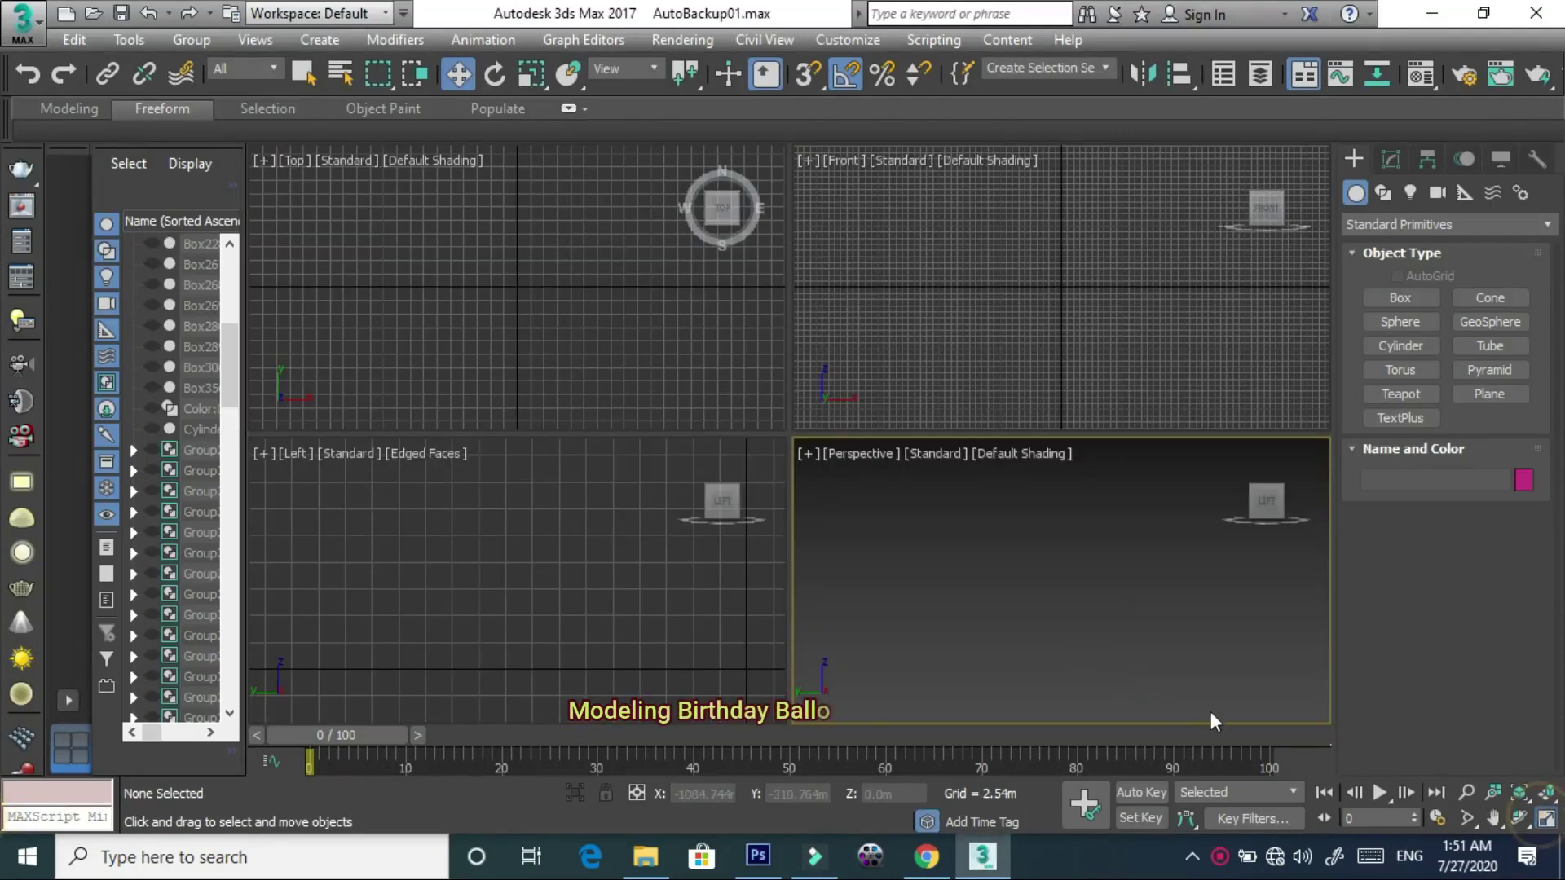
- Restore the four-view layout, reset the Perspective view and toggle its grid off and on
key(alt+w)
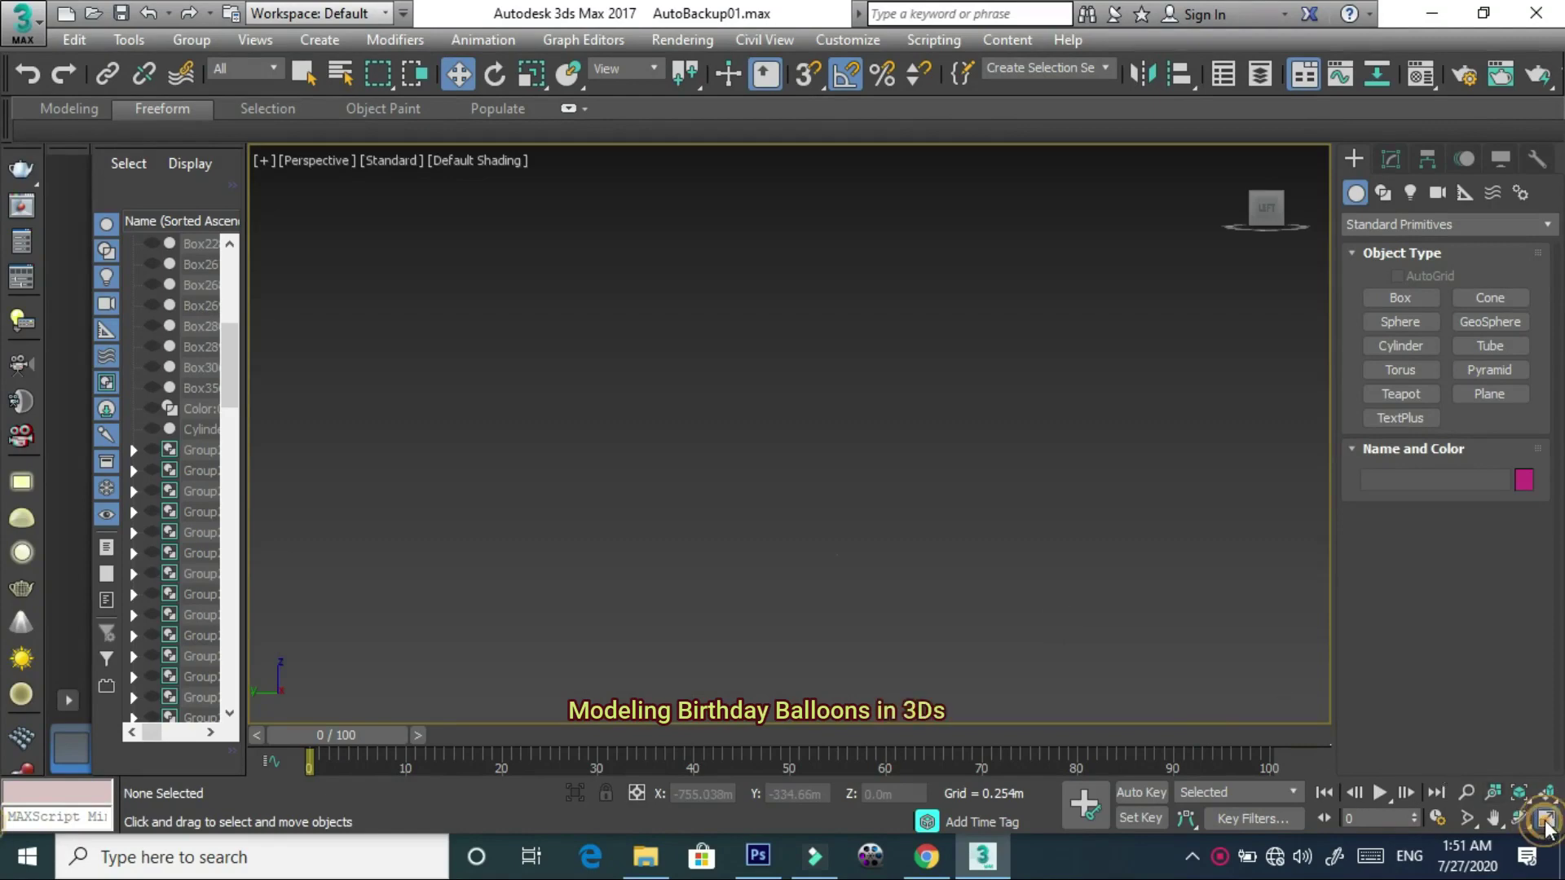
click(1547, 820)
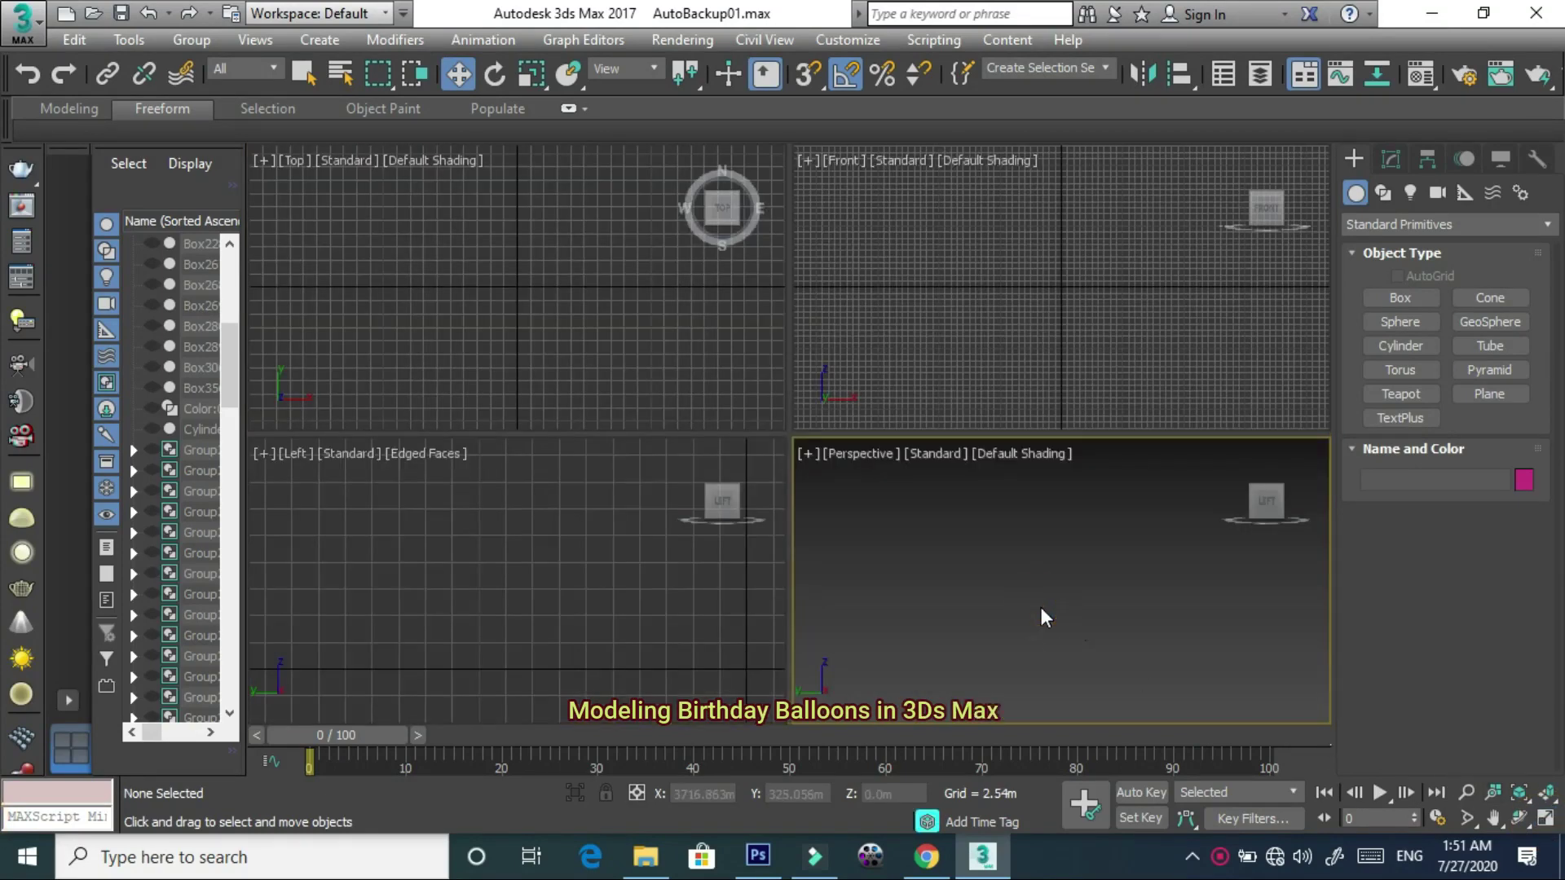
key(shift+z)
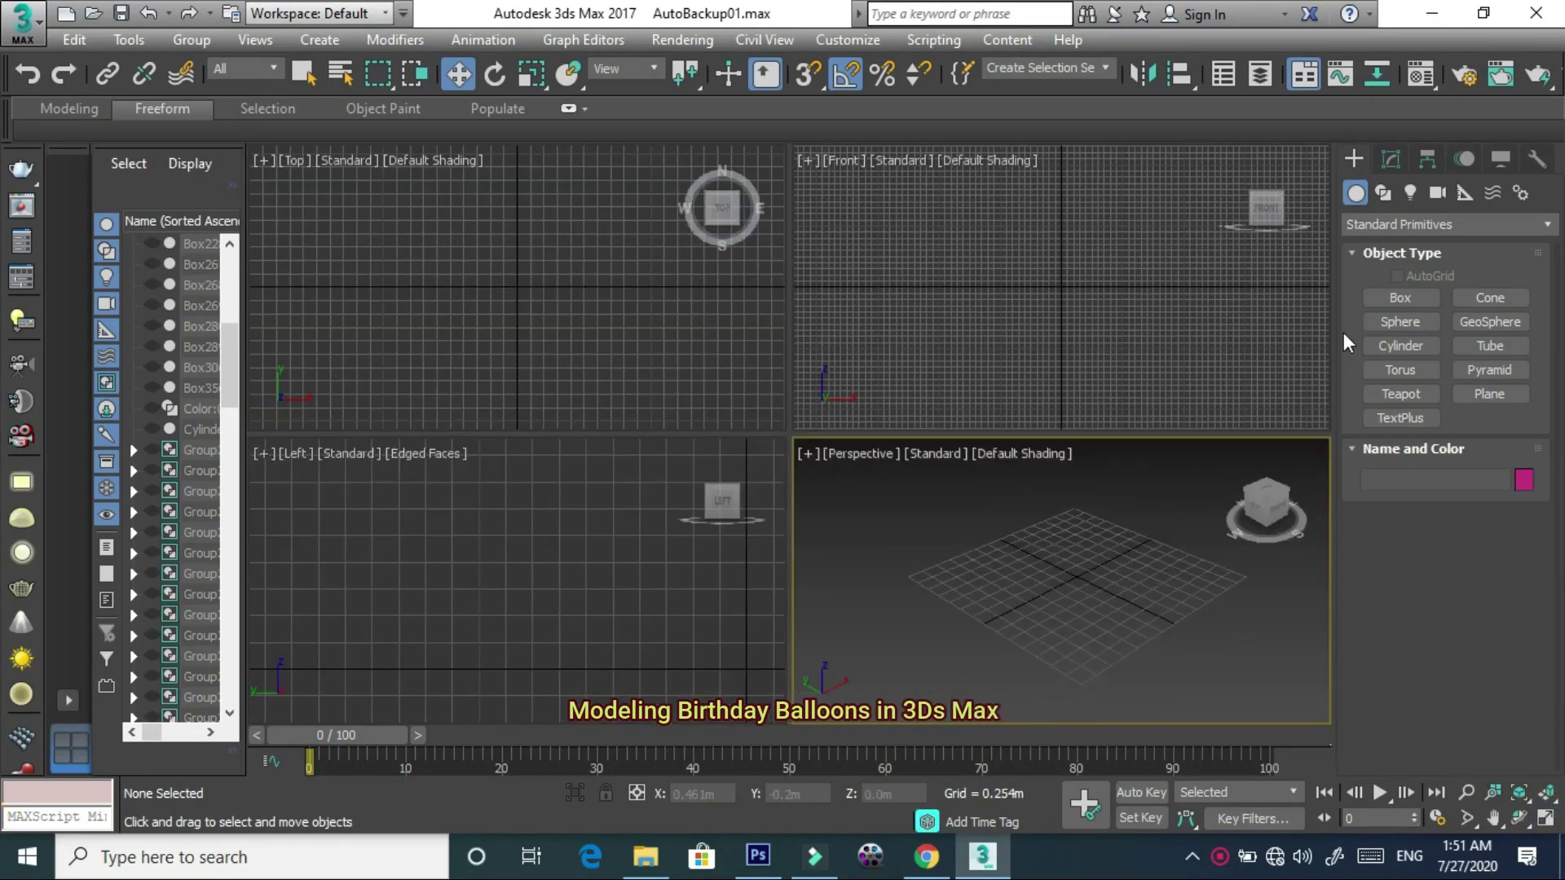
key(g)
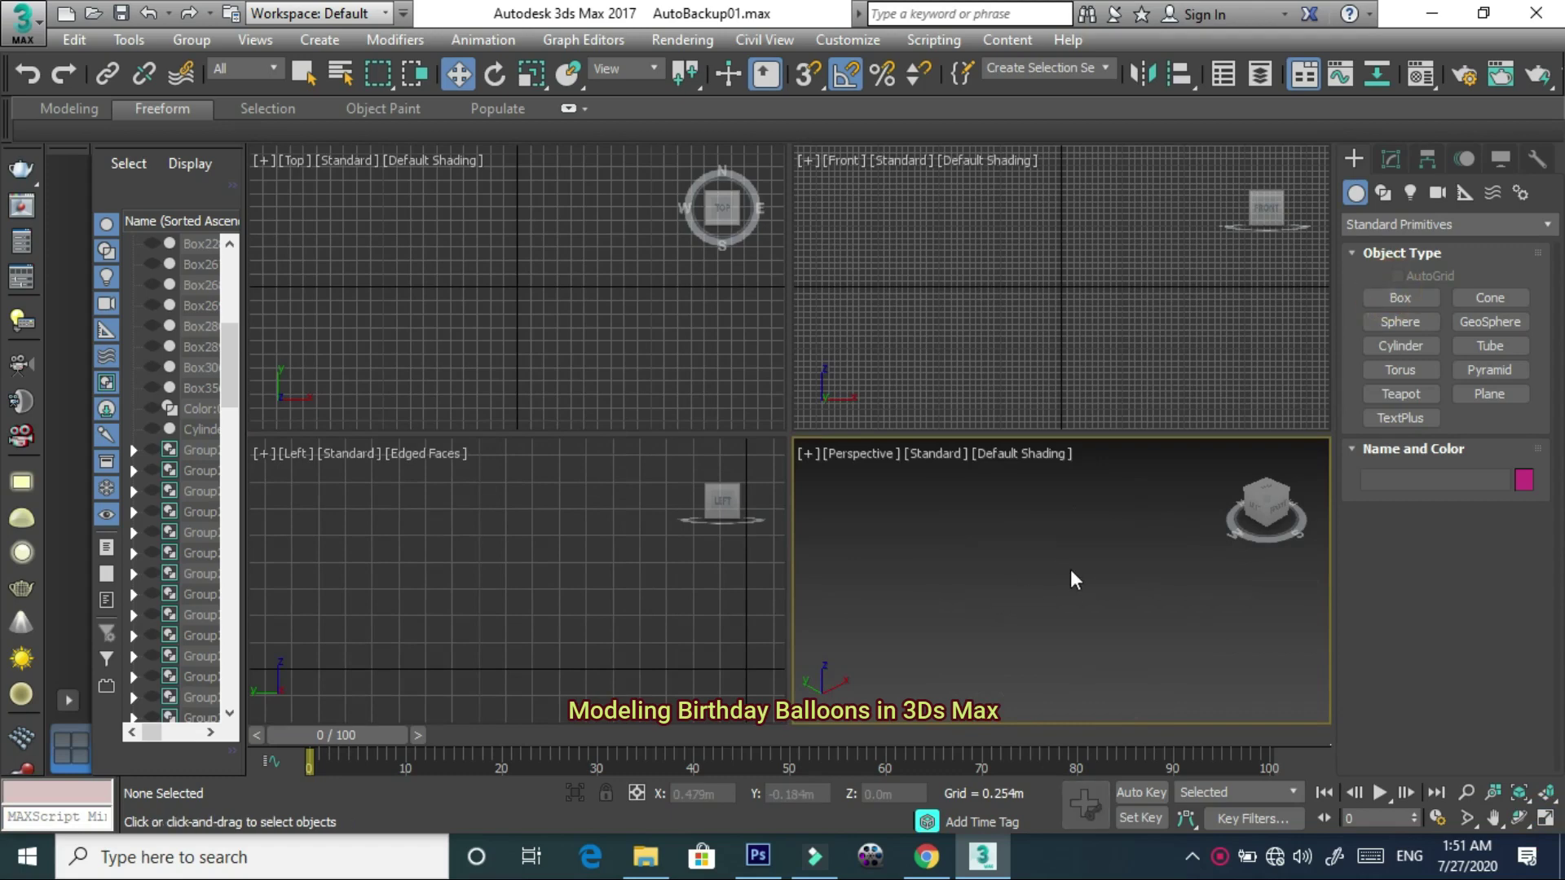
key(g)
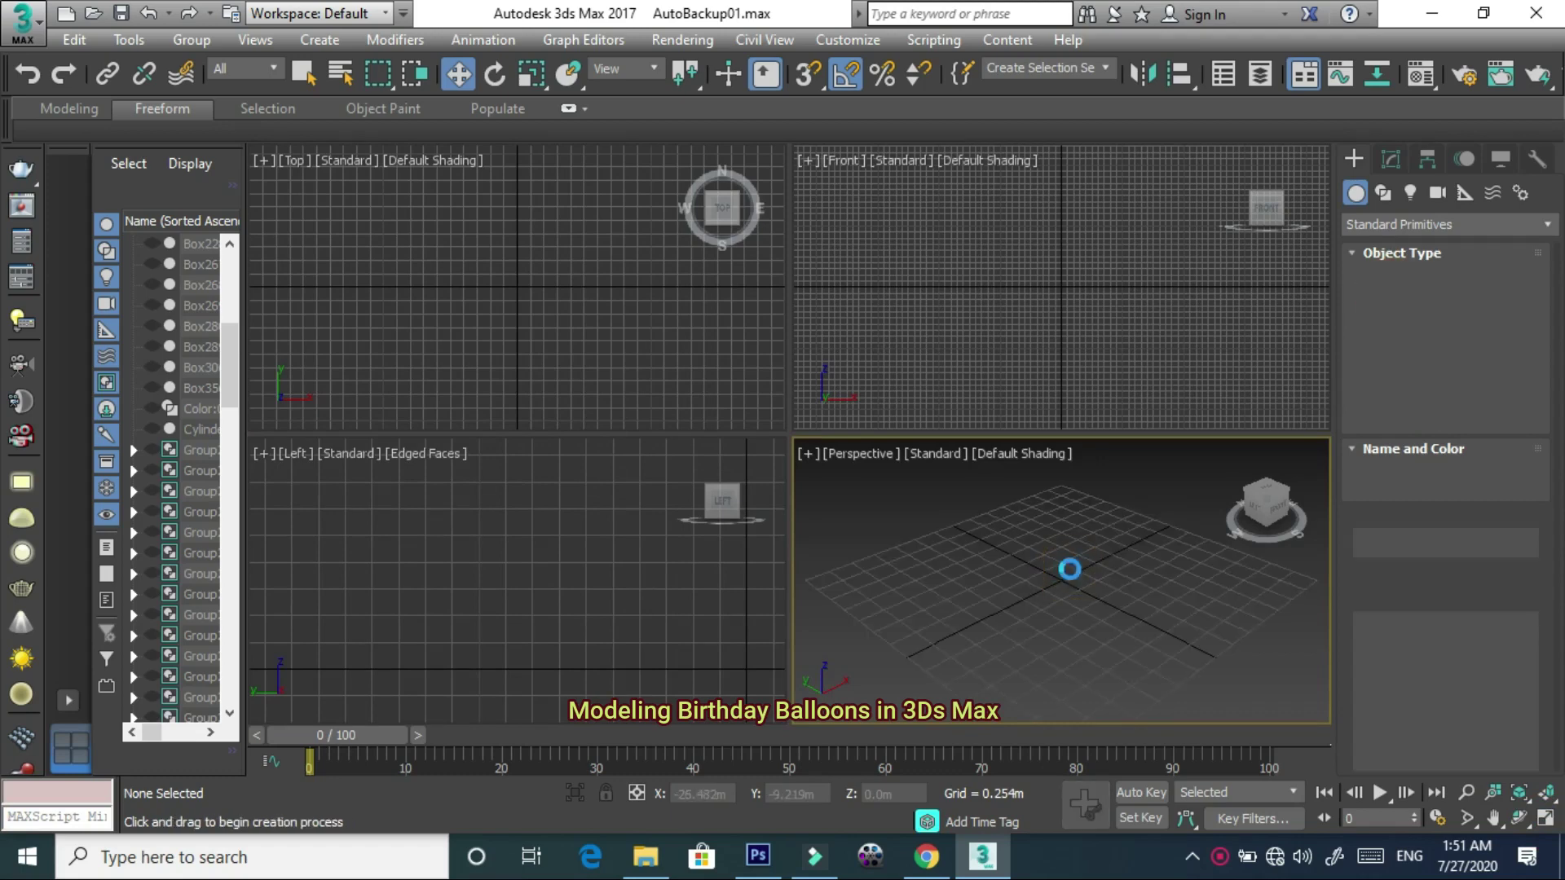
- Draw a box about 1.7 m long, 0.72 m wide and 1 m tall on the Perspective grid
mouse_move(1182, 545)
middle_down()
mouse_move(977, 594)
mouse_move(991, 629)
middle_up()
mouse_move(964, 608)
mouse_down()
mouse_move(1008, 667)
mouse_move(991, 648)
mouse_up()
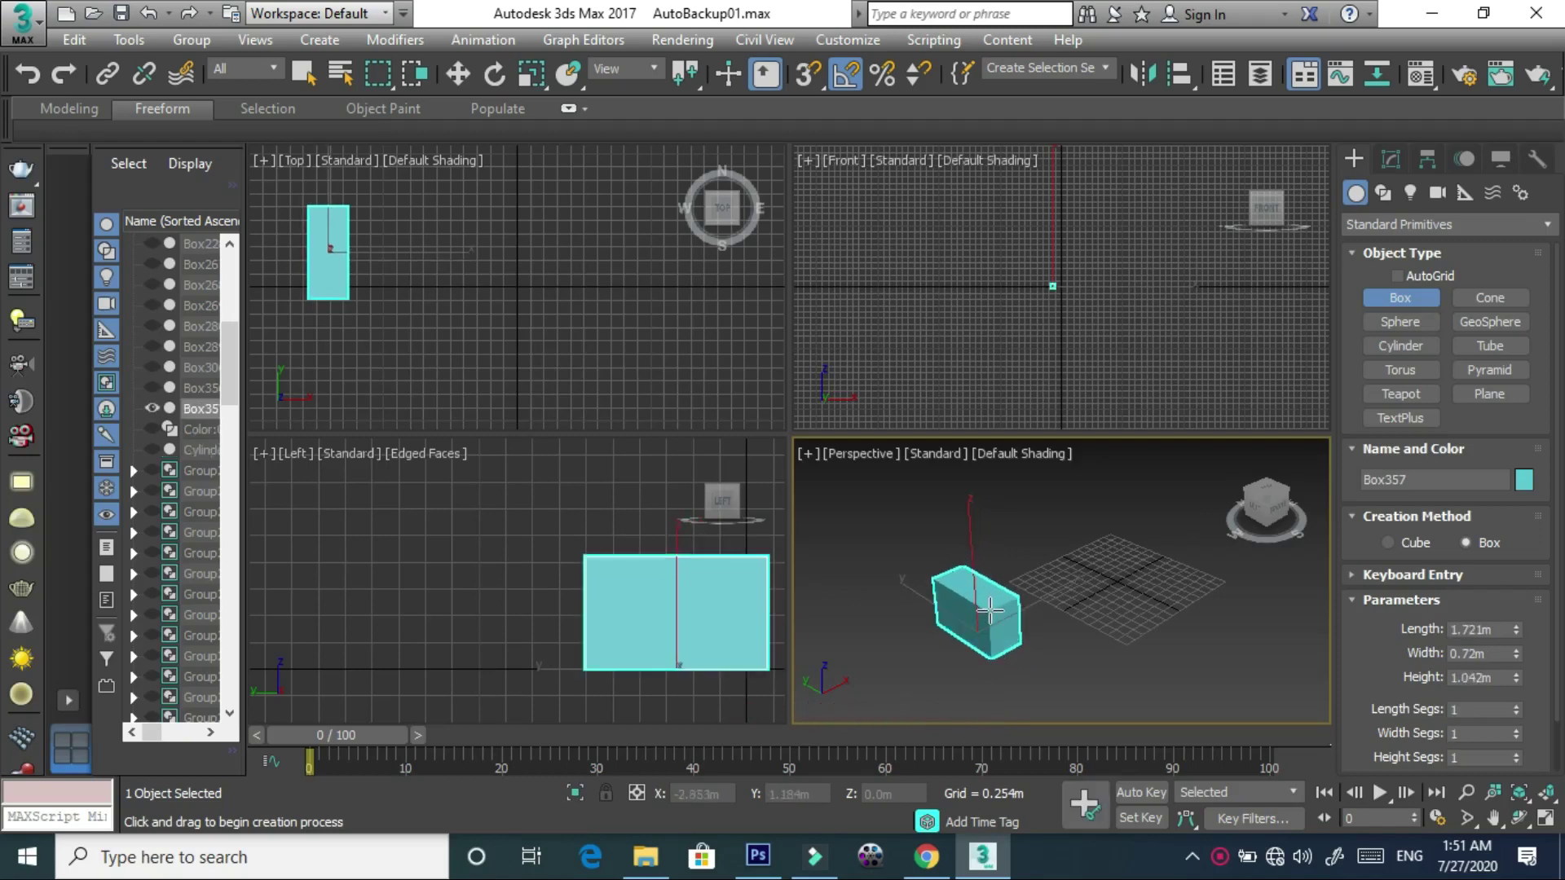
click(991, 610)
- Maximize the Left view and shorten the box's length to 1.48 m
scroll(524, 629, up, 2)
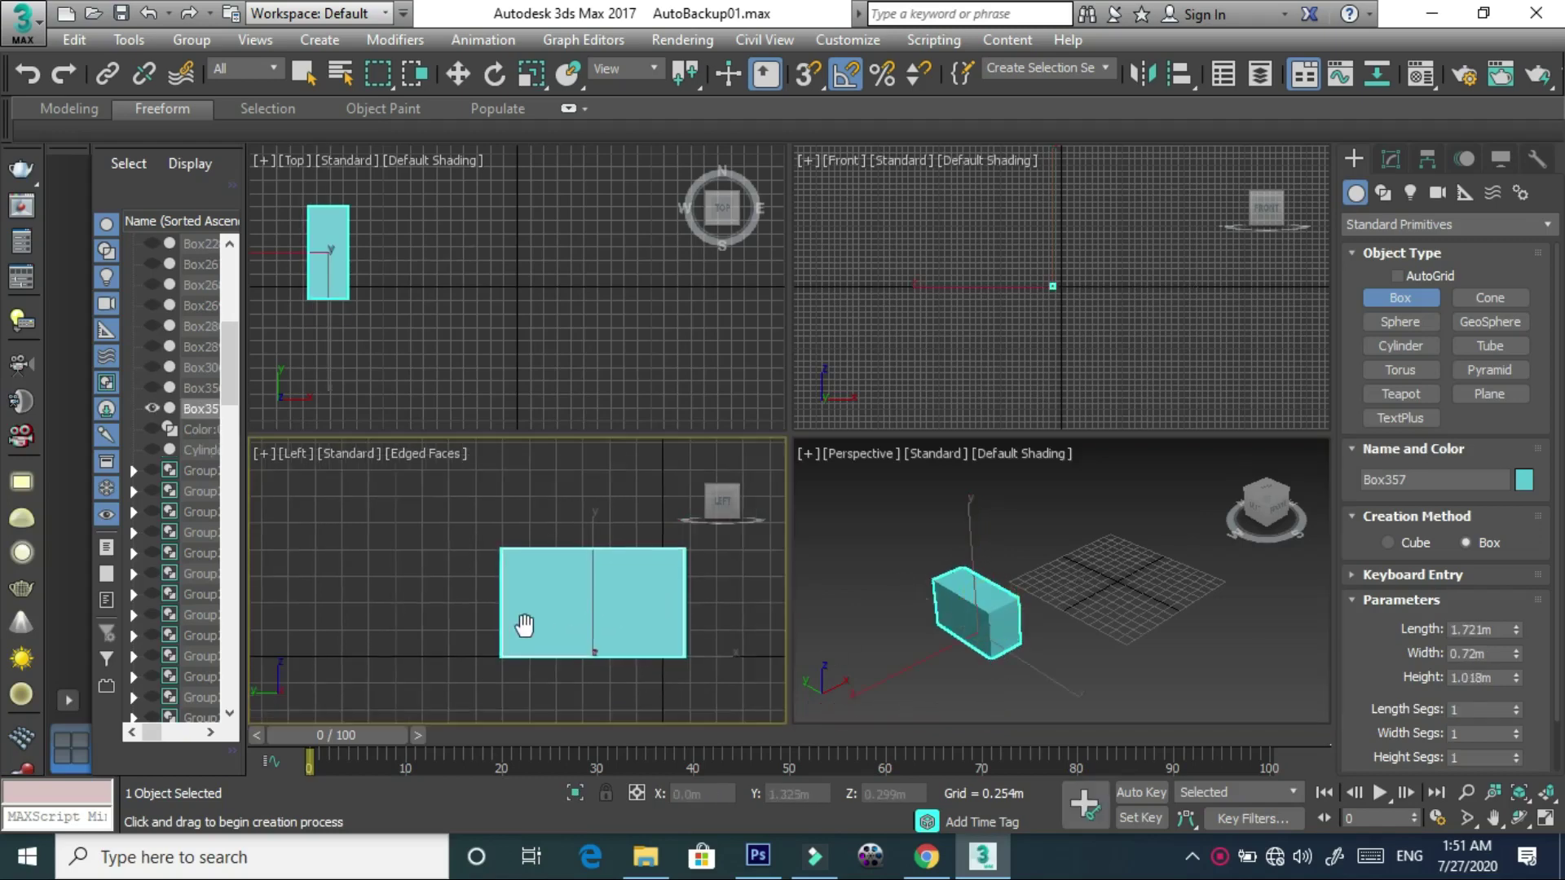
scroll(522, 620, up, 1)
scroll(522, 604, up, 2)
scroll(522, 604, down, 2)
key(w)
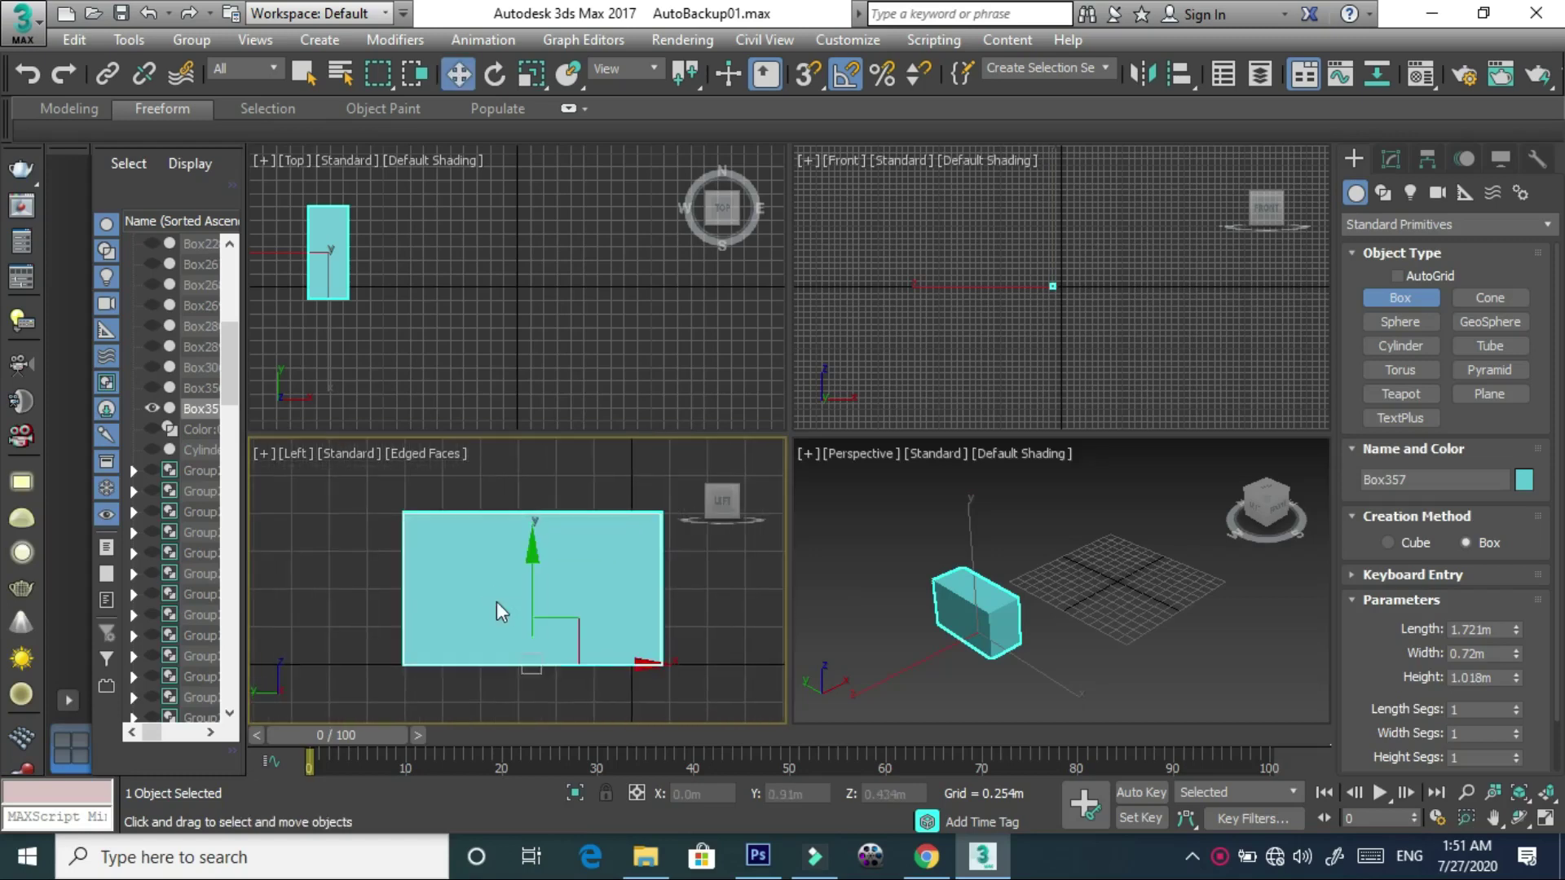
click(1543, 819)
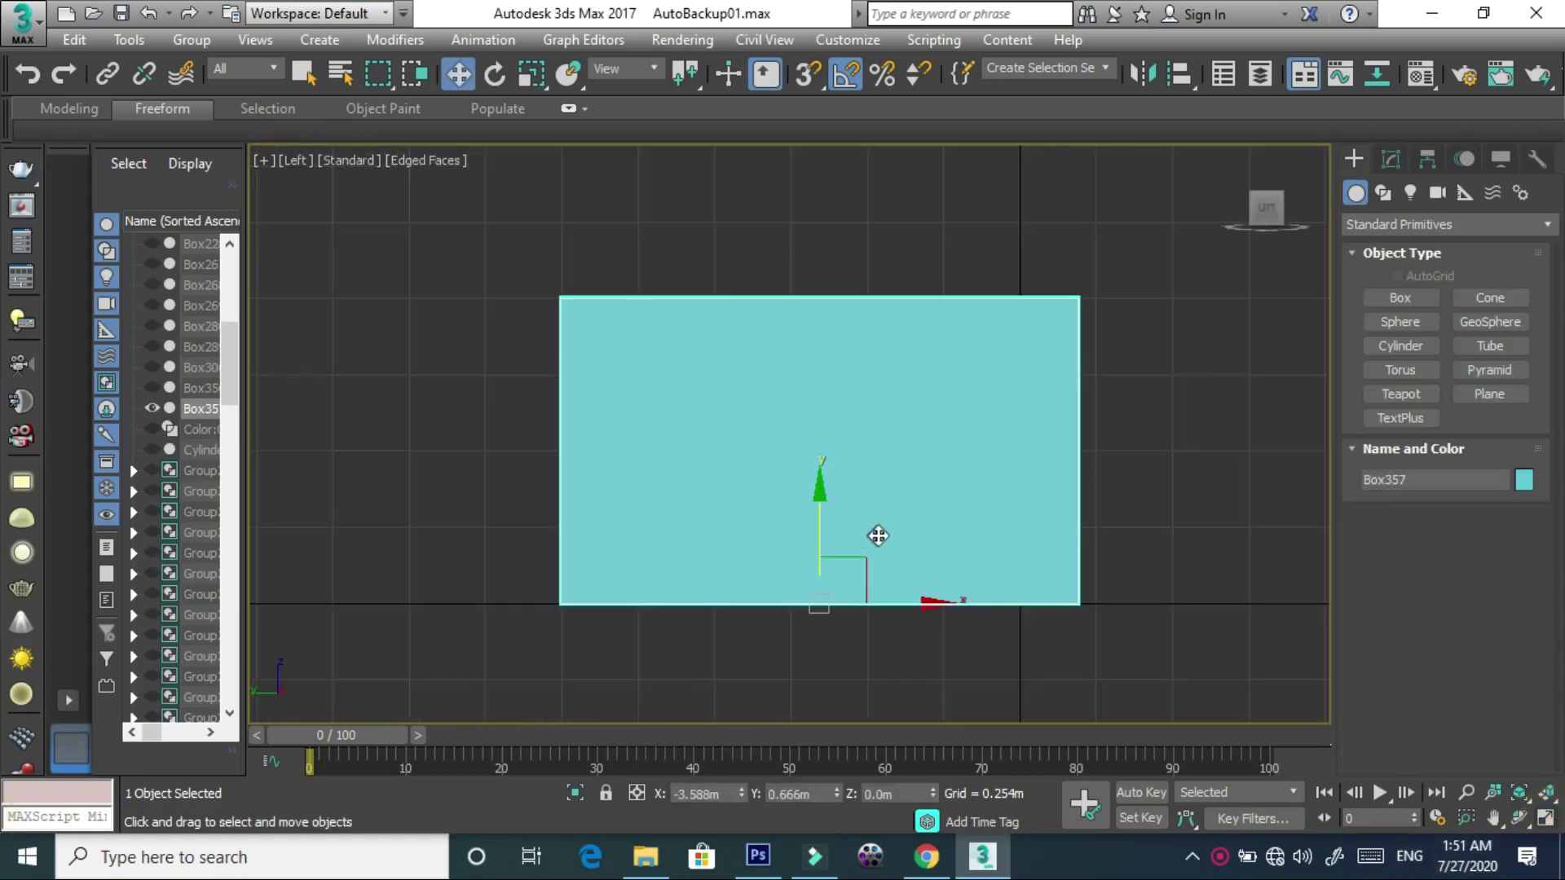
middle_drag(877, 535, 867, 524)
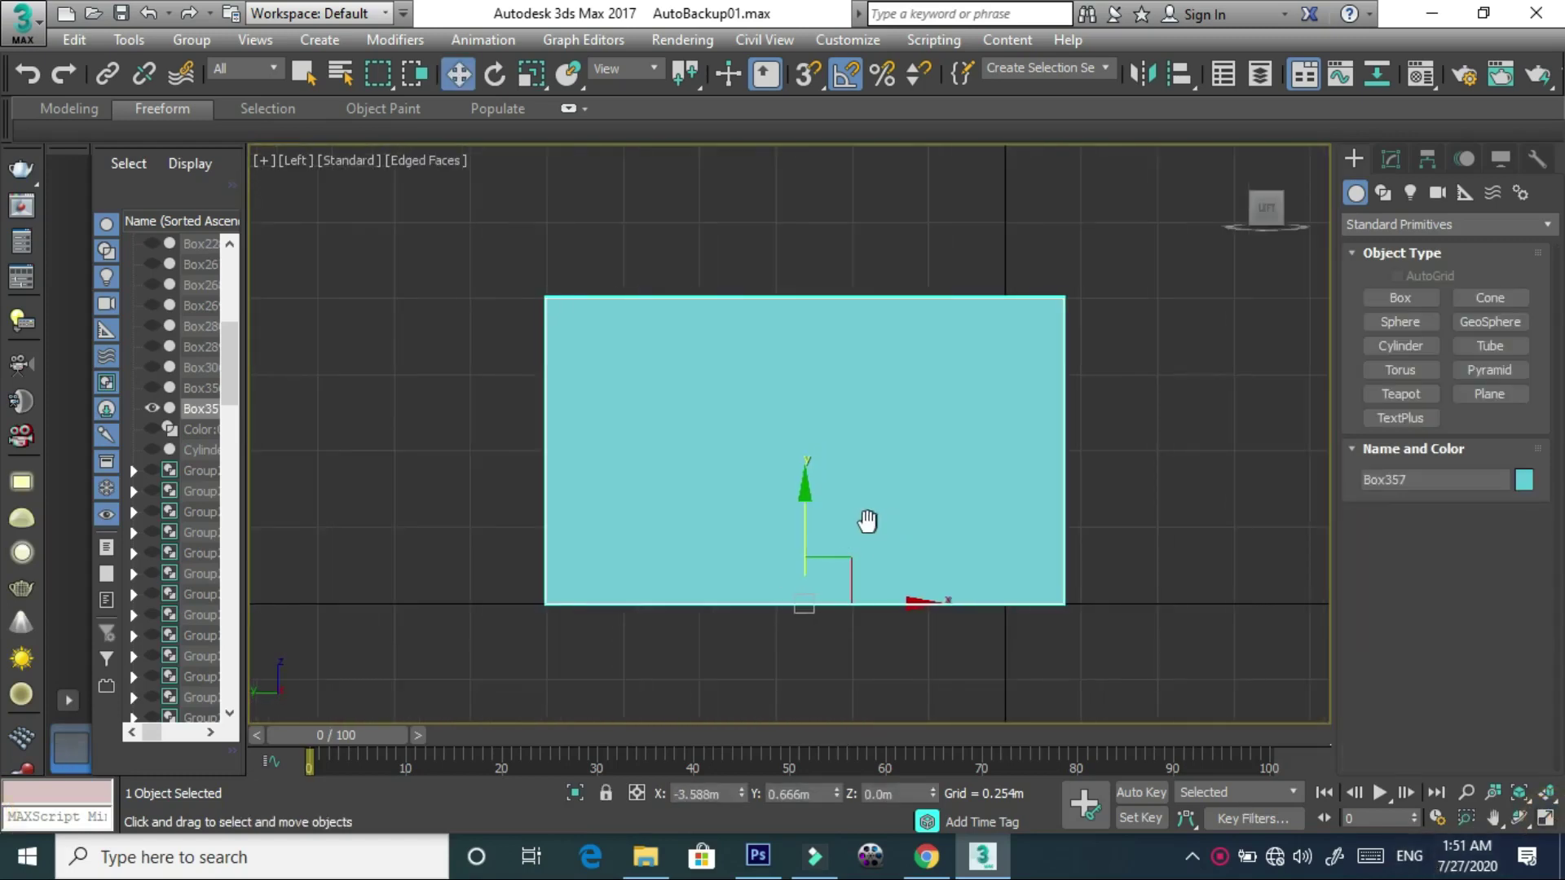
click(1388, 160)
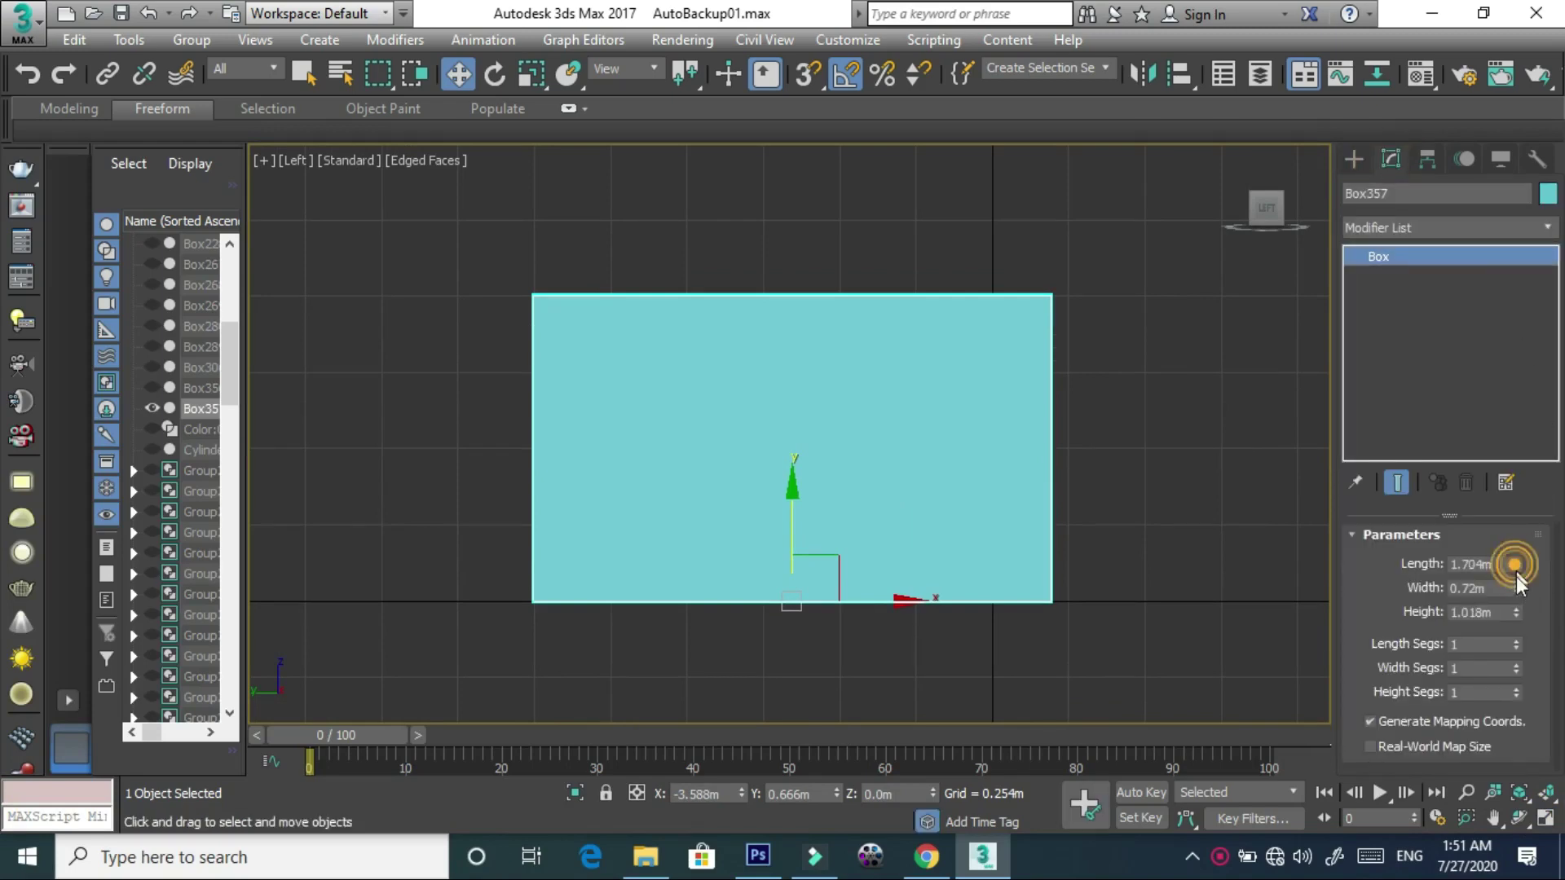
drag(1516, 565, 1516, 581)
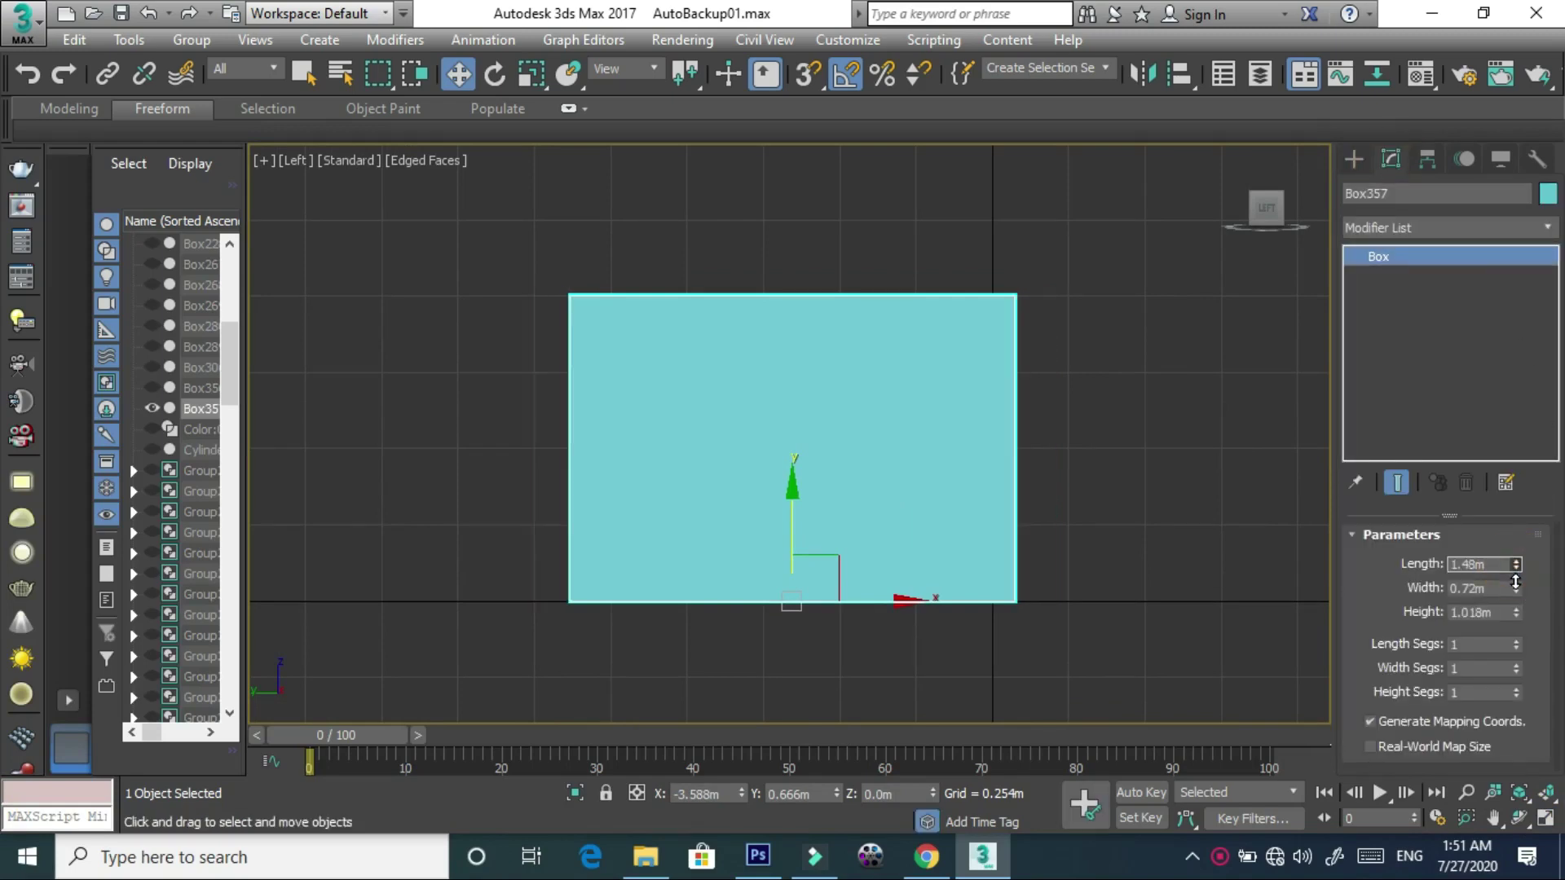
- Apply a MeshSmooth modifier to the box
click(1420, 228)
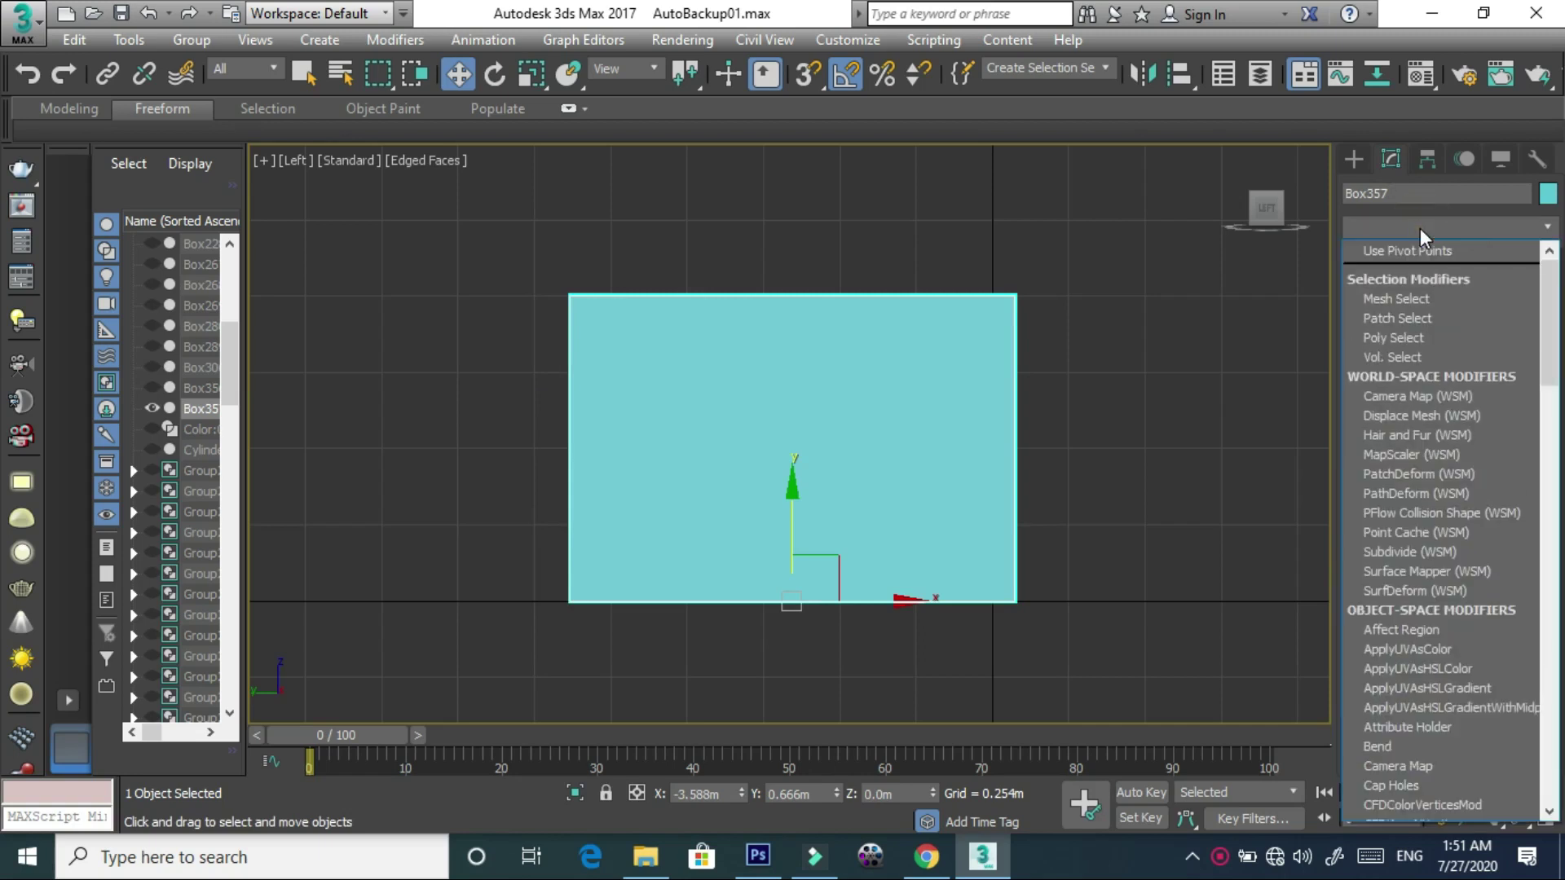
key(m)
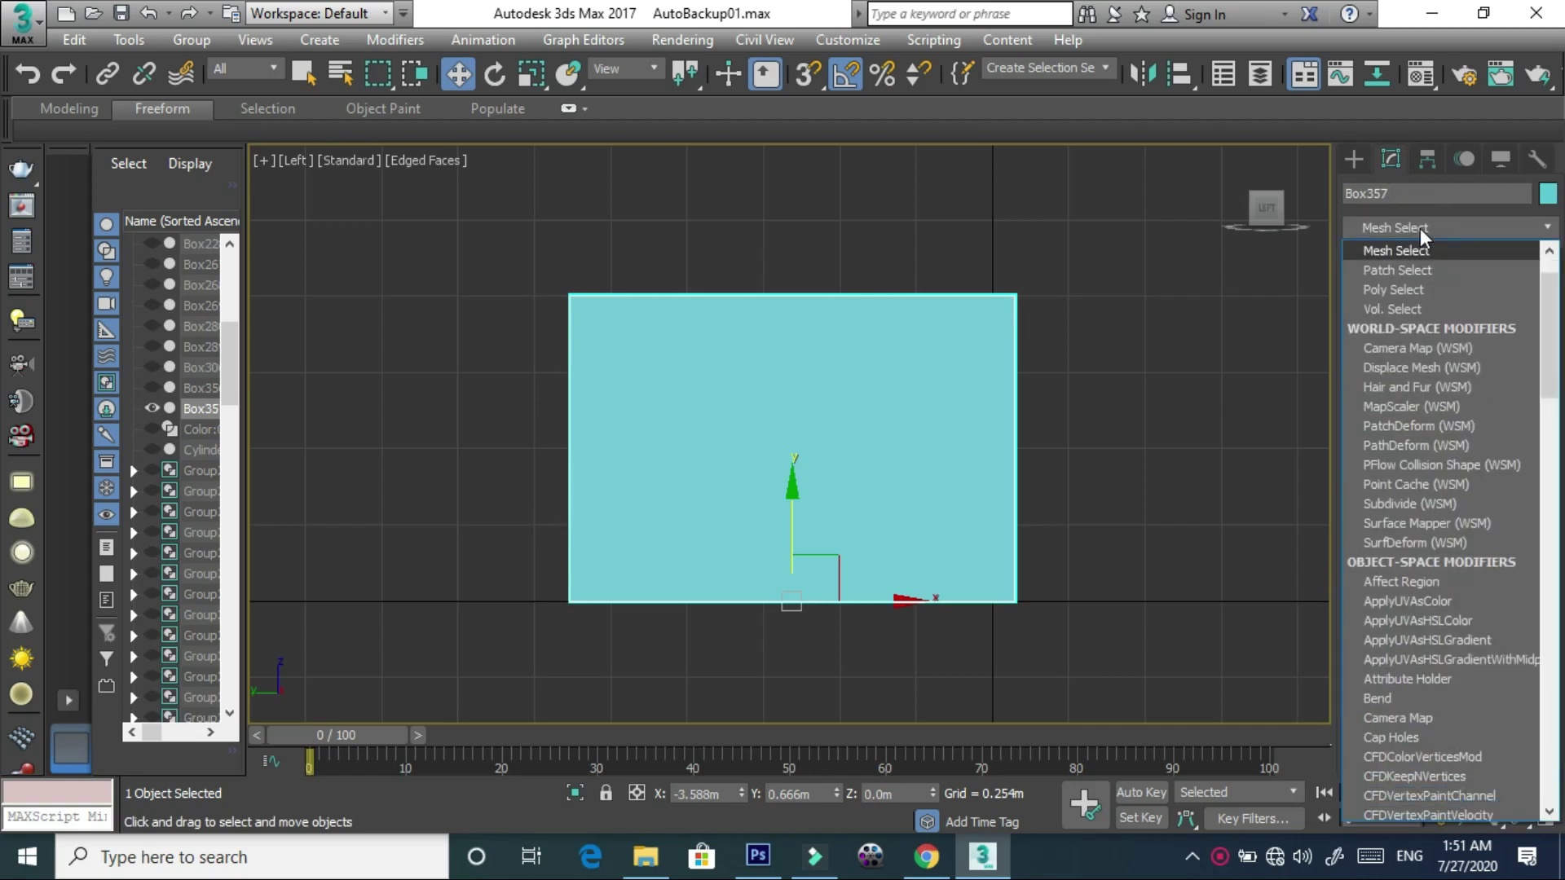
key(m)
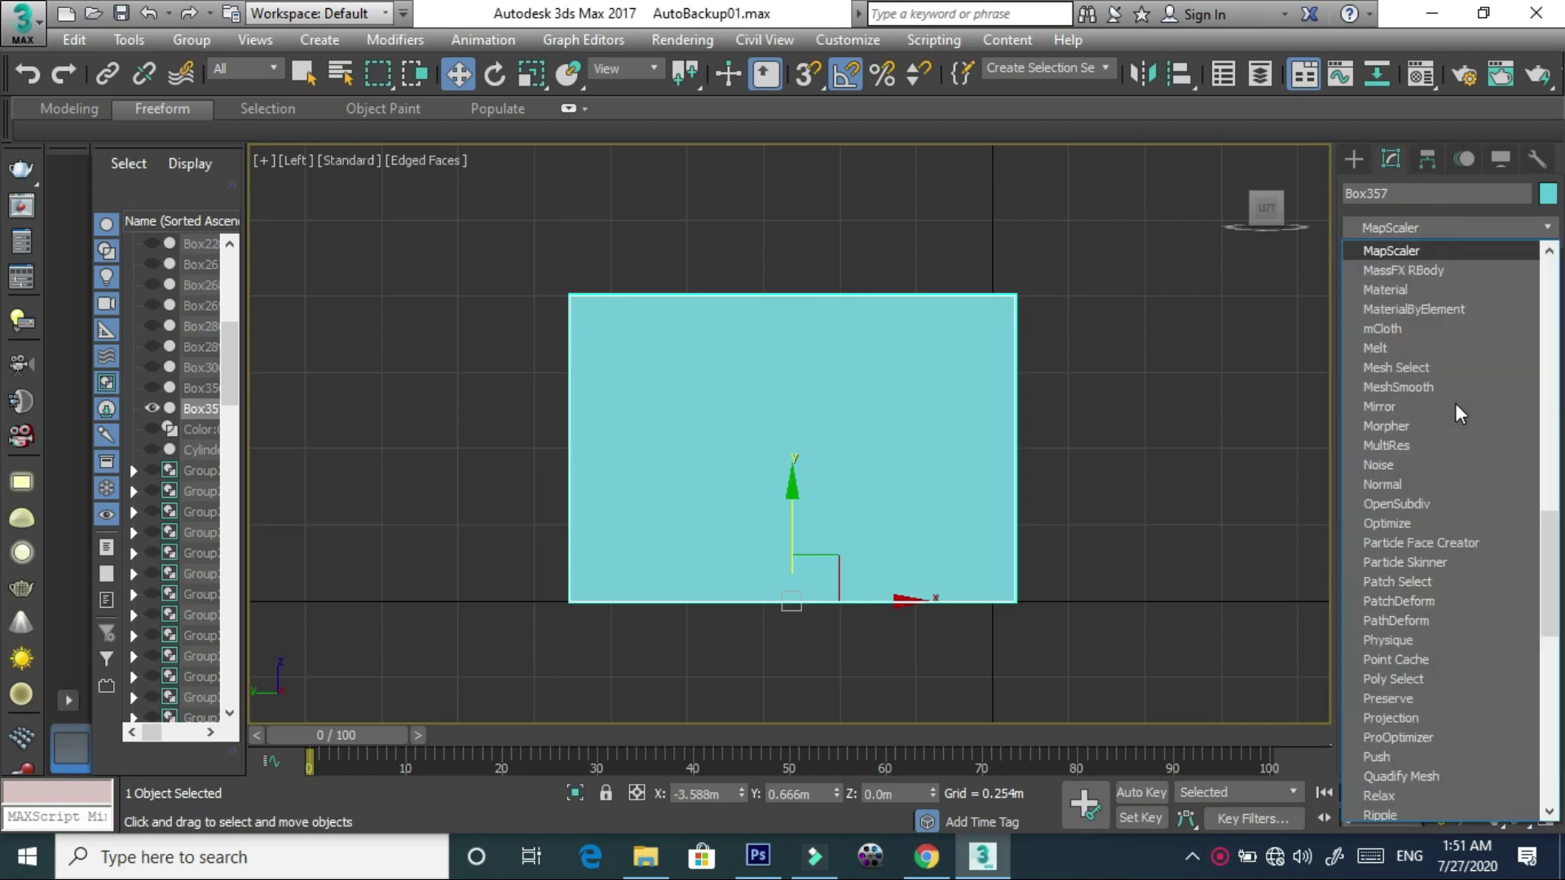
click(1444, 390)
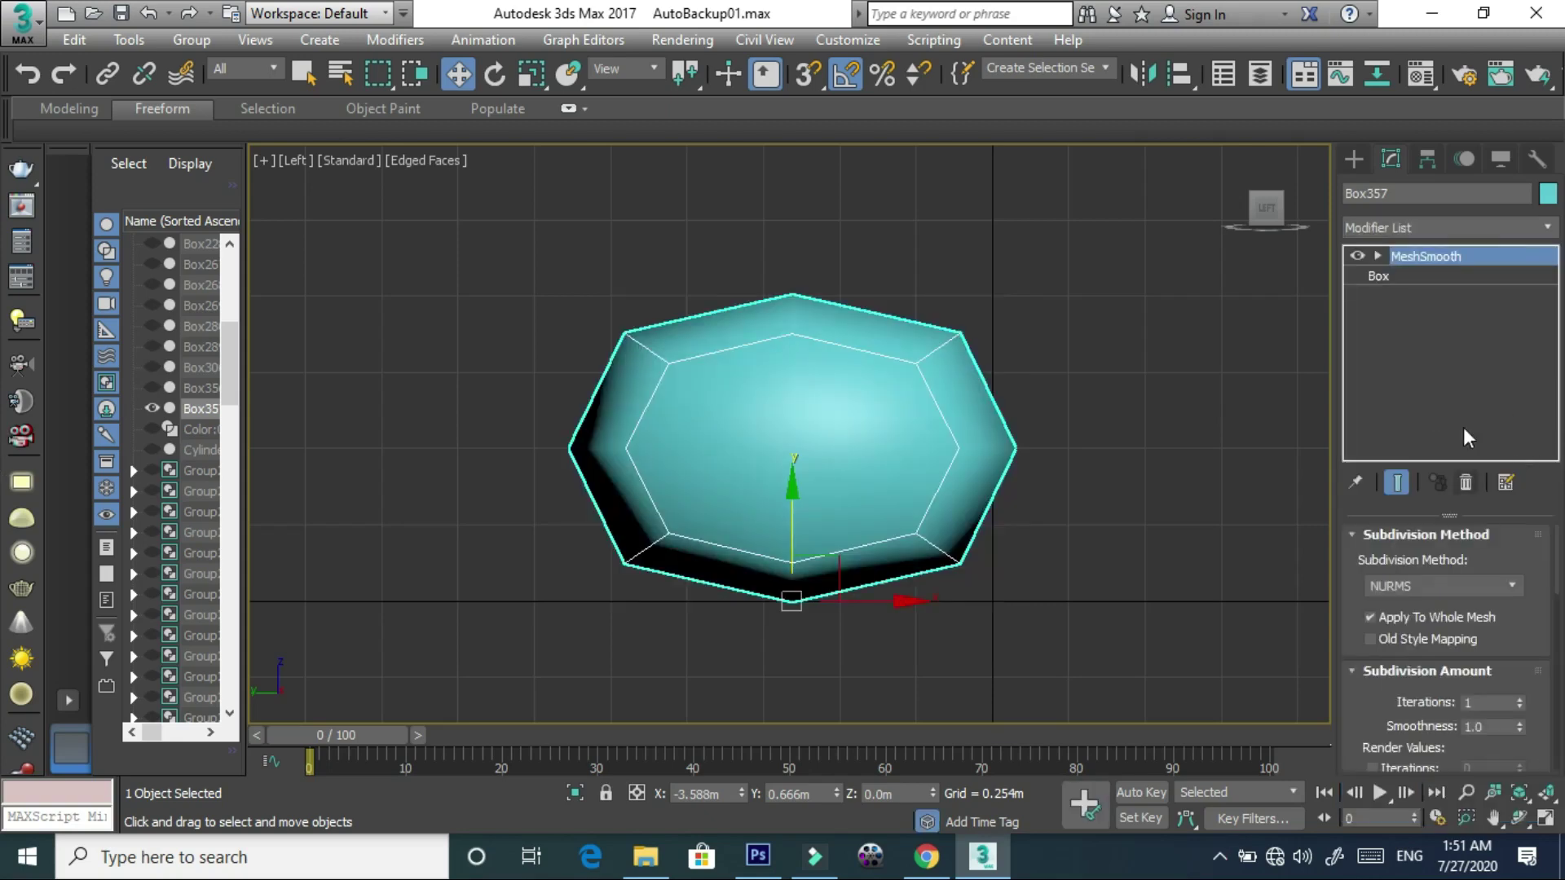
- Collapse the MeshSmooth stack into an Editable Poly and expand its sub-object levels
right_click(1480, 258)
click(1392, 491)
click(908, 496)
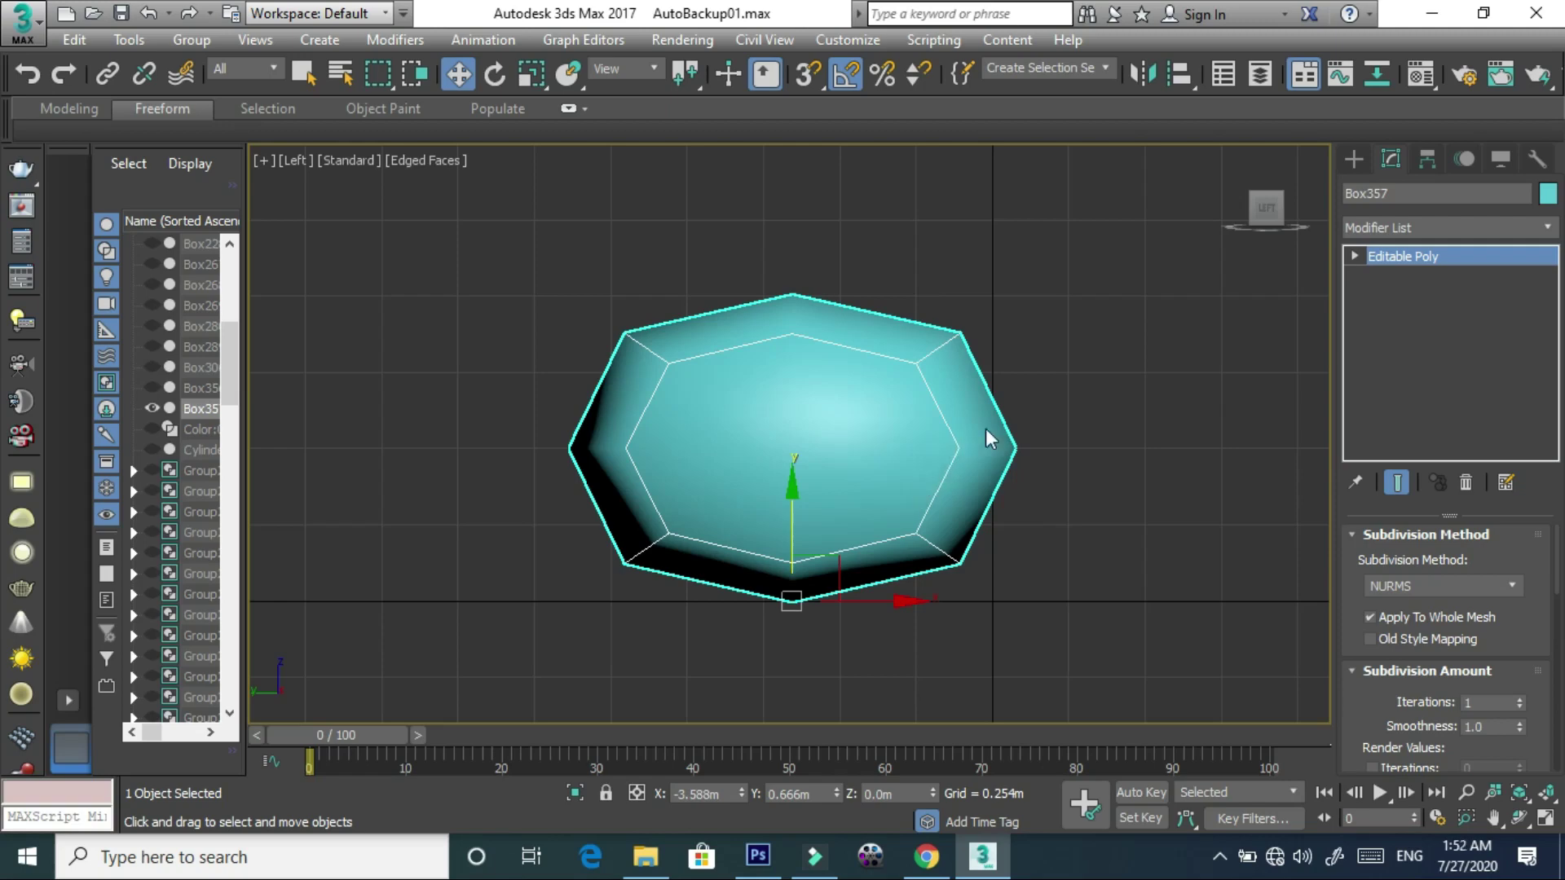
click(1353, 256)
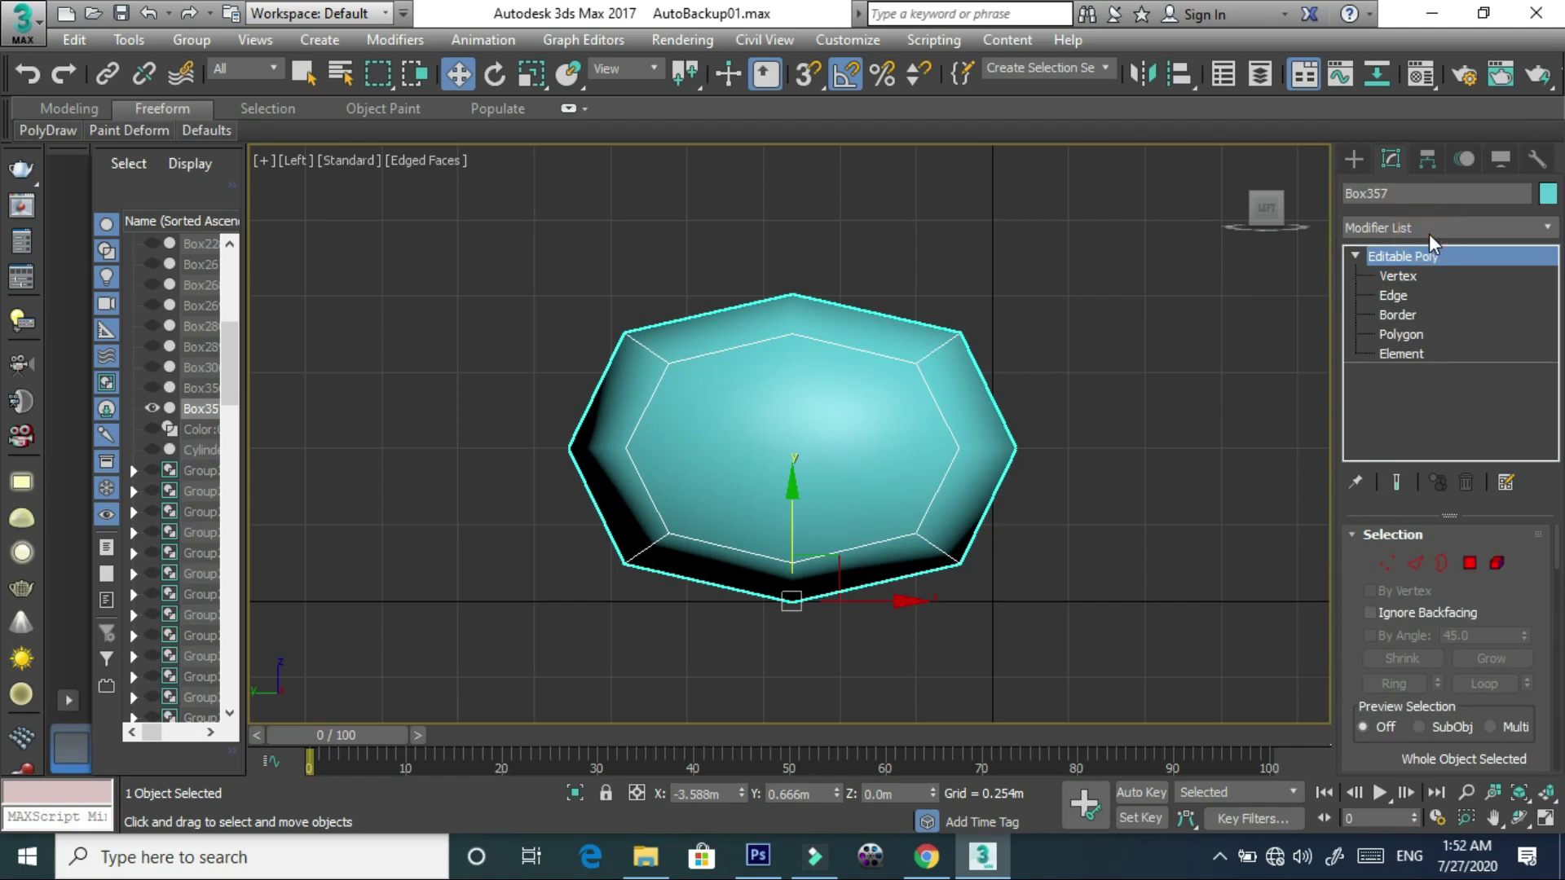
- Switch between the Editable Poly's vertex level and the whole object
key(1)
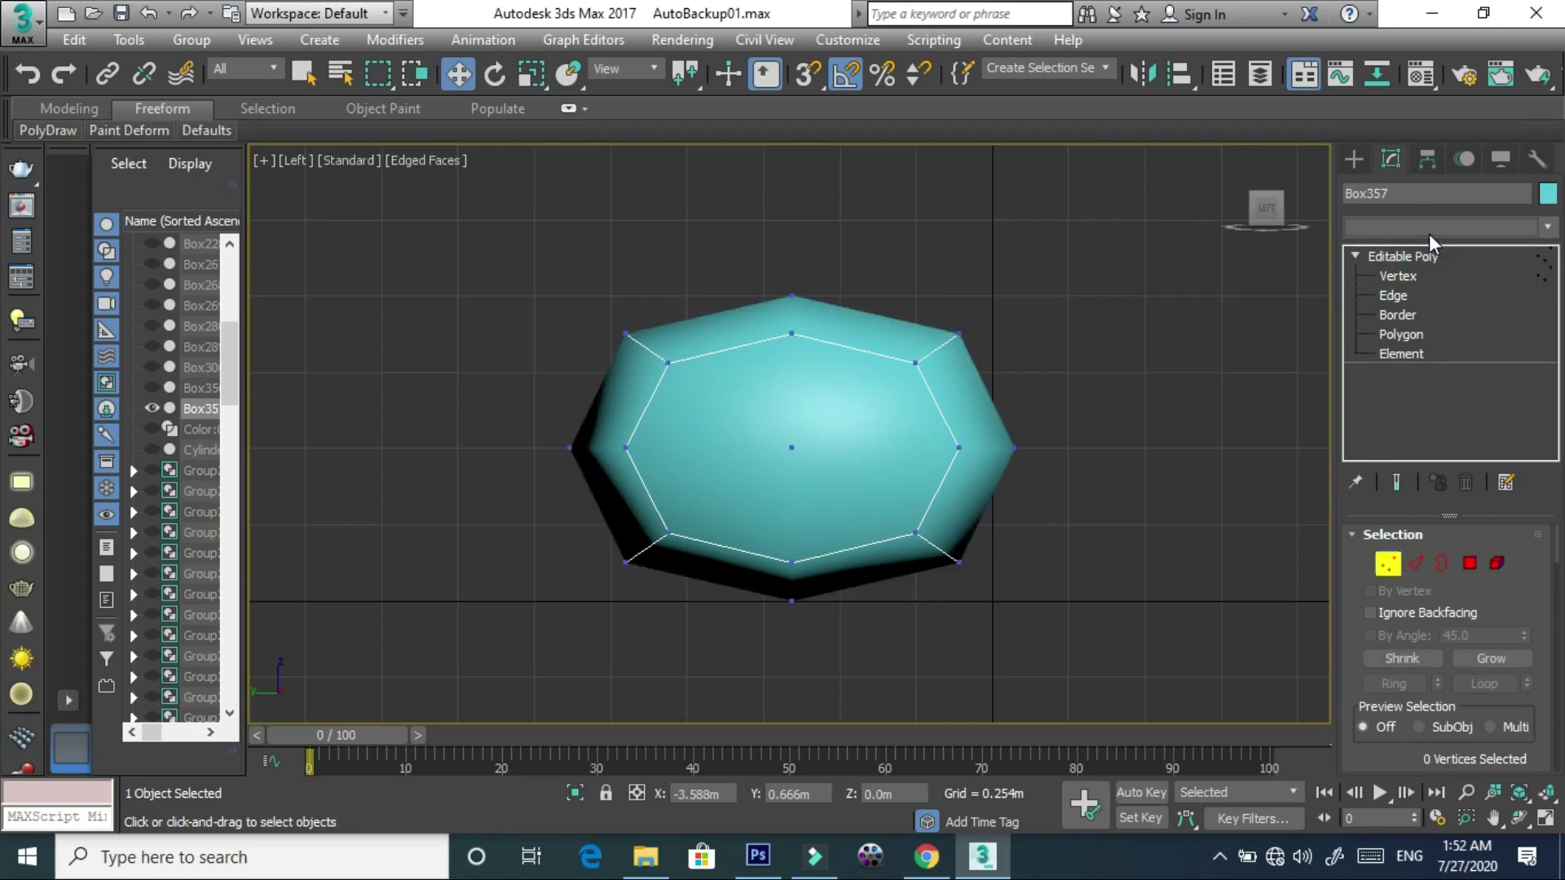
click(1430, 233)
click(1400, 256)
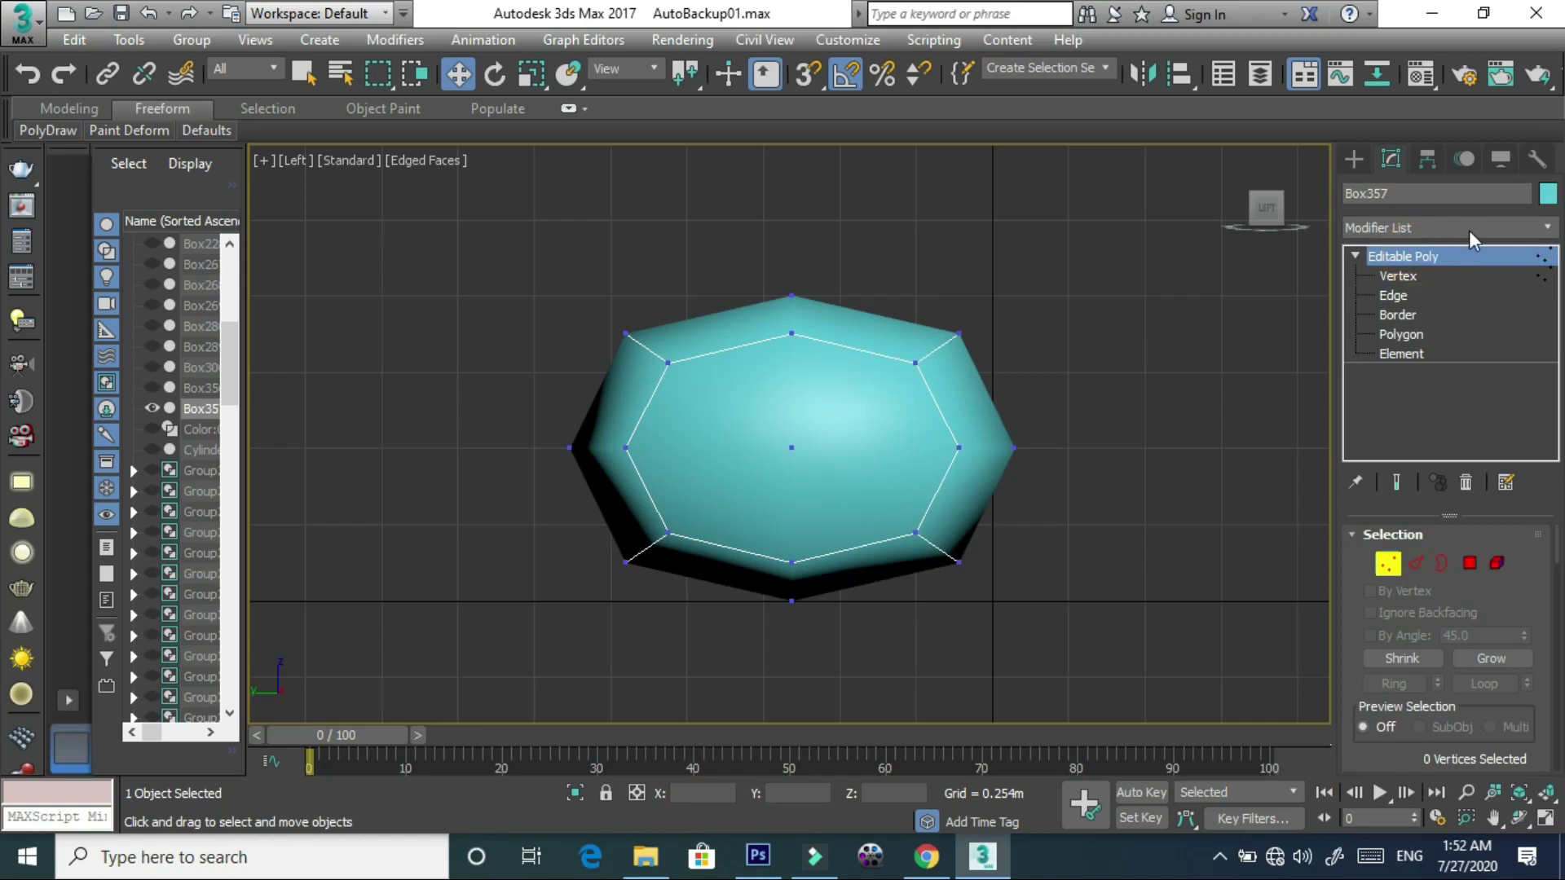
click(1436, 253)
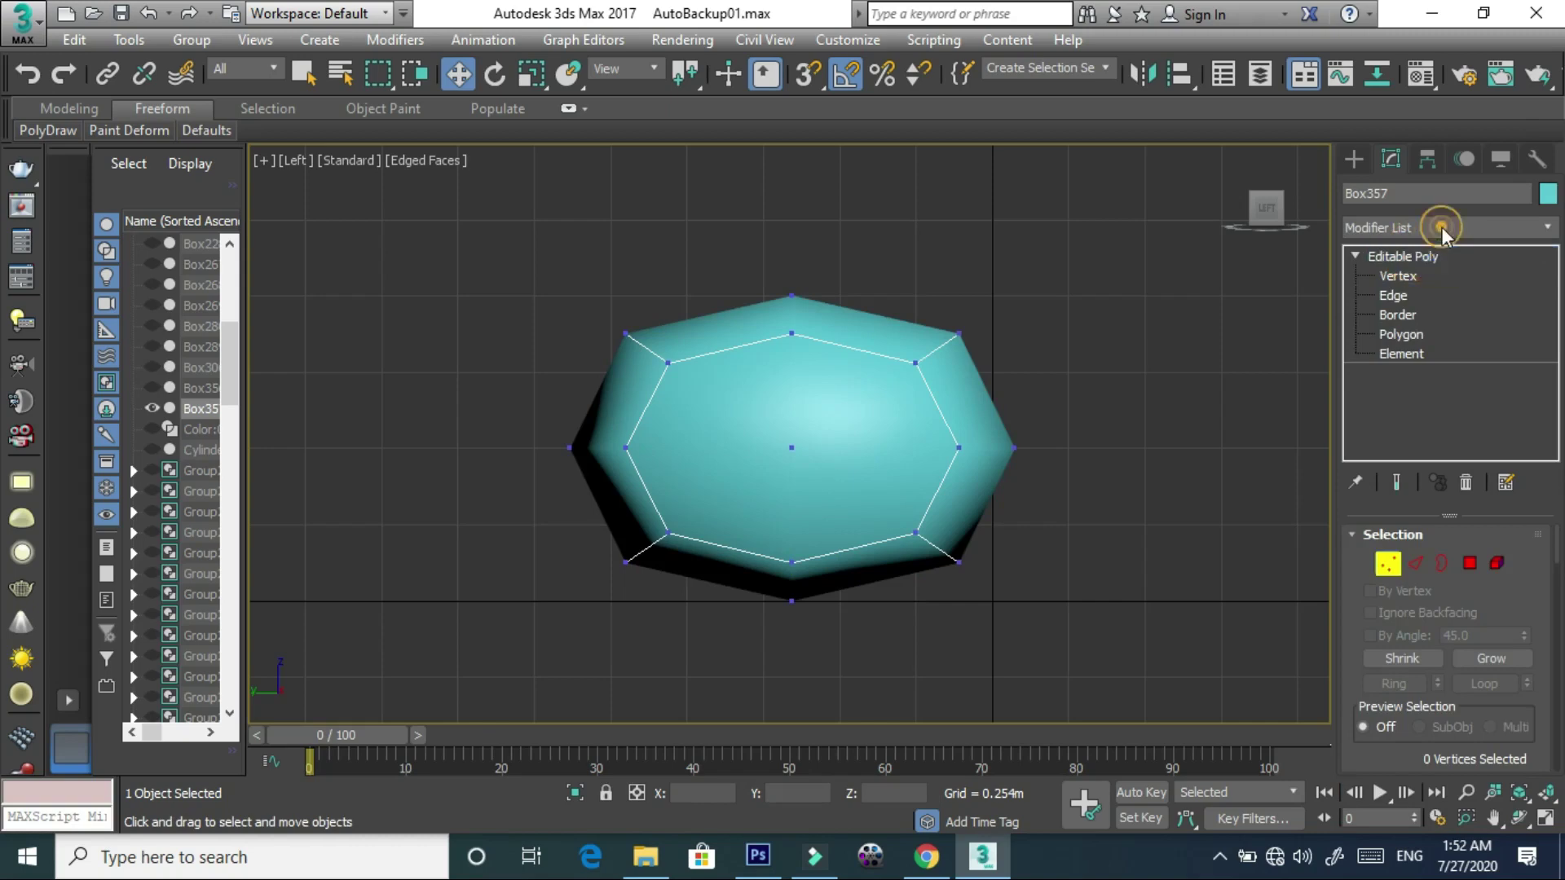
key(1)
- Add a Symmetry modifier, then edit the poly's vertices with Show End Result toggled
click(1441, 226)
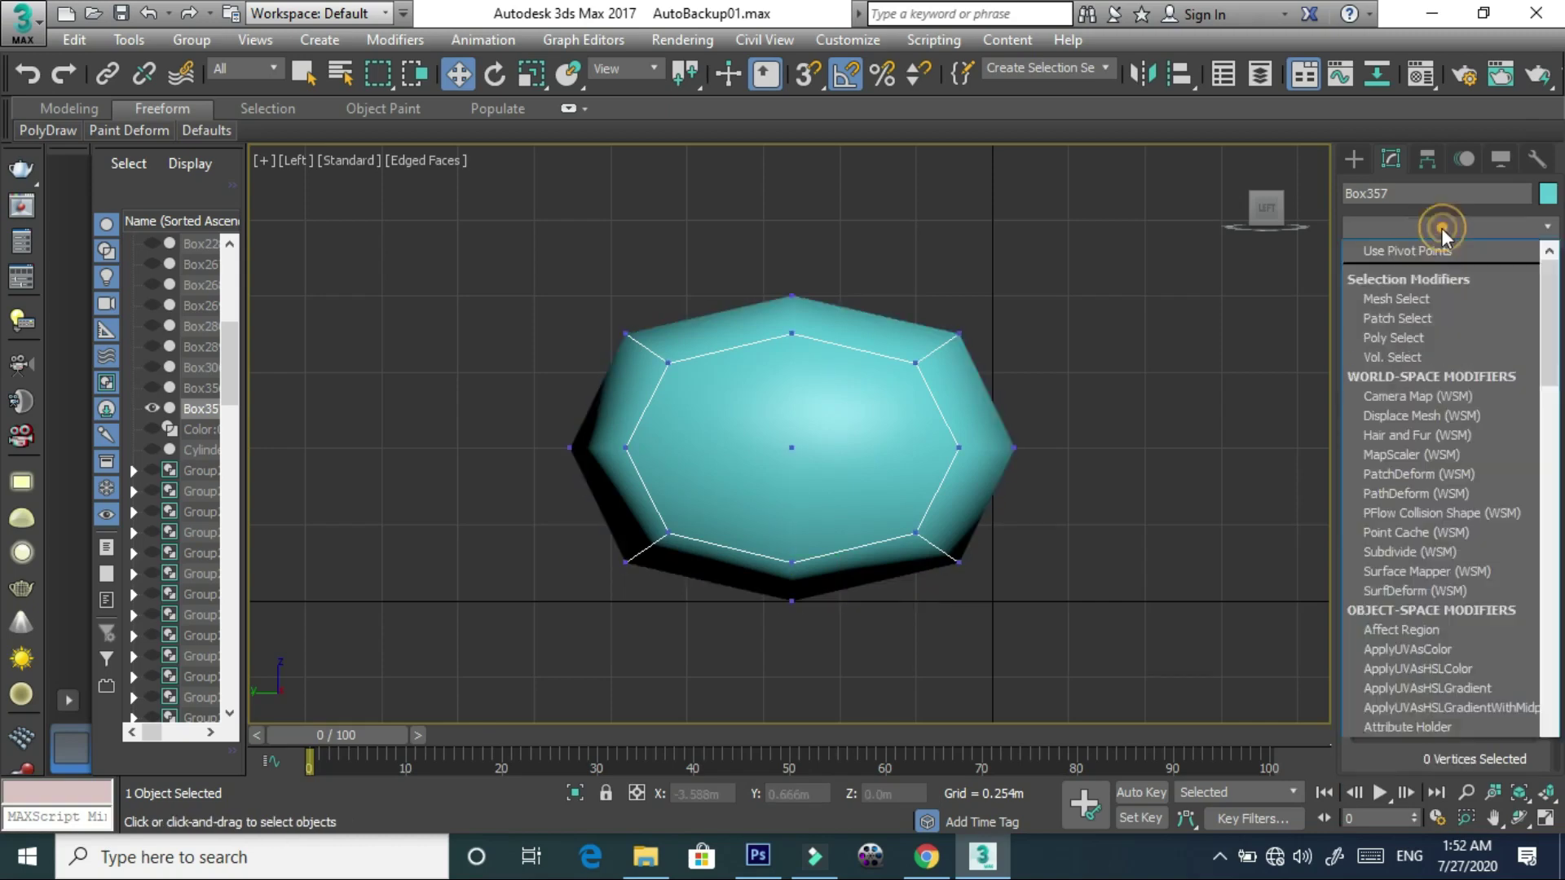
click(1451, 227)
scroll(1449, 384, down, 5)
scroll(1449, 384, down, 10)
scroll(1449, 384, down, 10)
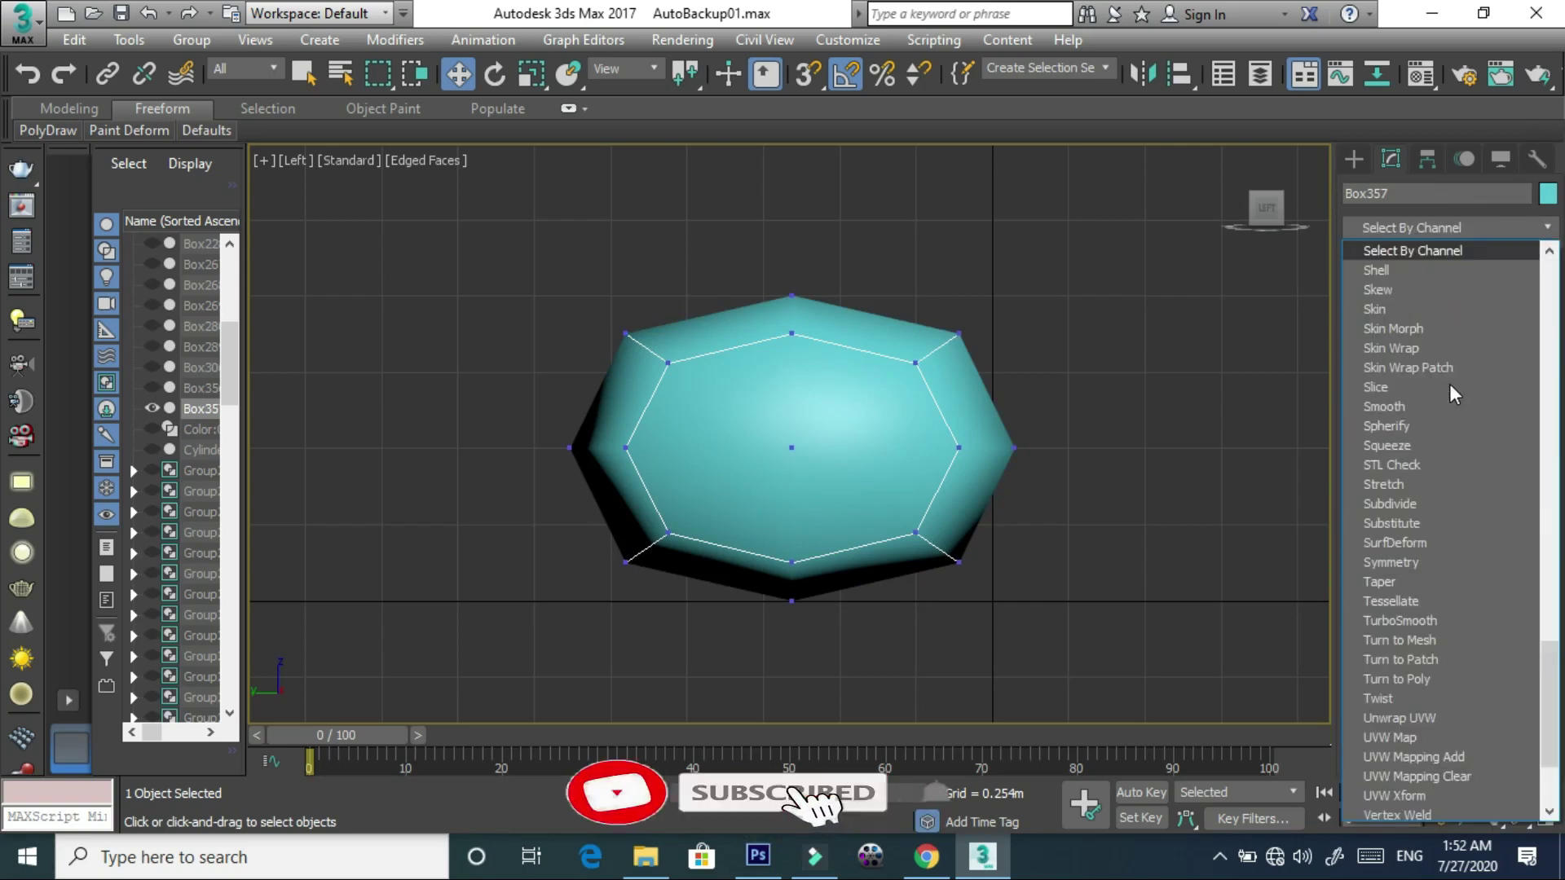
click(1449, 562)
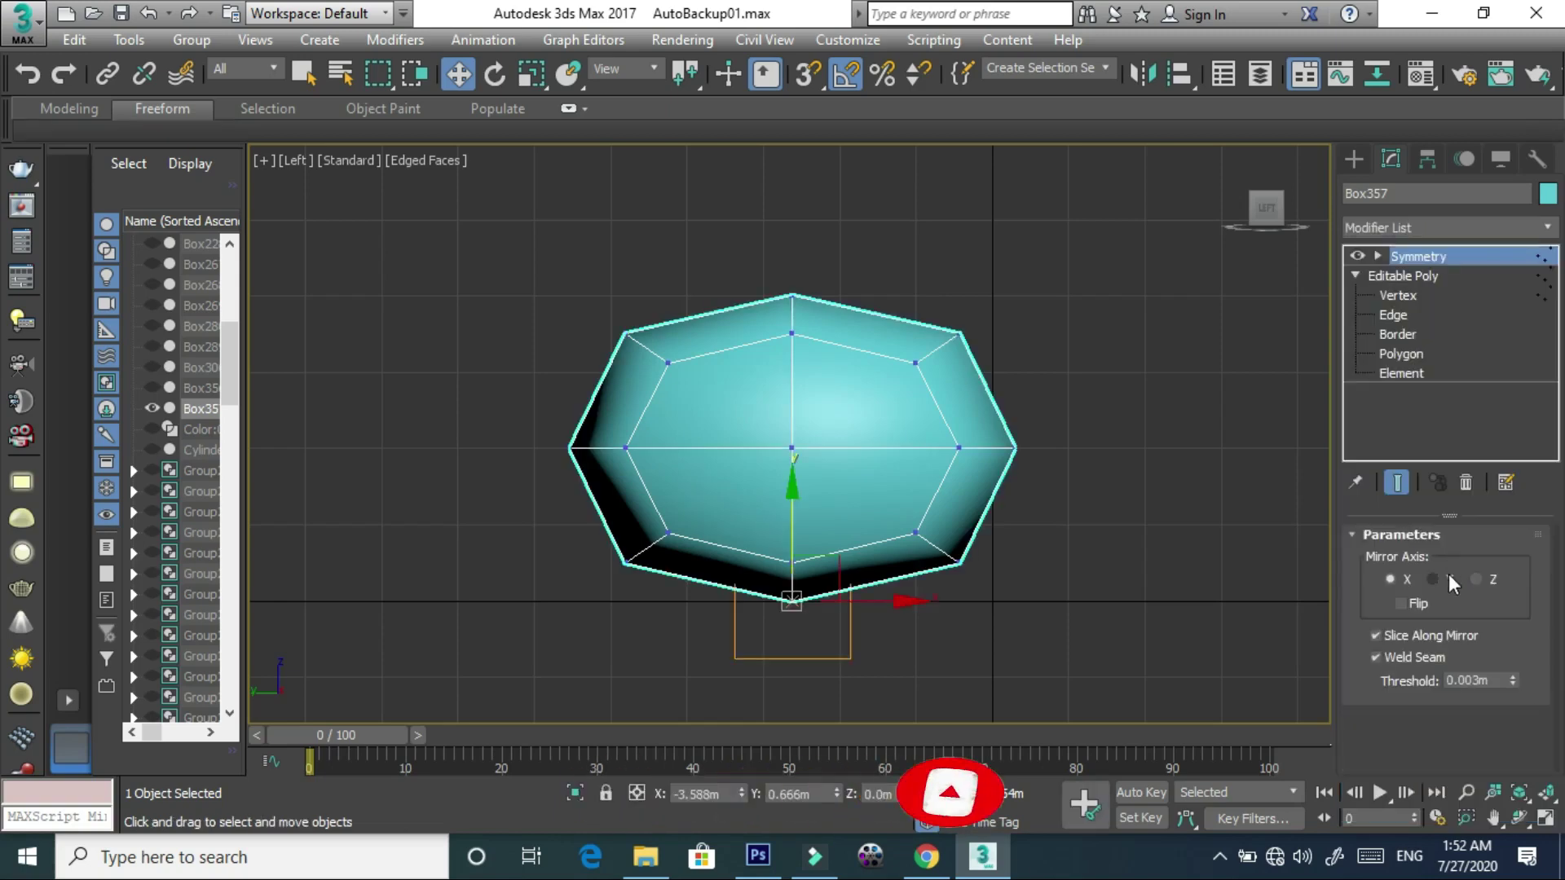
click(1385, 297)
click(1399, 489)
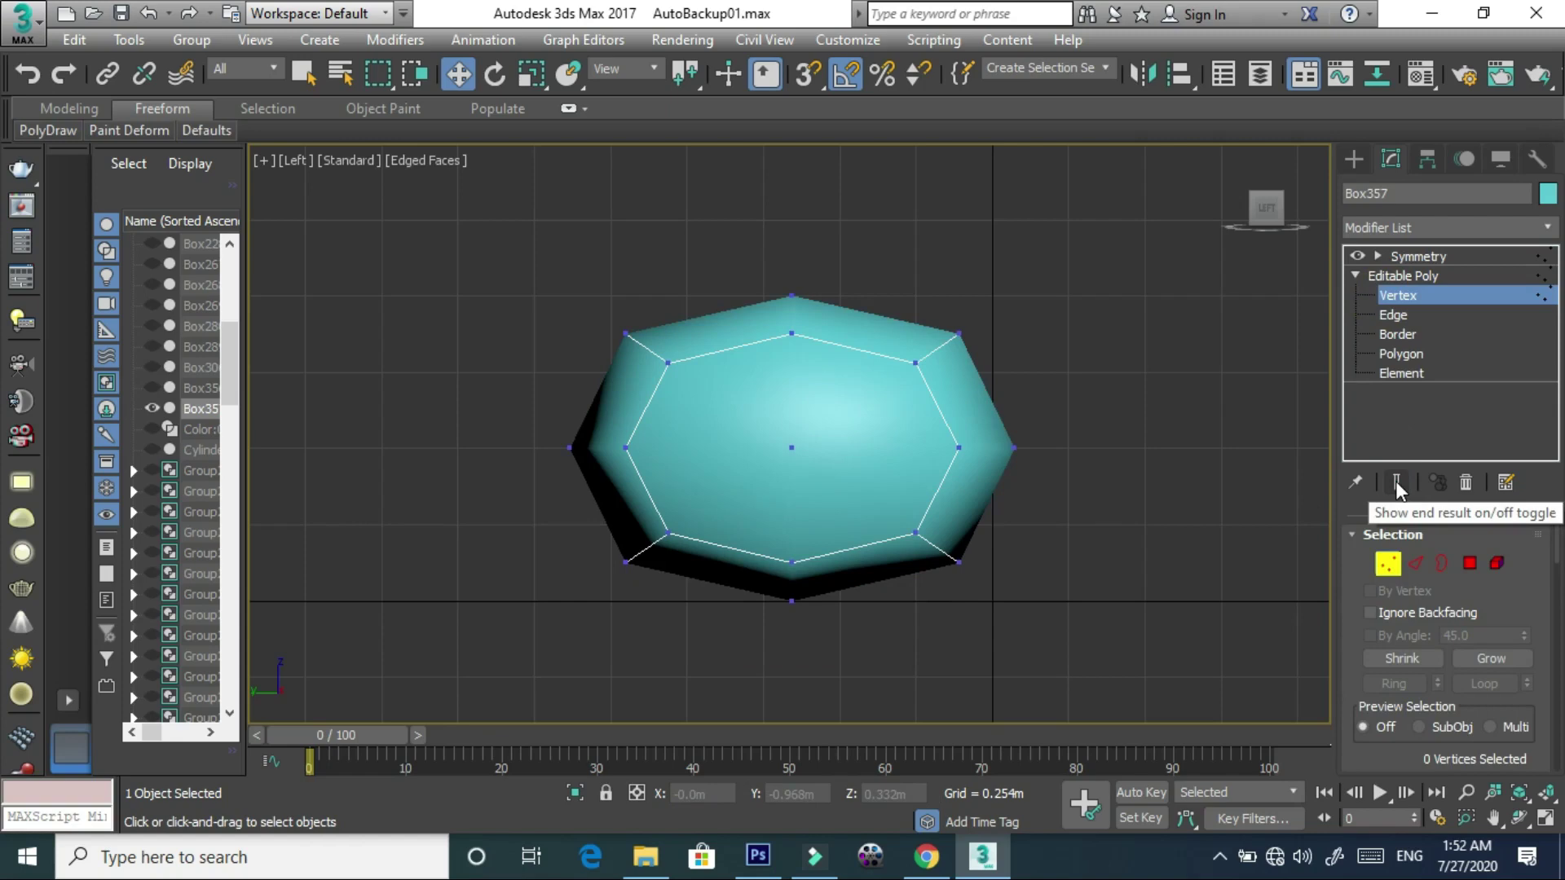
- Show the mirrored result and try raising the upper-left vertices, then undo the move
click(1397, 486)
drag(599, 302, 699, 412)
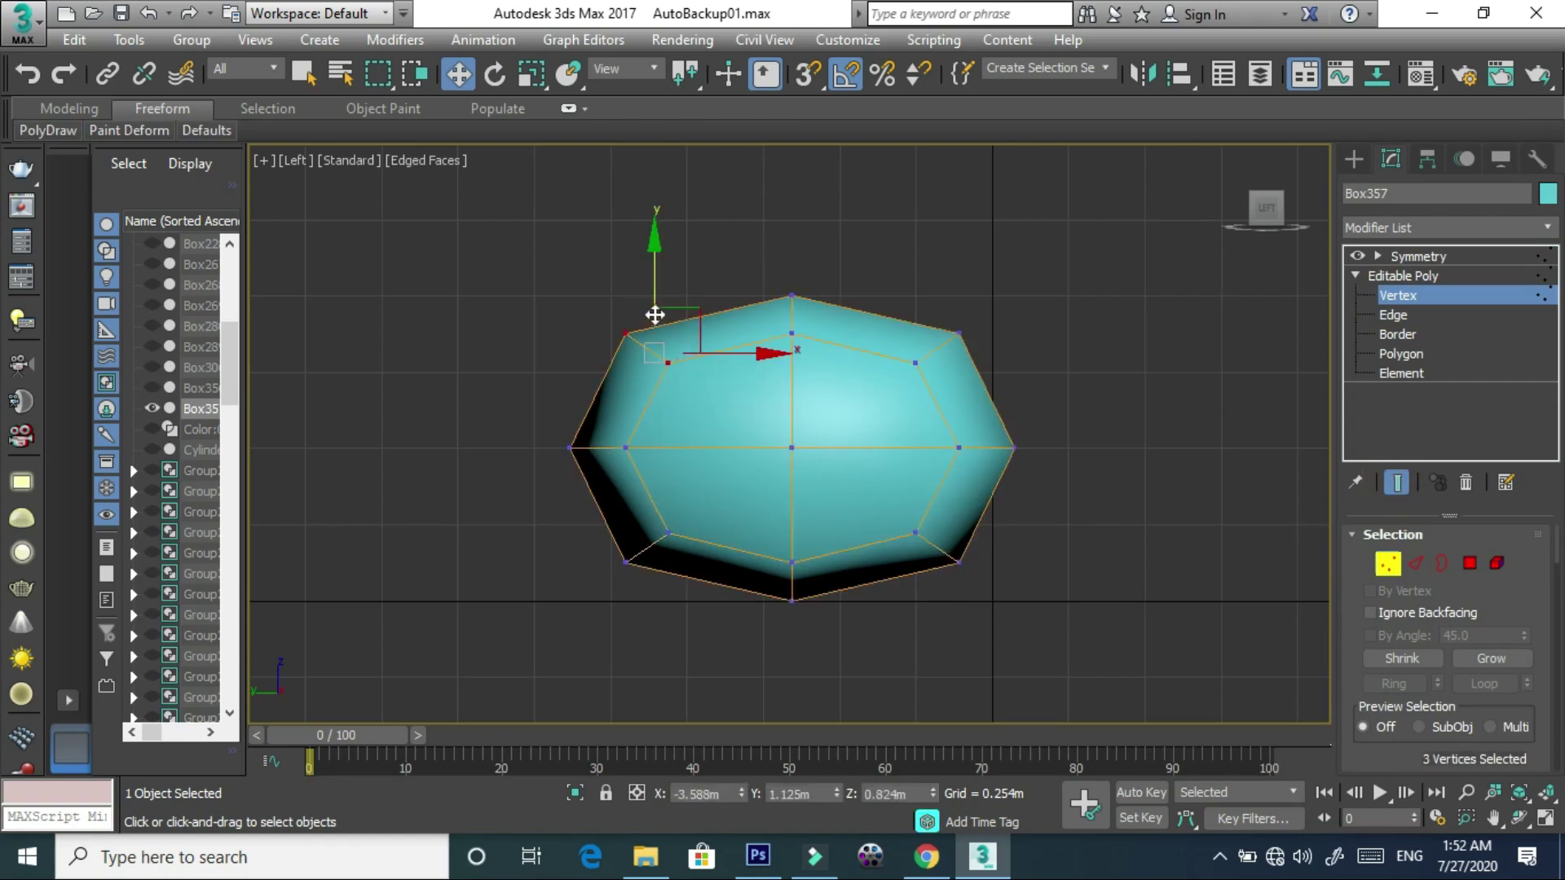
drag(648, 301, 647, 222)
key(ctrl+z)
scroll(1435, 571, down, 2)
scroll(1434, 570, down, 2)
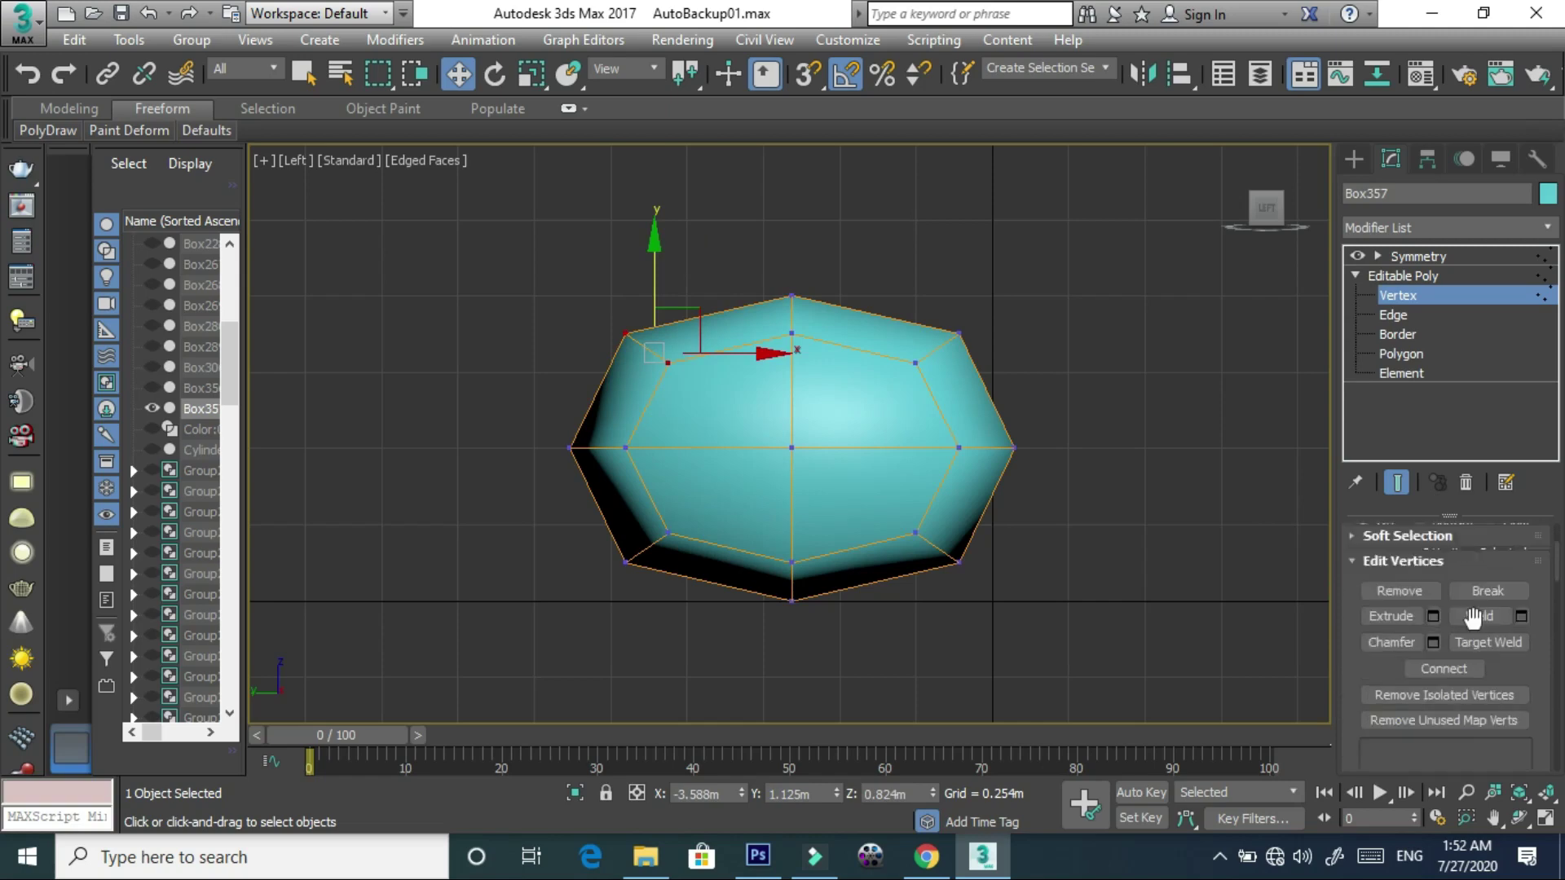
scroll(1435, 489, up, 2)
- Set the Symmetry mirror axis to Y and return to Editable Poly vertex editing
click(1435, 254)
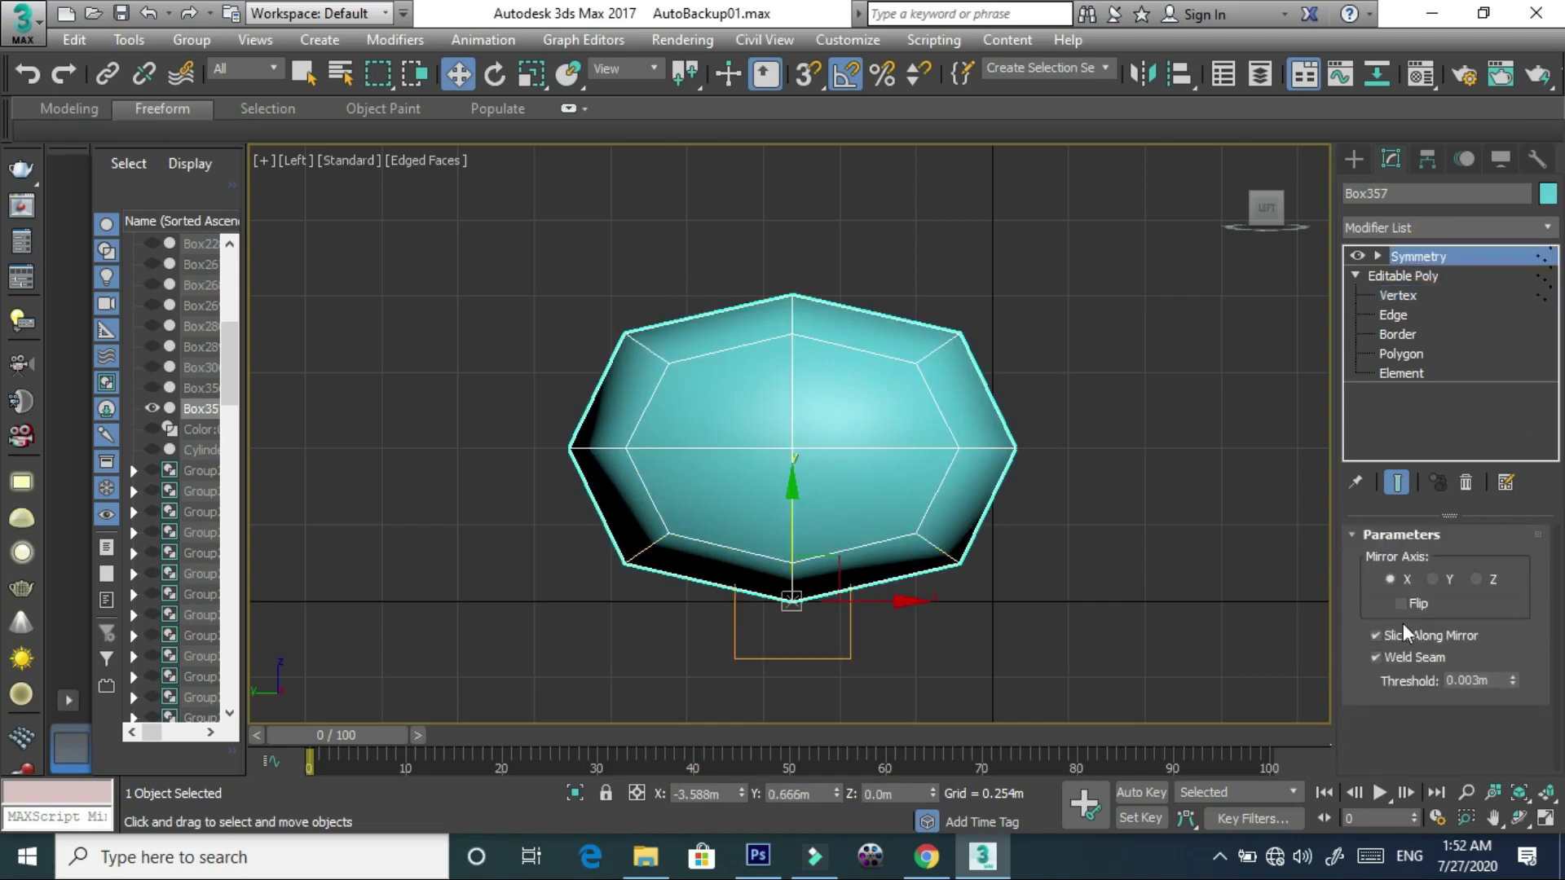
click(1440, 578)
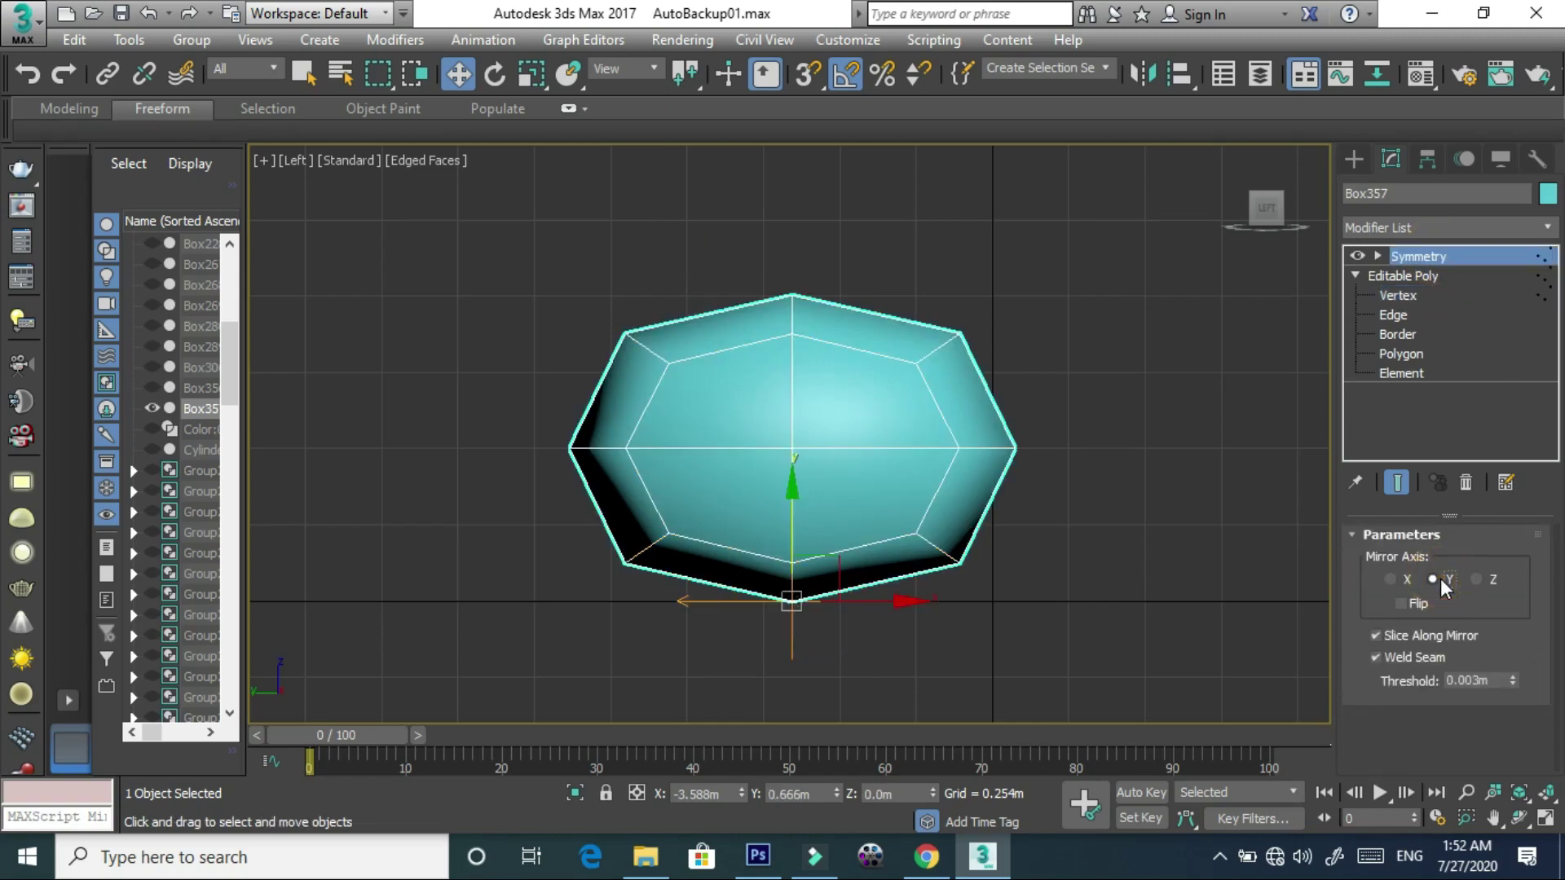
click(1402, 296)
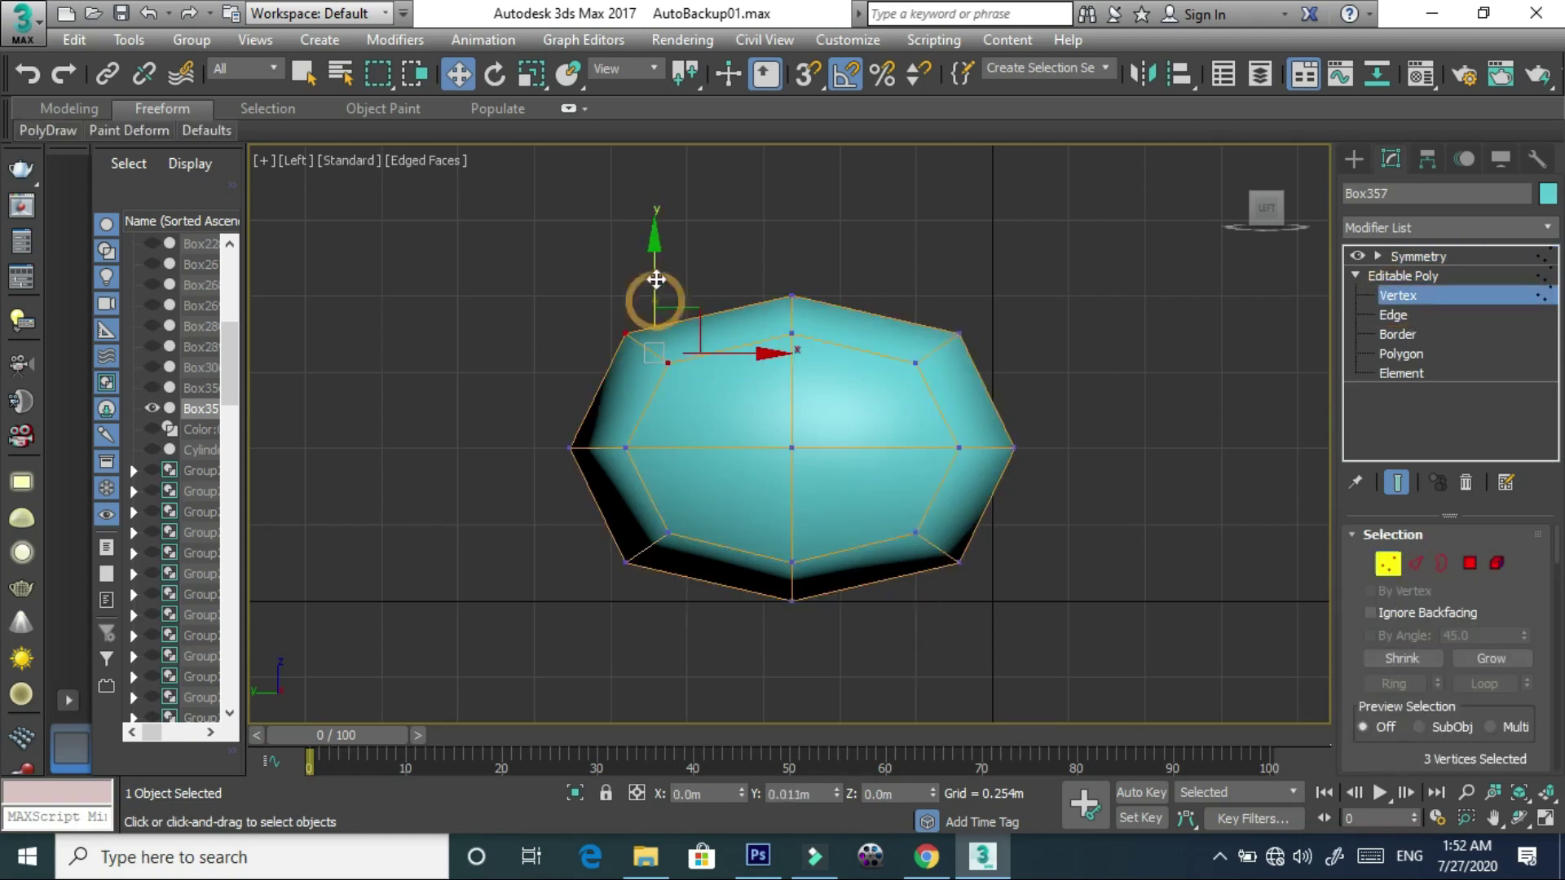
- Raise the top vertices and shift them sideways to form the heart's peaks
drag(656, 302, 654, 211)
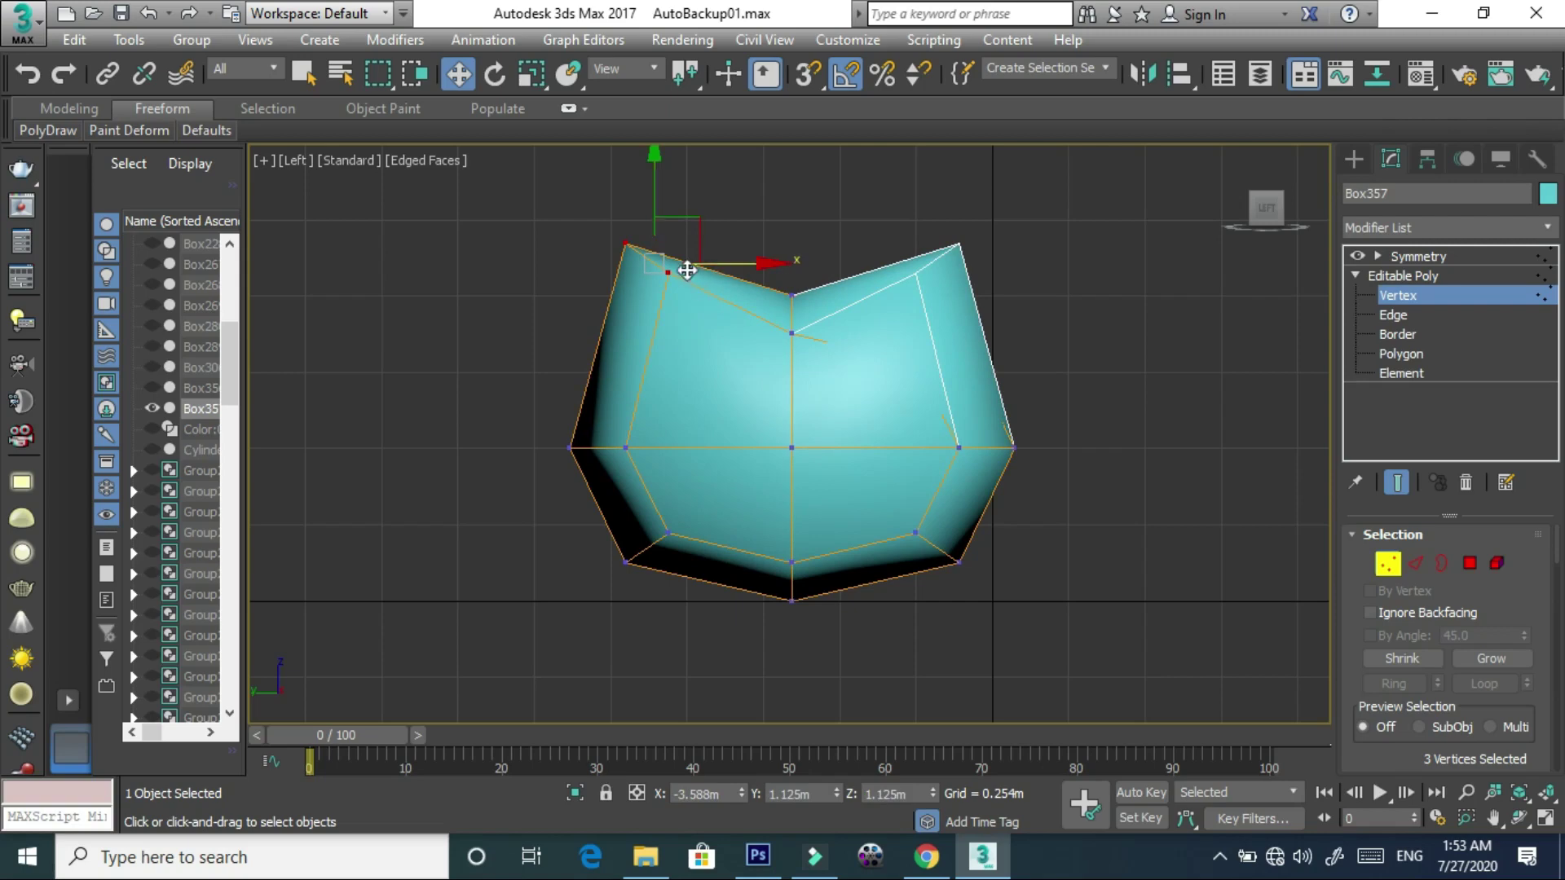
drag(700, 269, 759, 270)
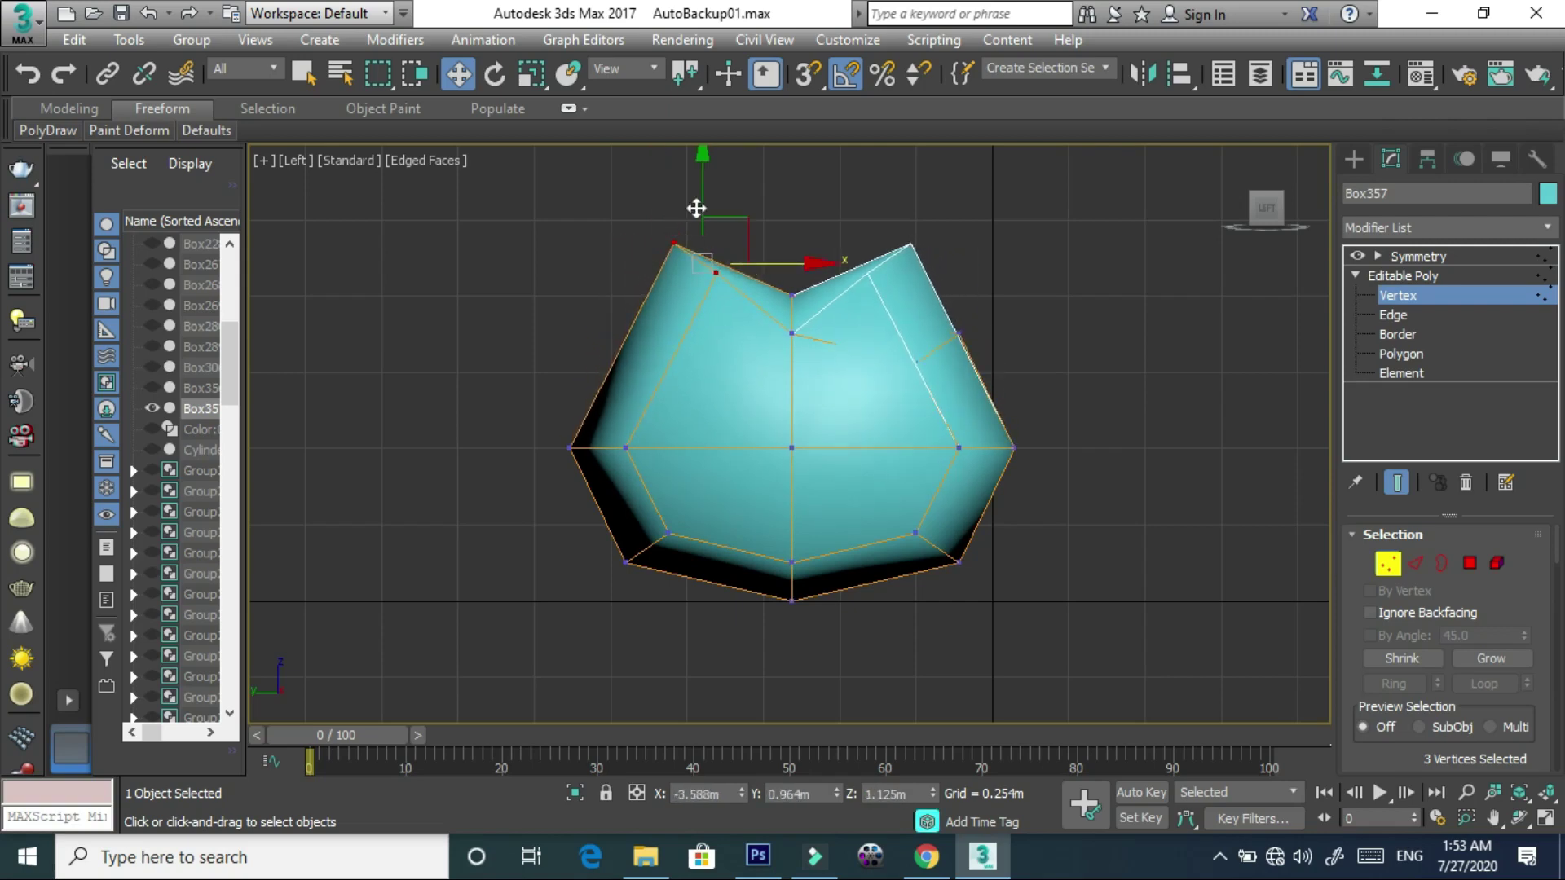
drag(700, 207, 701, 193)
drag(775, 250, 797, 252)
- Move the inner top vertex left and slightly down to create the dip
click(595, 239)
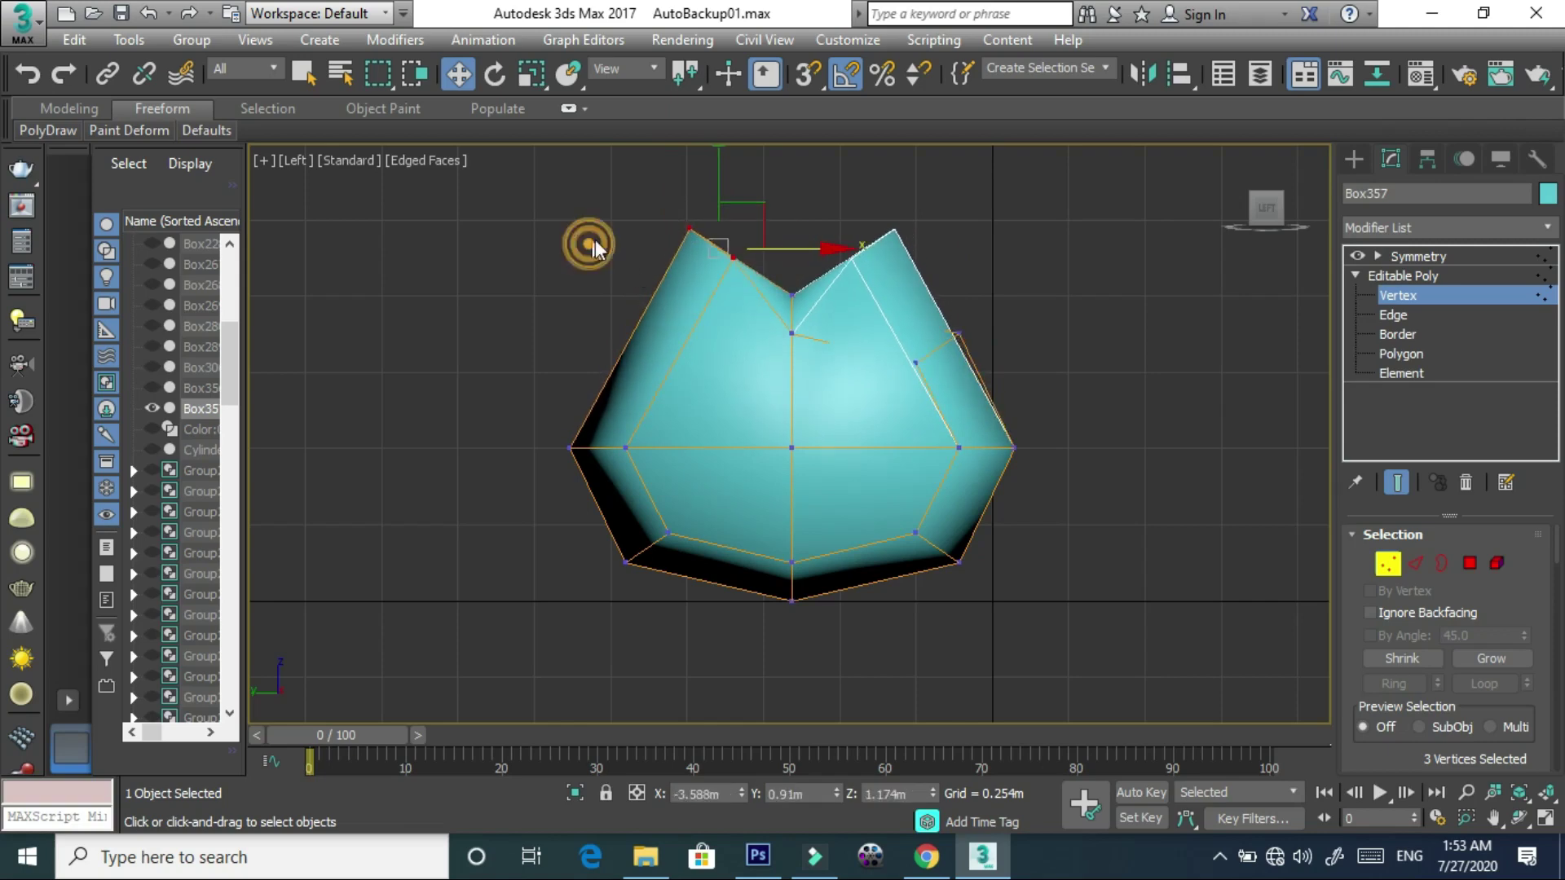
click(740, 257)
drag(740, 258, 708, 258)
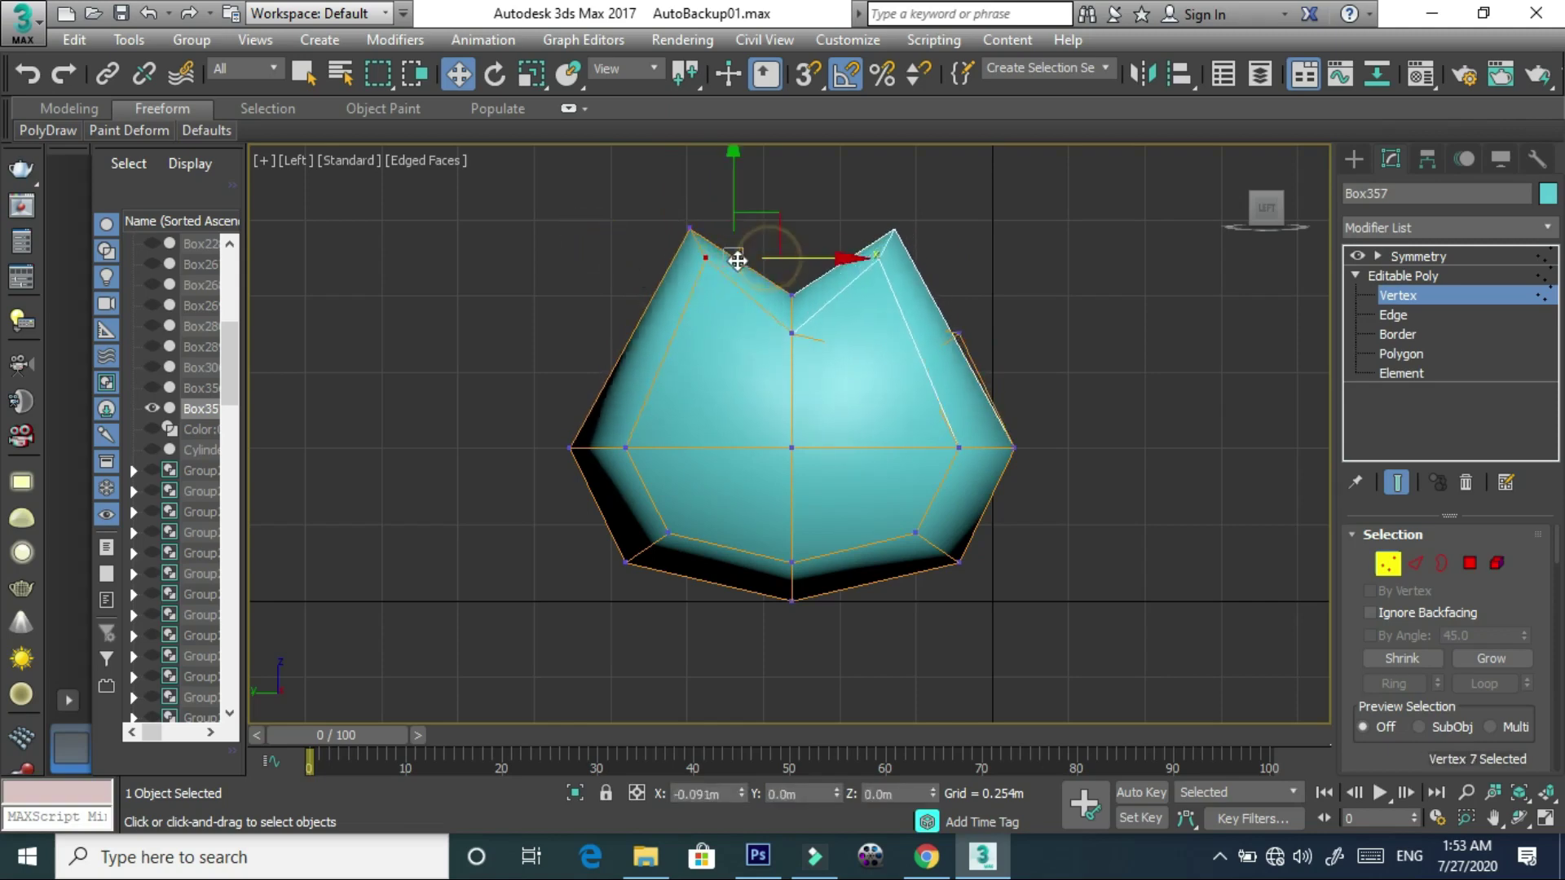
drag(702, 202, 710, 222)
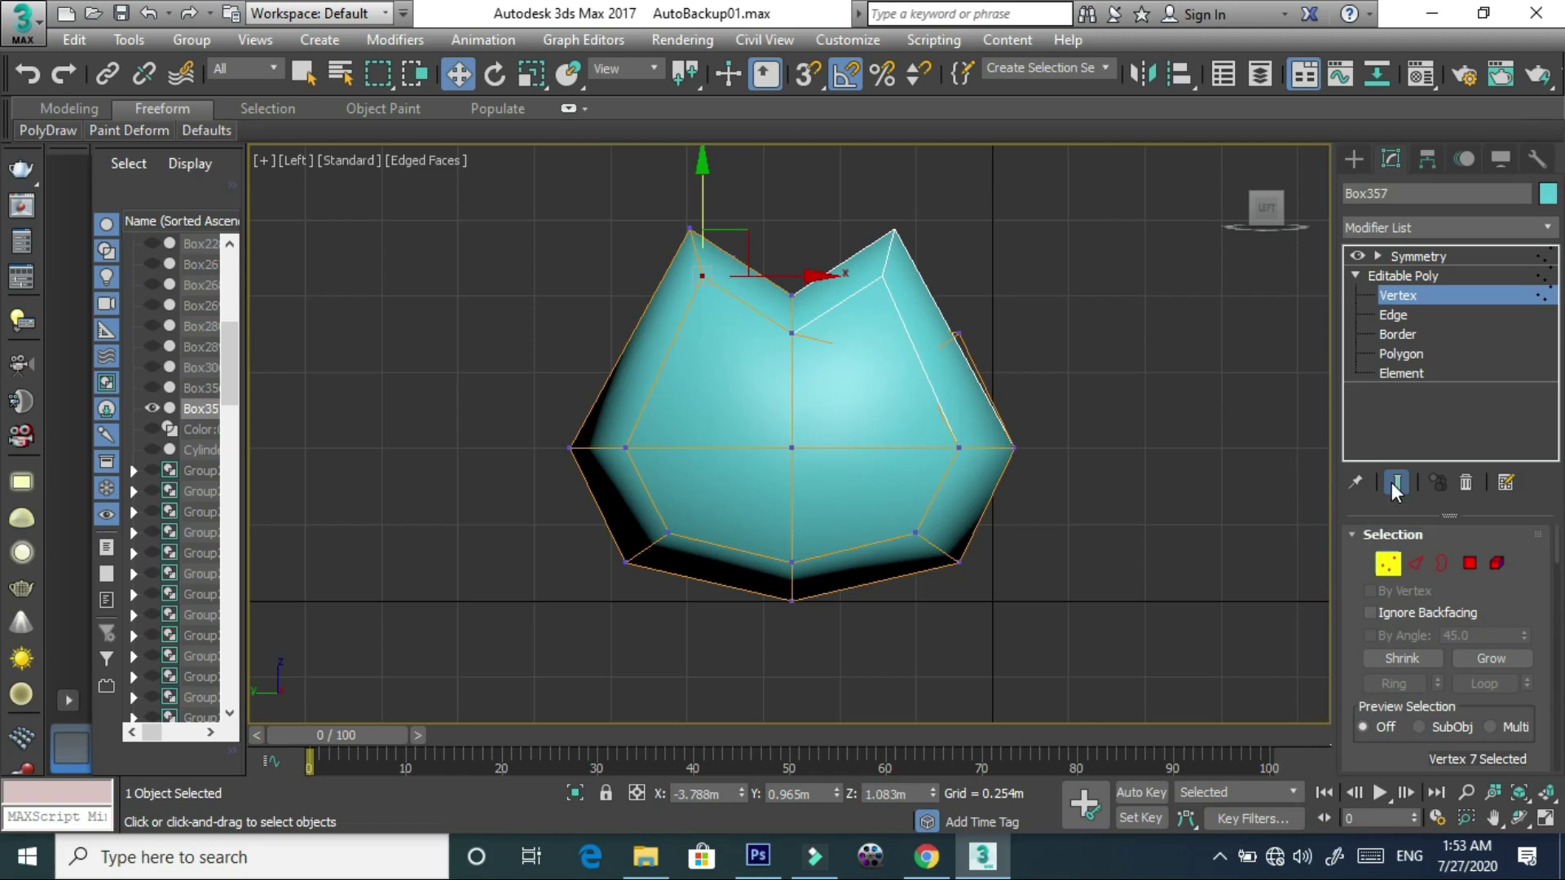
- Reposition the vertices near the left peak and along the left side of the heart
drag(809, 276, 814, 275)
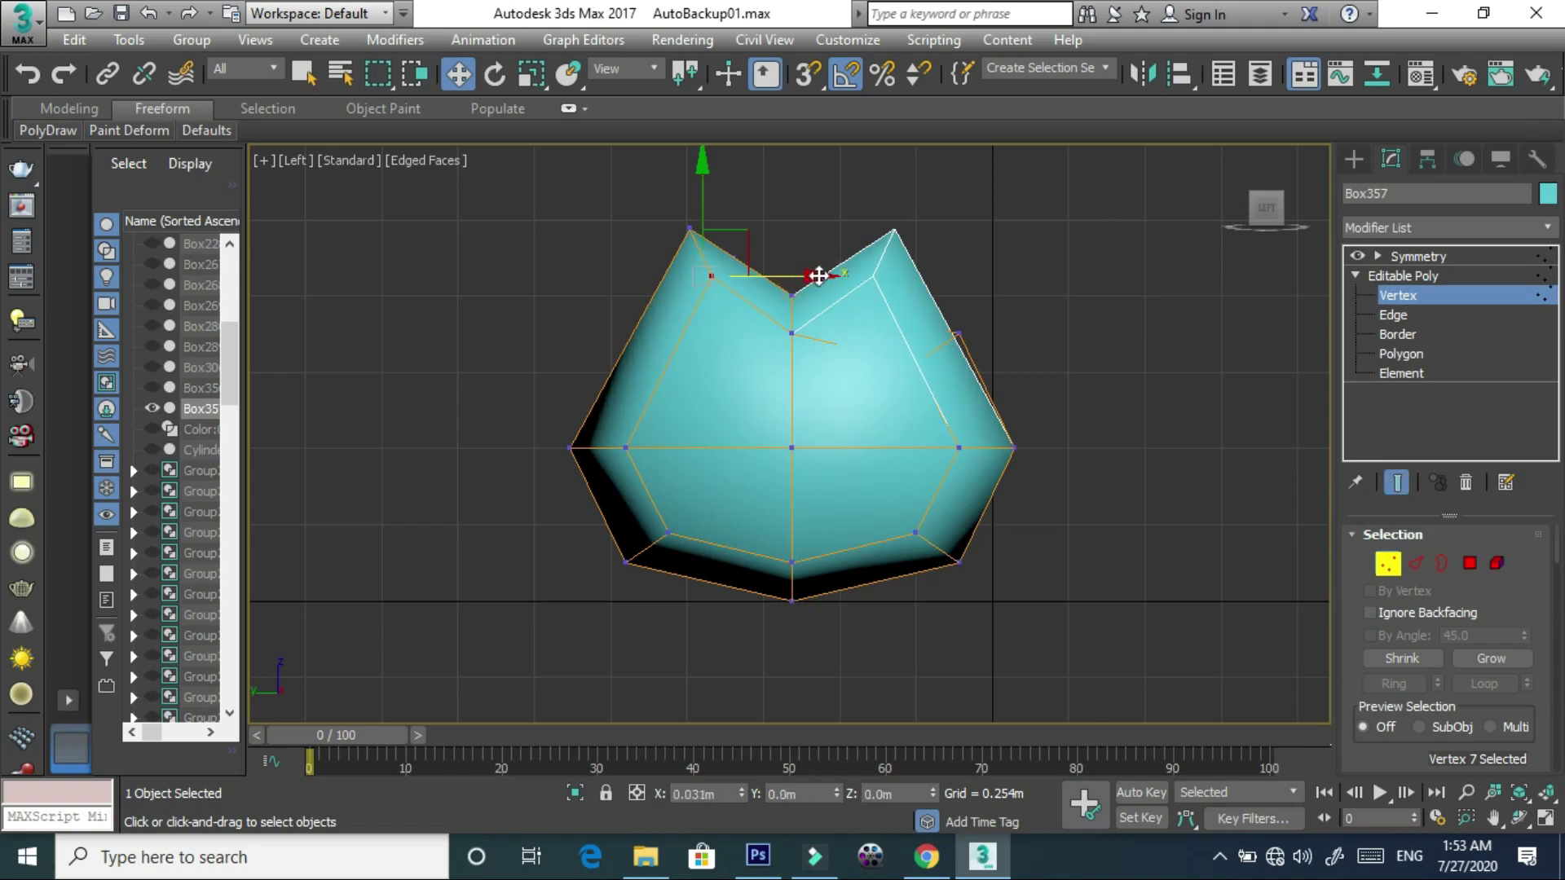
mouse_move(647, 212)
mouse_down()
mouse_move(728, 292)
mouse_move(764, 255)
mouse_up()
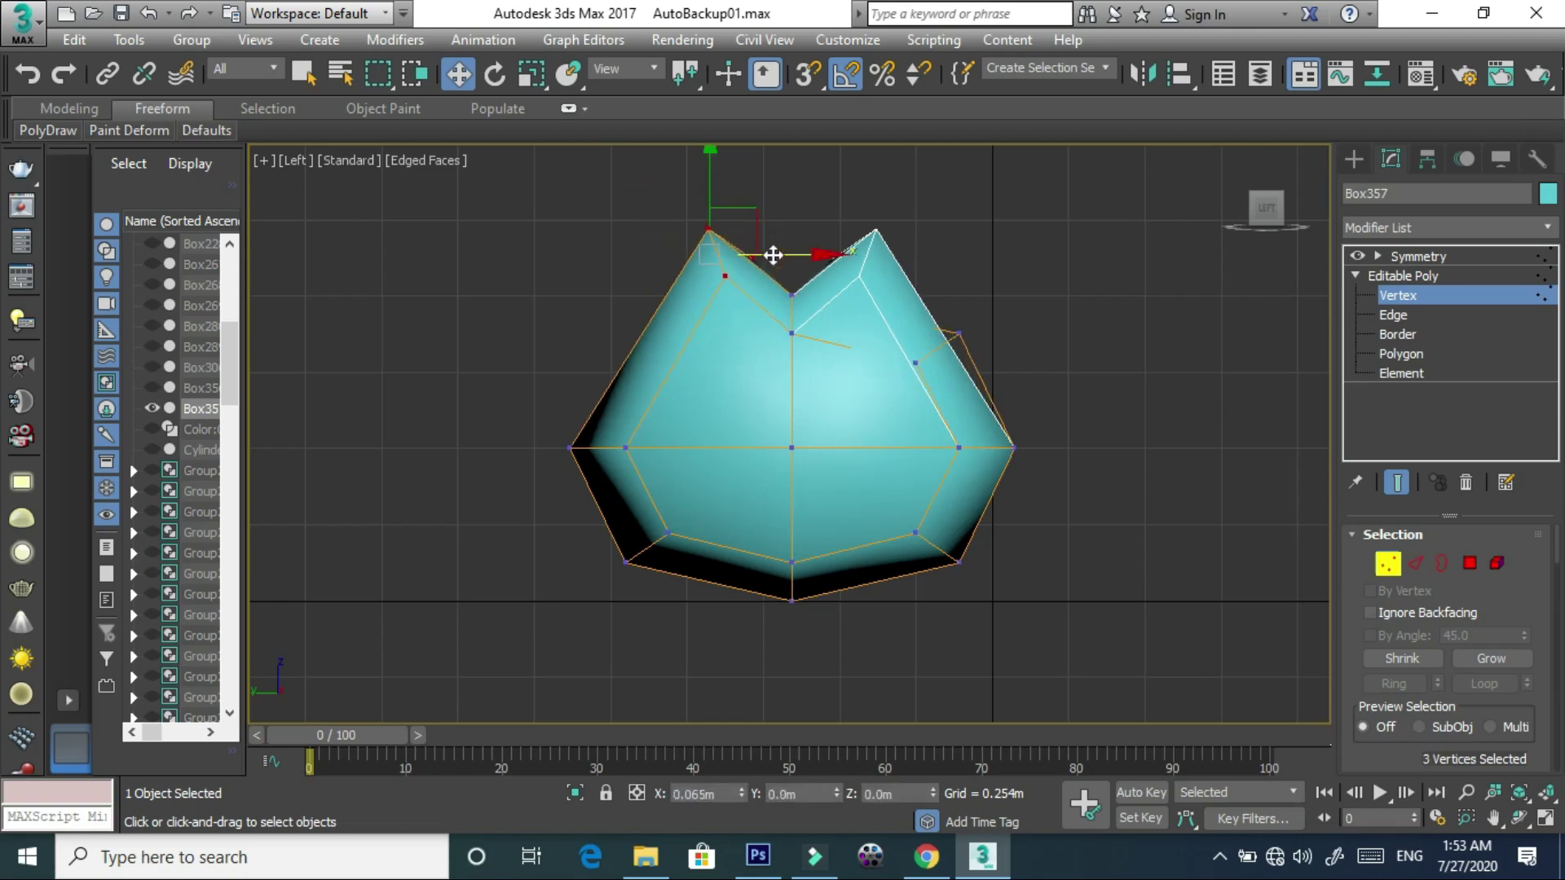
drag(526, 419, 613, 461)
drag(604, 389, 615, 315)
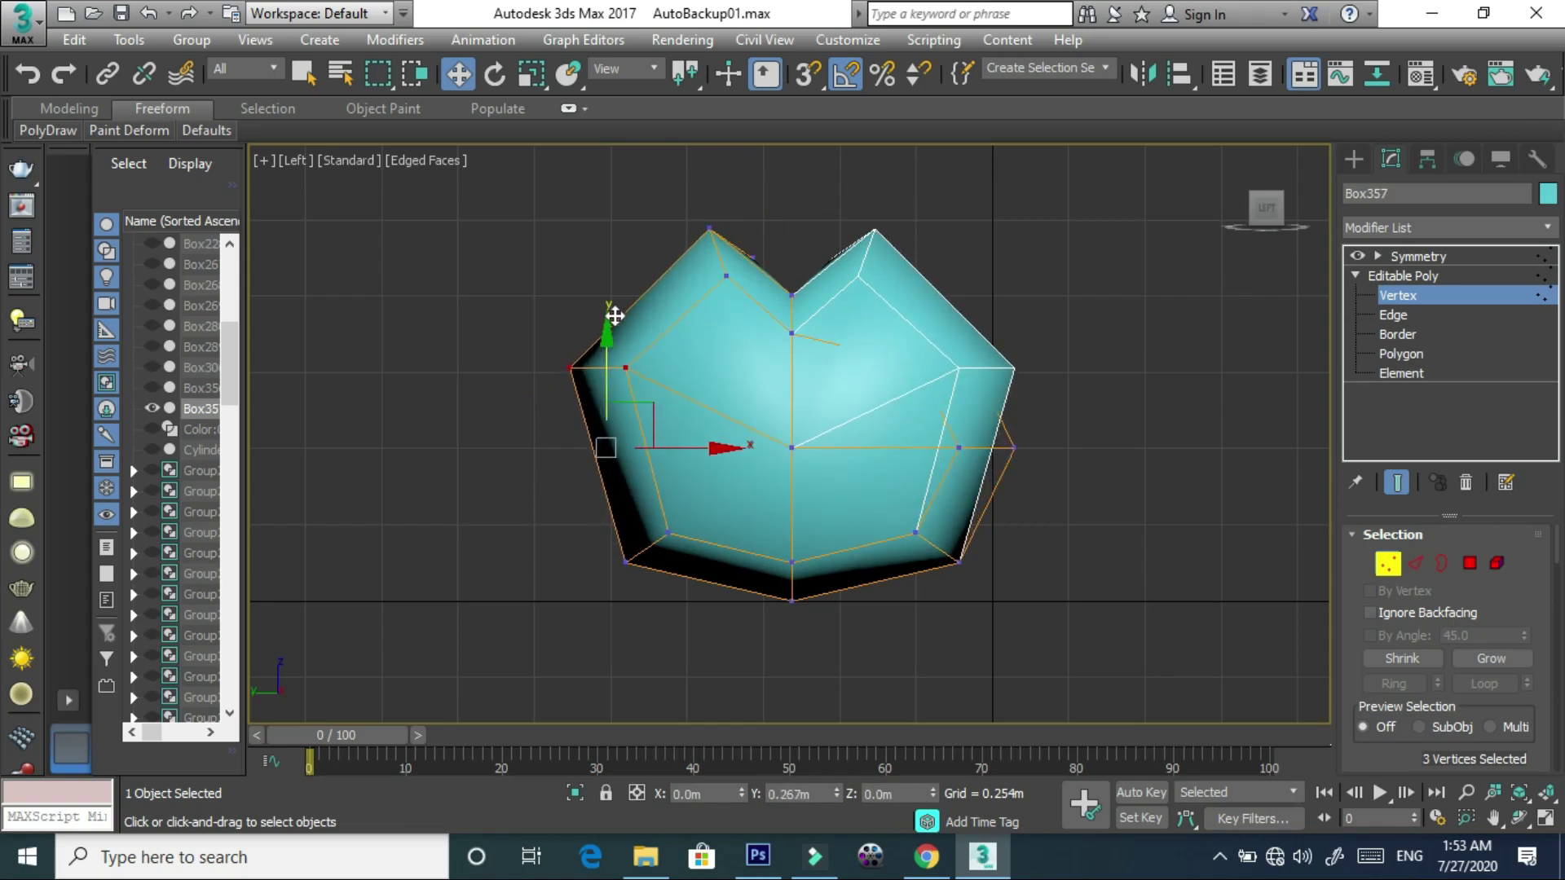
drag(714, 366, 717, 367)
drag(650, 293, 651, 265)
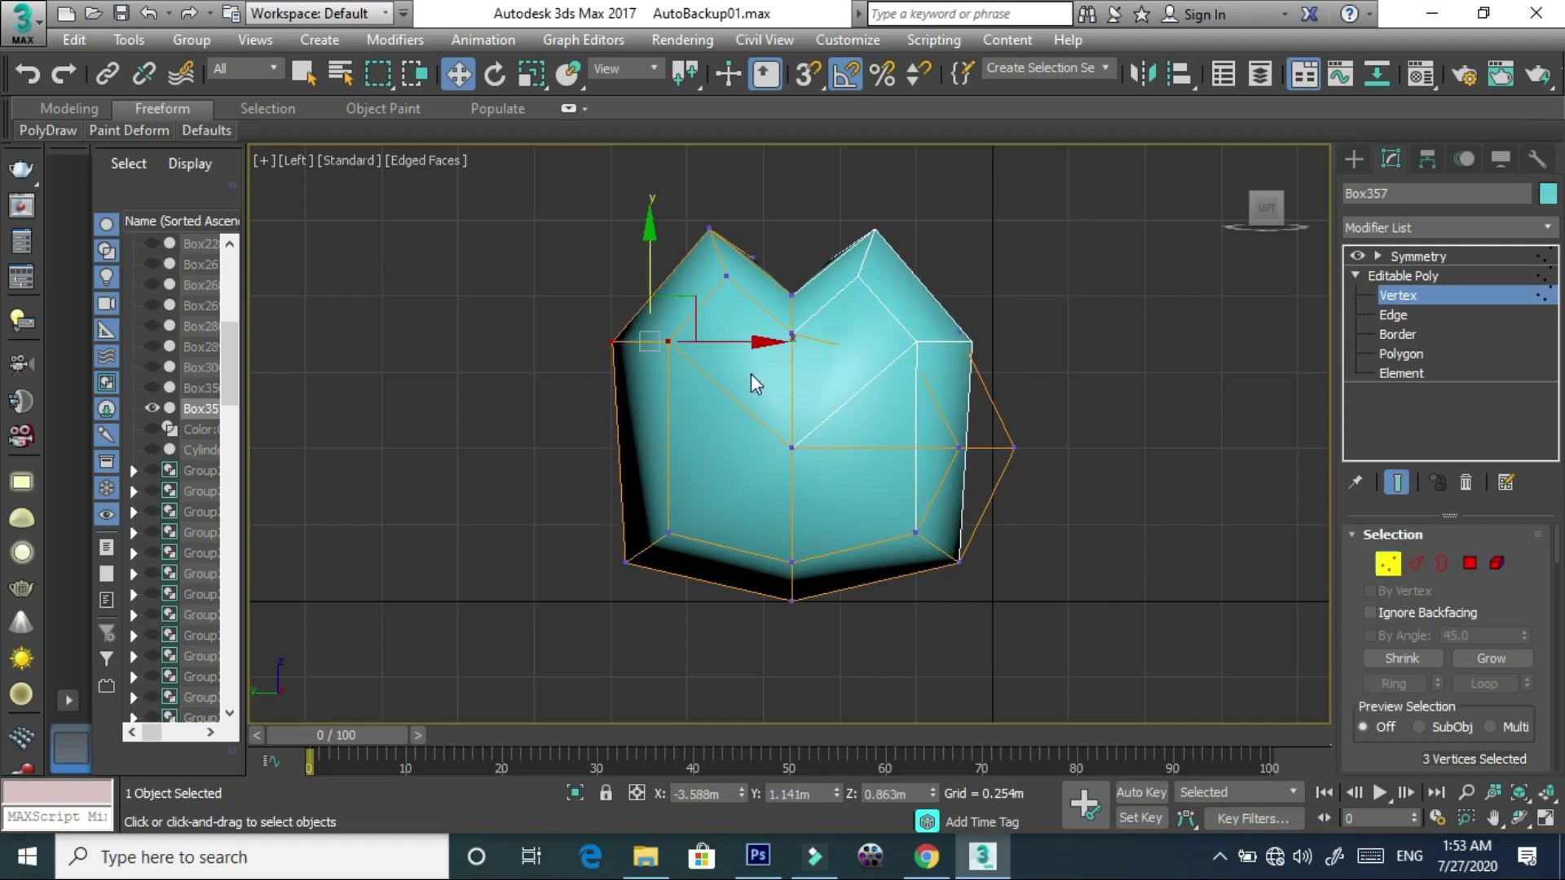
drag(738, 339, 731, 336)
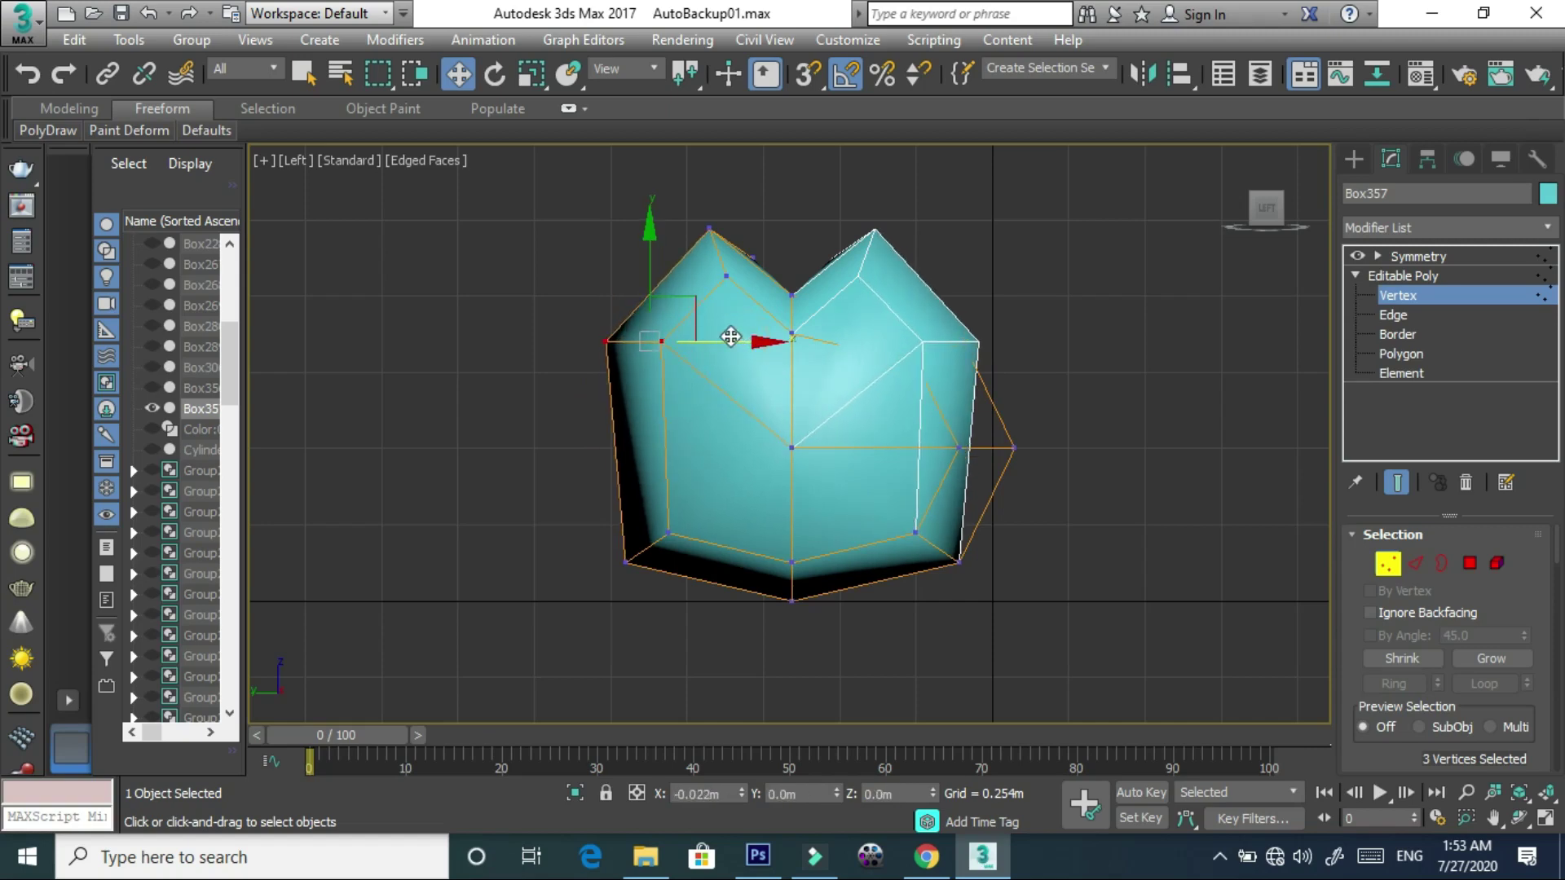
- Raise the lower-left side vertices and select the heart's bottom tip vertex
drag(731, 337, 736, 338)
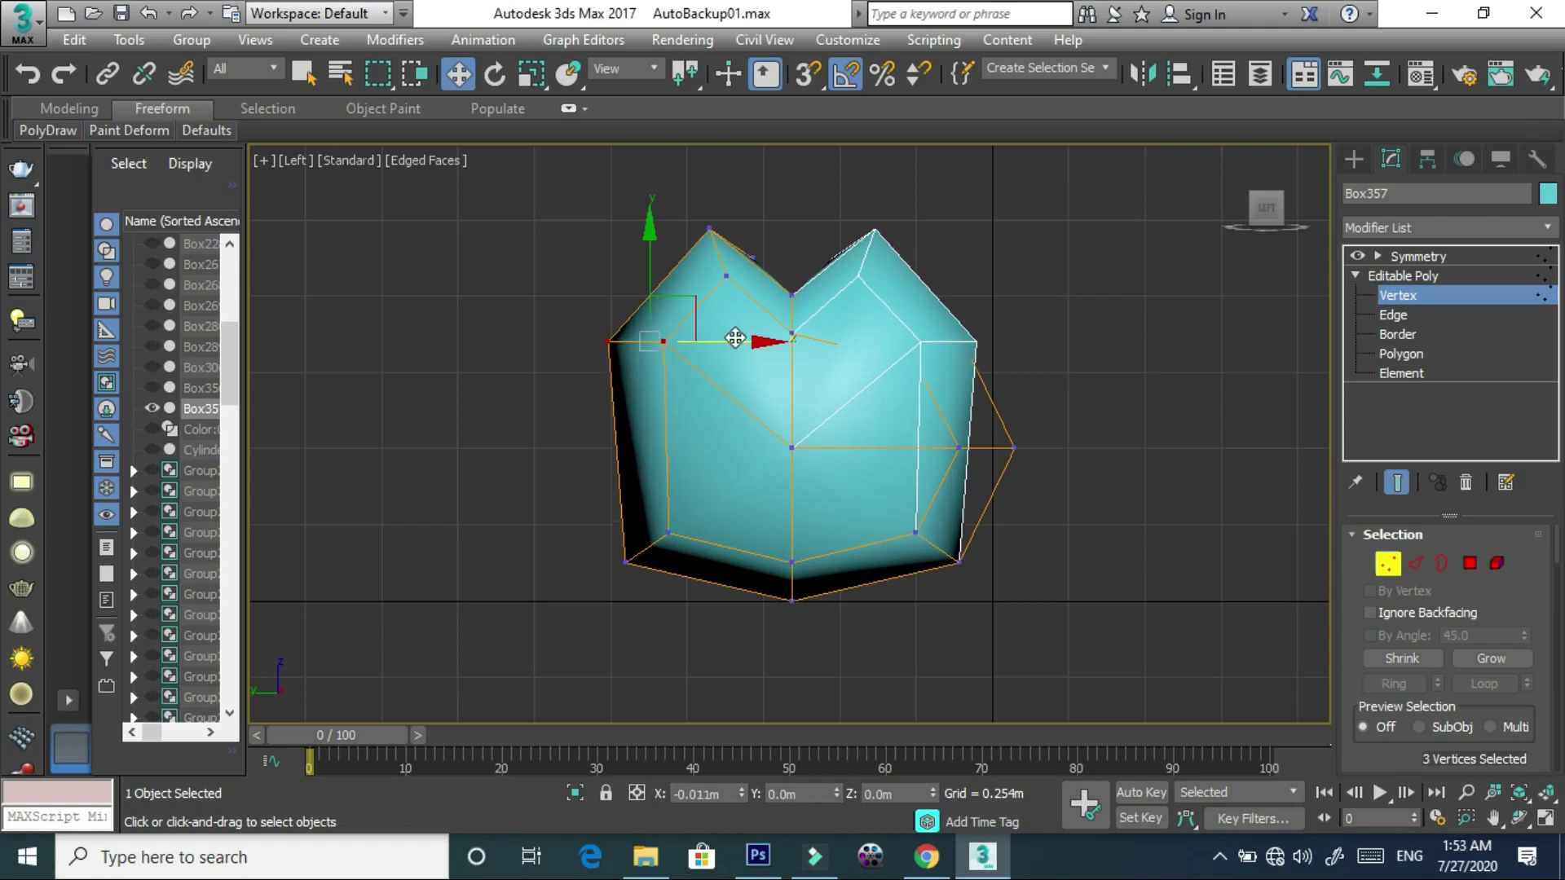
mouse_move(704, 626)
mouse_down()
mouse_move(613, 502)
mouse_move(658, 426)
mouse_up()
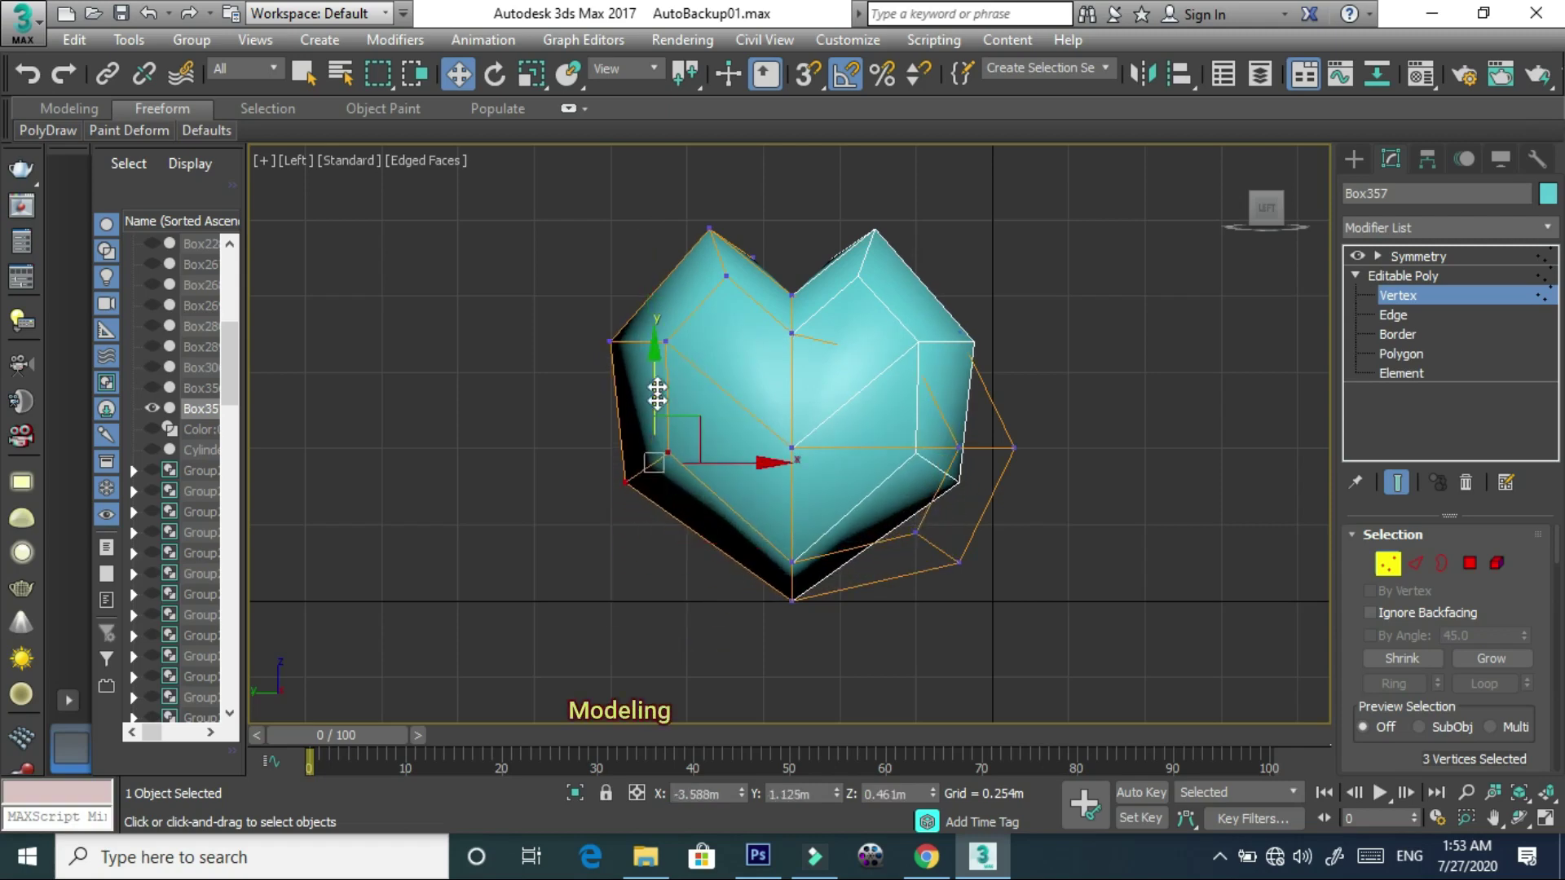
mouse_move(666, 340)
mouse_down()
mouse_move(669, 300)
mouse_move(668, 328)
mouse_up()
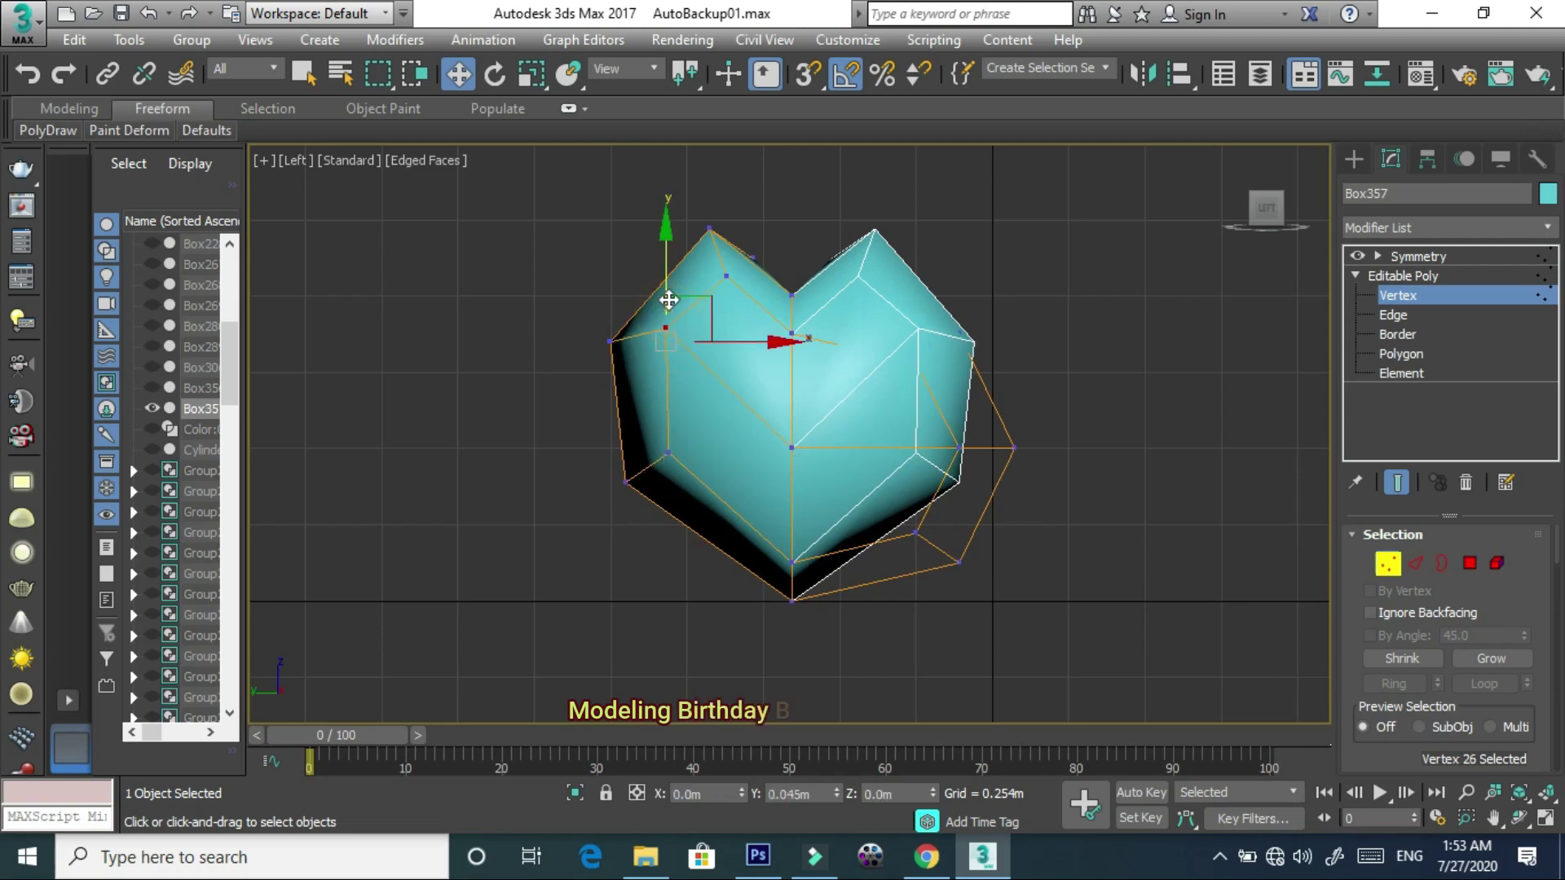
click(668, 453)
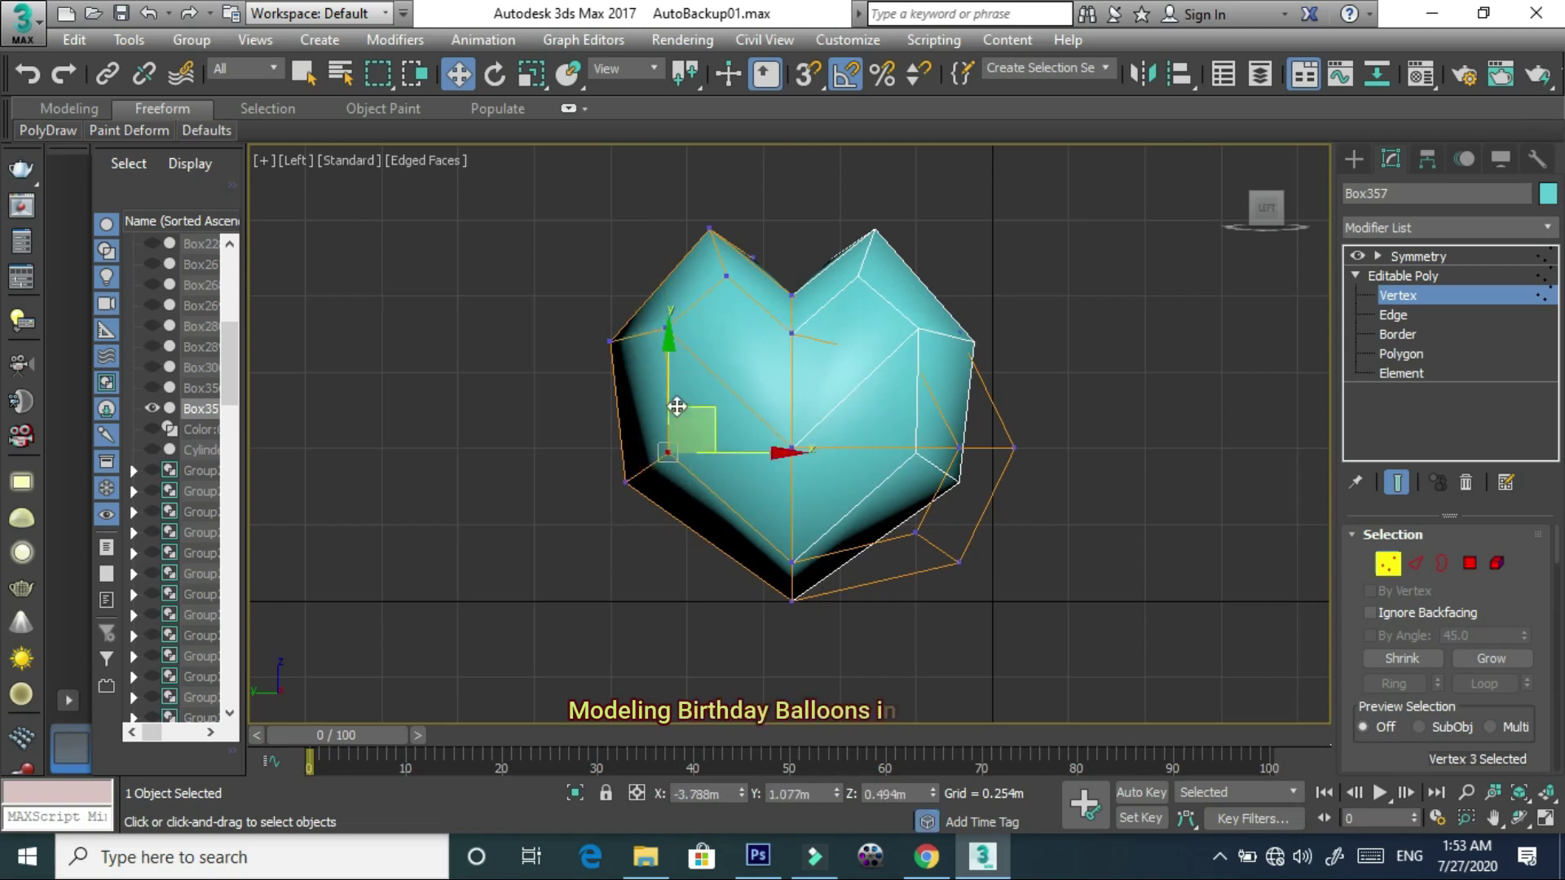
drag(670, 397, 673, 383)
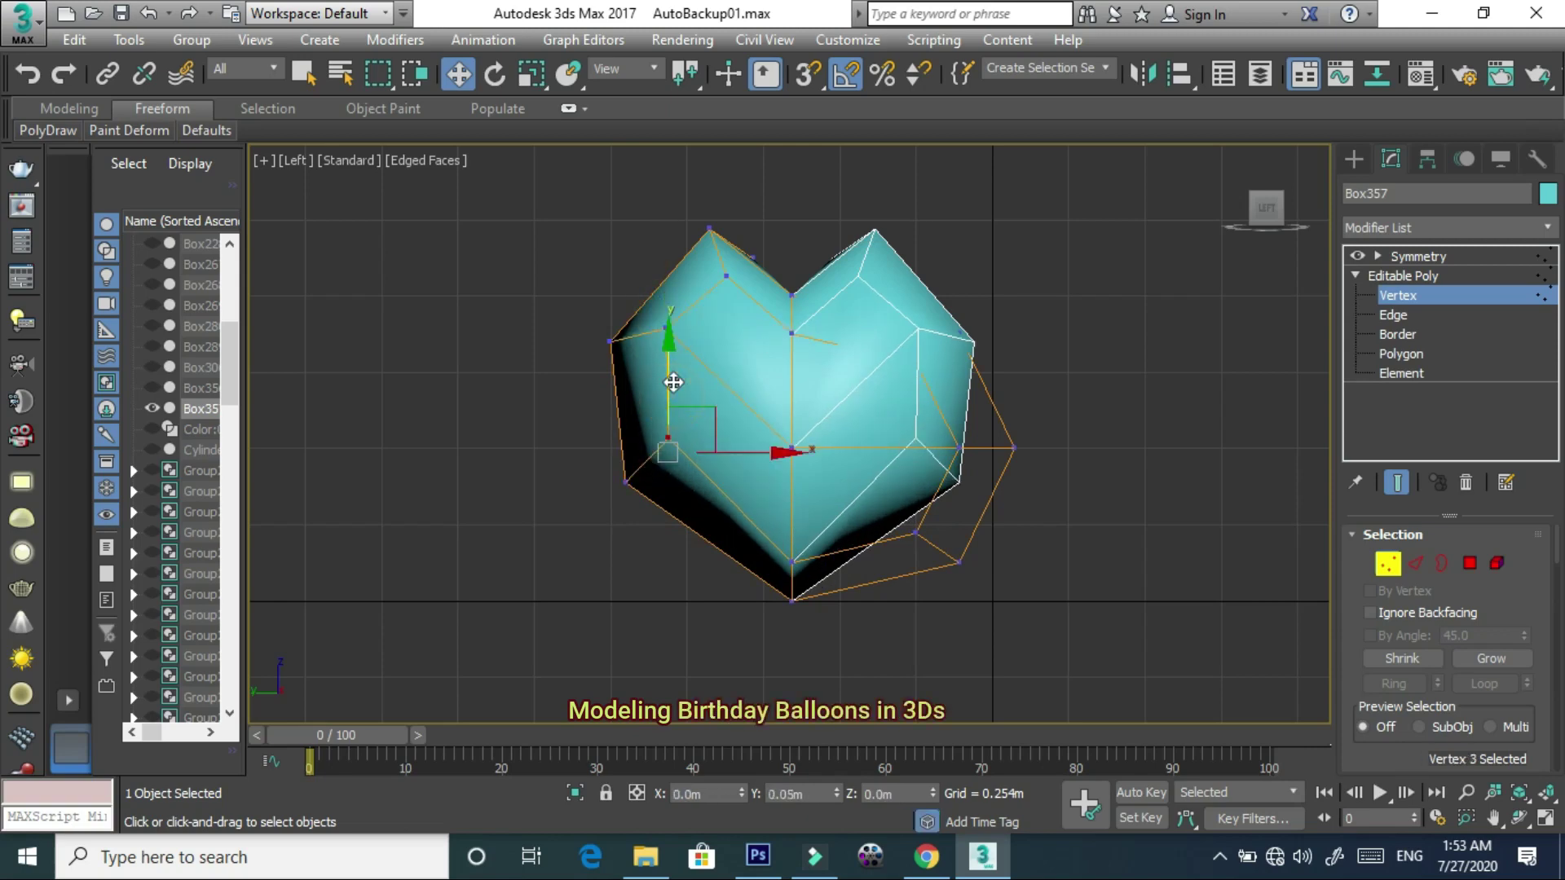
click(791, 562)
click(799, 594)
click(797, 569)
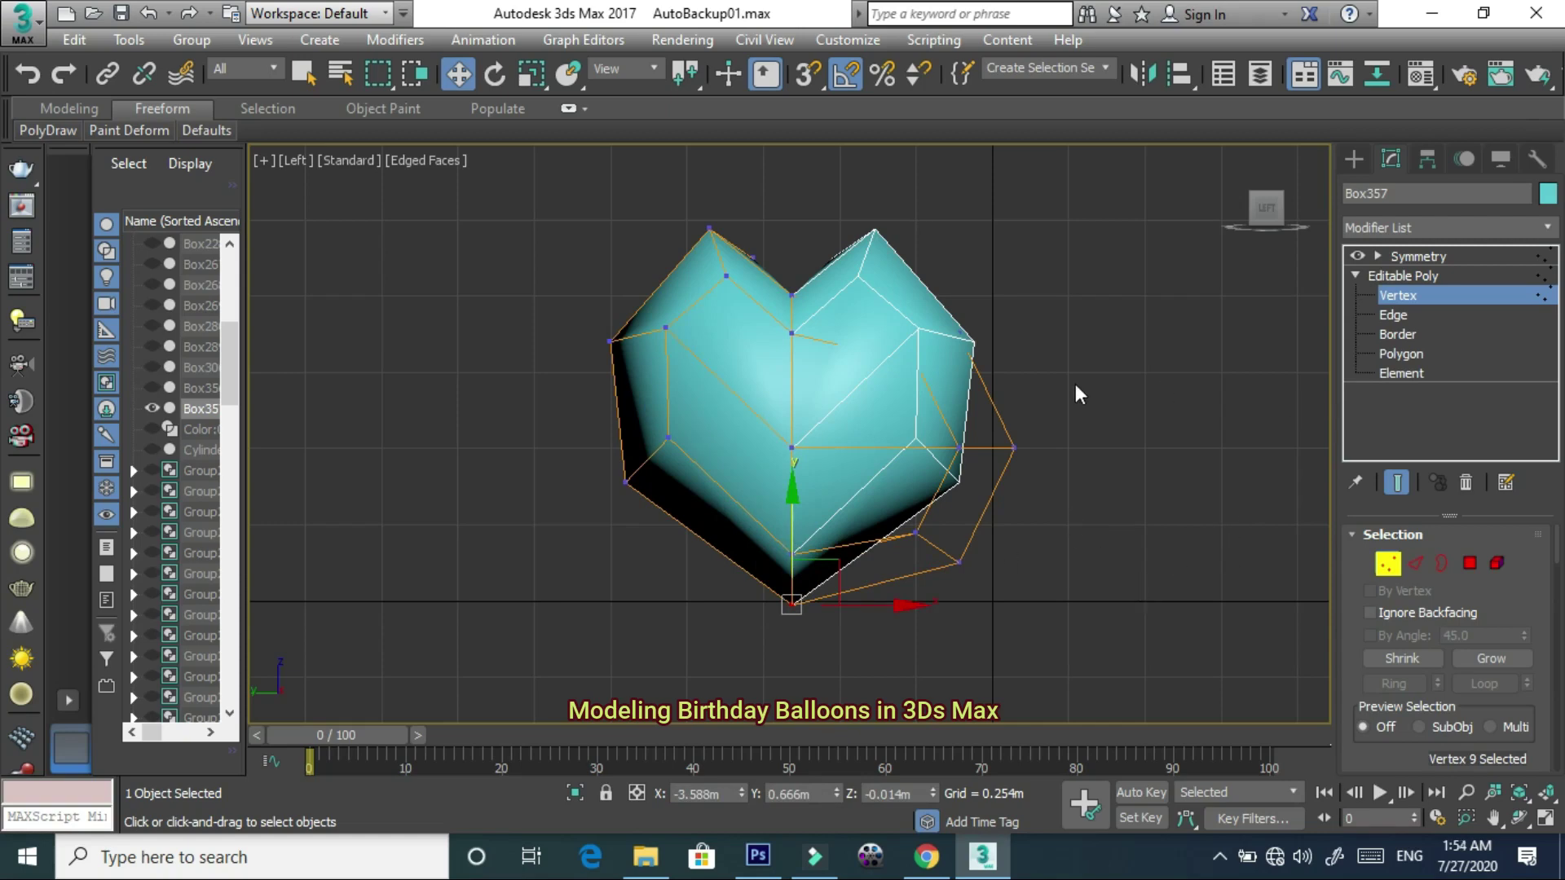
- Collapse the Symmetry stack, undo it, and inspect the stack levels
right_click(1456, 259)
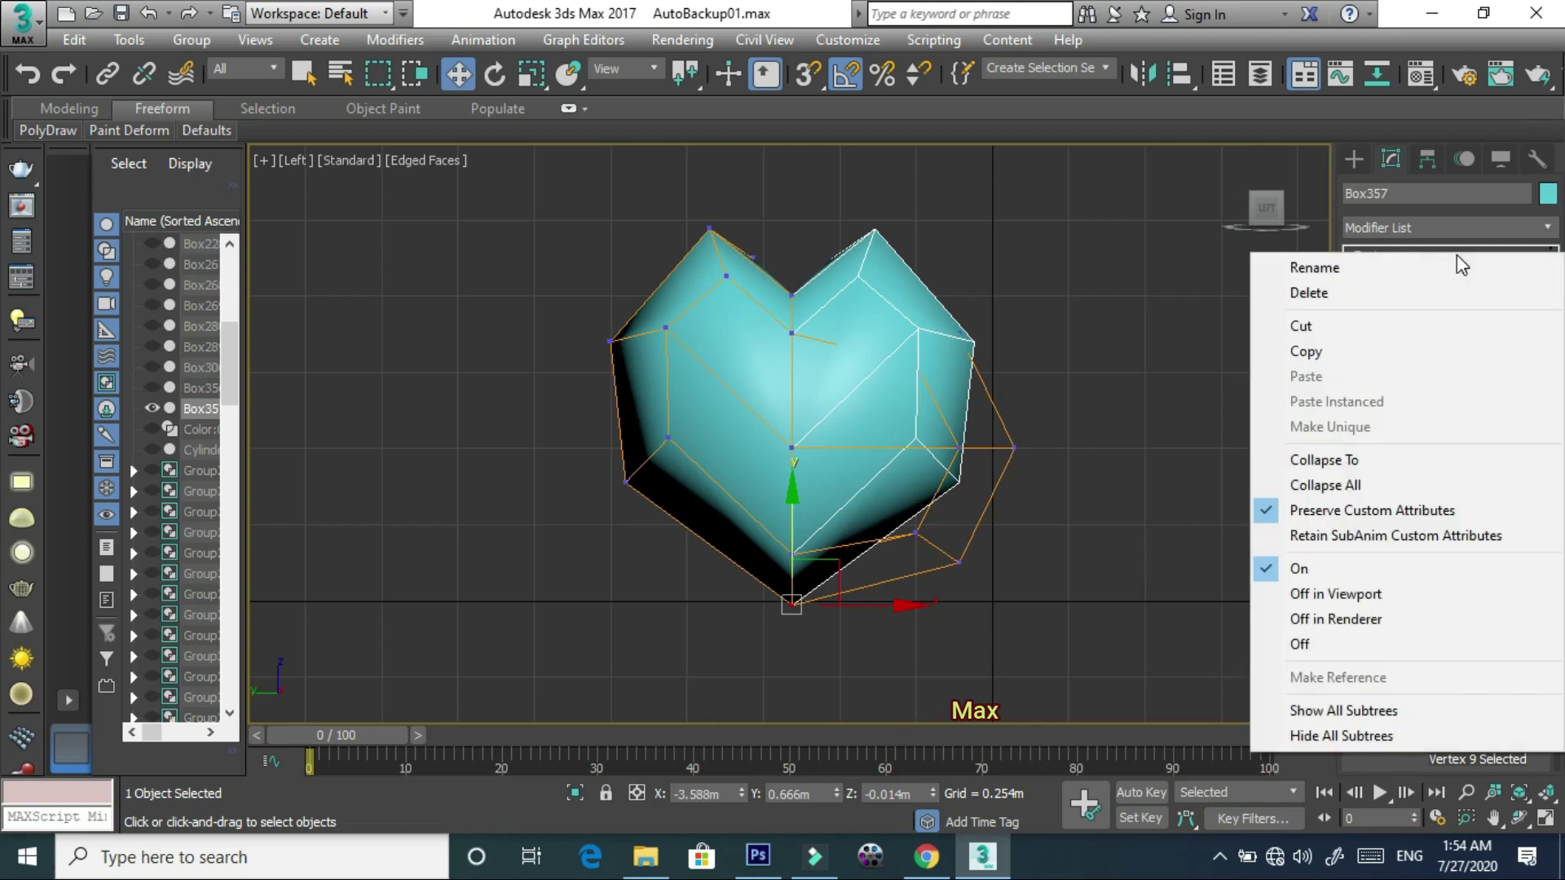
click(1408, 487)
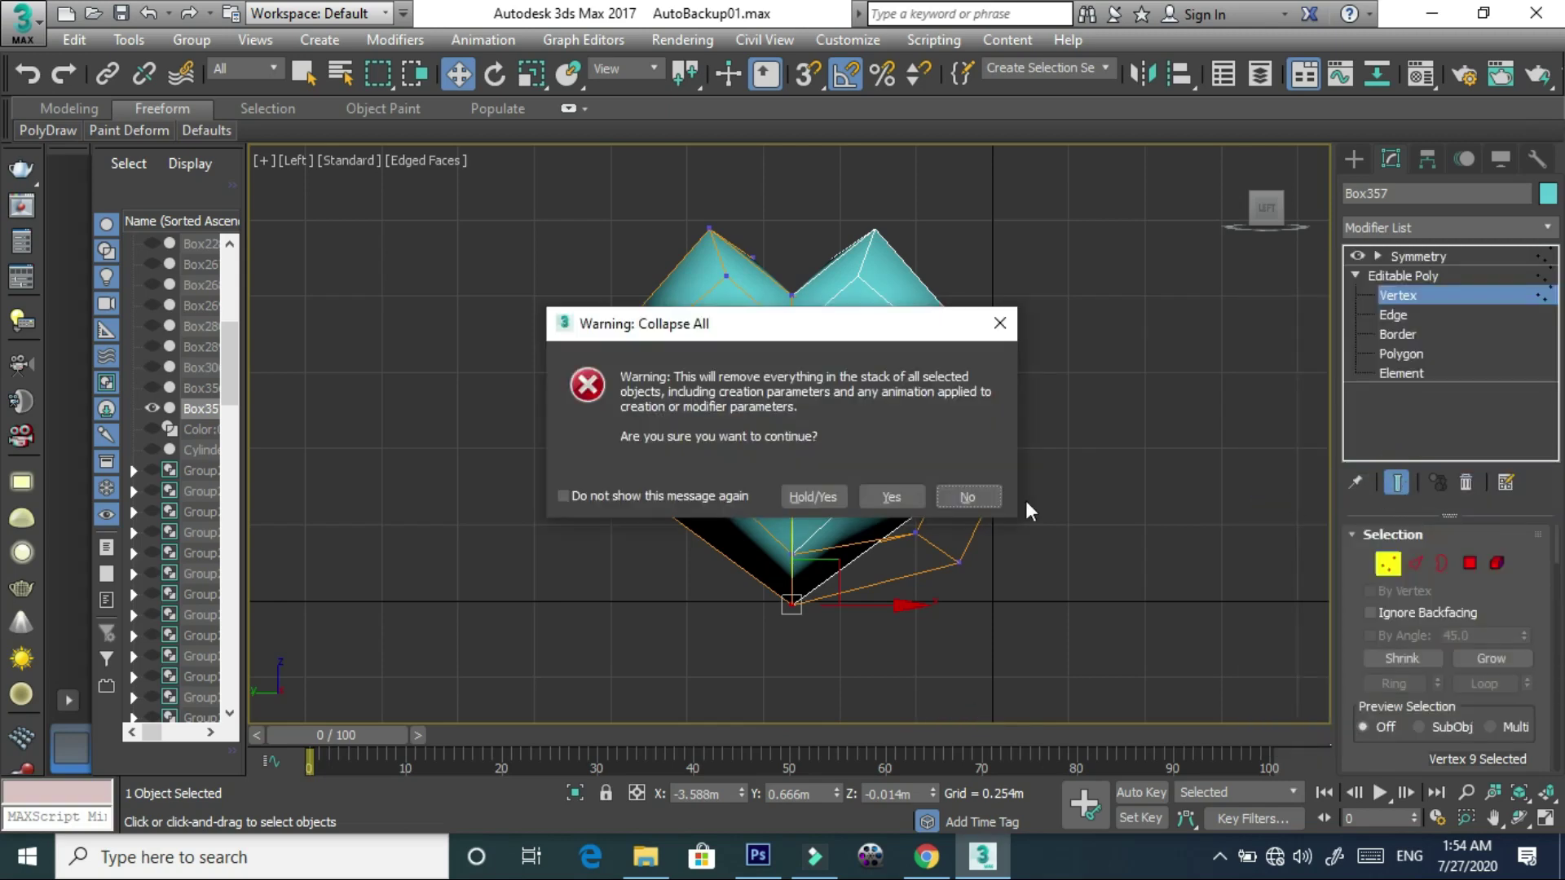
click(892, 496)
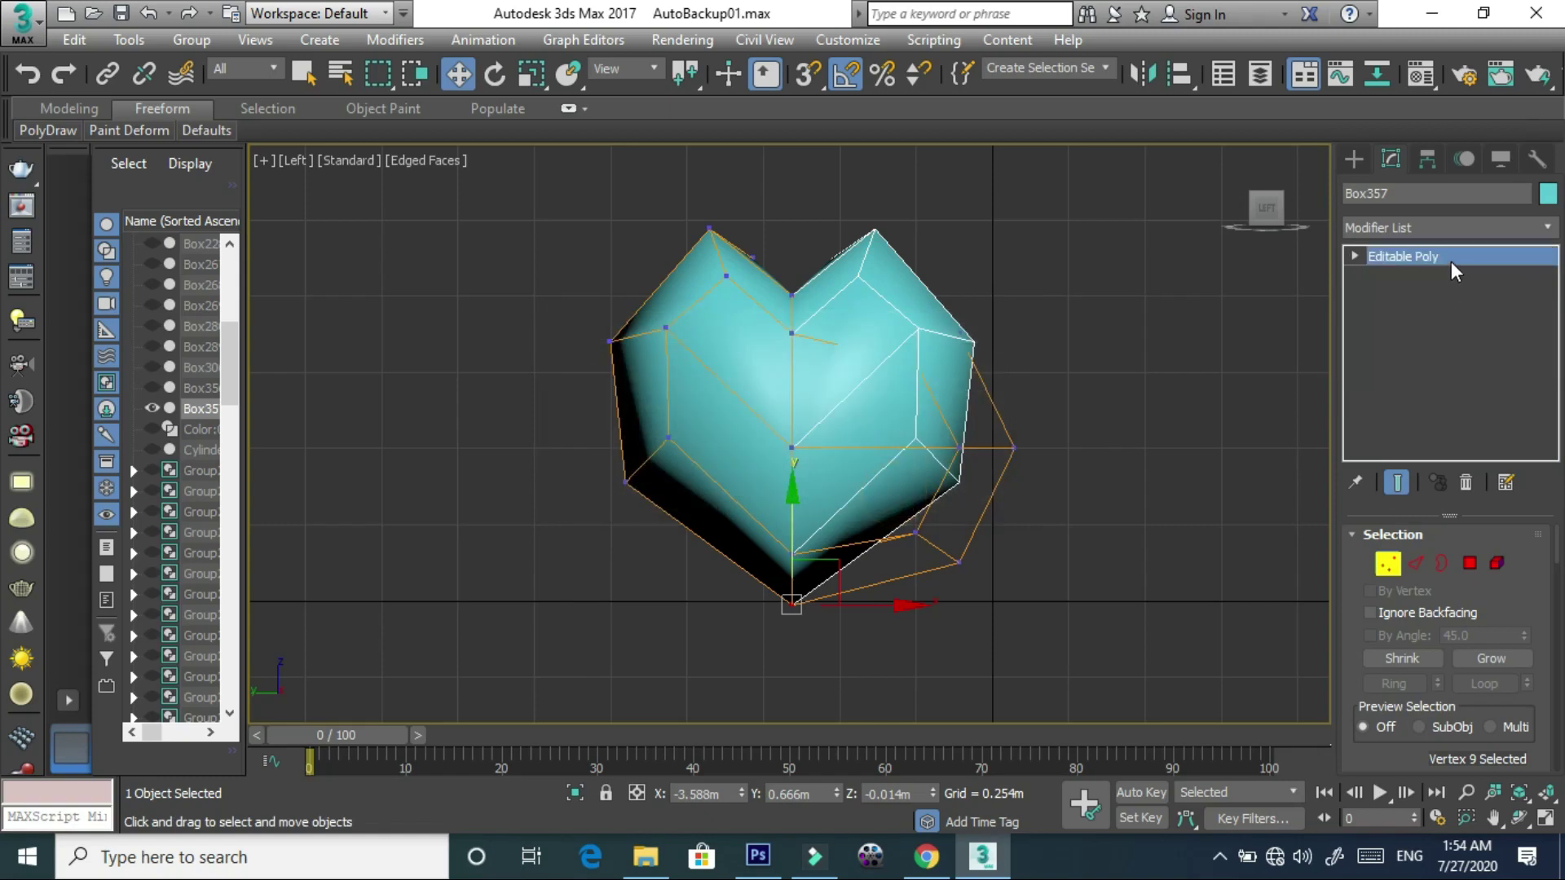
key(ctrl+z)
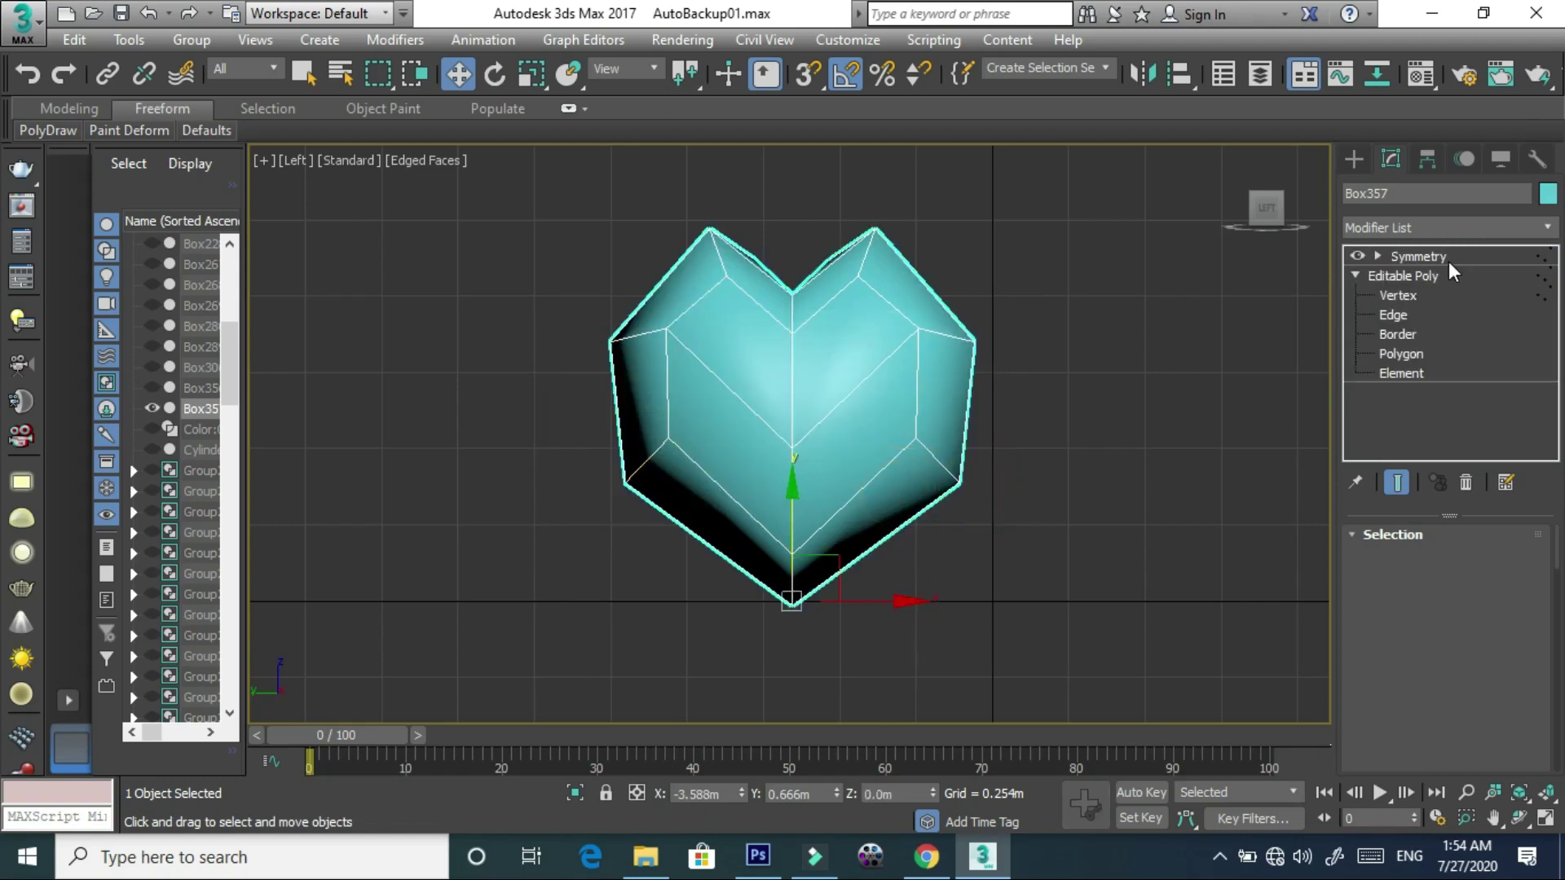
click(1449, 263)
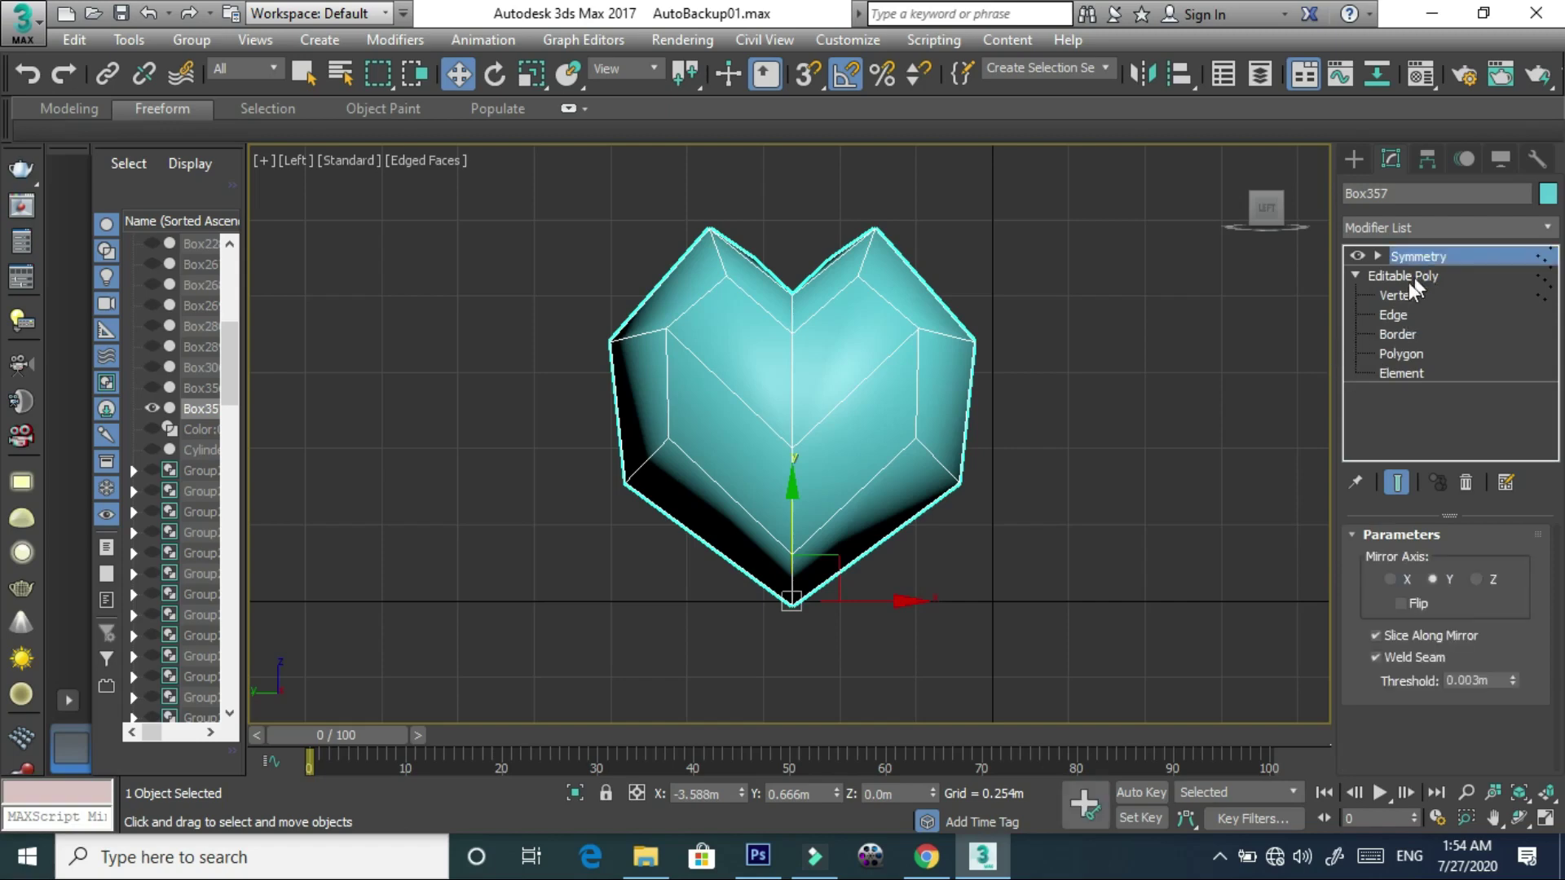
click(1416, 279)
click(1357, 276)
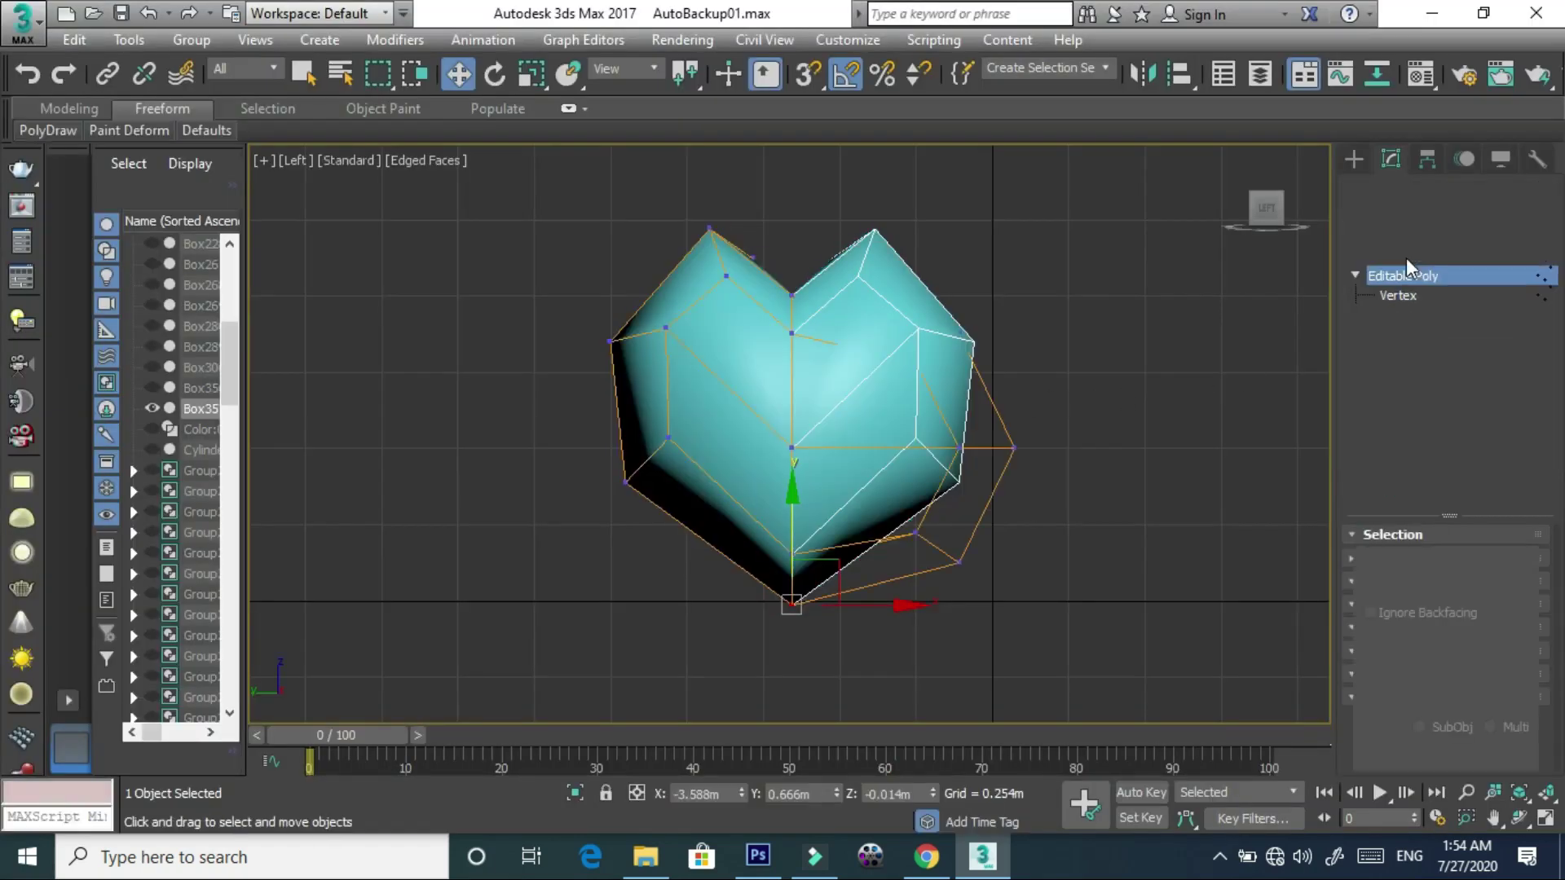
- Collapse the Symmetry modifier again so the heart becomes a single Editable Poly
click(1439, 258)
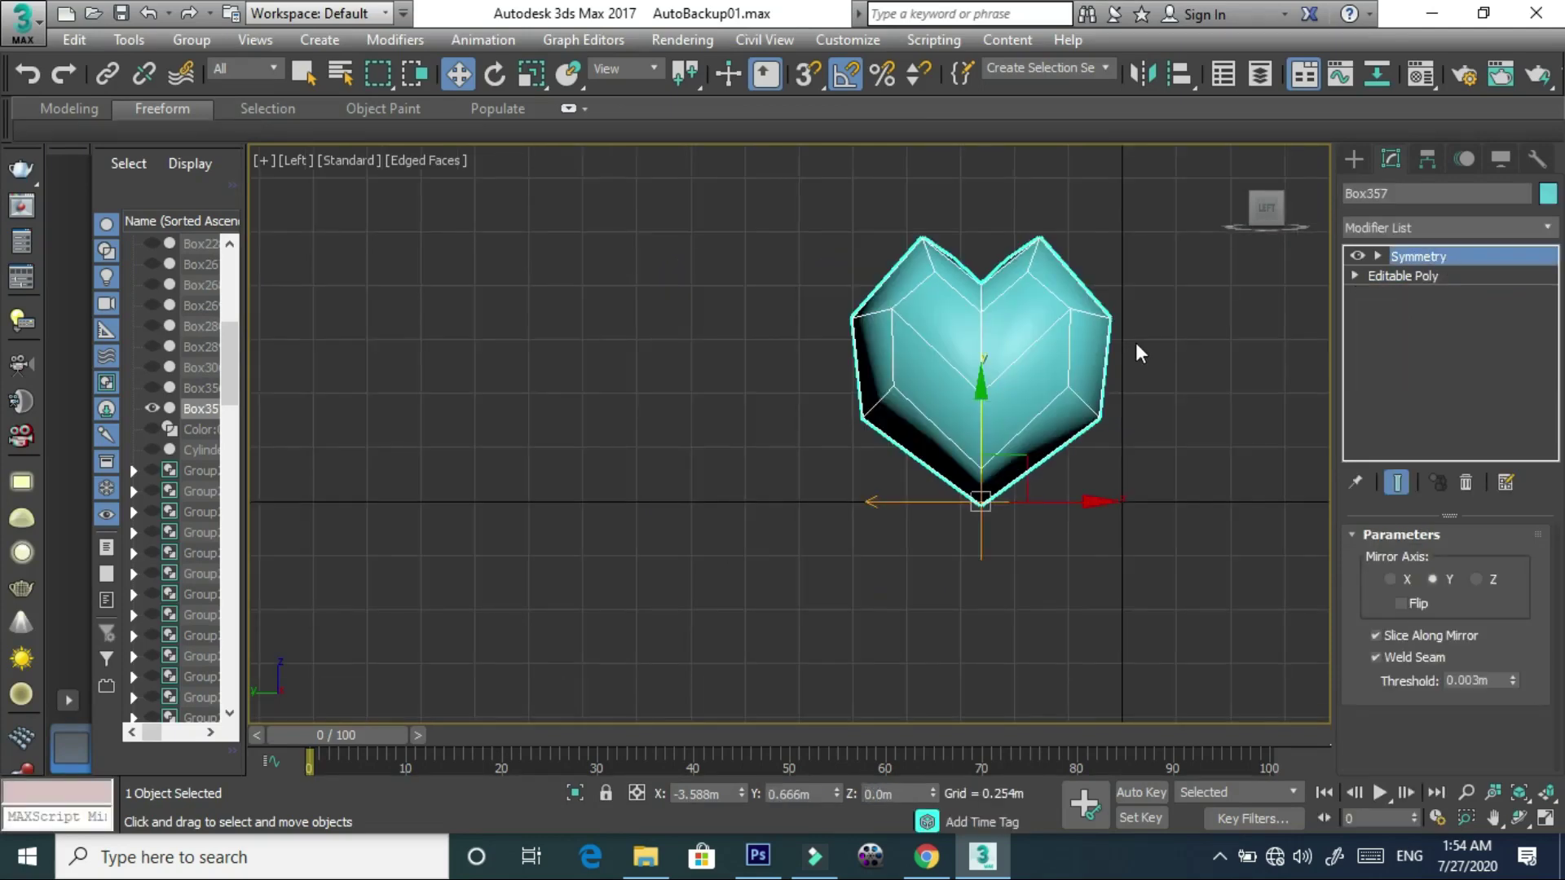
key(z)
right_click(1473, 261)
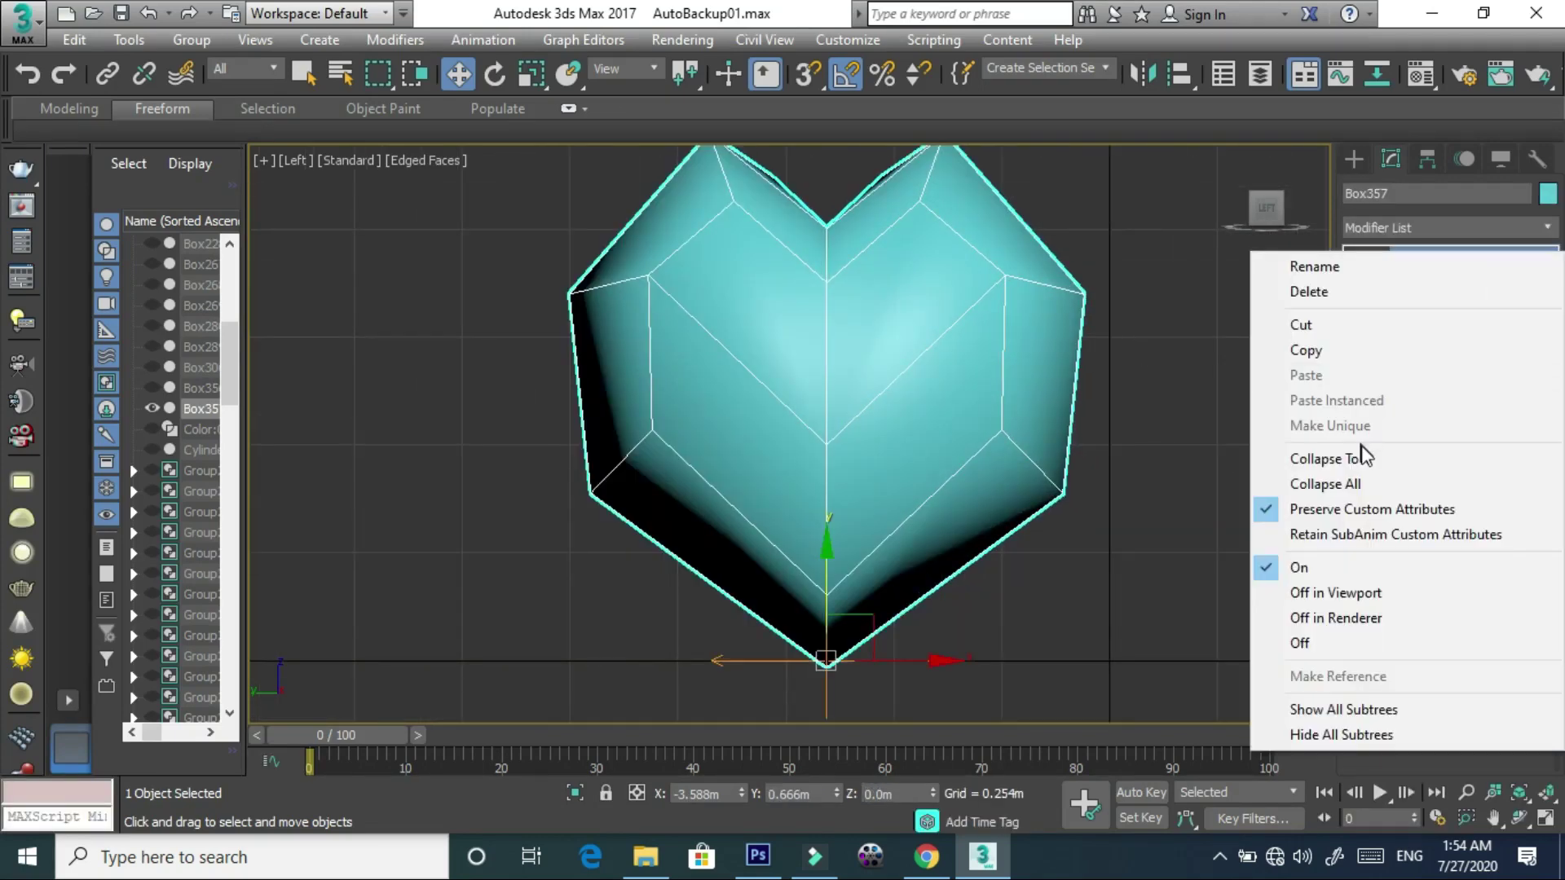
click(1381, 485)
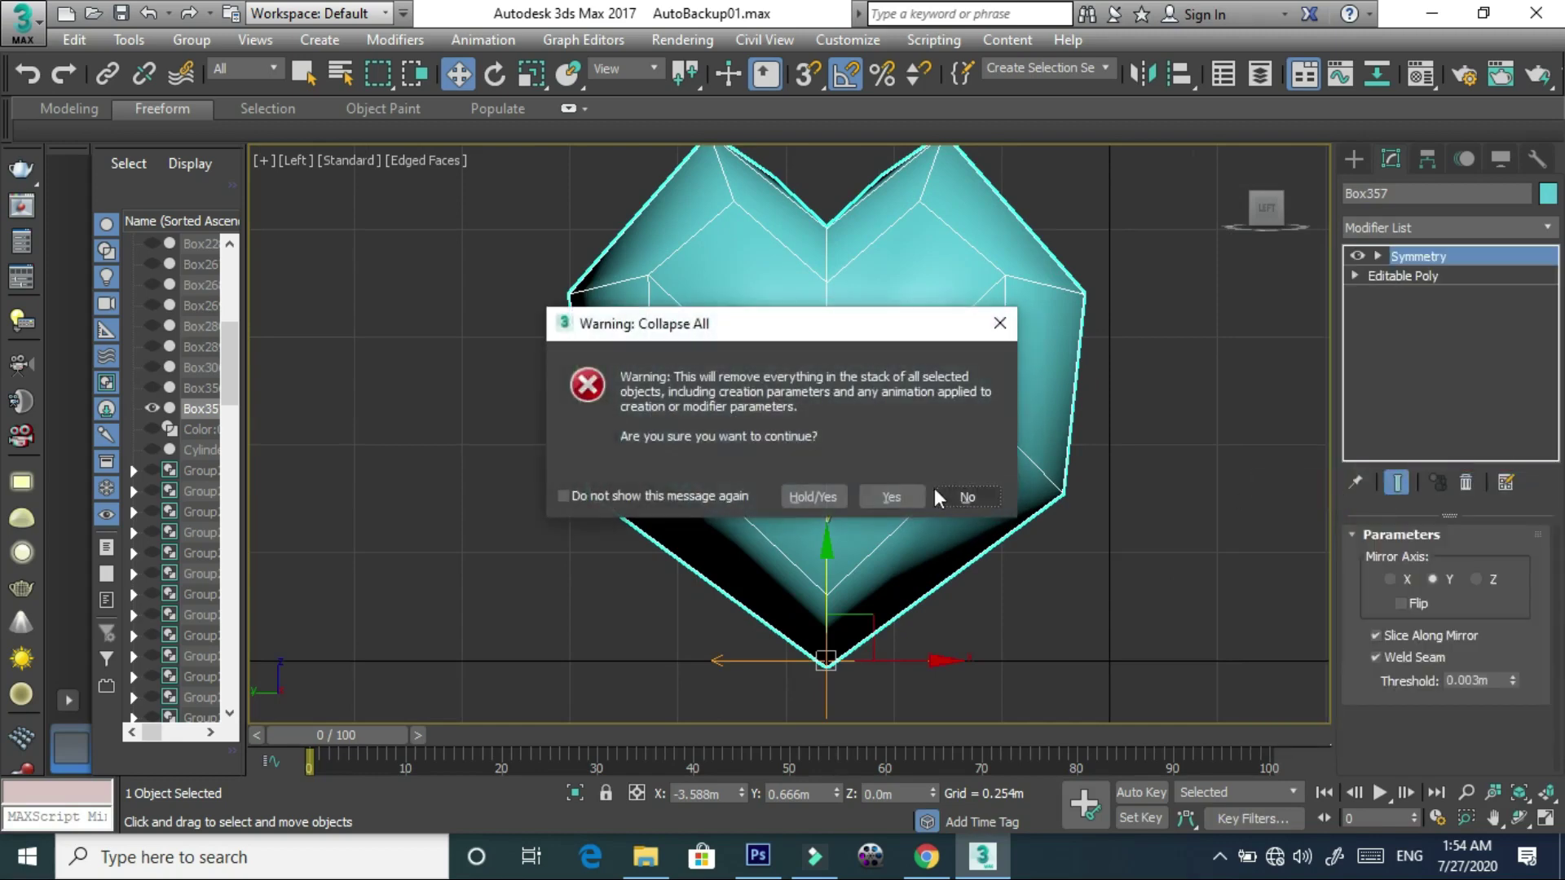
click(896, 496)
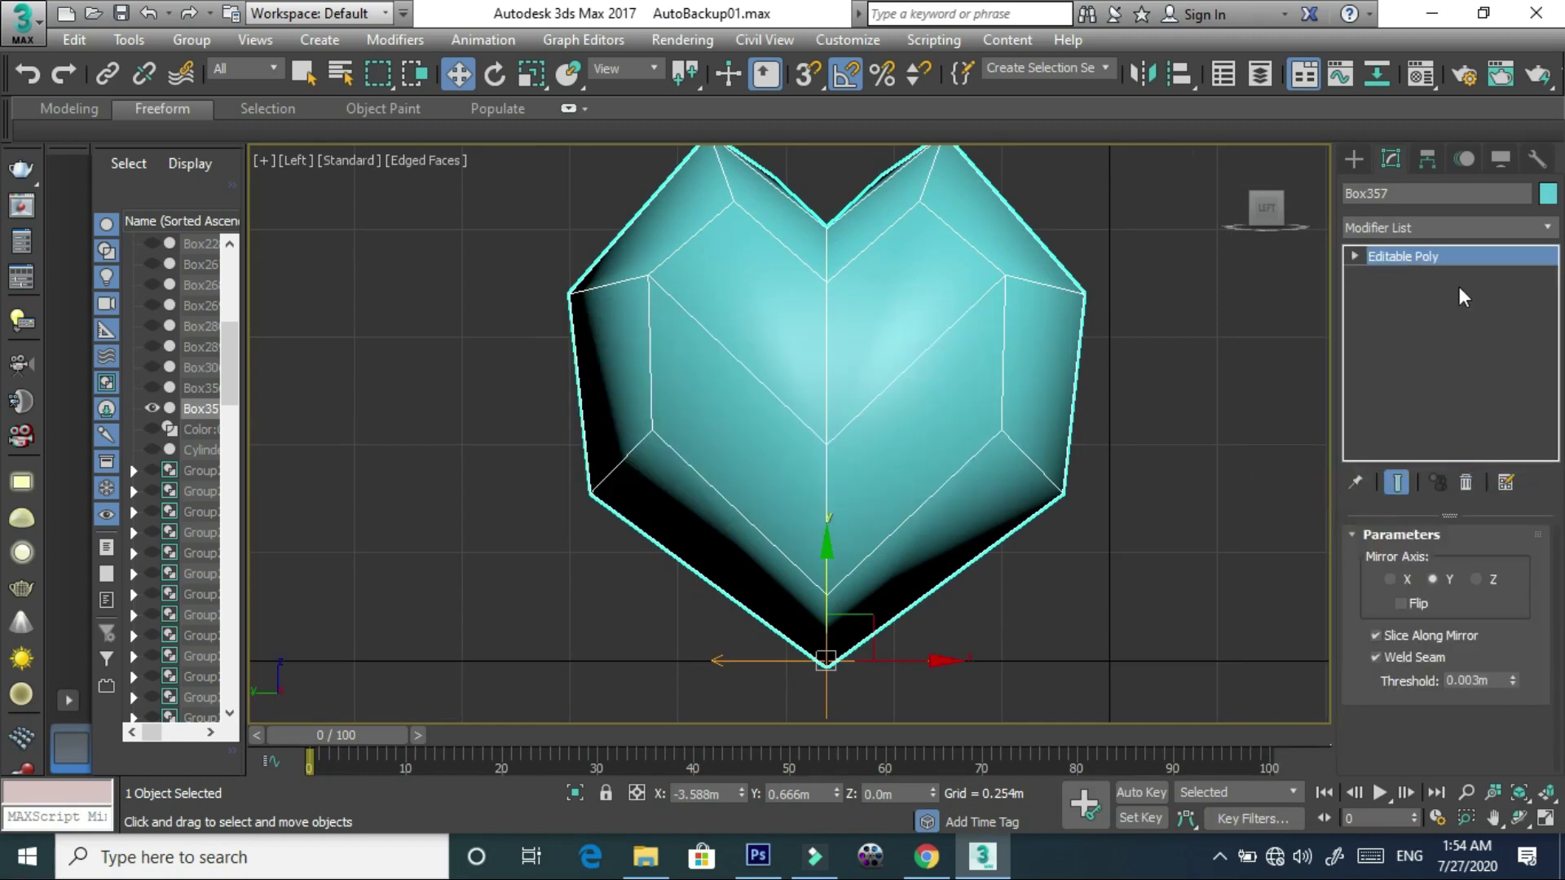
click(1451, 236)
click(1451, 236)
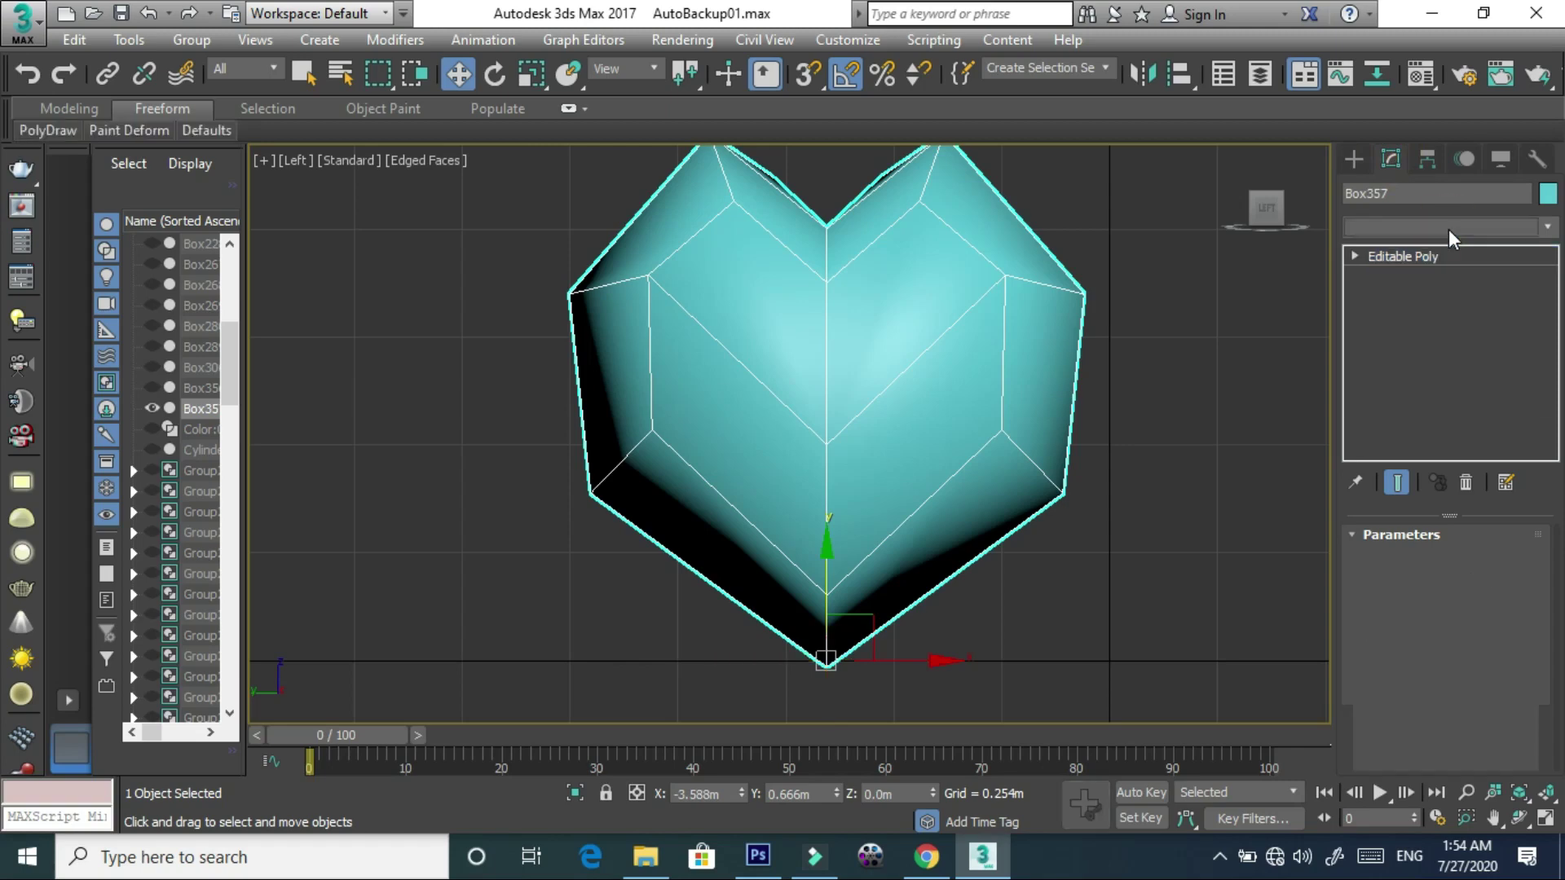
- Add MeshSmooth to the heart and set its Iterations to 3
scroll(1450, 238, down, 1)
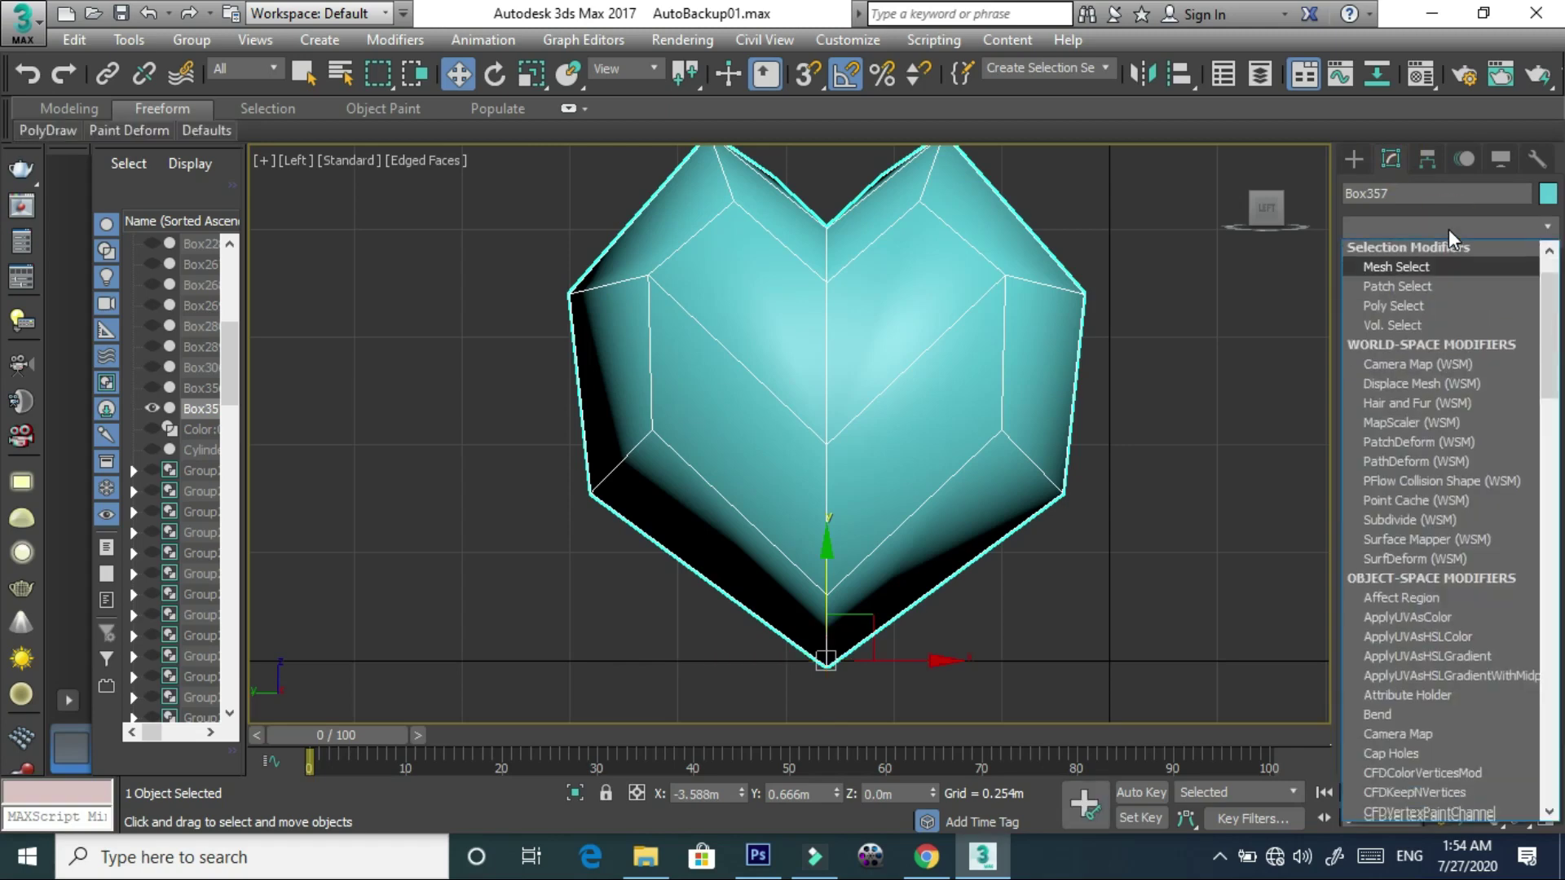
scroll(1449, 238, down, 8)
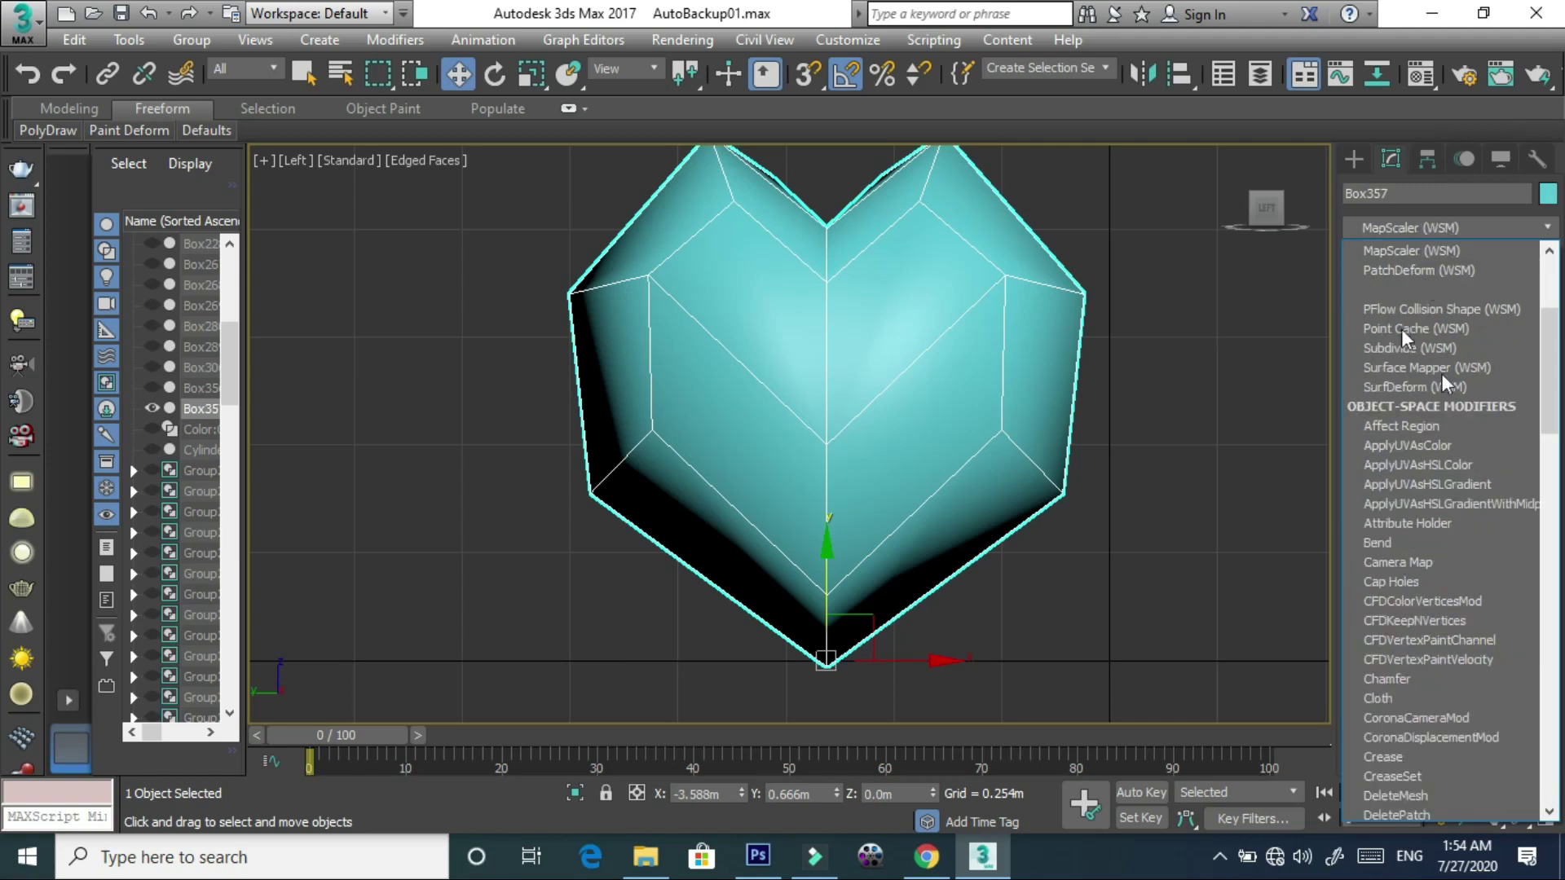
scroll(1465, 449, down, 6)
scroll(1459, 432, down, 9)
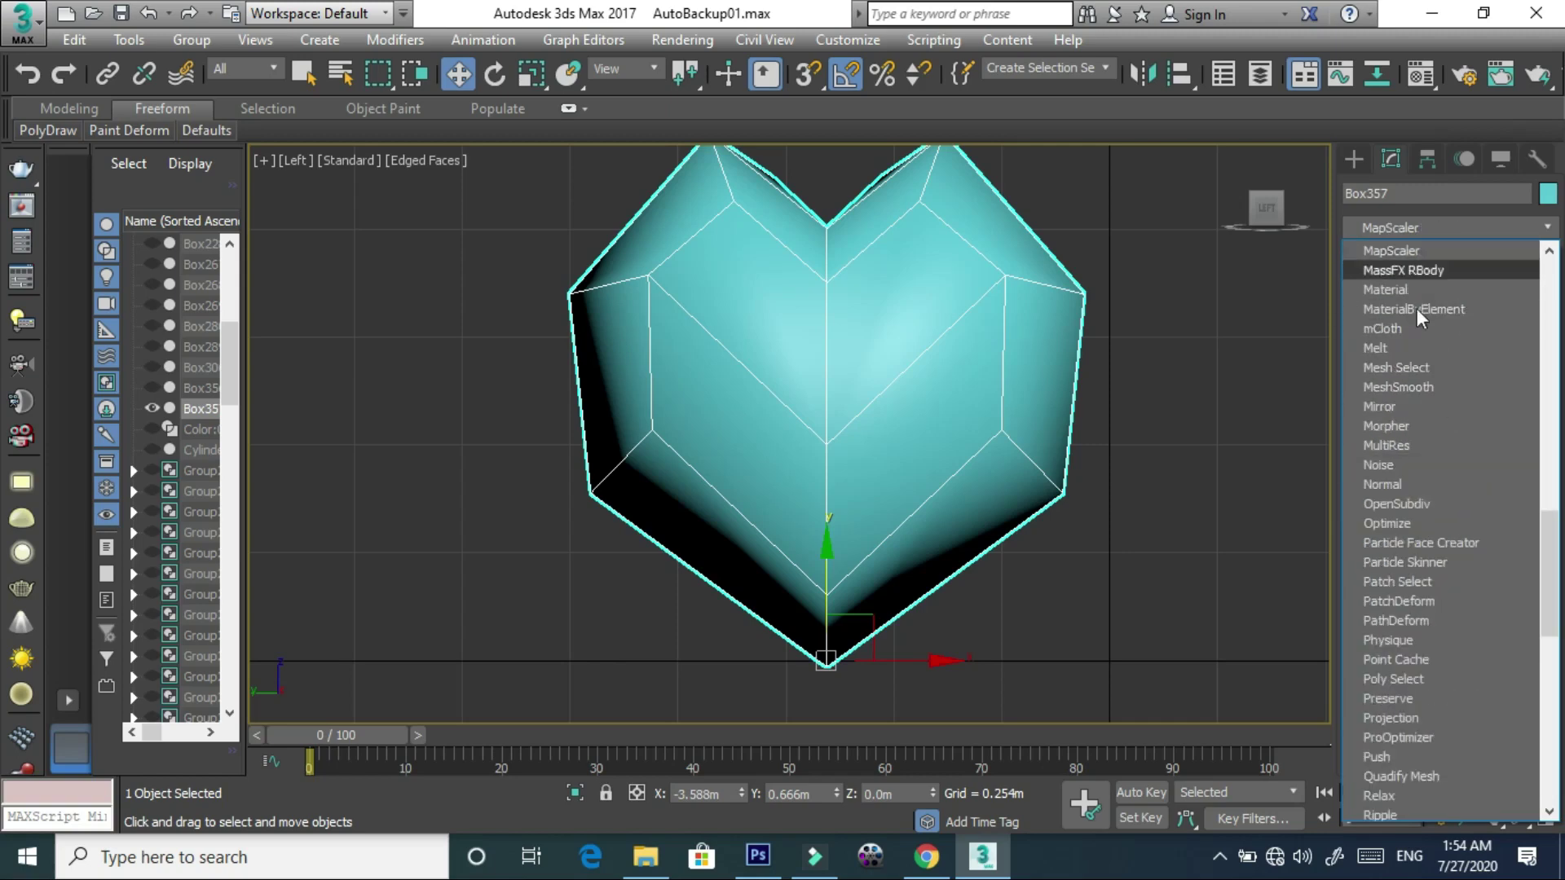
click(1460, 400)
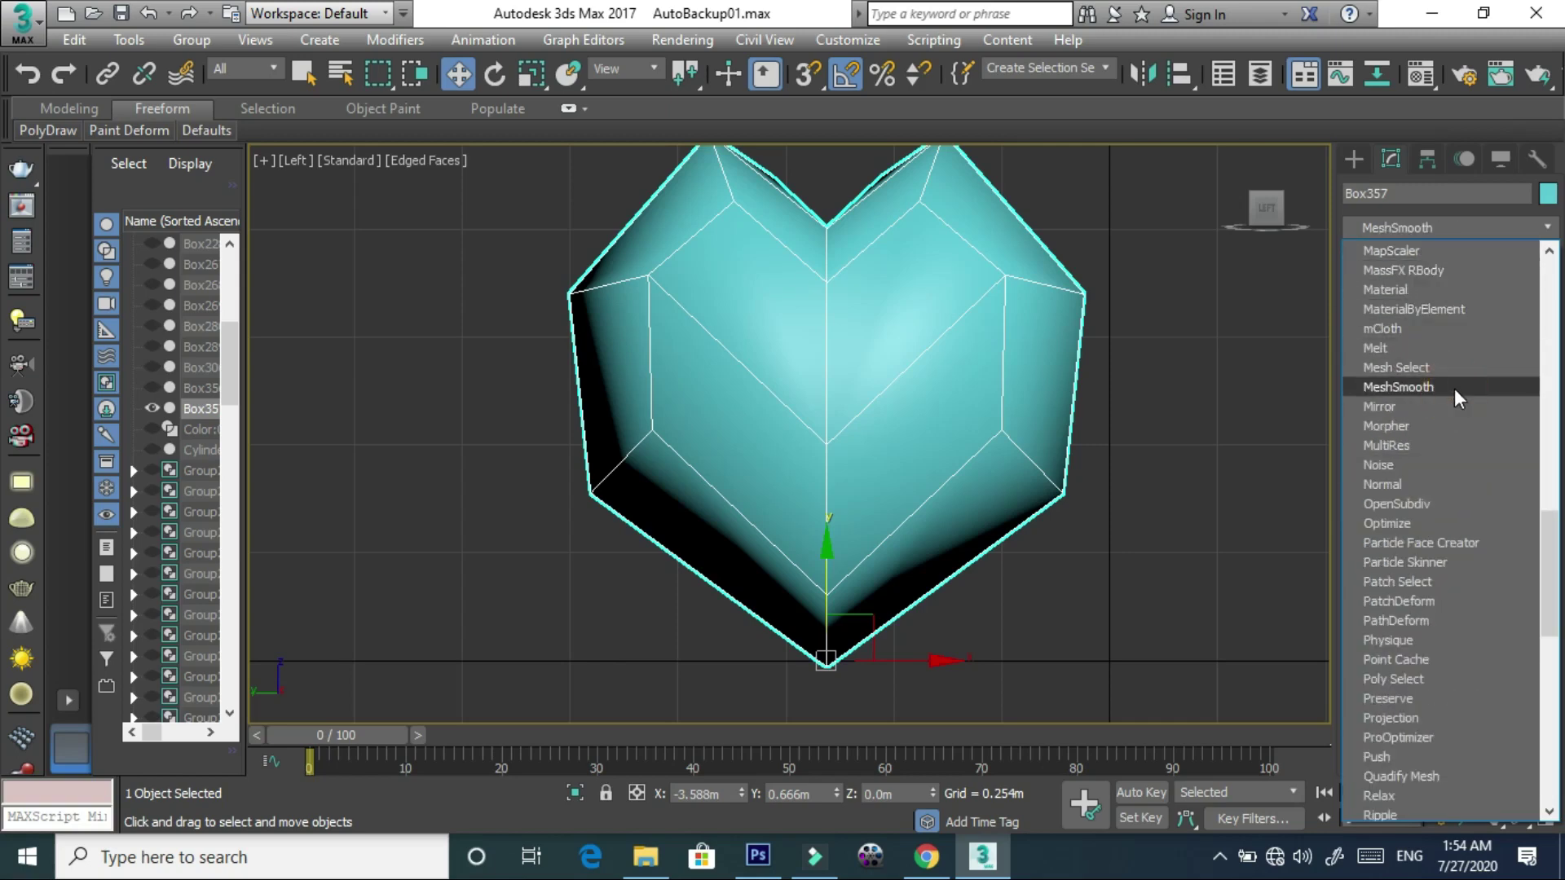
click(1433, 388)
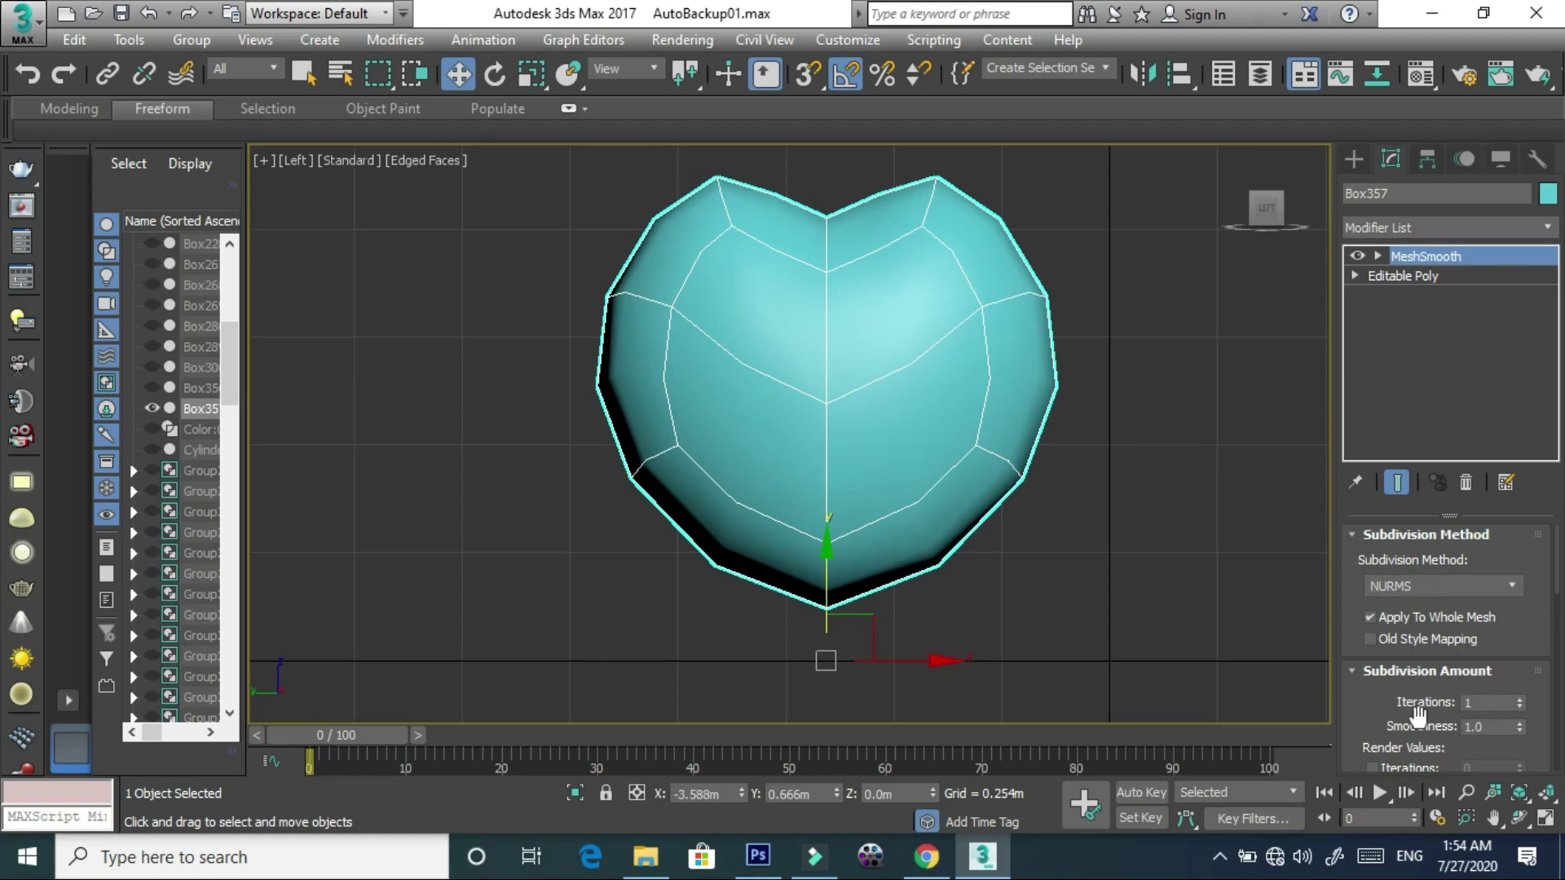
click(1521, 699)
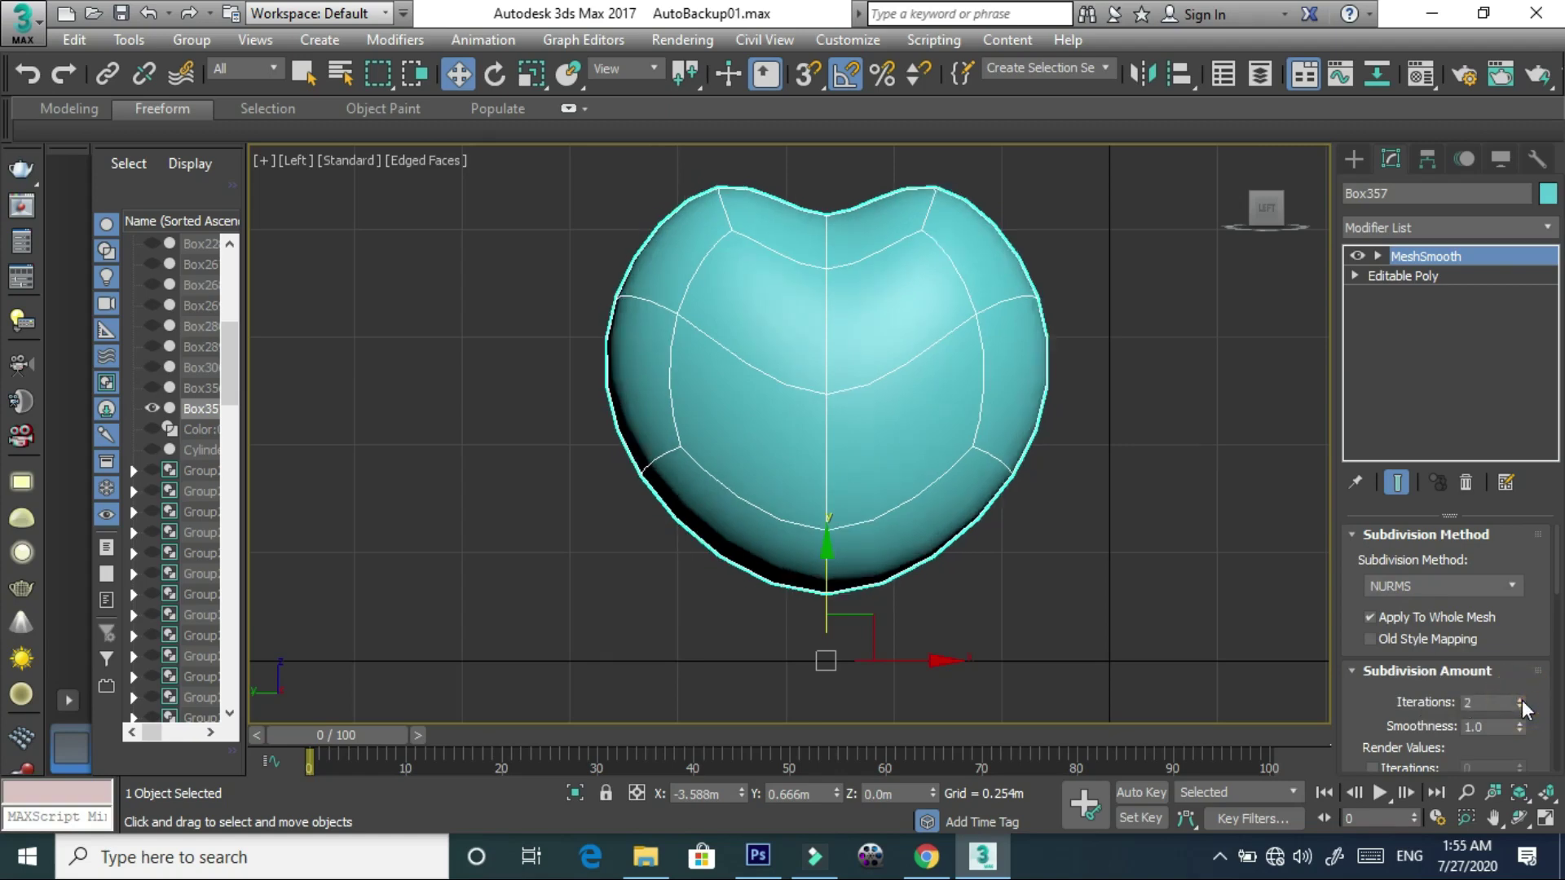
click(1521, 699)
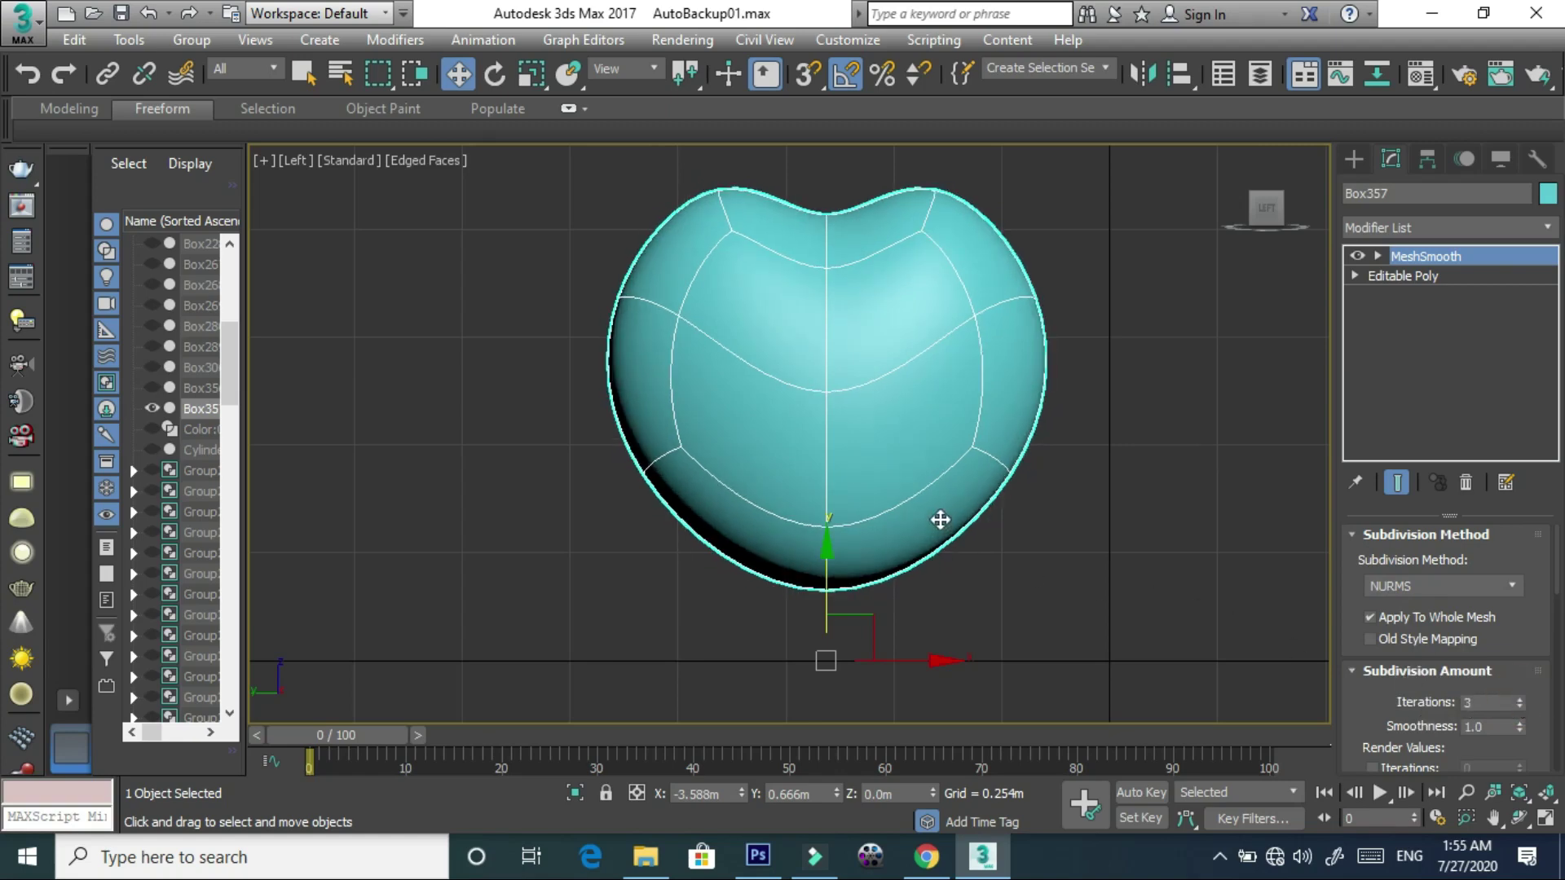
- Switch to the Perspective view, orbit to a side-on angle and frame the heart
key(p)
mouse_move(674, 532)
alt+middle_down()
mouse_move(552, 492)
mouse_move(828, 489)
mouse_move(576, 457)
mouse_move(523, 482)
alt+middle_up()
key(z)
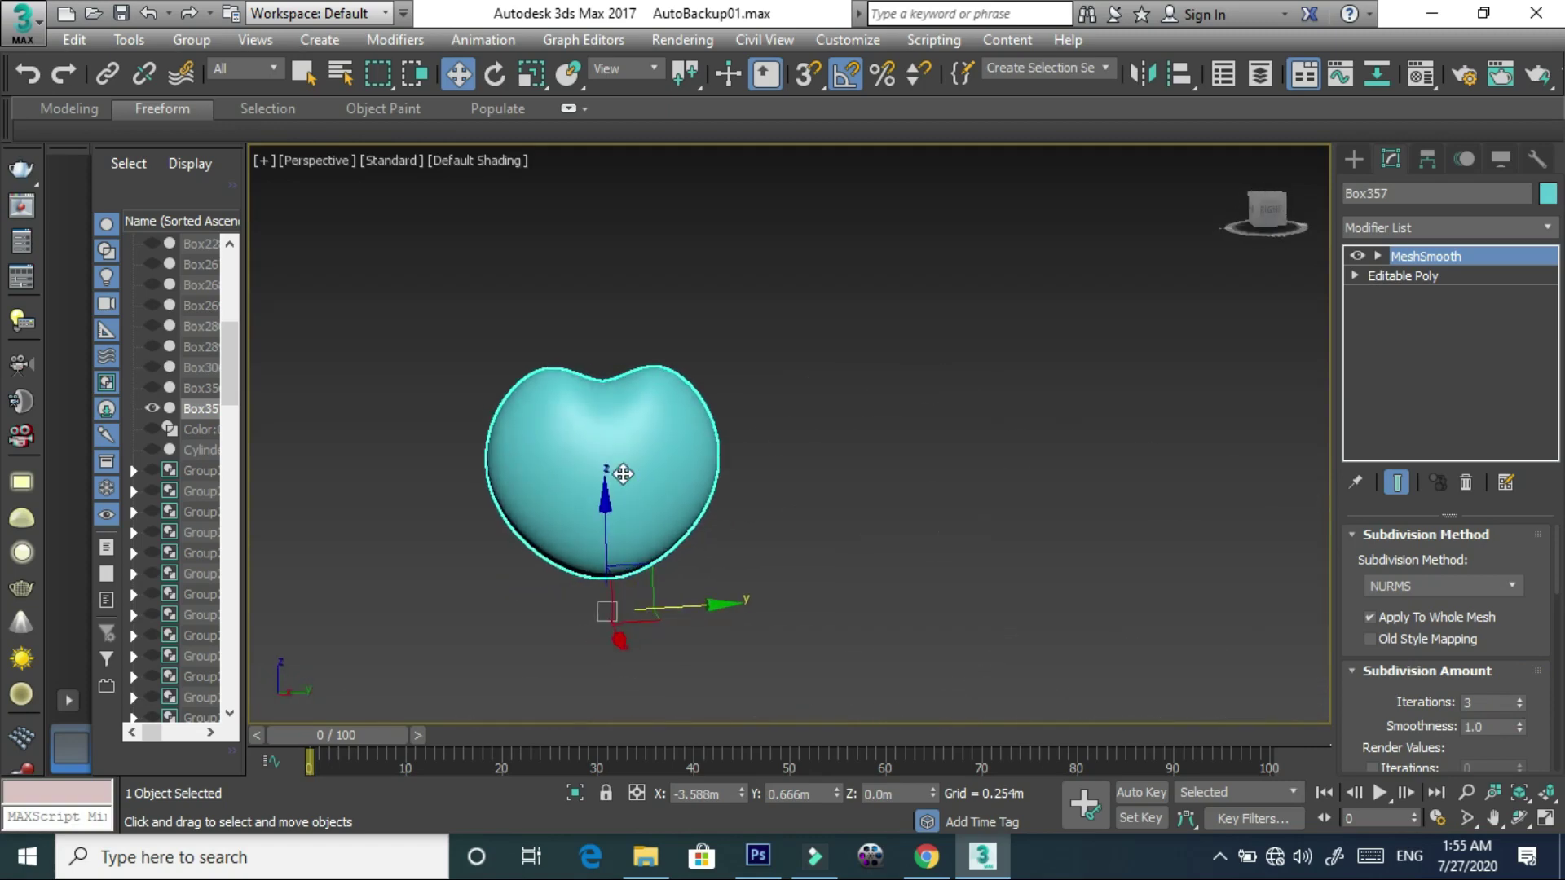
- In the Right view, pull the top notch vertex down and adjust the bottom tip vertex
scroll(623, 473, up, 2)
middle_drag(648, 469, 884, 430)
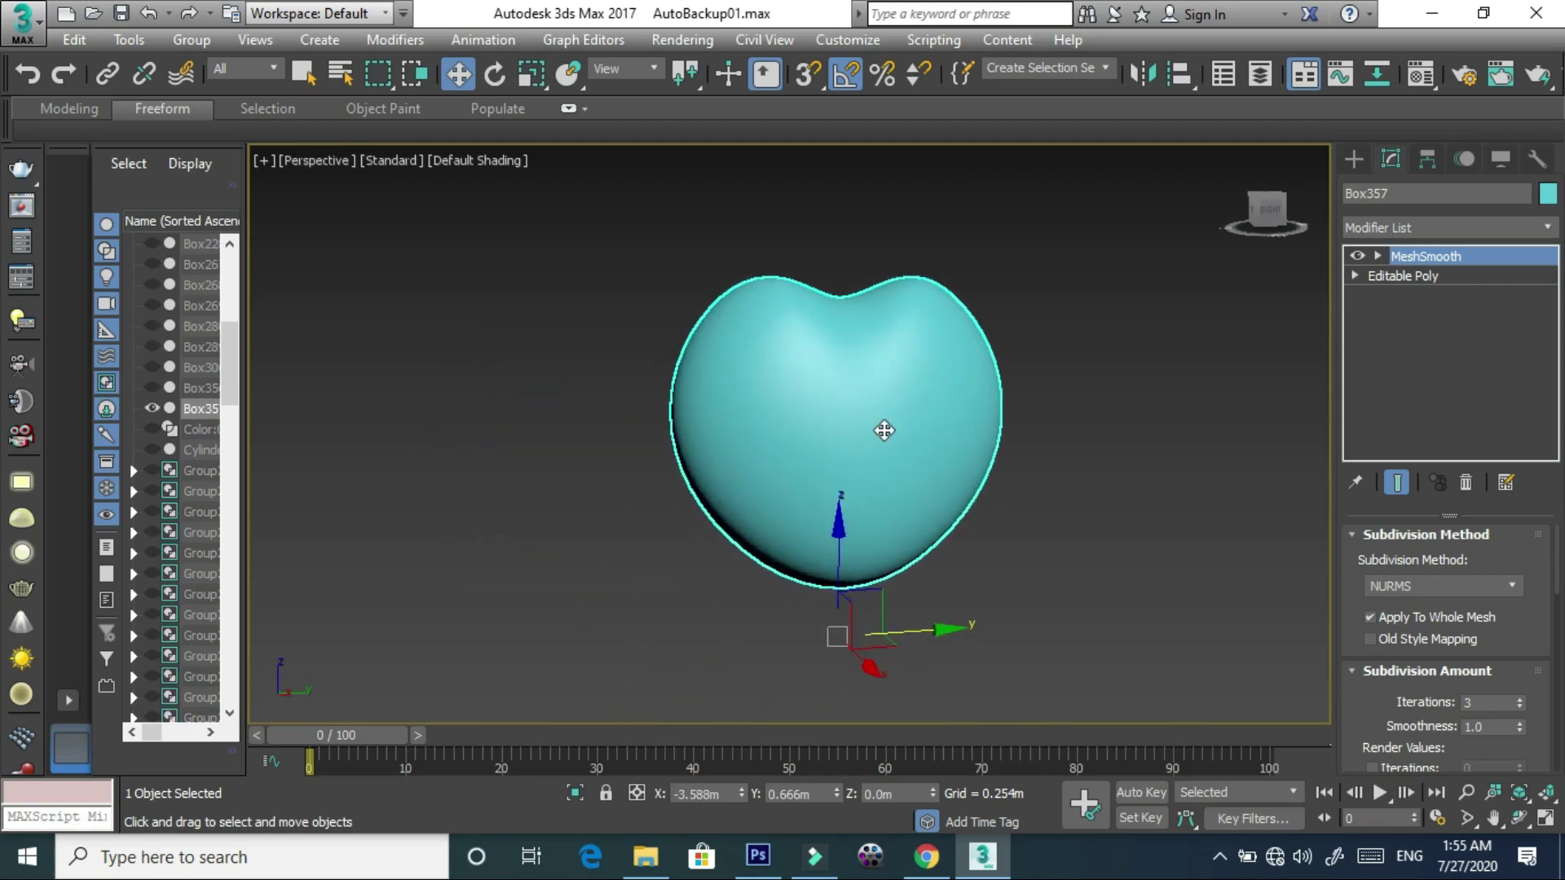
click(1264, 213)
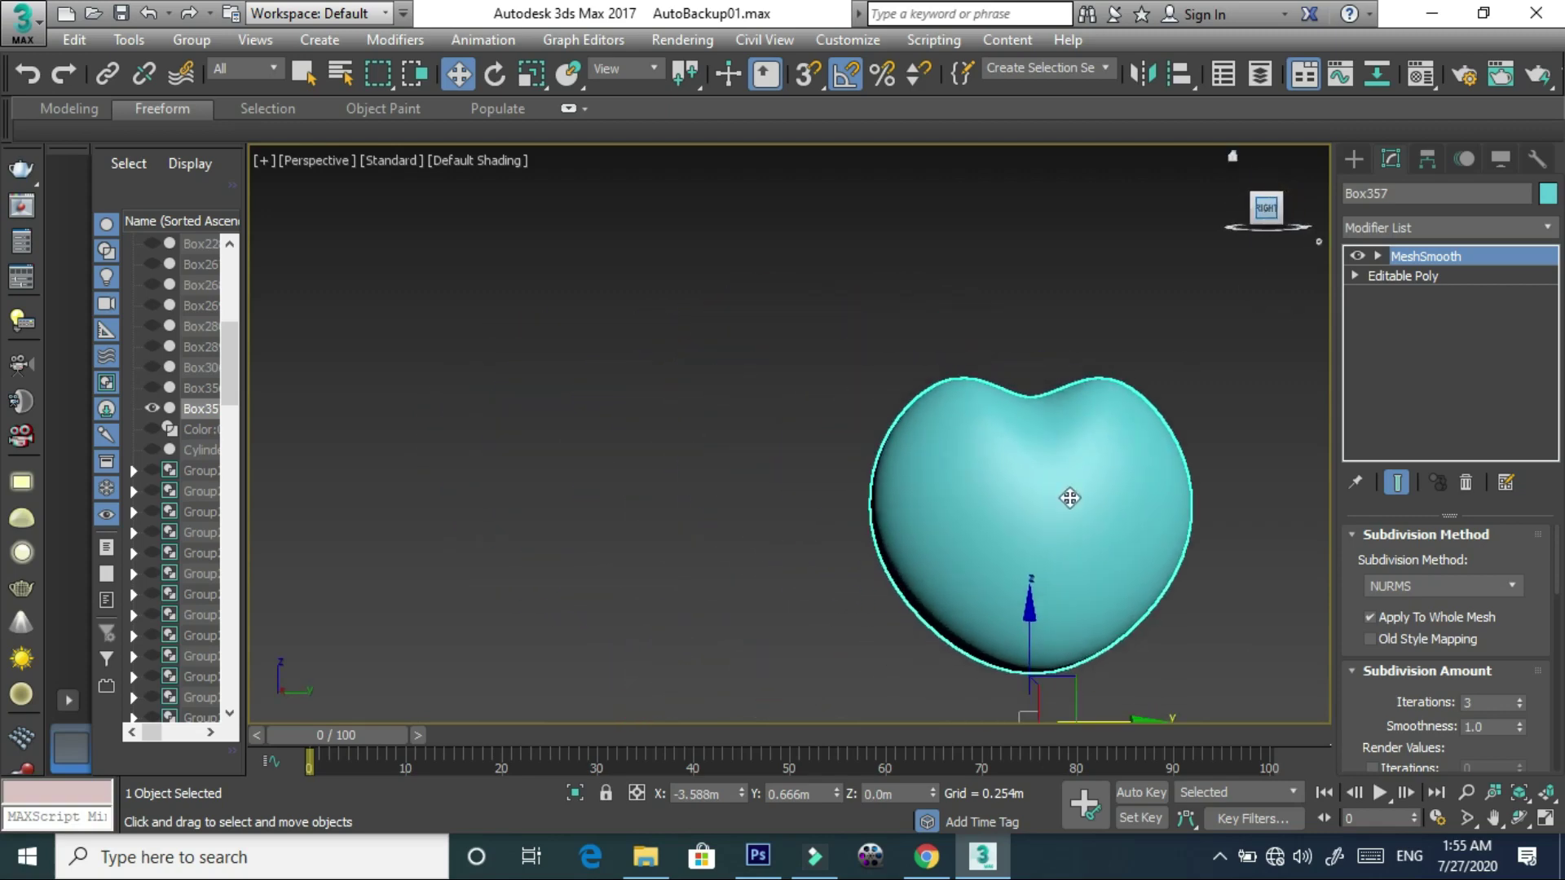
scroll(914, 420, up, 3)
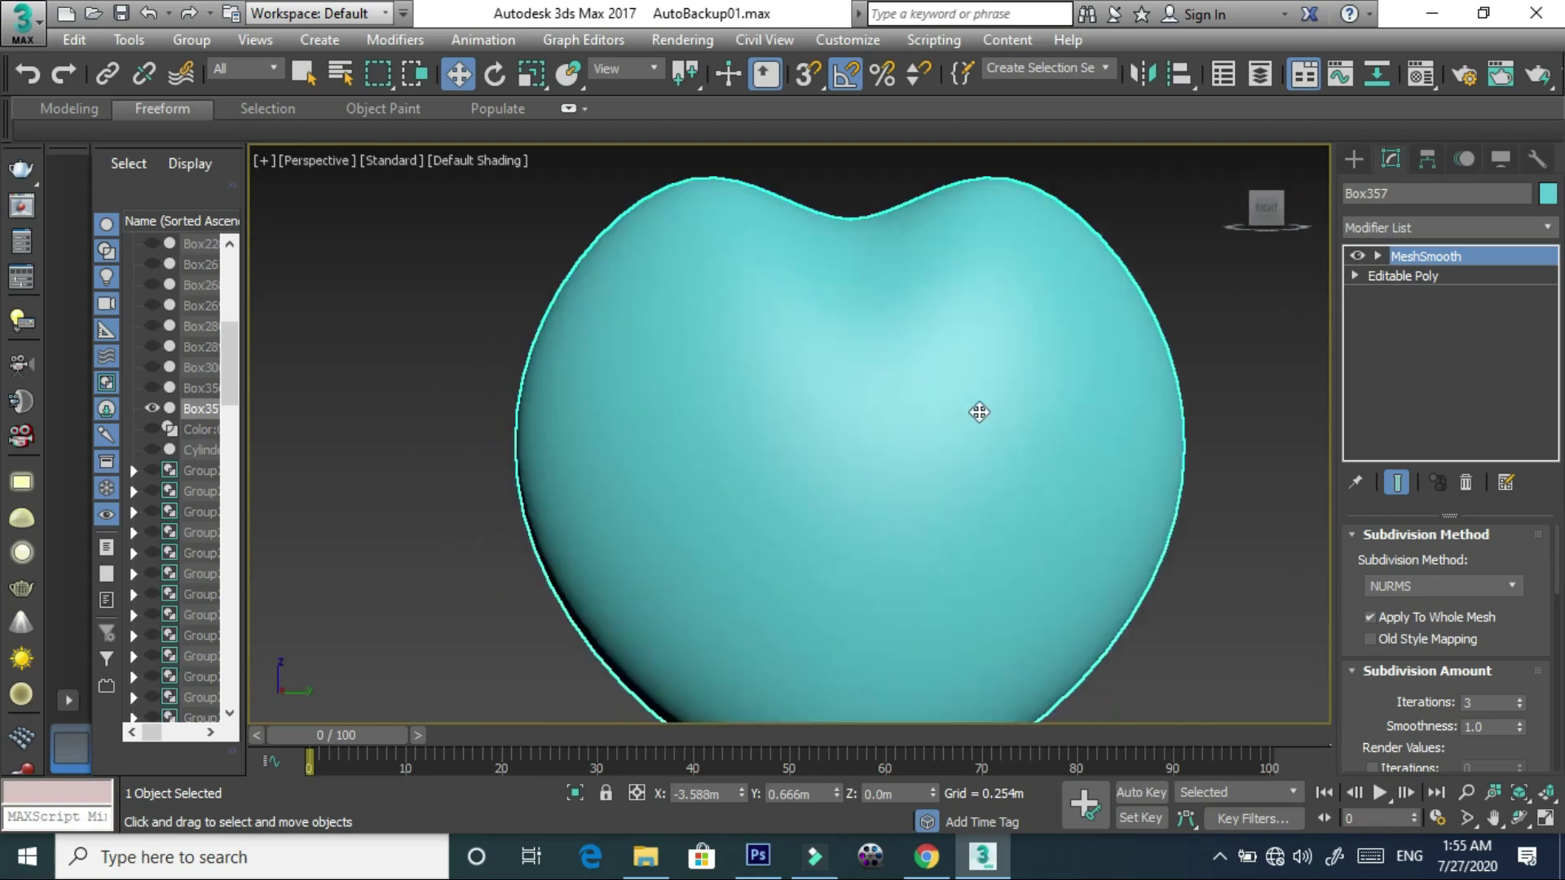
click(1355, 277)
click(1390, 296)
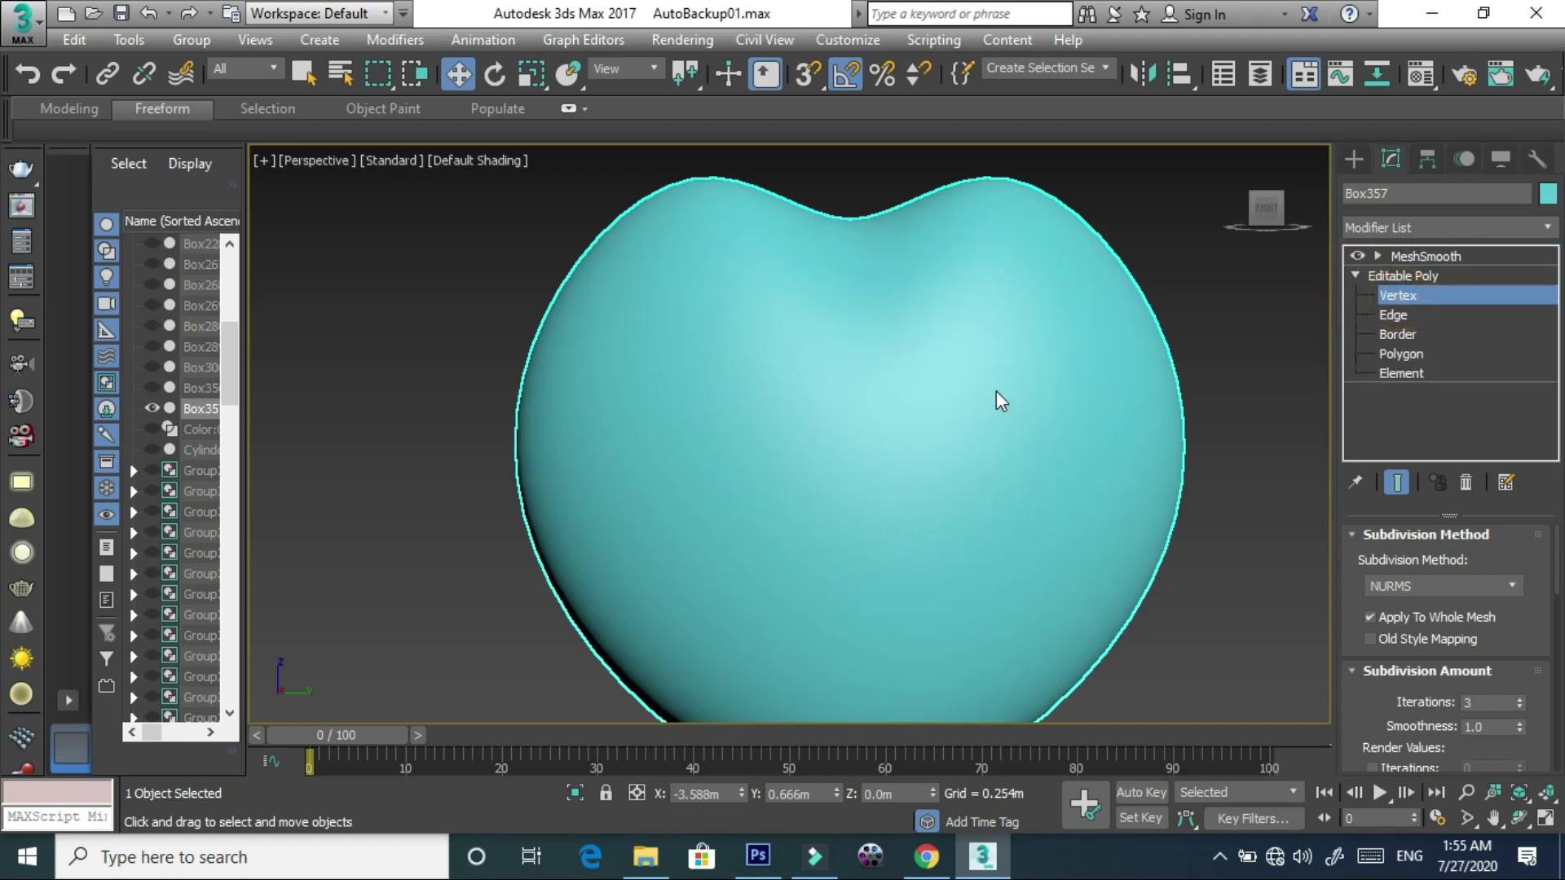
drag(799, 221, 848, 283)
scroll(847, 283, down, 5)
mouse_move(877, 561)
mouse_down()
mouse_move(825, 471)
mouse_move(852, 487)
mouse_up()
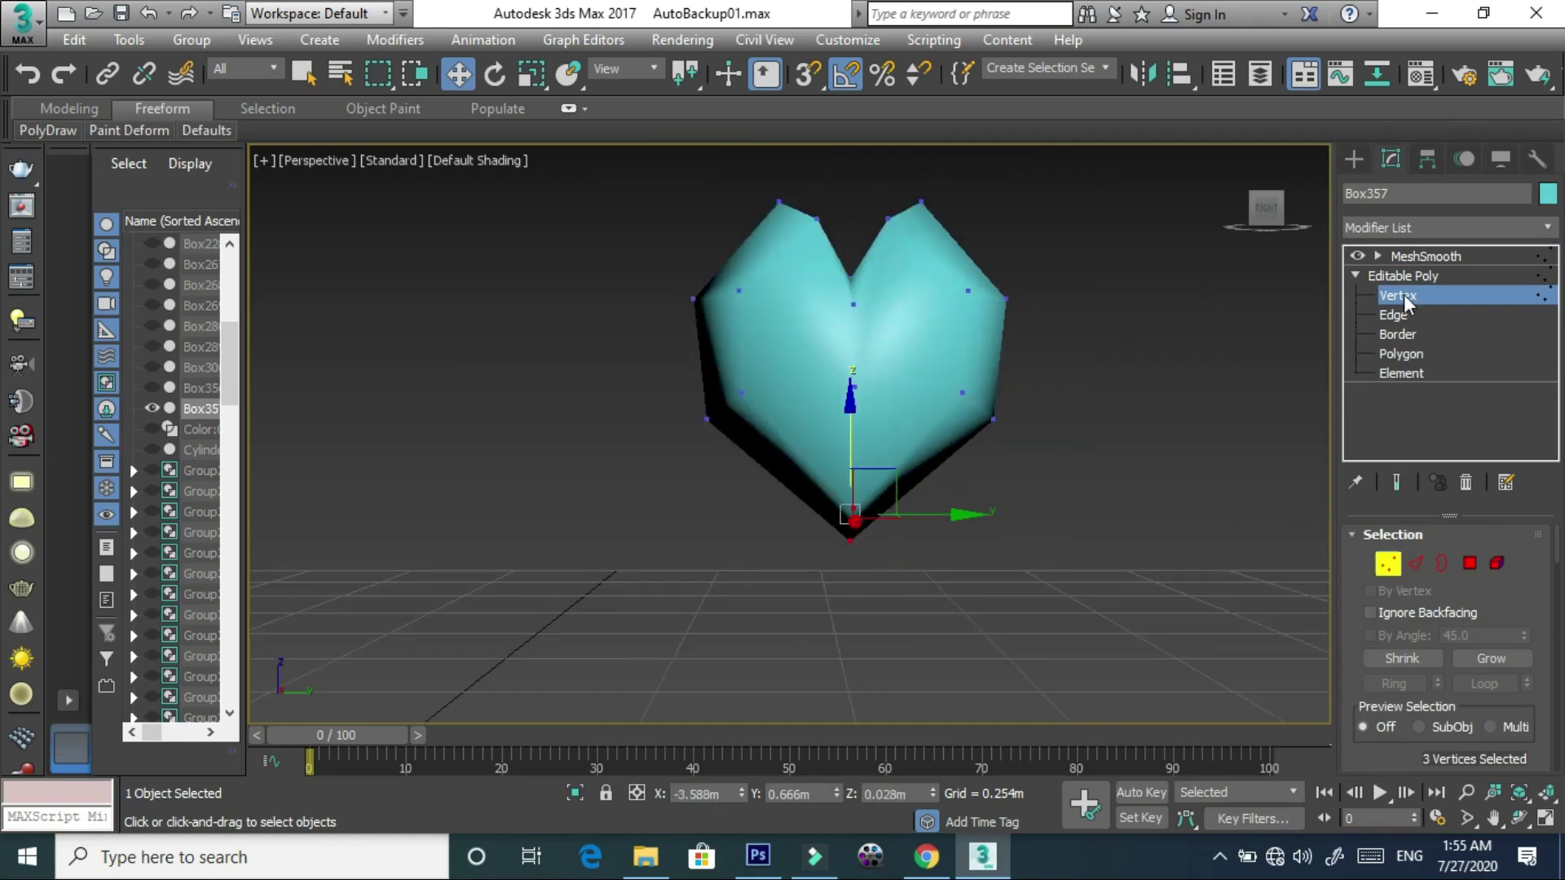
- Return to the MeshSmooth level, orbit around the smoothed heart and deselect it
click(1422, 256)
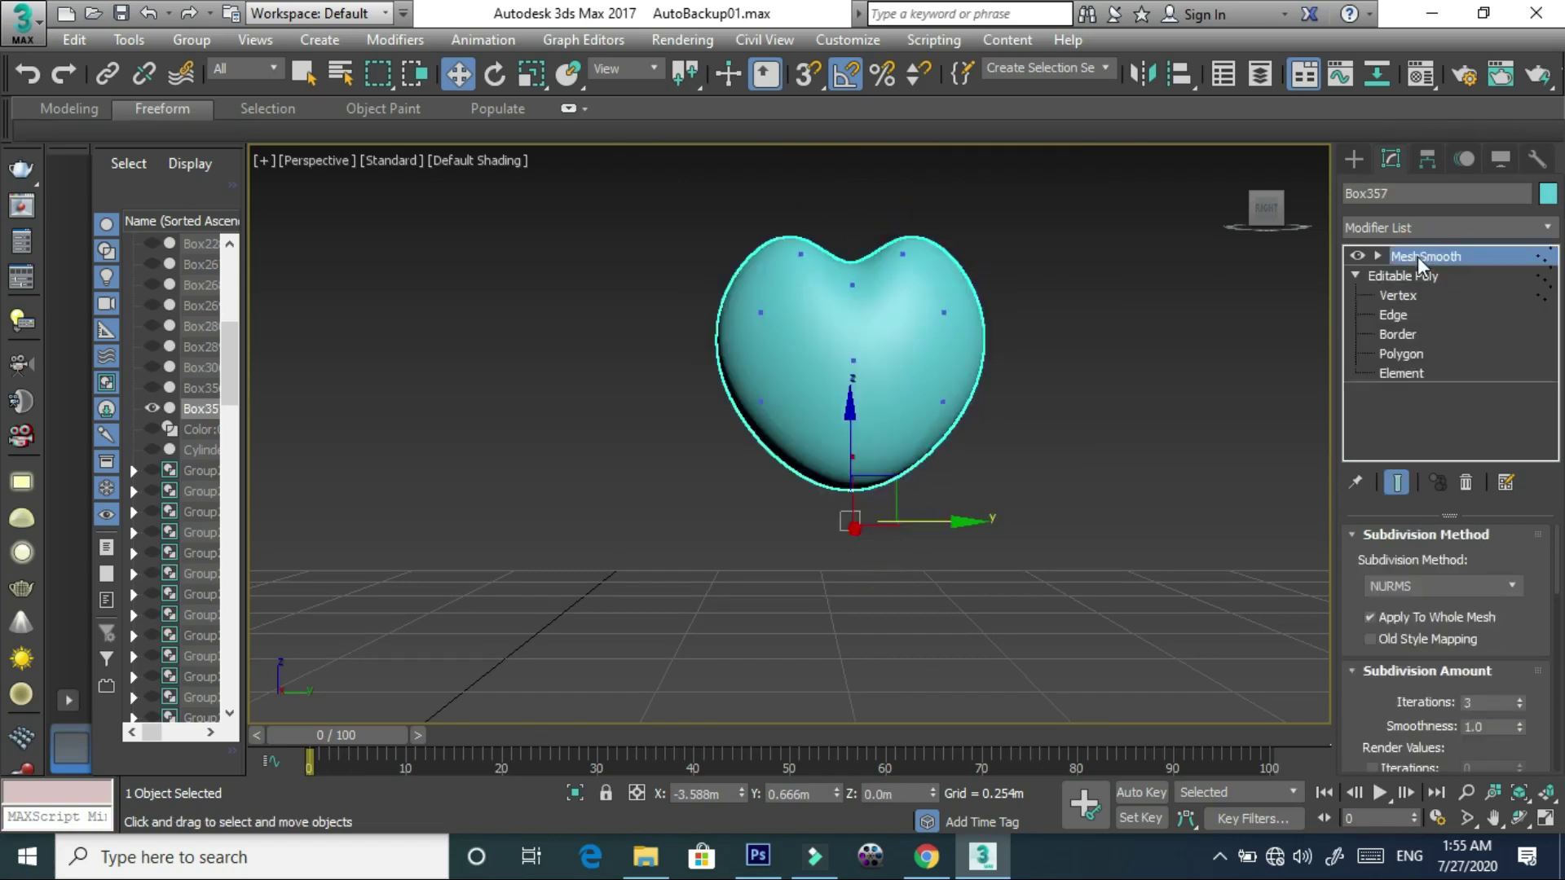
click(1194, 367)
click(839, 388)
mouse_move(867, 395)
alt+middle_down()
mouse_move(1225, 422)
mouse_move(975, 458)
mouse_move(797, 415)
mouse_move(1202, 440)
mouse_move(828, 433)
mouse_move(857, 413)
alt+middle_up()
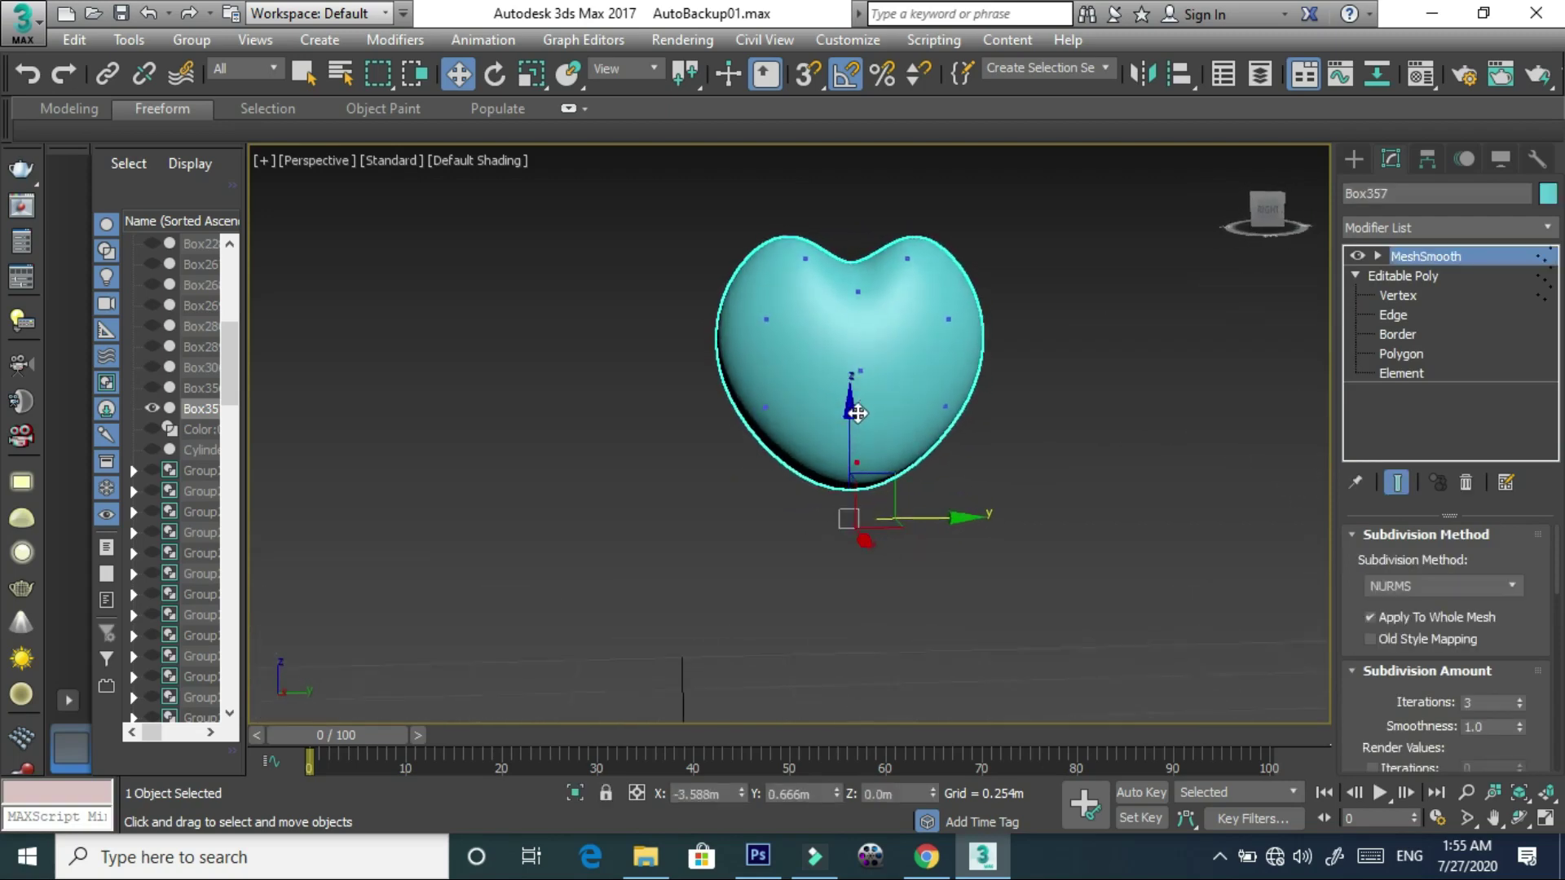
click(1113, 454)
click(1353, 158)
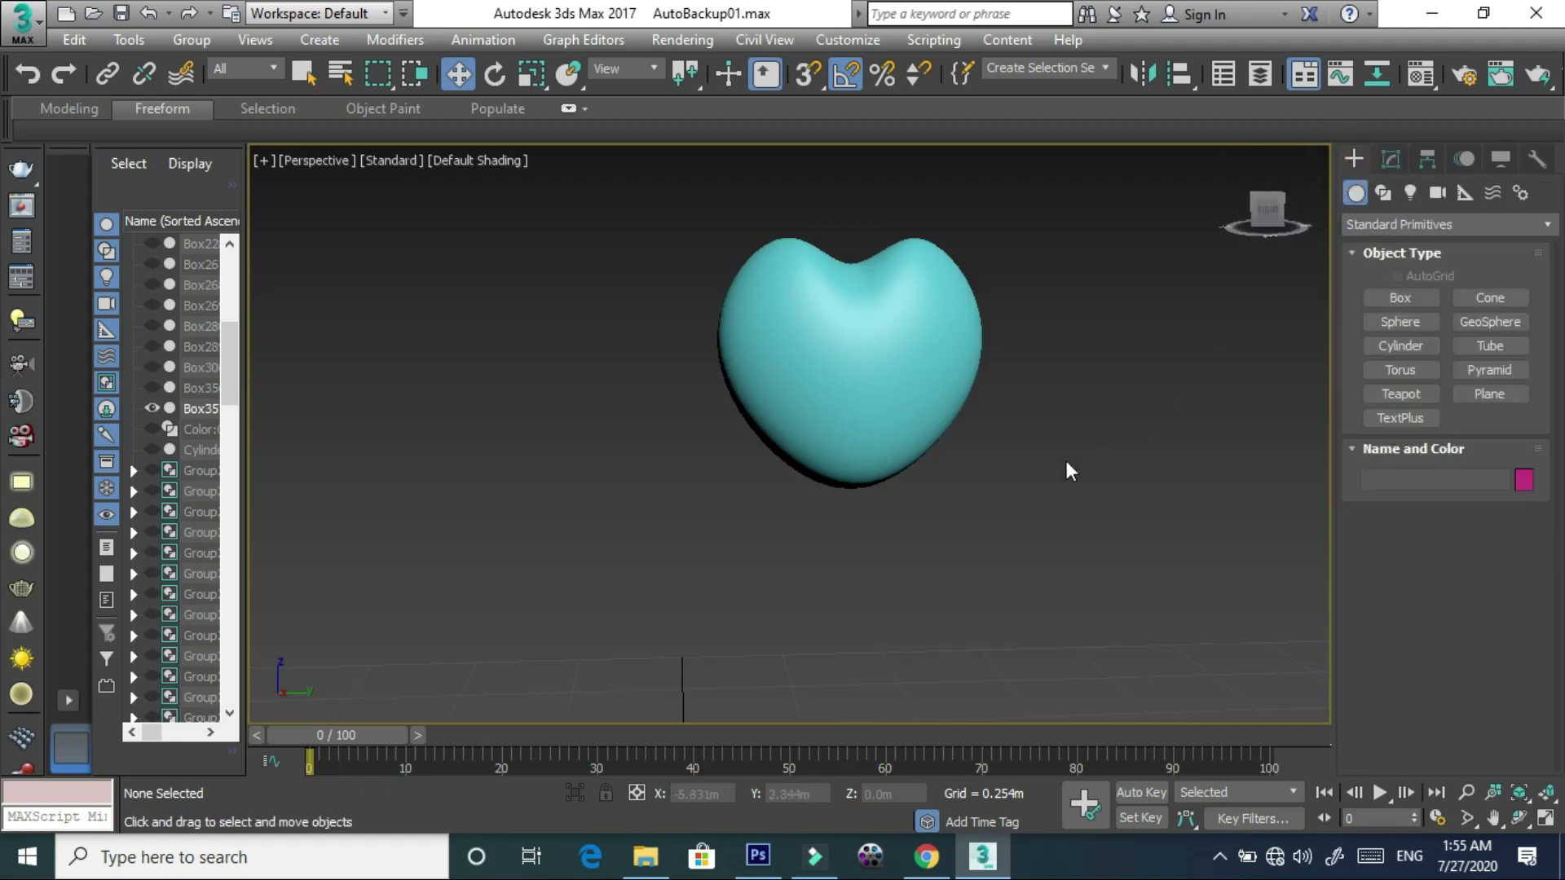
scroll(935, 414, down, 3)
click(839, 386)
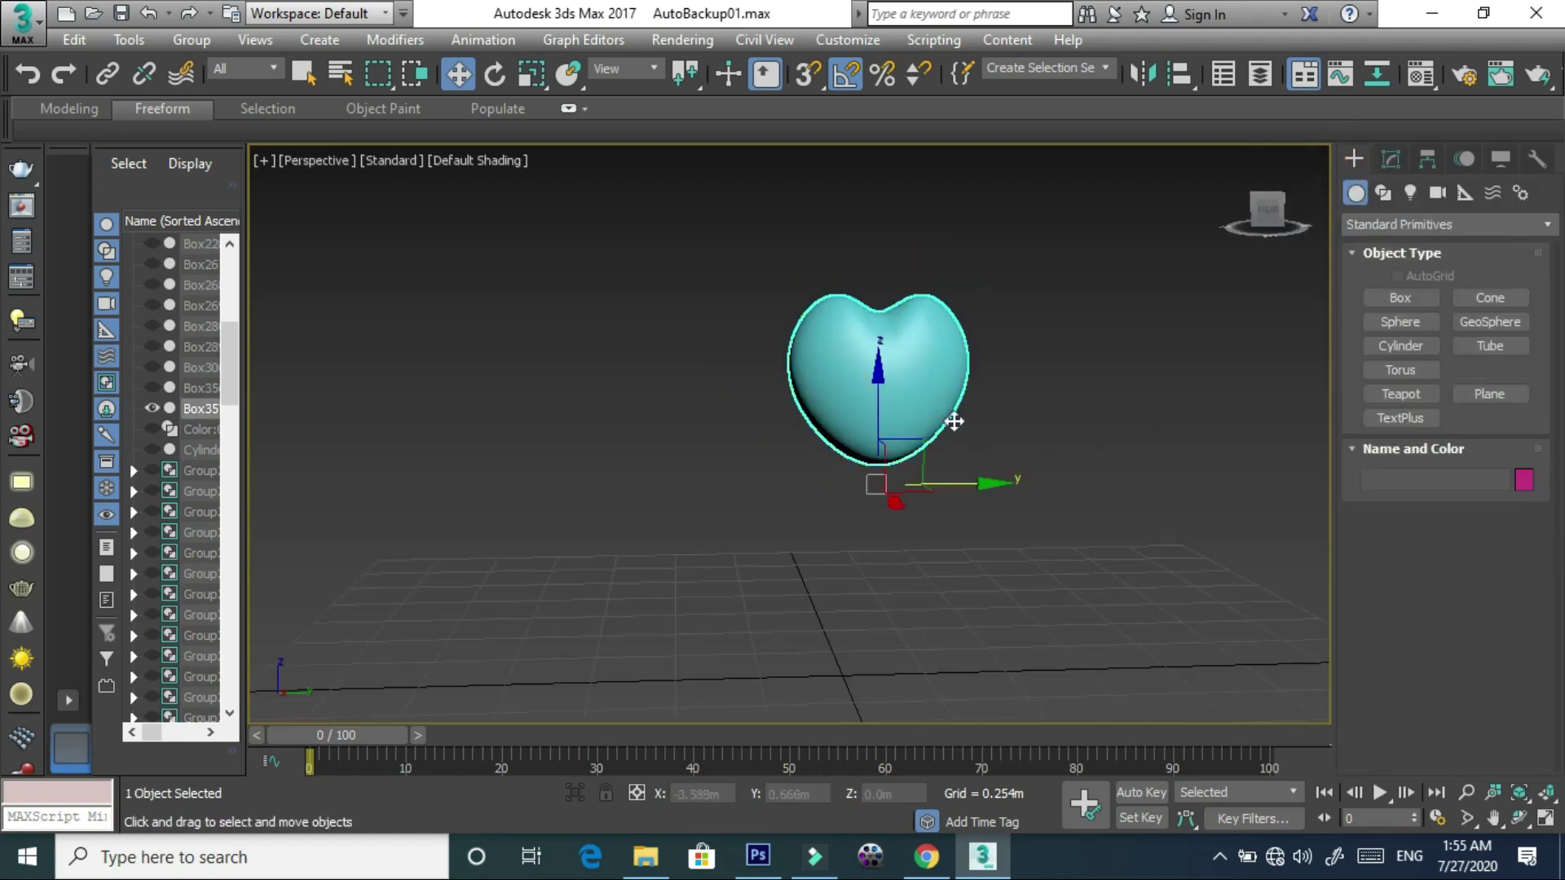
mouse_move(958, 430)
alt+middle_down()
mouse_move(978, 454)
mouse_move(967, 482)
mouse_move(935, 462)
alt+middle_up()
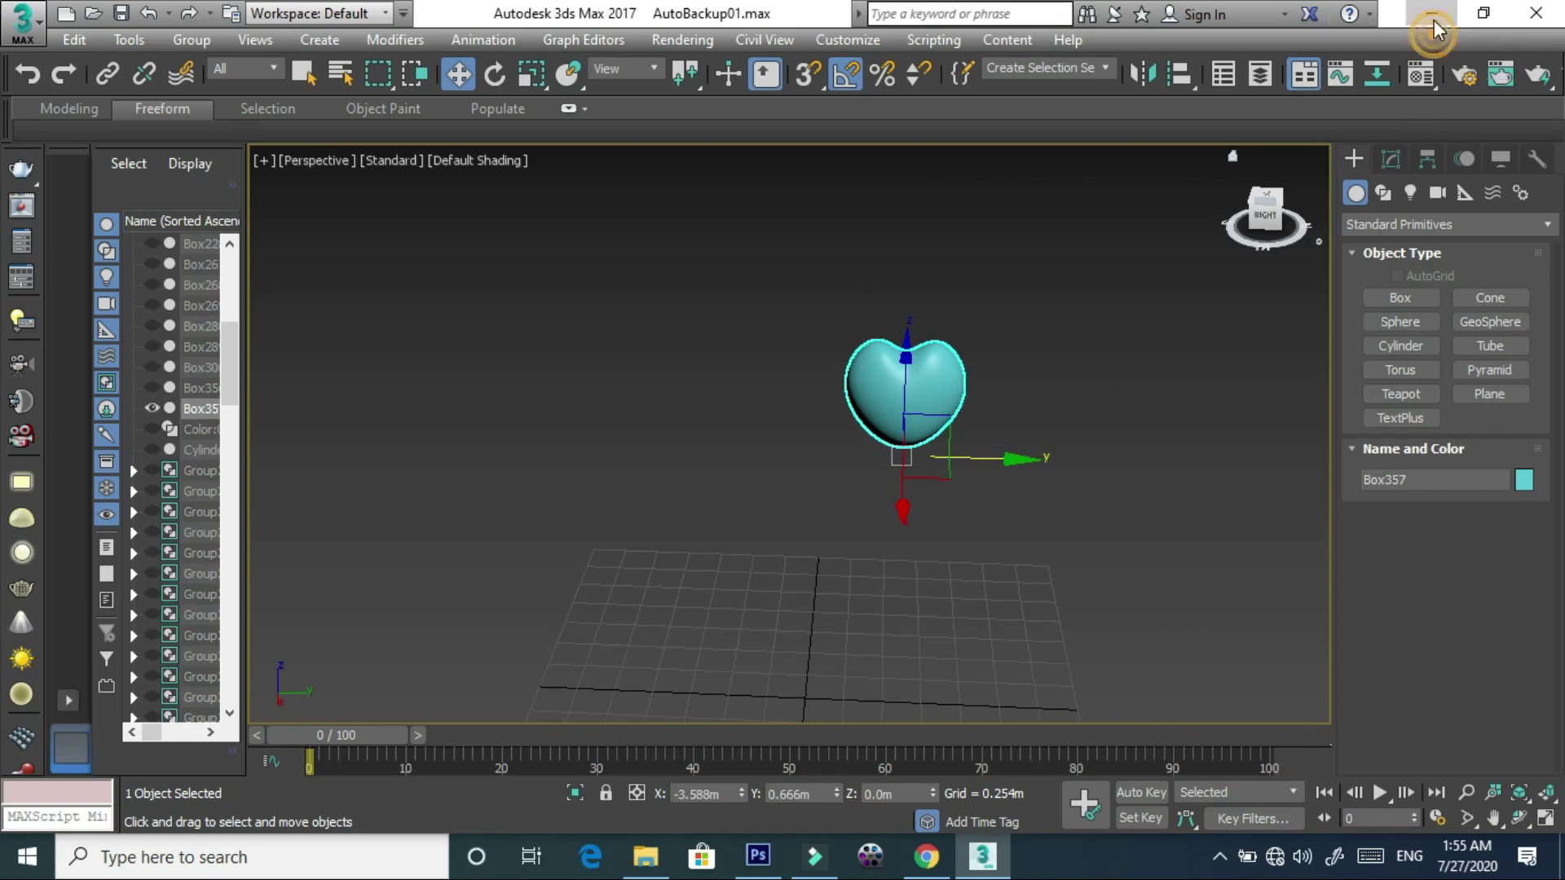
click(1435, 29)
click(1470, 17)
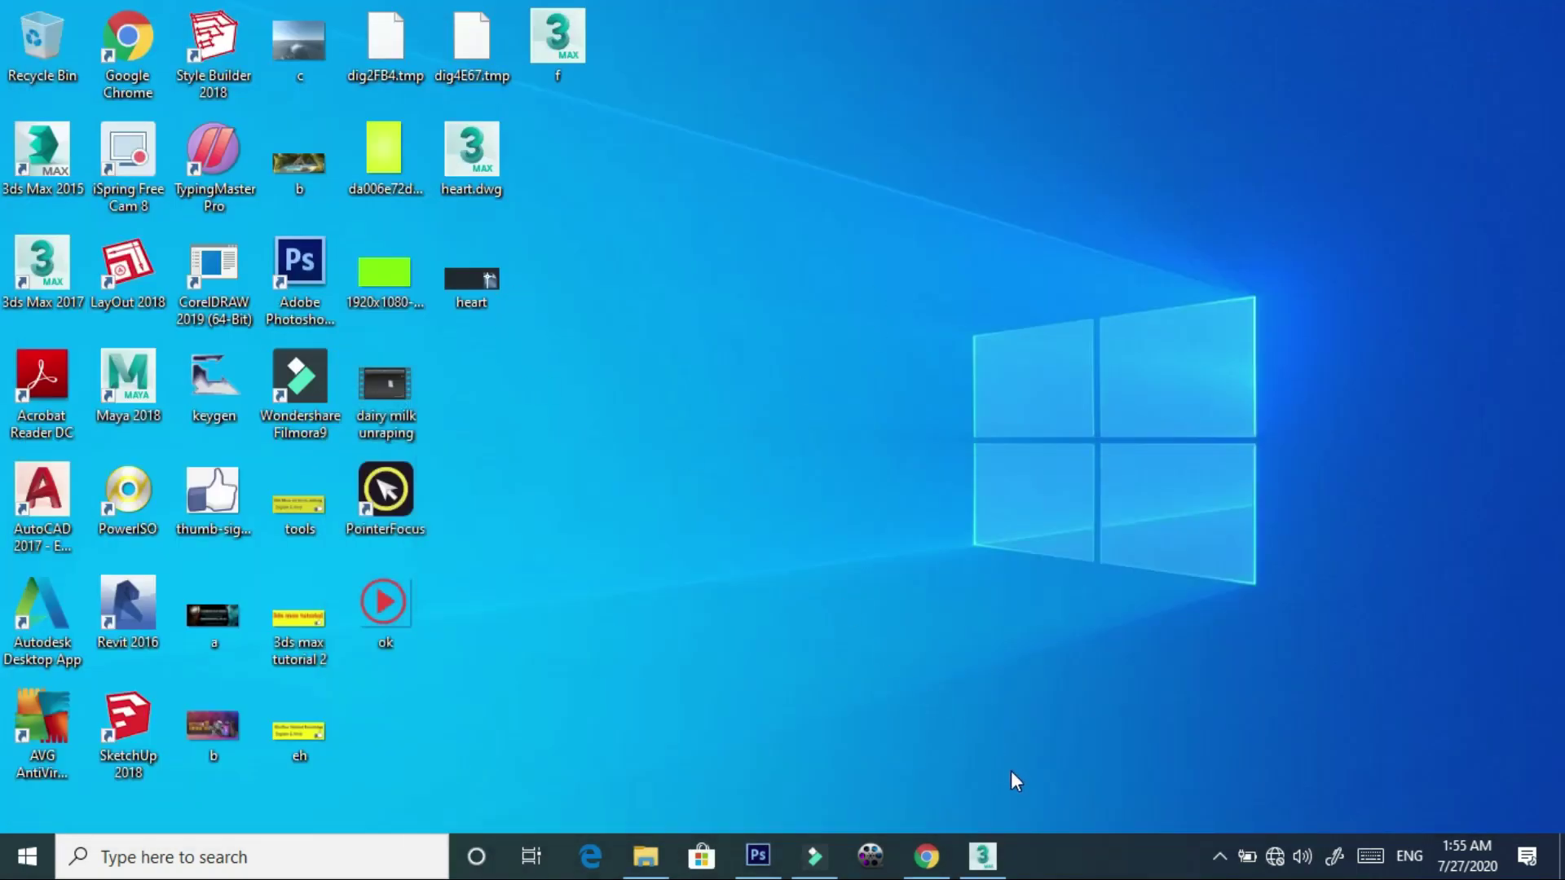
click(988, 863)
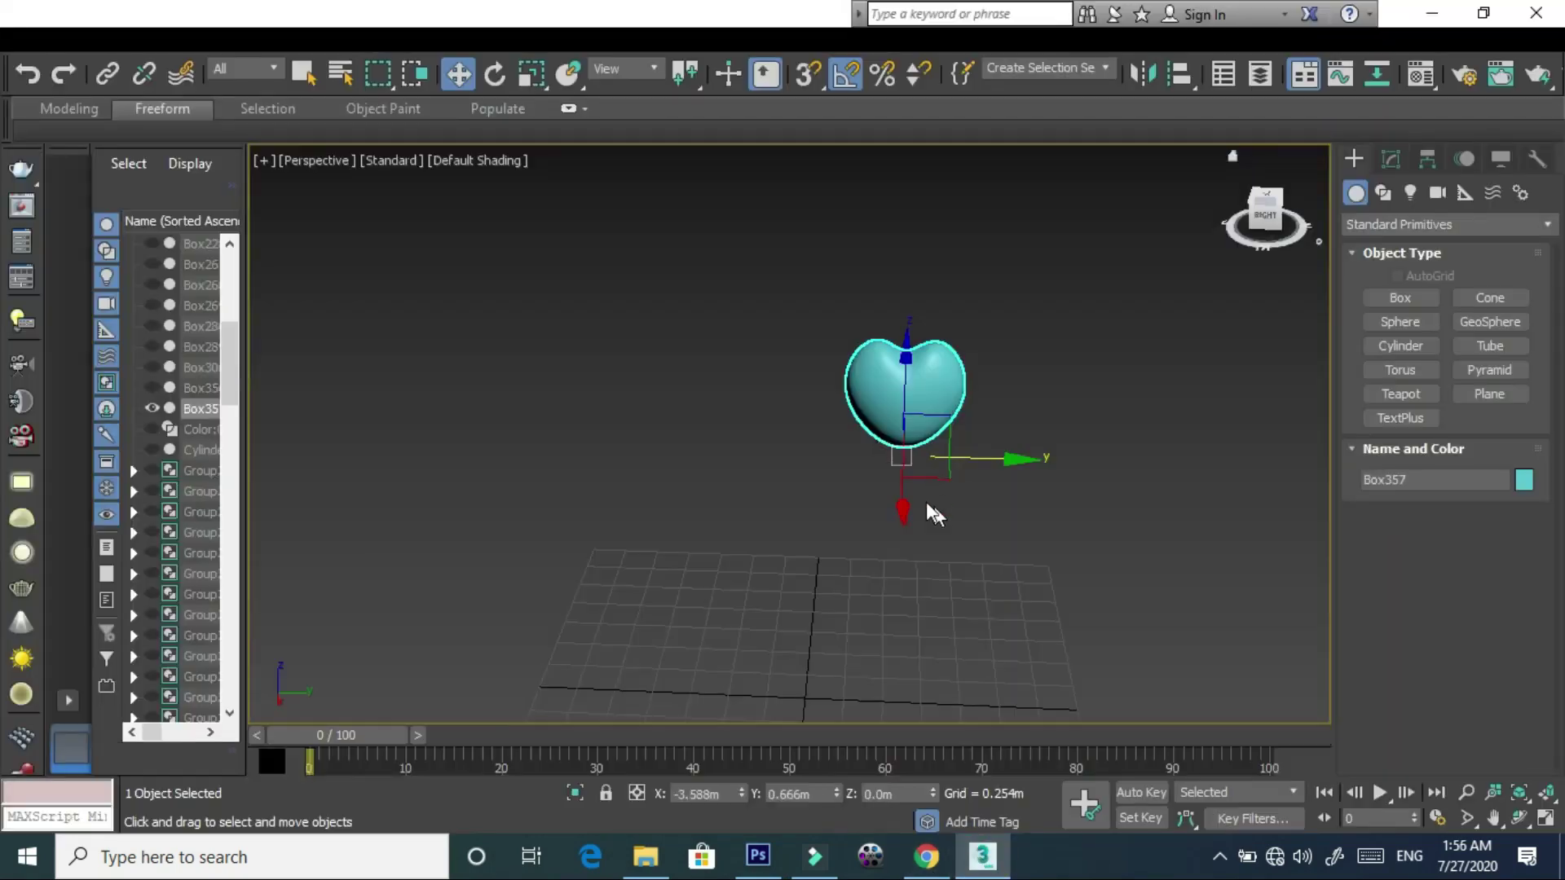
scroll(964, 446, up, 5)
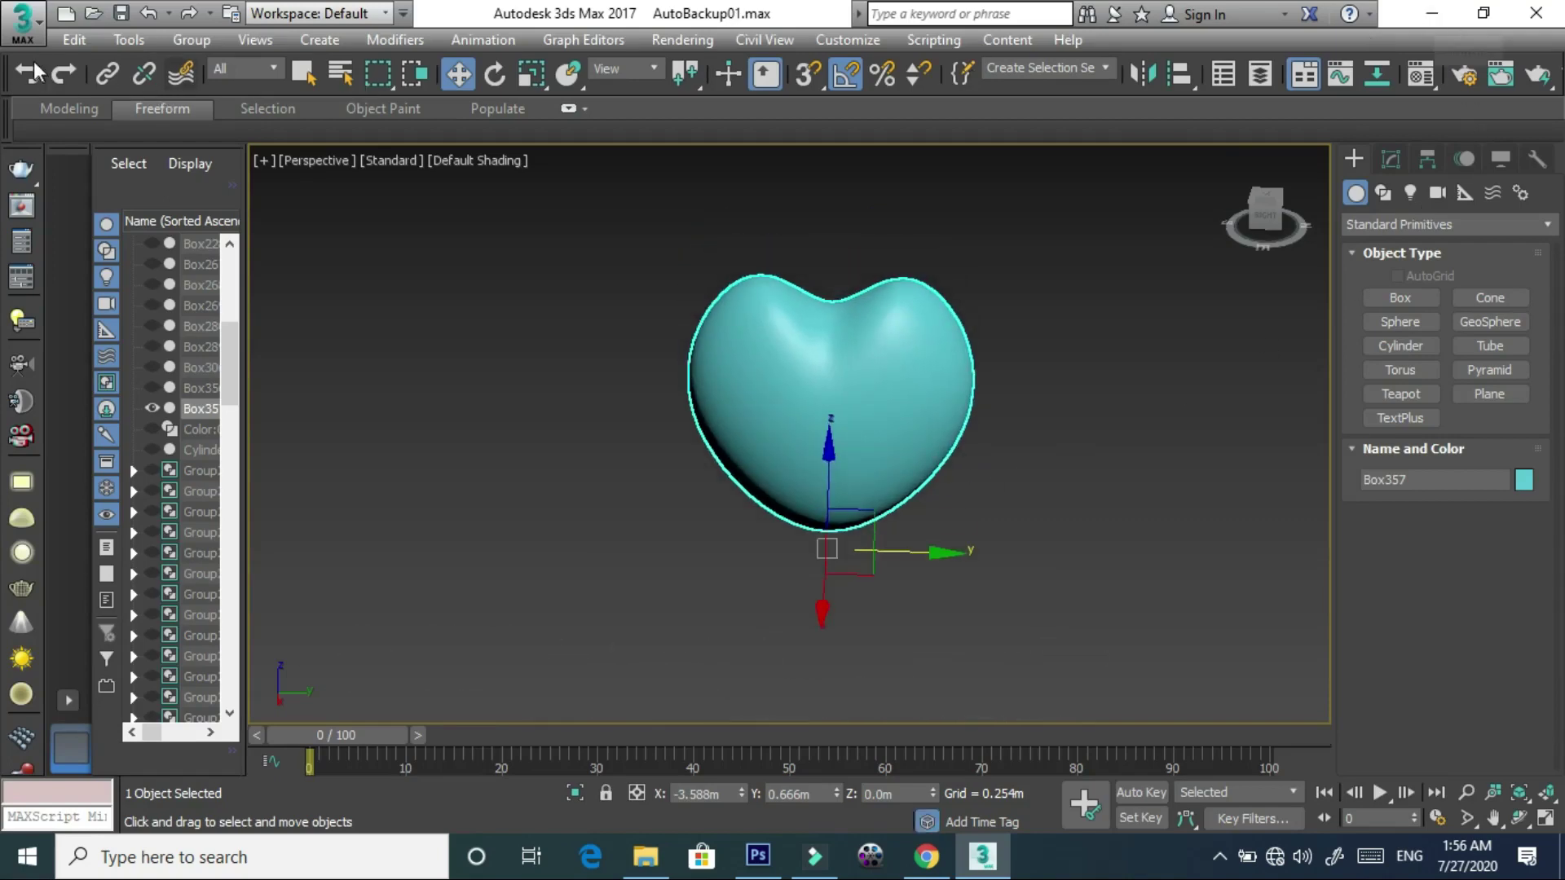
click(23, 23)
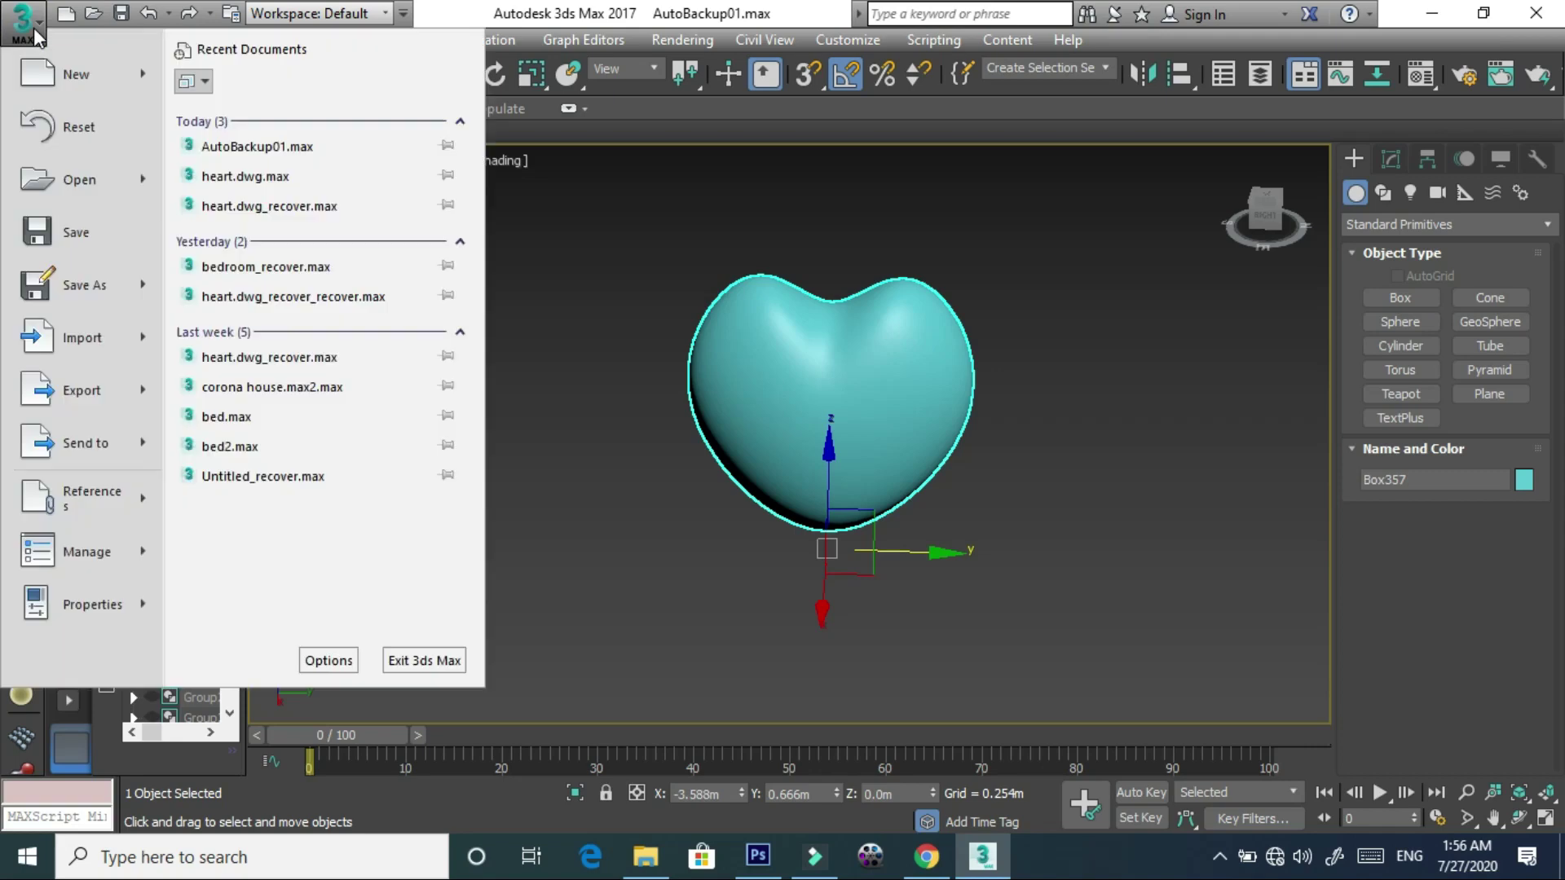
- Start an Import and select the heart DWG file from the Desktop
click(64, 343)
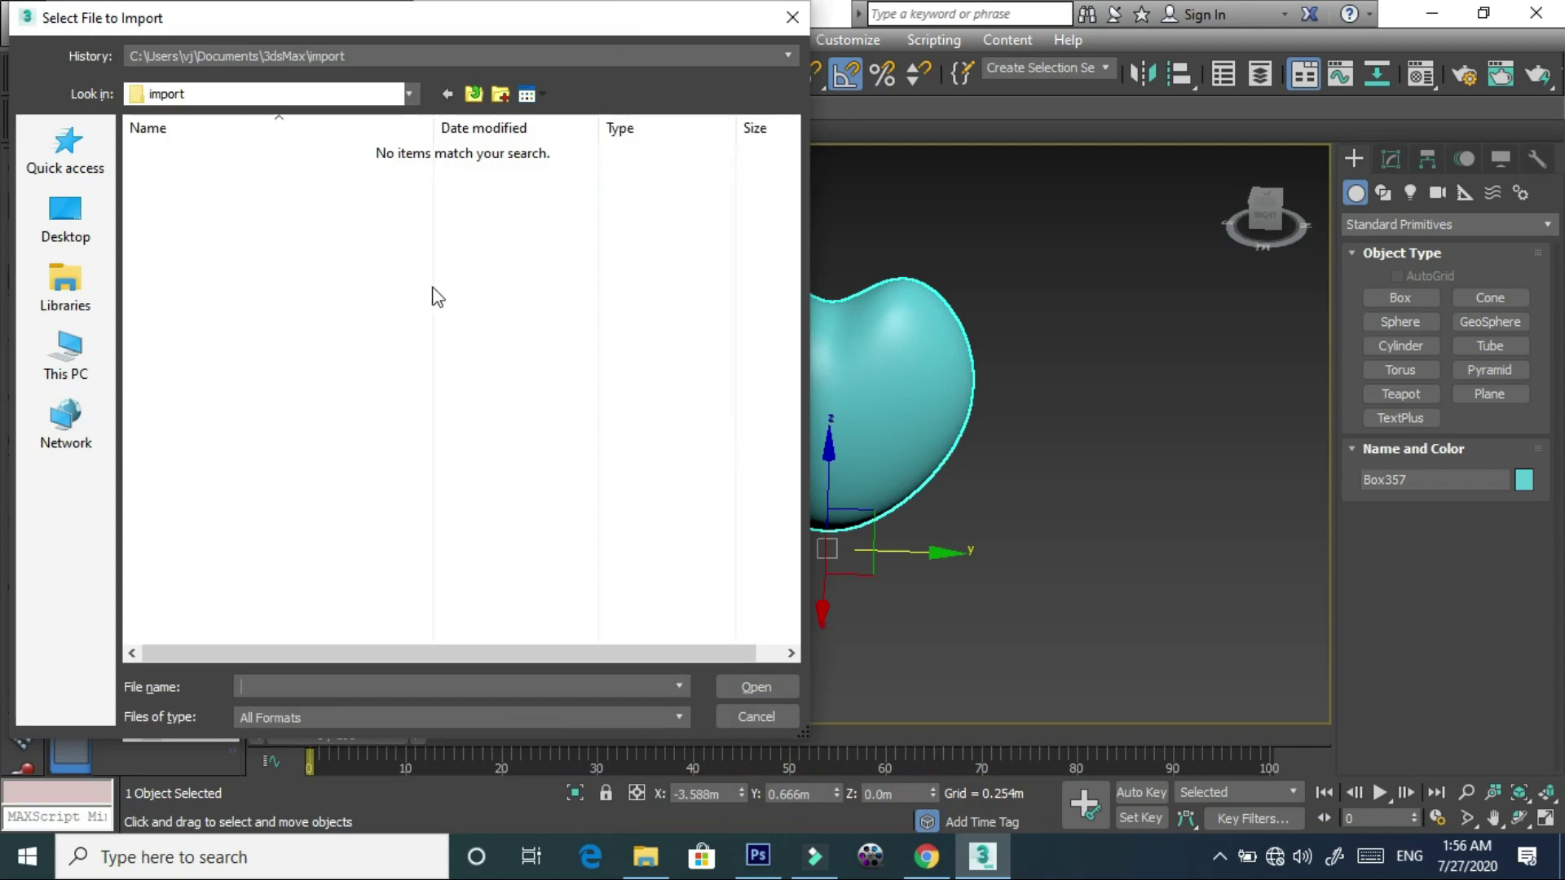
click(66, 216)
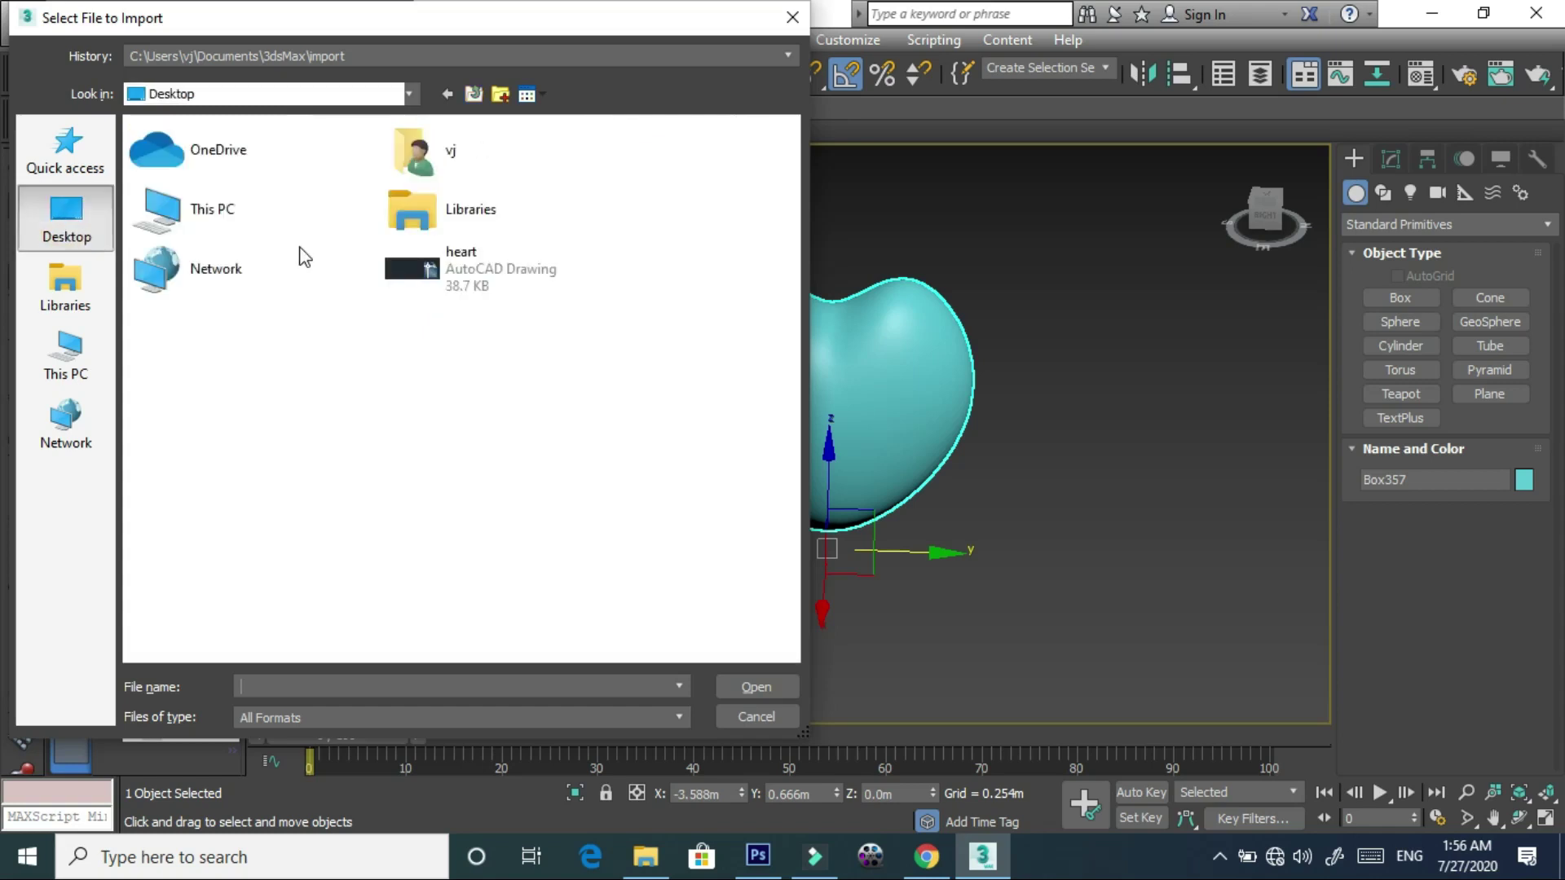
click(430, 273)
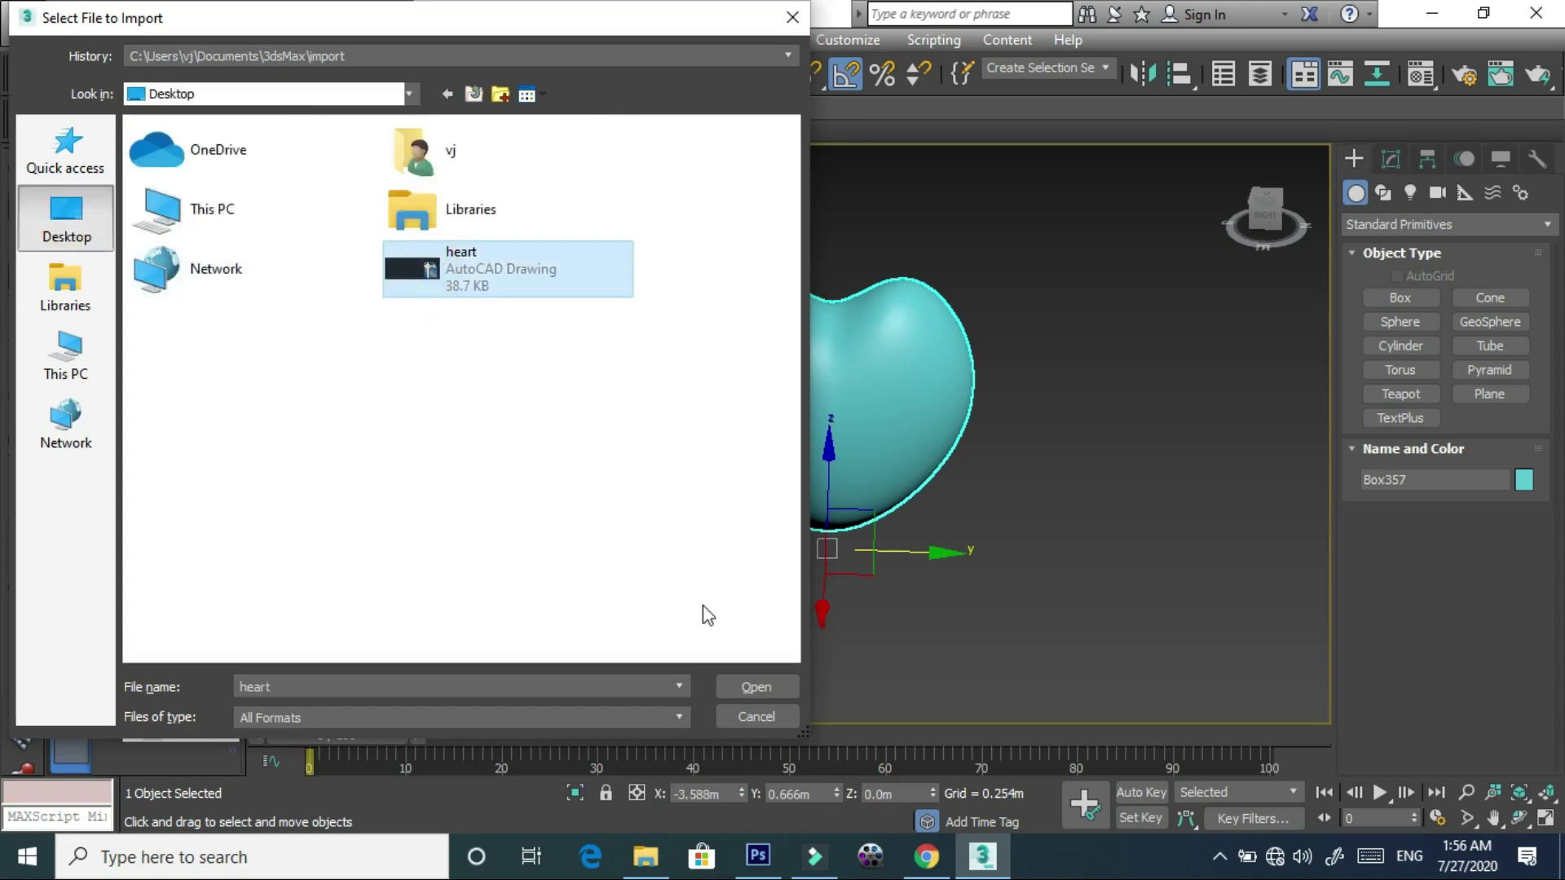
click(757, 687)
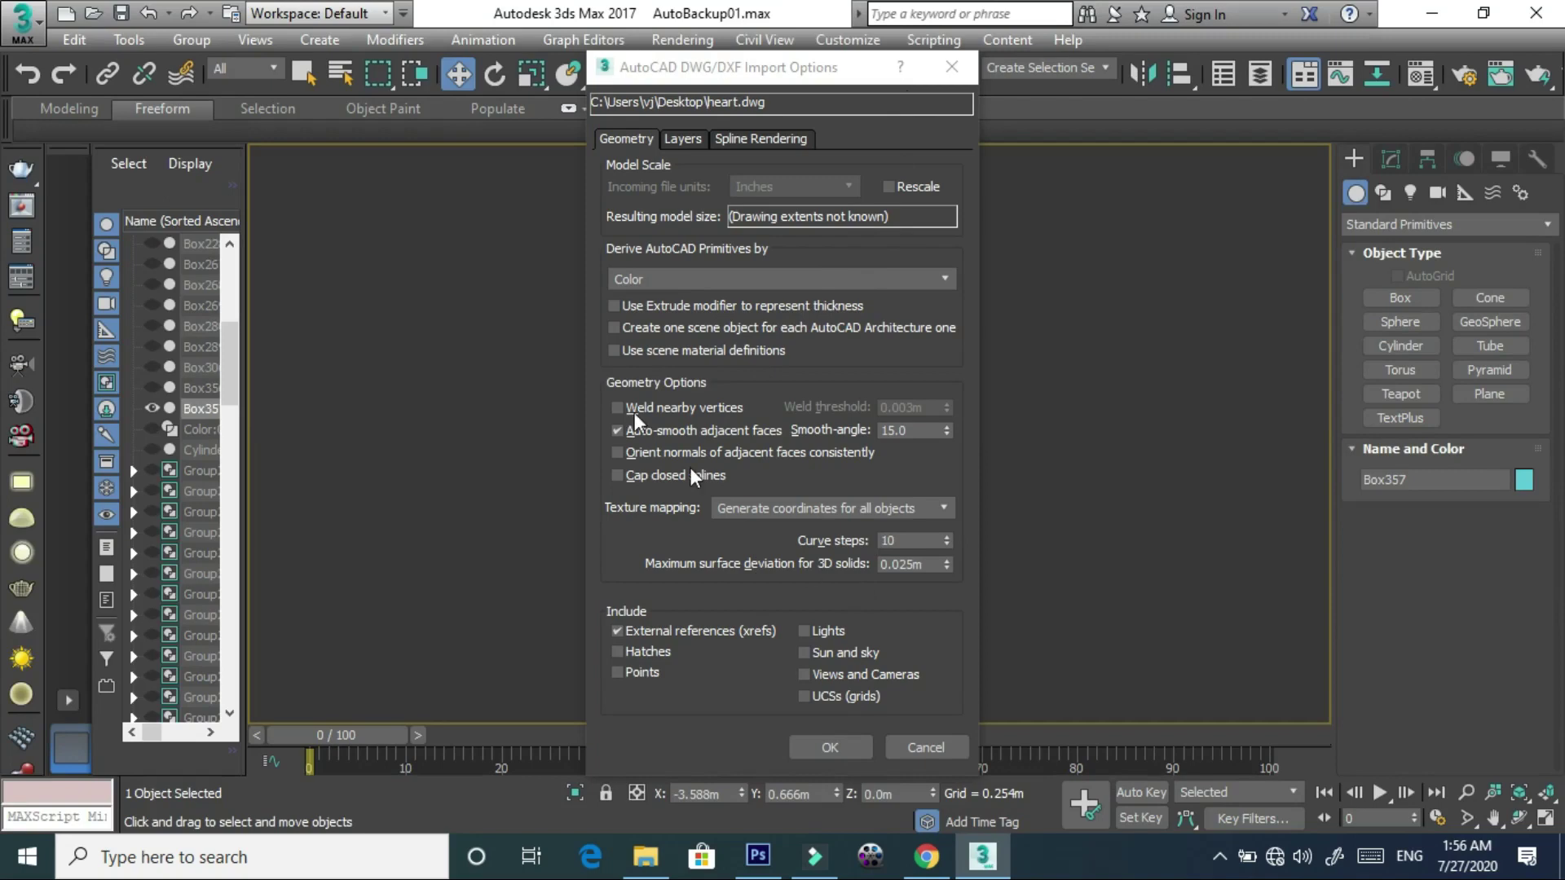
- Import heart.dwg with layer 0 unchecked so only layer 'h' comes in
click(685, 140)
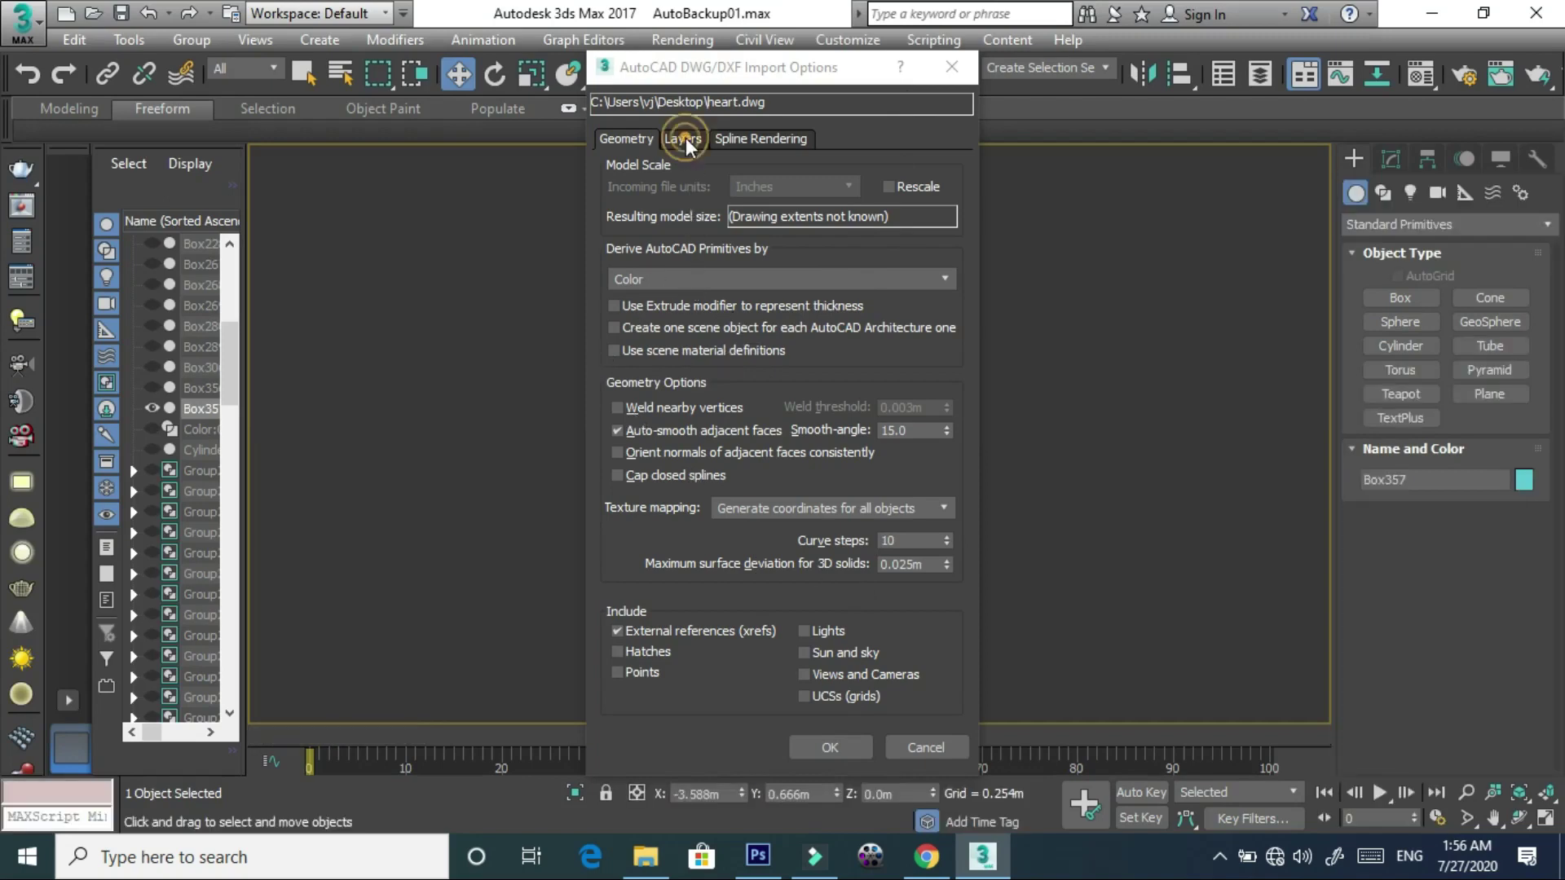
click(610, 199)
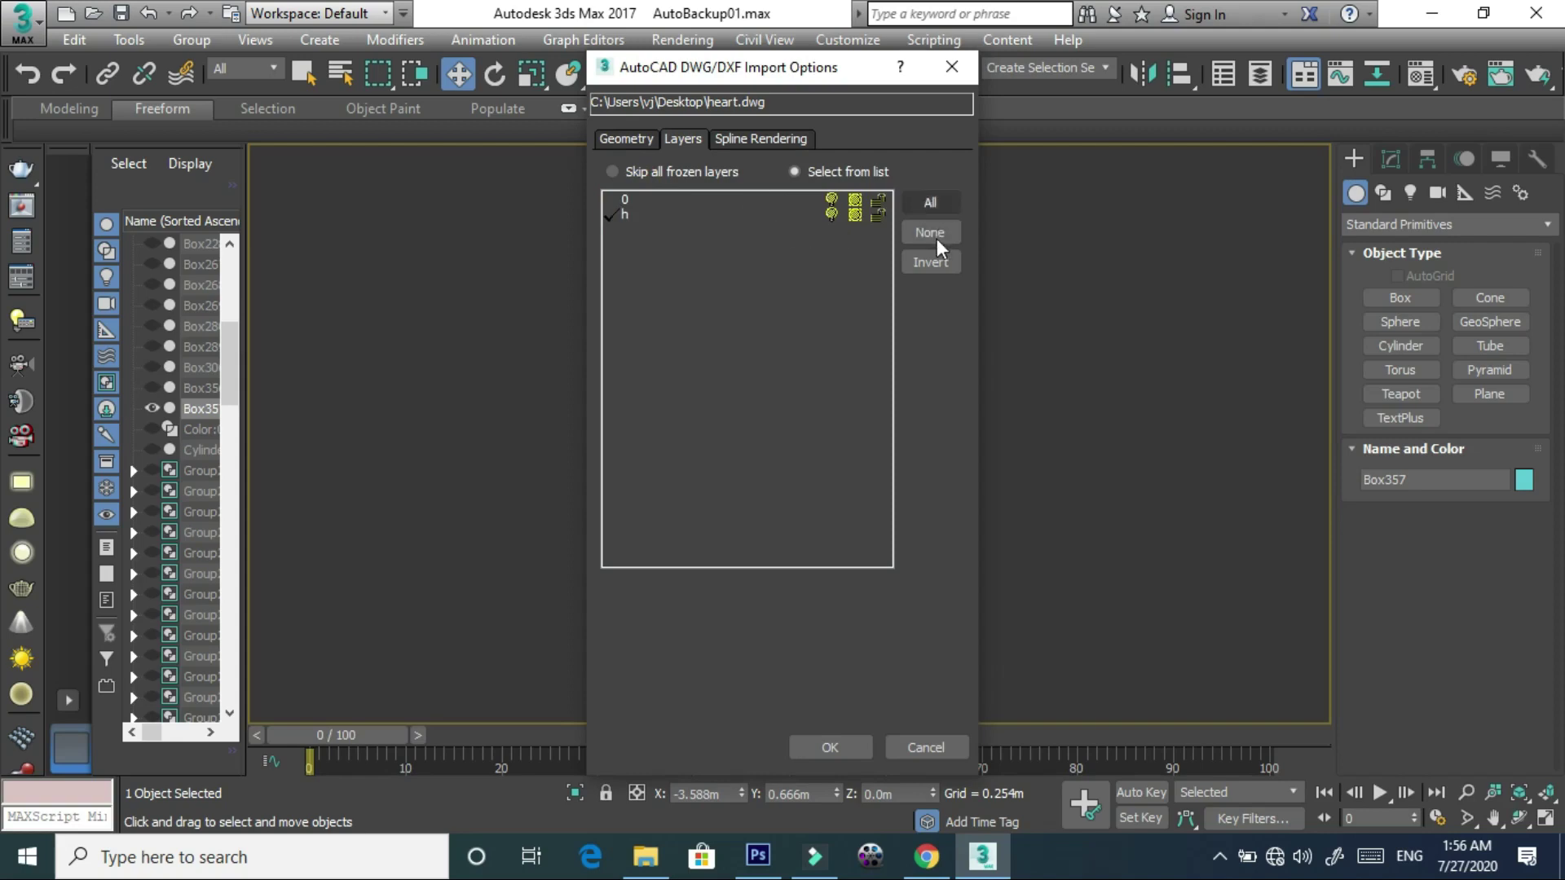
click(742, 142)
click(683, 138)
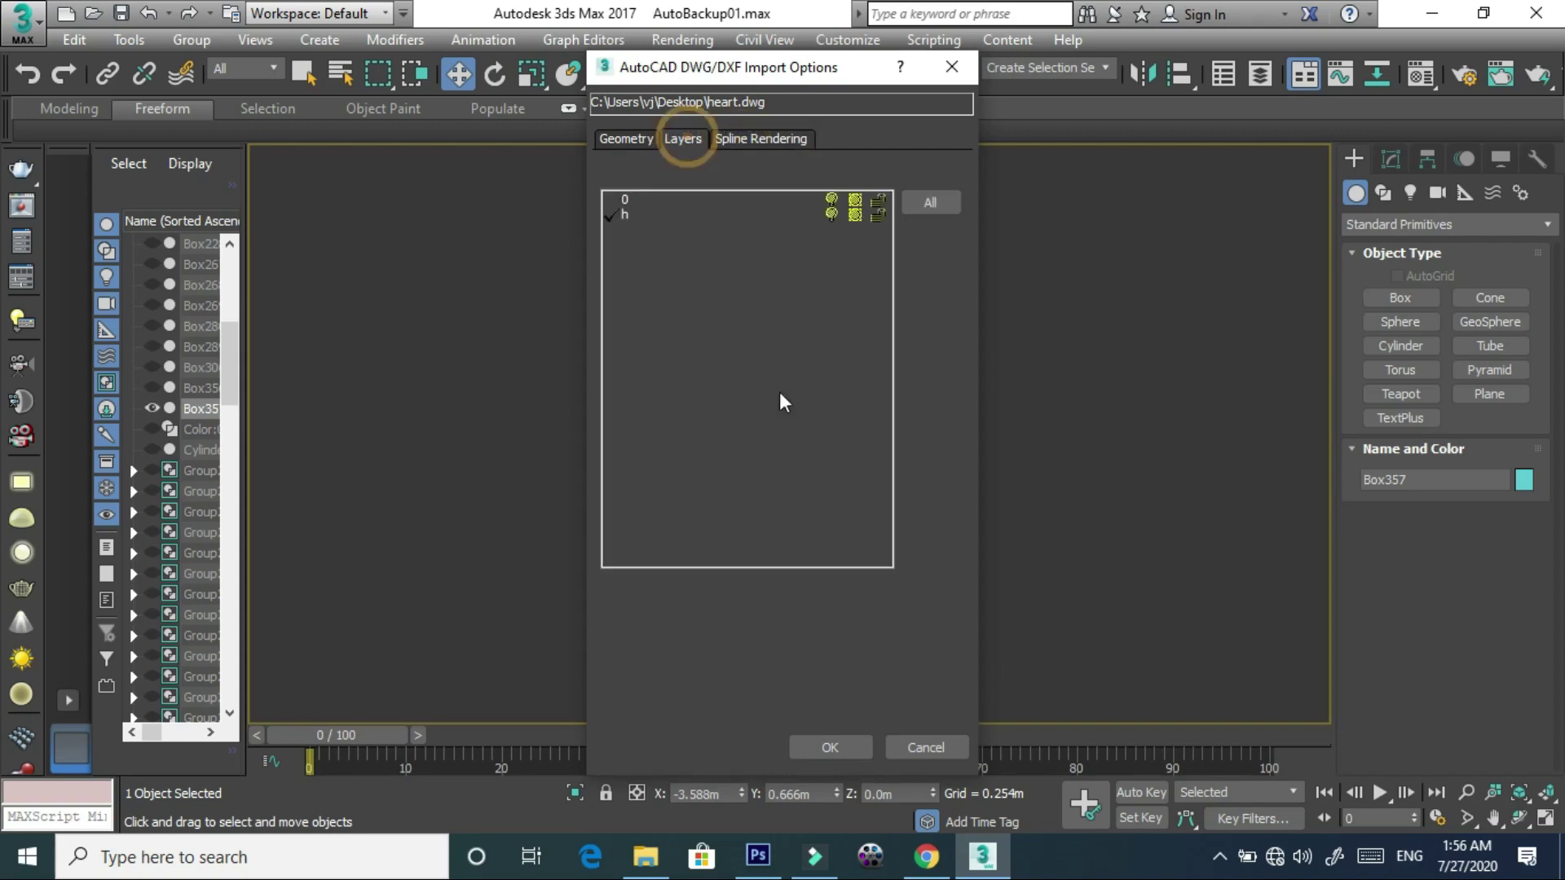
click(838, 750)
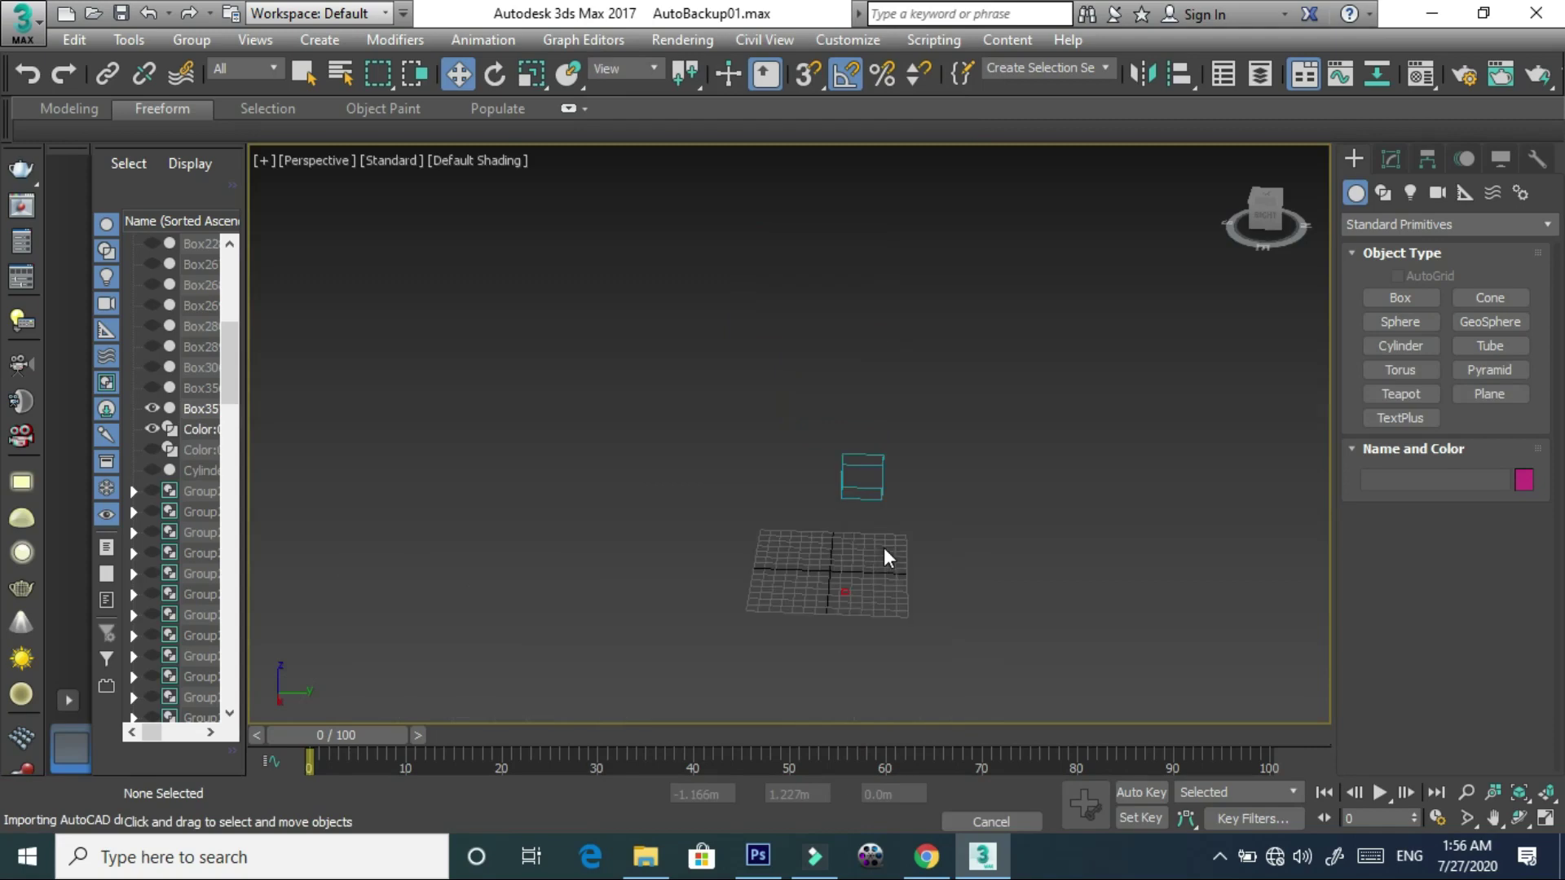
- Select the small imported heart outline and raise it above the grid on Z
drag(790, 524, 842, 574)
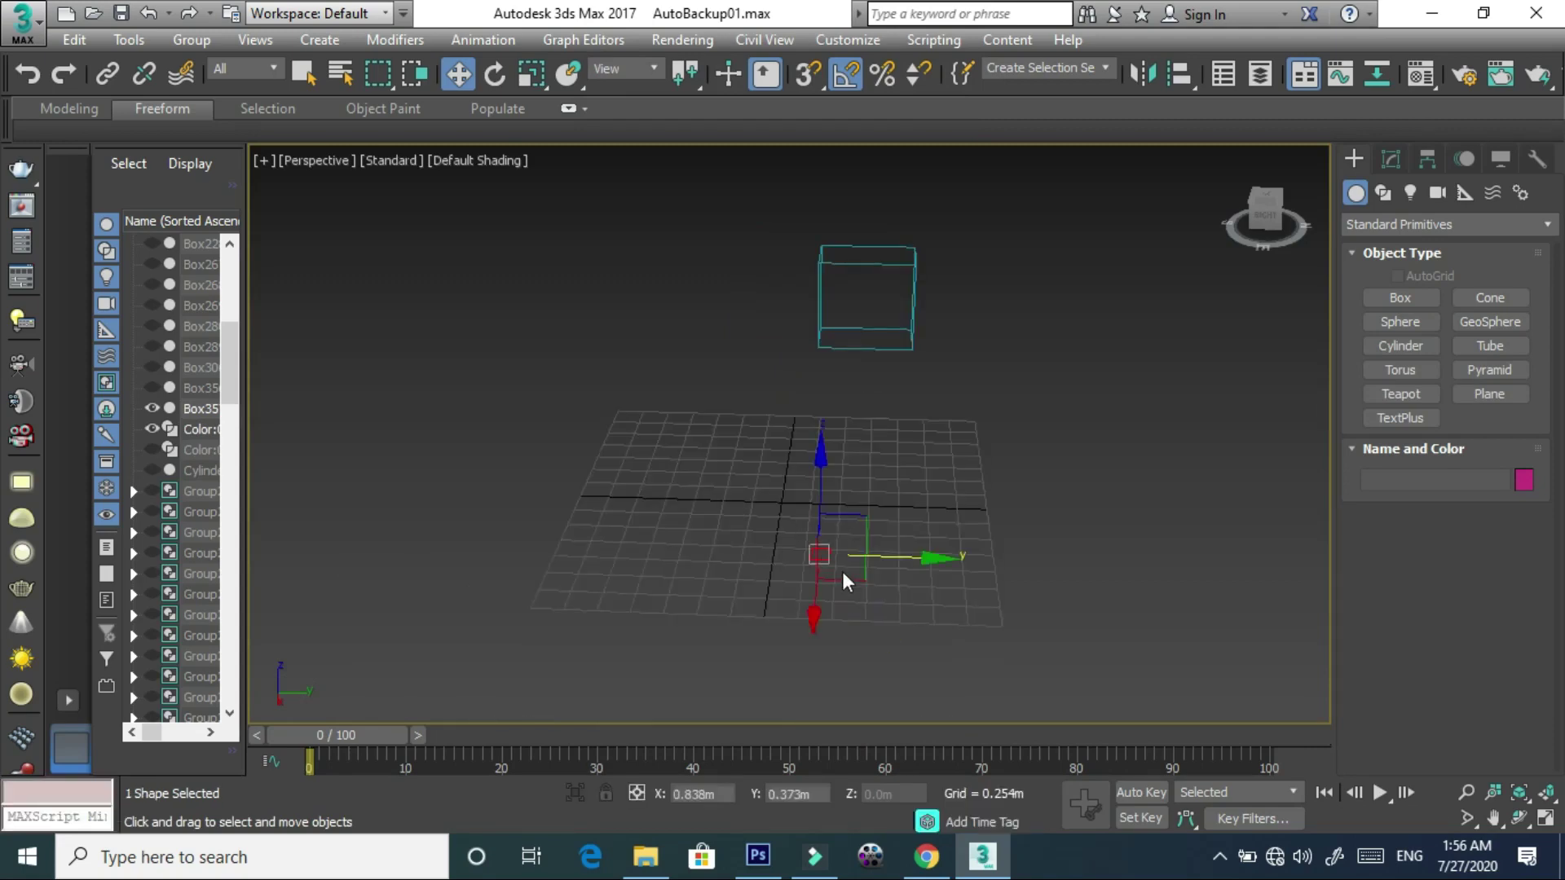
scroll(842, 574, up, 2)
scroll(842, 574, up, 2)
scroll(798, 534, up, 3)
scroll(798, 535, down, 3)
scroll(797, 526, up, 2)
scroll(797, 523, down, 3)
scroll(796, 524, up, 3)
scroll(786, 562, up, 2)
mouse_move(810, 584)
alt+middle_down()
mouse_move(633, 579)
mouse_move(639, 568)
alt+middle_up()
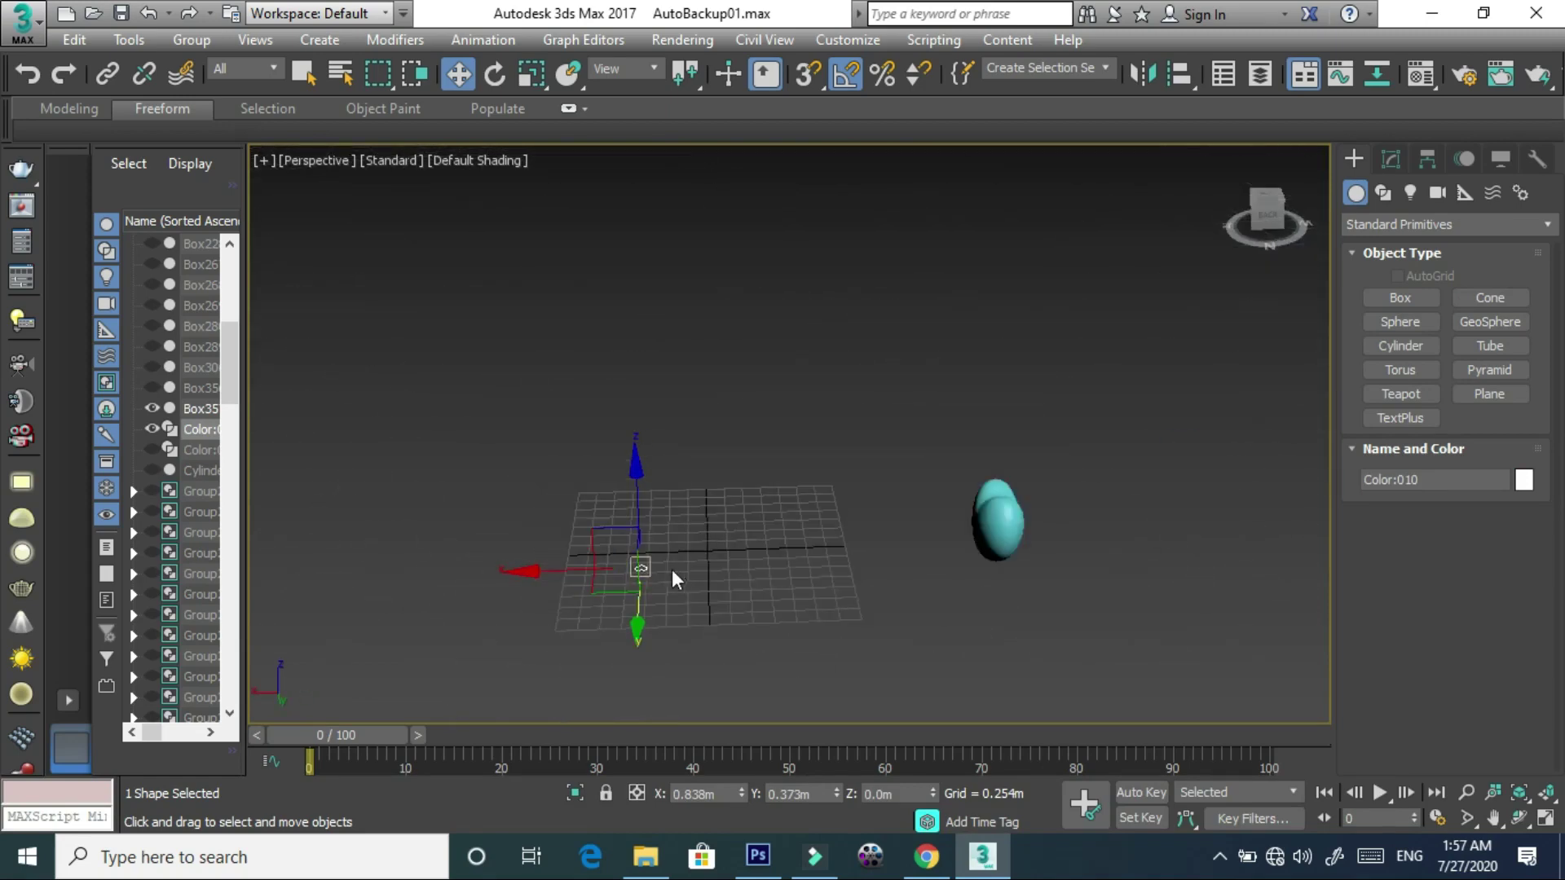
drag(638, 543, 632, 428)
middle_drag(632, 428, 632, 445)
scroll(632, 441, up, 2)
- Scale the heart outline up uniformly to about 1512%
right_click(657, 423)
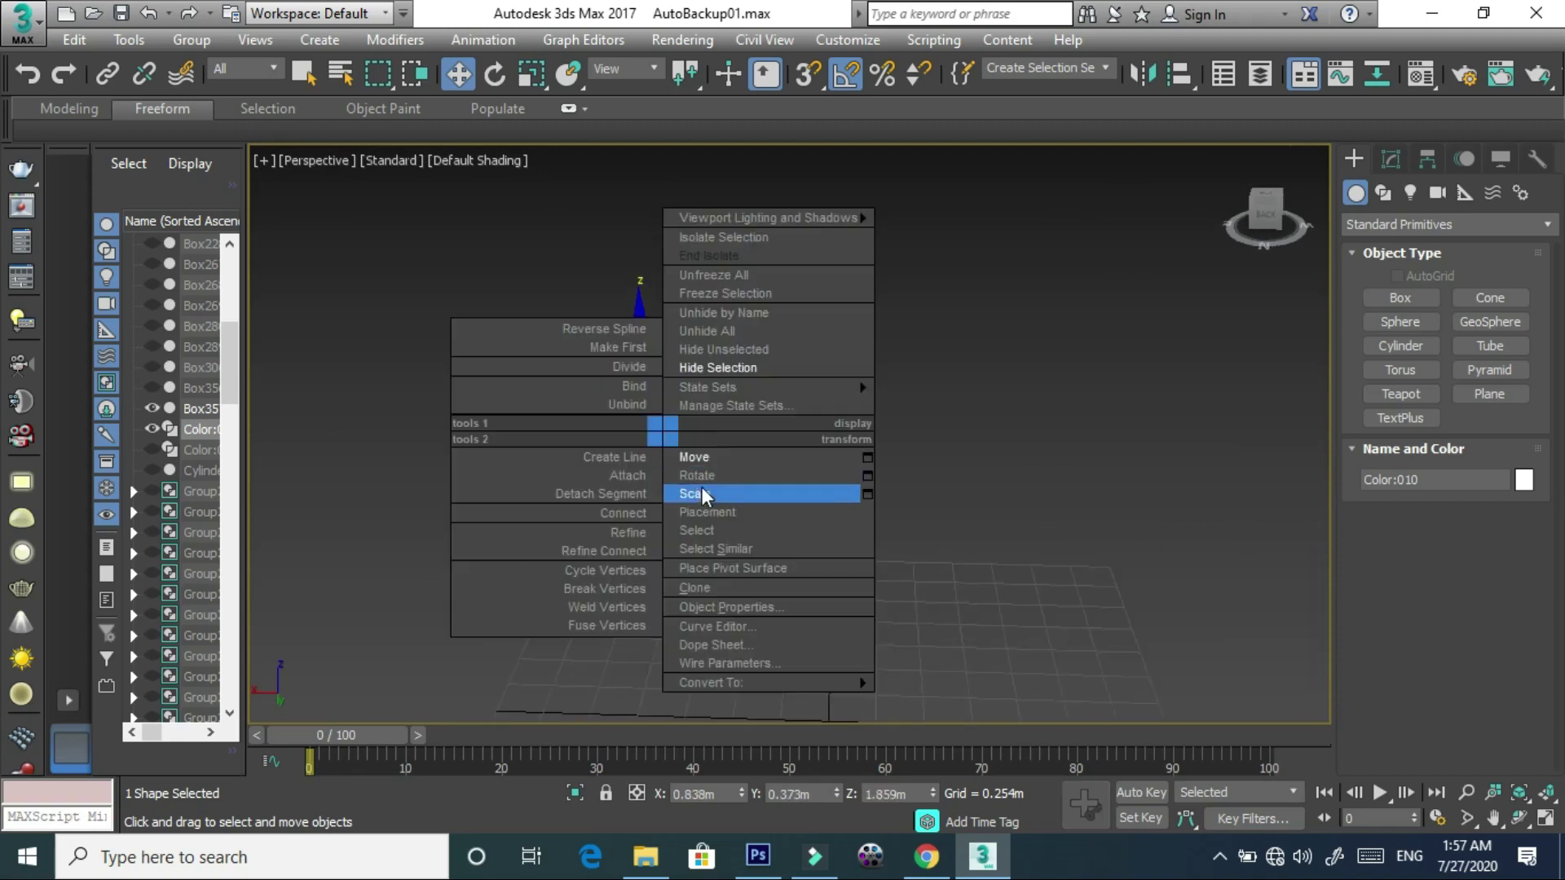
click(701, 490)
mouse_move(658, 431)
mouse_down()
mouse_move(690, 543)
mouse_move(671, 497)
mouse_up()
scroll(734, 409, down, 4)
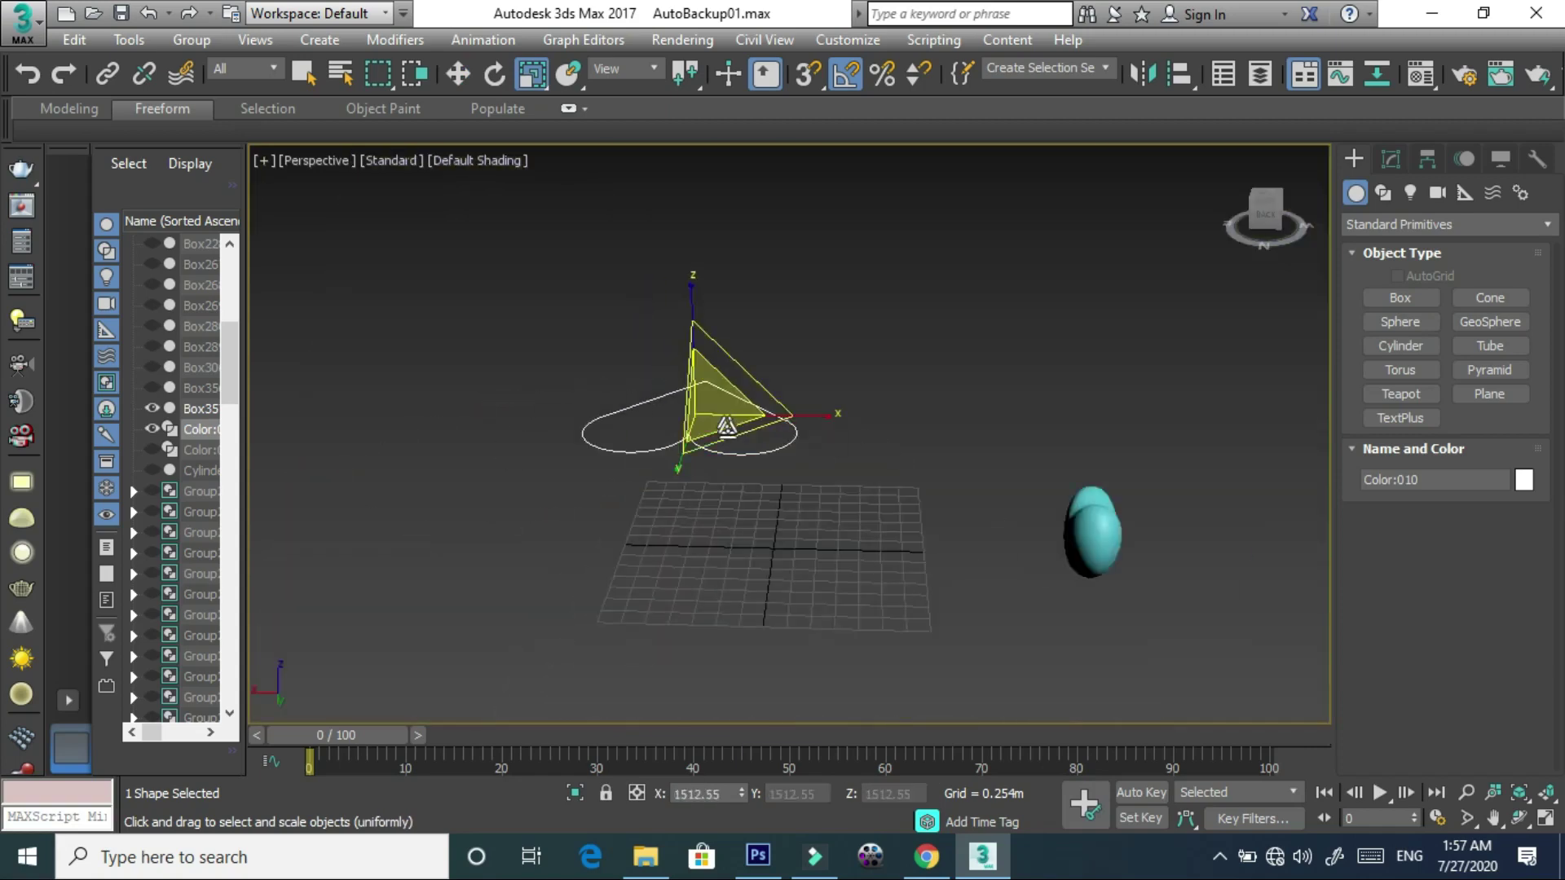
scroll(563, 428, down, 2)
scroll(603, 411, up, 2)
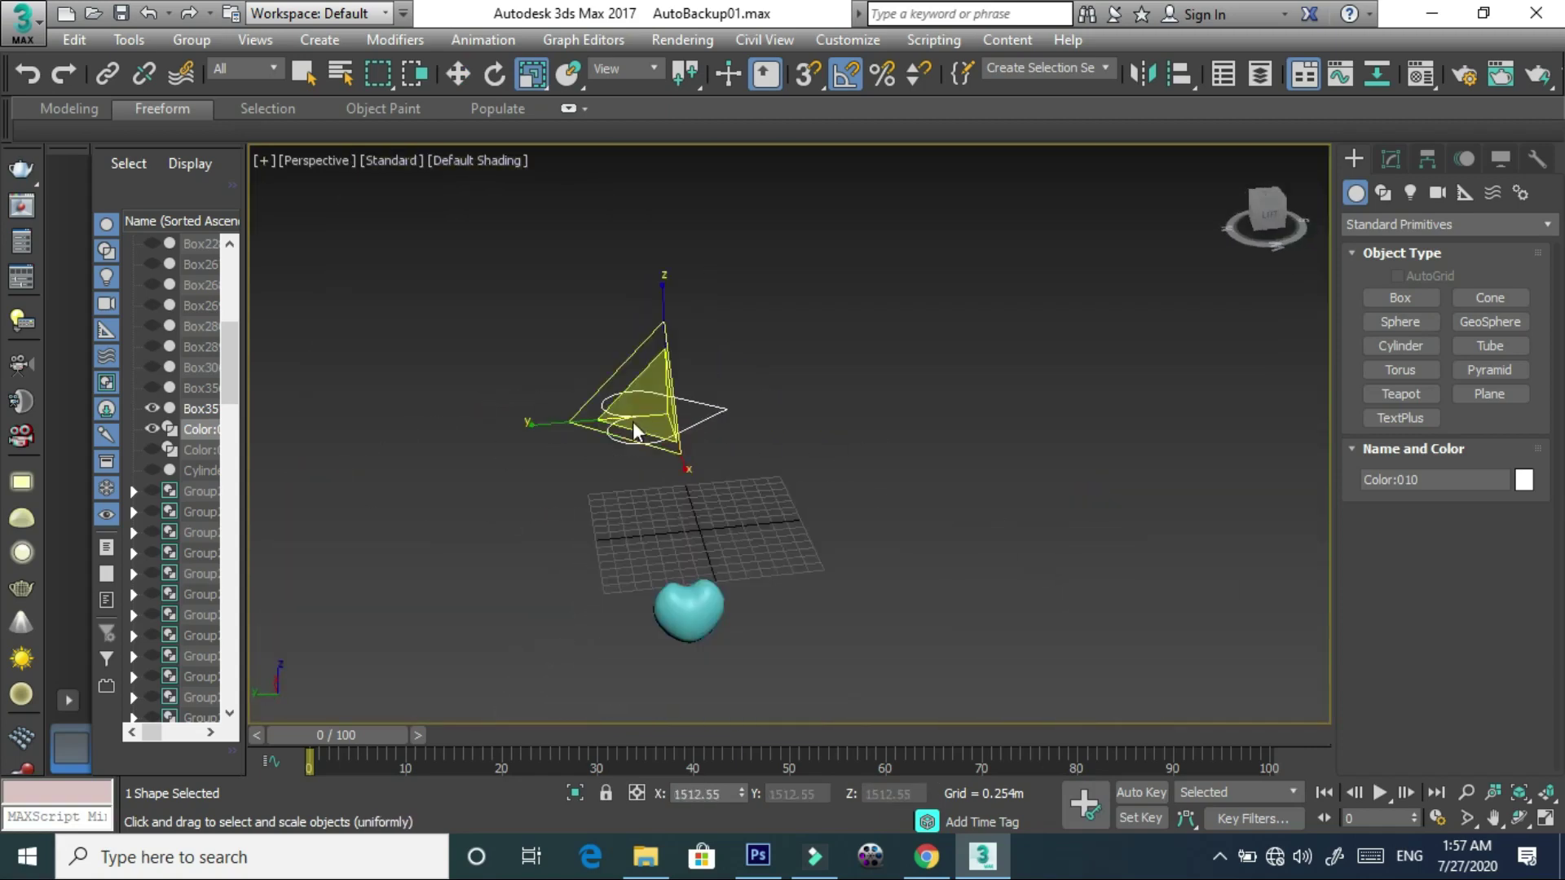
- Rotate the heart outline 90° so it stands upright
right_click(626, 416)
click(658, 459)
drag(702, 339, 709, 318)
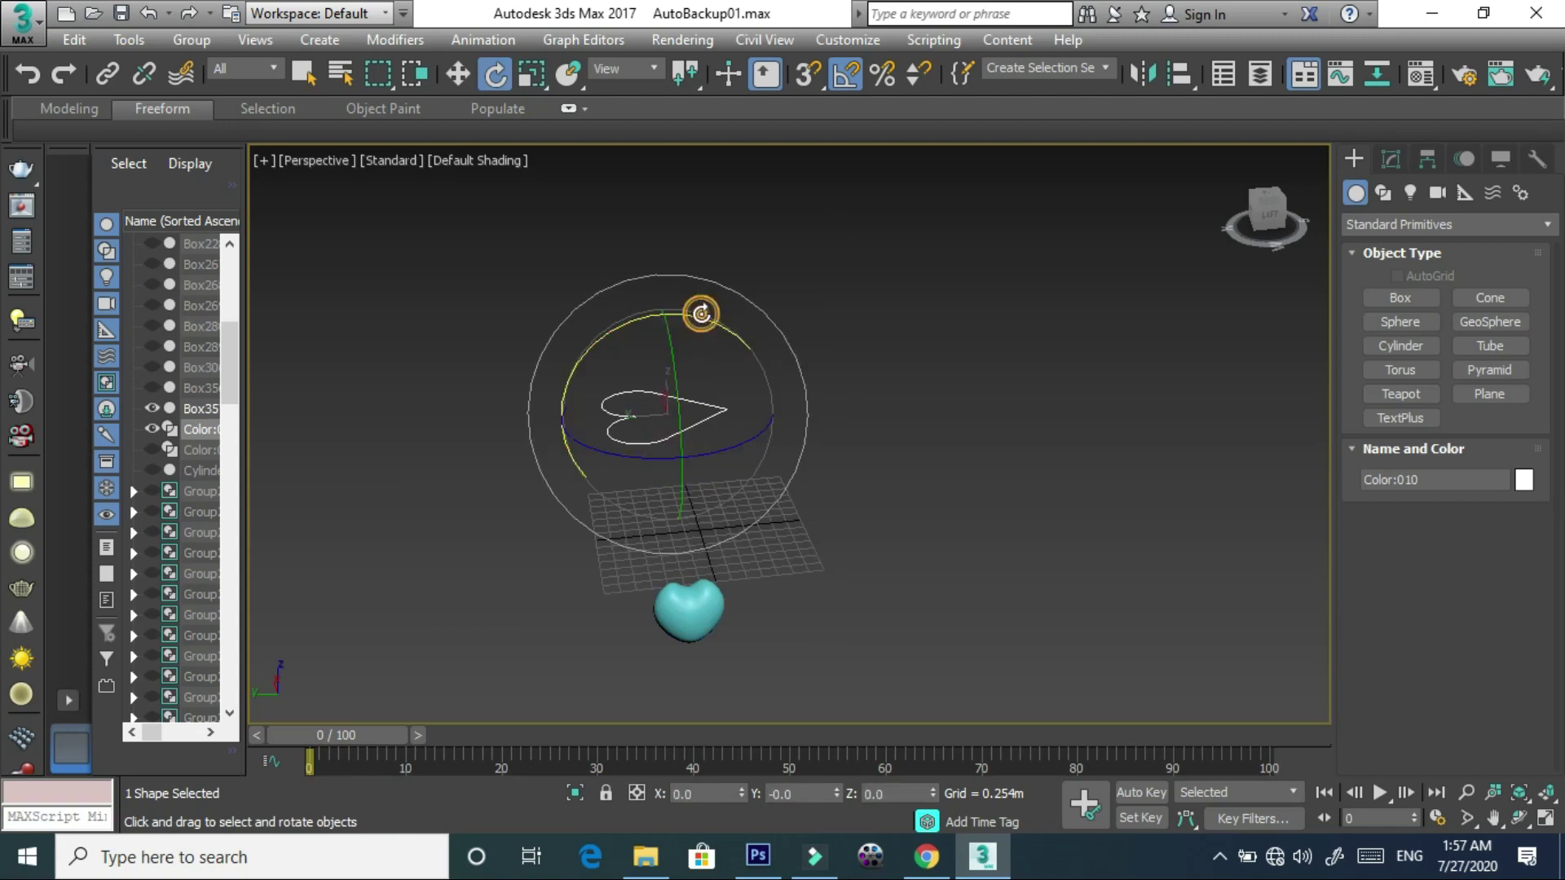
drag(710, 447, 710, 465)
- Move the heart outline and teal heart balloon together along Y
right_click(728, 492)
click(728, 491)
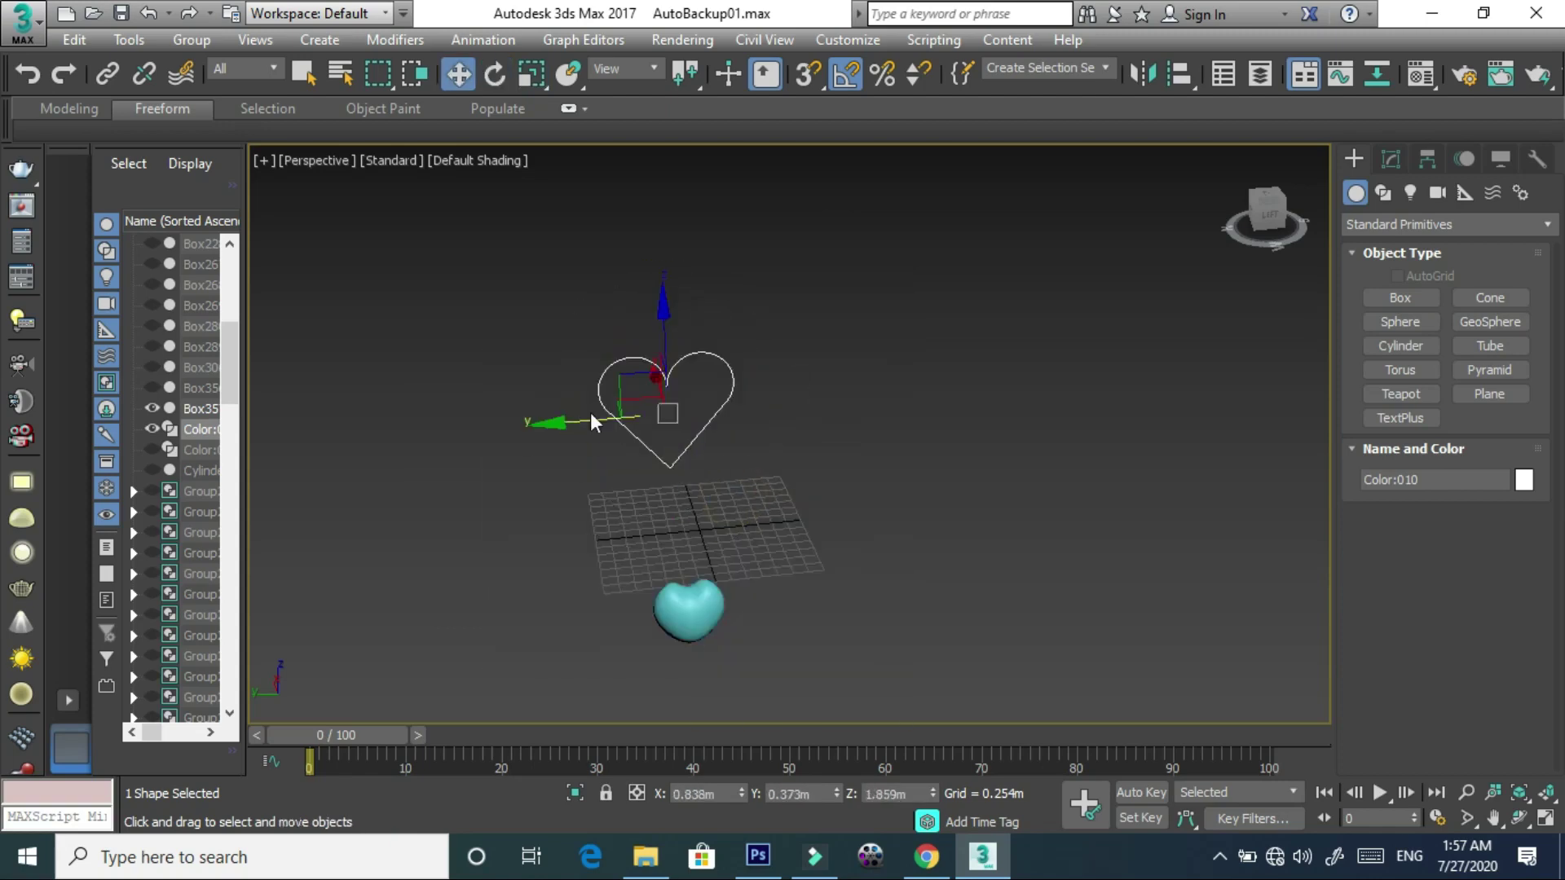
ctrl+click(726, 619)
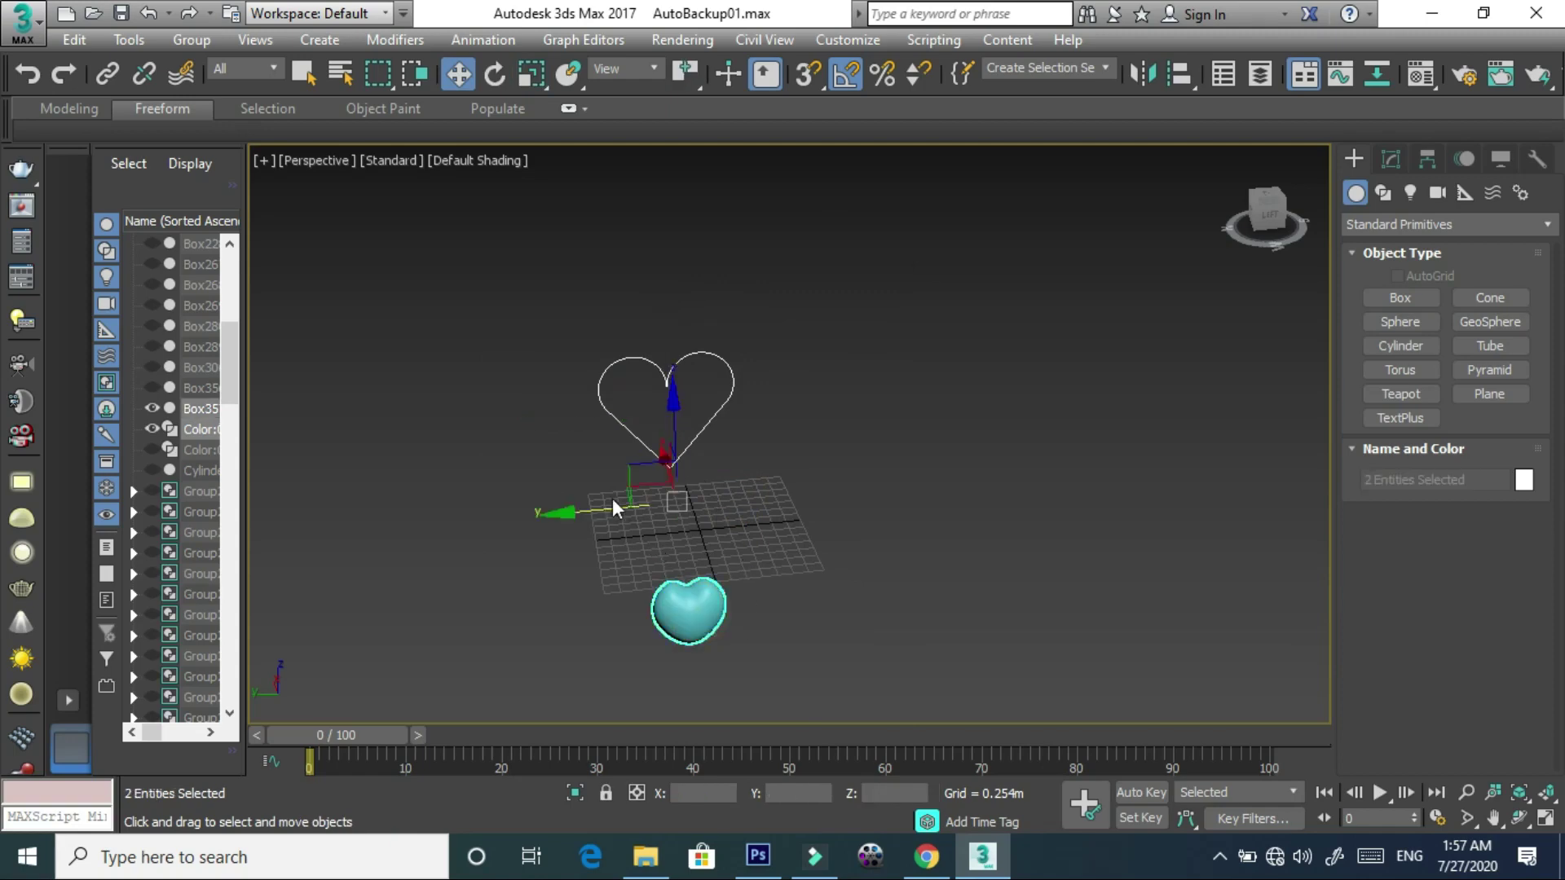
drag(606, 510, 1324, 456)
key(z)
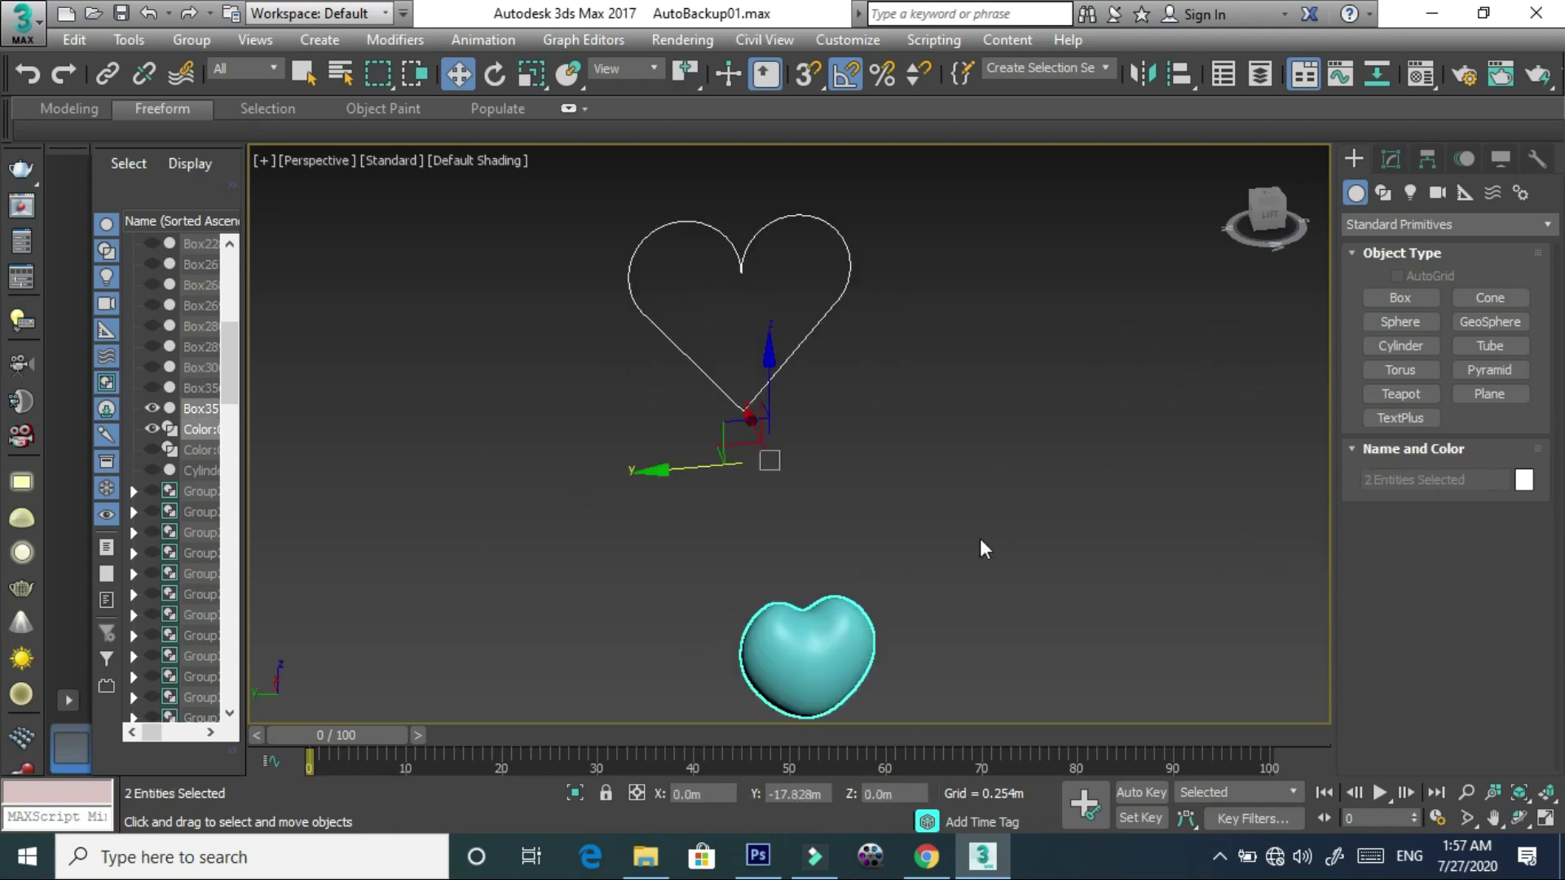
mouse_move(931, 534)
alt+middle_down()
mouse_move(926, 492)
mouse_move(943, 548)
alt+middle_up()
- With 3D Snaps on, snap the teal balloon to the outline's midpoint
click(872, 603)
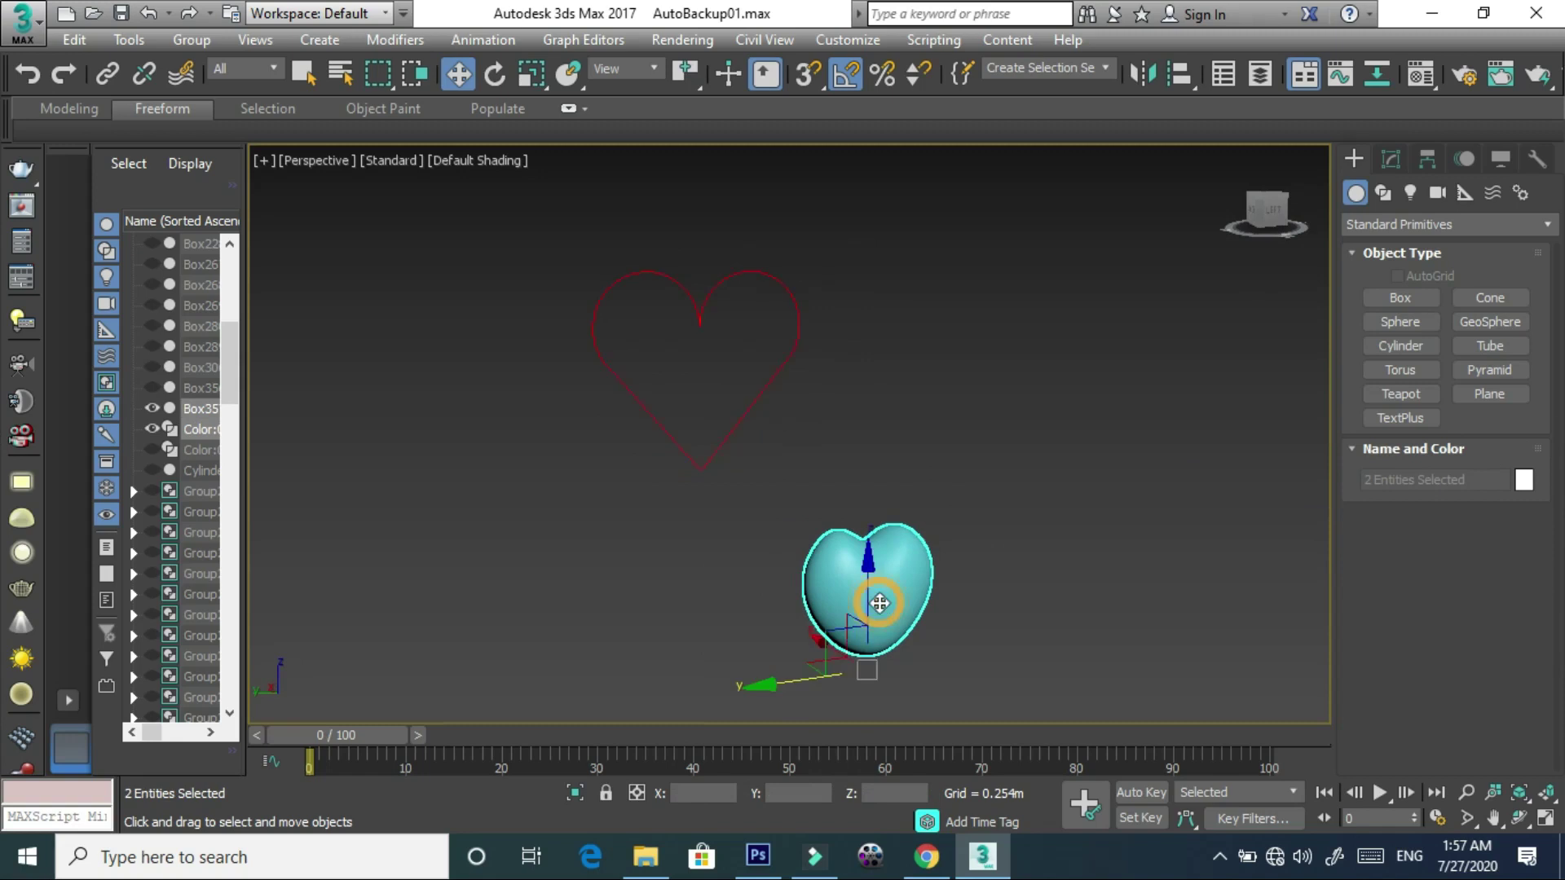
drag(840, 636, 559, 386)
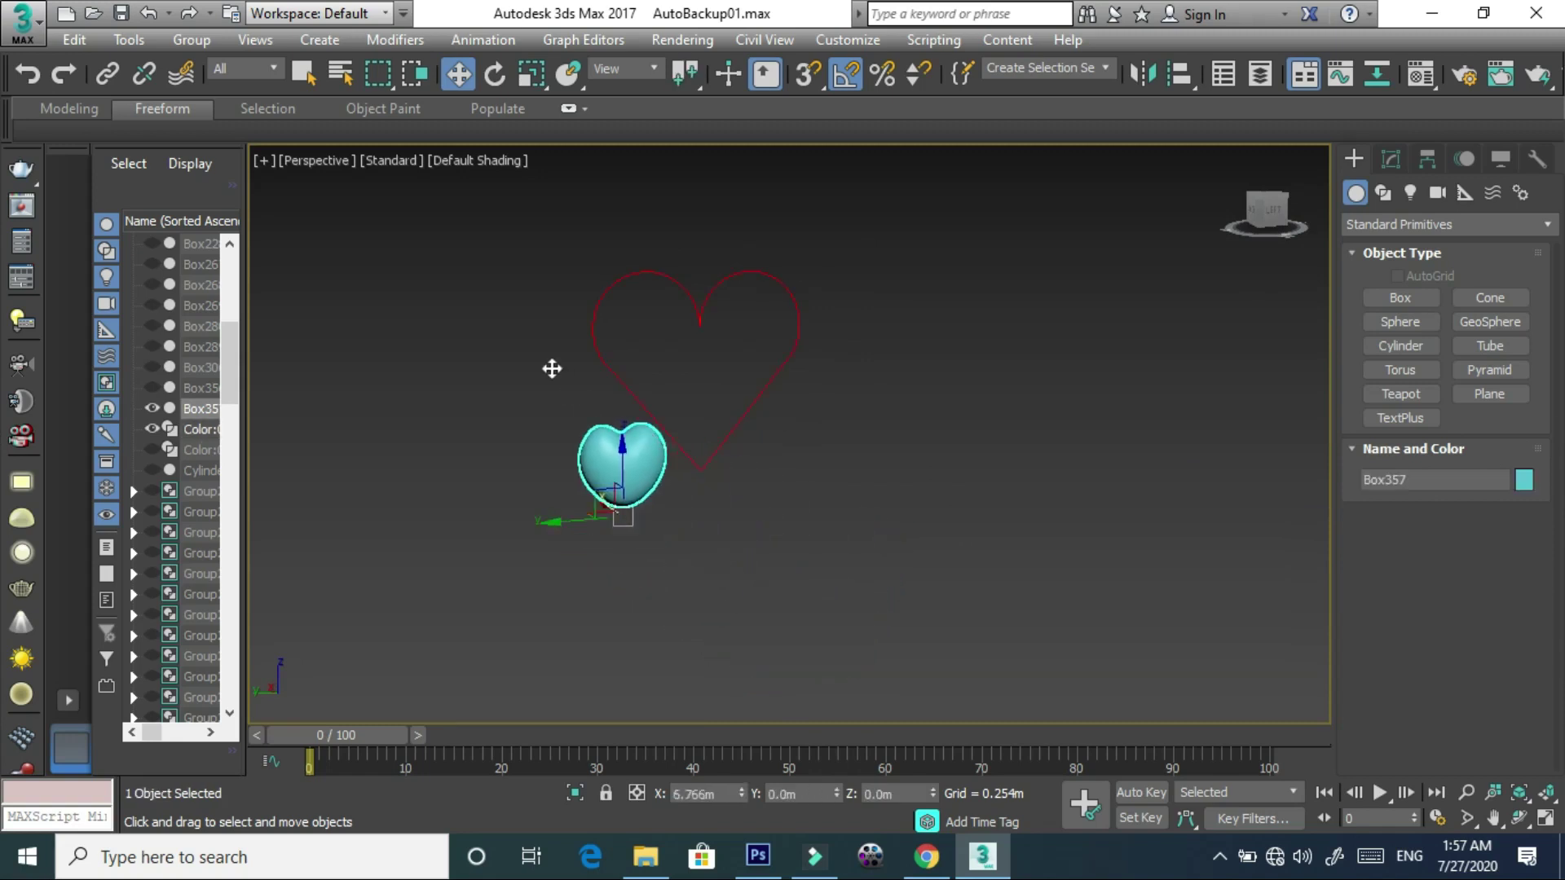
mouse_move(560, 386)
alt+middle_down()
mouse_move(709, 531)
mouse_move(699, 494)
alt+middle_up()
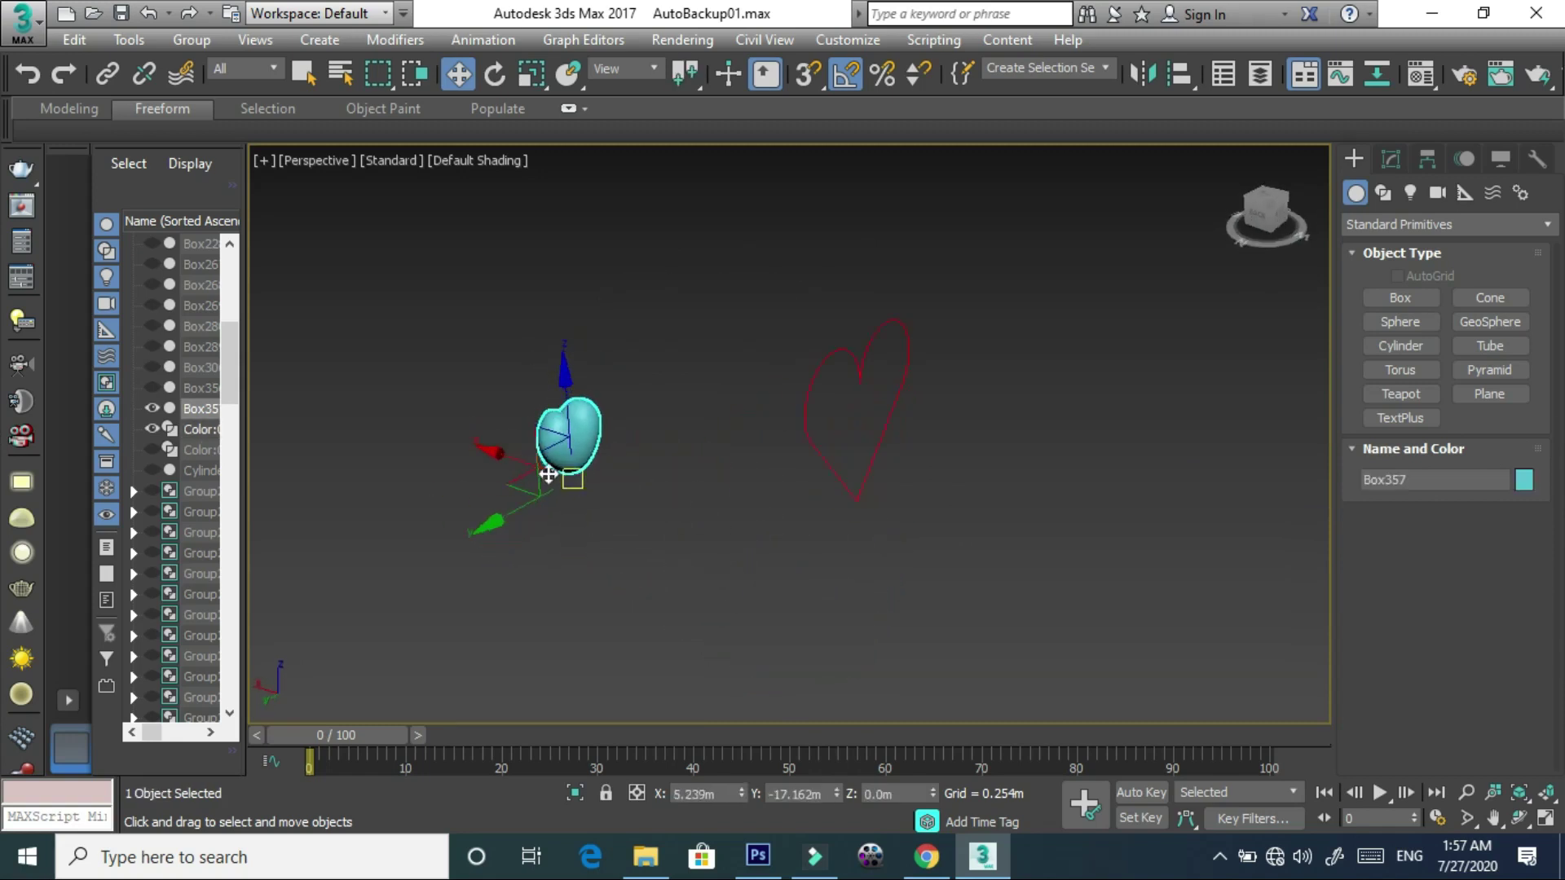
click(808, 74)
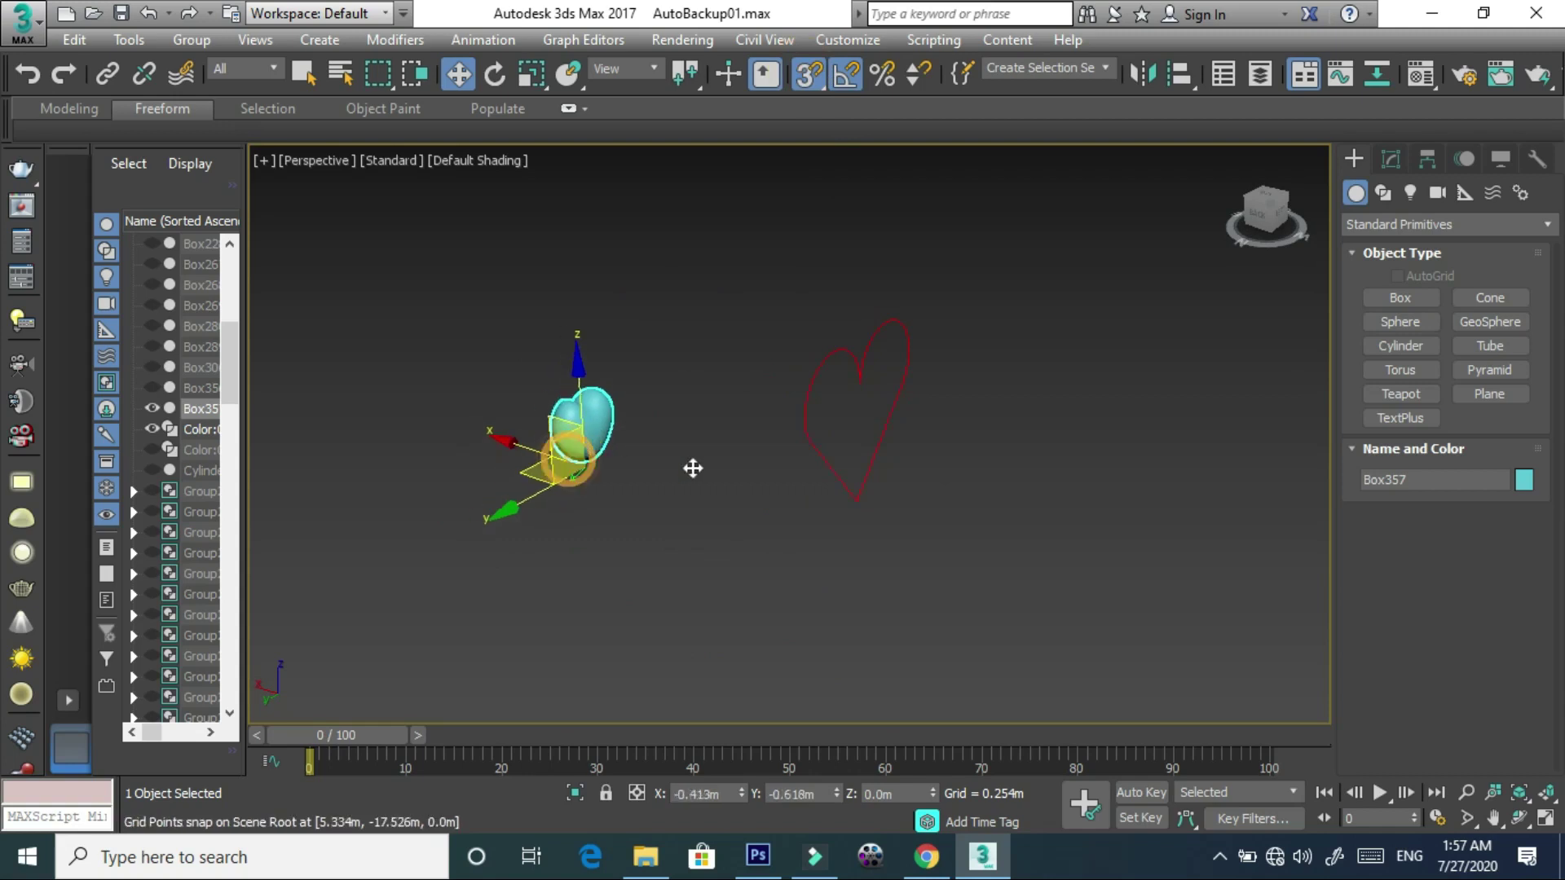
drag(559, 475, 826, 469)
alt+middle_drag(826, 469, 681, 415)
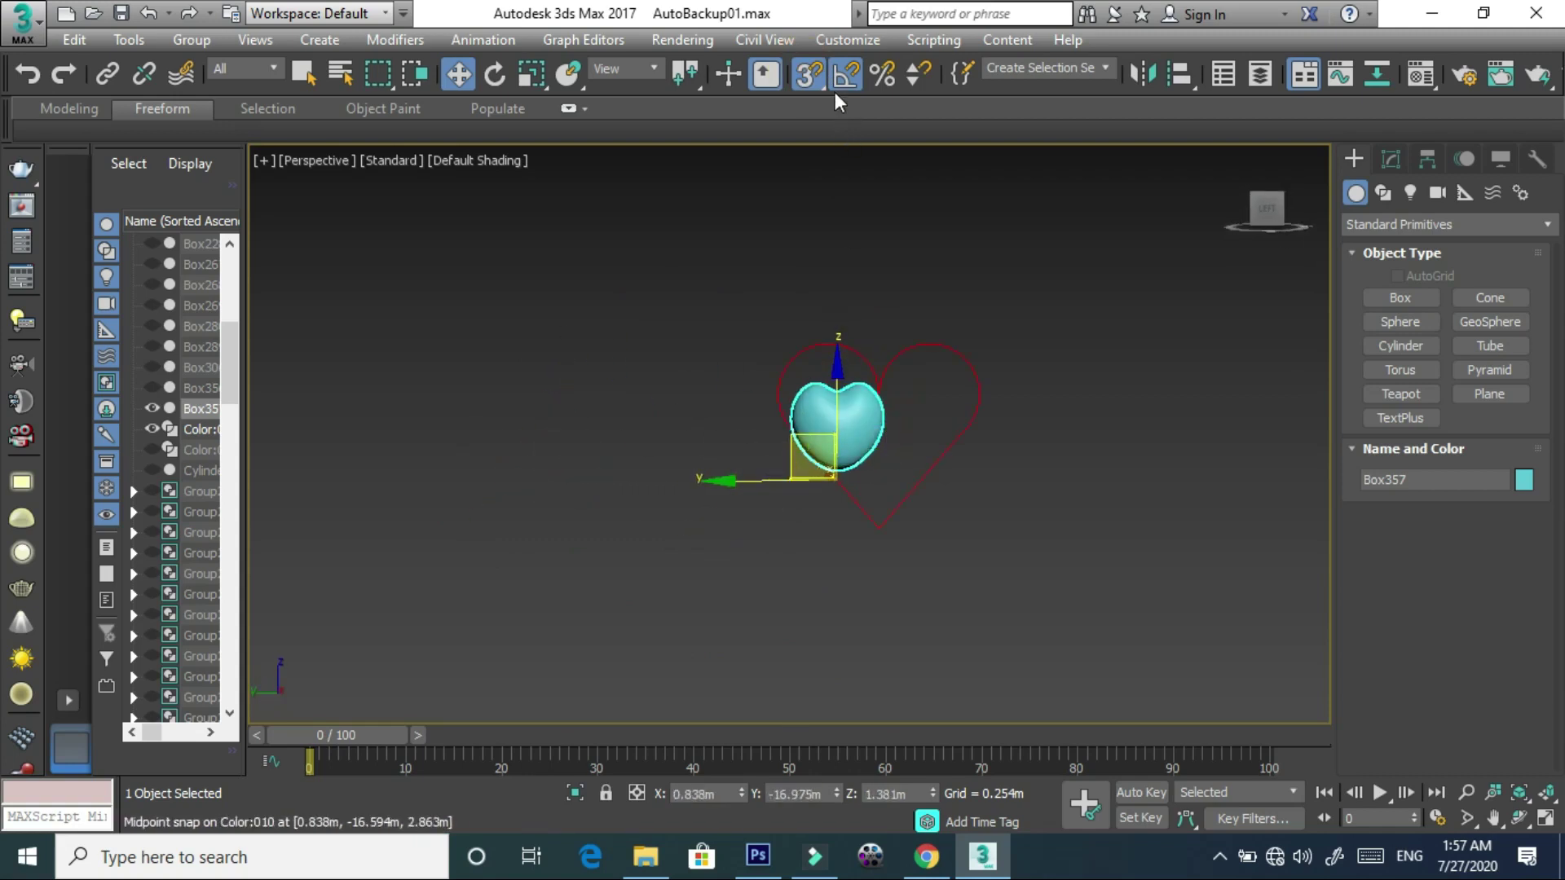
- Turn off 3D Snaps and scale the teal balloon down to about 37.8%
click(808, 74)
scroll(849, 418, up, 3)
right_click(823, 463)
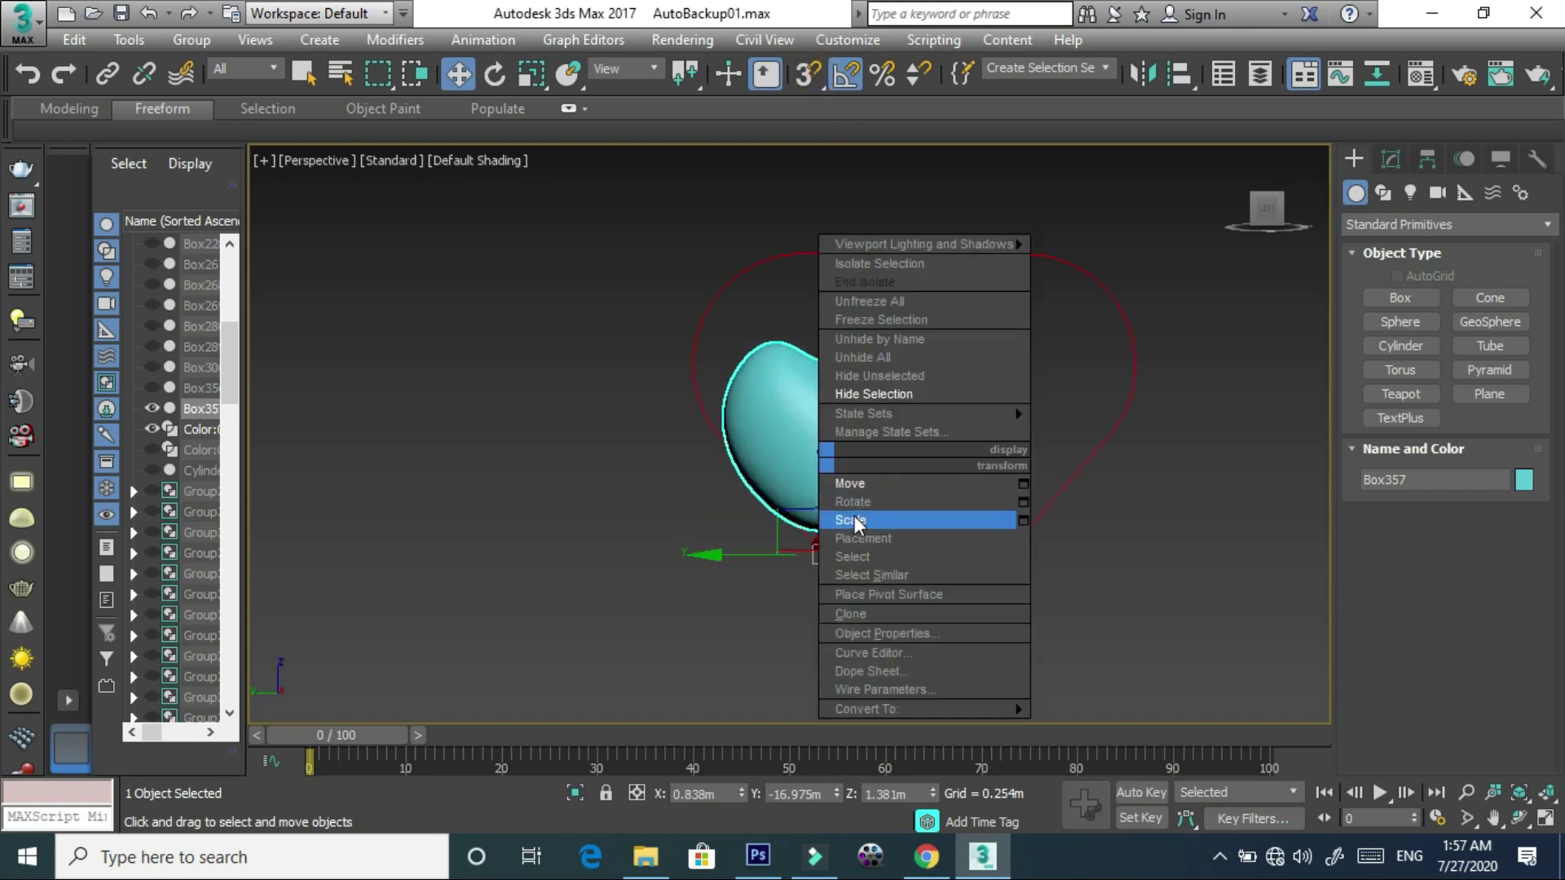
click(850, 520)
drag(815, 550, 840, 695)
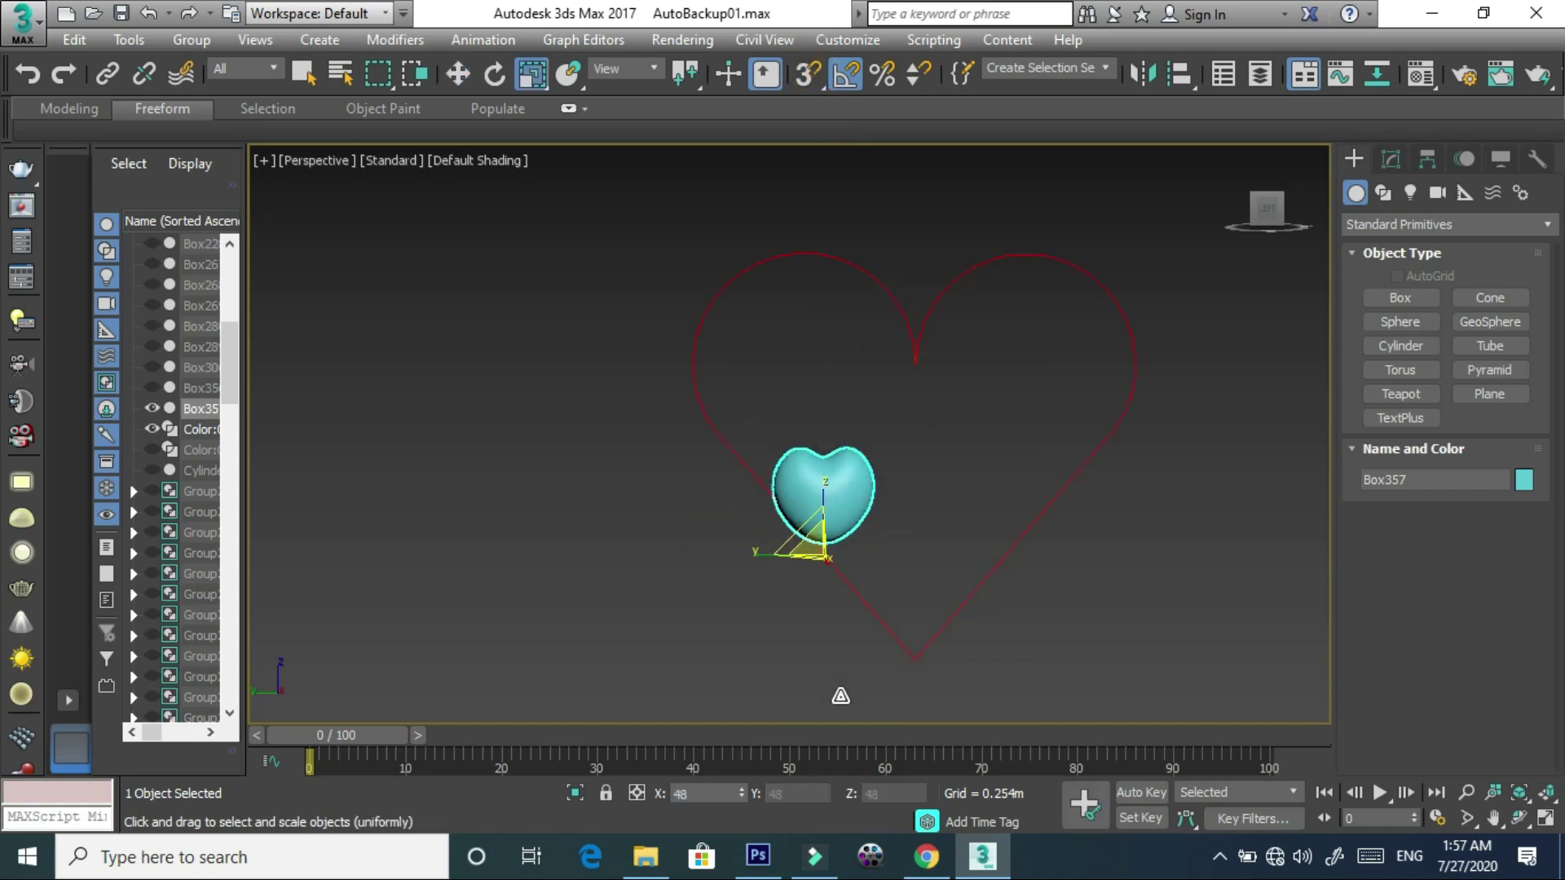
drag(813, 530, 827, 515)
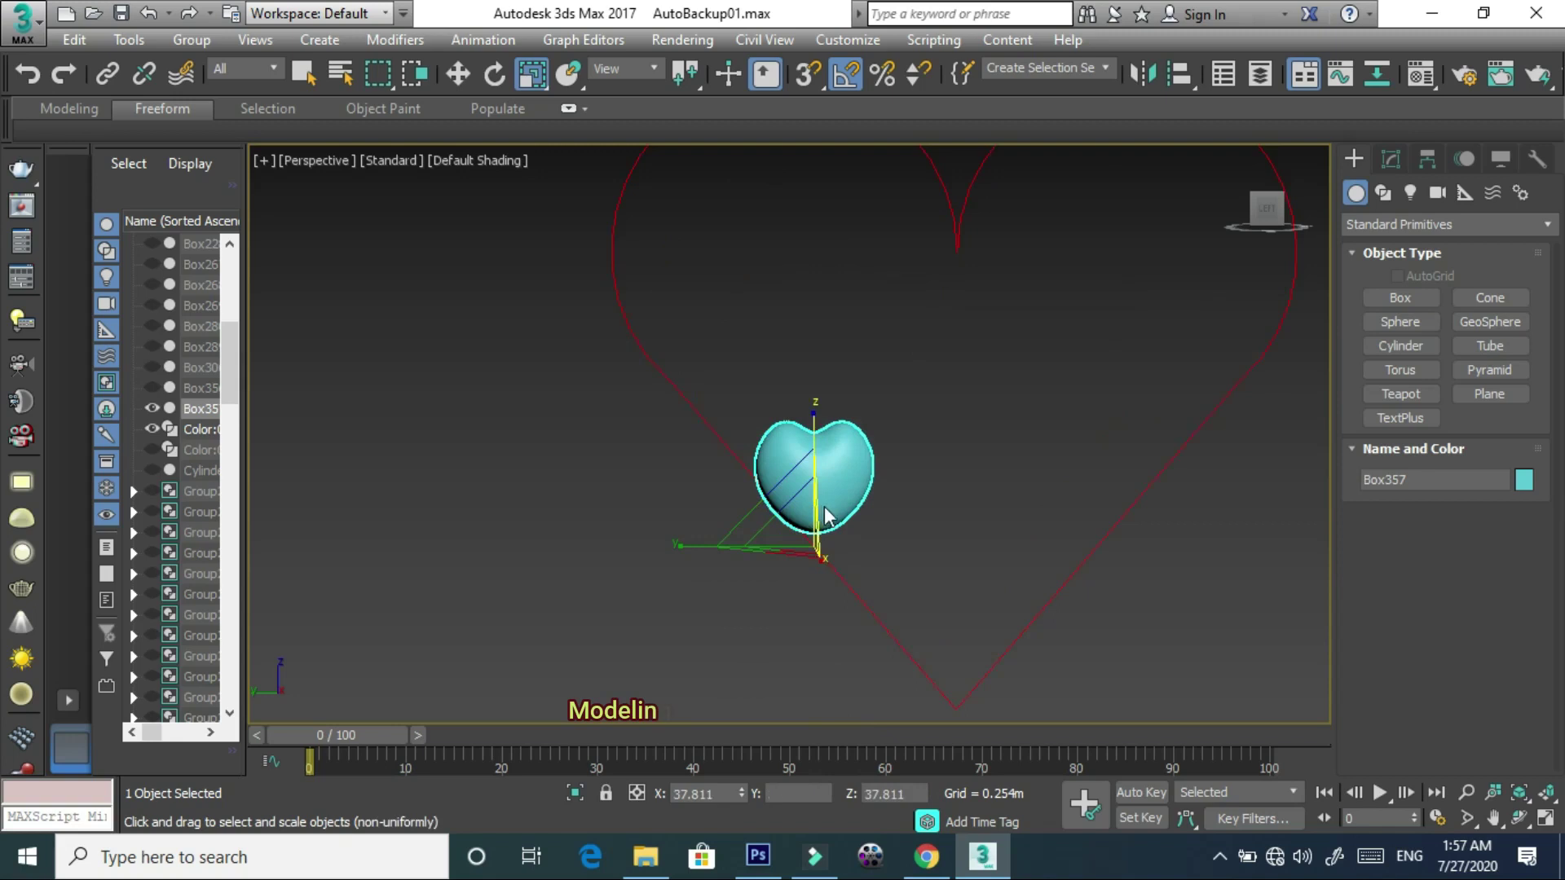
- Move the shrunken balloon left along Y, just beside the heart outline
key(w)
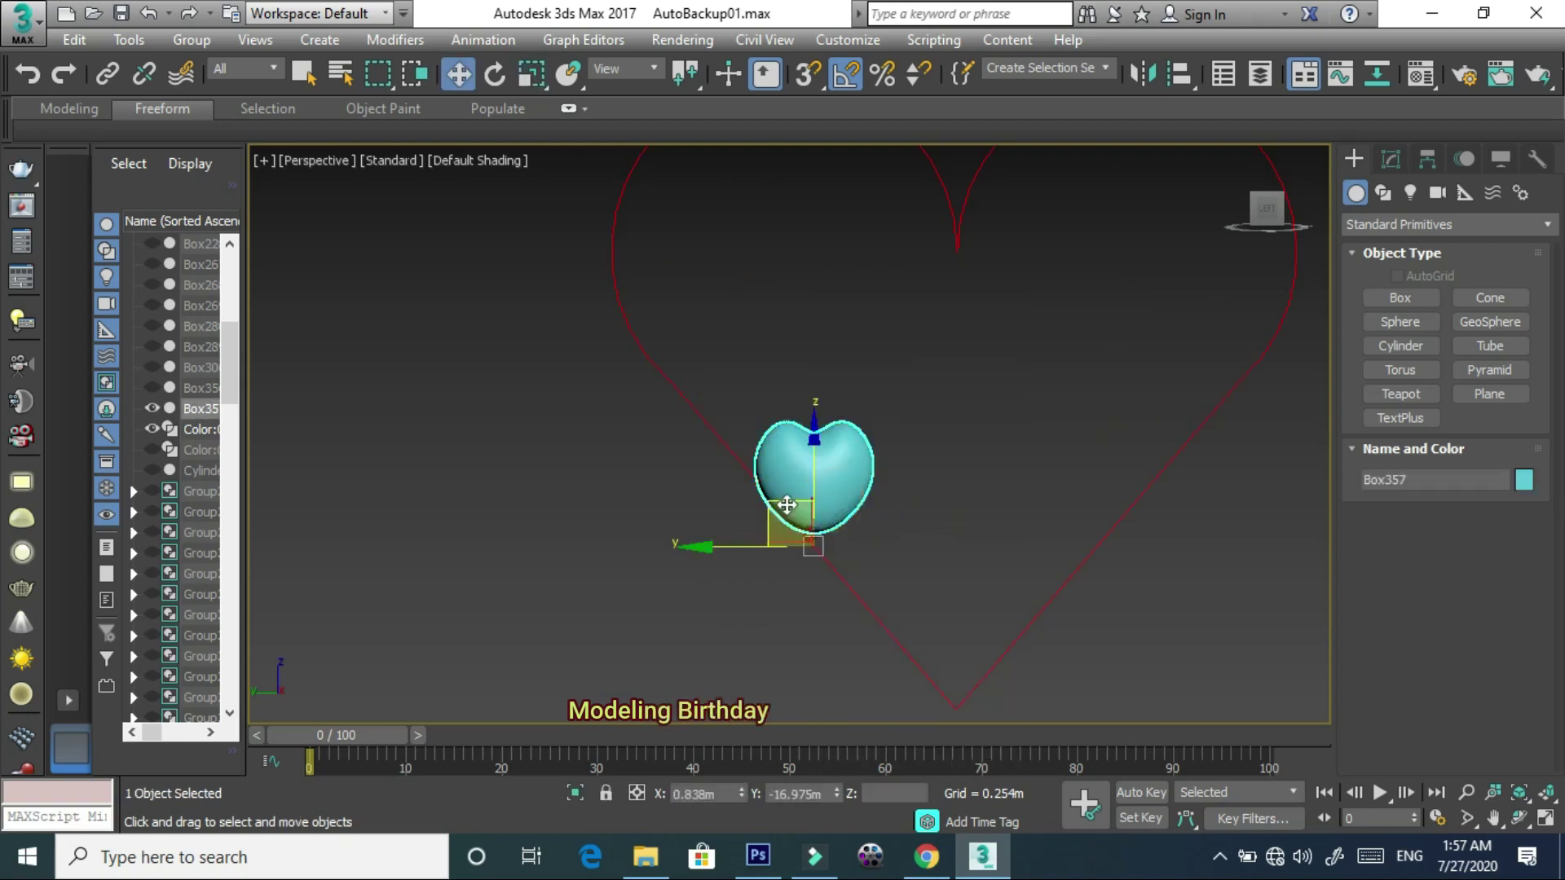
scroll(786, 505, down, 4)
drag(760, 517, 646, 524)
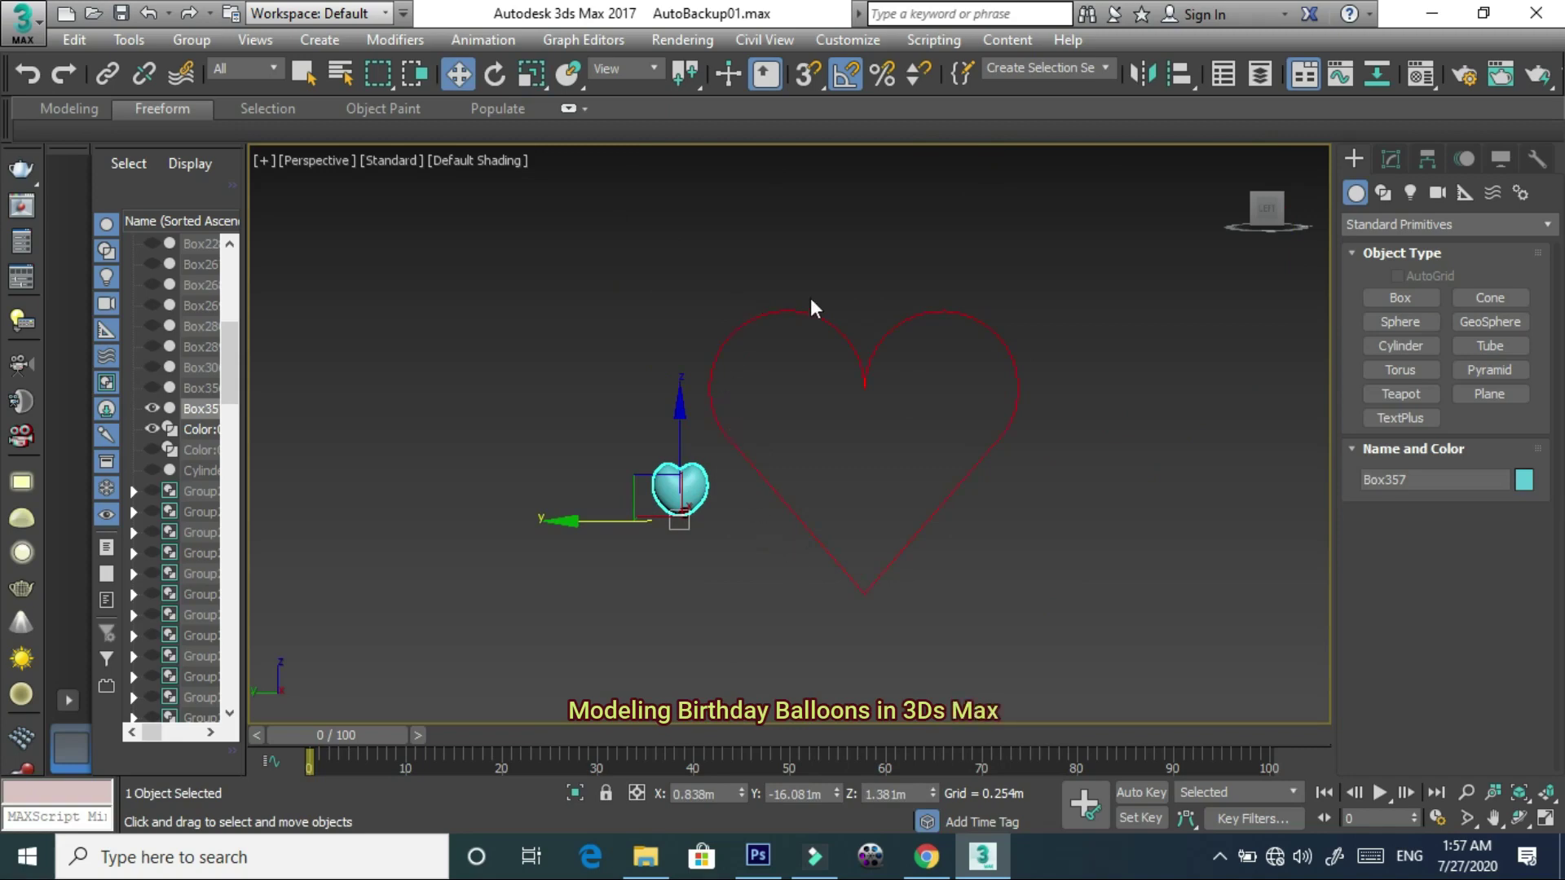
mouse_move(730, 521)
alt+middle_down()
mouse_move(780, 548)
mouse_move(717, 504)
alt+middle_up()
scroll(718, 504, up, 2)
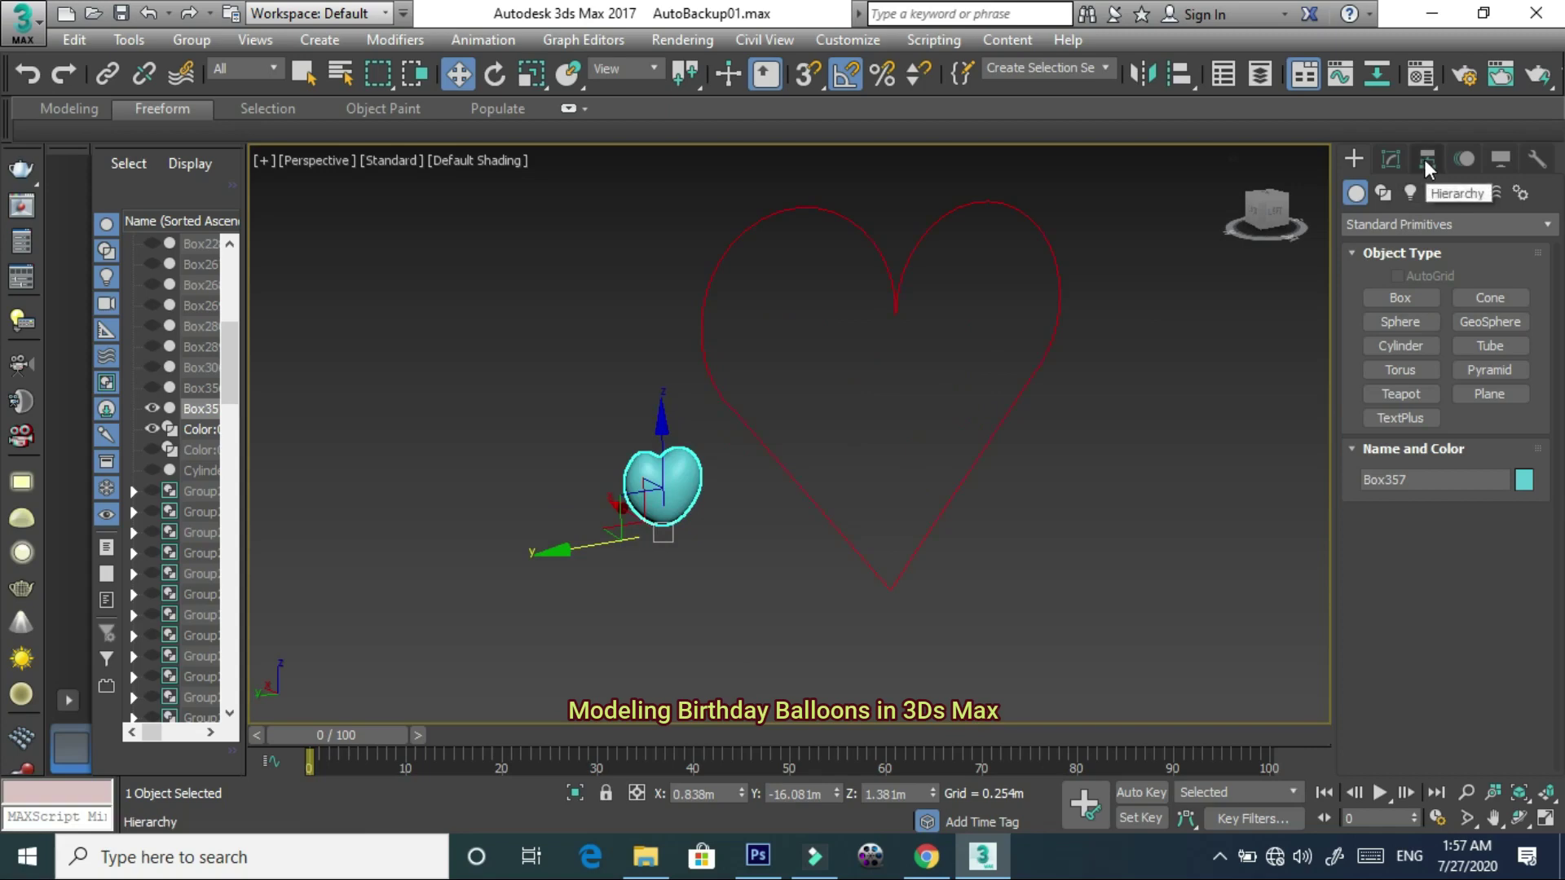
click(1468, 160)
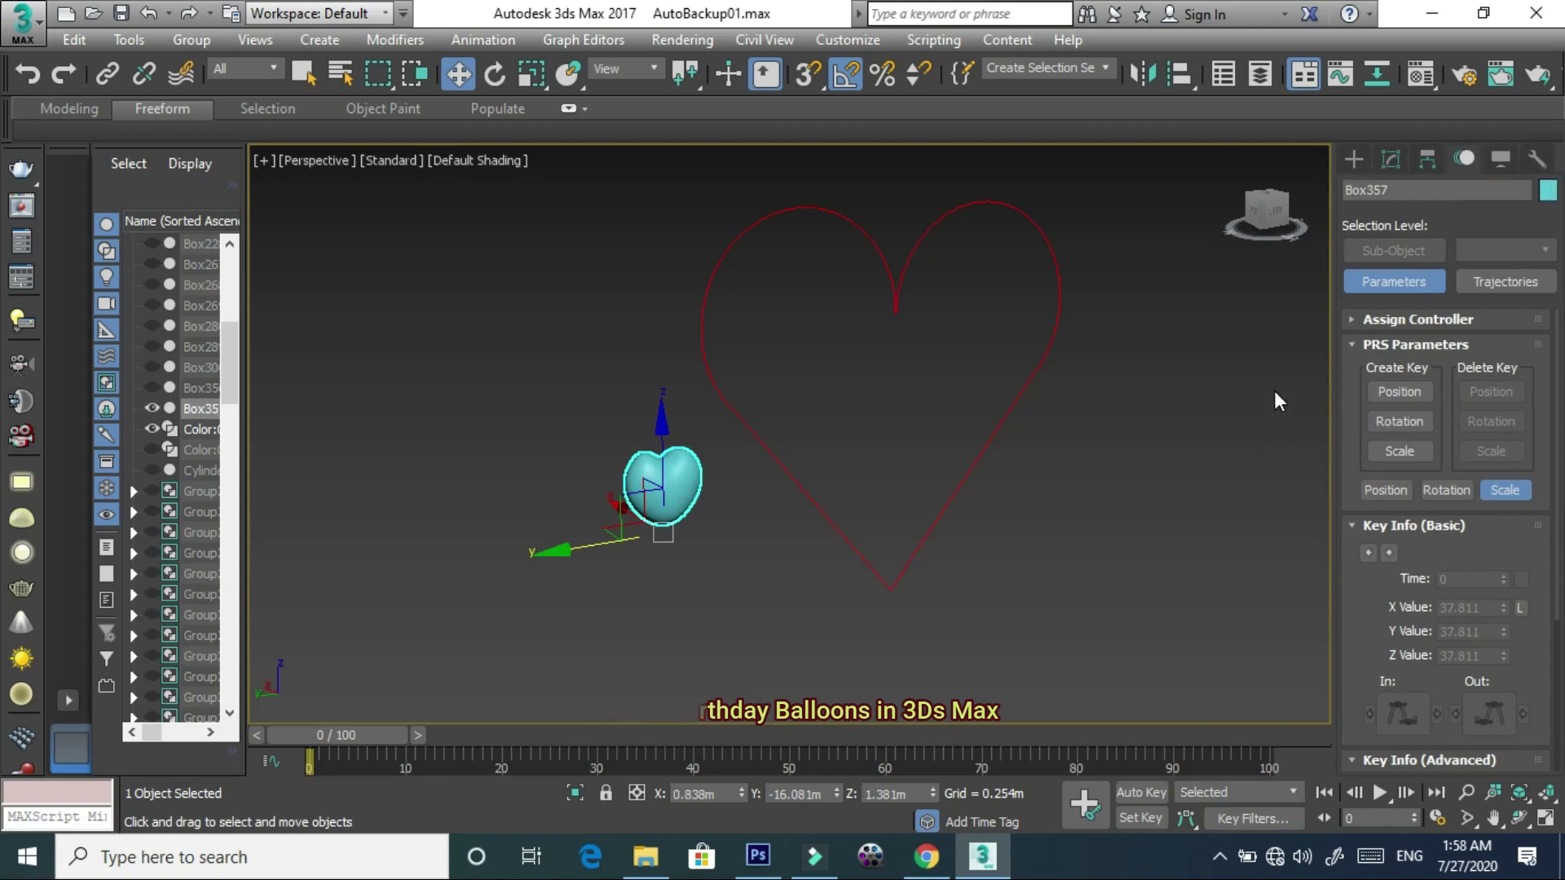
click(1354, 159)
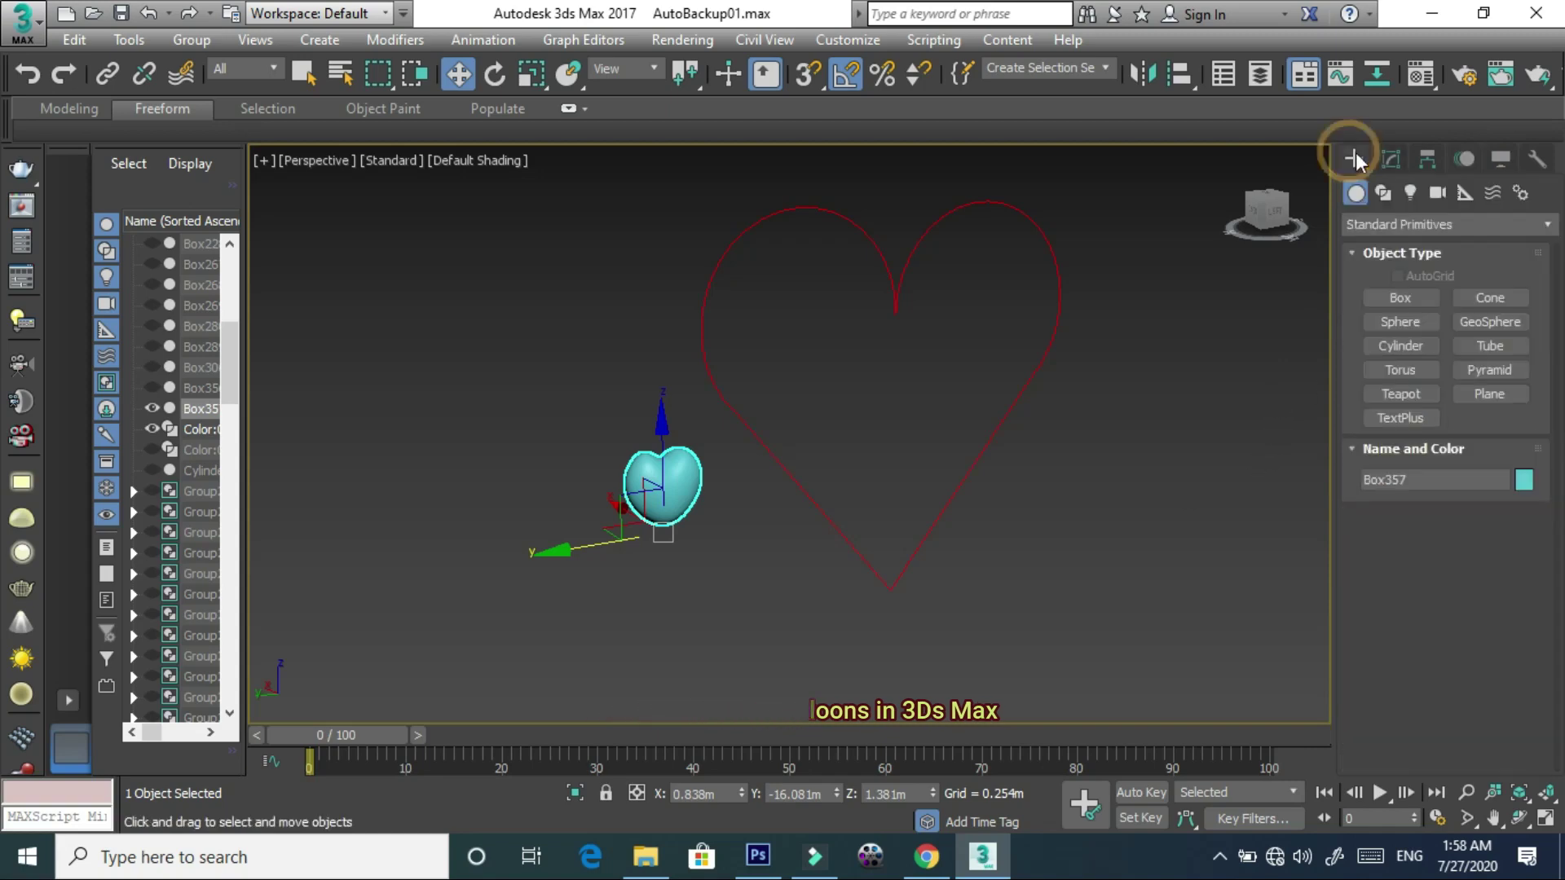
middle_drag(691, 509, 797, 481)
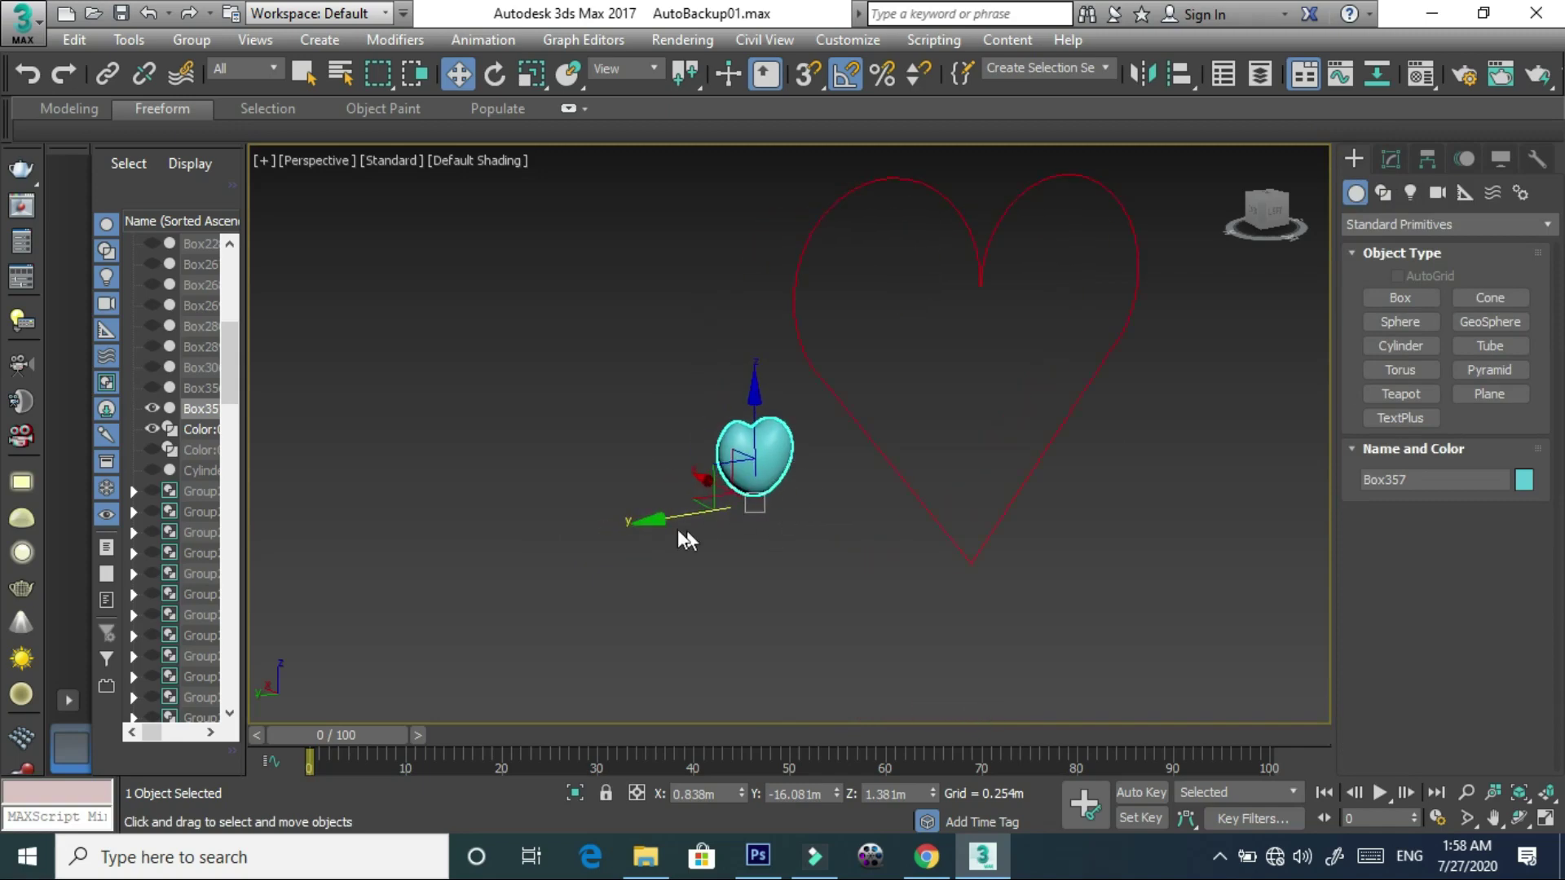
- Shift-clone the teal balloon along Y: one copy, then two more copies
shift+drag(682, 526, 659, 558)
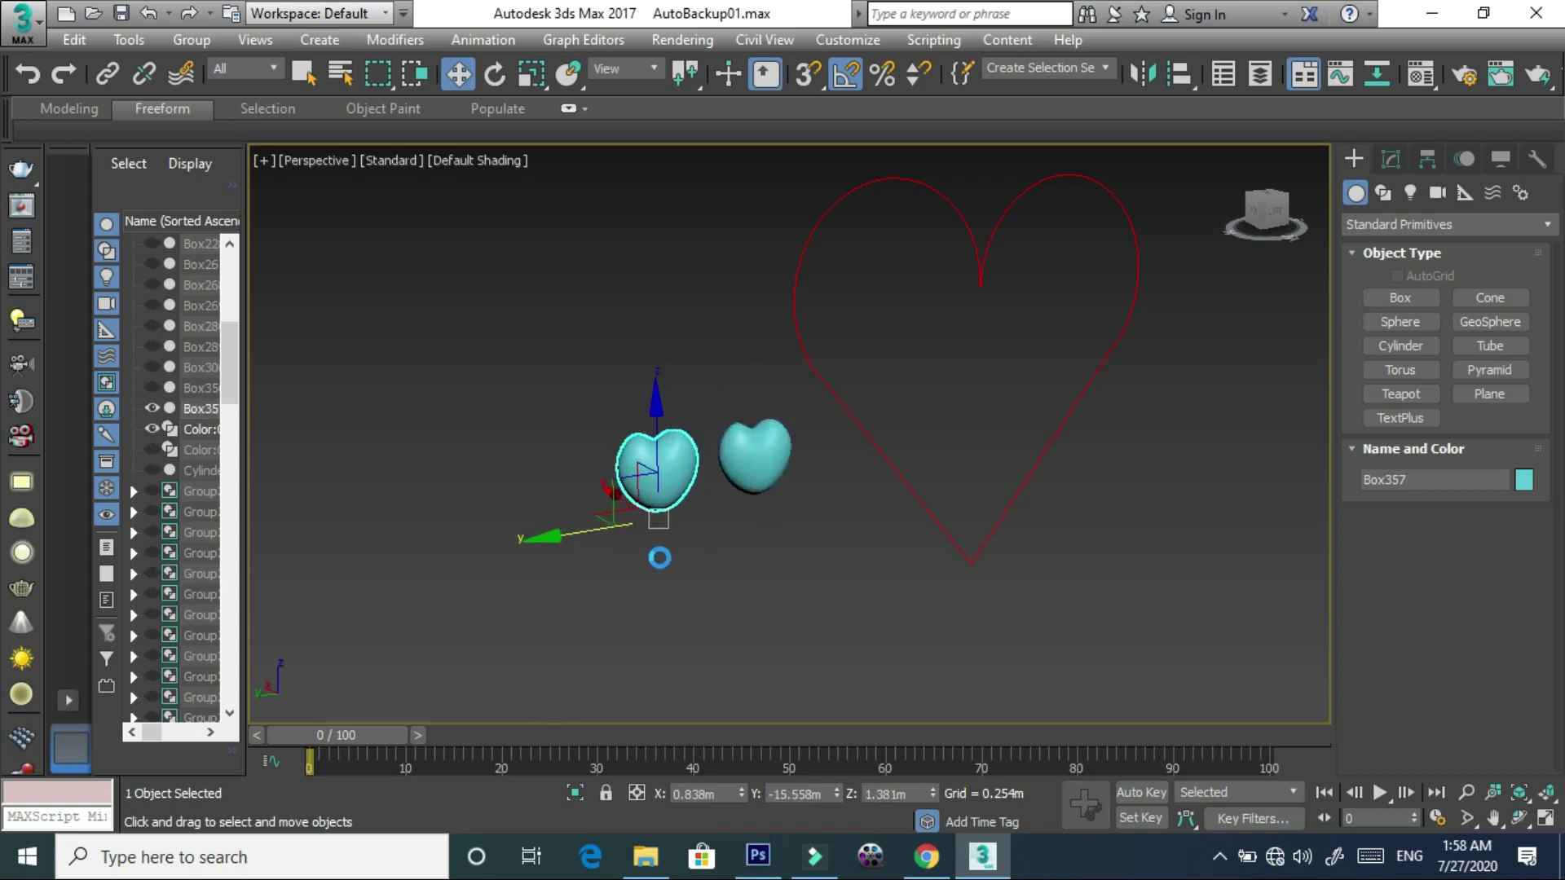
click(781, 524)
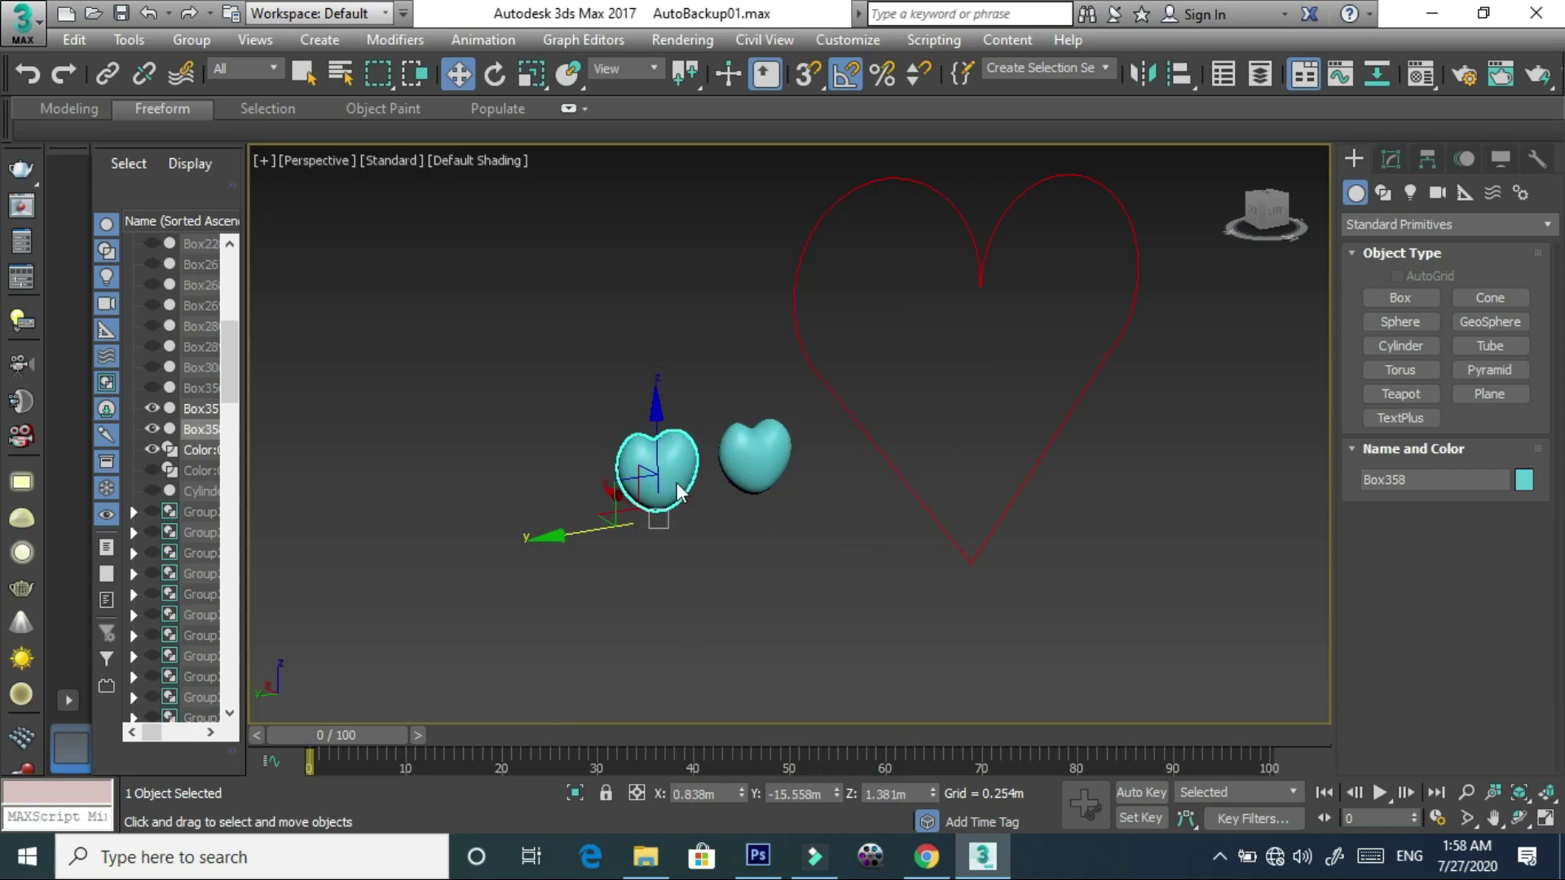
shift+drag(576, 534, 467, 567)
click(809, 451)
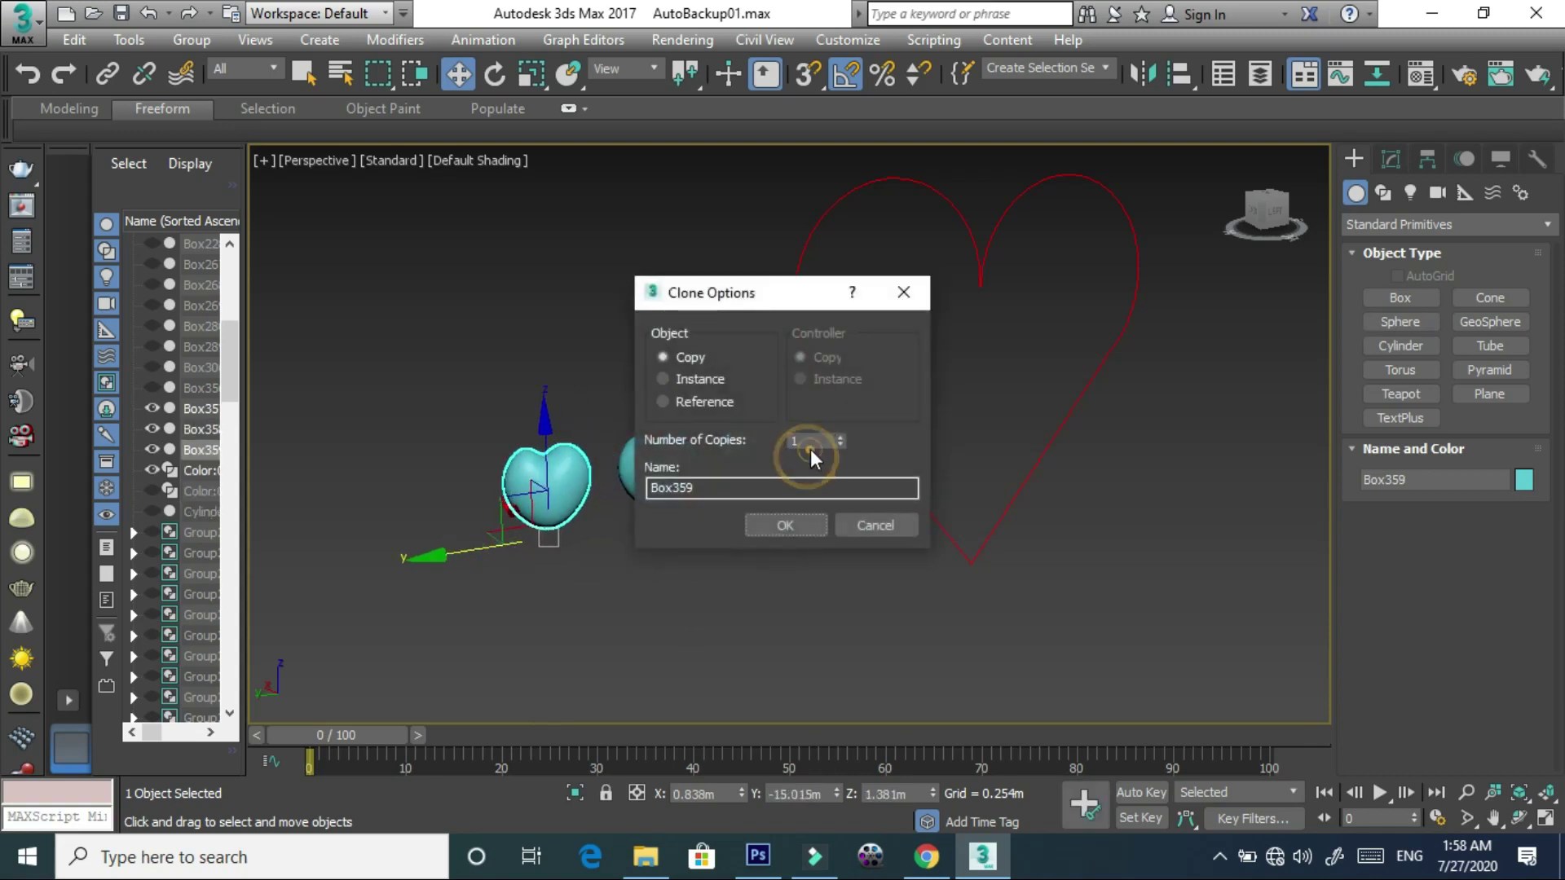
click(785, 525)
middle_drag(685, 494, 728, 493)
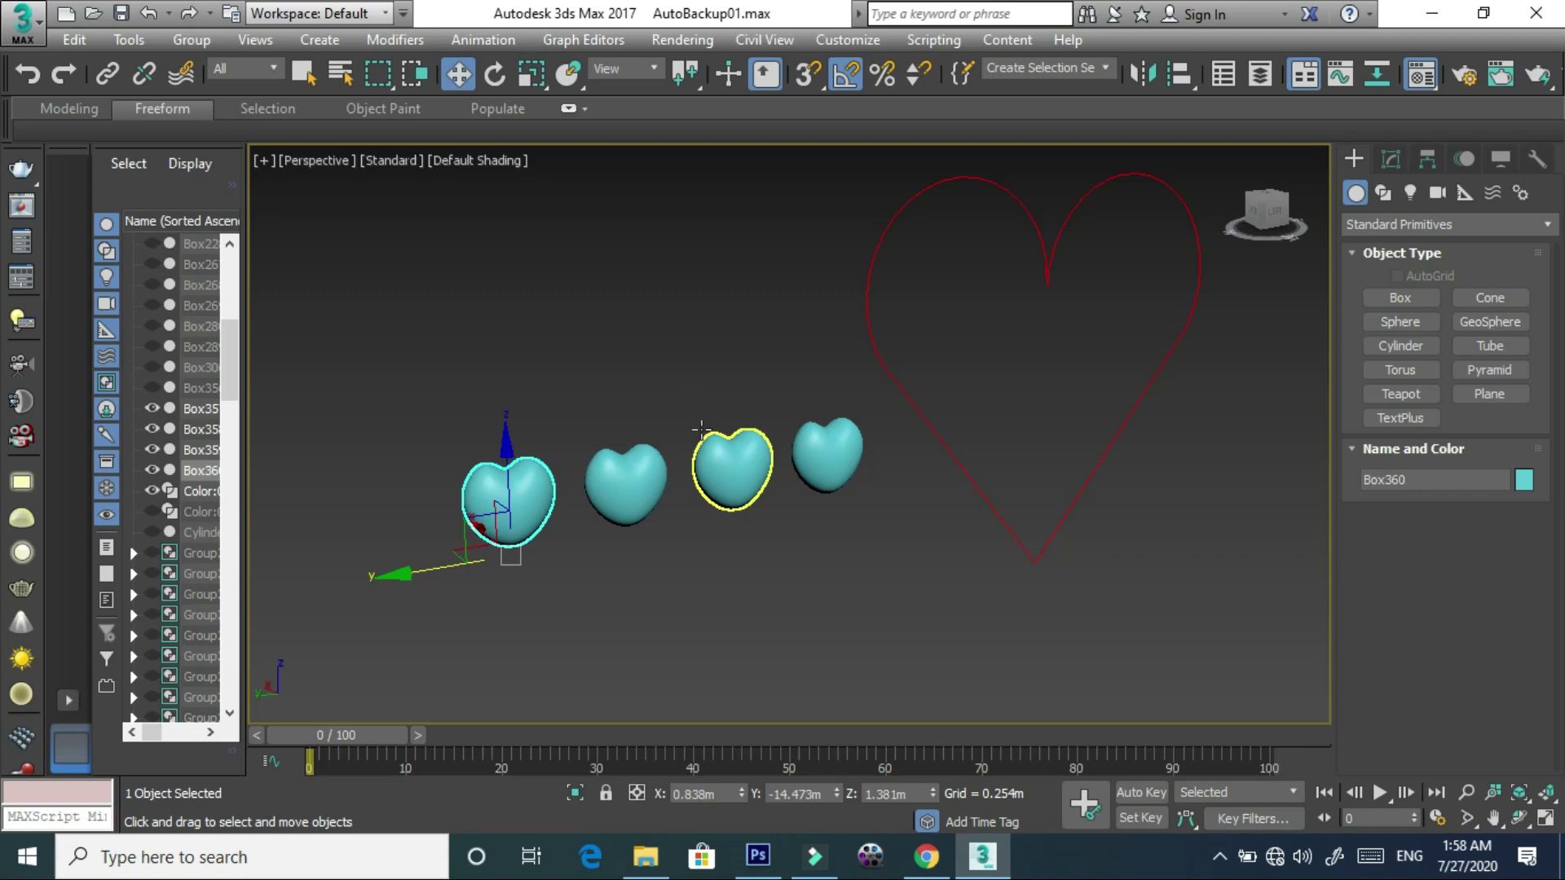
key(m)
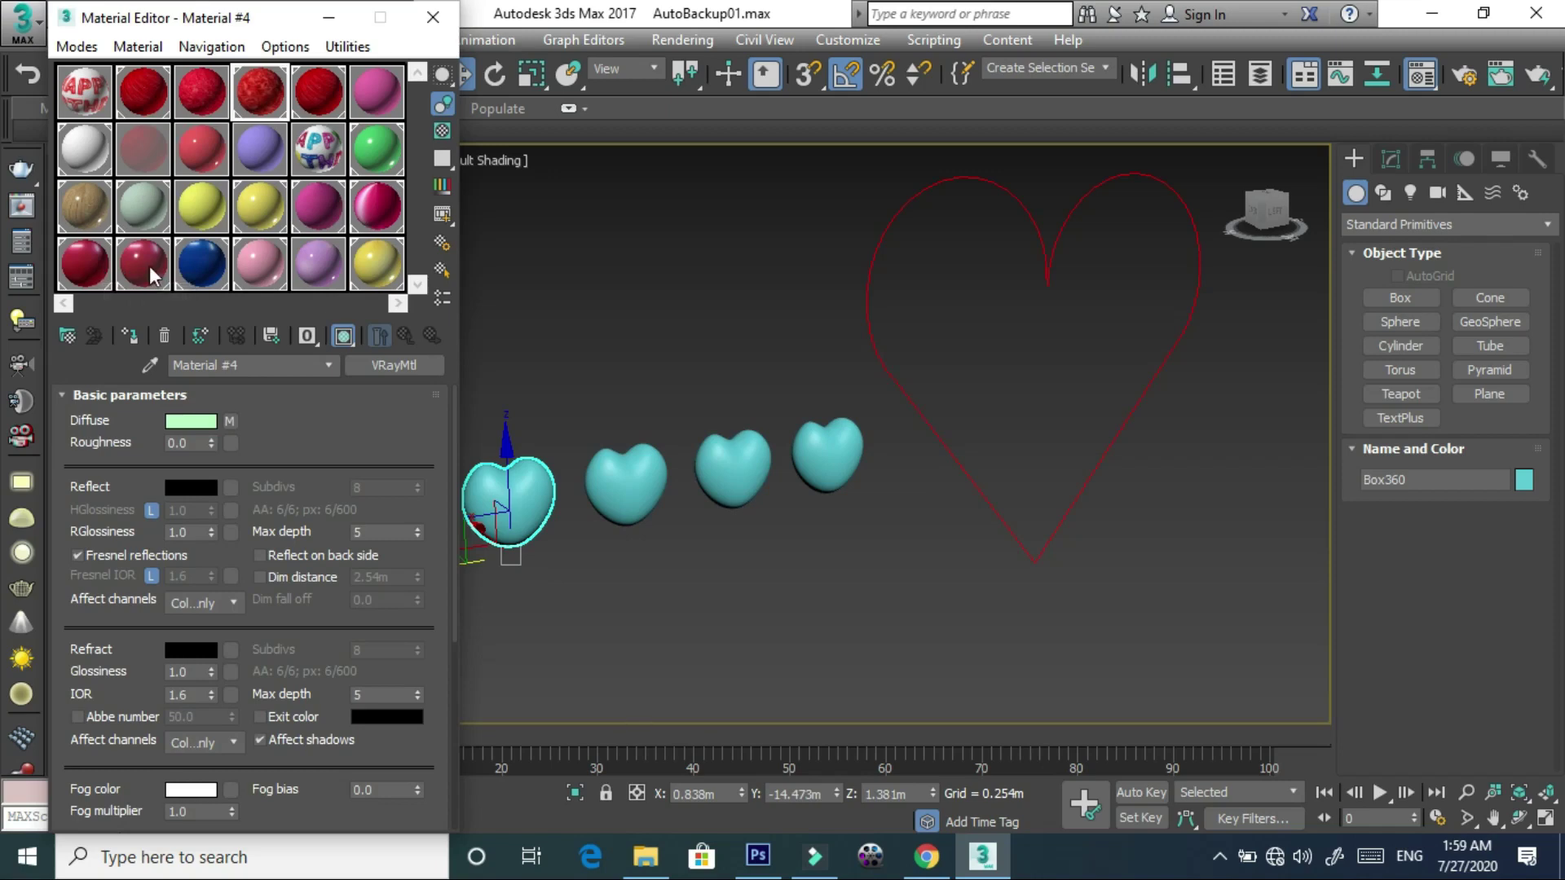
- Drag glossy red Material #4 onto the first heart balloon and zoom in
drag(149, 266, 503, 509)
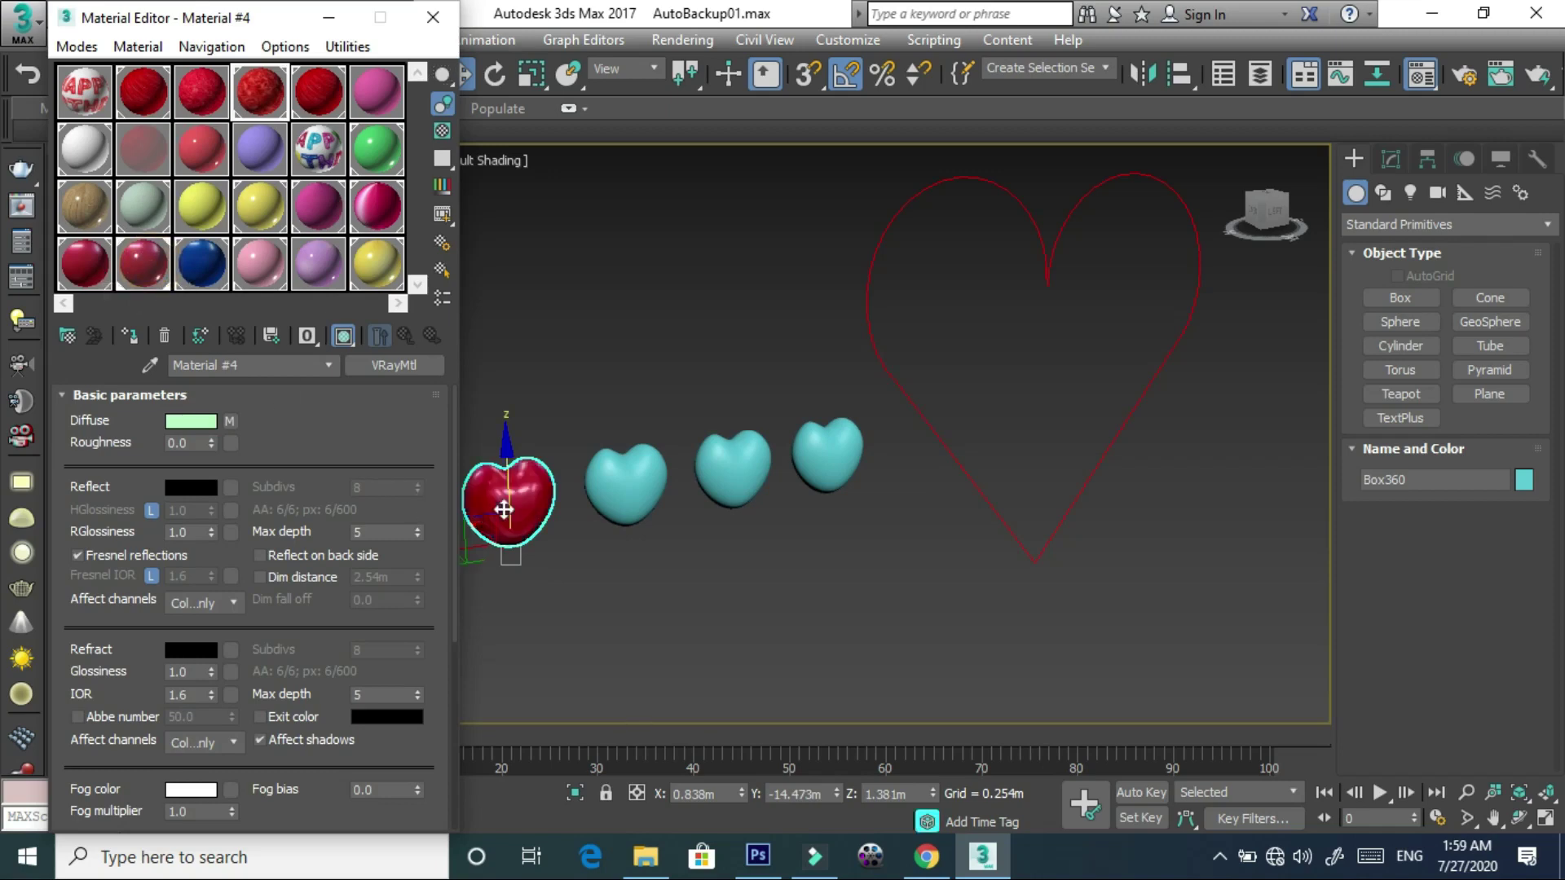
scroll(504, 509, up, 1)
scroll(599, 473, up, 3)
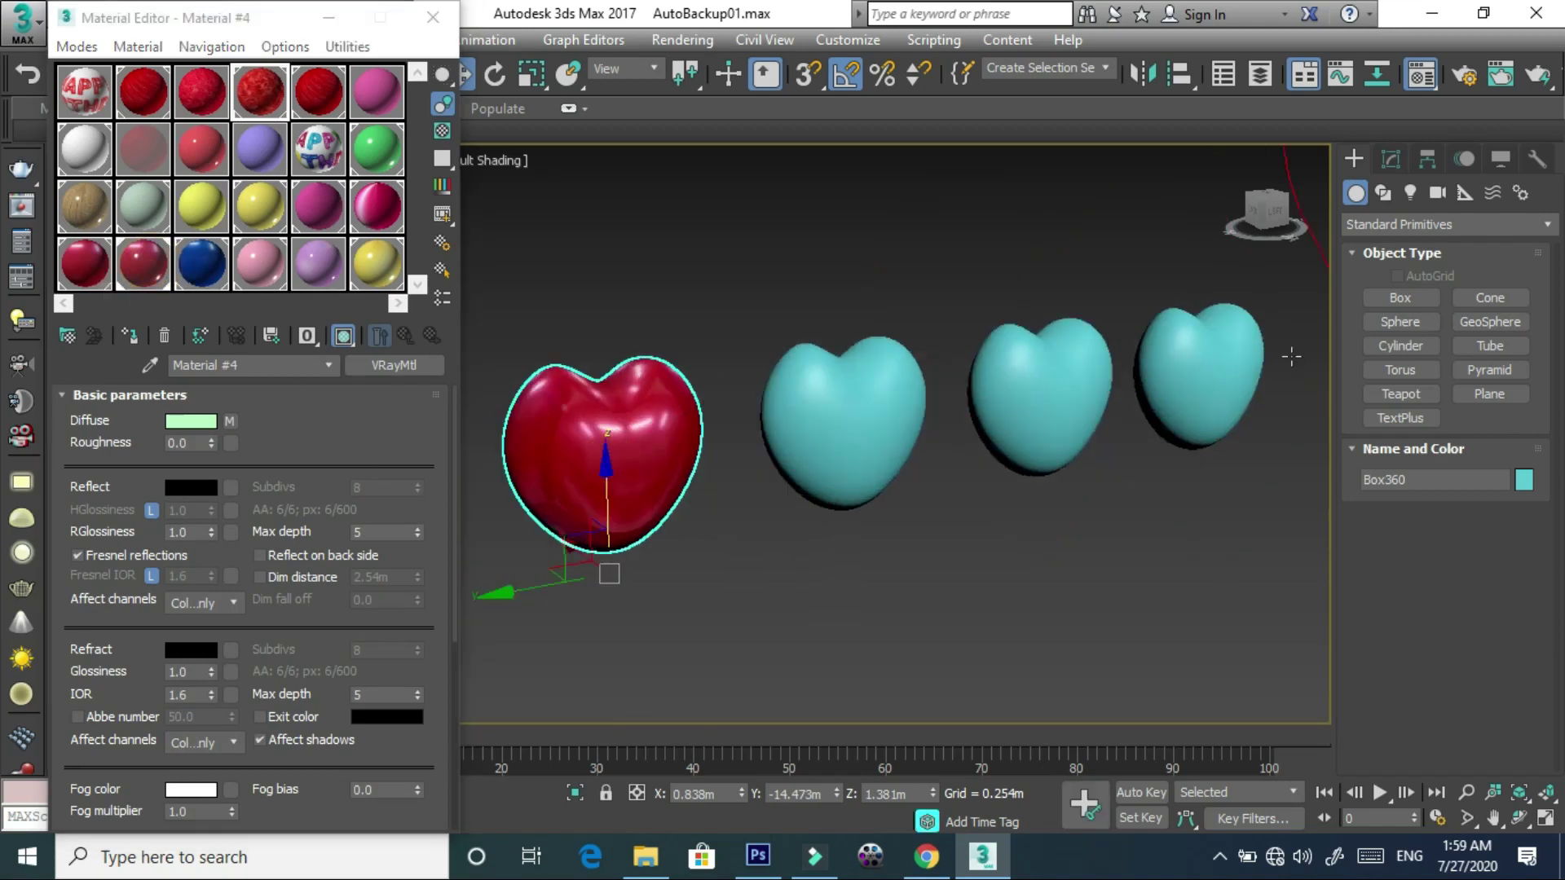
click(1394, 160)
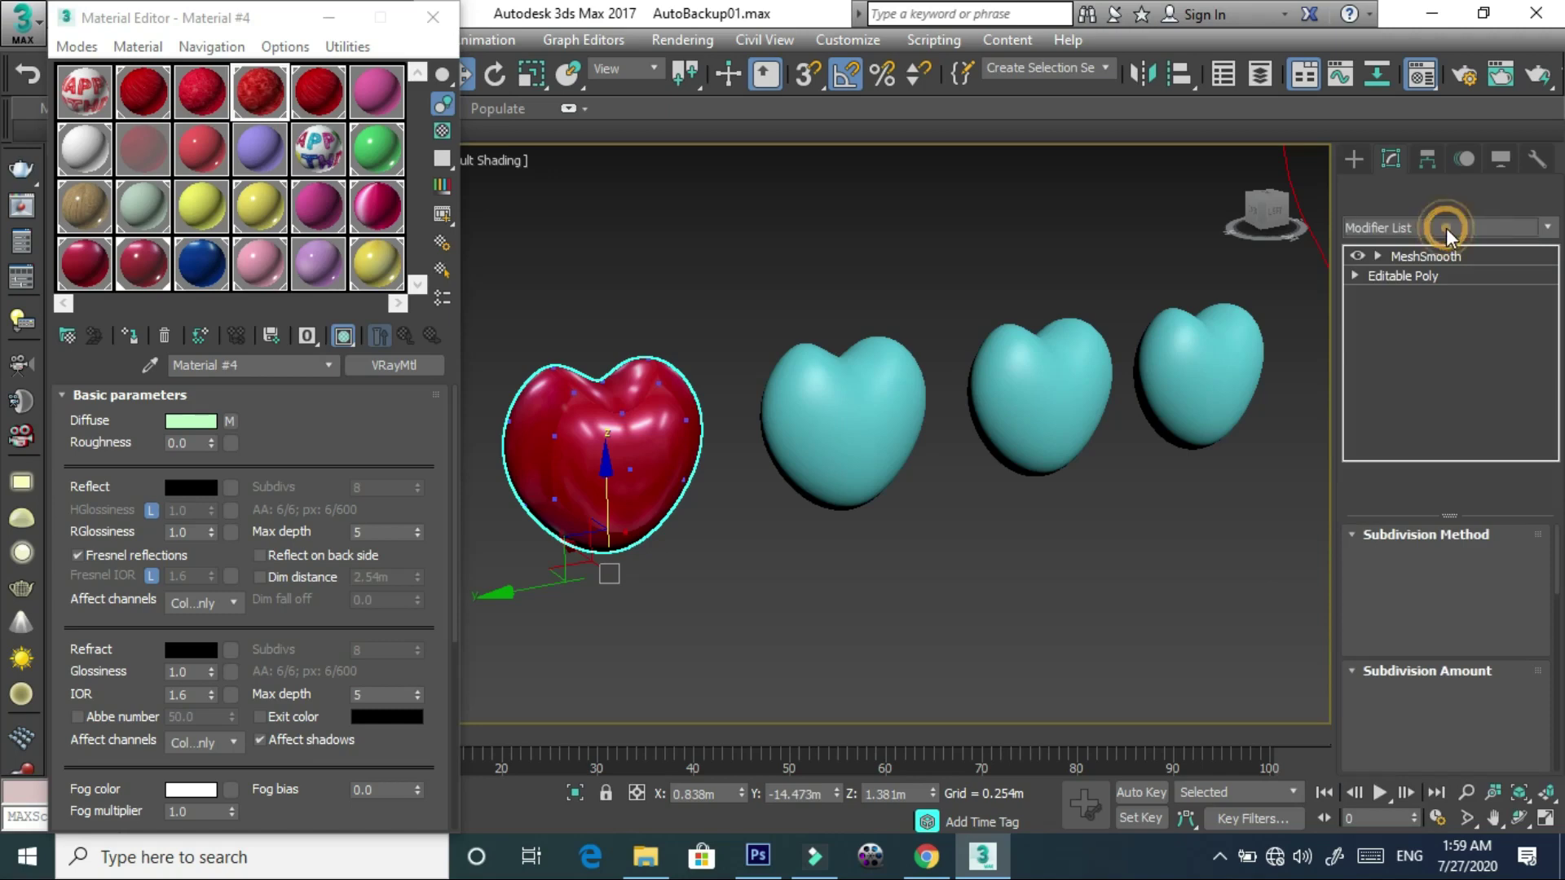
- Add a UVW Map to the red heart, trying cylindrical, face, spherical and box mapping
click(1446, 229)
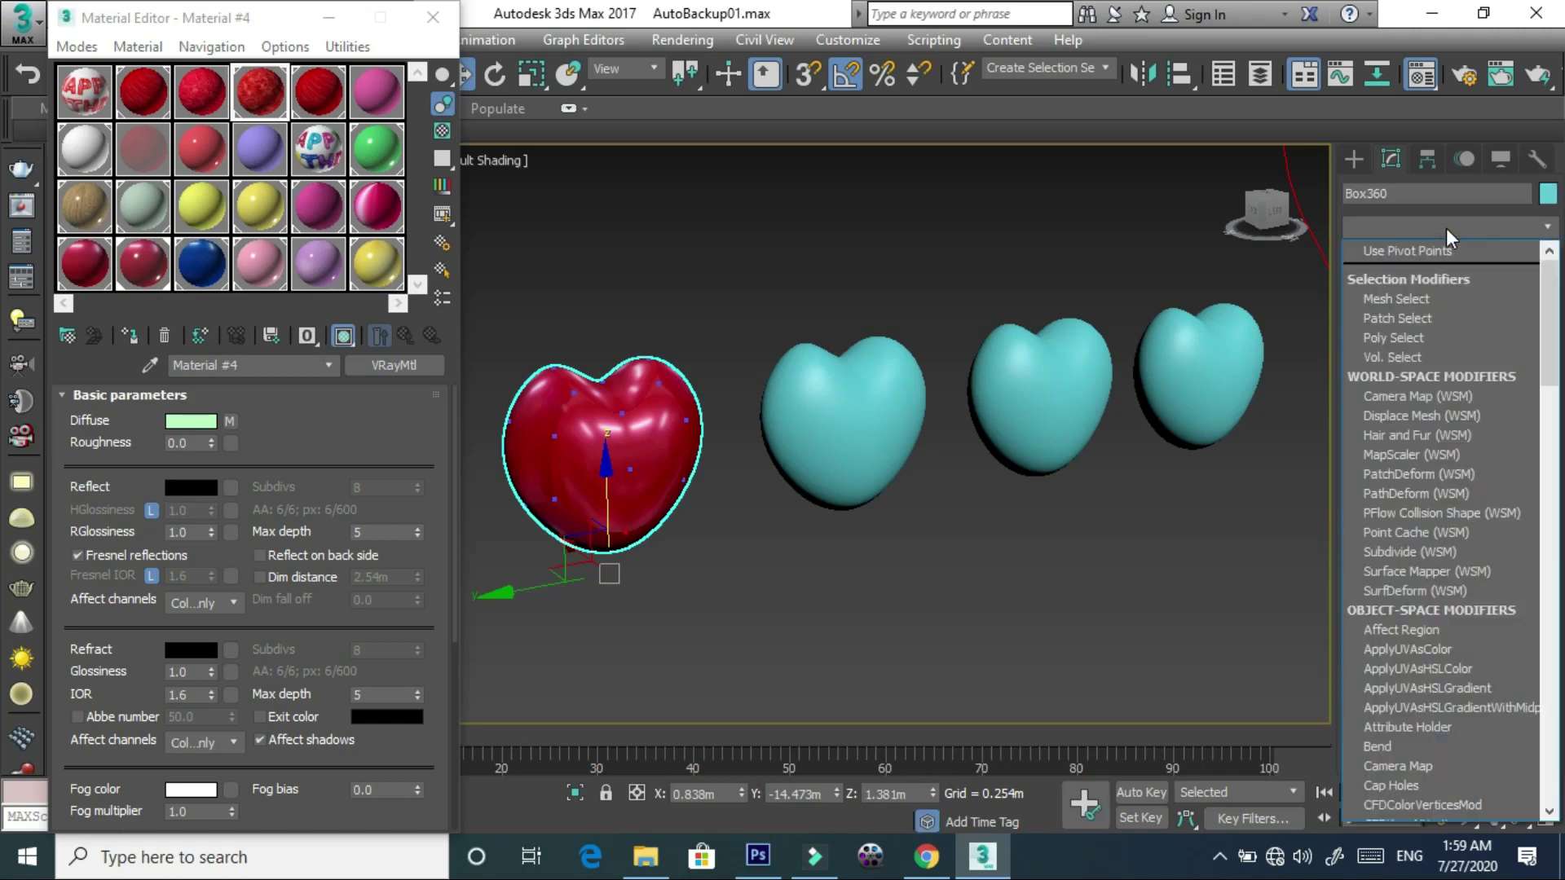
key(u)
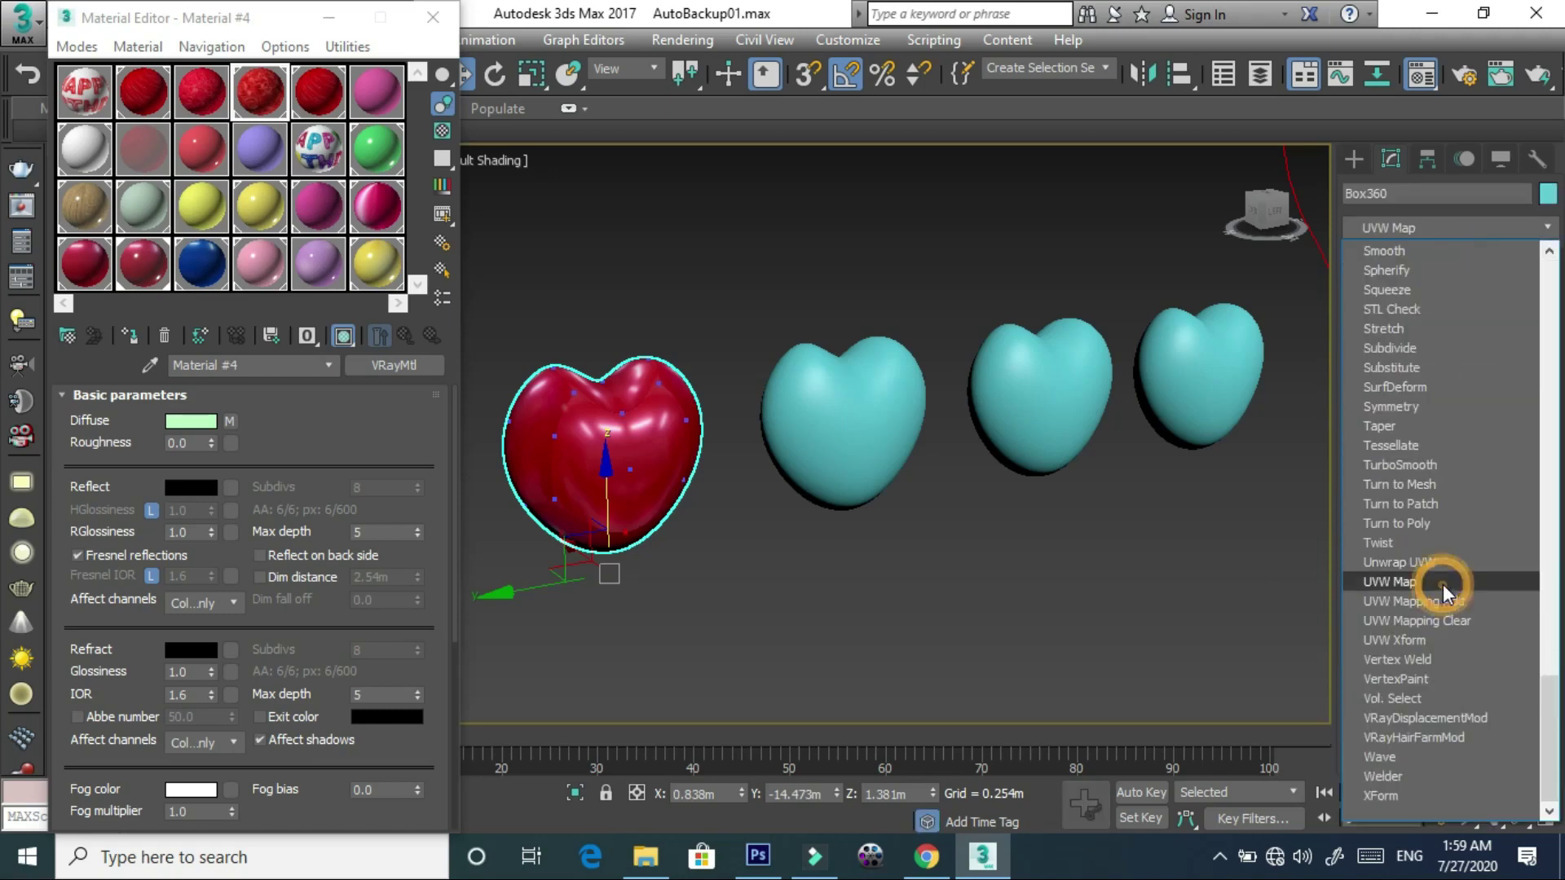
click(1443, 584)
click(1432, 602)
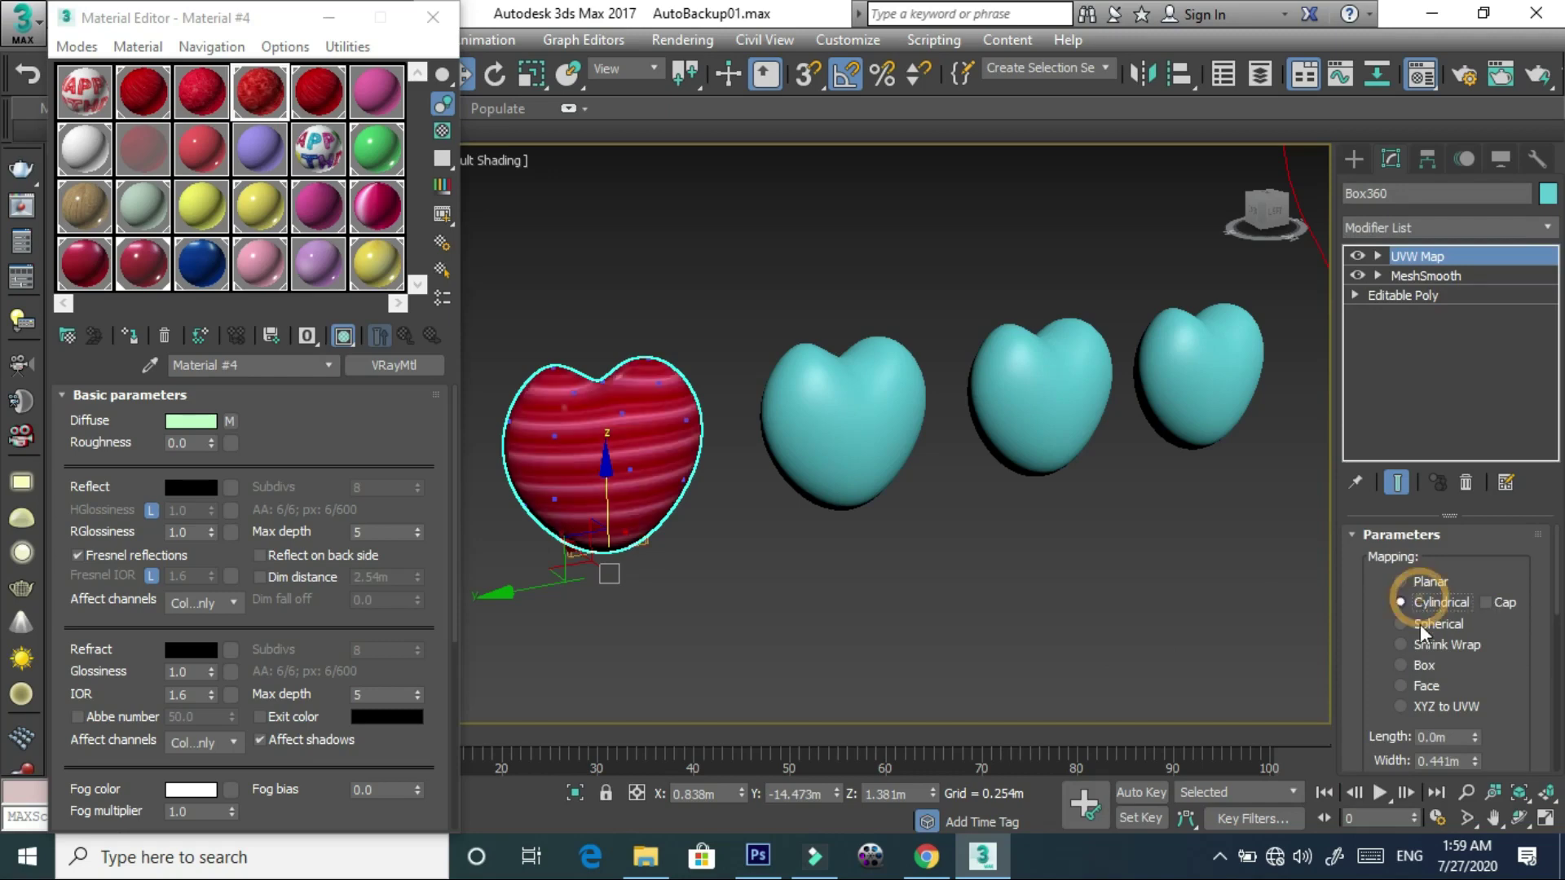
click(1415, 665)
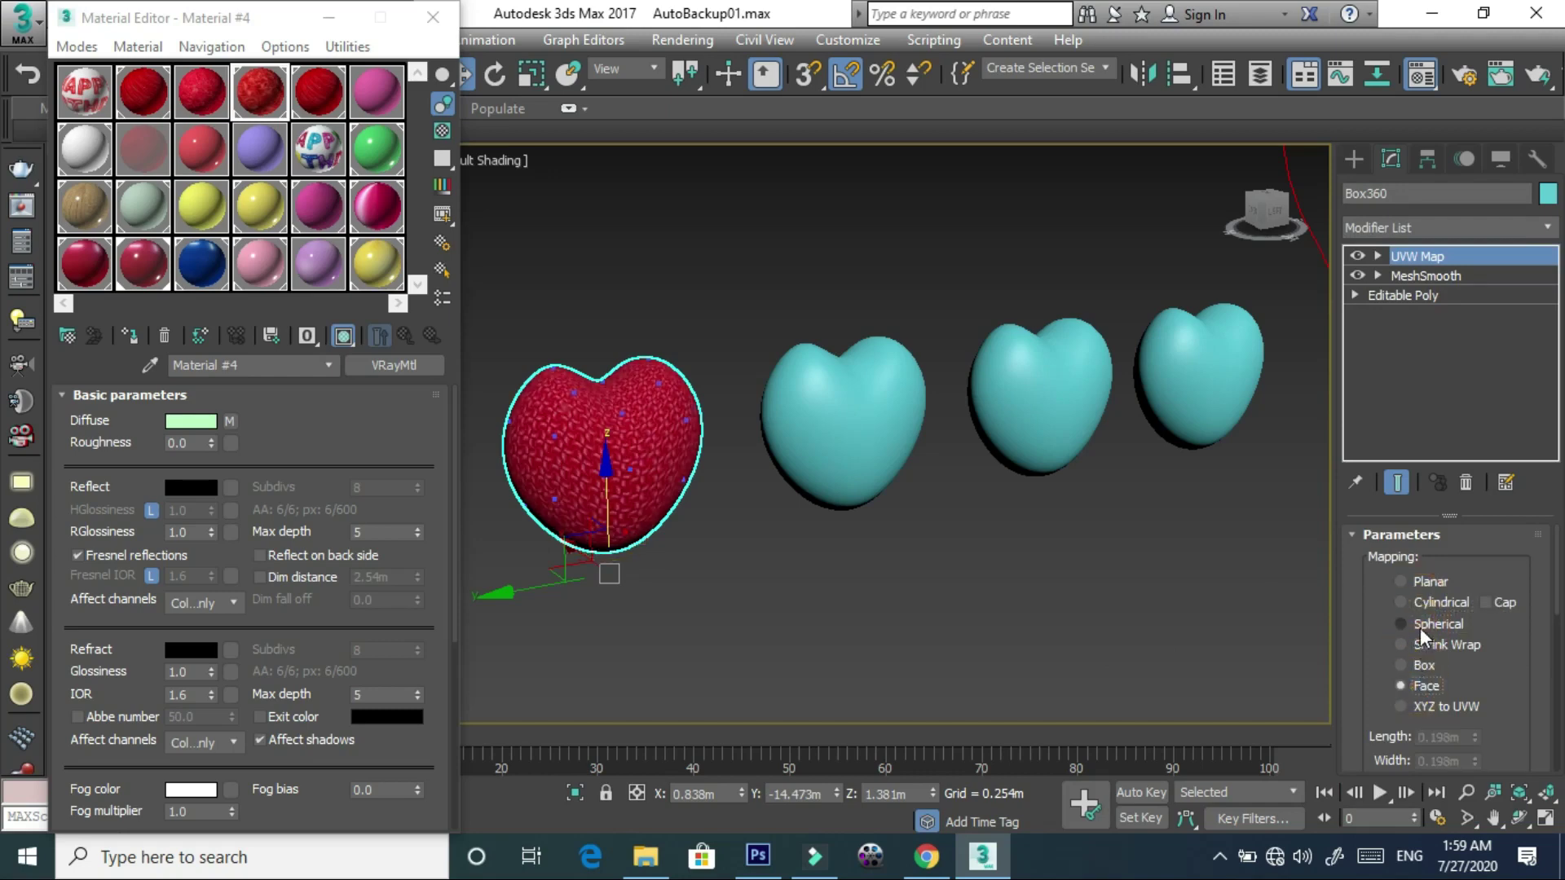
click(1422, 605)
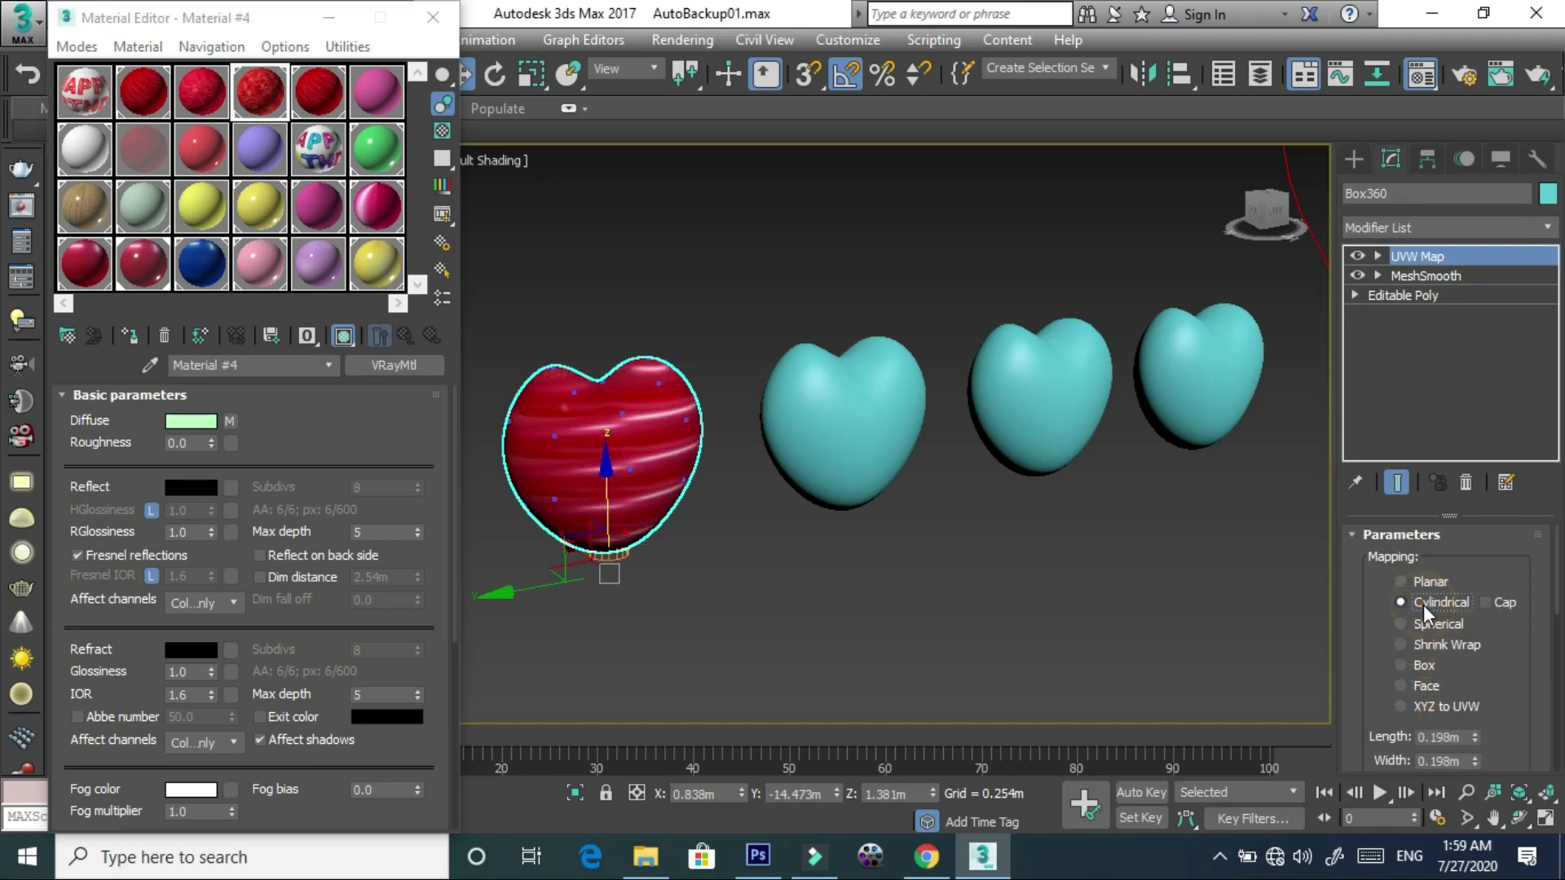
click(1422, 626)
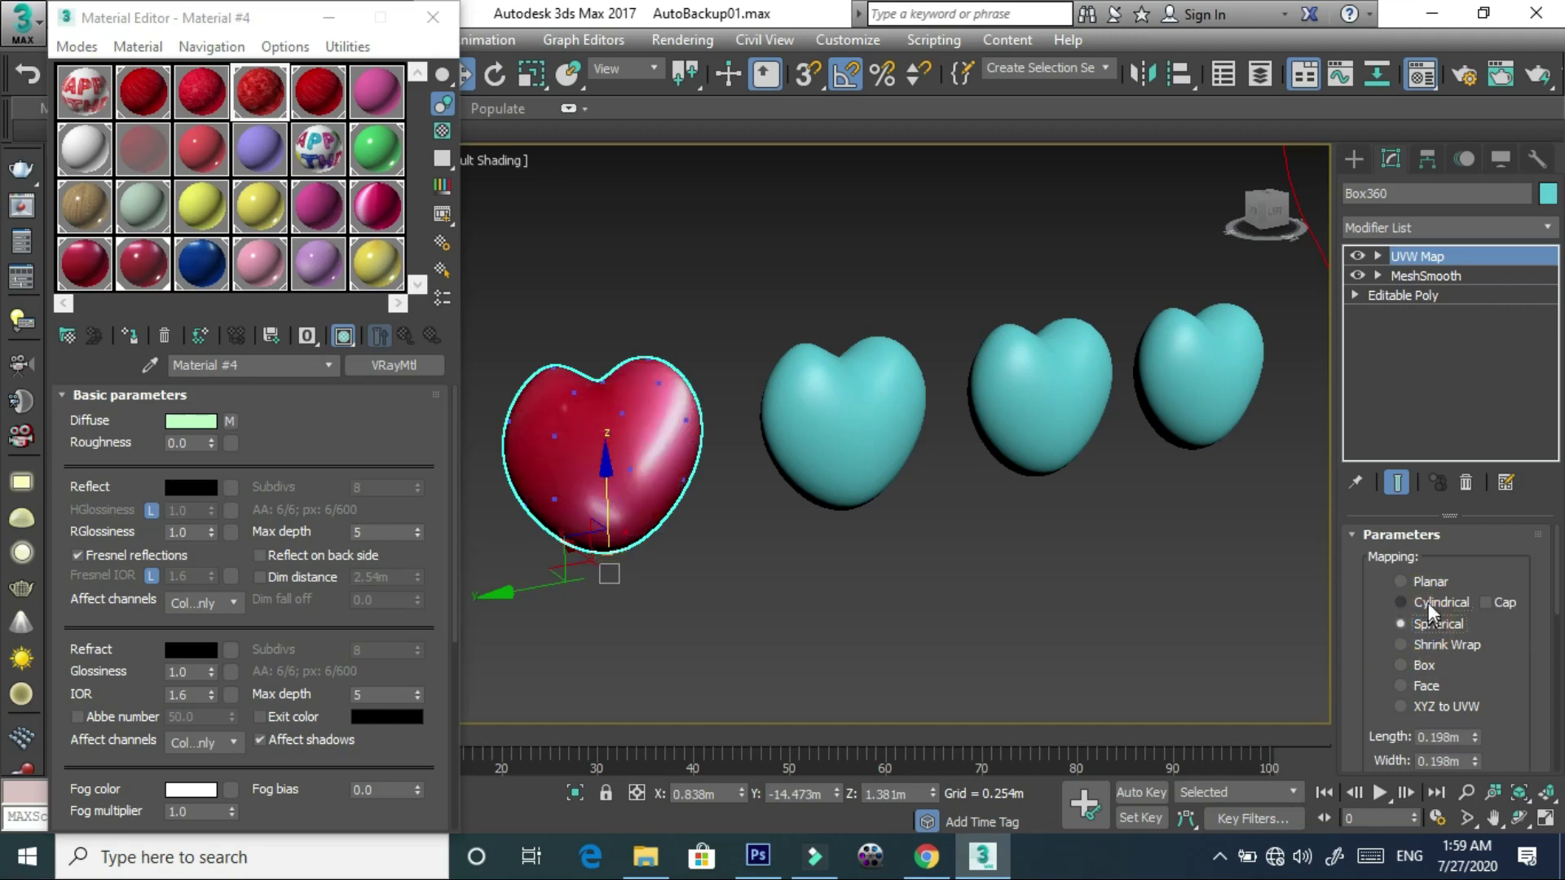
click(1426, 603)
click(1426, 624)
click(1423, 665)
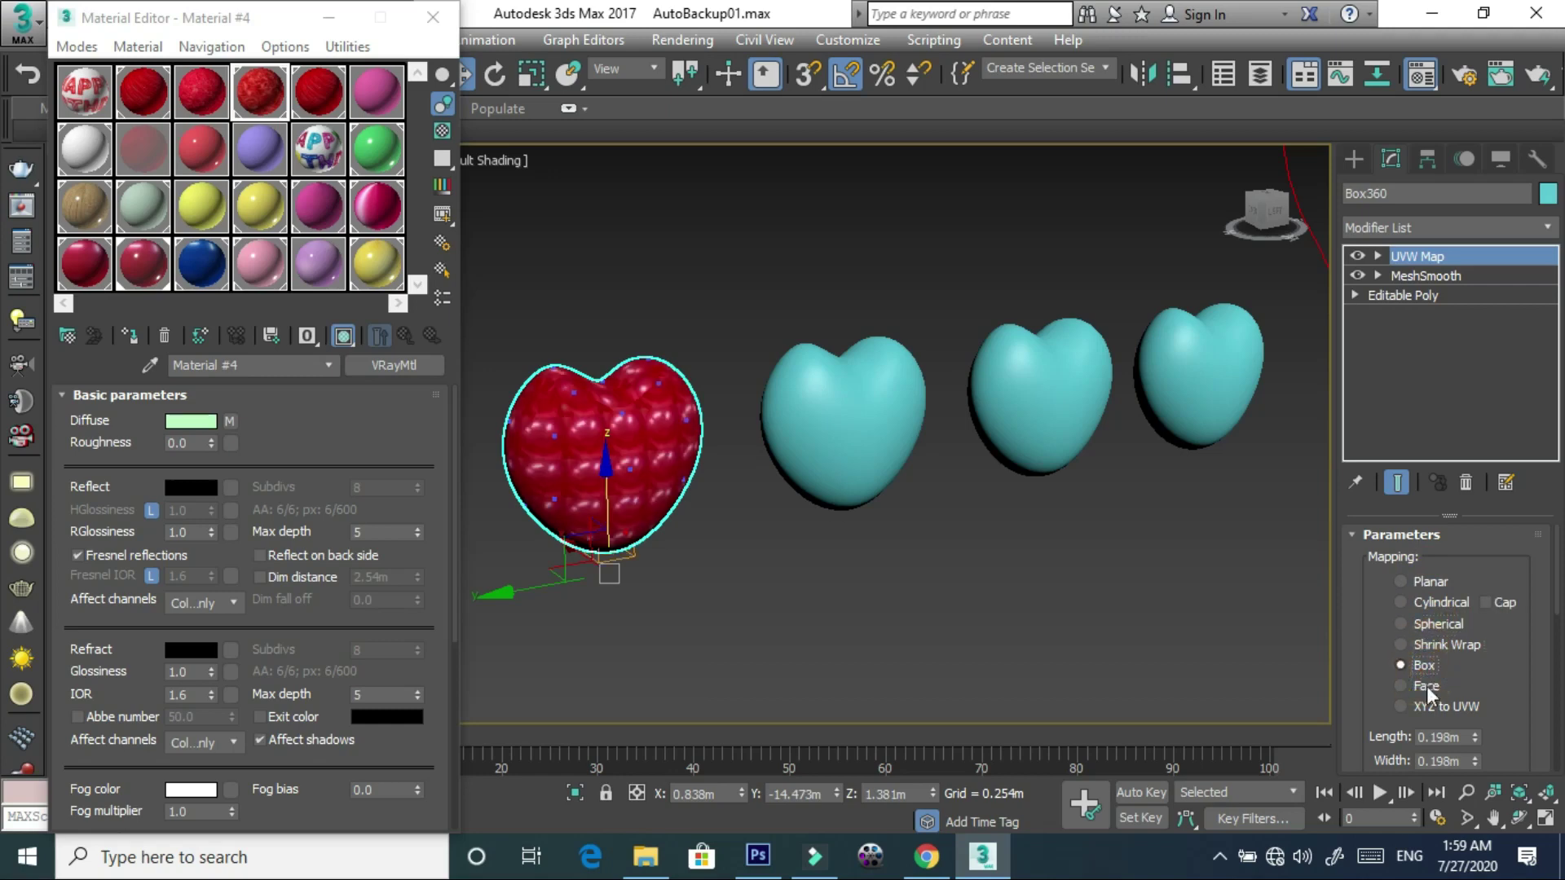
- Return to cylindrical mapping and tune length (~0.82 m), width (0.03 m) and height
drag(1481, 689, 1460, 599)
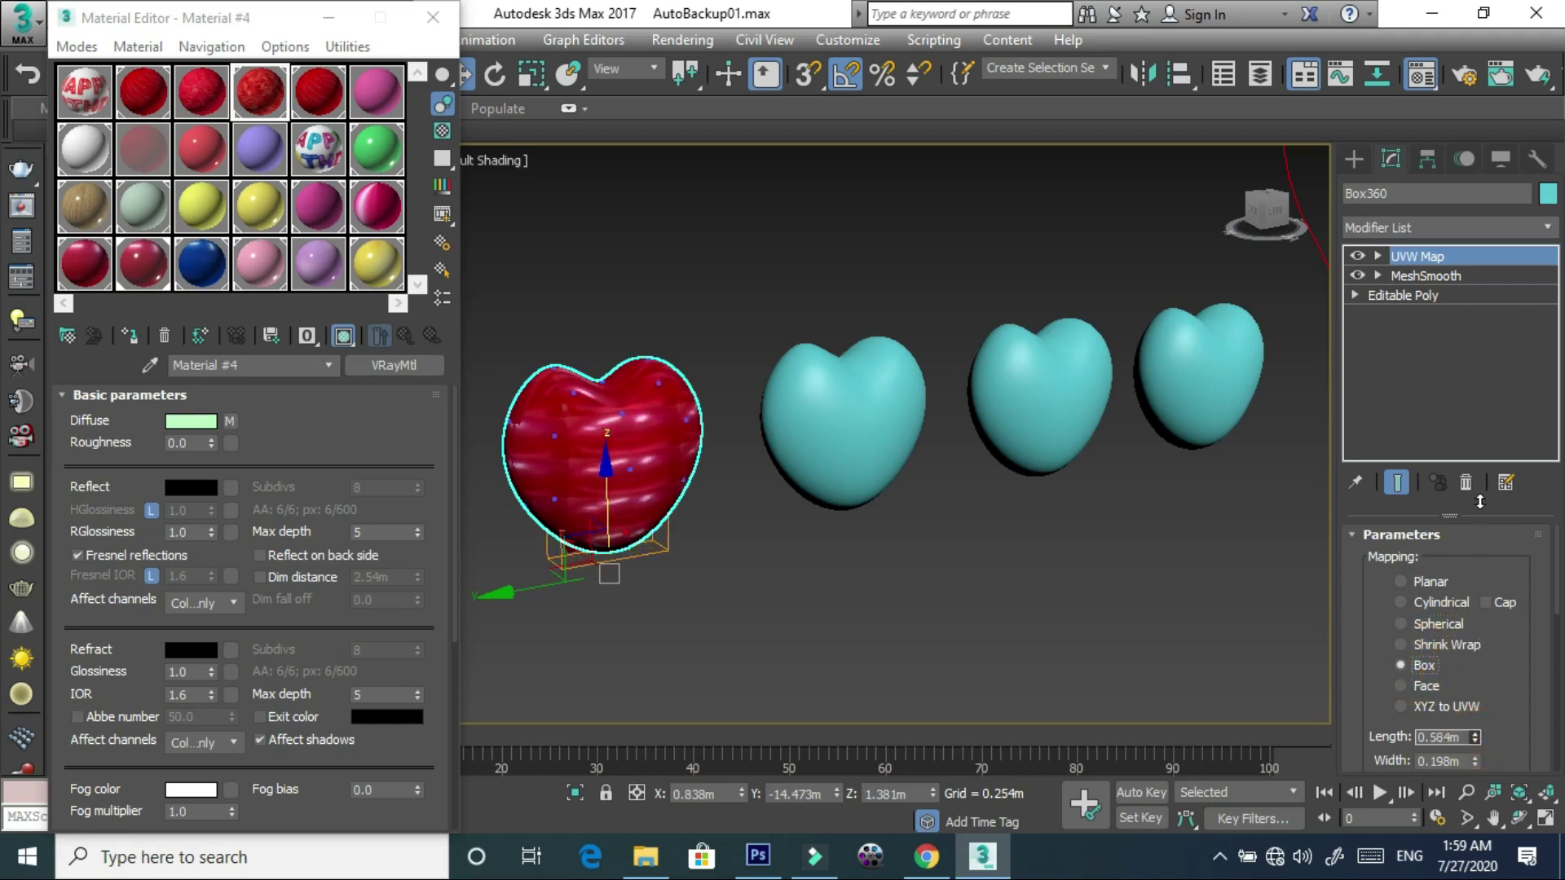
scroll(1460, 600, down, 3)
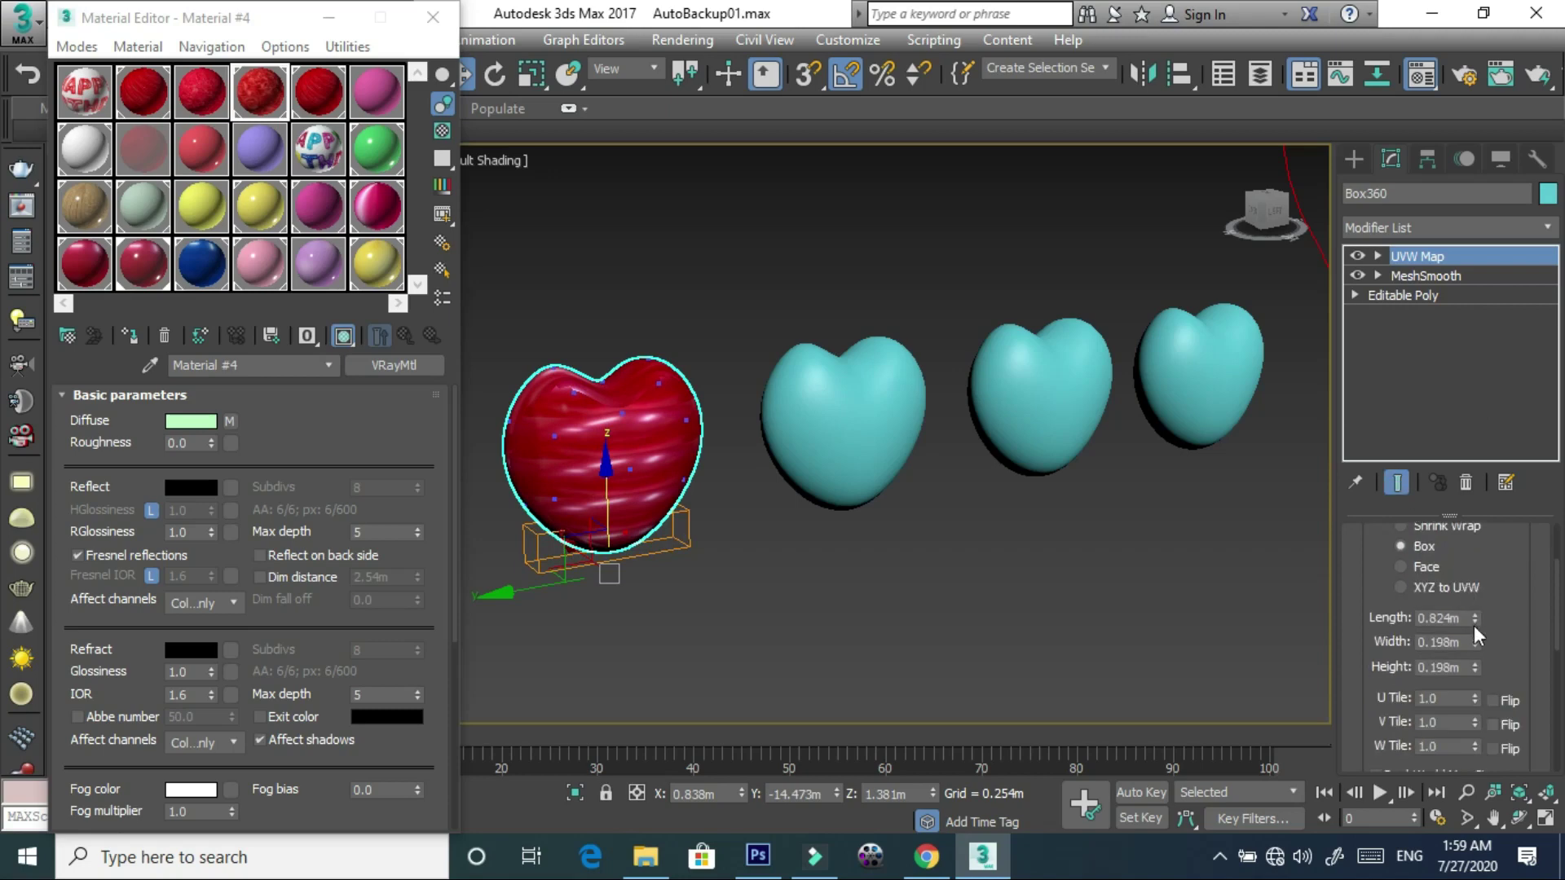
drag(1472, 644, 1475, 696)
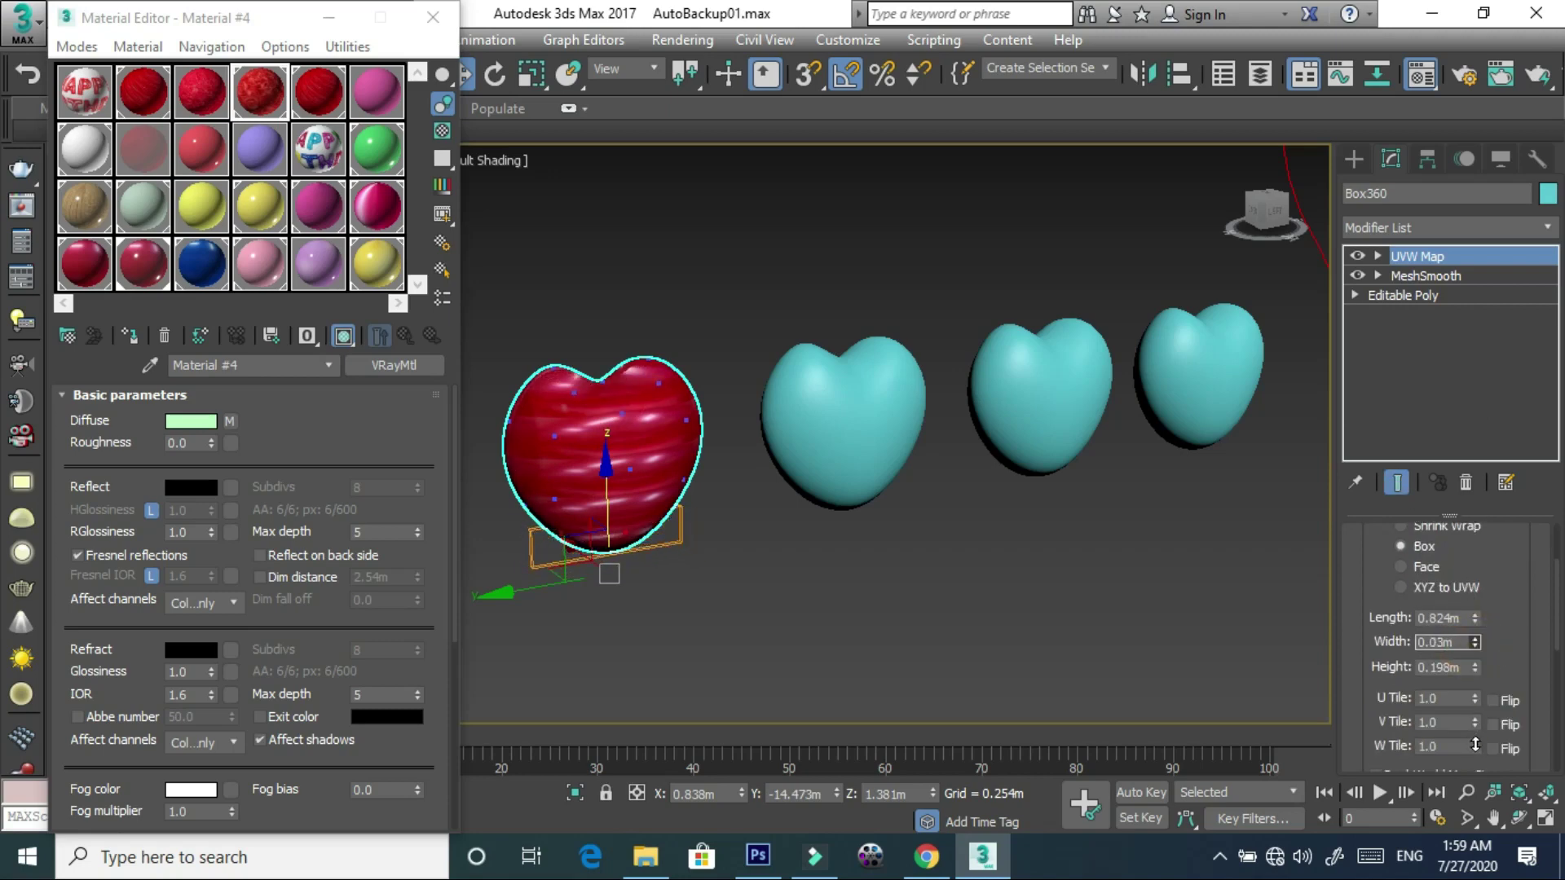
drag(1477, 664, 1477, 410)
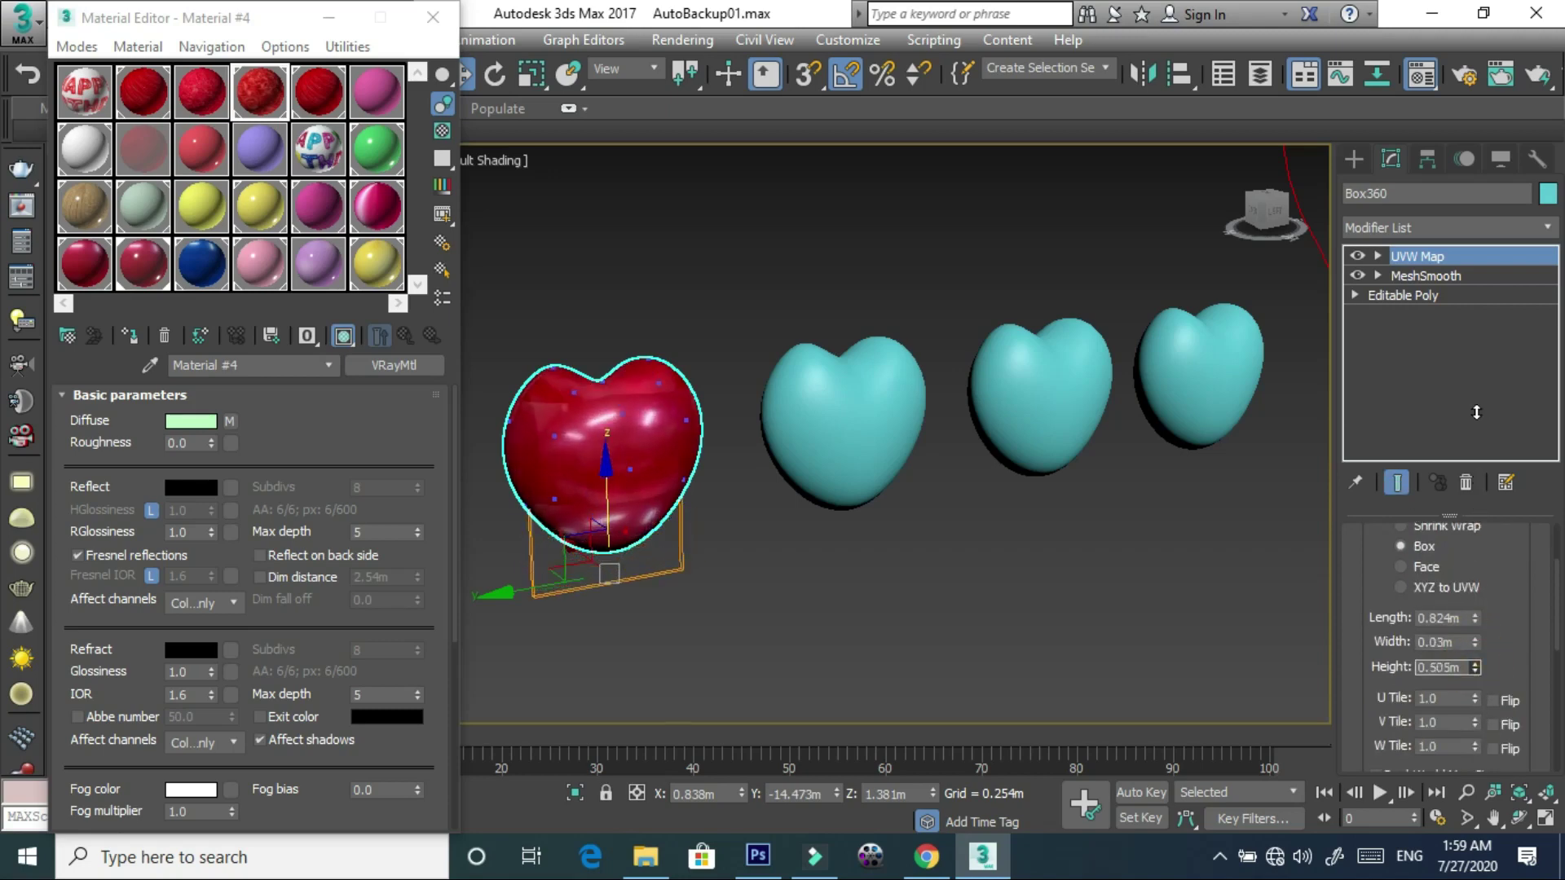
drag(1476, 411, 1477, 595)
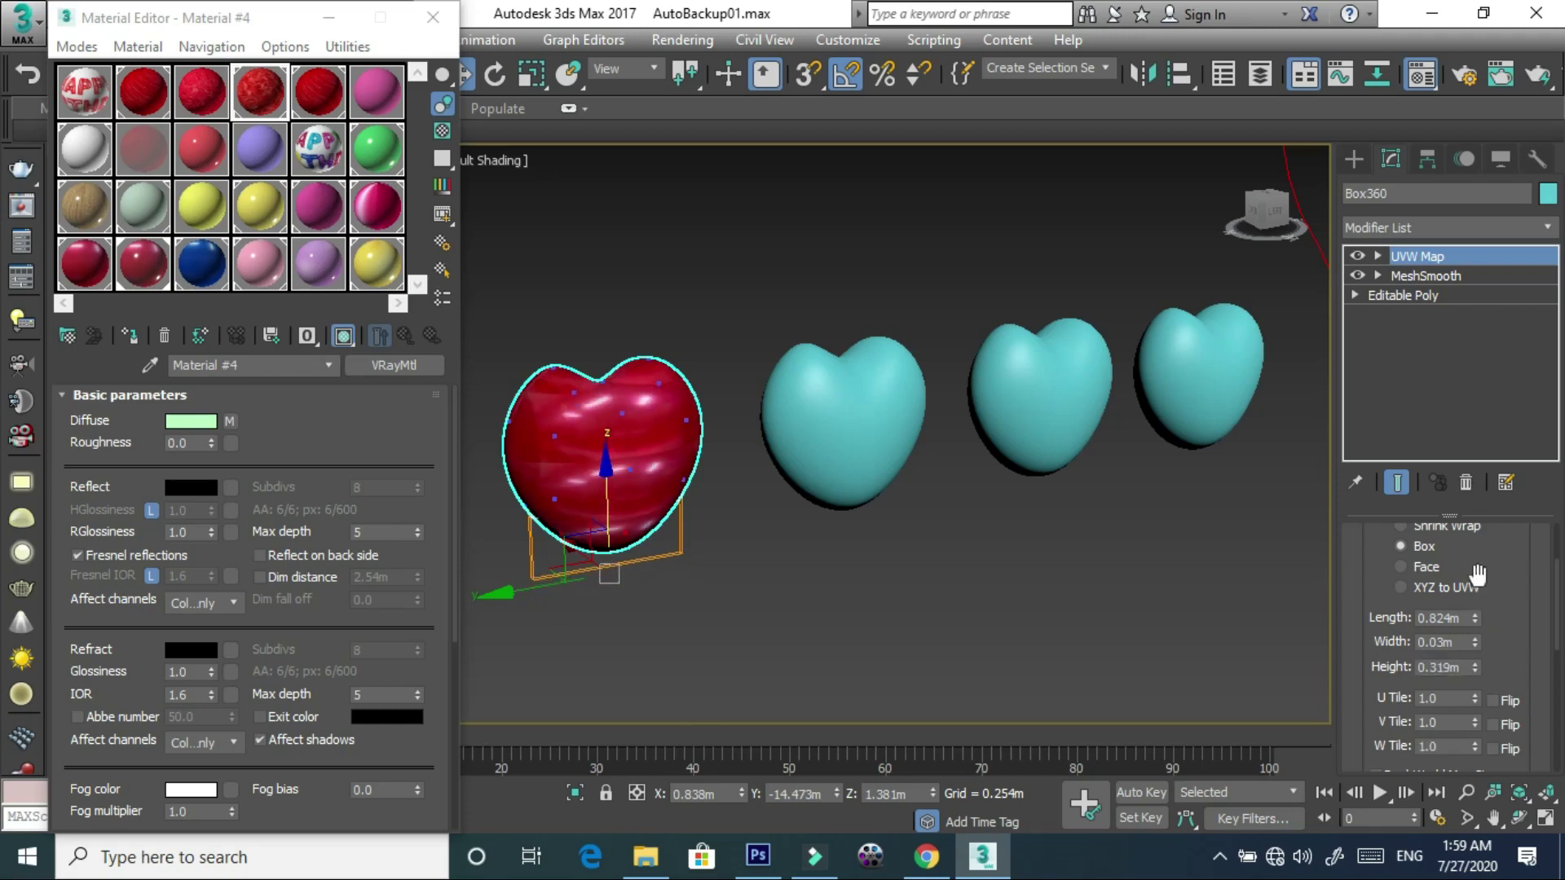
scroll(1438, 610, up, 3)
click(1420, 585)
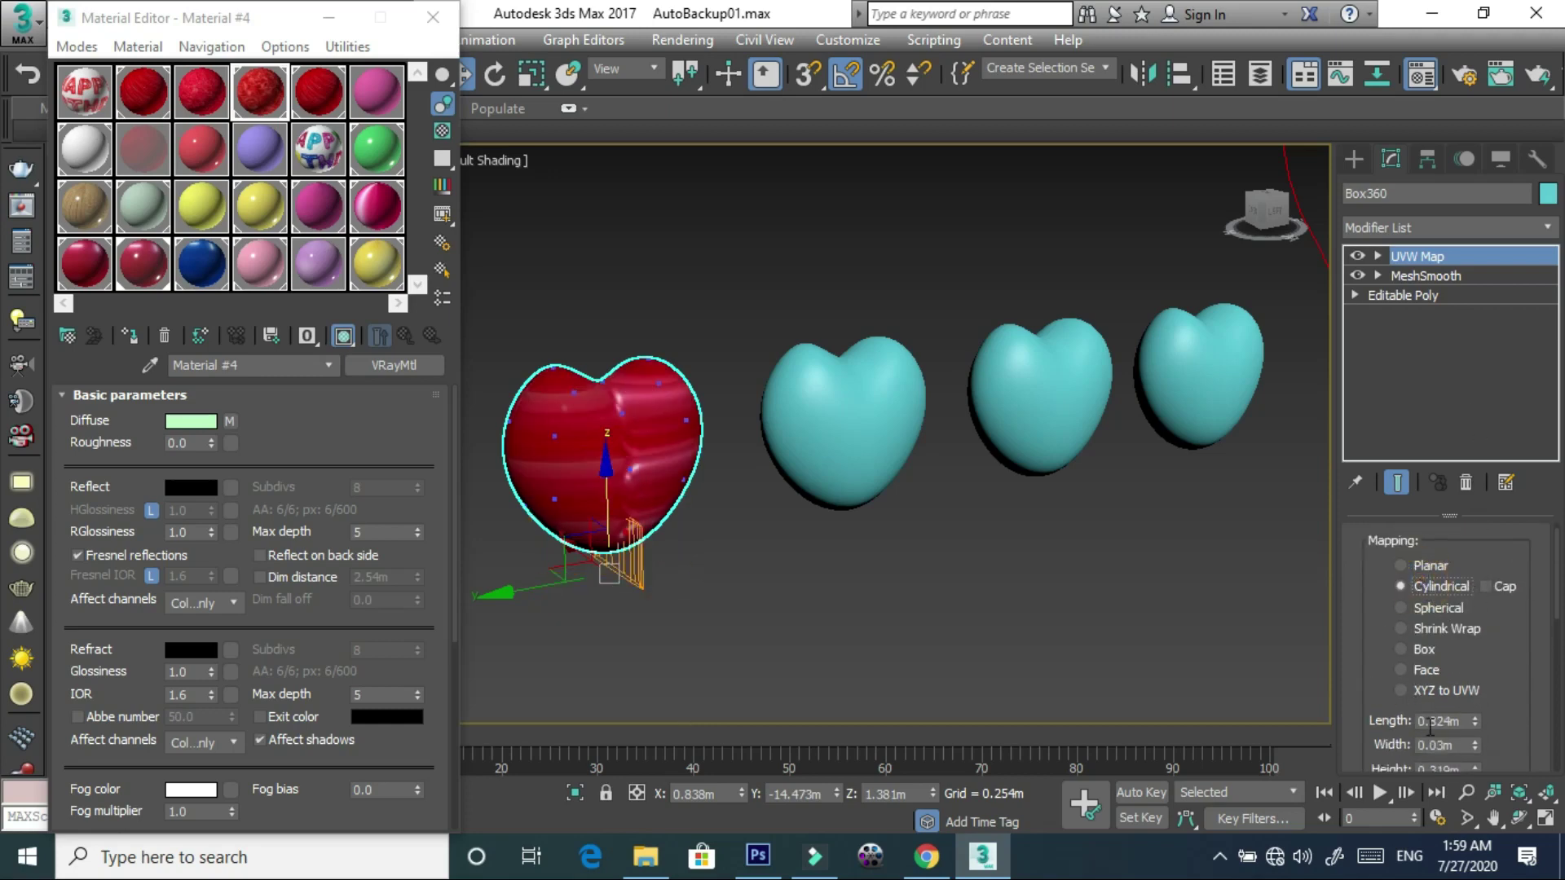
scroll(1459, 649, down, 2)
mouse_move(1474, 657)
mouse_down()
mouse_move(1474, 776)
mouse_move(1479, 748)
mouse_up()
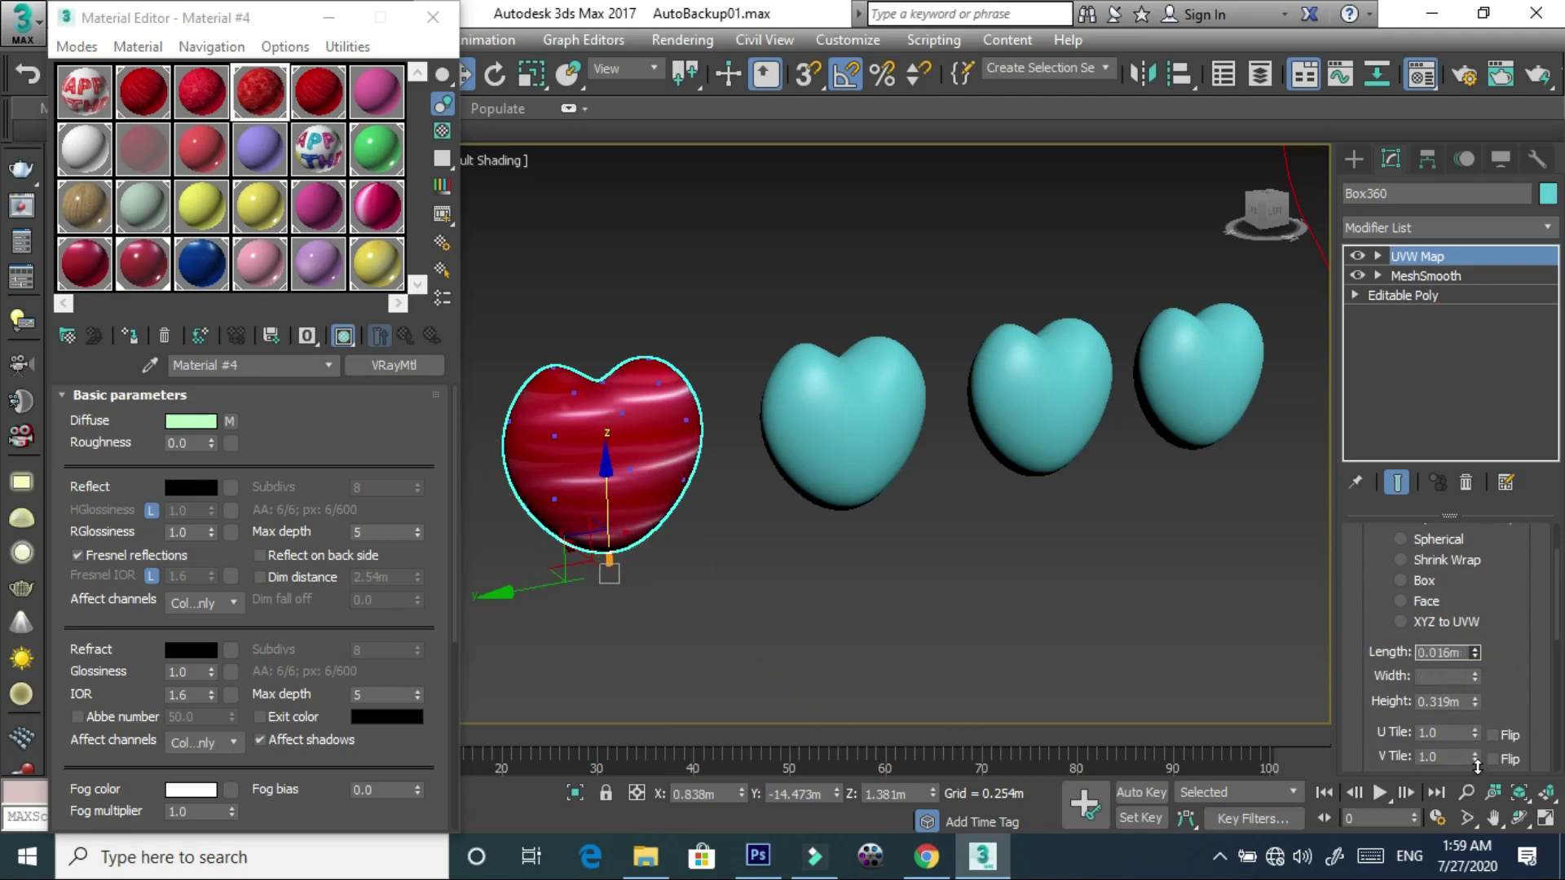
drag(1476, 674, 1475, 362)
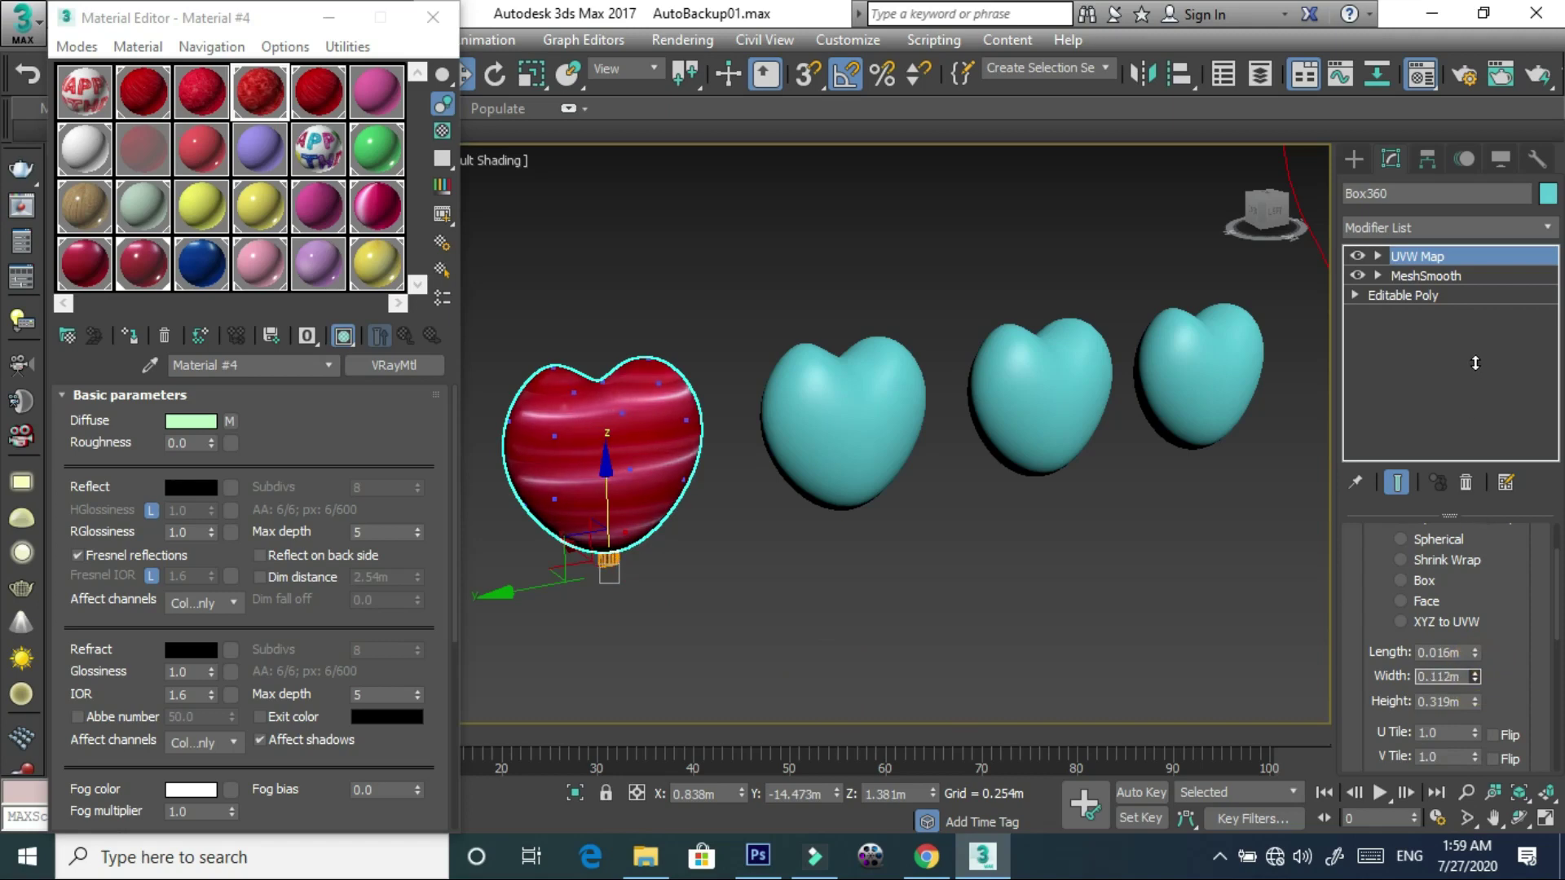
mouse_move(1474, 701)
mouse_down()
mouse_move(1479, 185)
mouse_move(1479, 702)
mouse_move(1479, 636)
mouse_up()
- Delete the UVW Map and add a new spherical one with length about 0.05 m
right_click(1462, 257)
click(1378, 298)
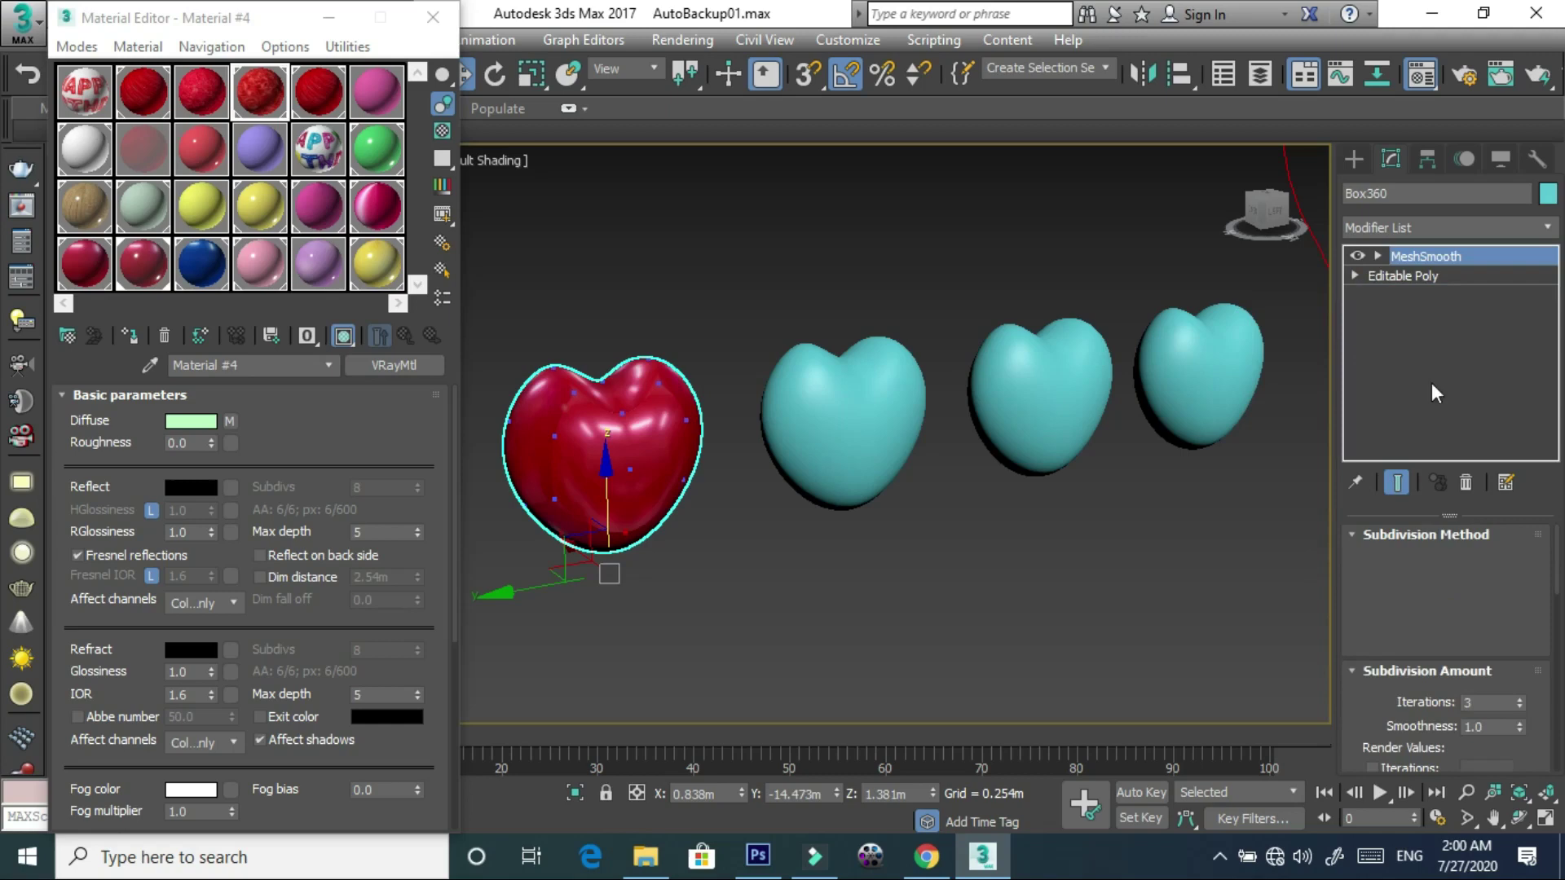
click(1440, 229)
key(u)
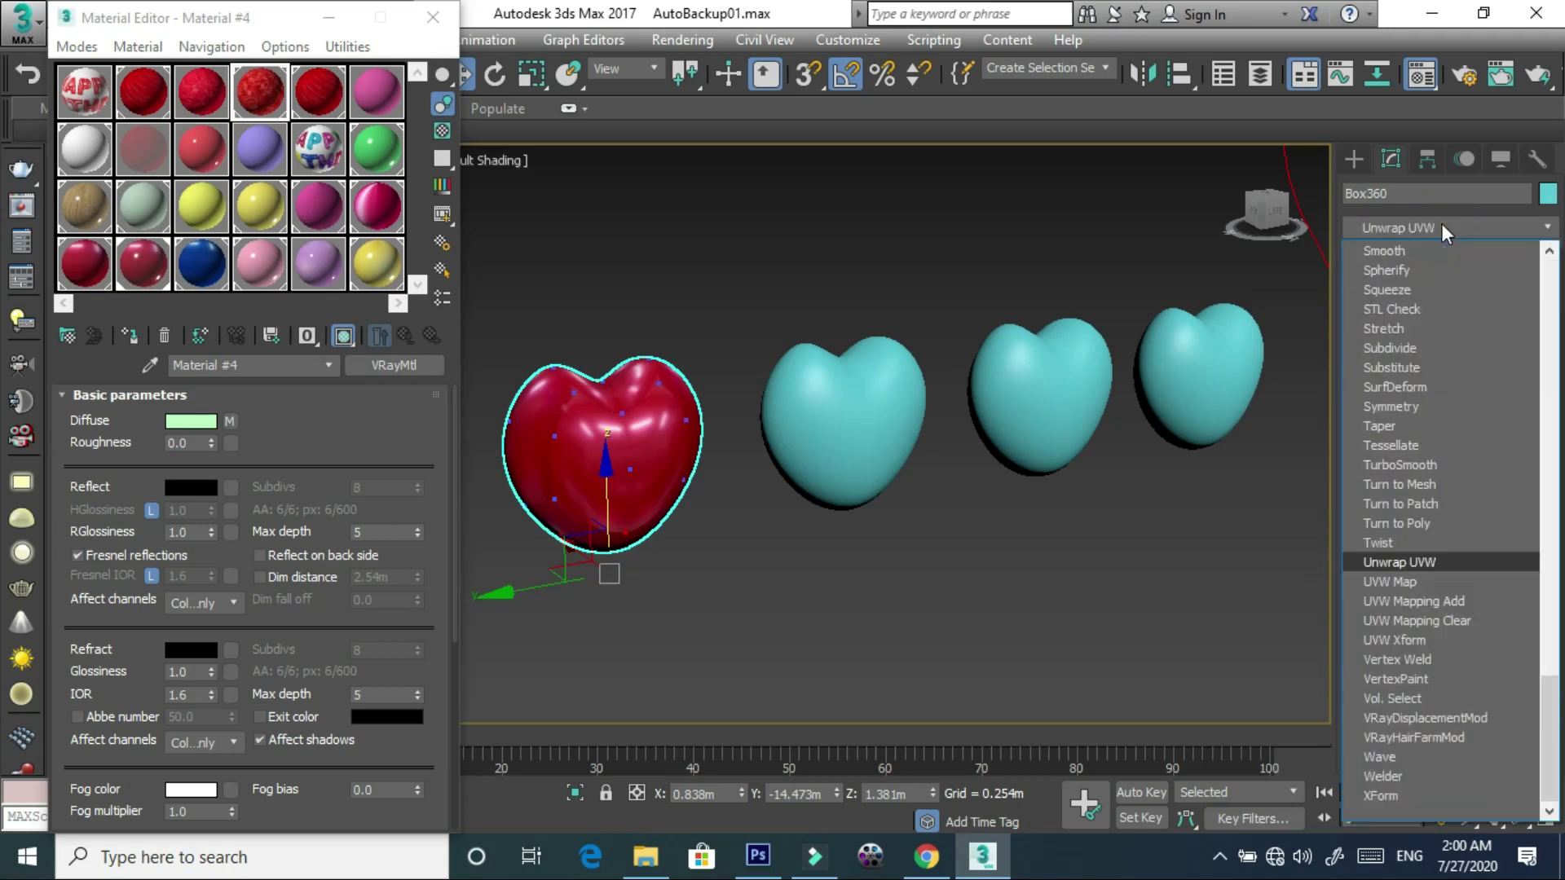
click(1436, 582)
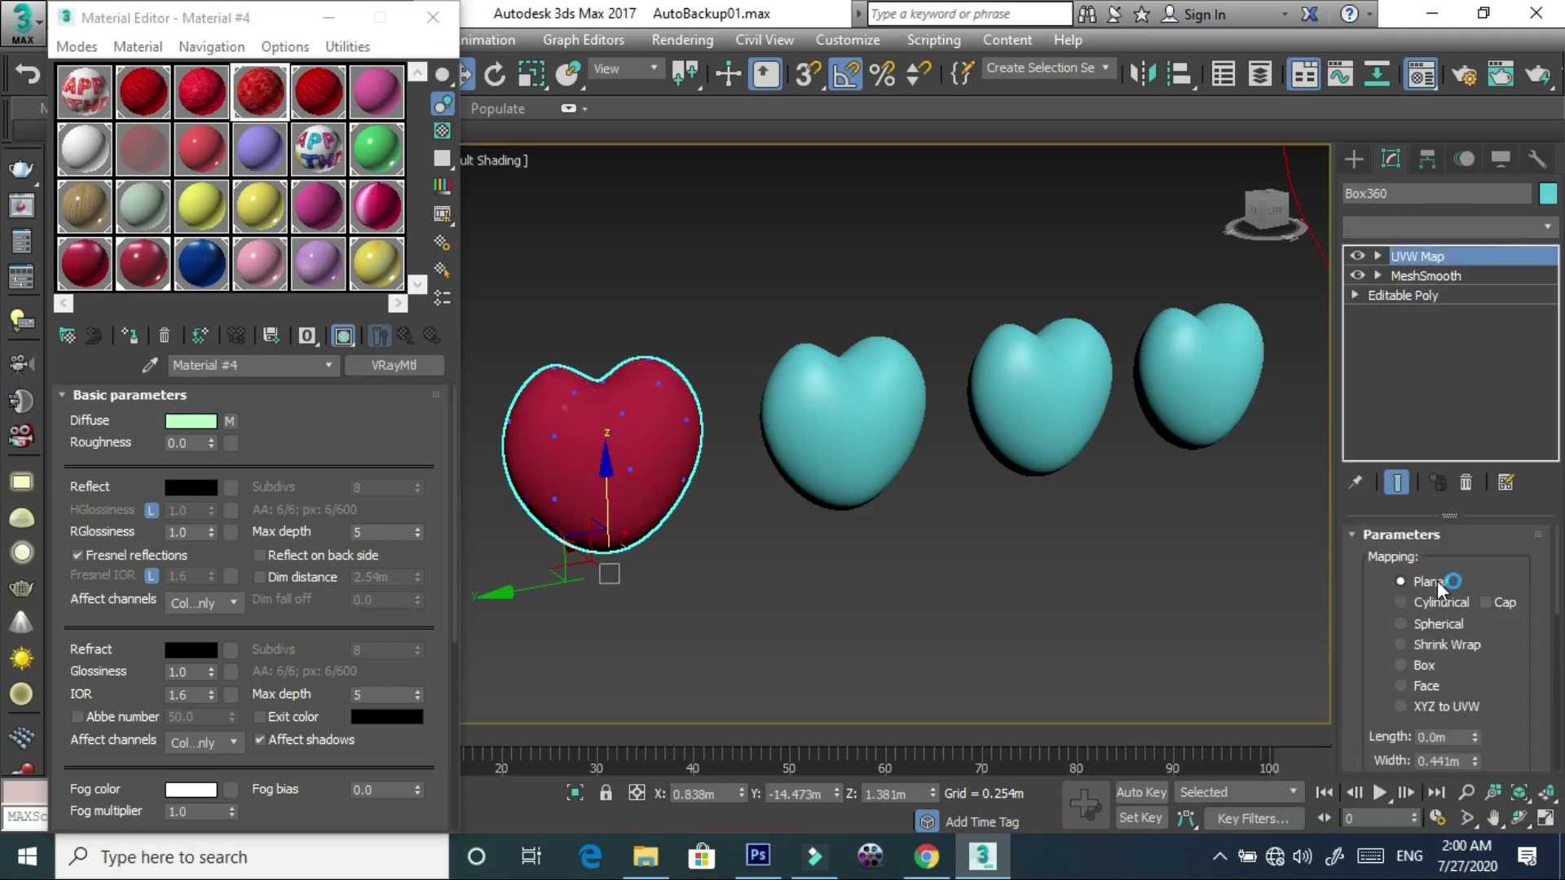
click(1434, 624)
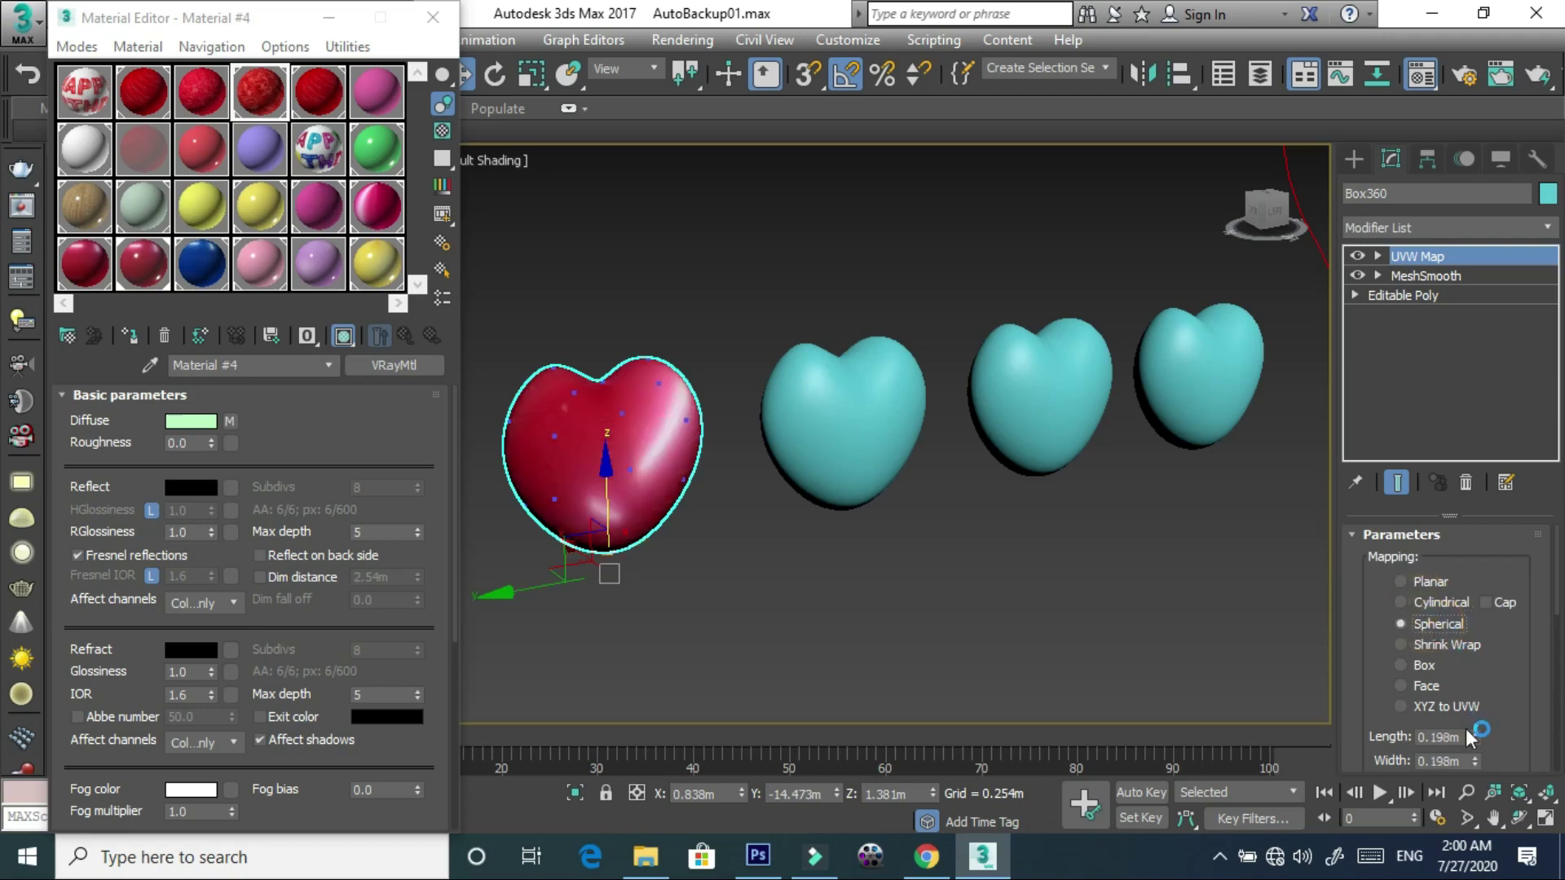
mouse_move(1474, 740)
mouse_down()
mouse_move(1482, 823)
mouse_move(1482, 18)
mouse_move(1467, 17)
mouse_up()
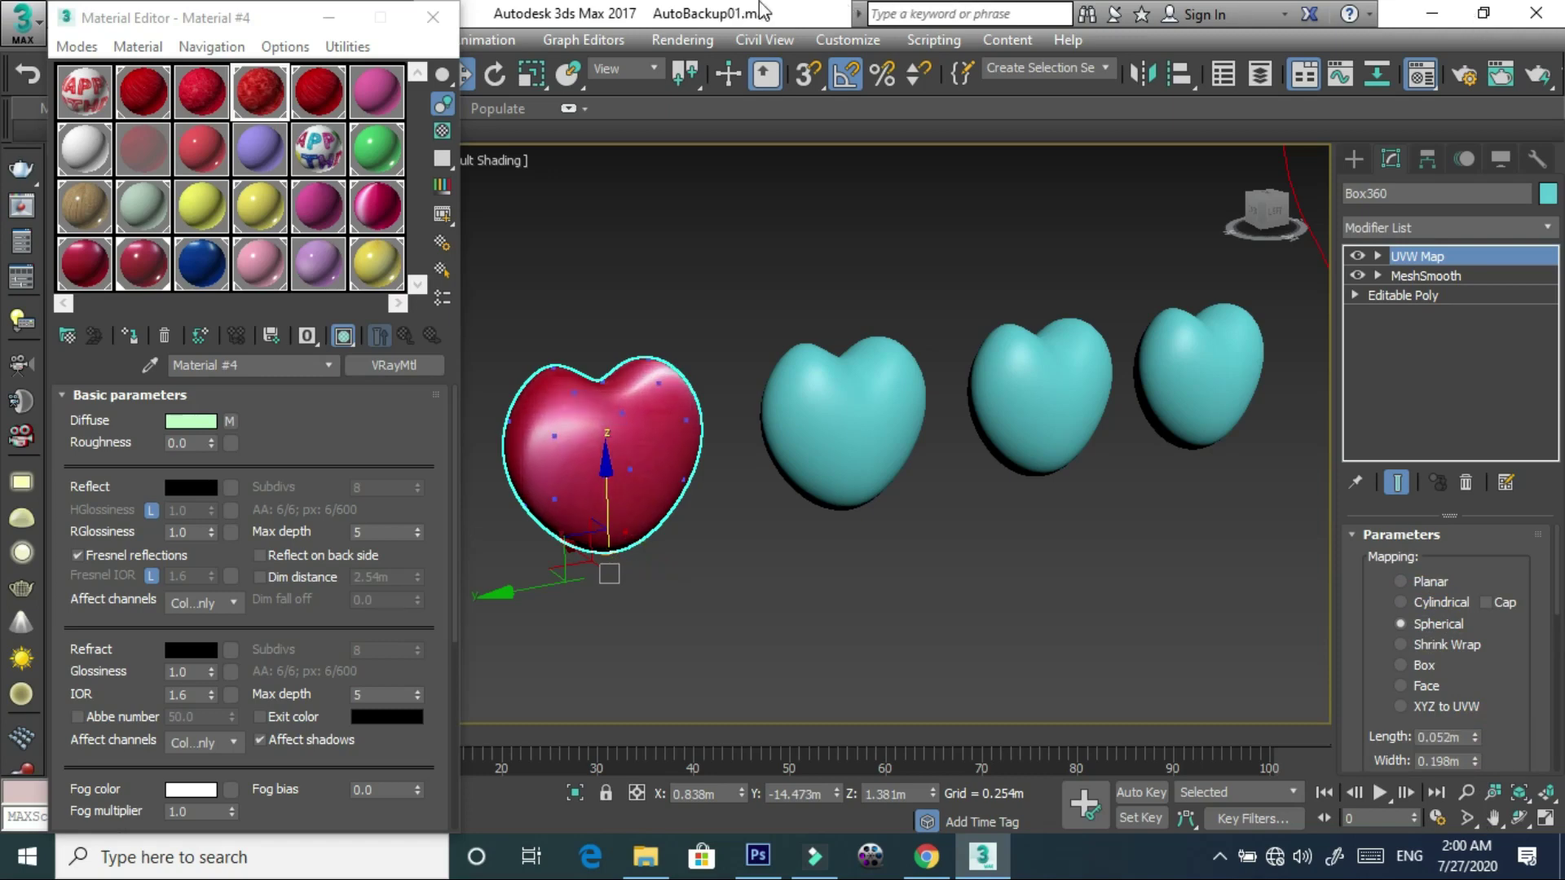
- Check the red heart's look by deselecting and reselecting it; activate Material #19
mouse_move(753, 347)
alt+middle_down()
mouse_move(684, 269)
mouse_move(754, 350)
mouse_move(755, 392)
mouse_move(835, 550)
alt+middle_up()
click(835, 549)
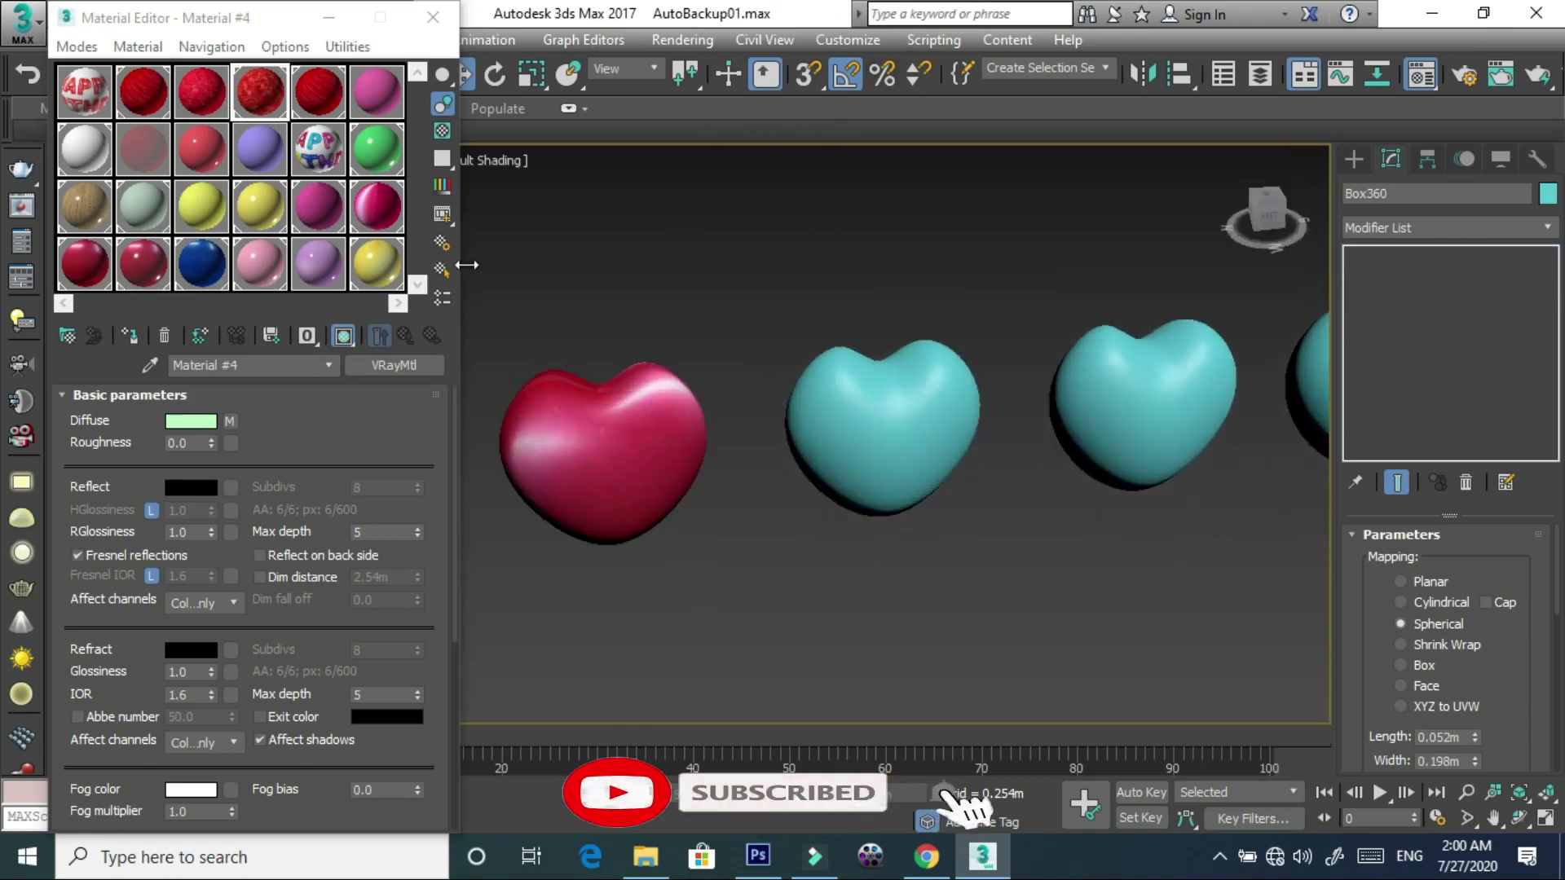
click(631, 462)
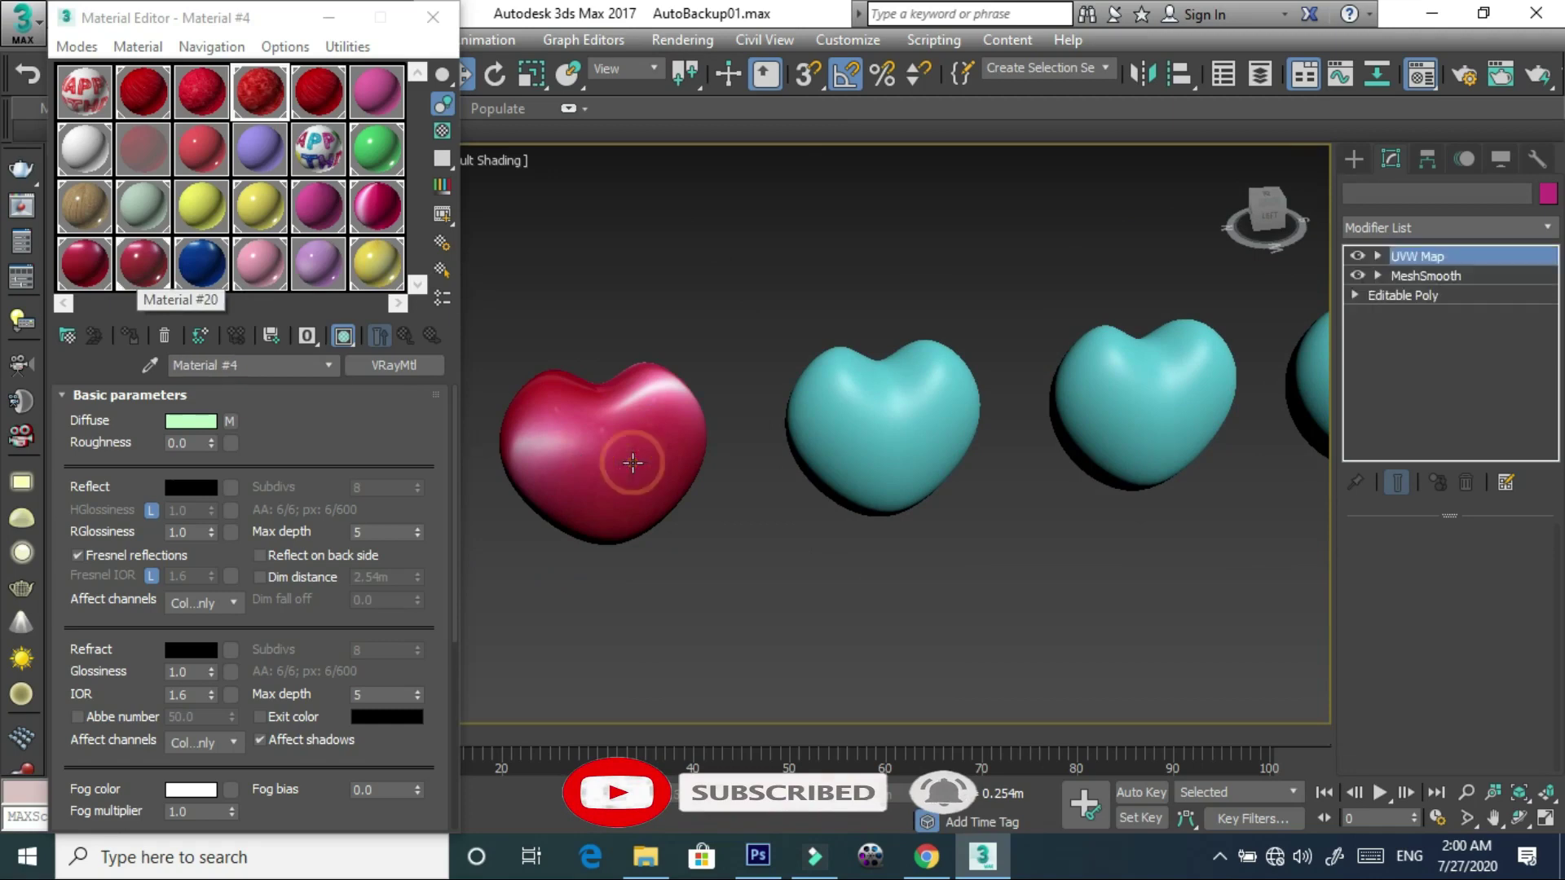
click(85, 270)
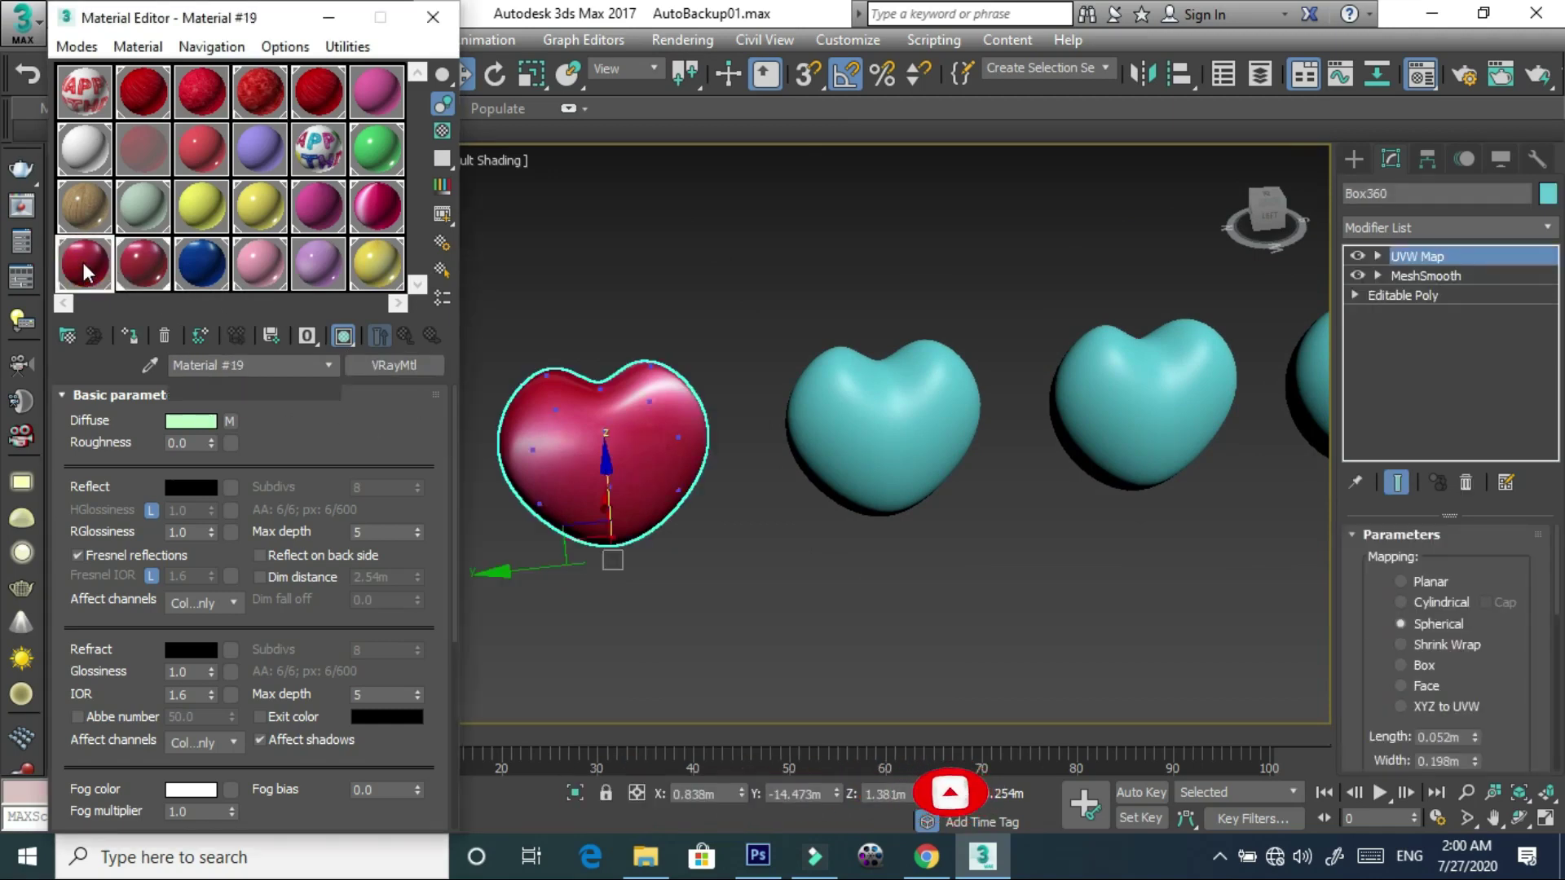
- Assign the glossy blue material to the middle heart balloon
click(867, 428)
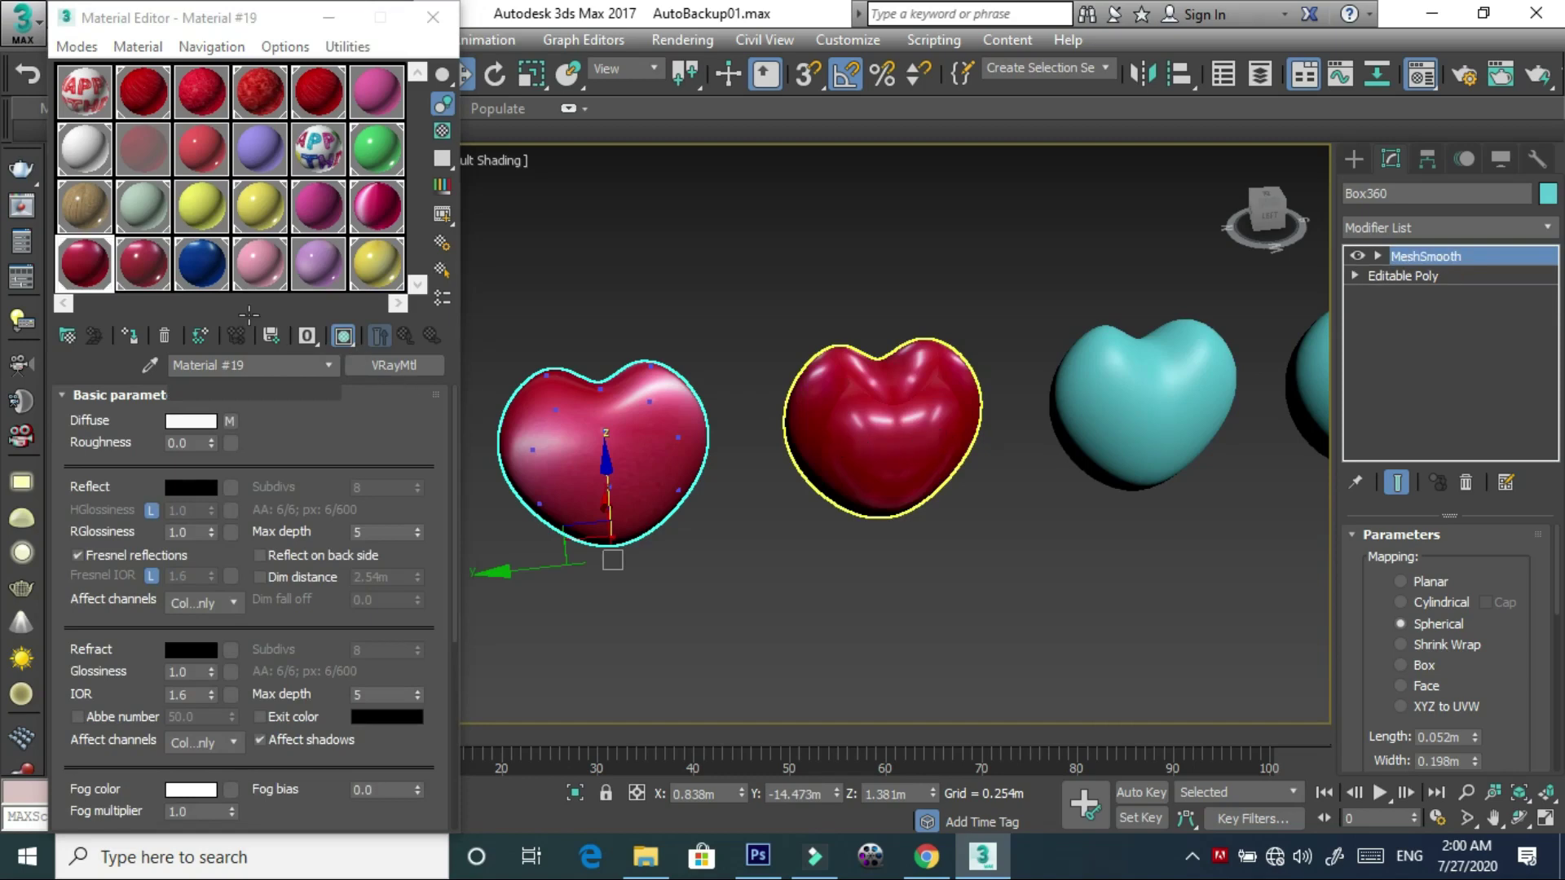
click(833, 447)
click(204, 262)
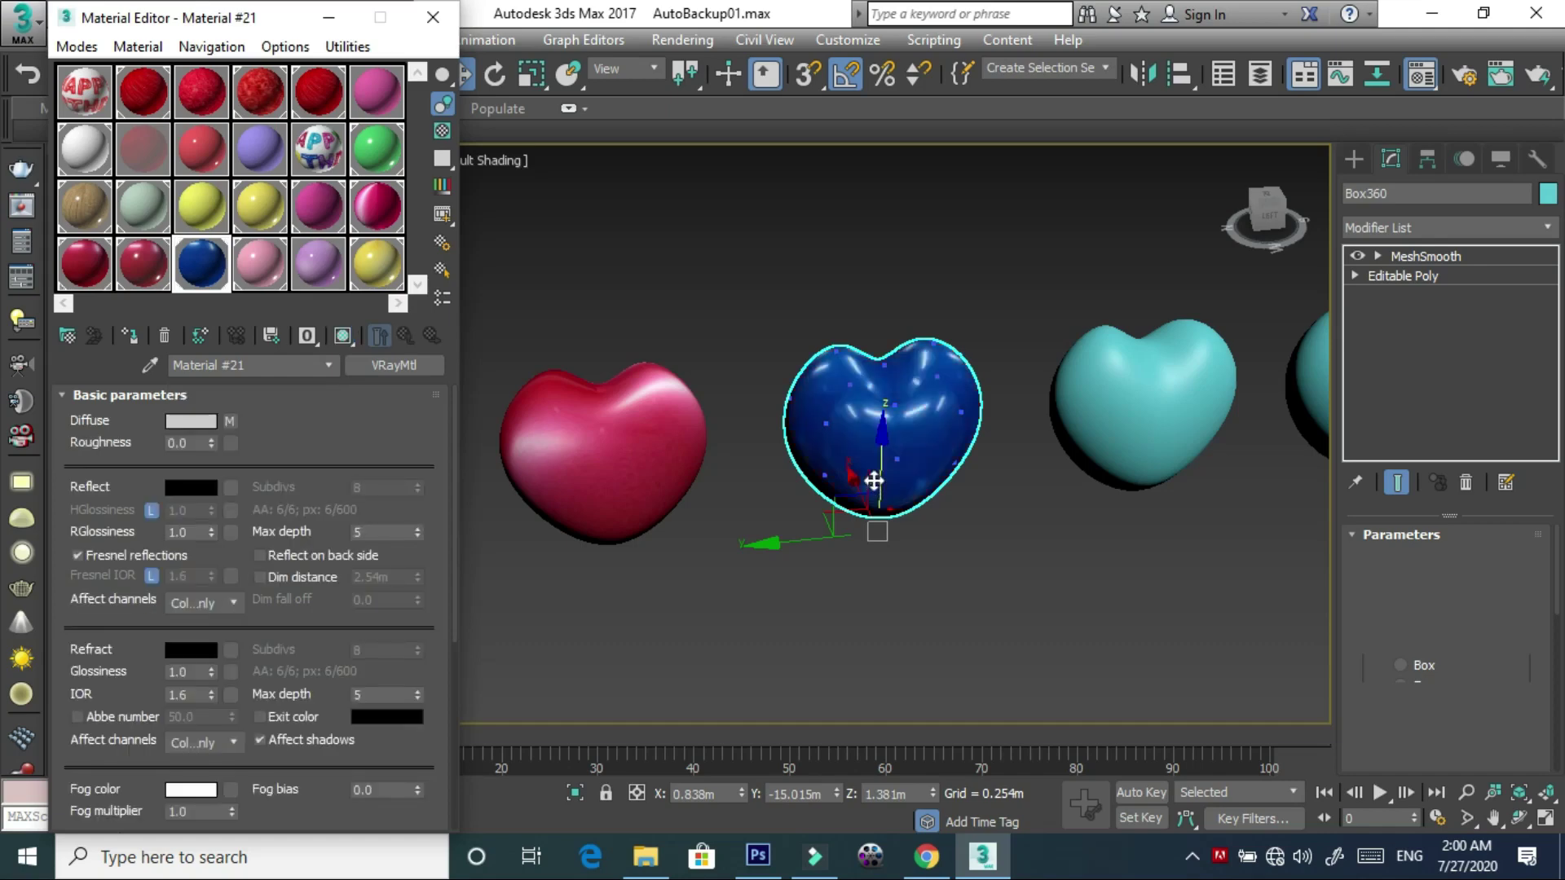
click(1396, 162)
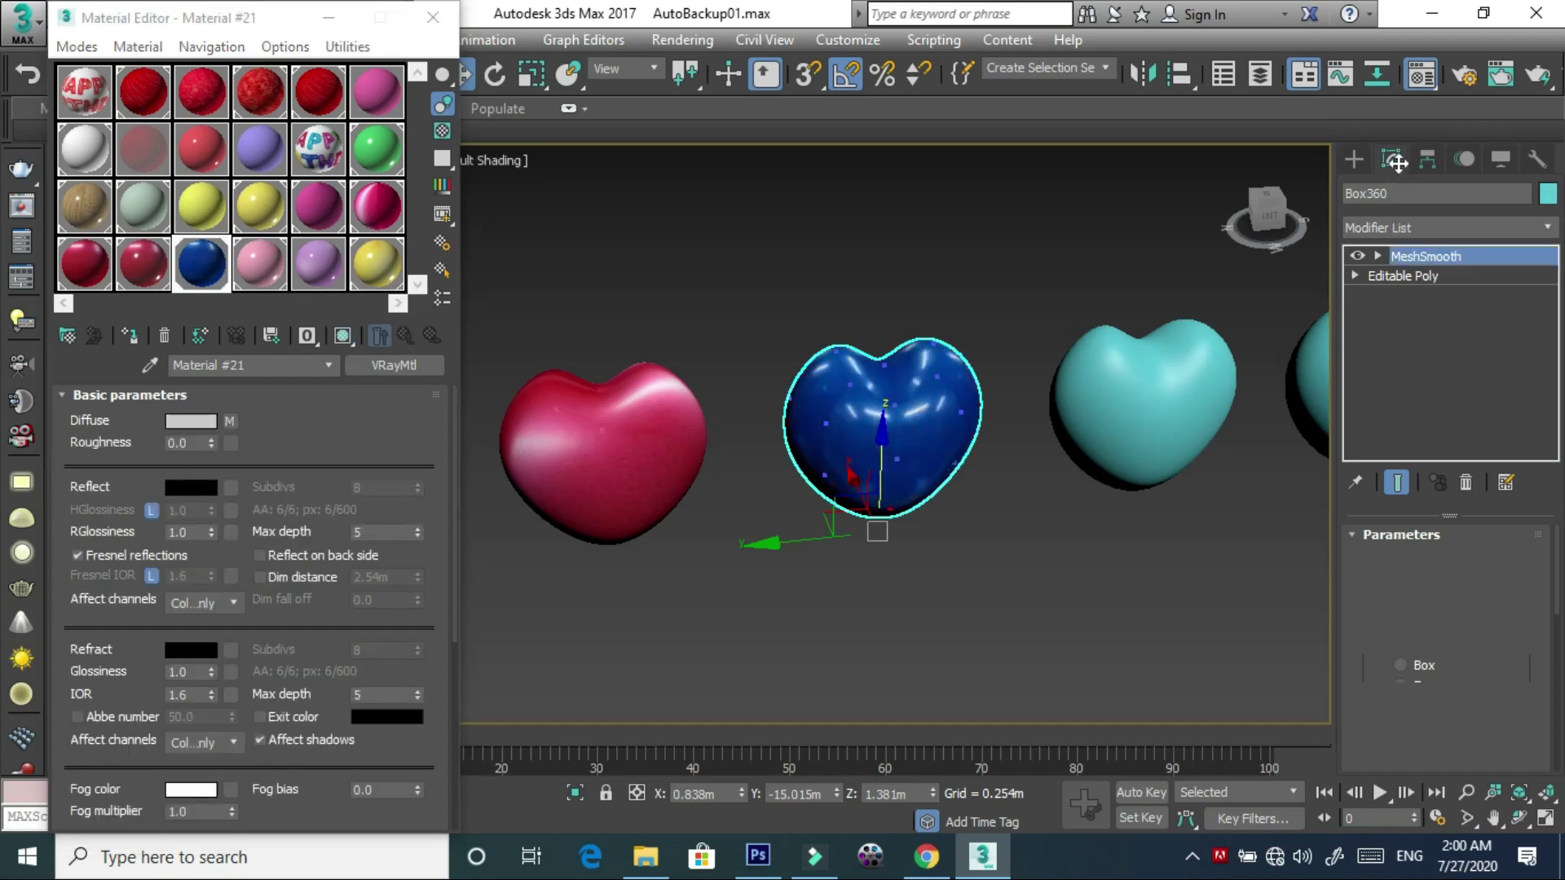
- Add a UVW Map to the blue heart and trial box and cylindrical projections with sizes
click(1446, 227)
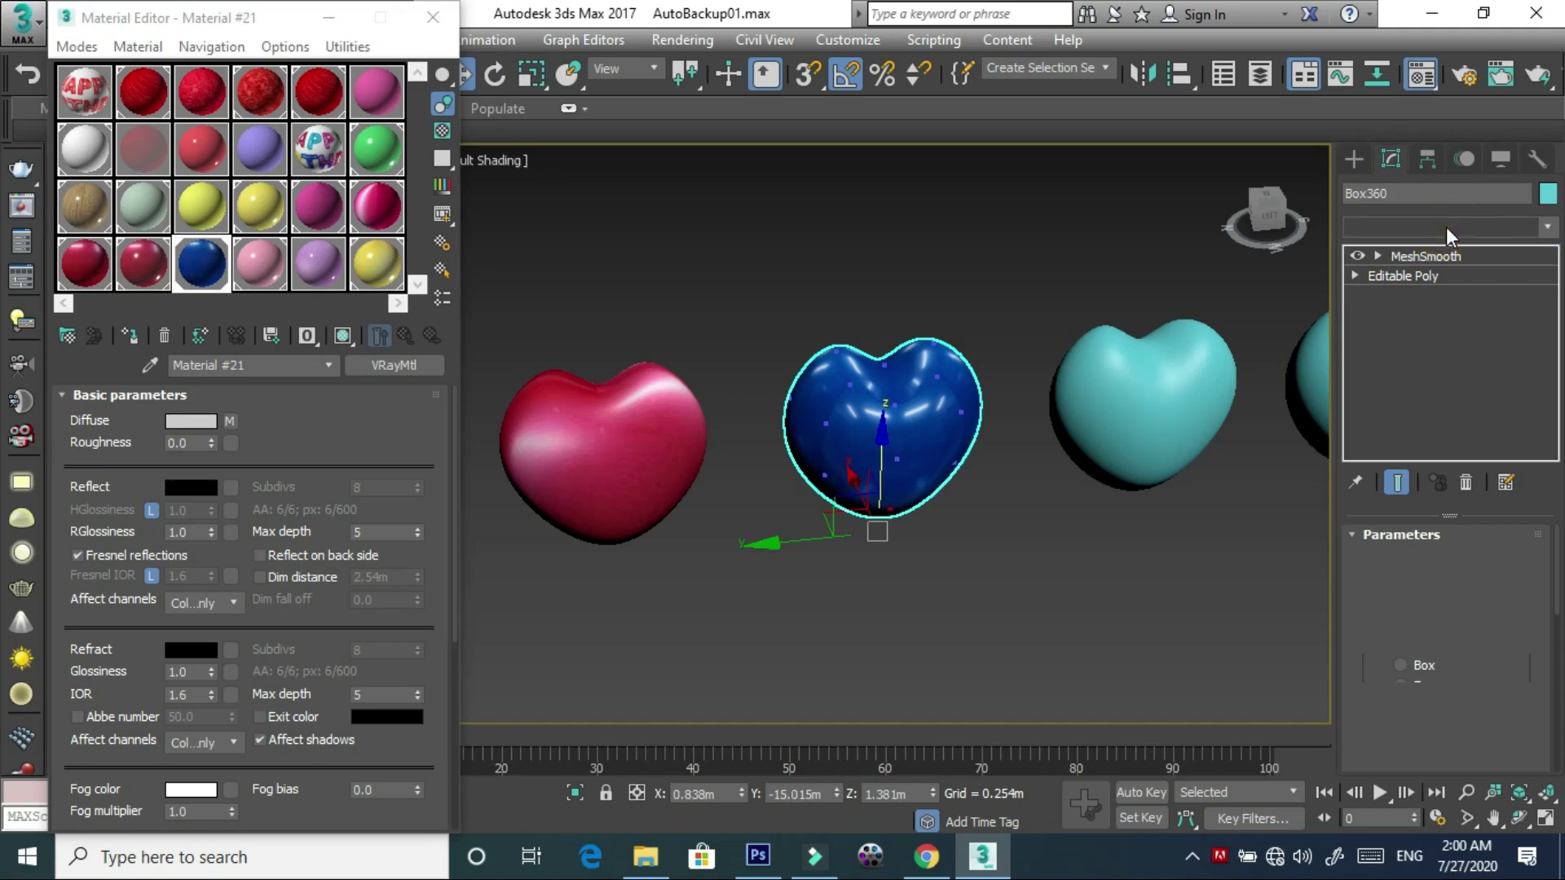
text(u)
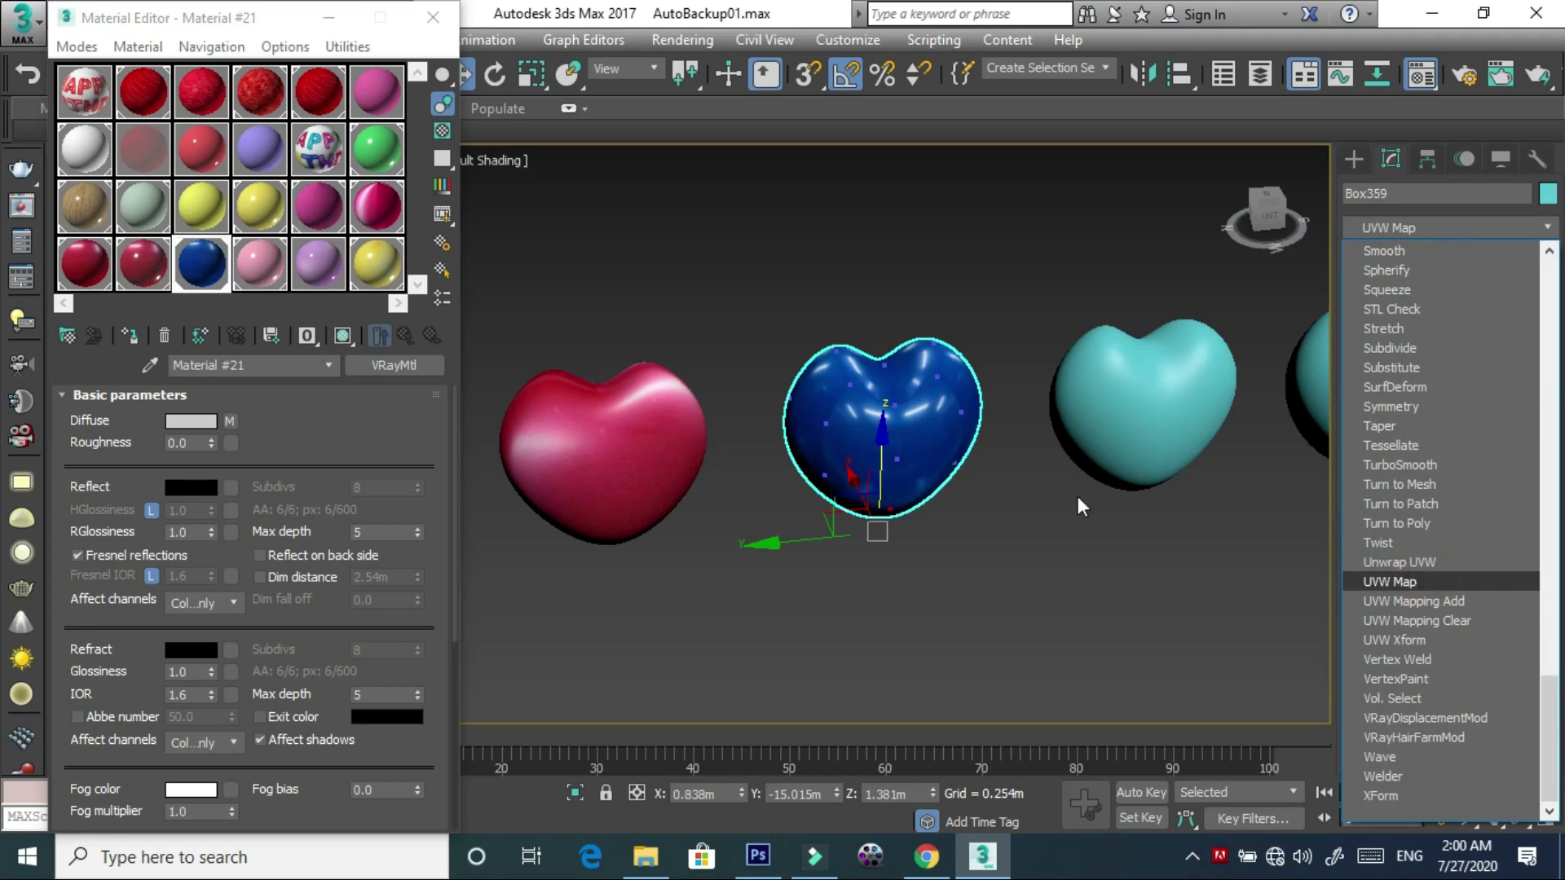
key(Return)
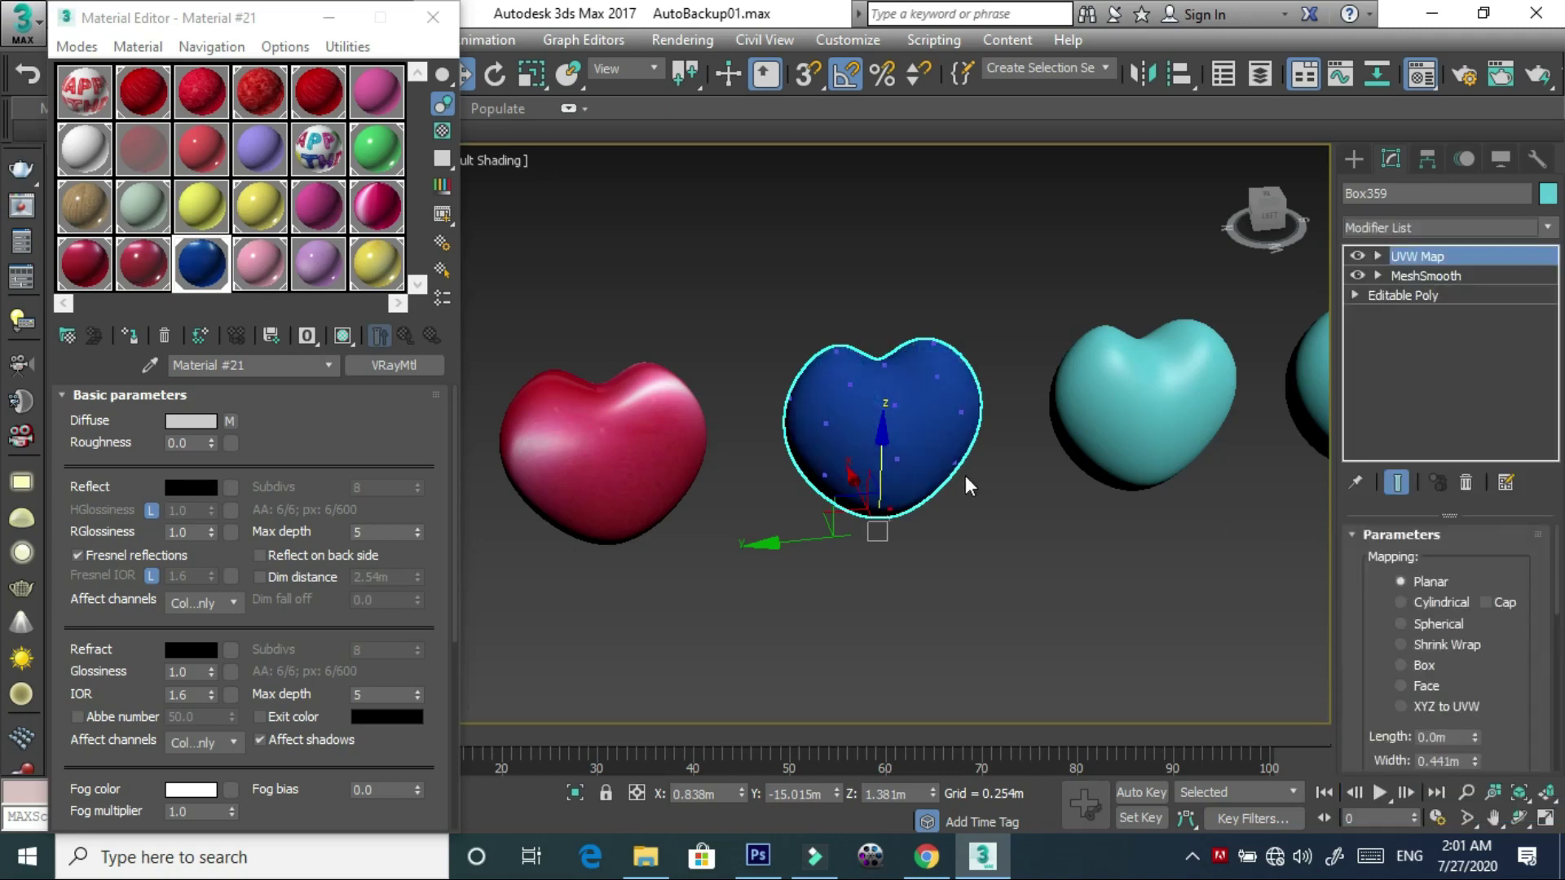
click(1418, 602)
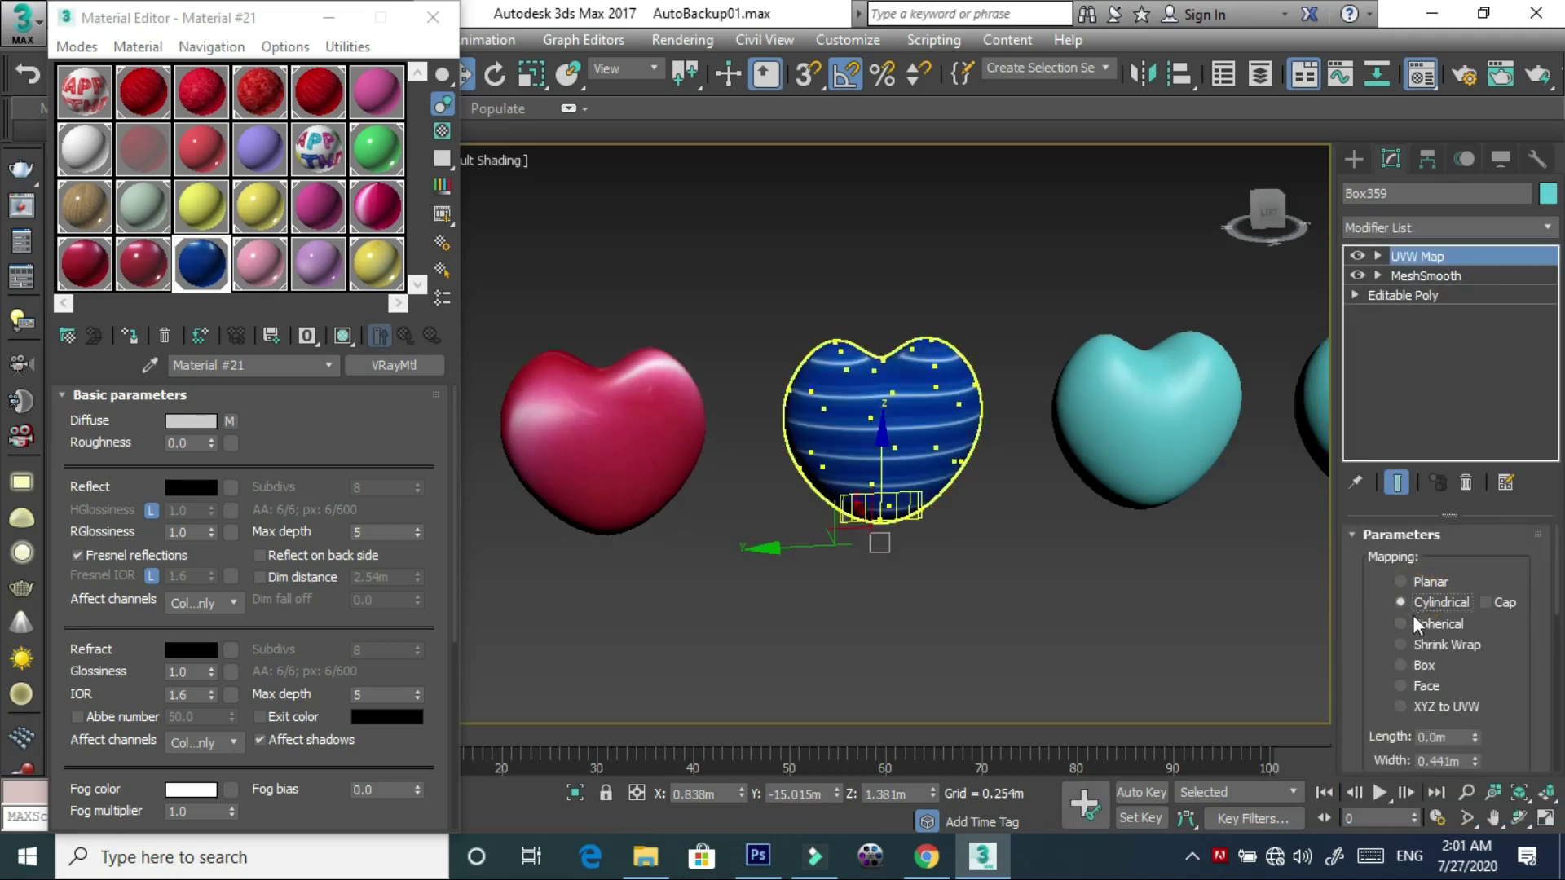
click(1413, 647)
click(1413, 665)
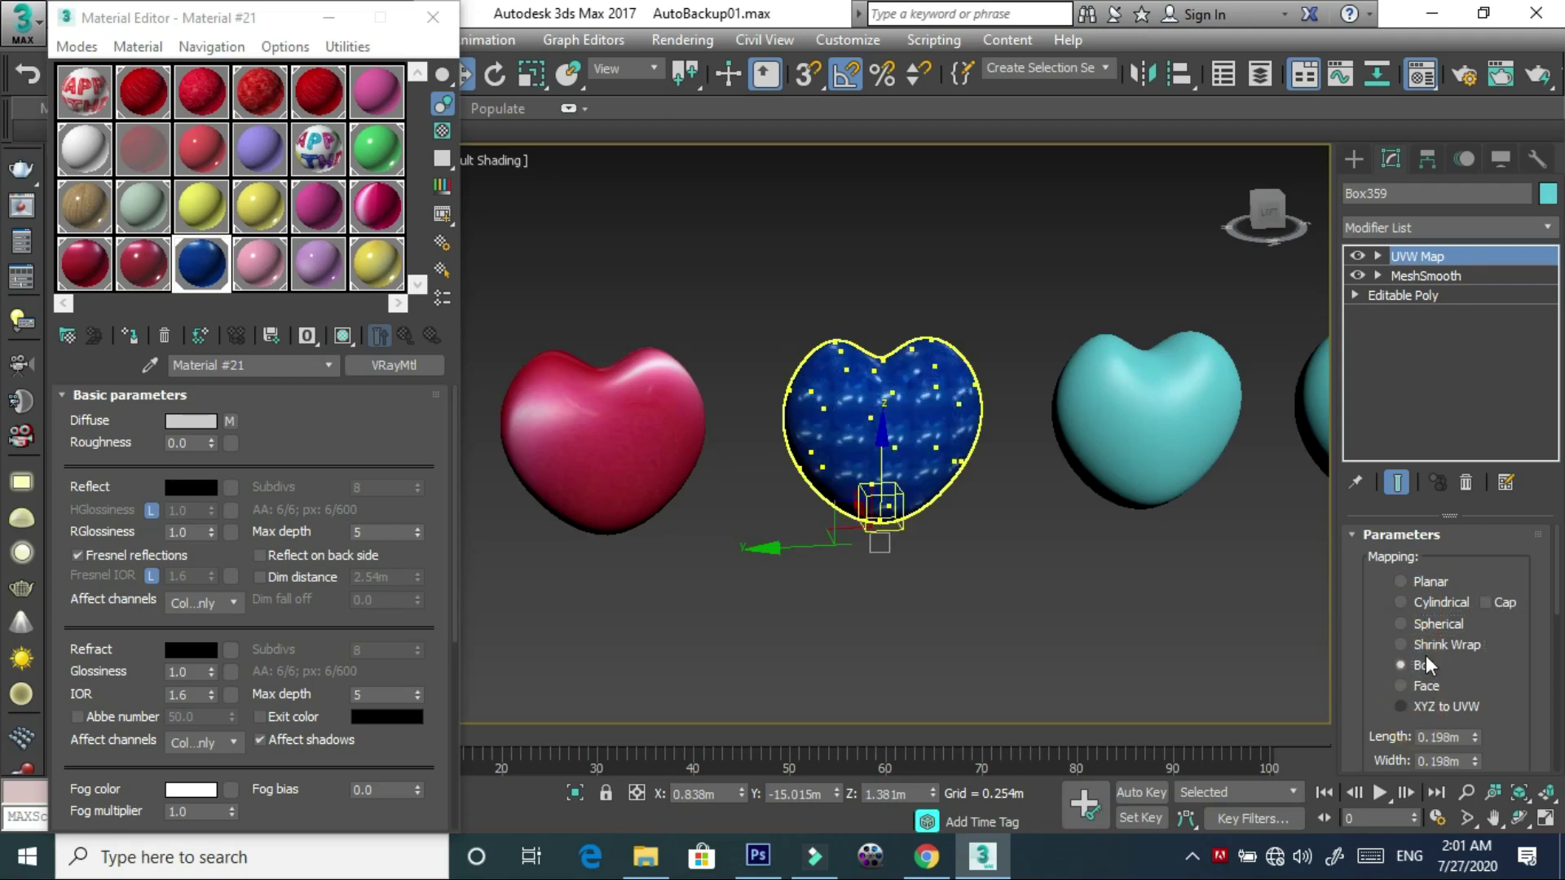
click(1426, 601)
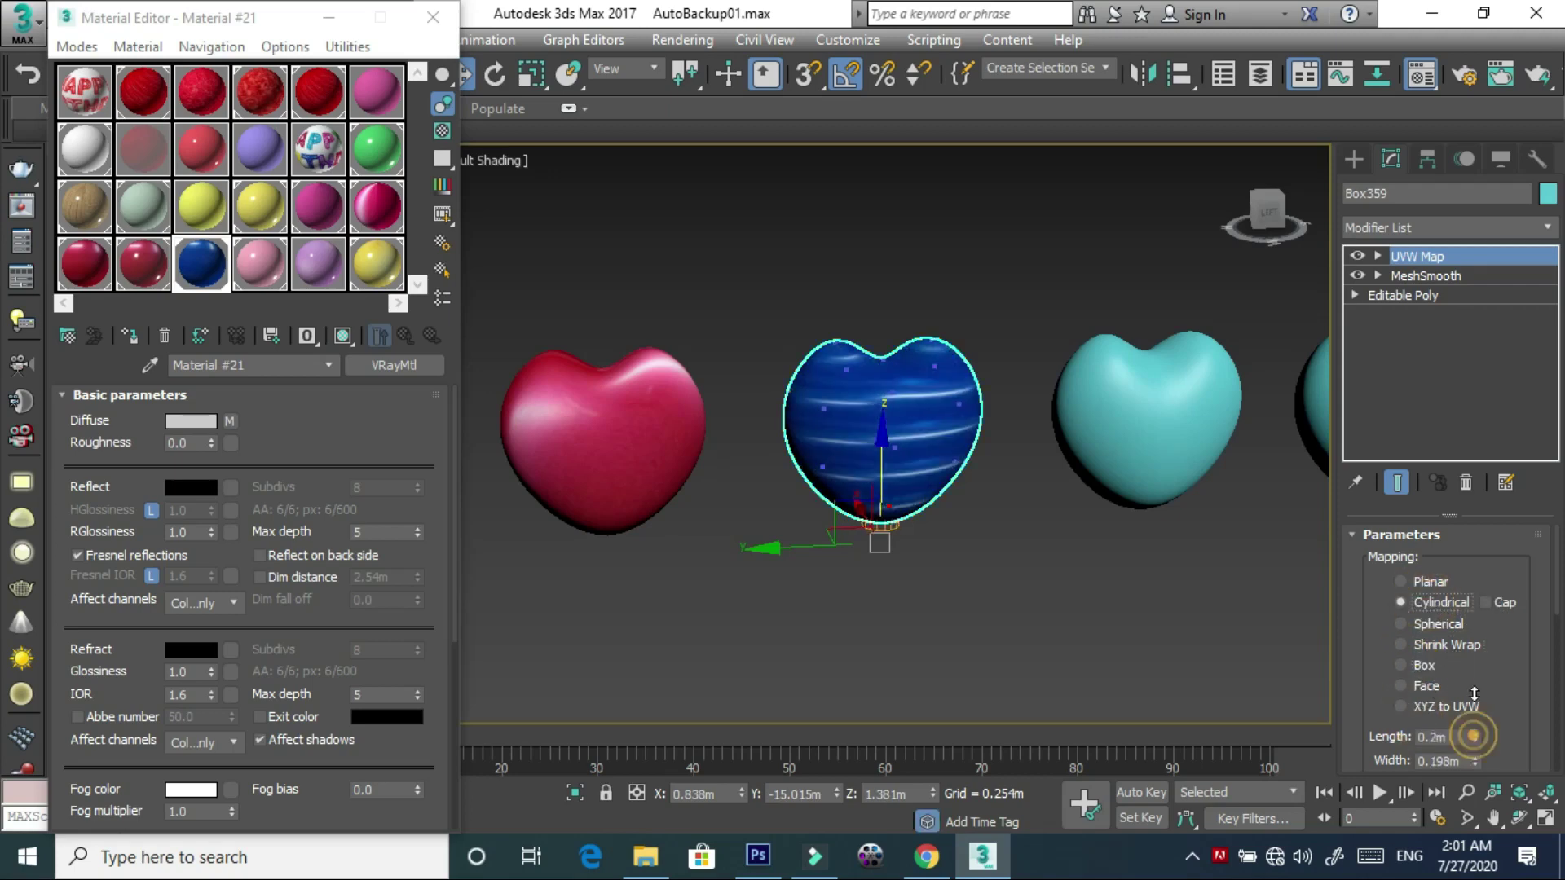
drag(1474, 692, 1474, 530)
scroll(1482, 687, down, 2)
drag(1475, 683, 1462, 384)
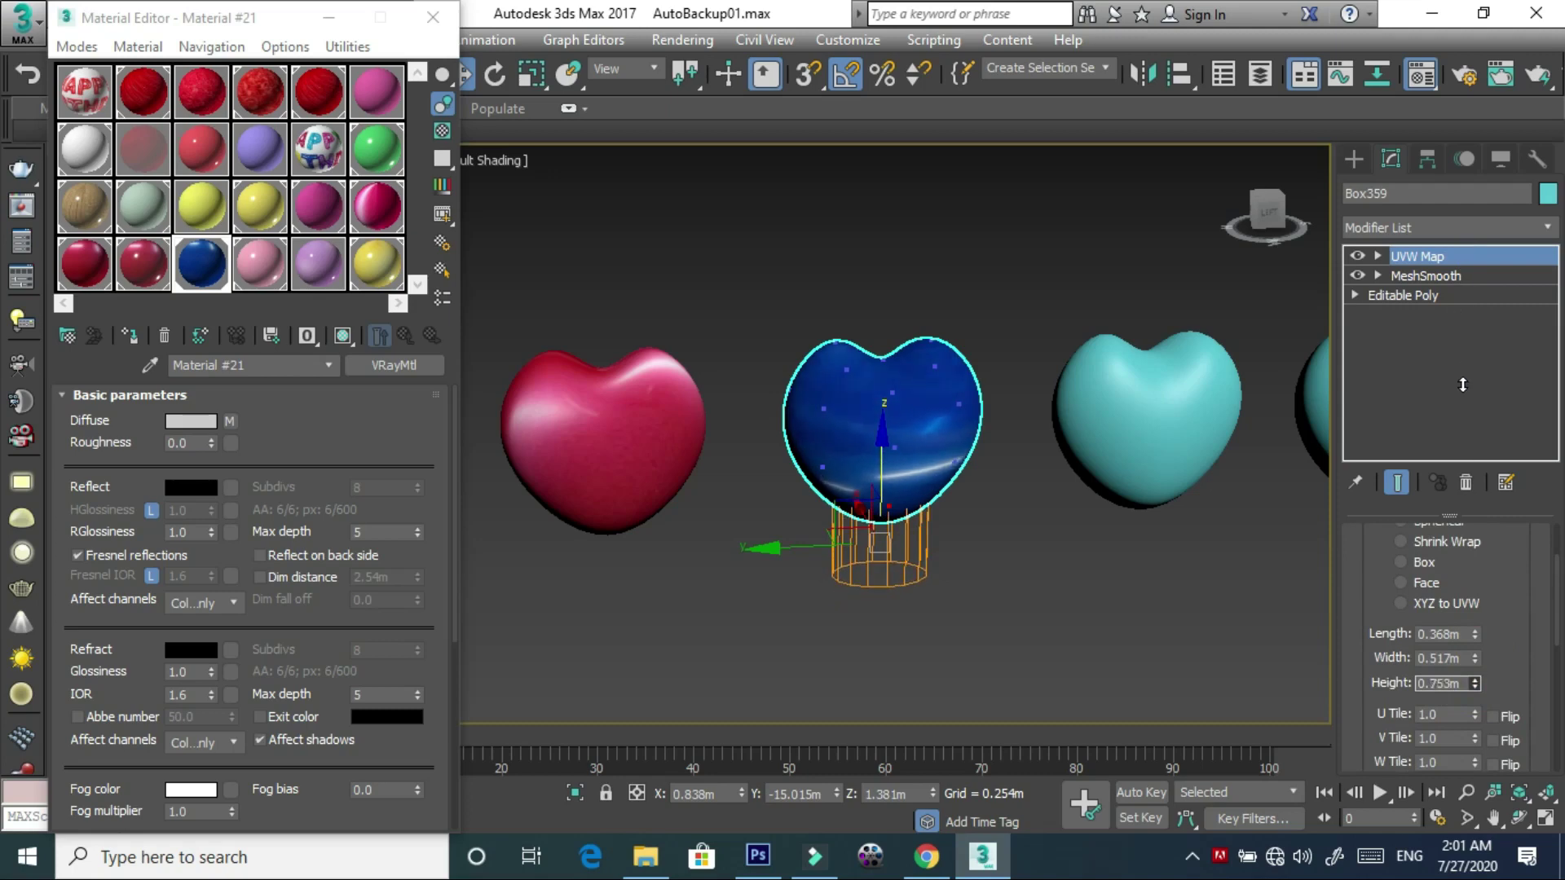
drag(1462, 385, 1462, 489)
scroll(1404, 563, up, 3)
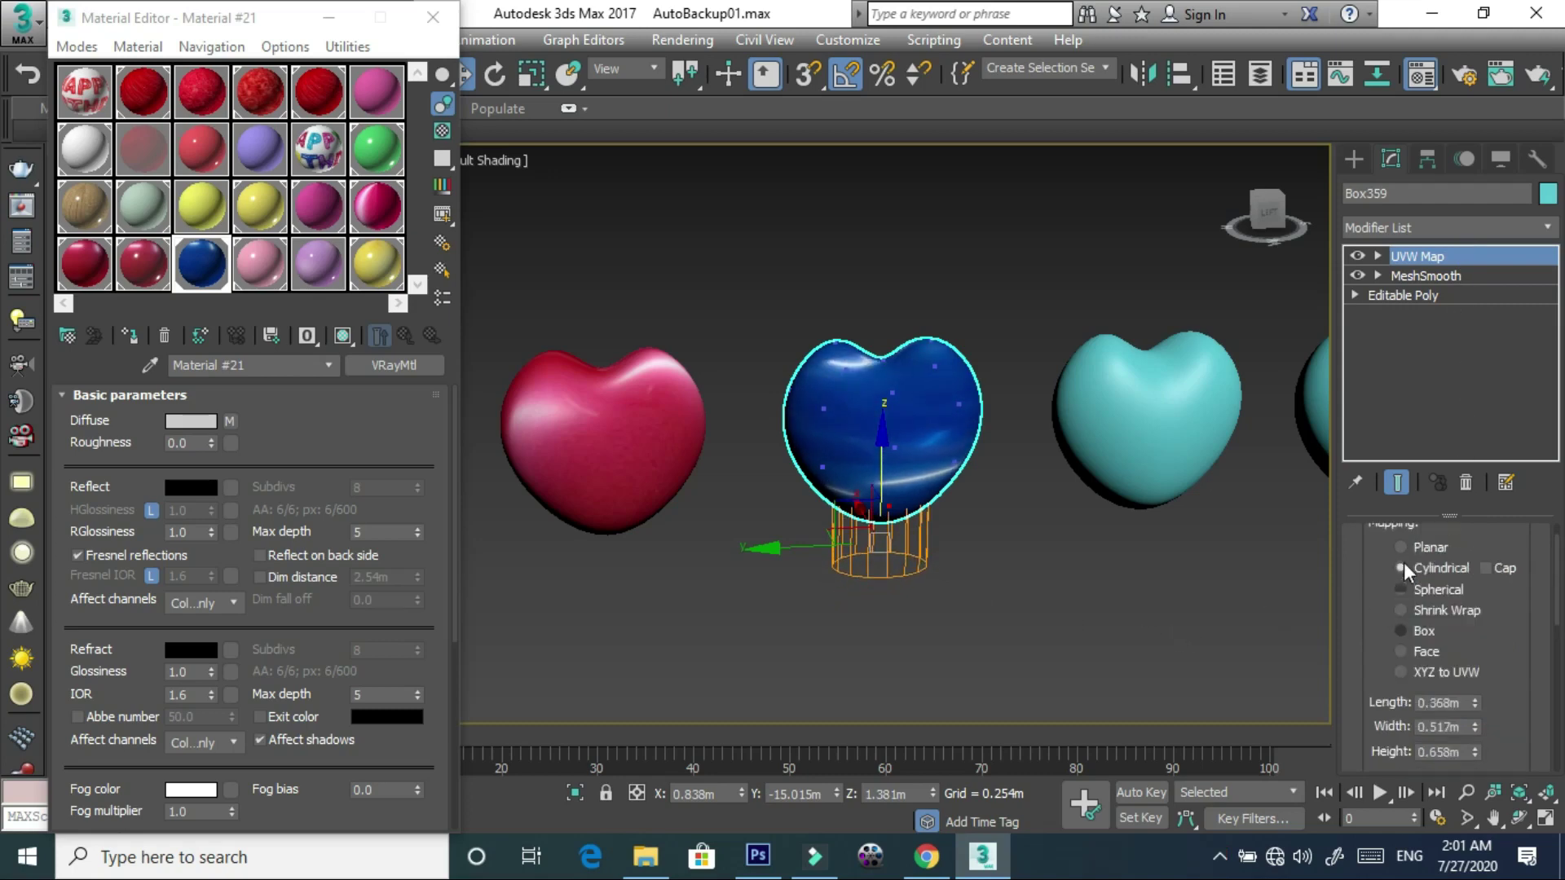
- Set the blue heart's mapping to Spherical and reduce its Length
click(1421, 583)
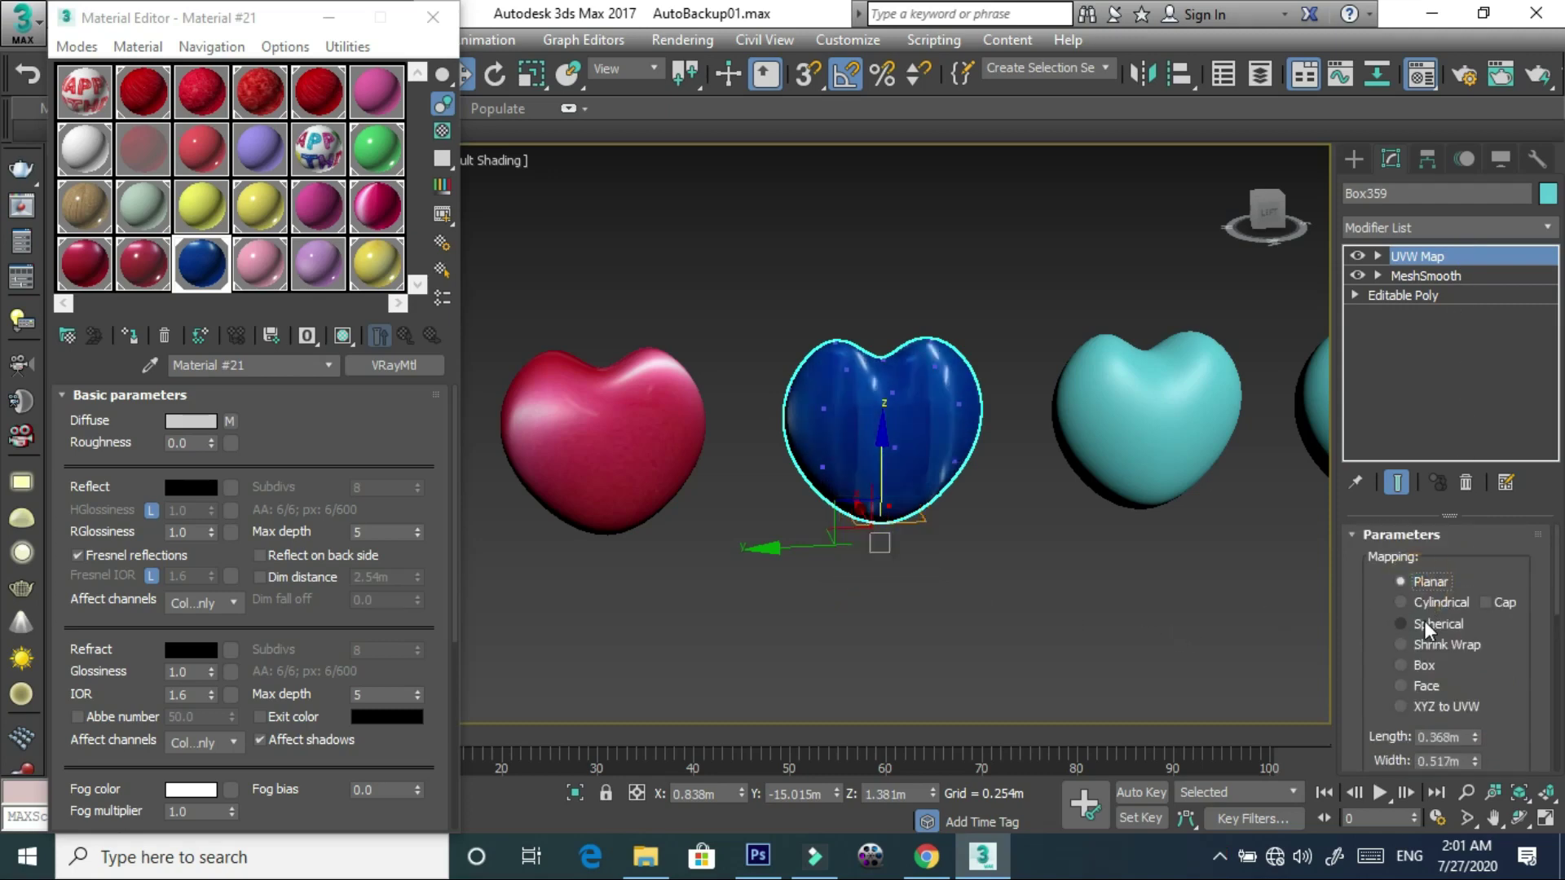
click(1425, 622)
drag(1473, 737, 1475, 798)
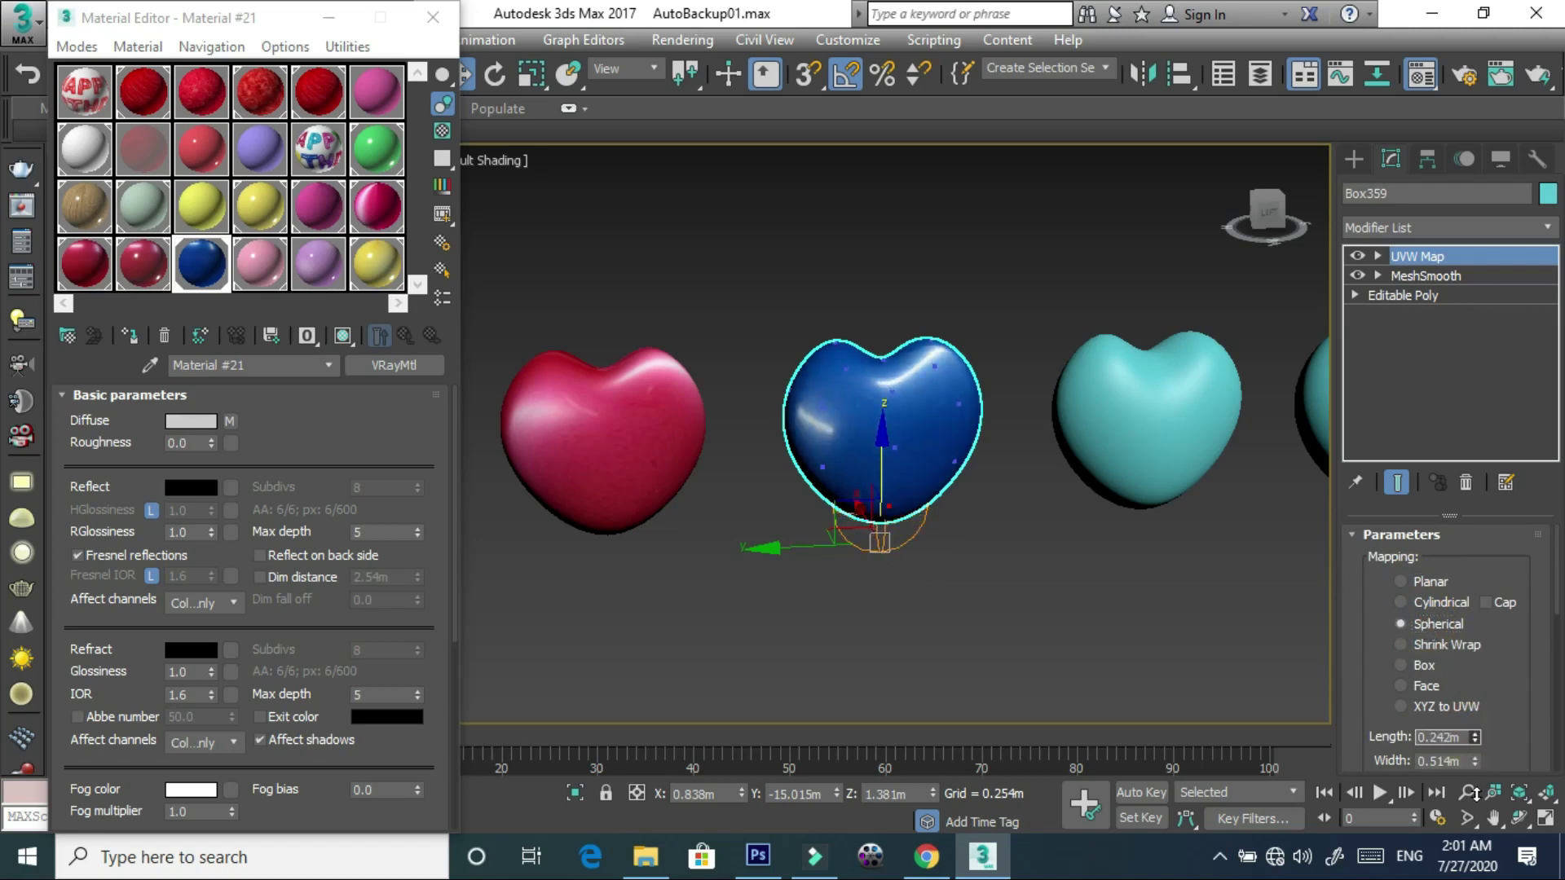
scroll(1039, 516, down, 3)
click(853, 560)
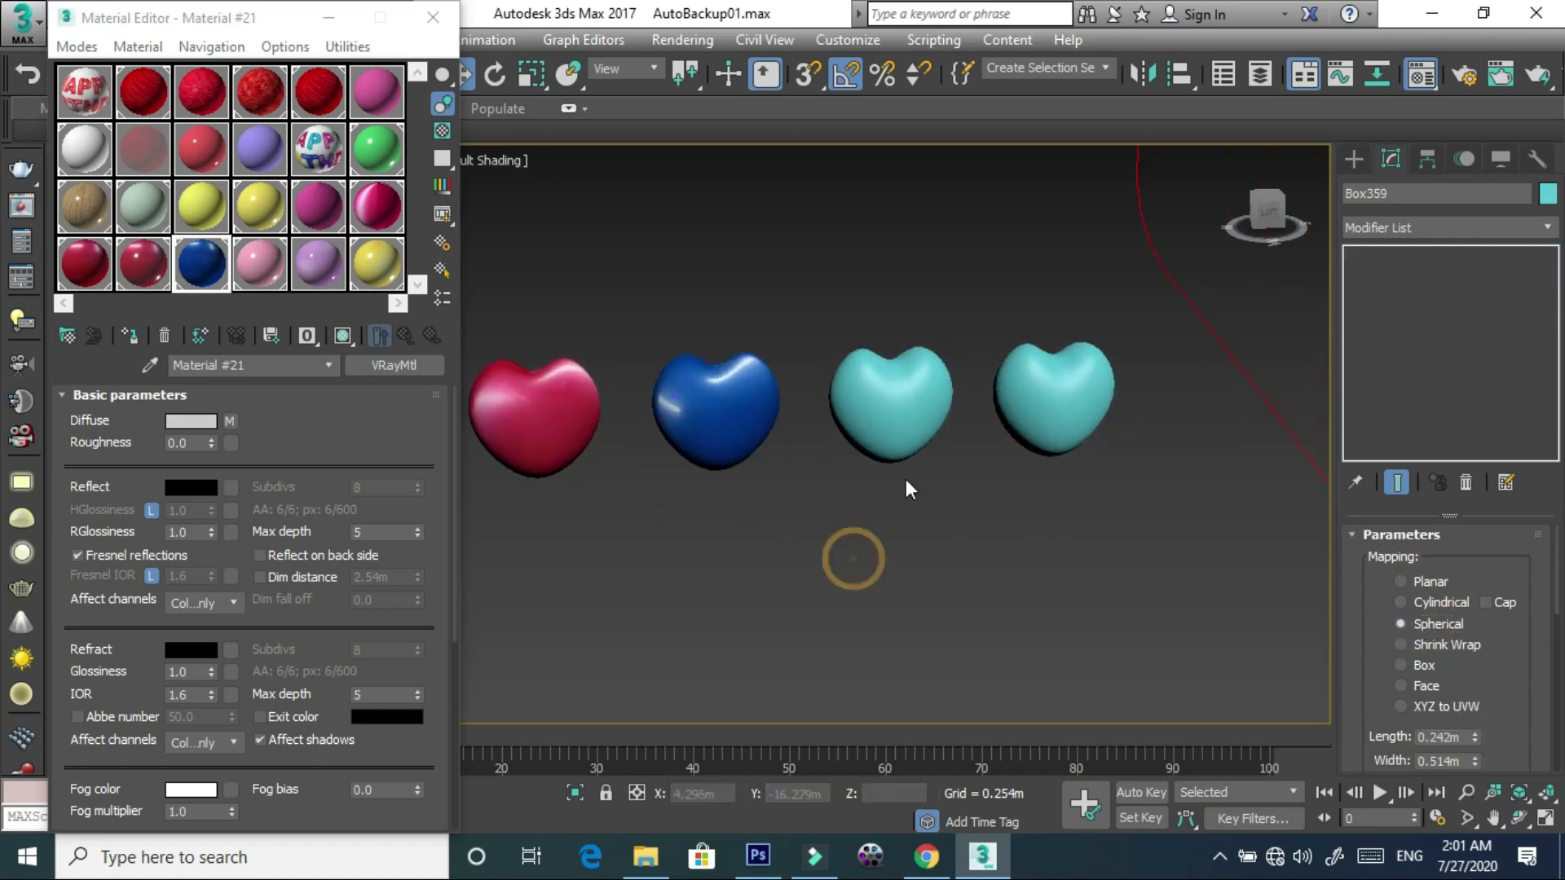
- Give the middle heart the pink material and a Spherical UVW Map modifier
middle_drag(901, 489, 678, 444)
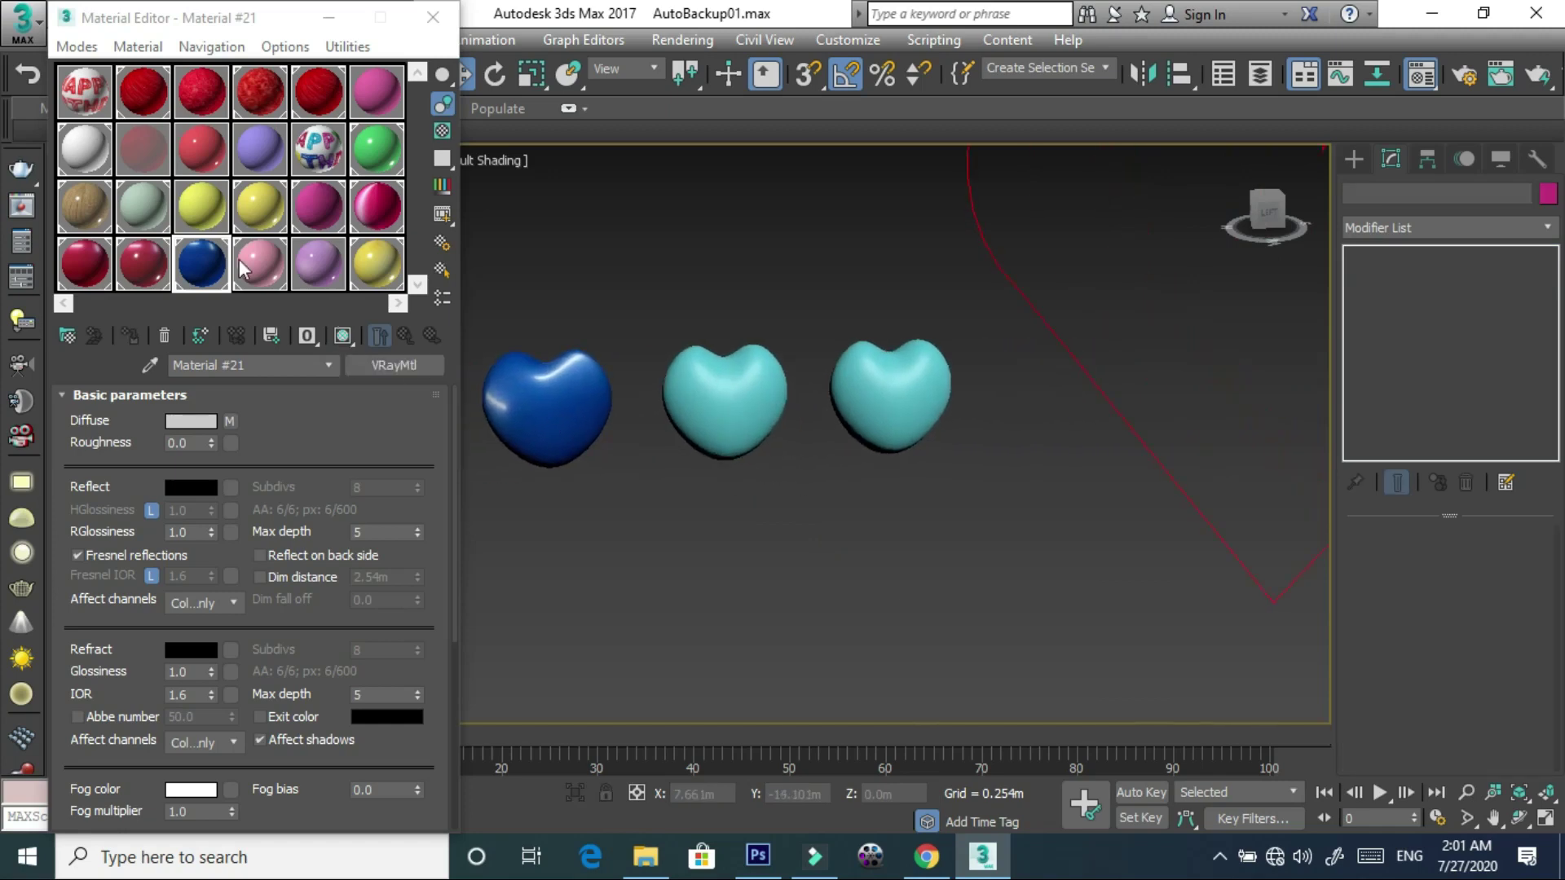
drag(703, 398, 703, 398)
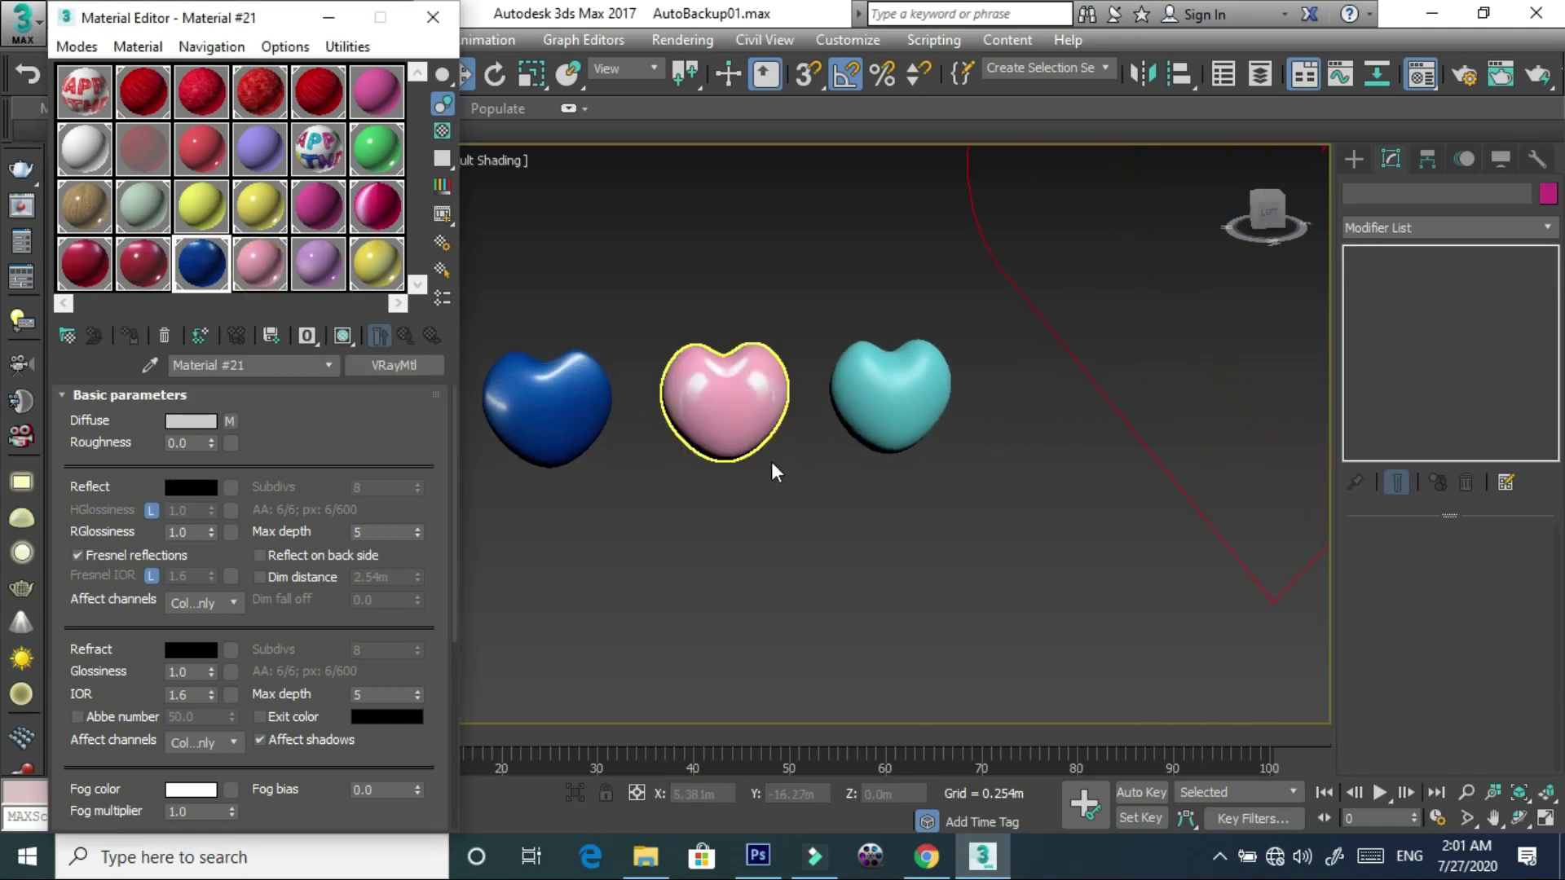
click(716, 392)
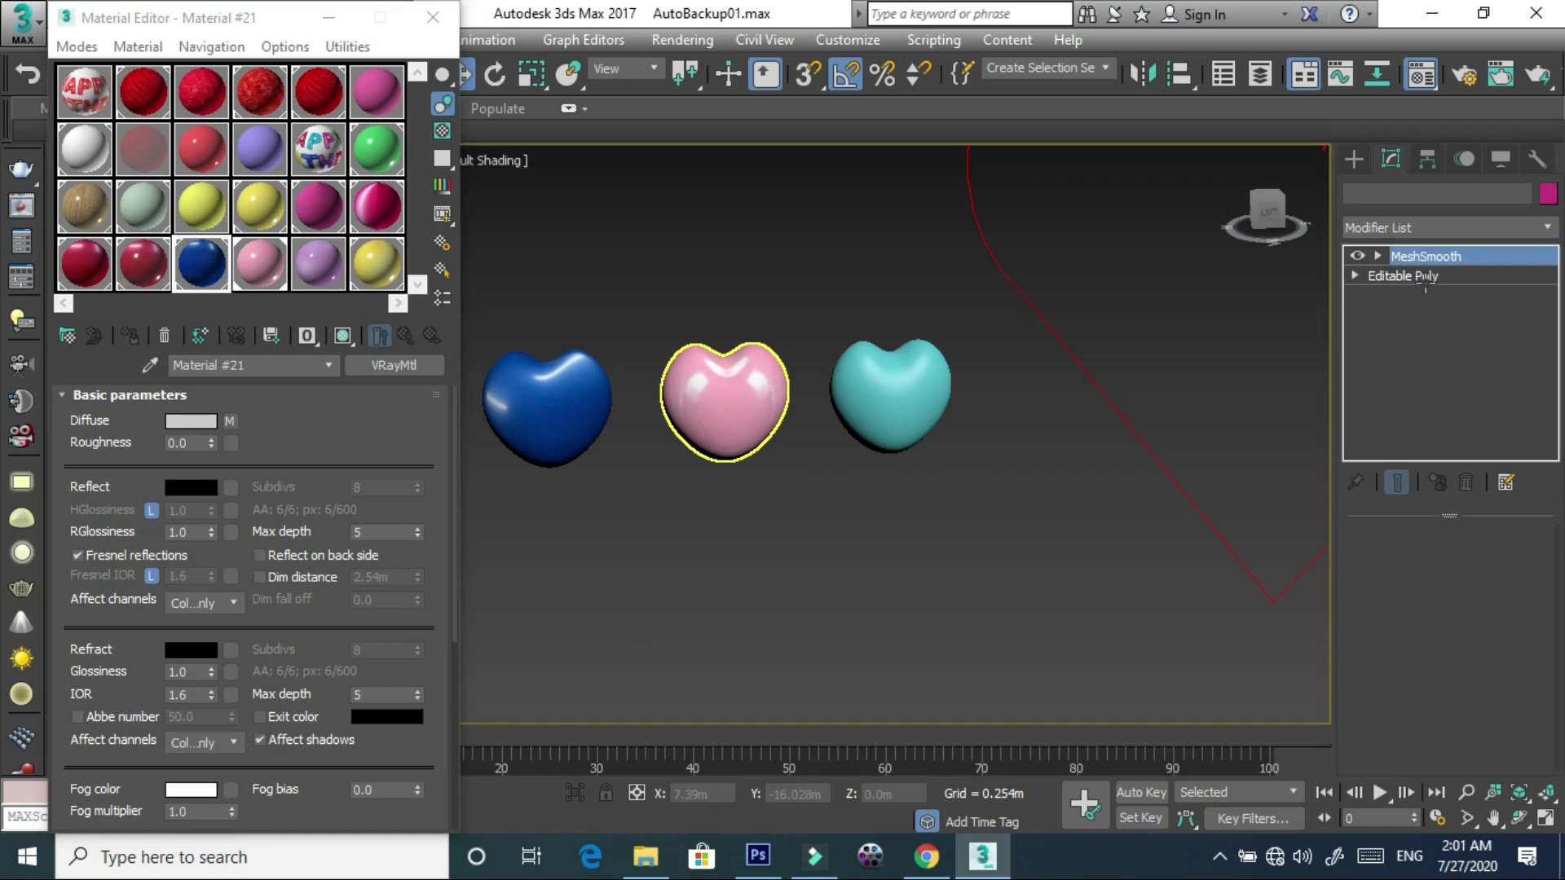
click(1466, 227)
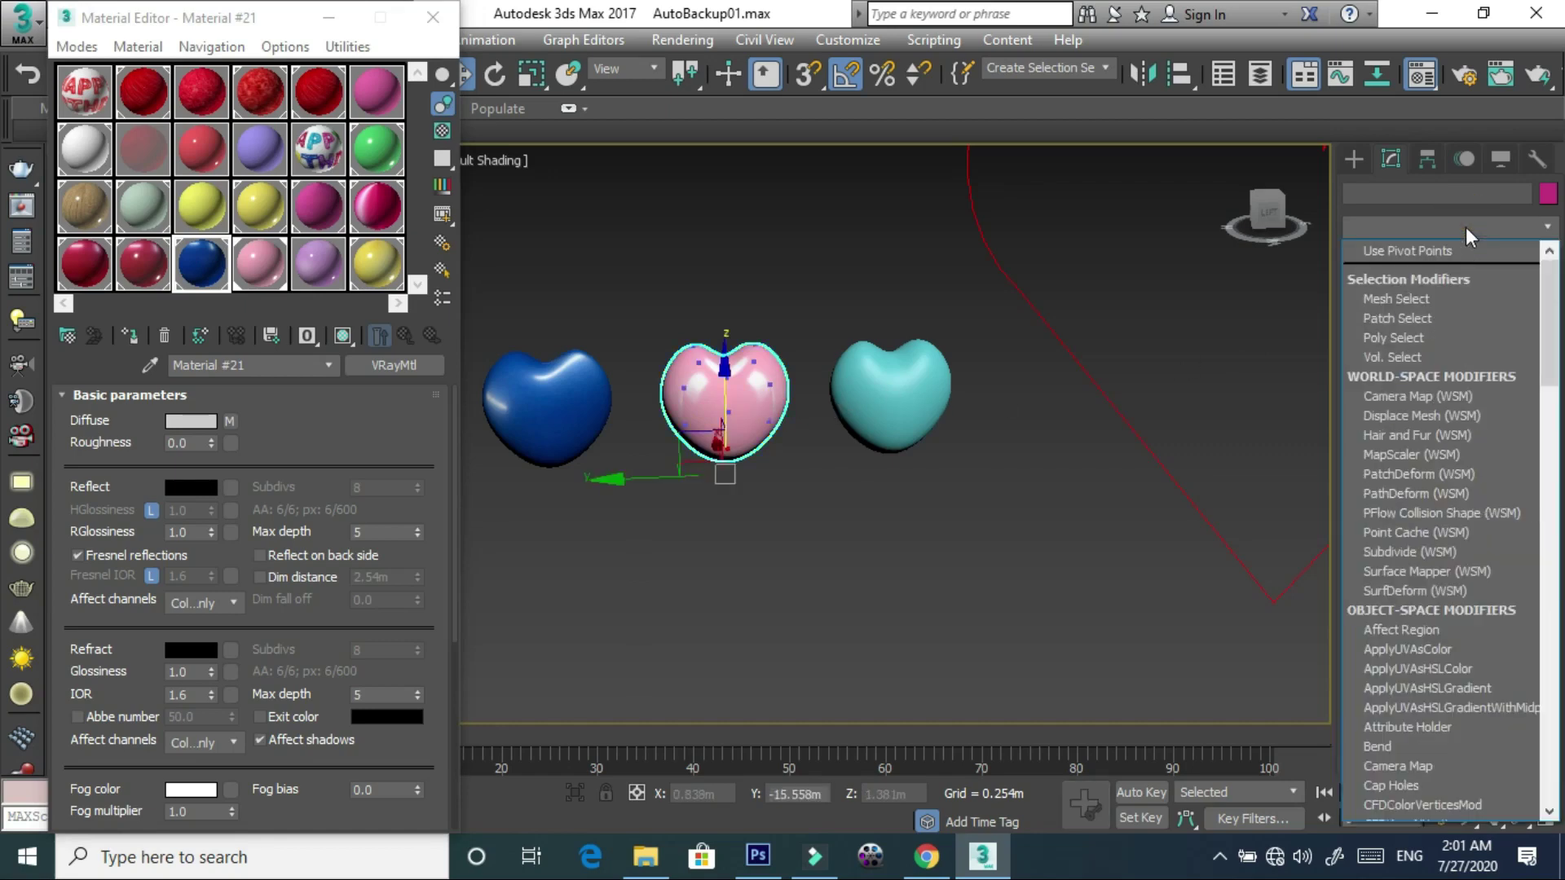
key(u)
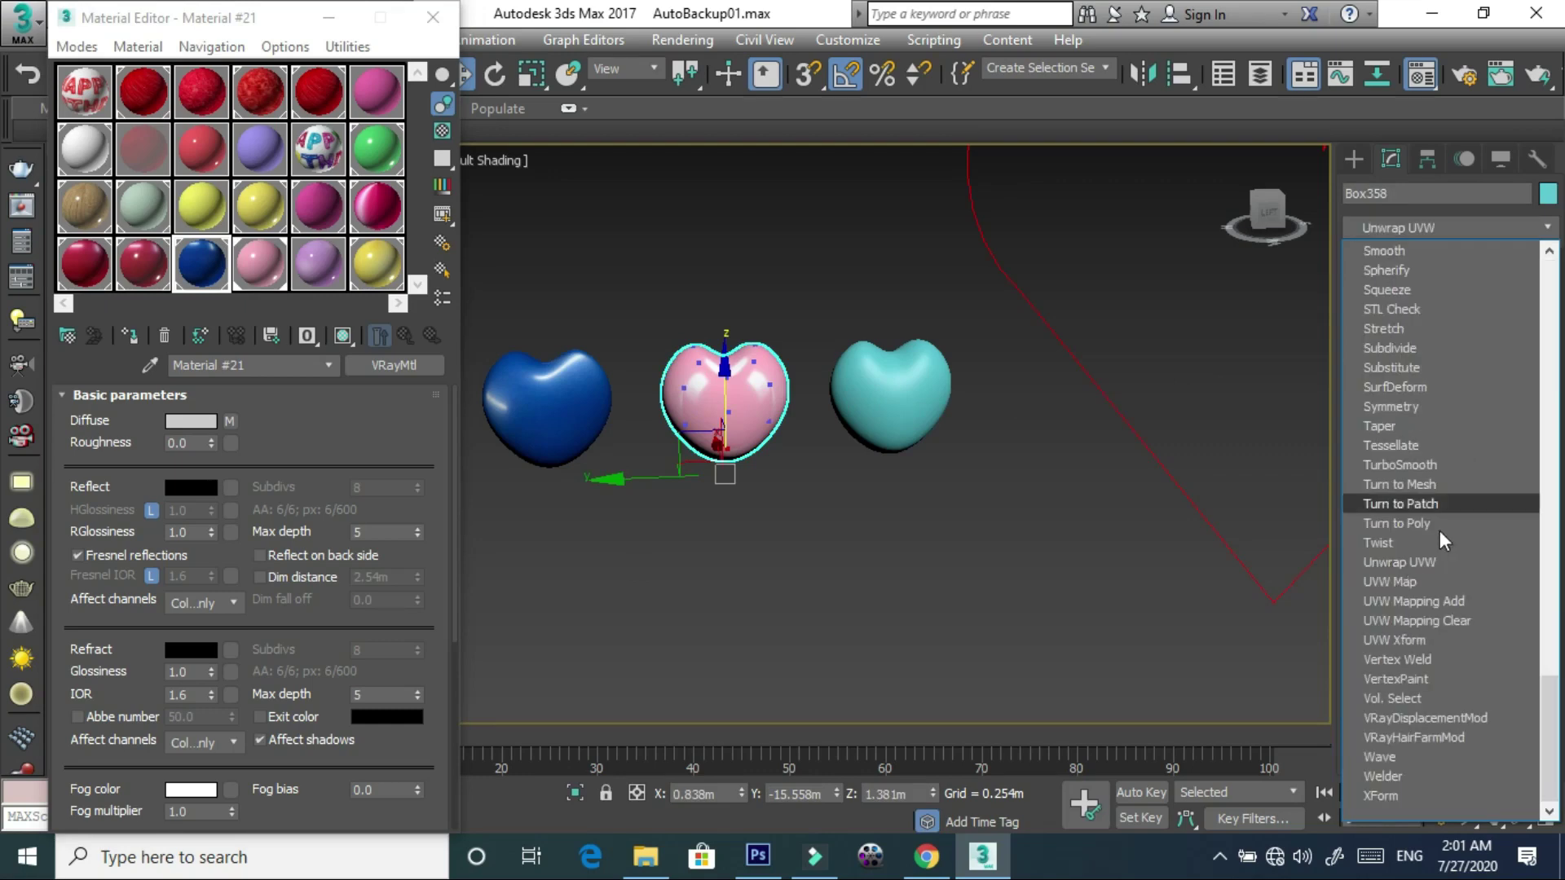
click(1377, 581)
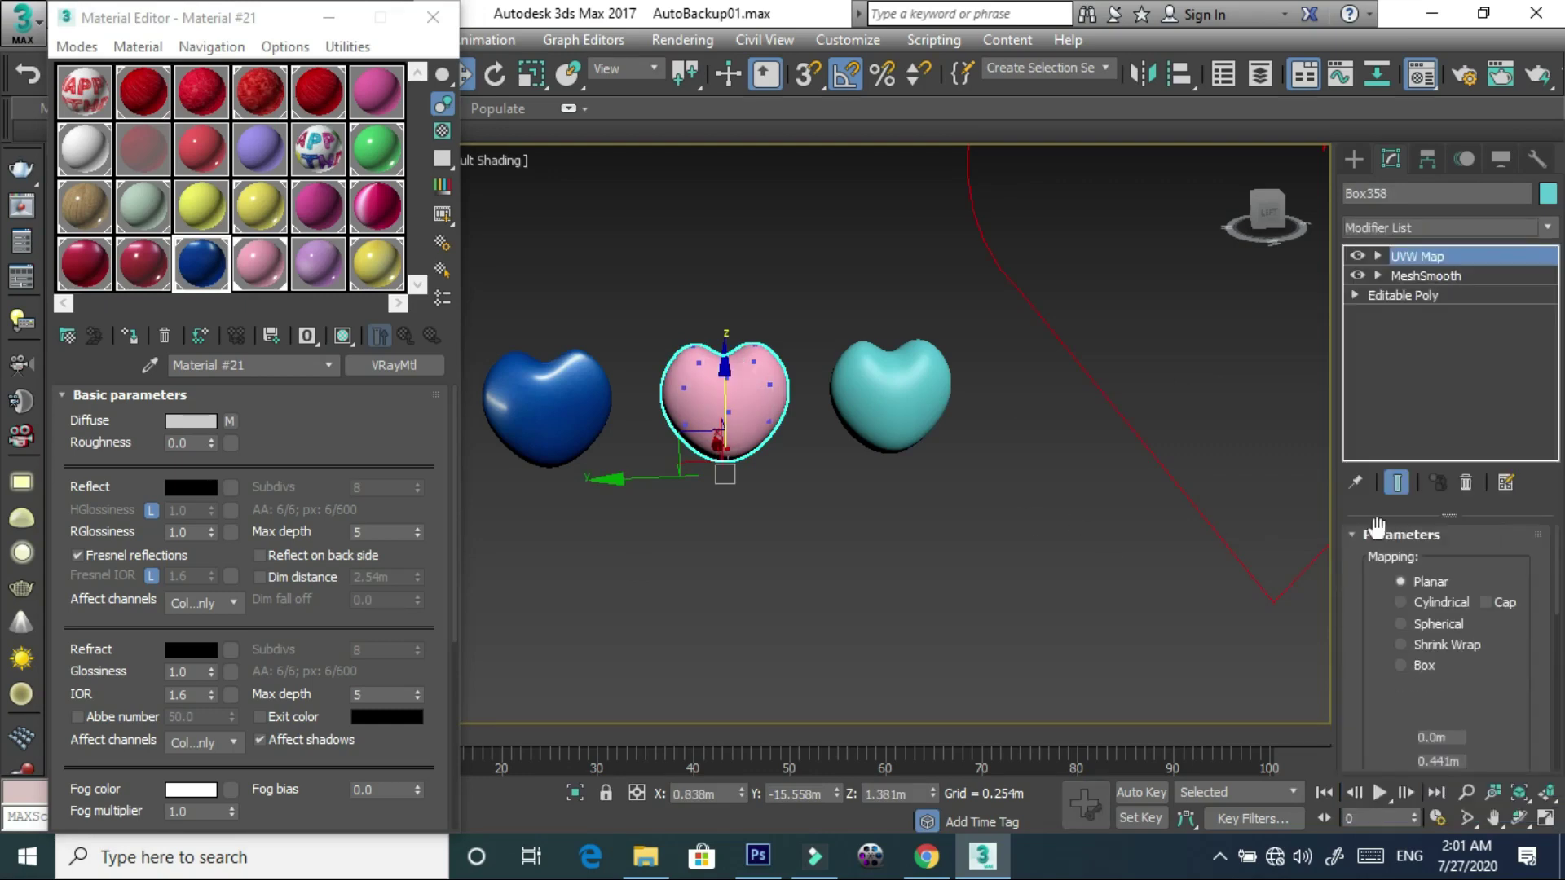
click(1423, 624)
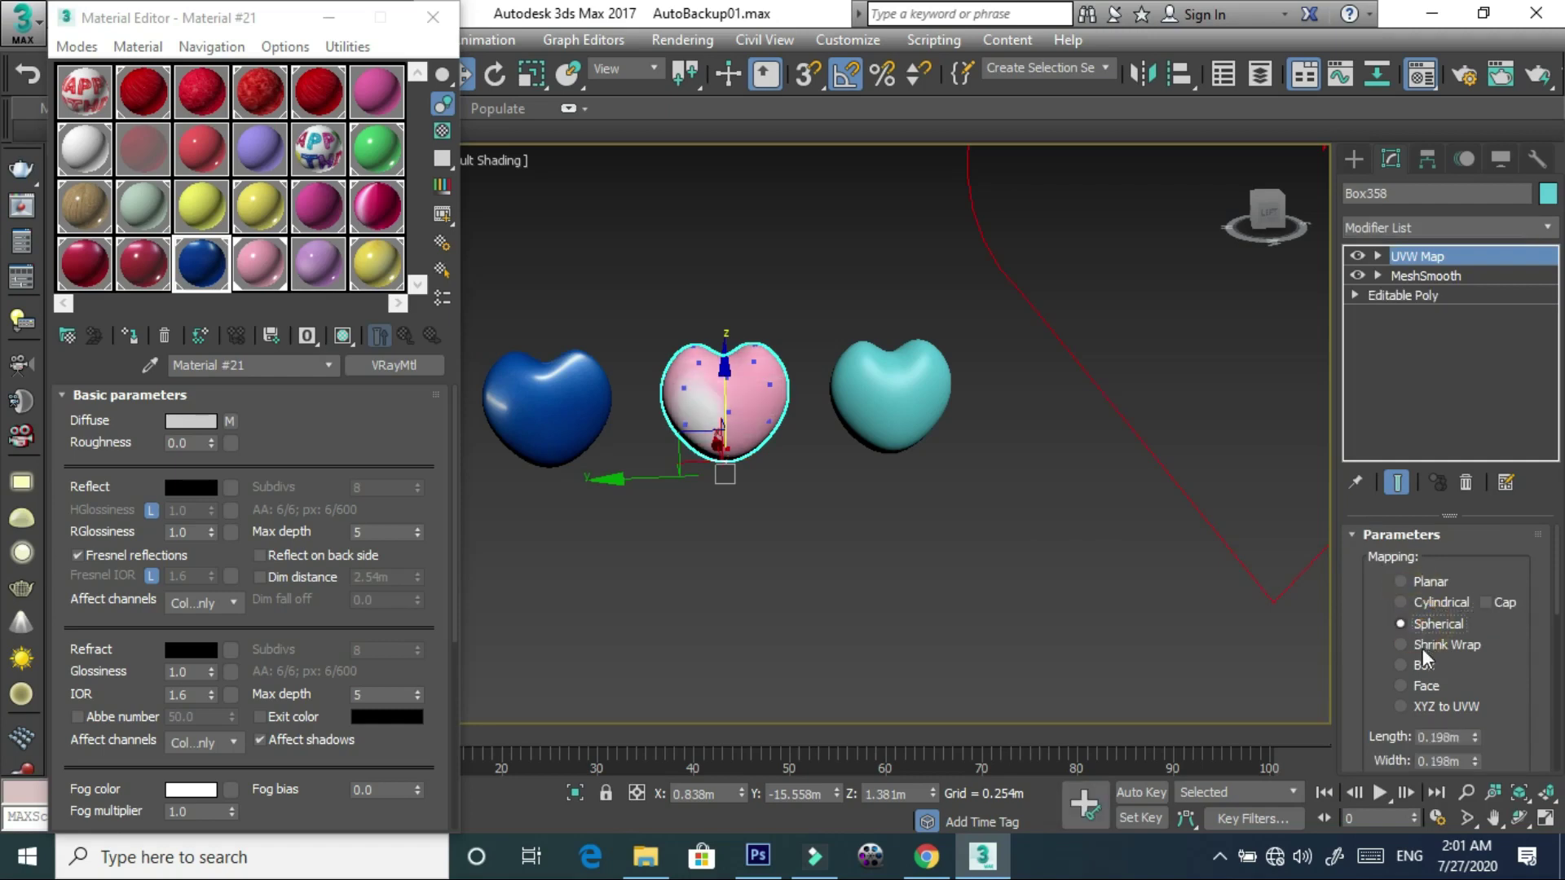
click(1418, 664)
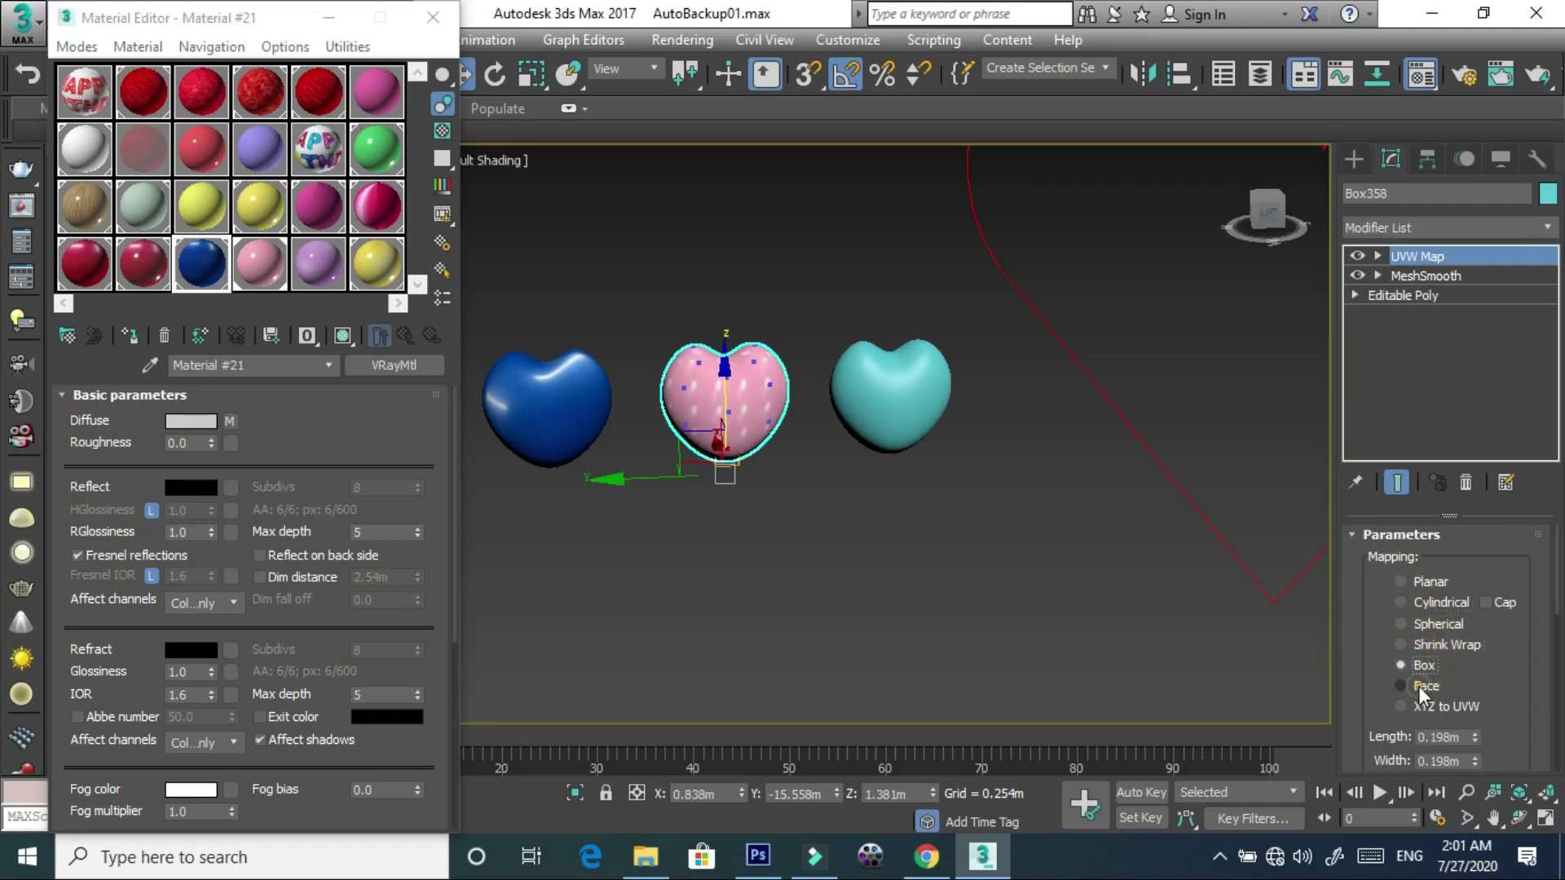
click(1416, 610)
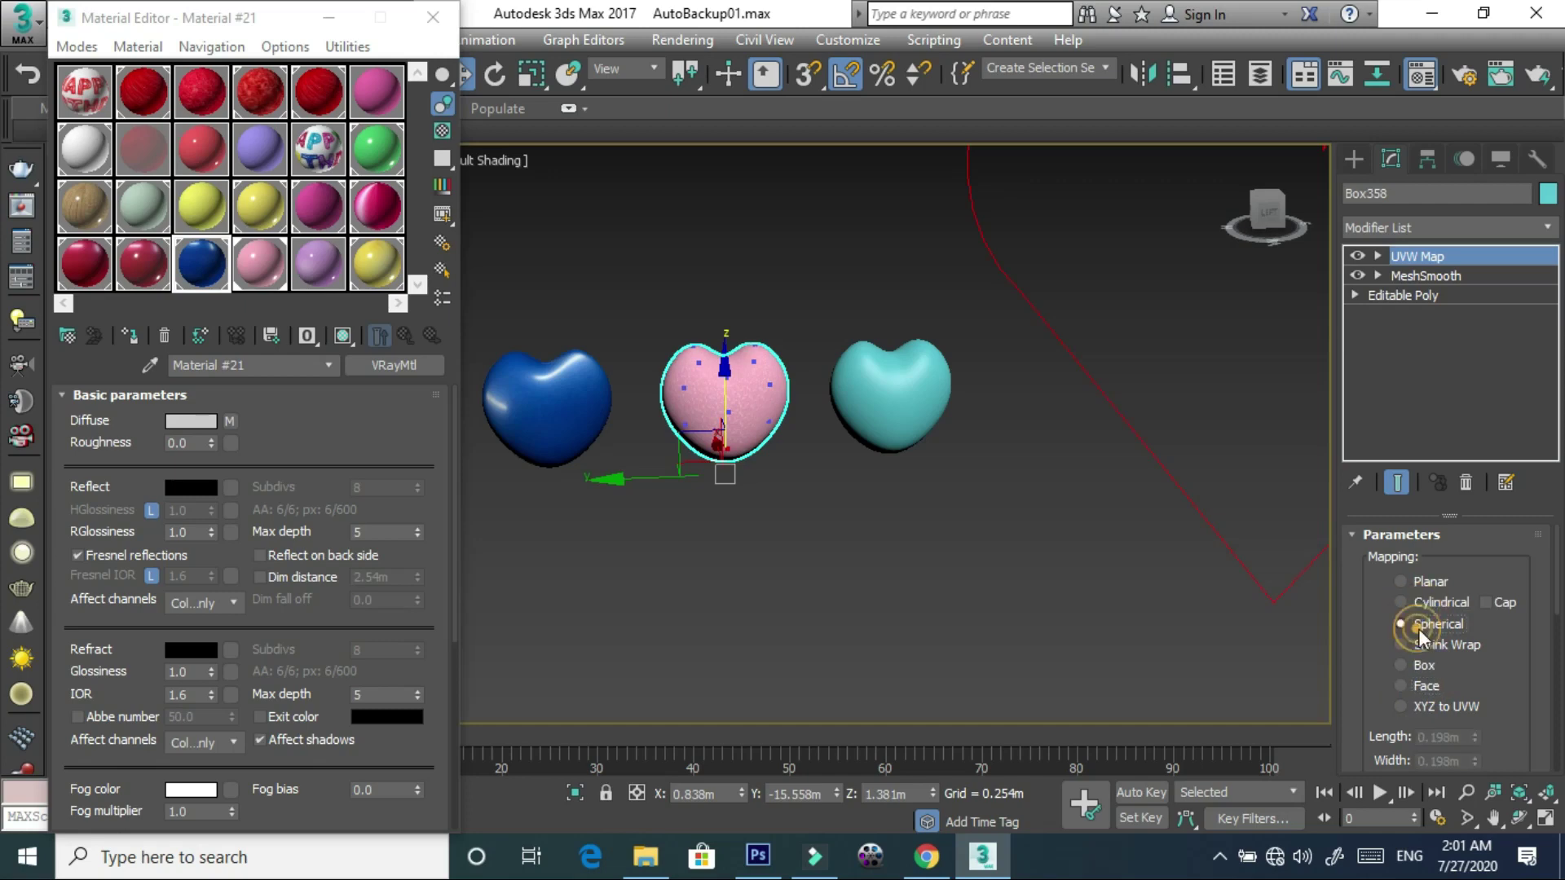
- Set the pink heart's mapping Length to about 0.04 m and give the right heart the purple material
mouse_move(1474, 737)
mouse_down()
mouse_move(1458, 665)
mouse_move(1462, 22)
mouse_up()
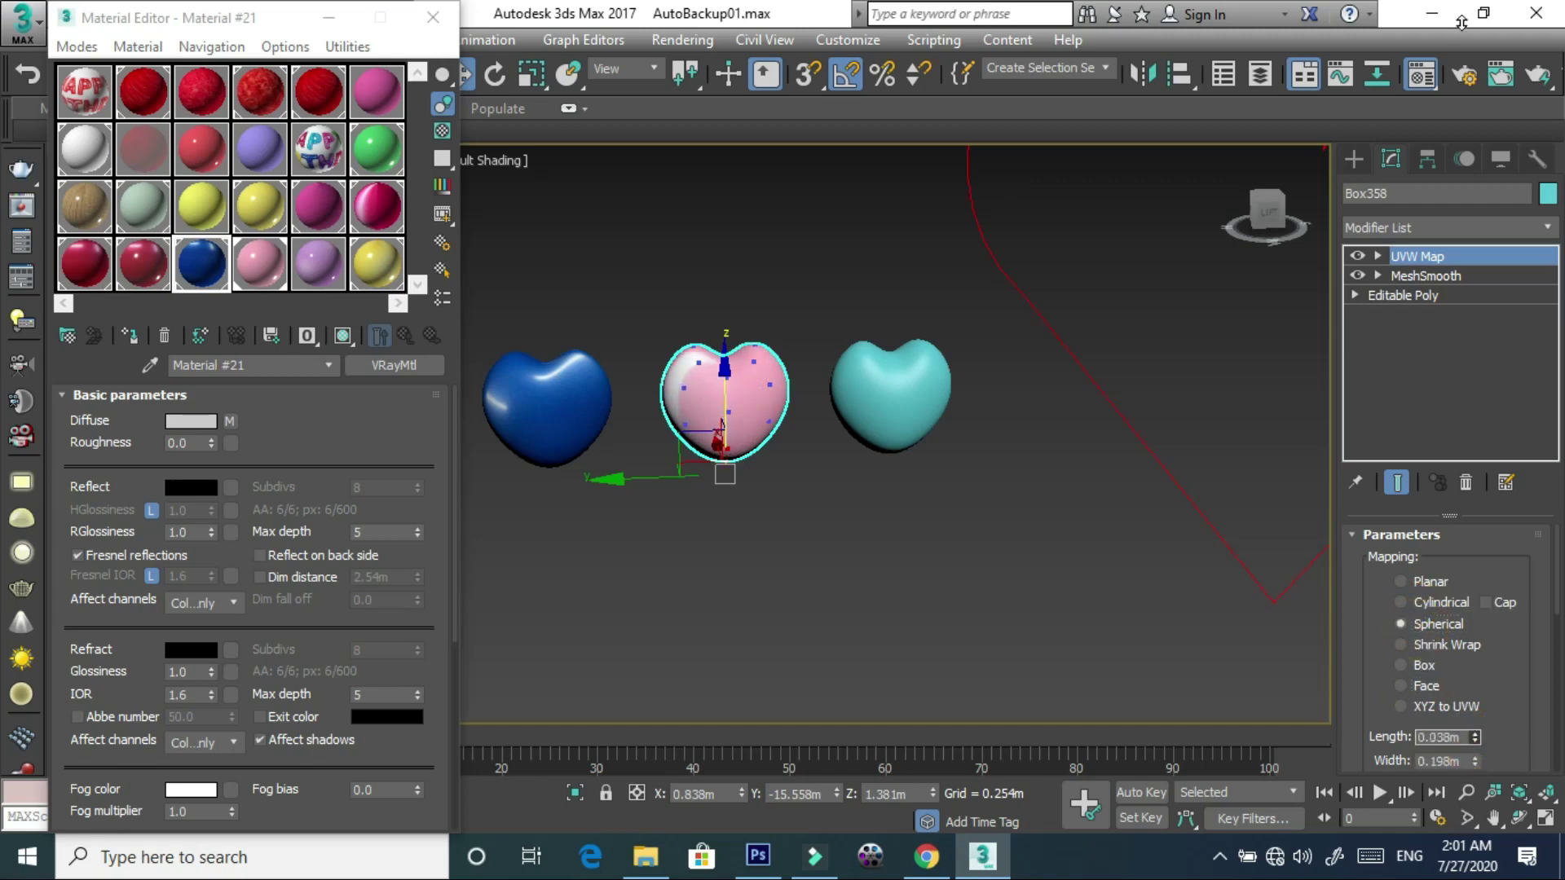
drag(1190, 10, 972, 238)
drag(322, 262, 903, 413)
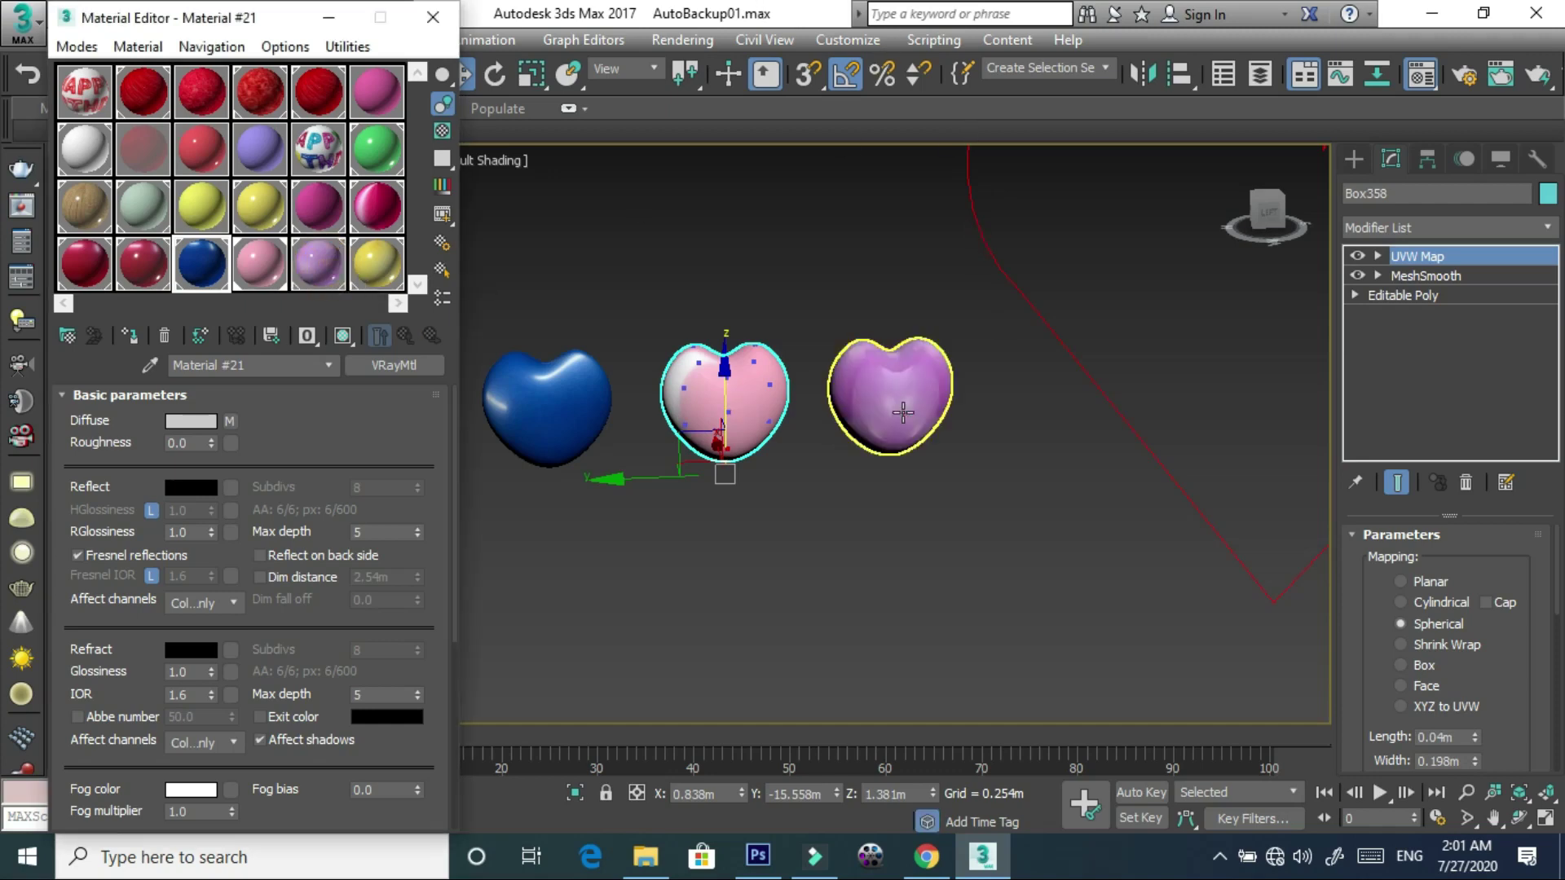
- Tweak the pink heart's mapping, then add a UVW Map modifier to the purple heart
click(1414, 666)
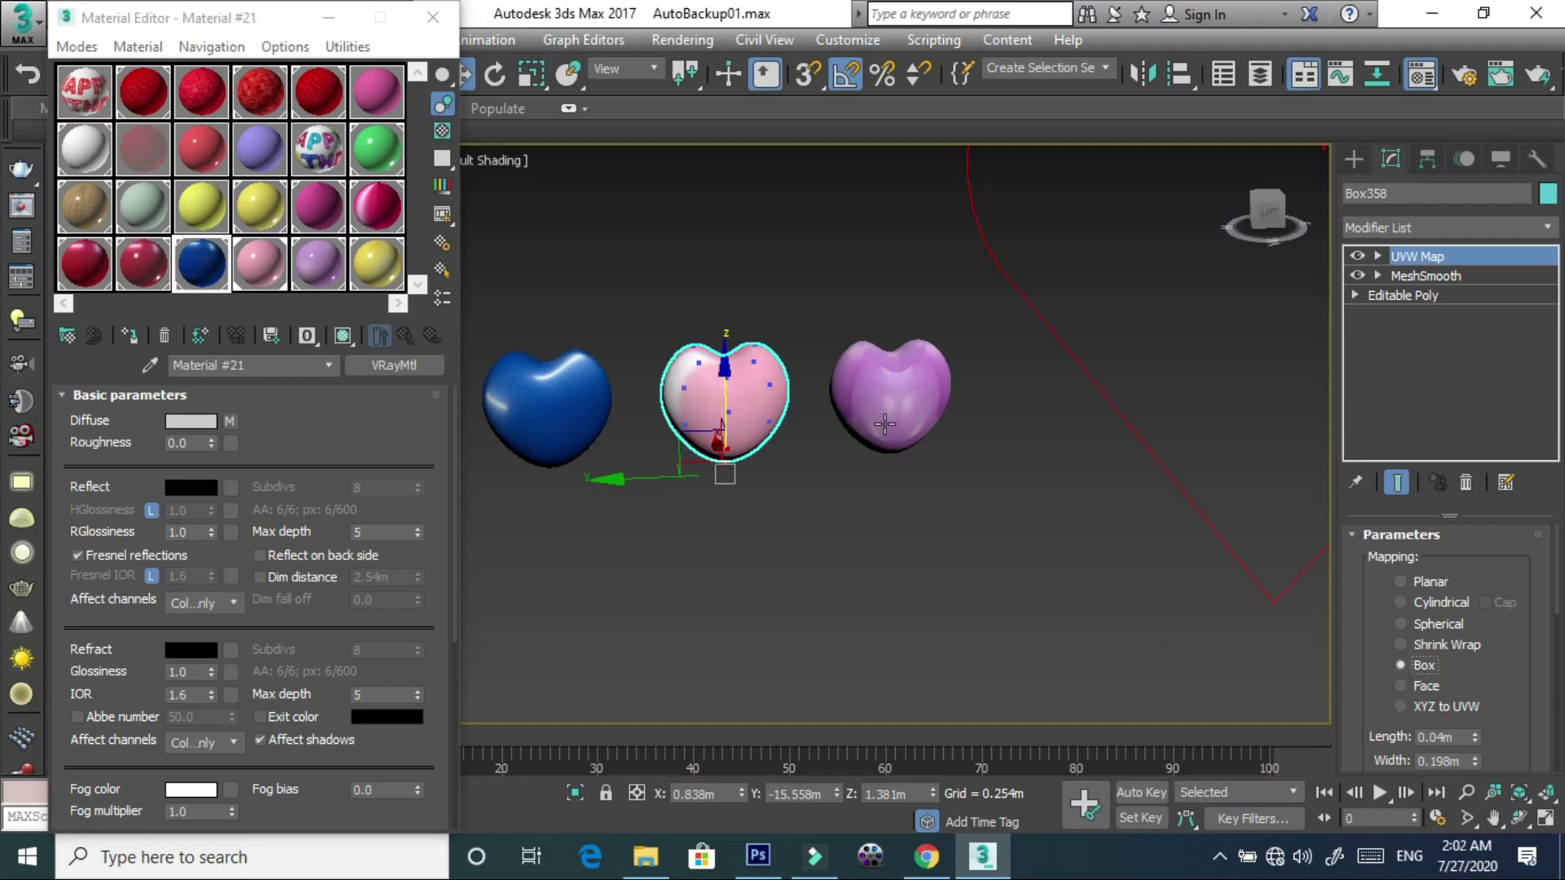
drag(1419, 256, 1413, 237)
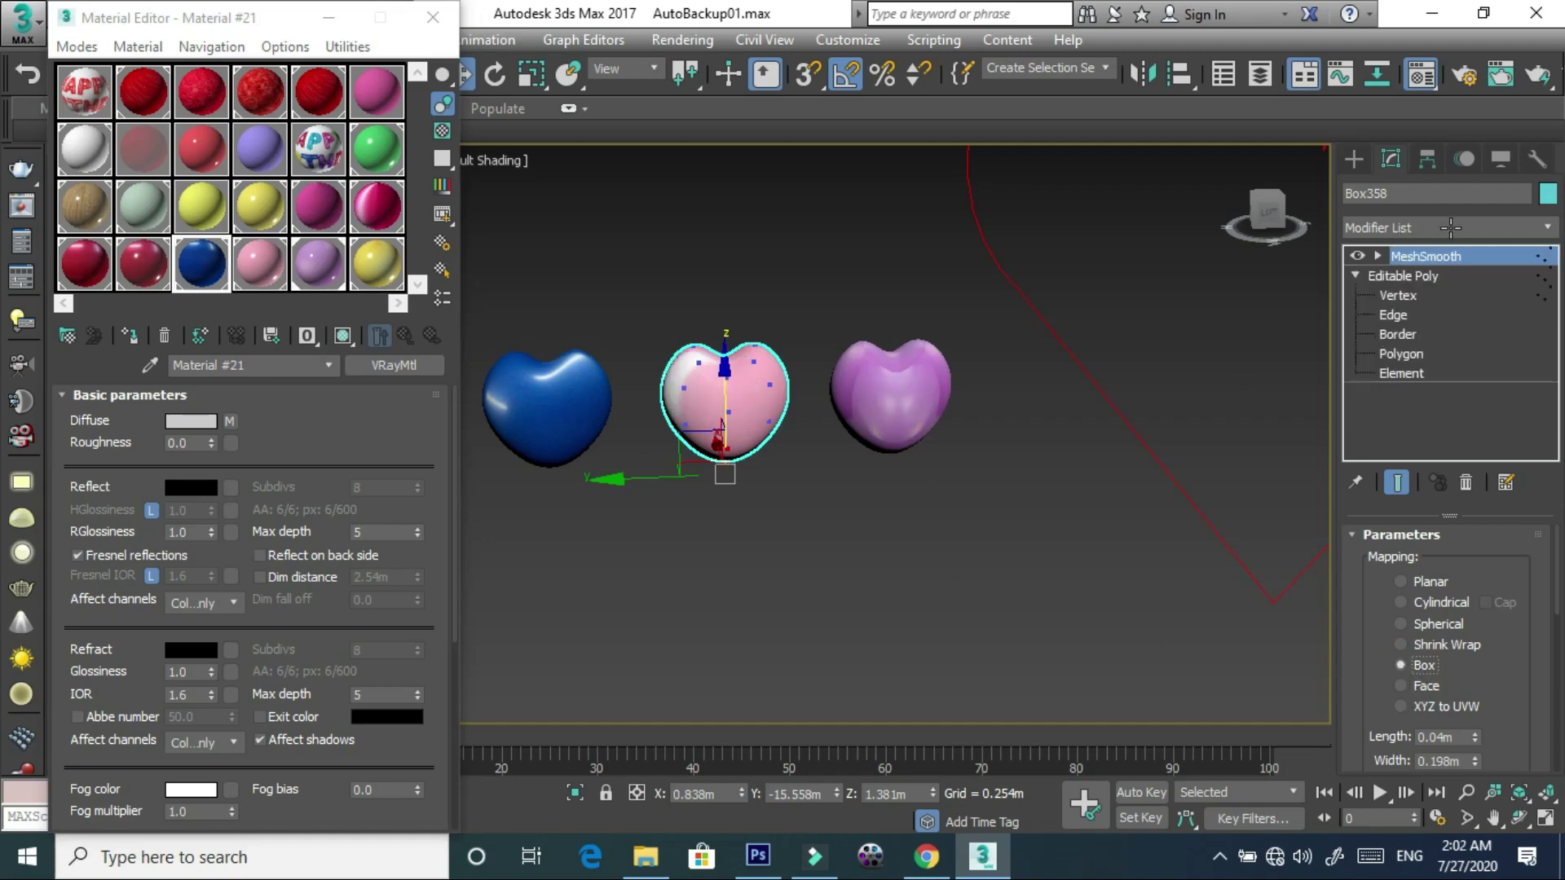
click(904, 396)
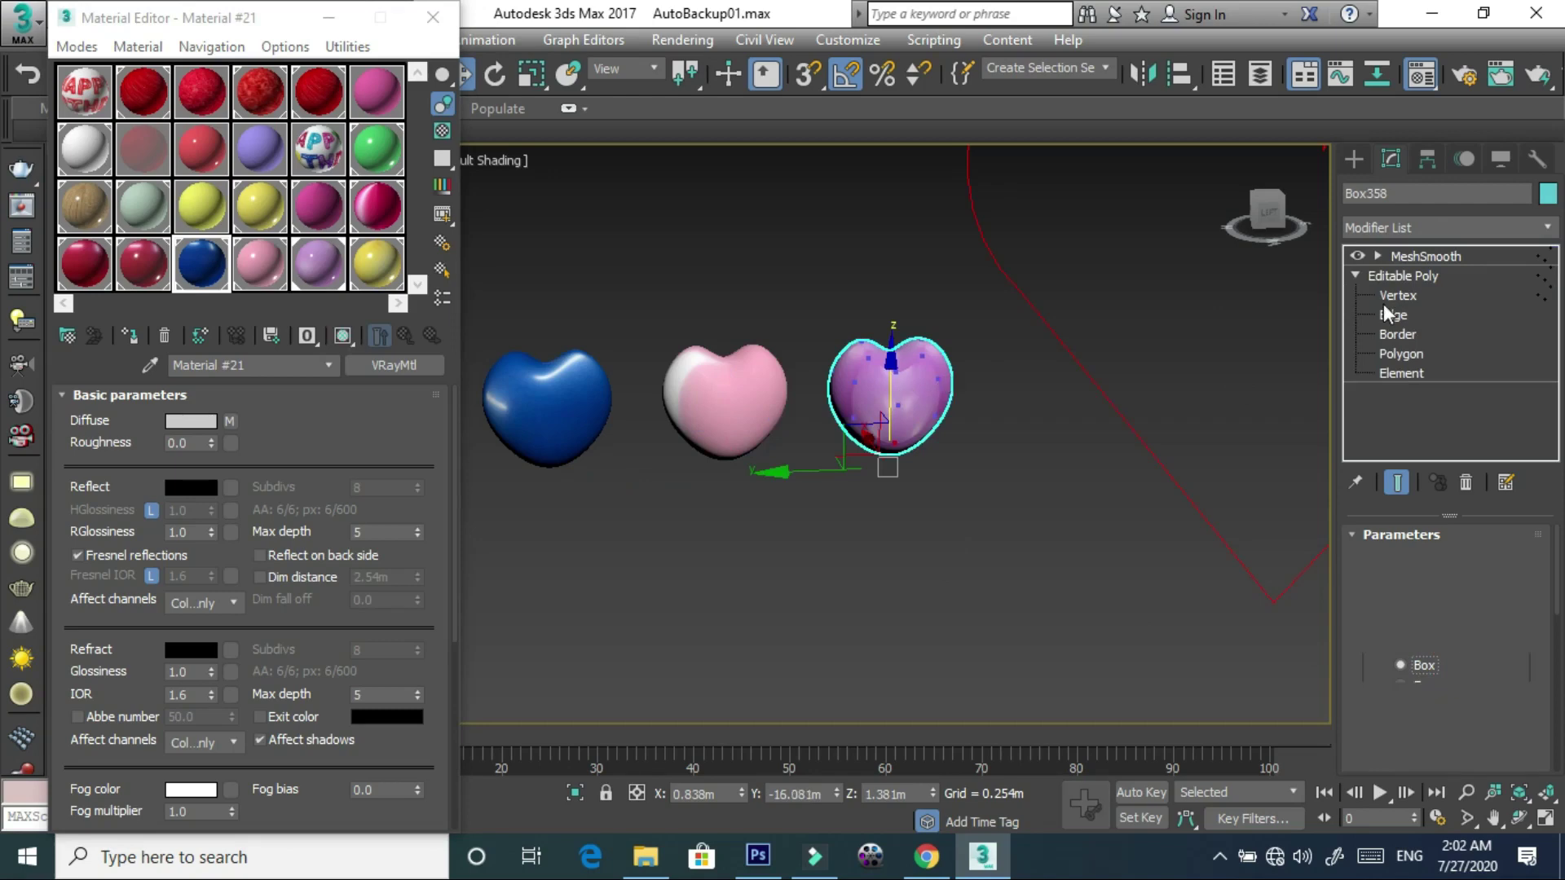
click(1445, 226)
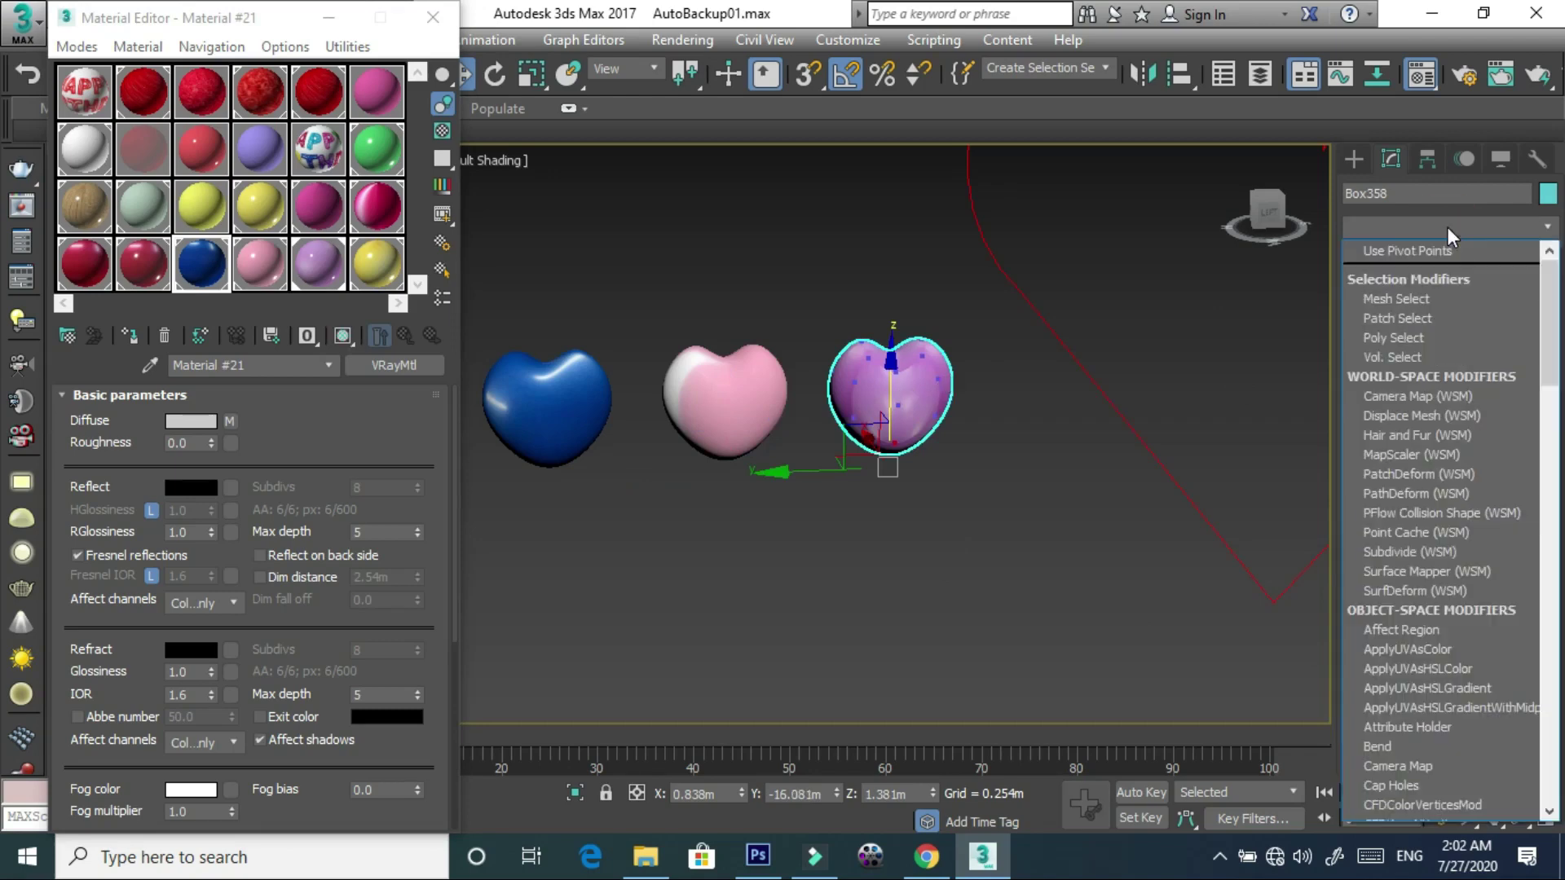
key(u)
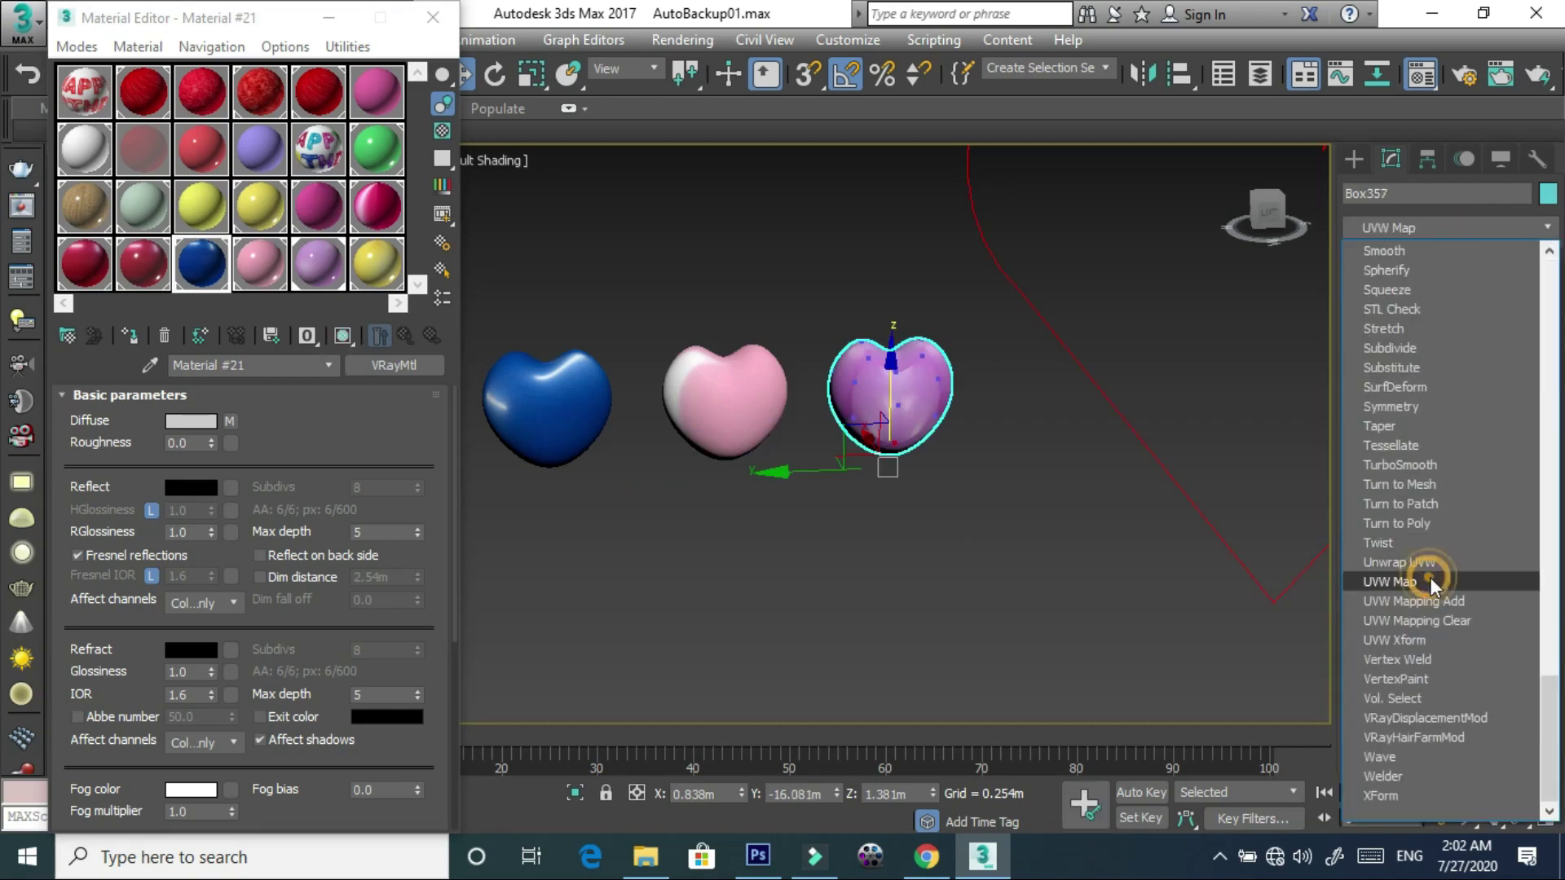
click(1398, 581)
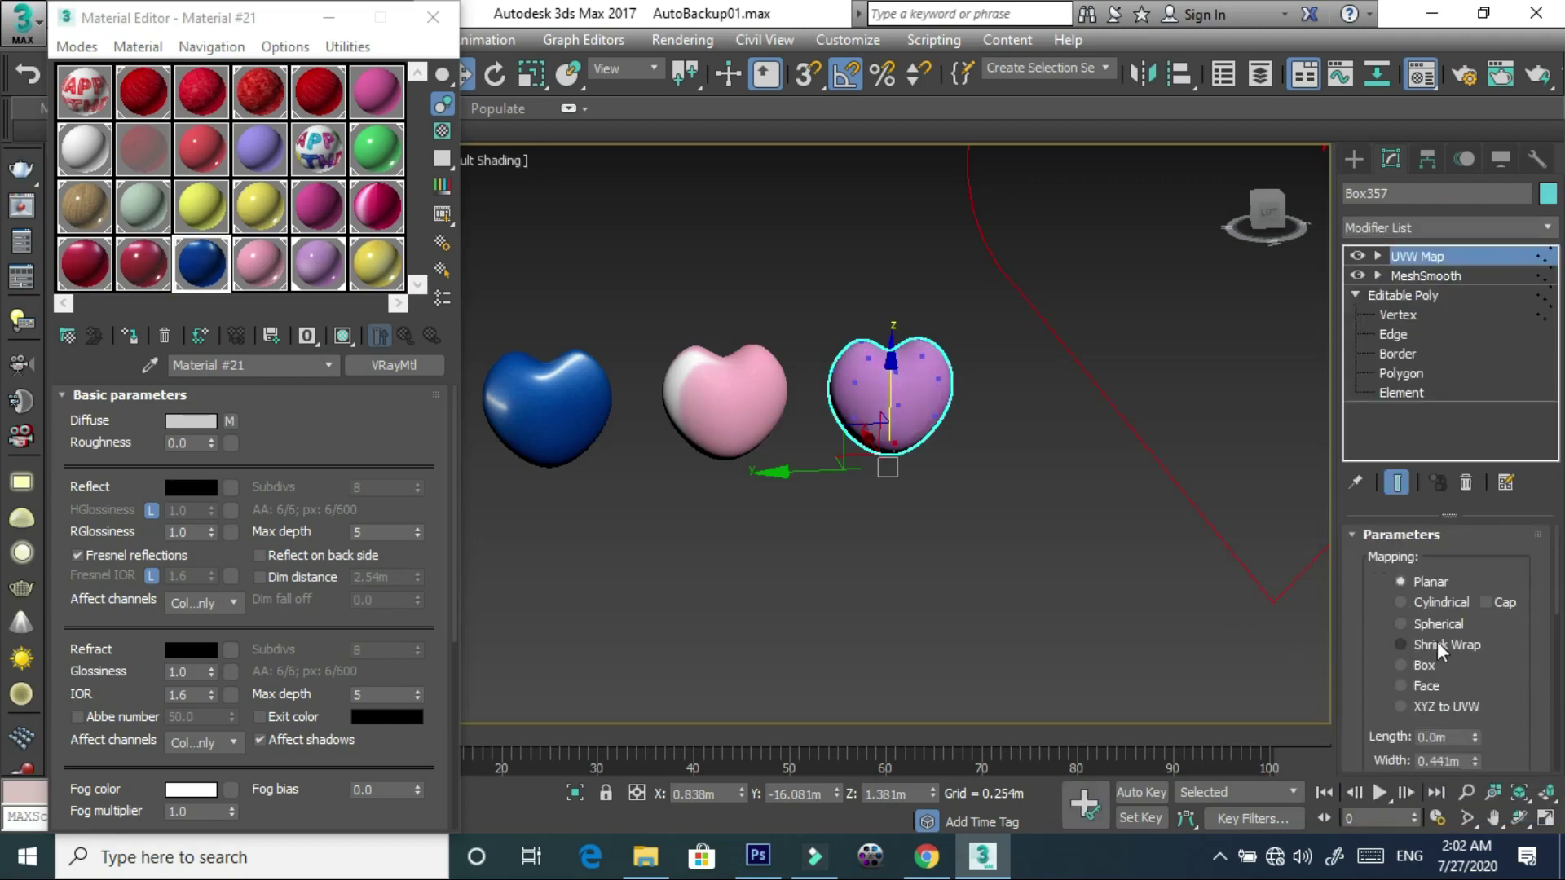
- Set the purple heart's mapping to Cylindrical, about 0.1 × 0.09 × 0.16 m, narrowing Width to fit the stripes
click(1431, 603)
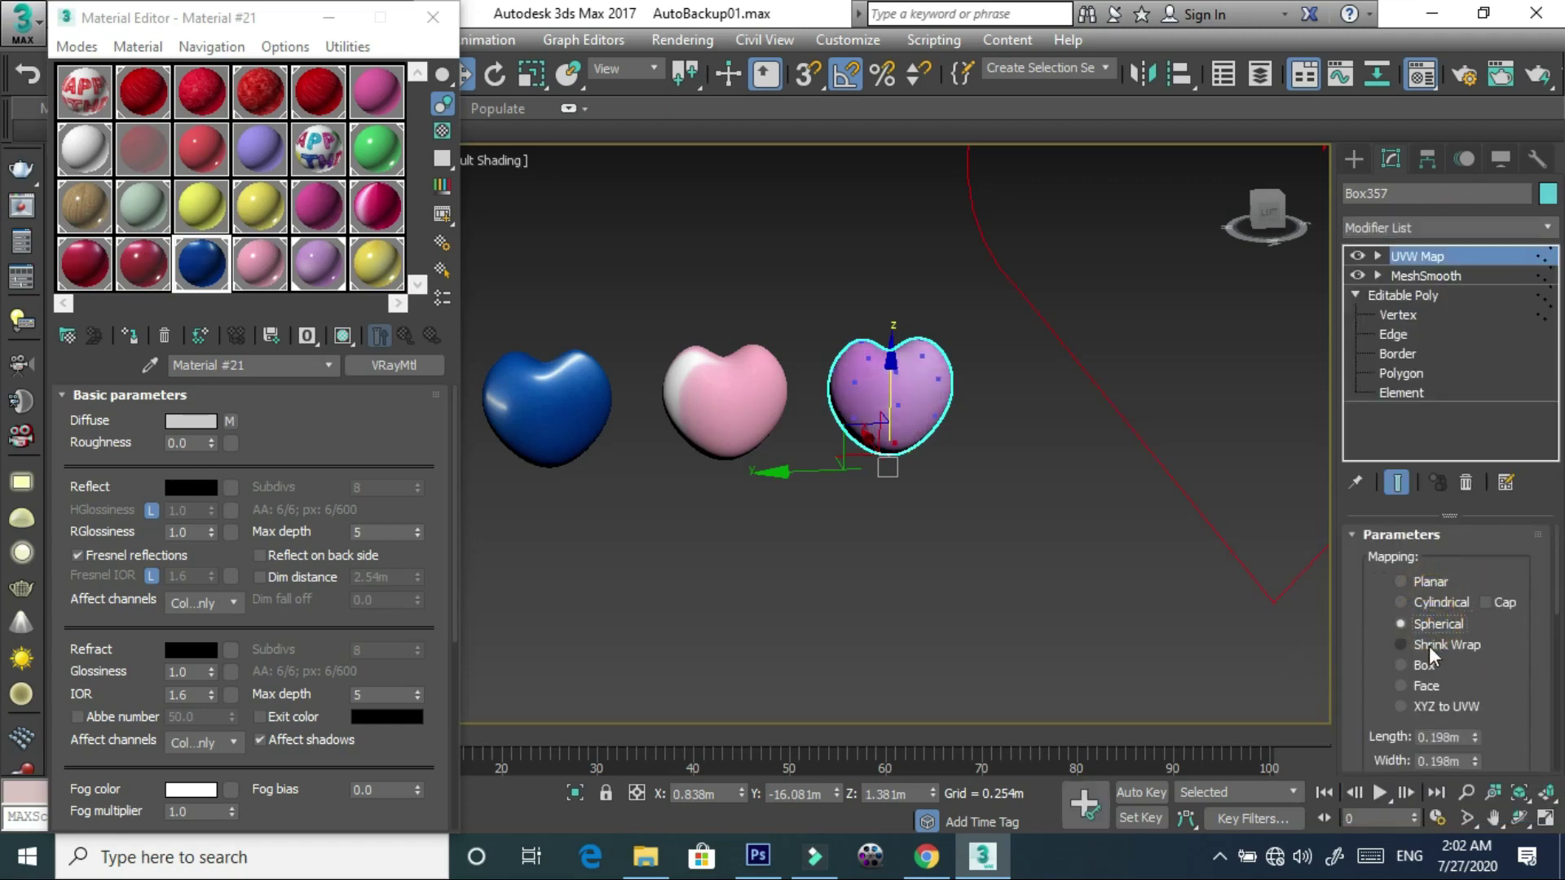
click(1430, 644)
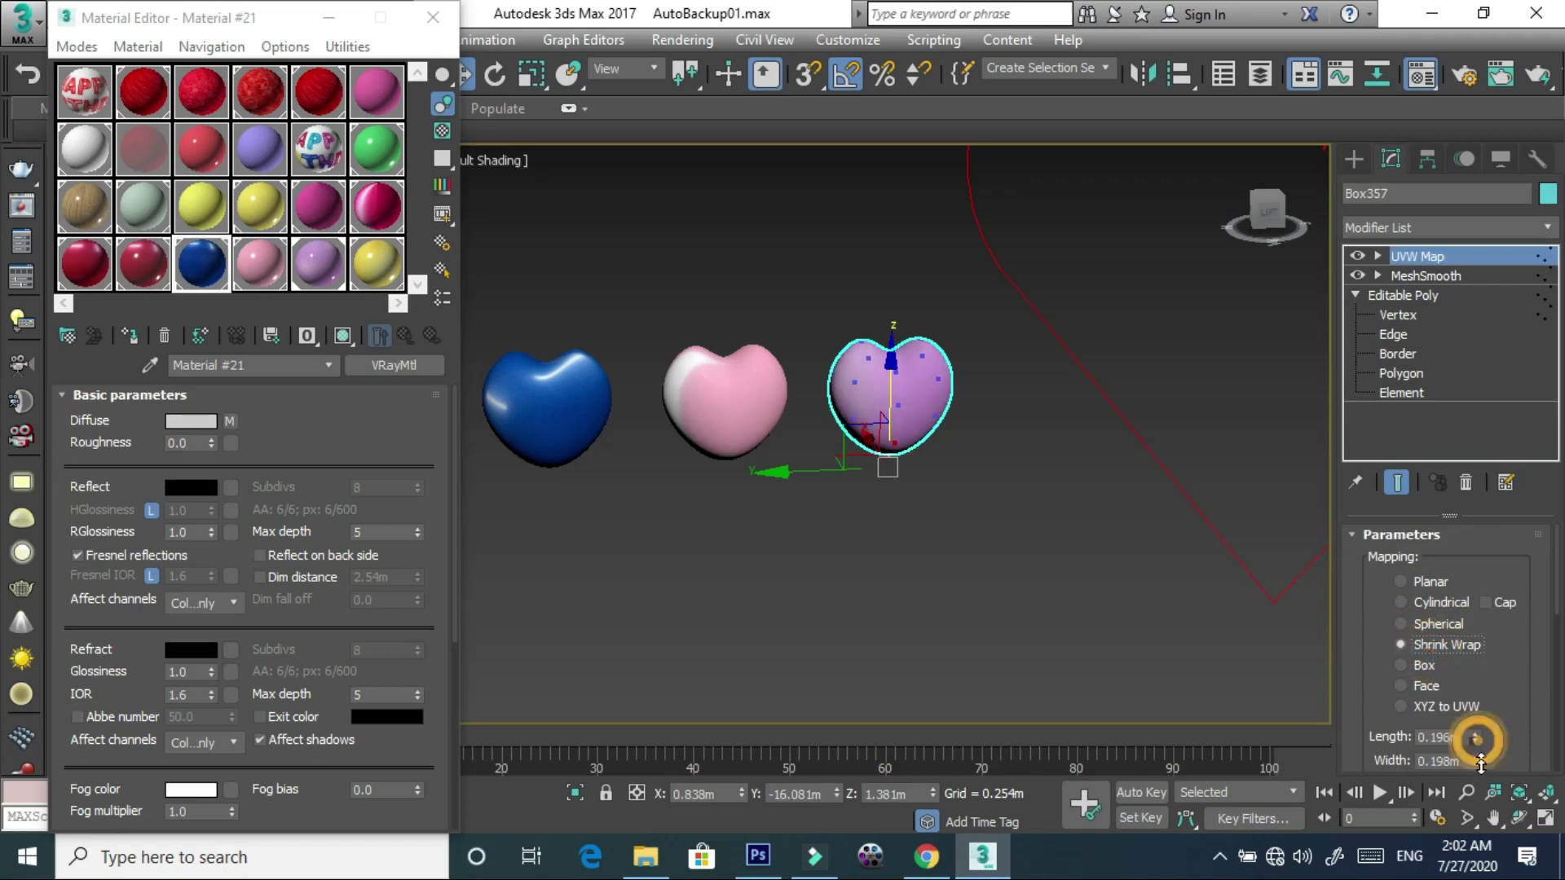
drag(1480, 759, 1476, 602)
mouse_move(1484, 790)
mouse_down()
mouse_move(1407, 677)
mouse_move(1475, 701)
mouse_move(1477, 641)
mouse_up()
scroll(1464, 684, down, 2)
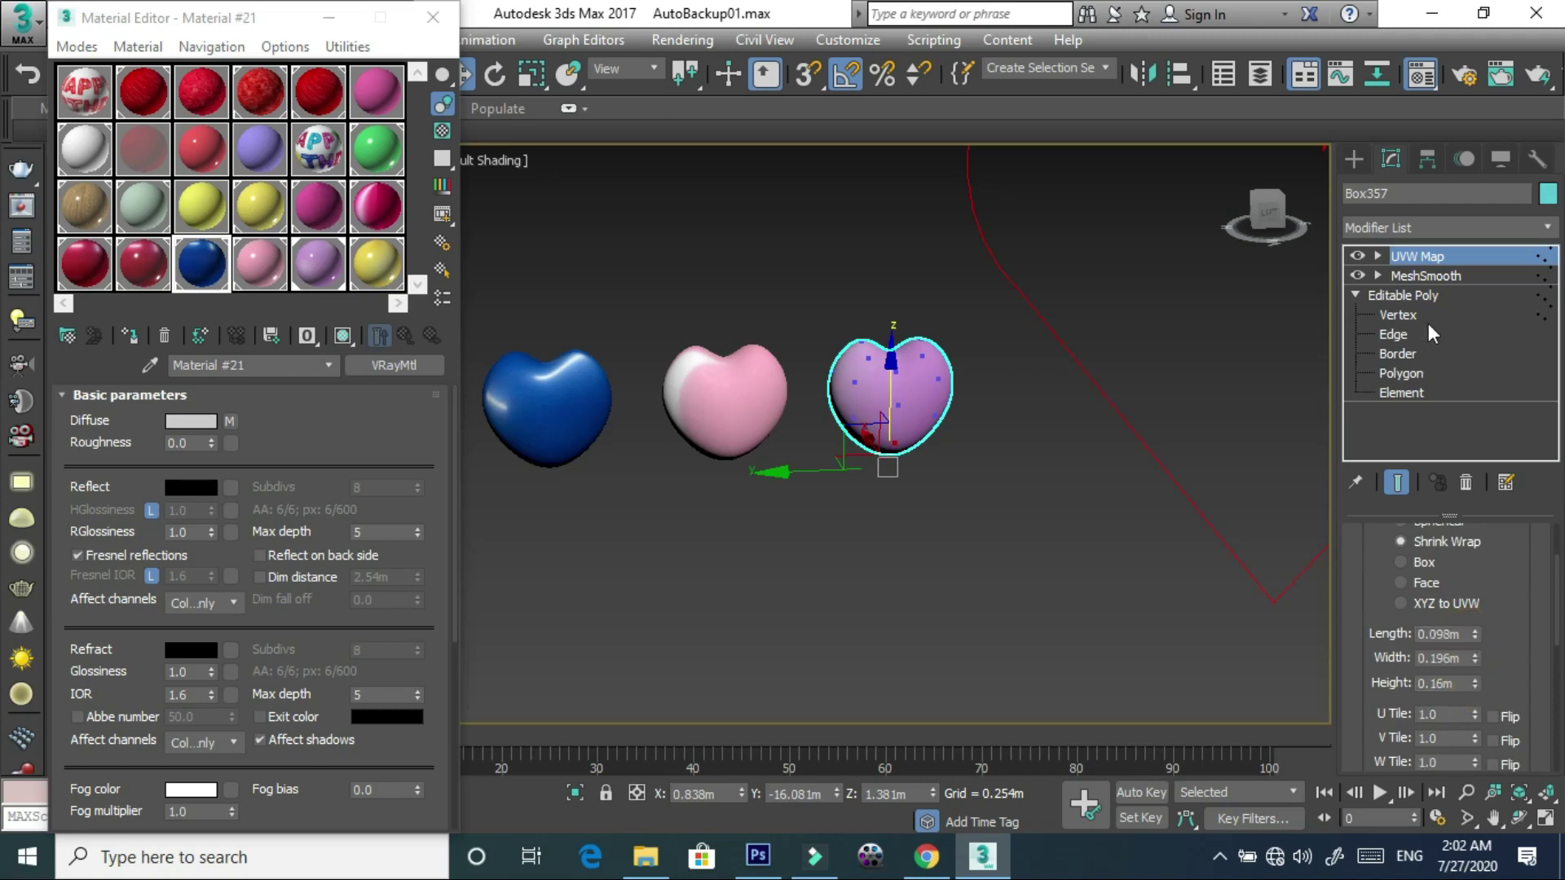
click(1416, 582)
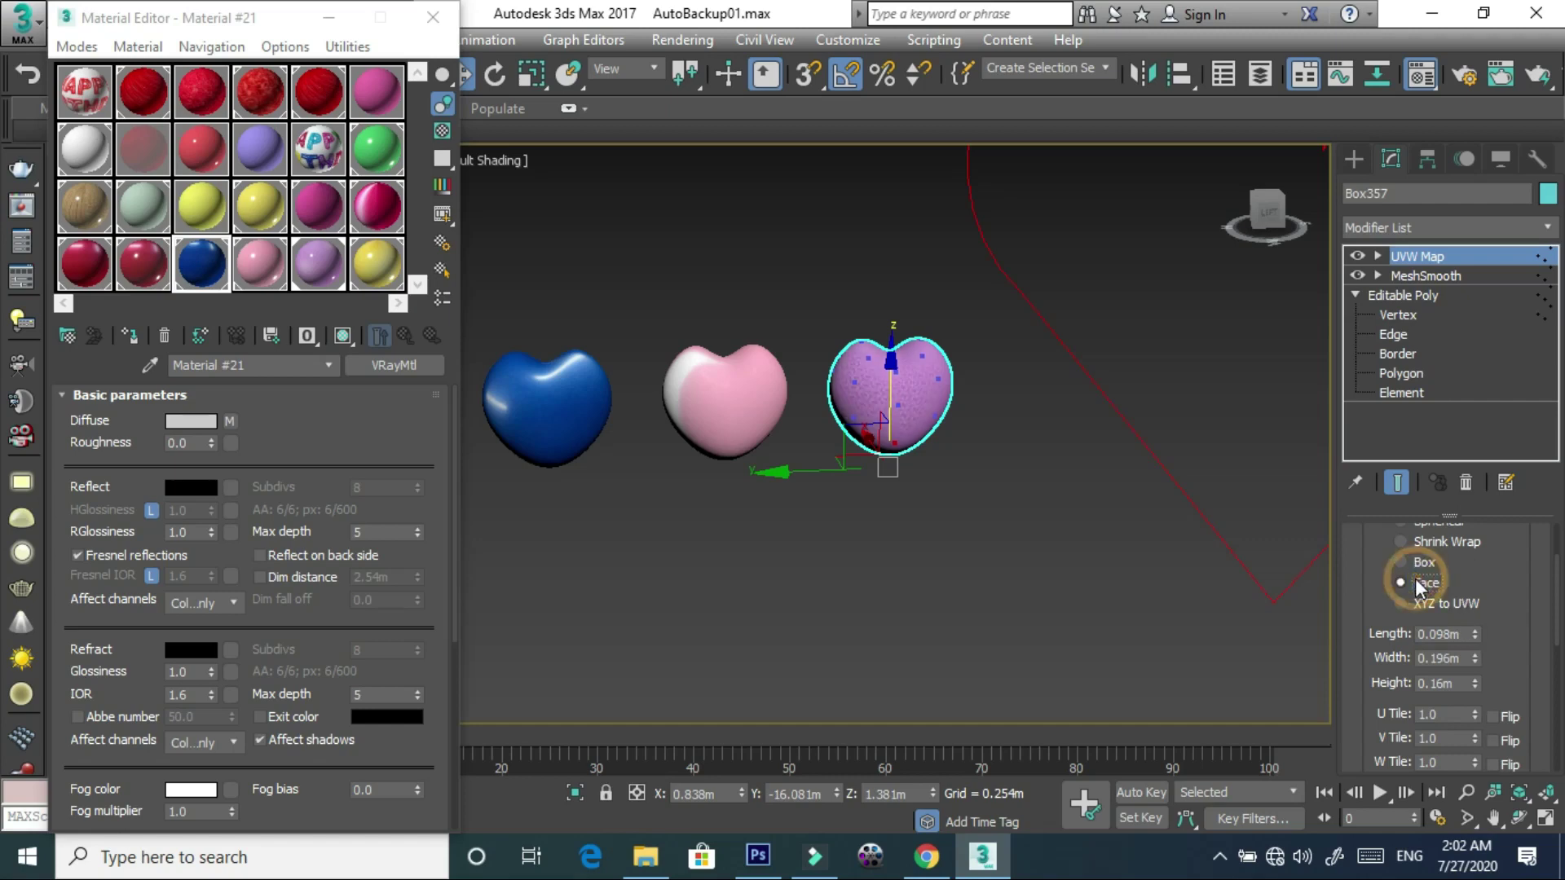
scroll(1417, 574, up, 2)
click(1417, 569)
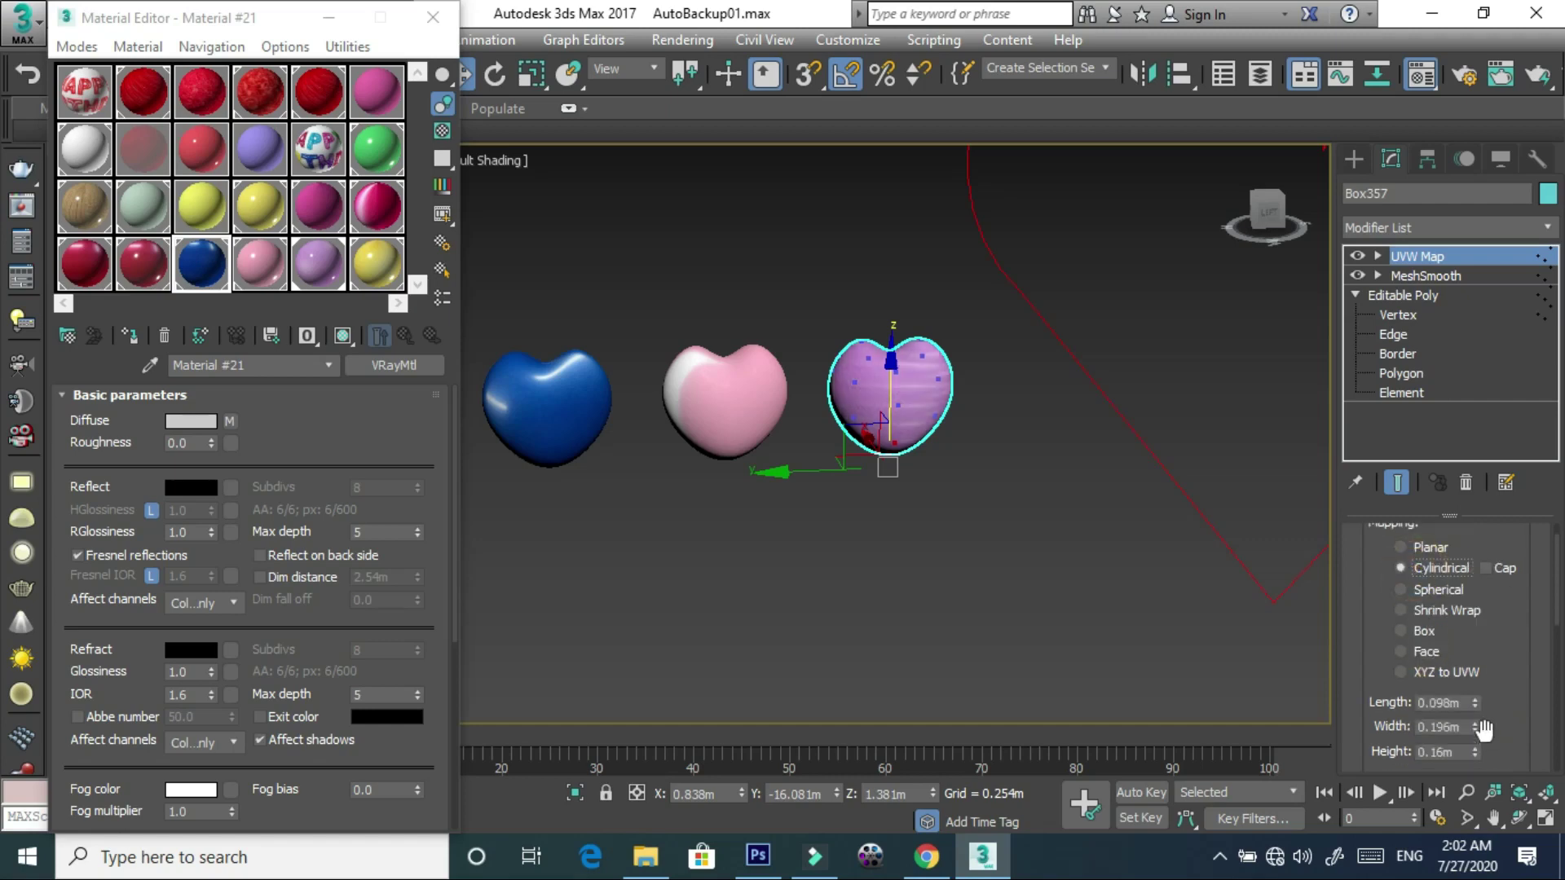
drag(1477, 732, 1478, 772)
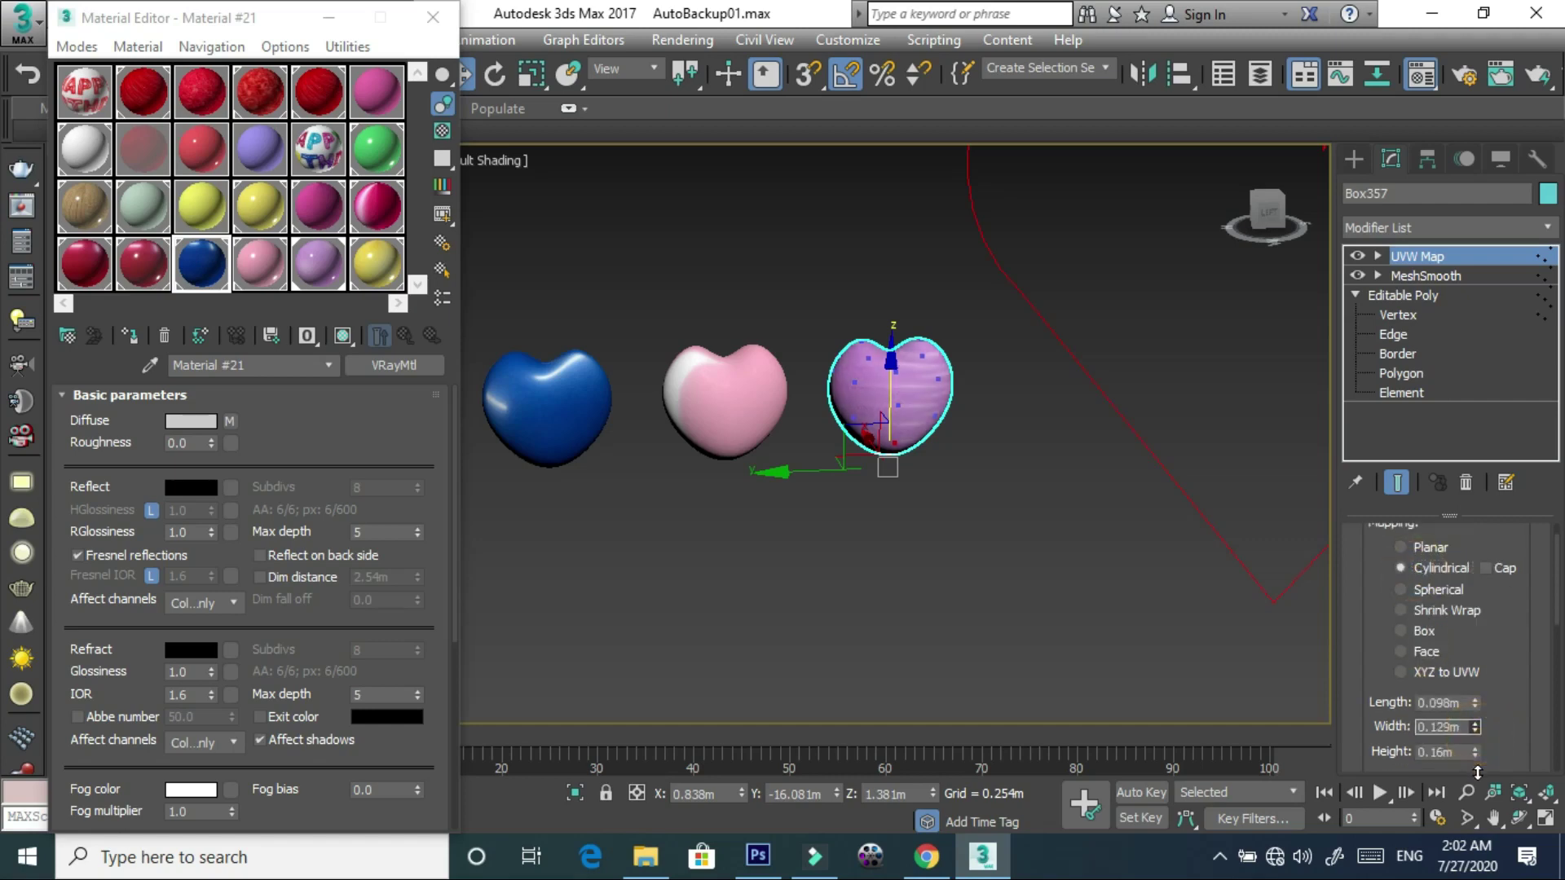
click(1078, 603)
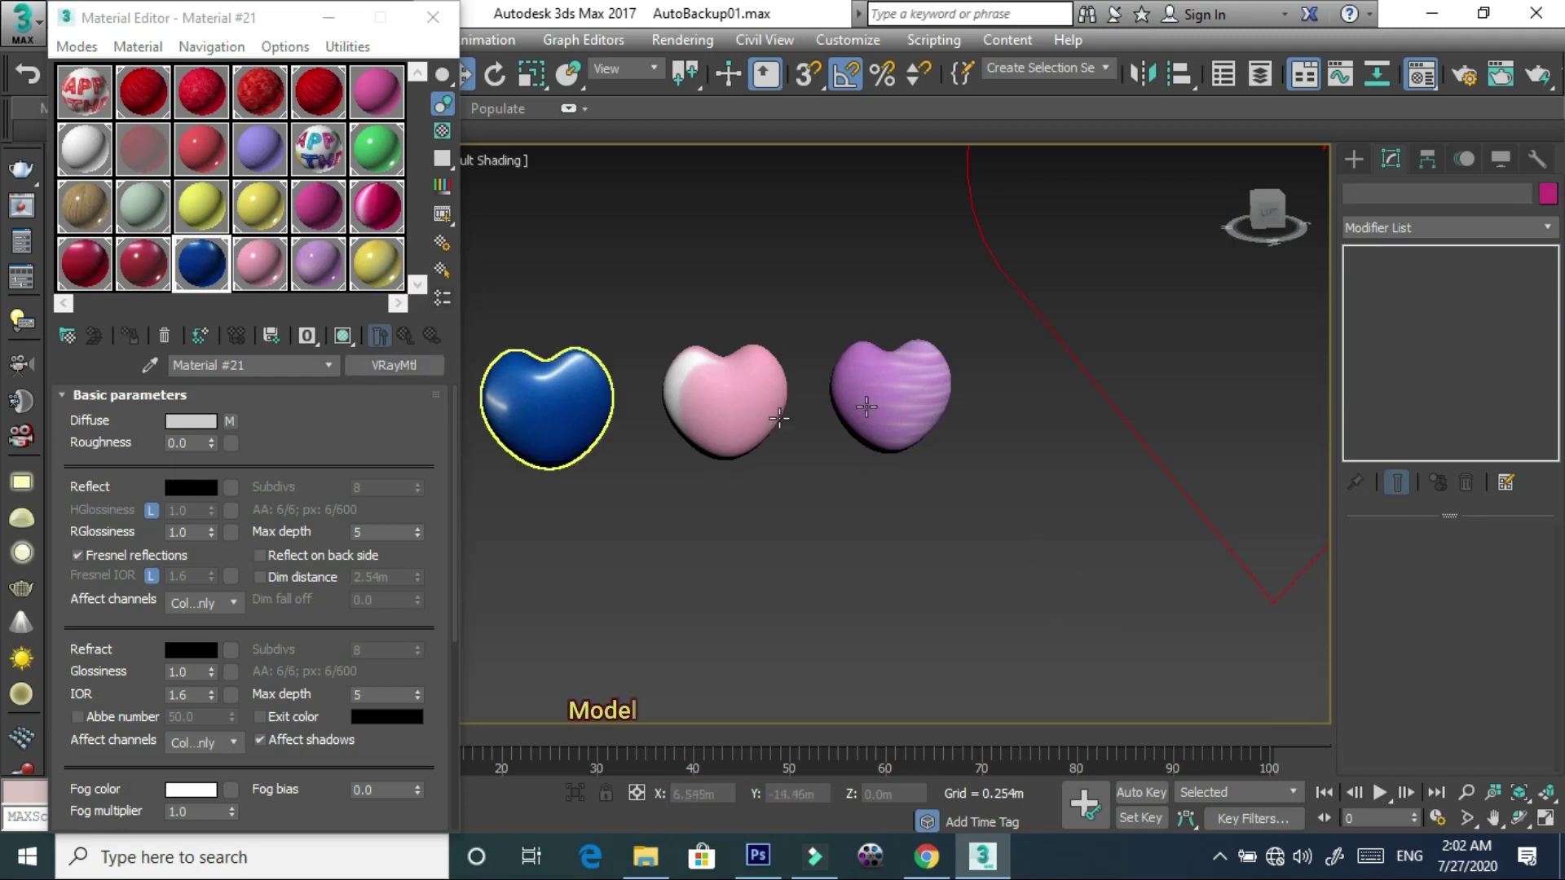
- Shift-drag a clone of the heart balloon to the left end of the row
click(866, 406)
scroll(866, 406, down, 3)
middle_drag(815, 478, 745, 478)
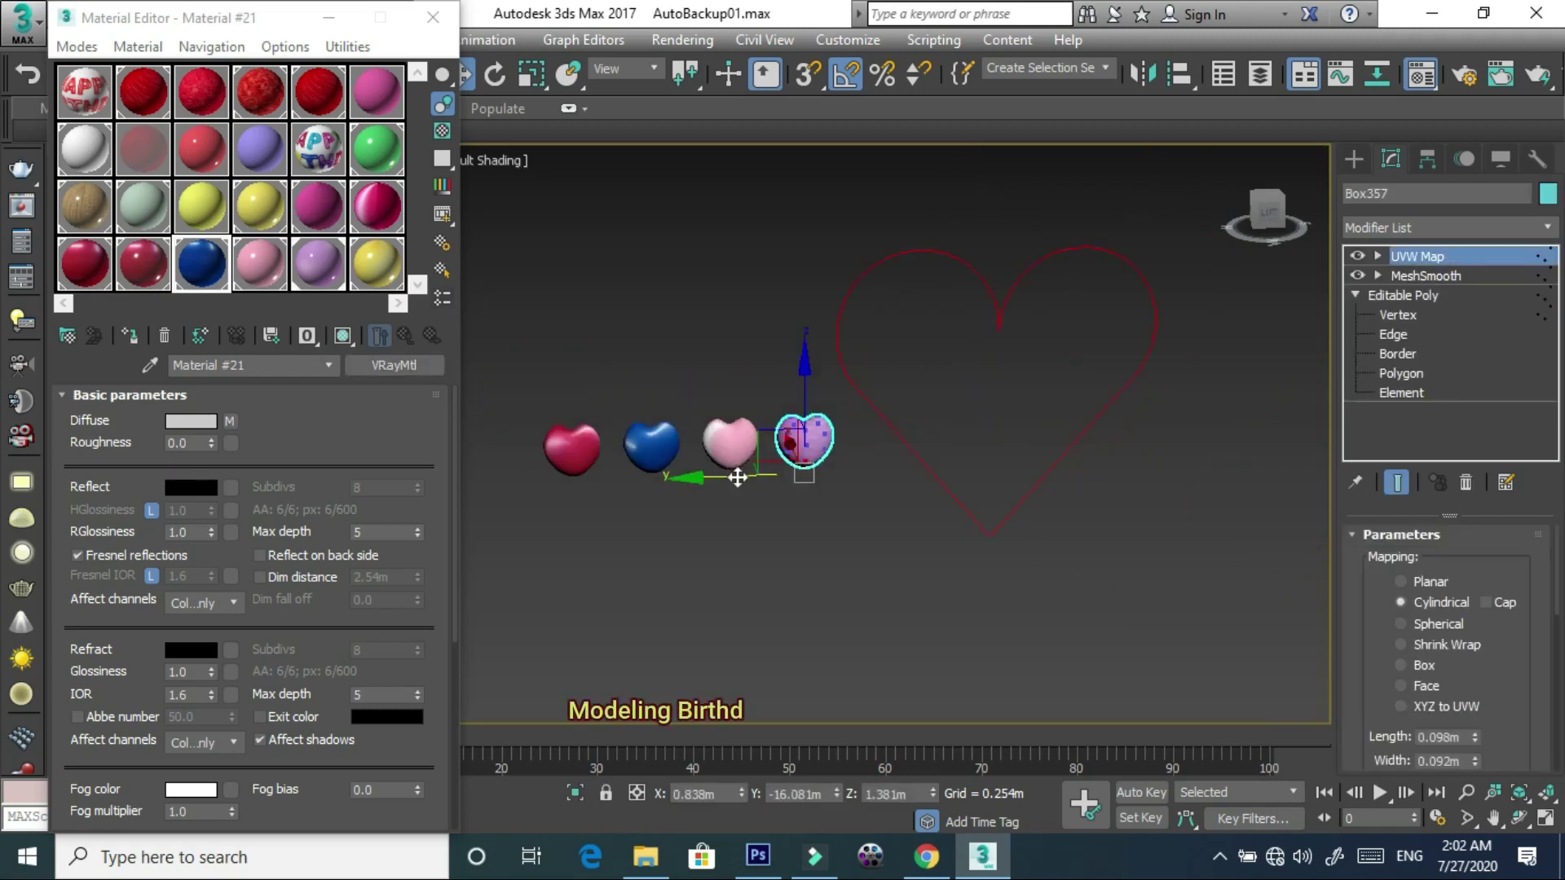
drag(738, 478, 429, 470)
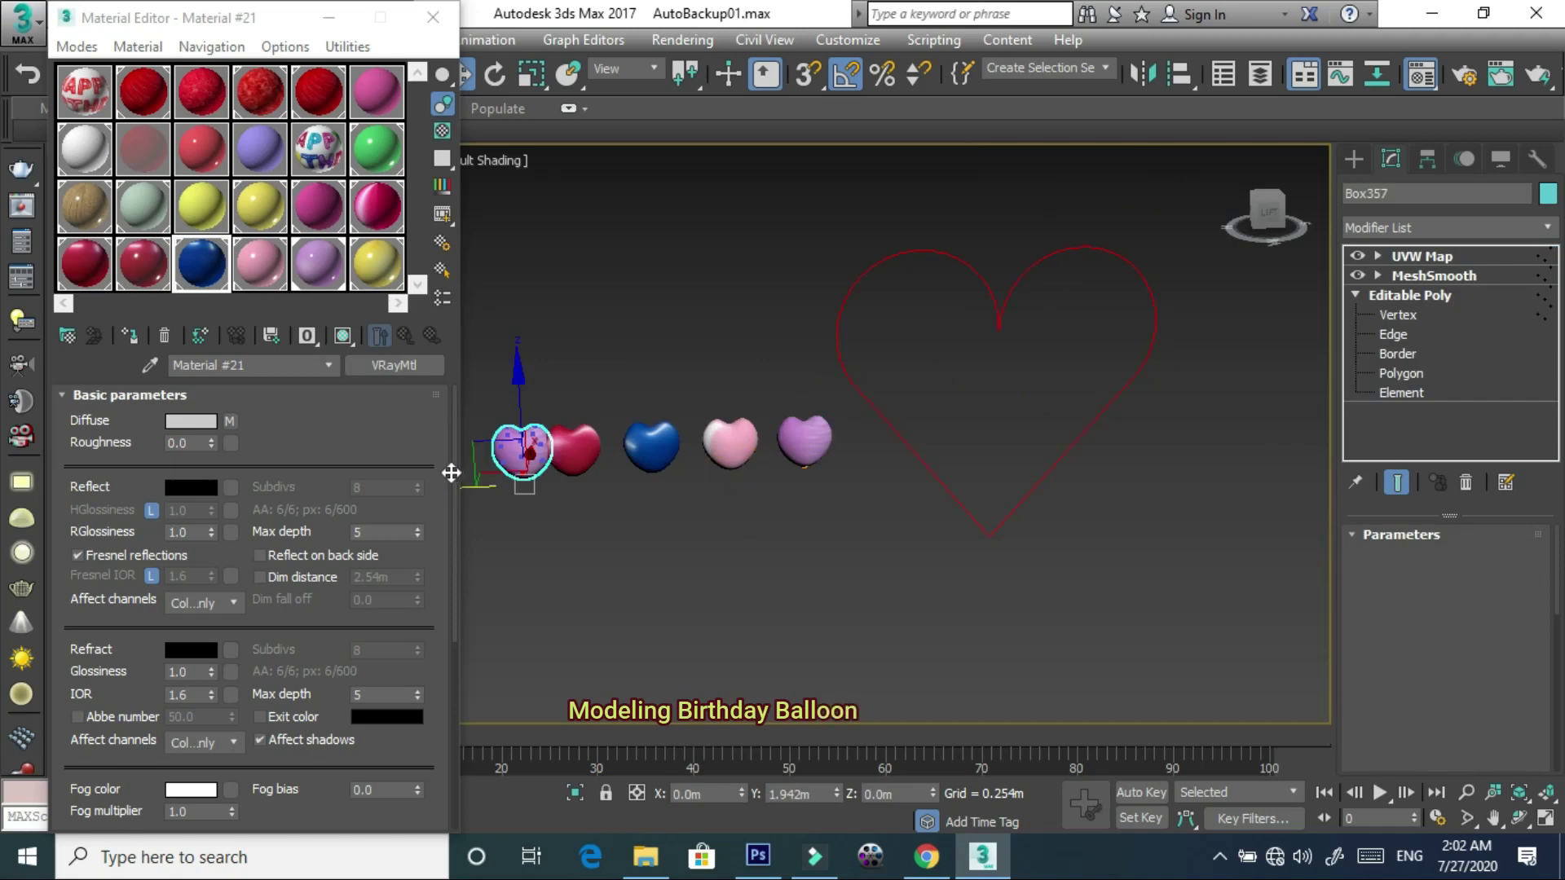
click(772, 520)
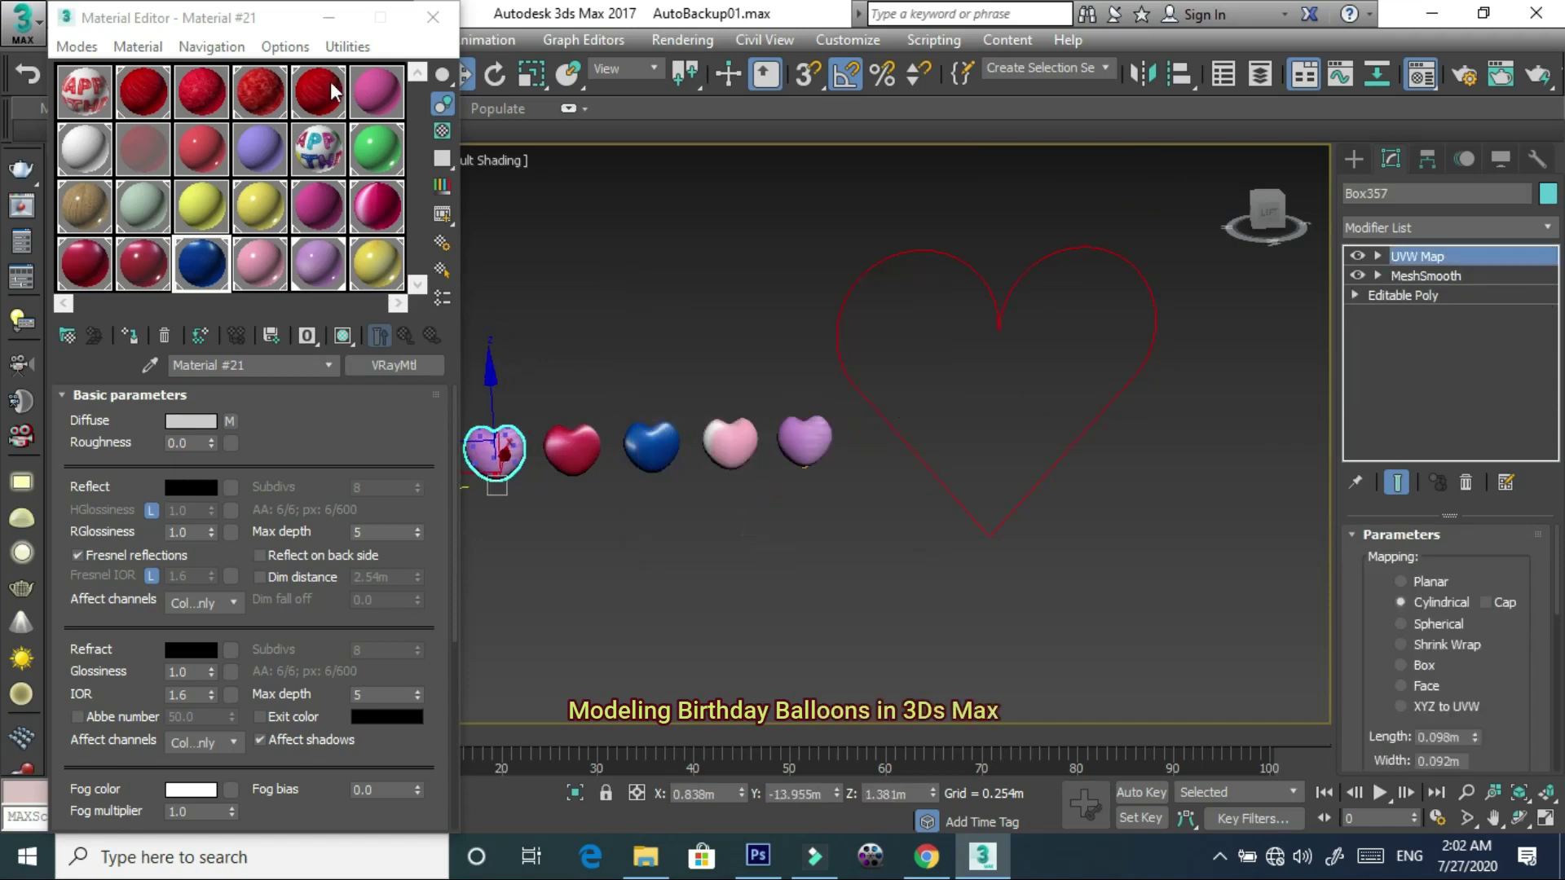
- Apply the red material to the new heart clone
drag(318, 92, 489, 460)
scroll(490, 462, up, 5)
click(627, 528)
scroll(629, 522, down, 4)
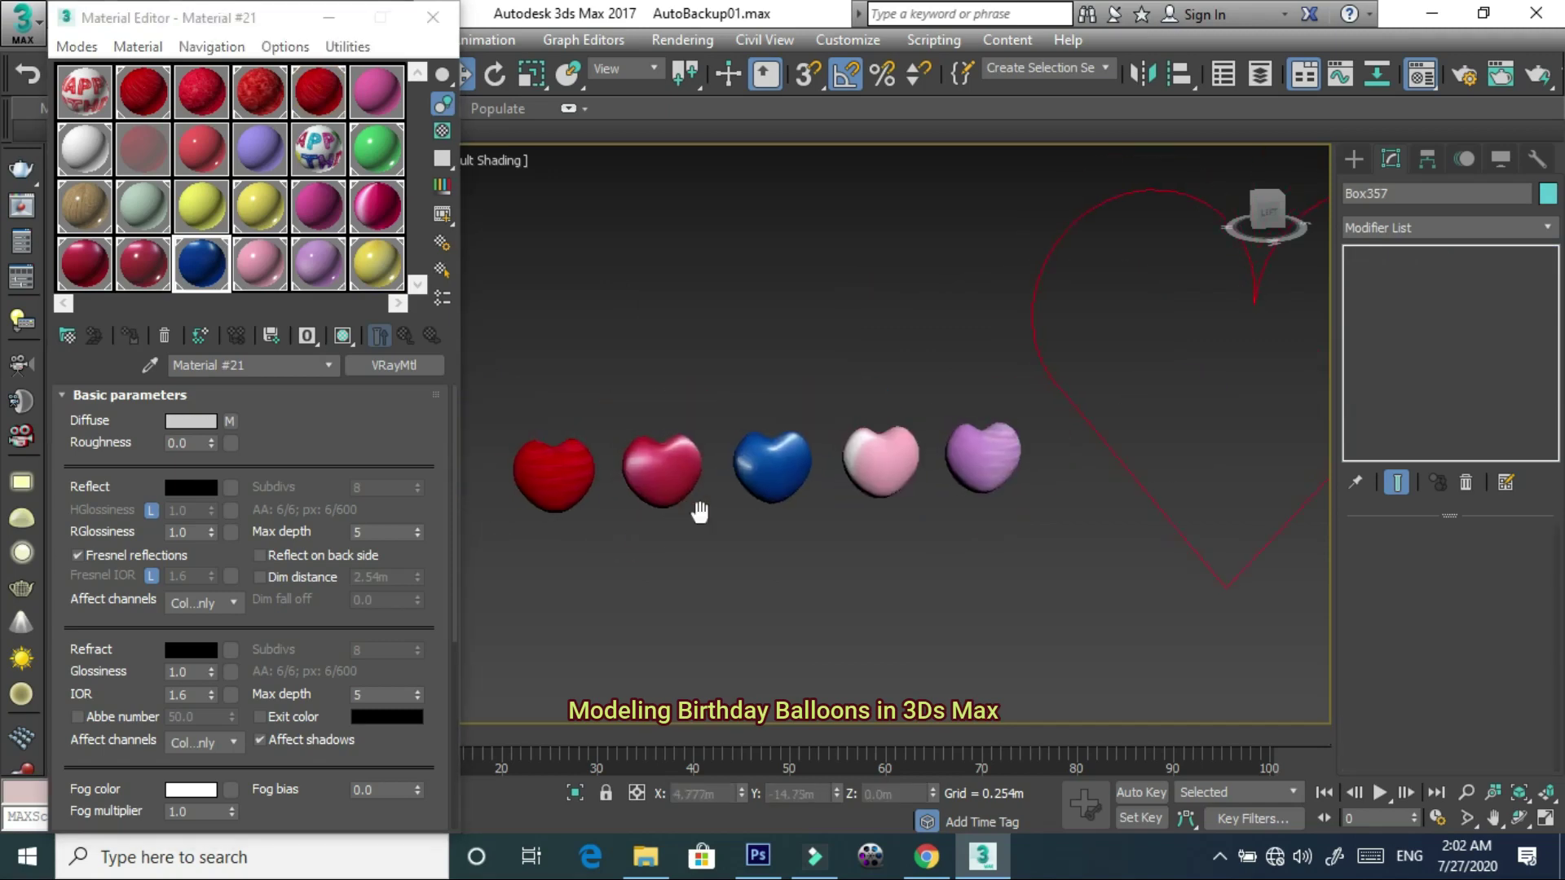
middle_drag(933, 538, 745, 526)
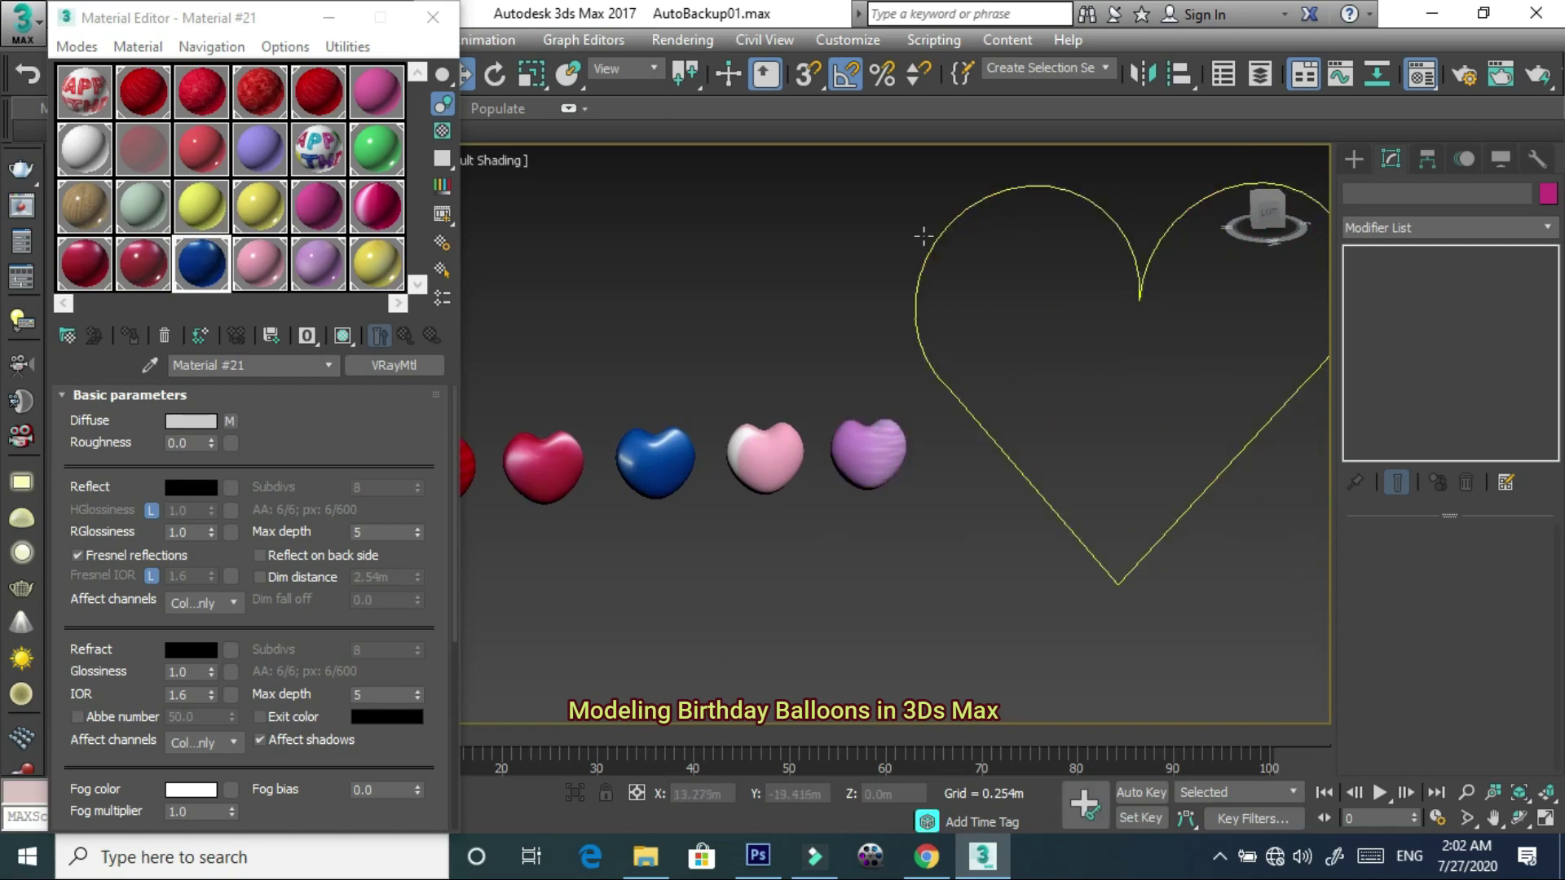
- Minimize the Material Editor, select the magenta heart and pick its Position track in the Motion panel
click(329, 17)
click(511, 471)
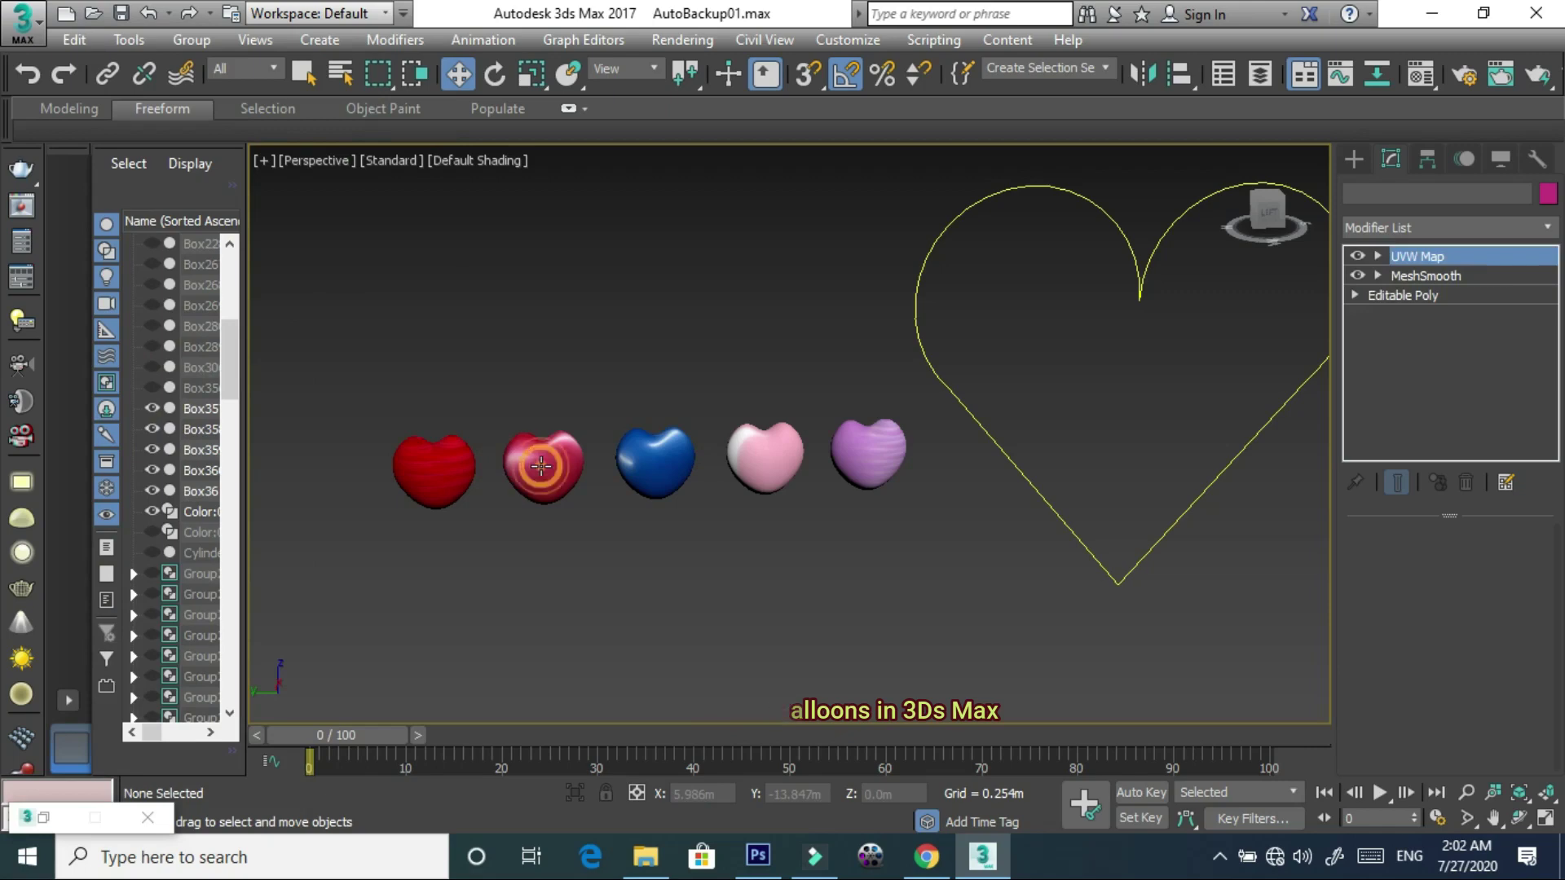
click(540, 462)
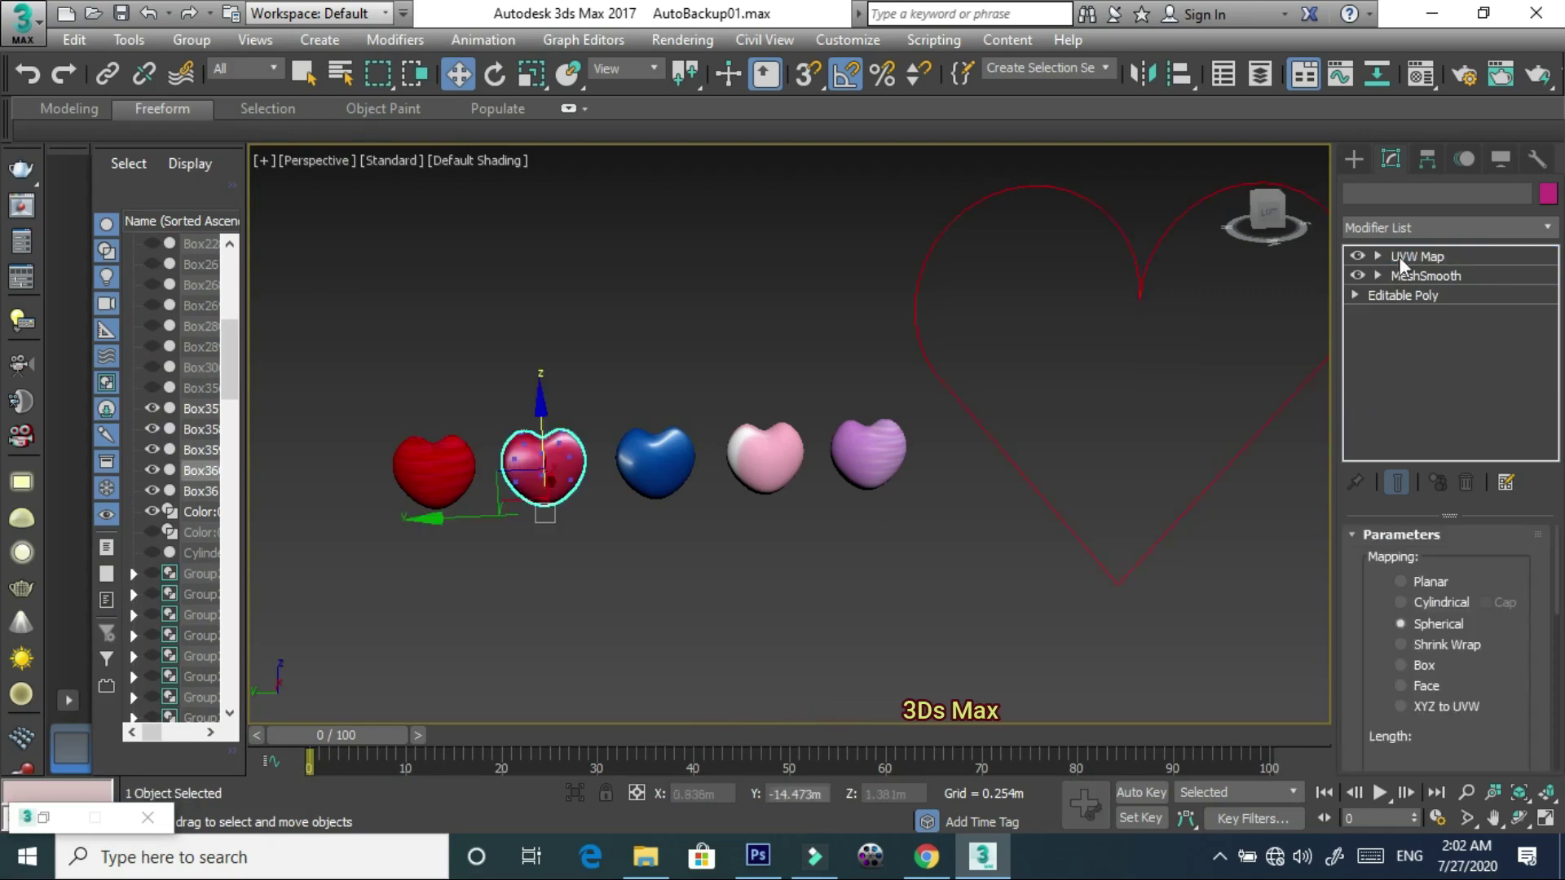
click(1464, 157)
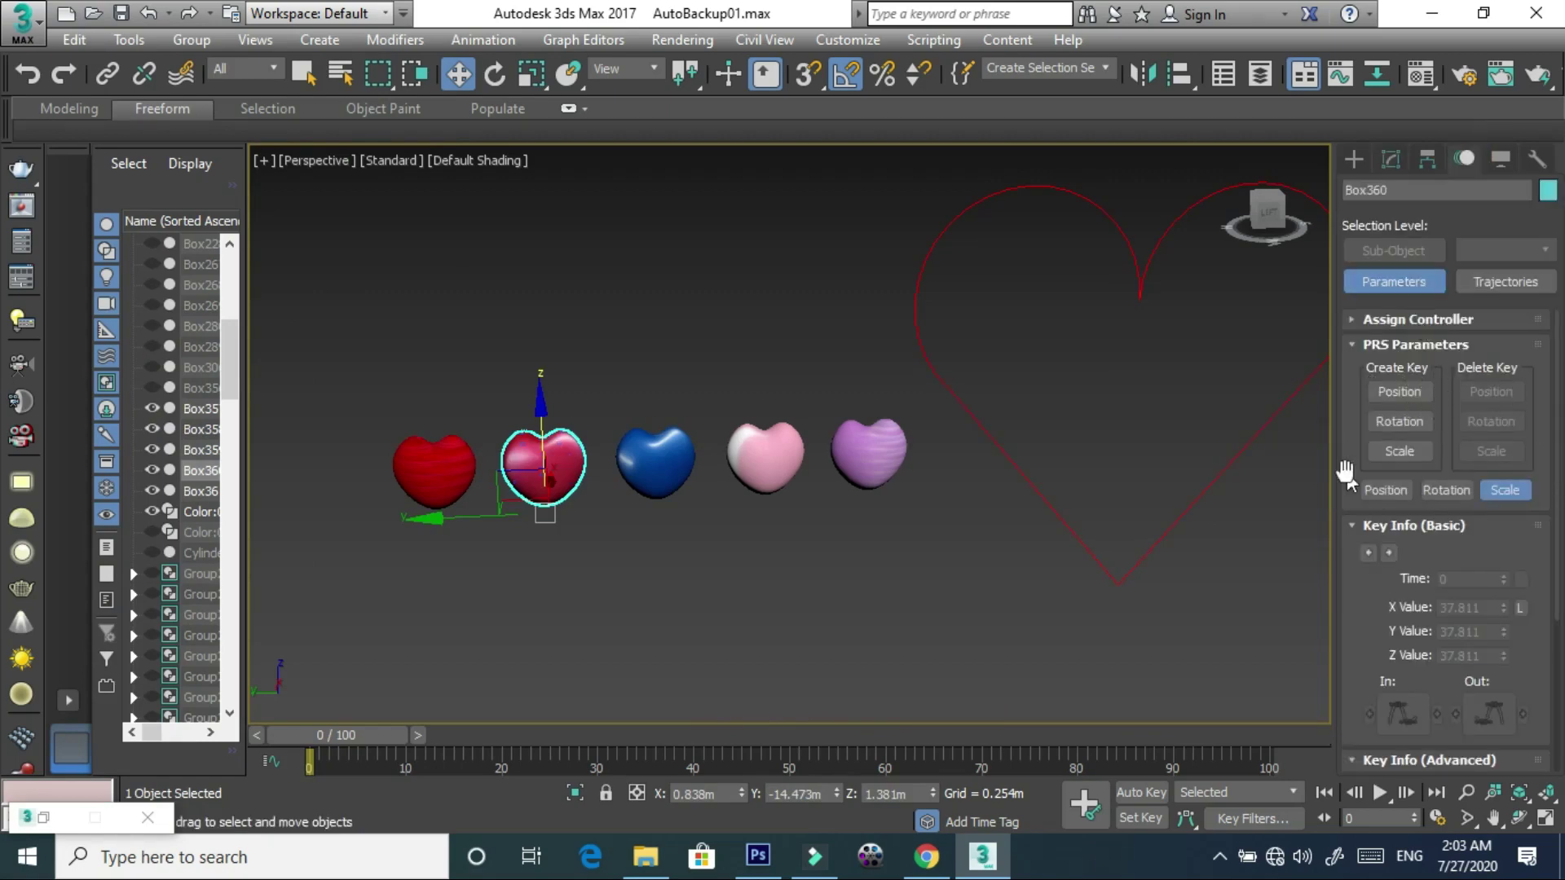
click(1369, 319)
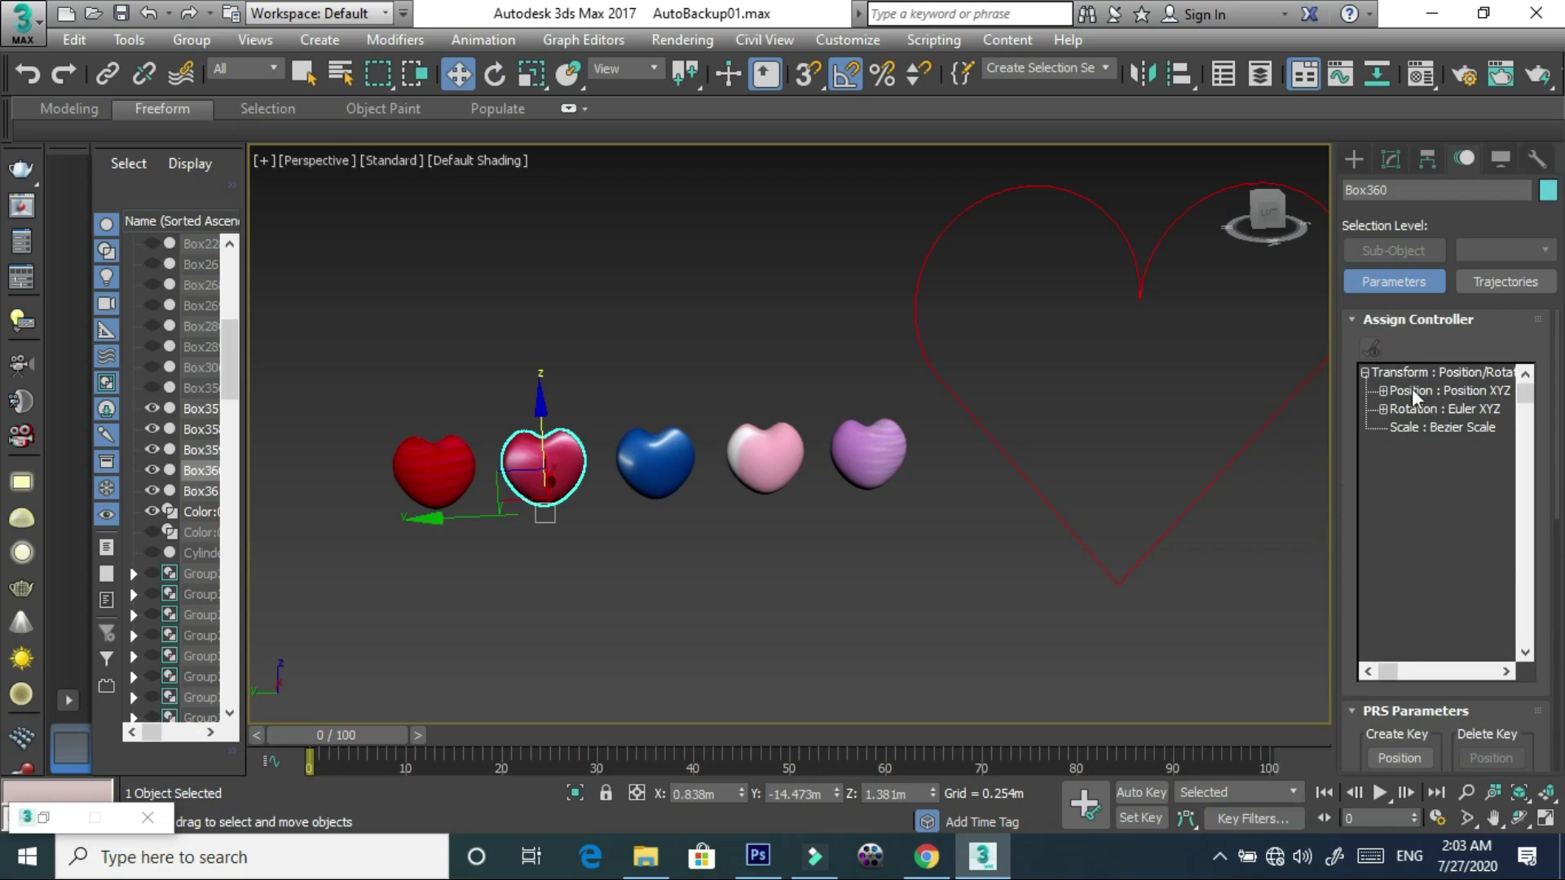
click(1415, 393)
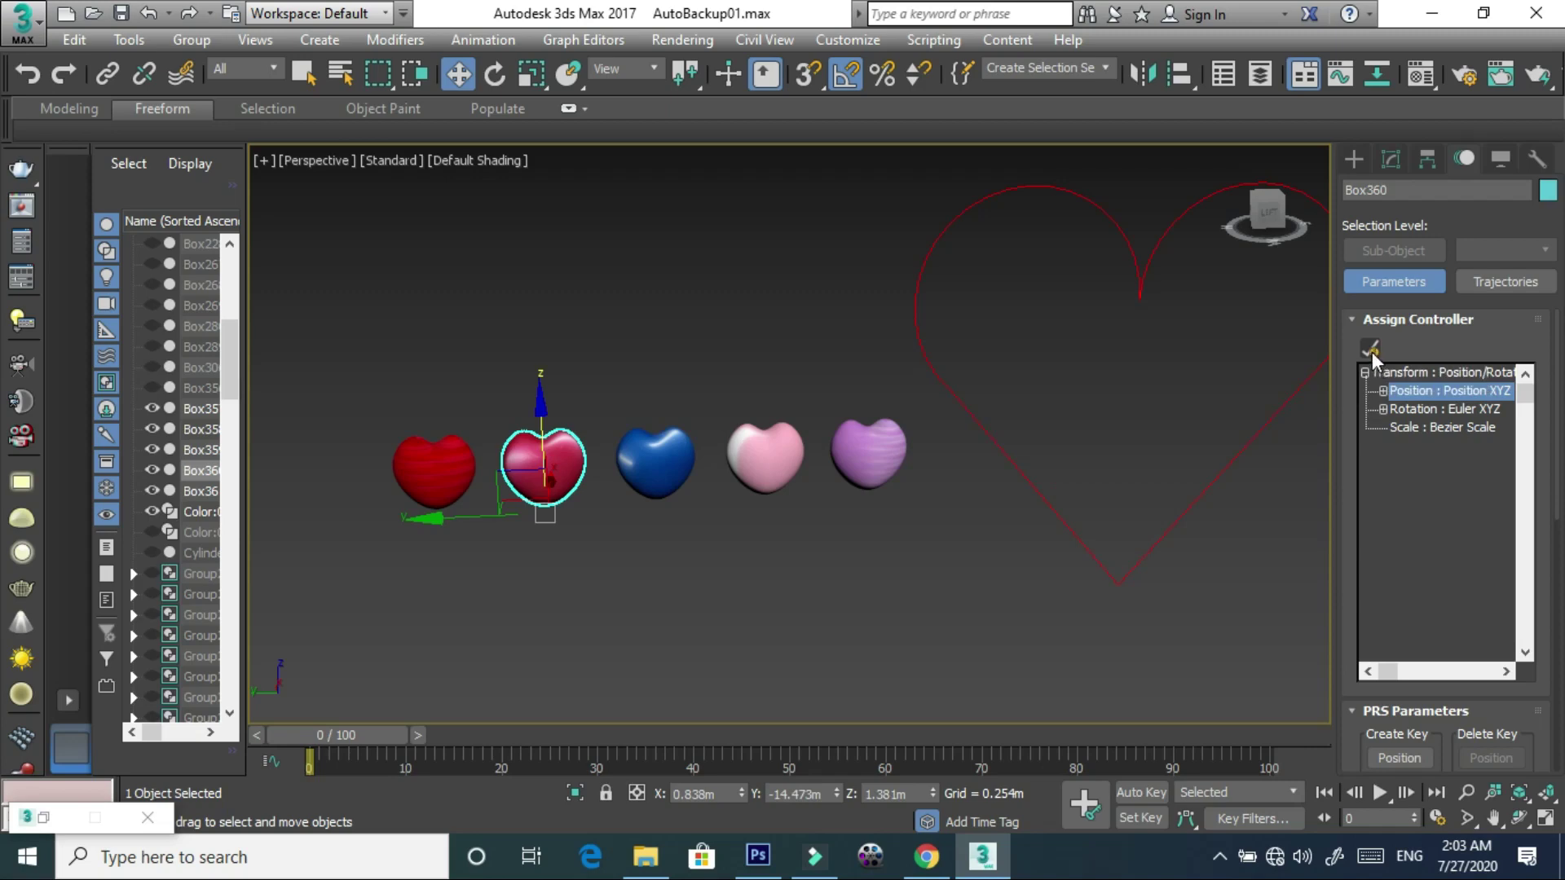
- Assign a Path Constraint controller to the heart's position and start Add Path
click(1371, 349)
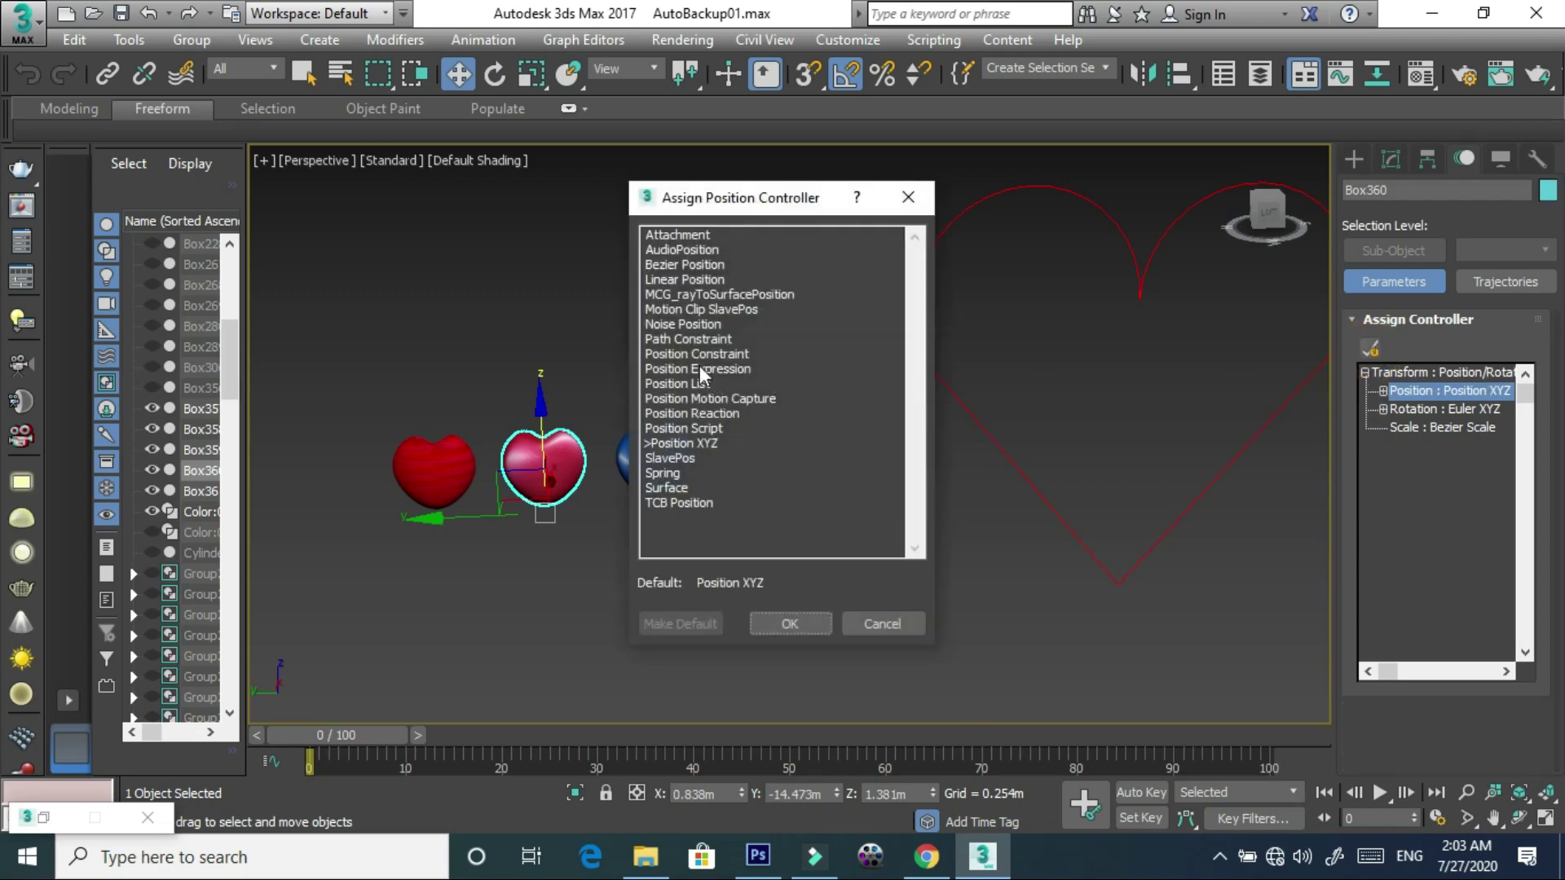
click(658, 339)
click(773, 628)
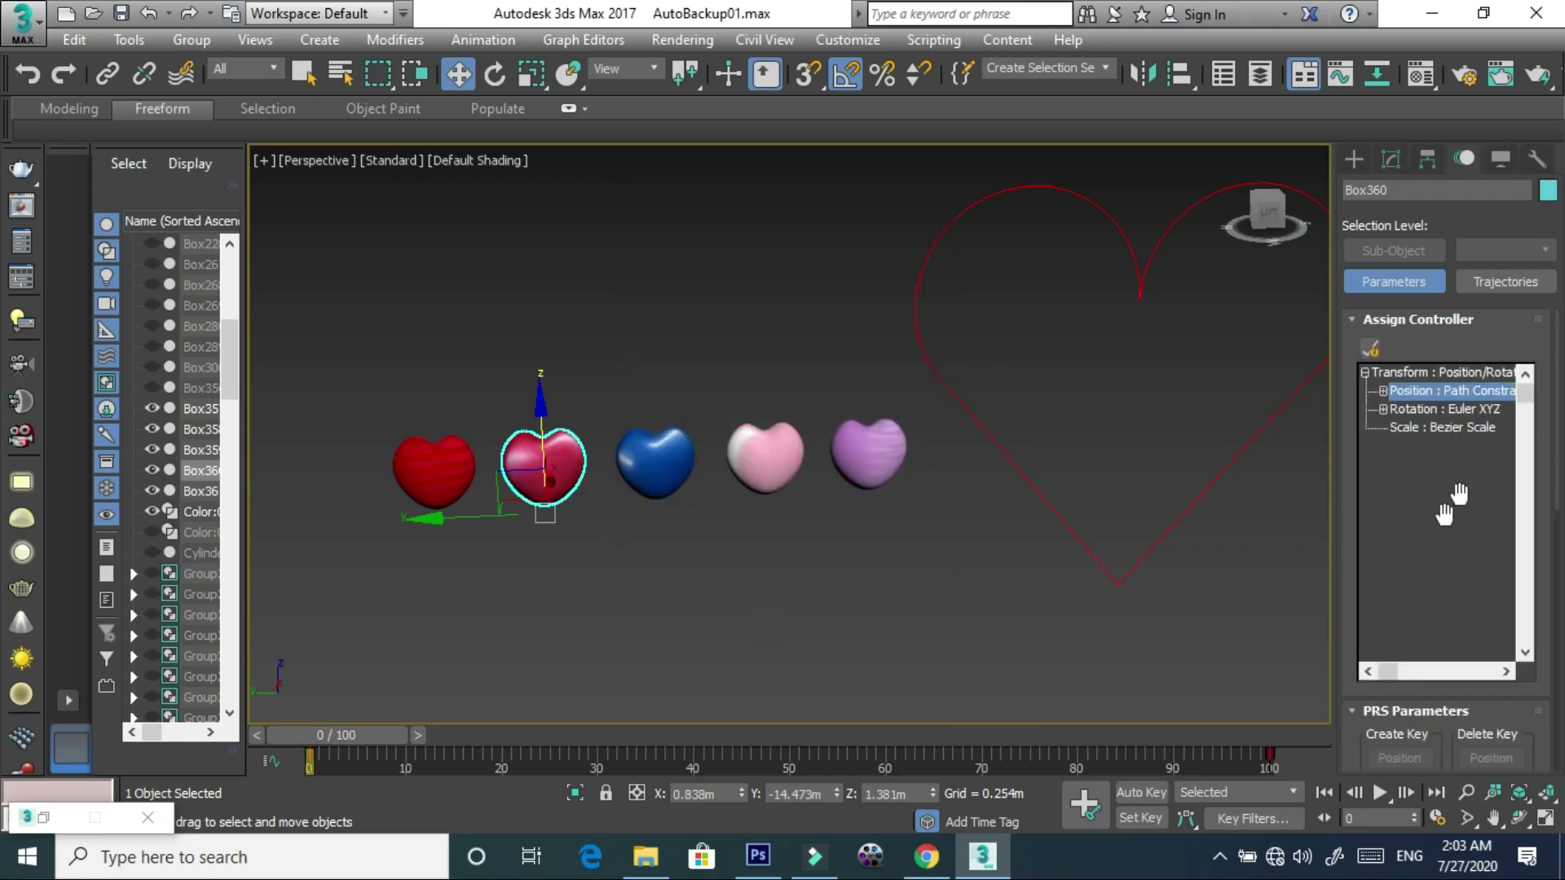
scroll(1394, 685, down, 3)
scroll(1394, 728, down, 5)
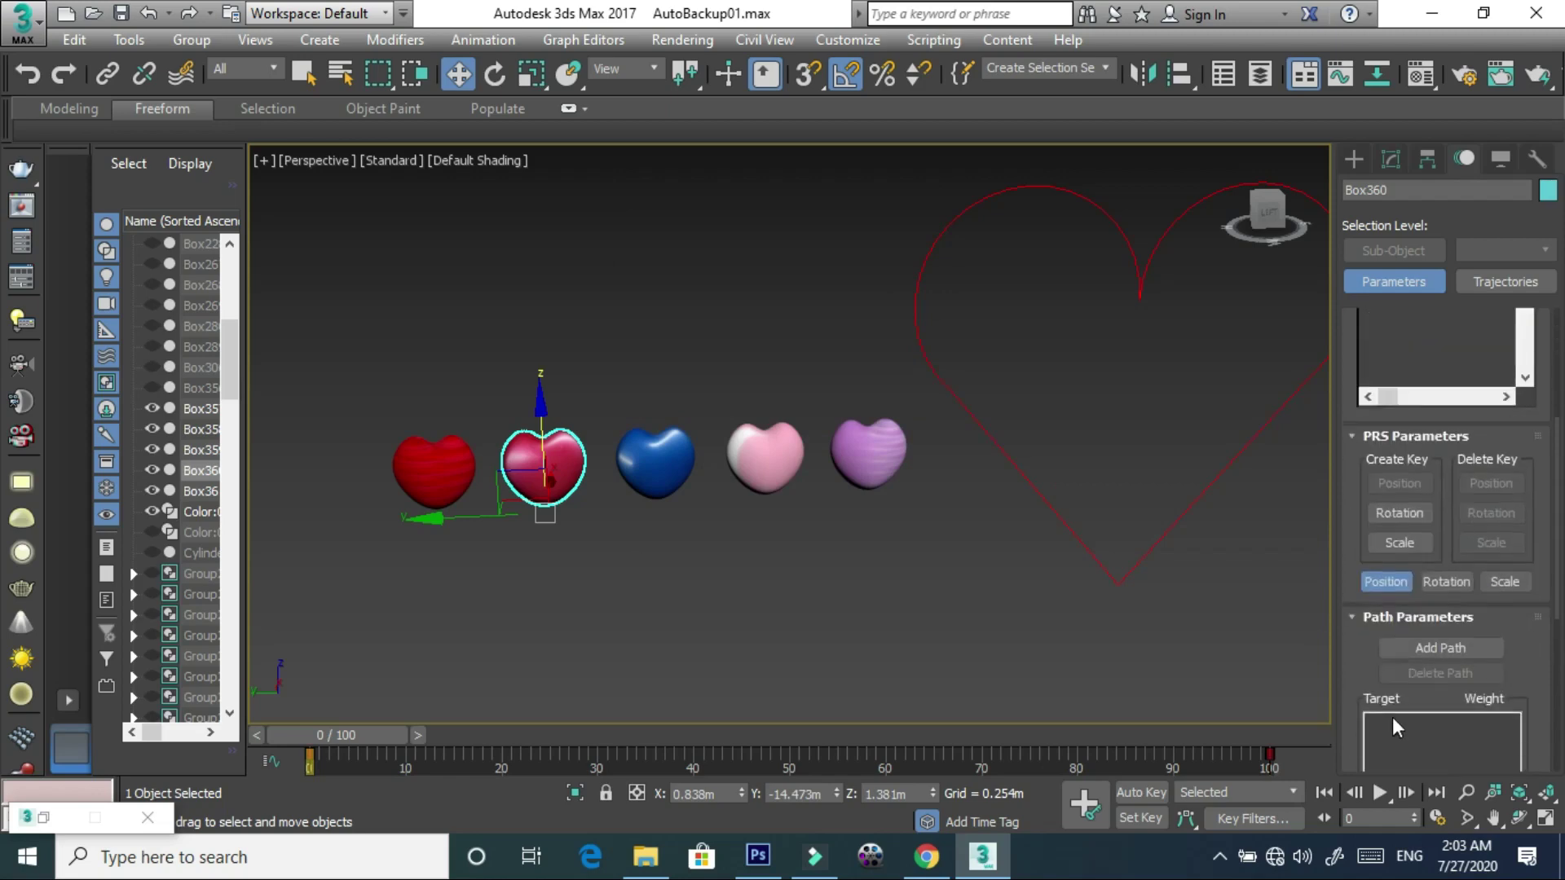
click(1417, 661)
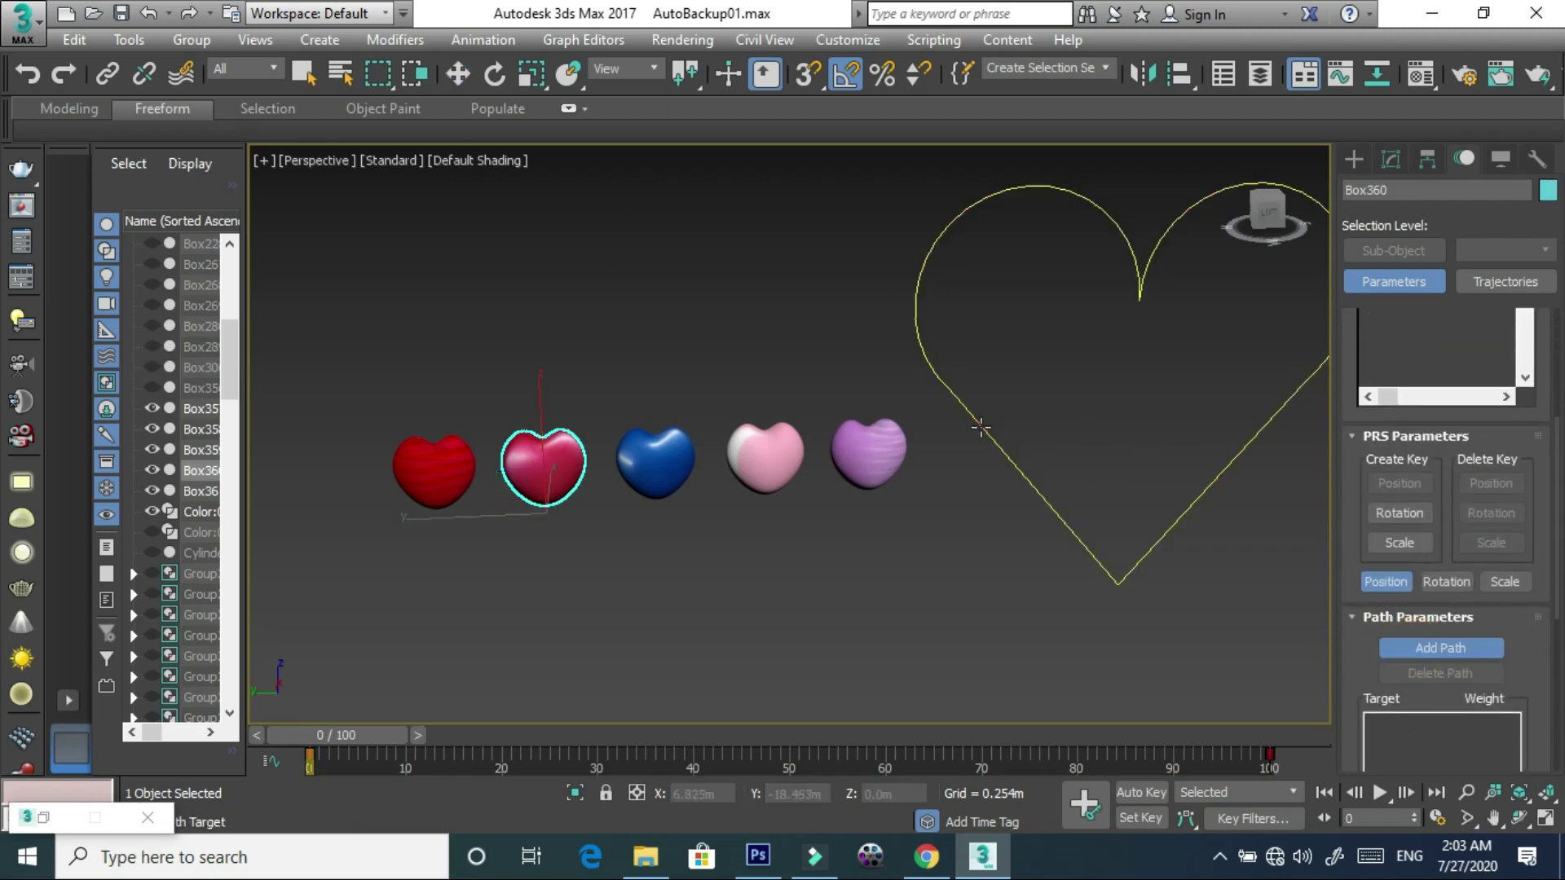
- Pick the Color:010 heart outline as the magenta heart's path
click(981, 429)
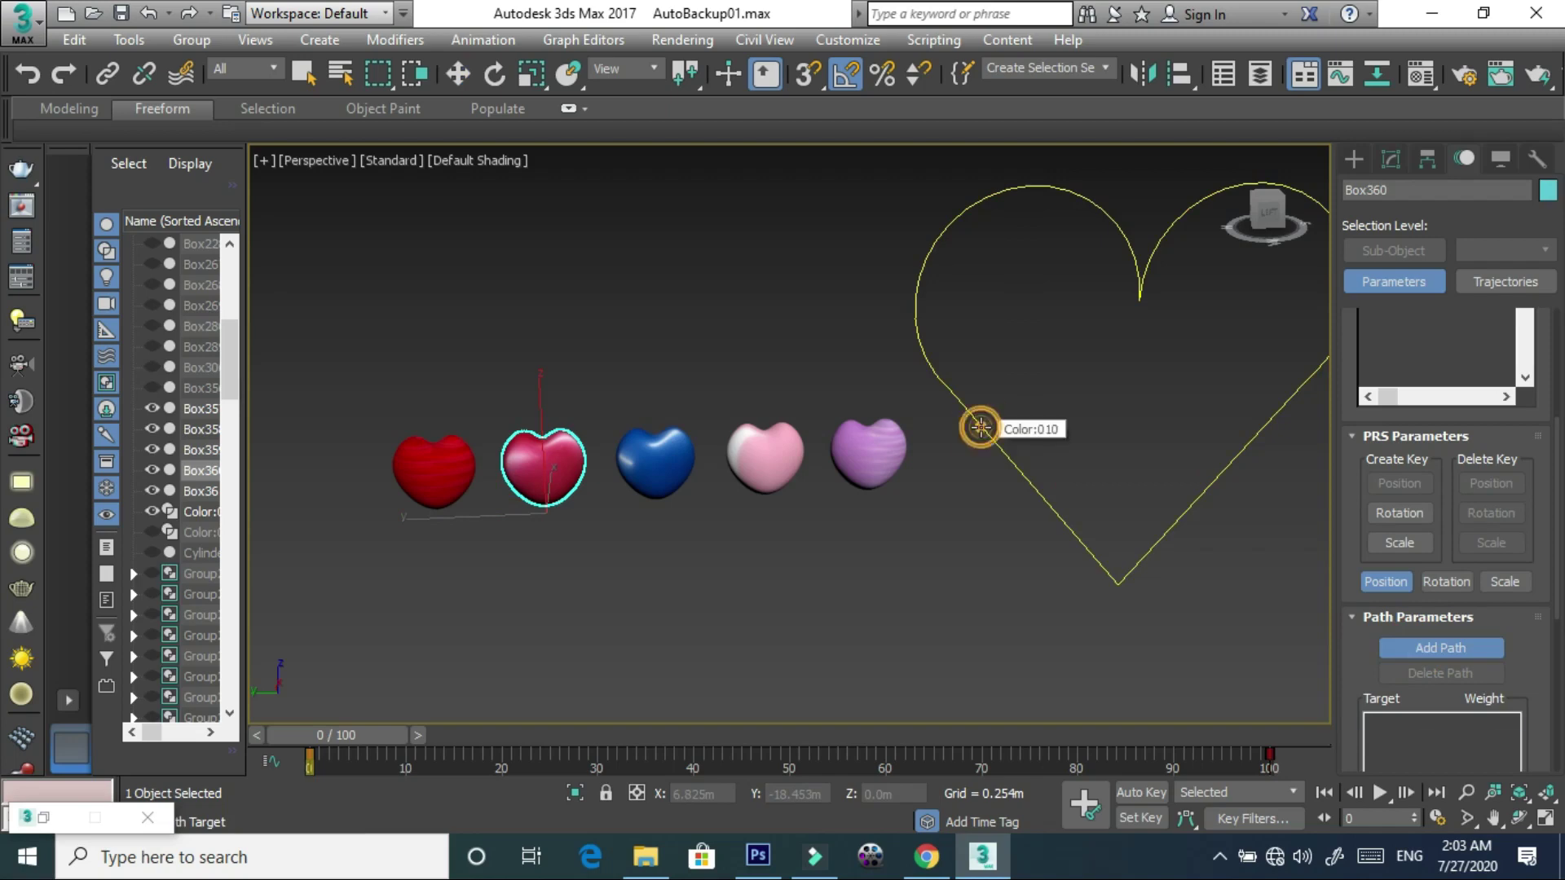
middle_drag(993, 366, 959, 443)
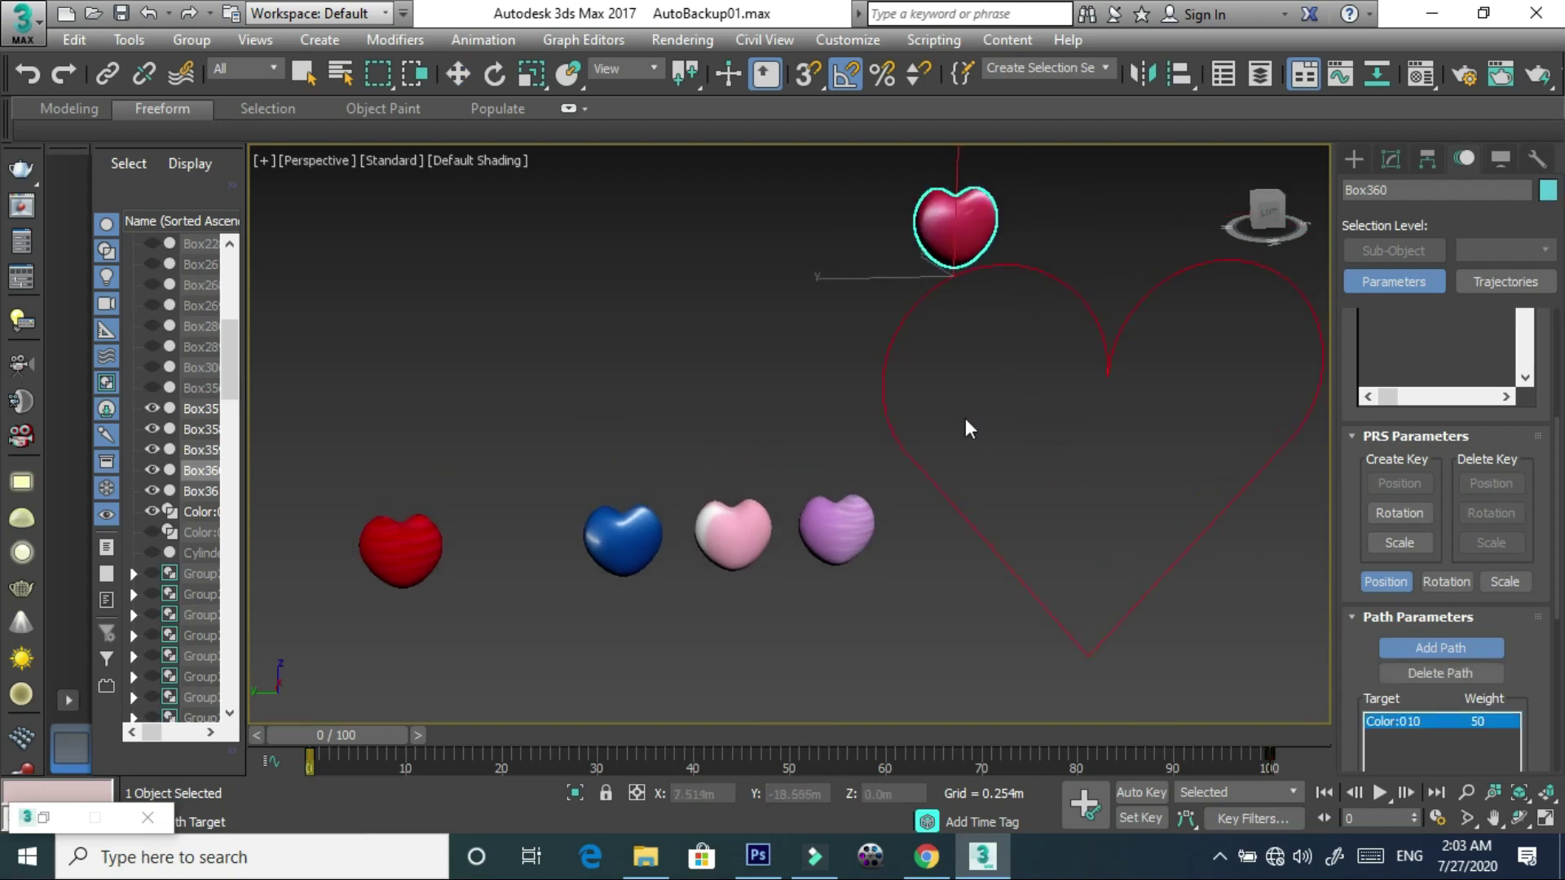
key(w)
- Slide the magenta heart along the path to just beside its bottom point
mouse_move(956, 233)
mouse_down()
mouse_move(929, 444)
mouse_move(961, 535)
mouse_move(1297, 774)
mouse_move(1347, 789)
mouse_up()
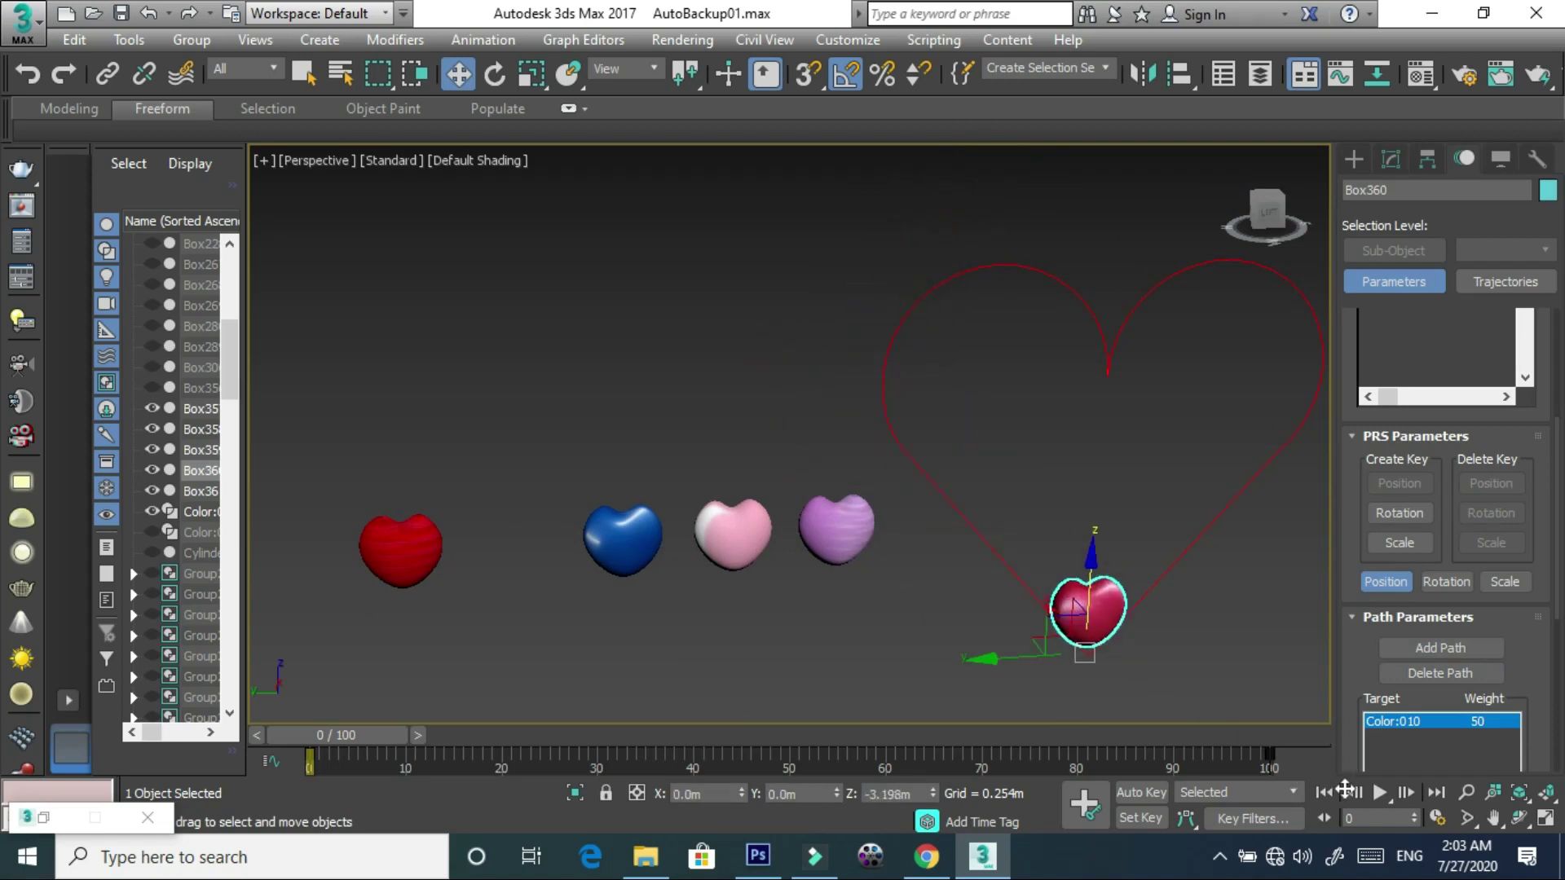
mouse_move(1214, 693)
mouse_down()
mouse_move(950, 443)
mouse_move(895, 255)
mouse_move(981, 199)
mouse_move(1046, 209)
mouse_up()
alt+middle_drag(1019, 405, 935, 331)
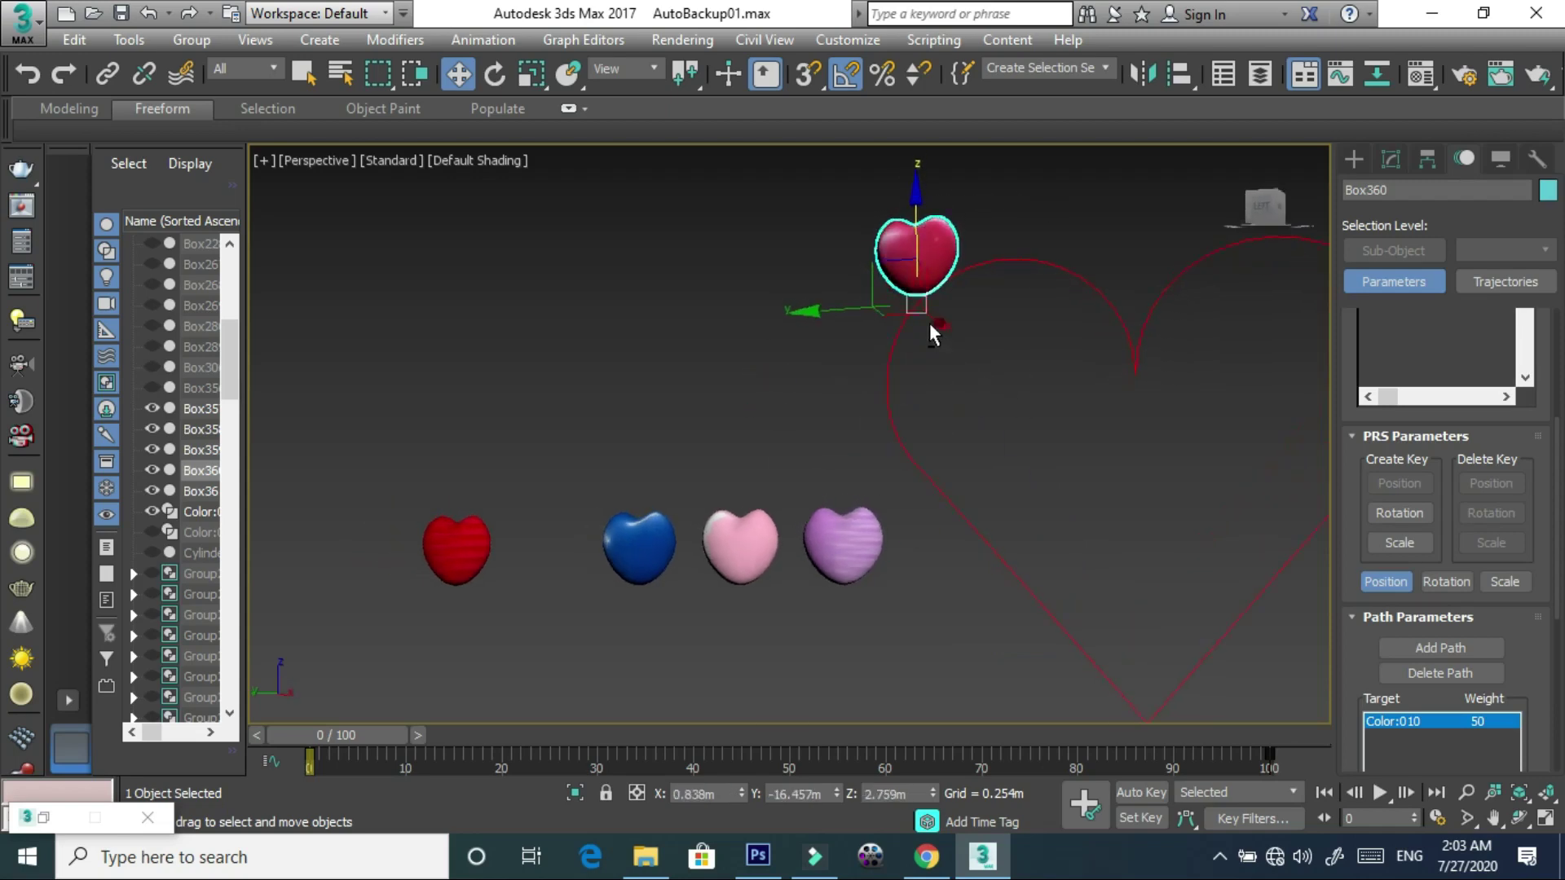
mouse_move(1003, 392)
alt+middle_down()
mouse_move(852, 286)
mouse_move(956, 394)
mouse_move(852, 277)
alt+middle_up()
mouse_move(772, 165)
mouse_down()
mouse_move(743, 244)
mouse_move(803, 450)
mouse_move(1065, 702)
mouse_up()
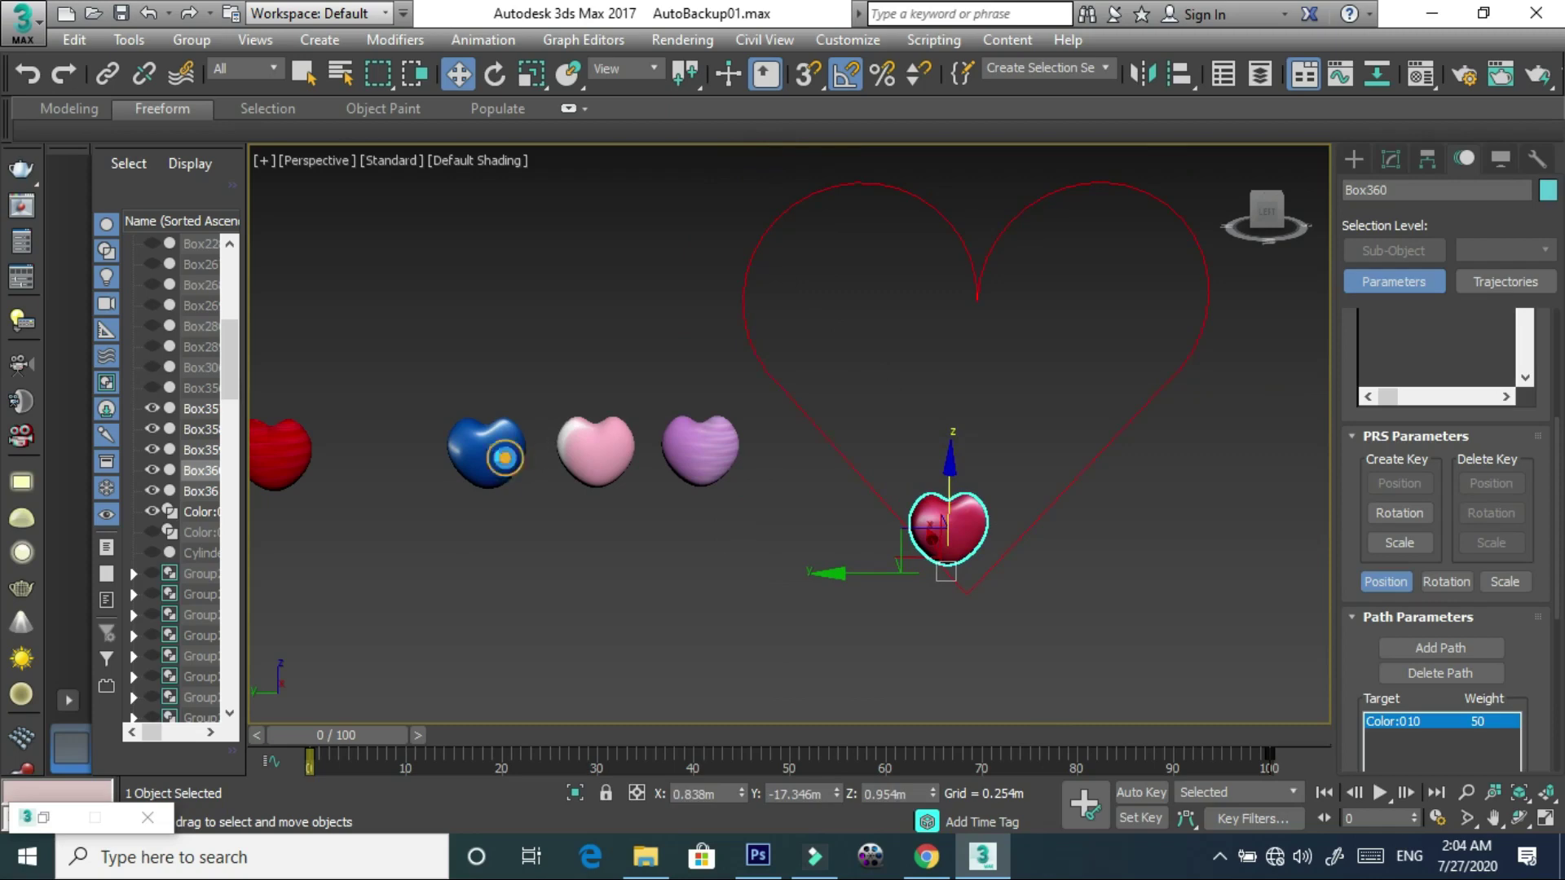
click(486, 467)
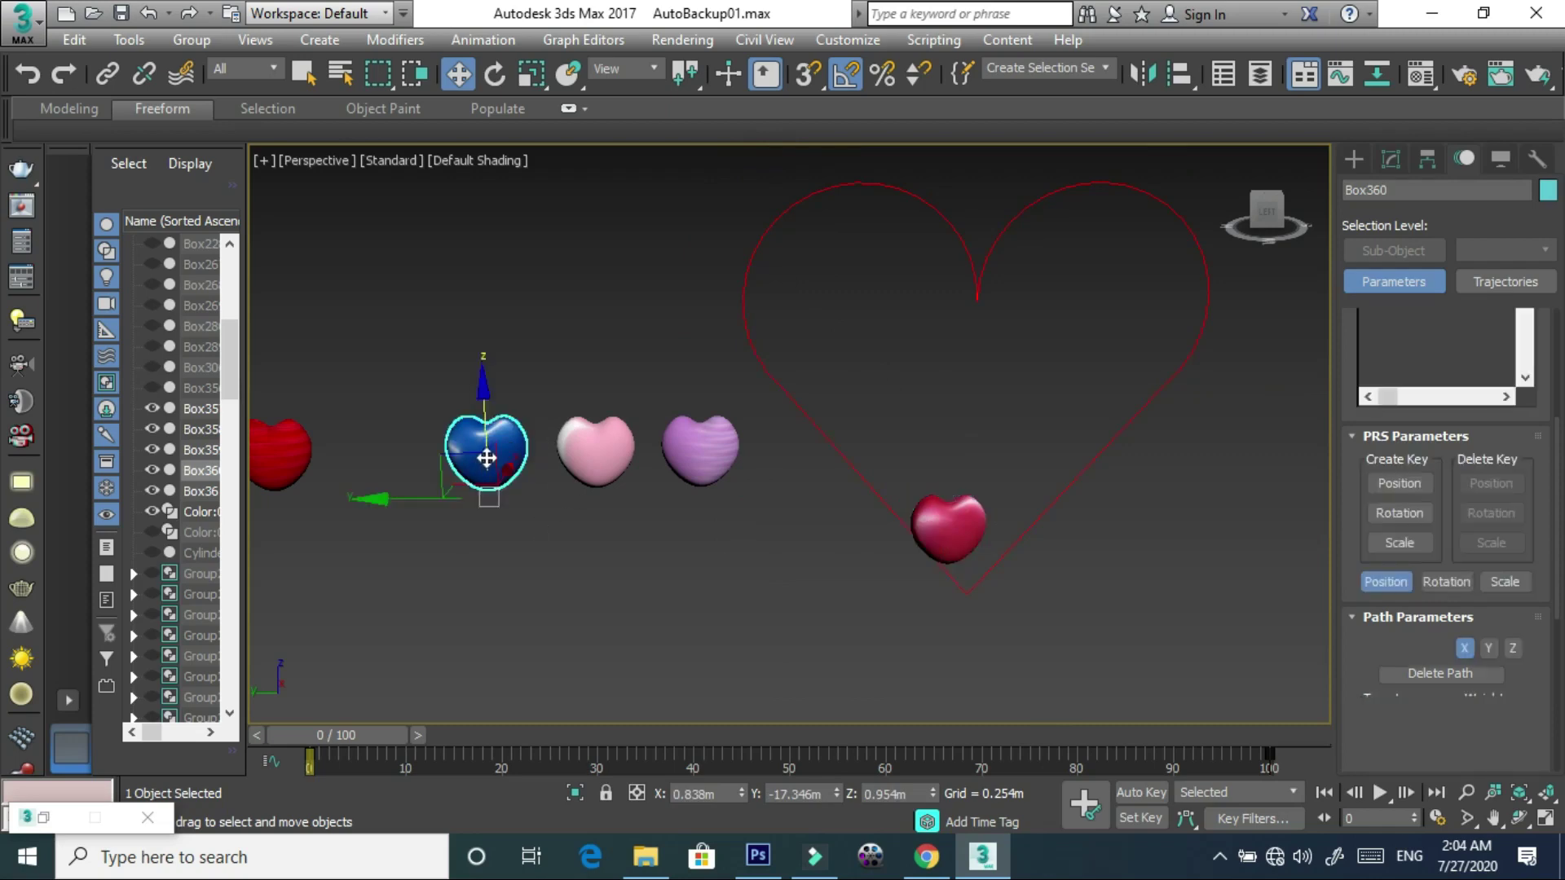
- Switch to the Motion panel and select only the blue heart, Box359
click(1387, 161)
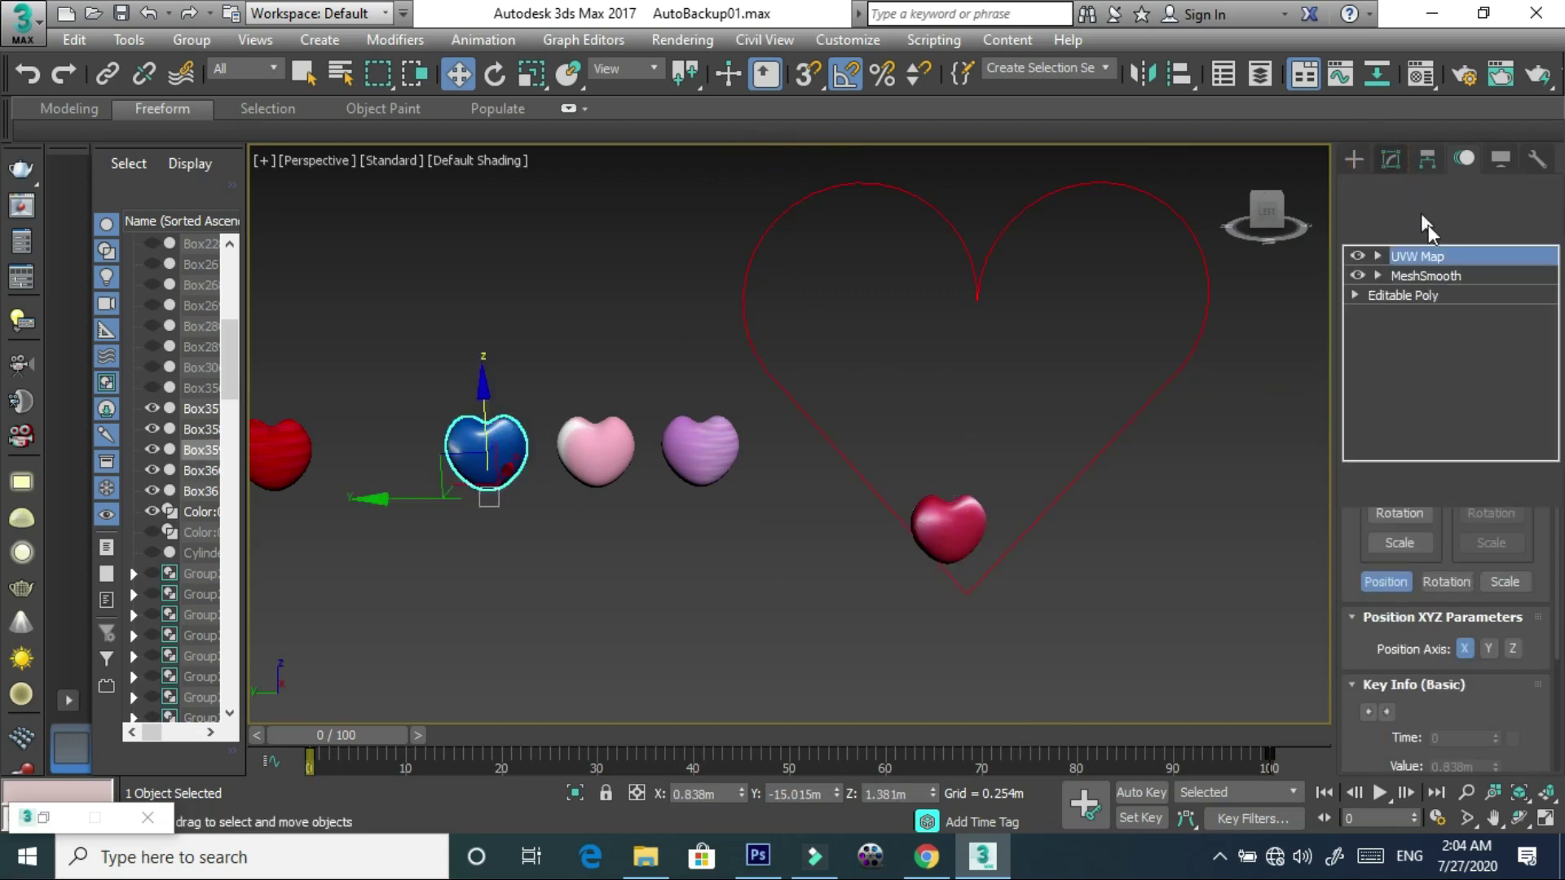
click(1465, 162)
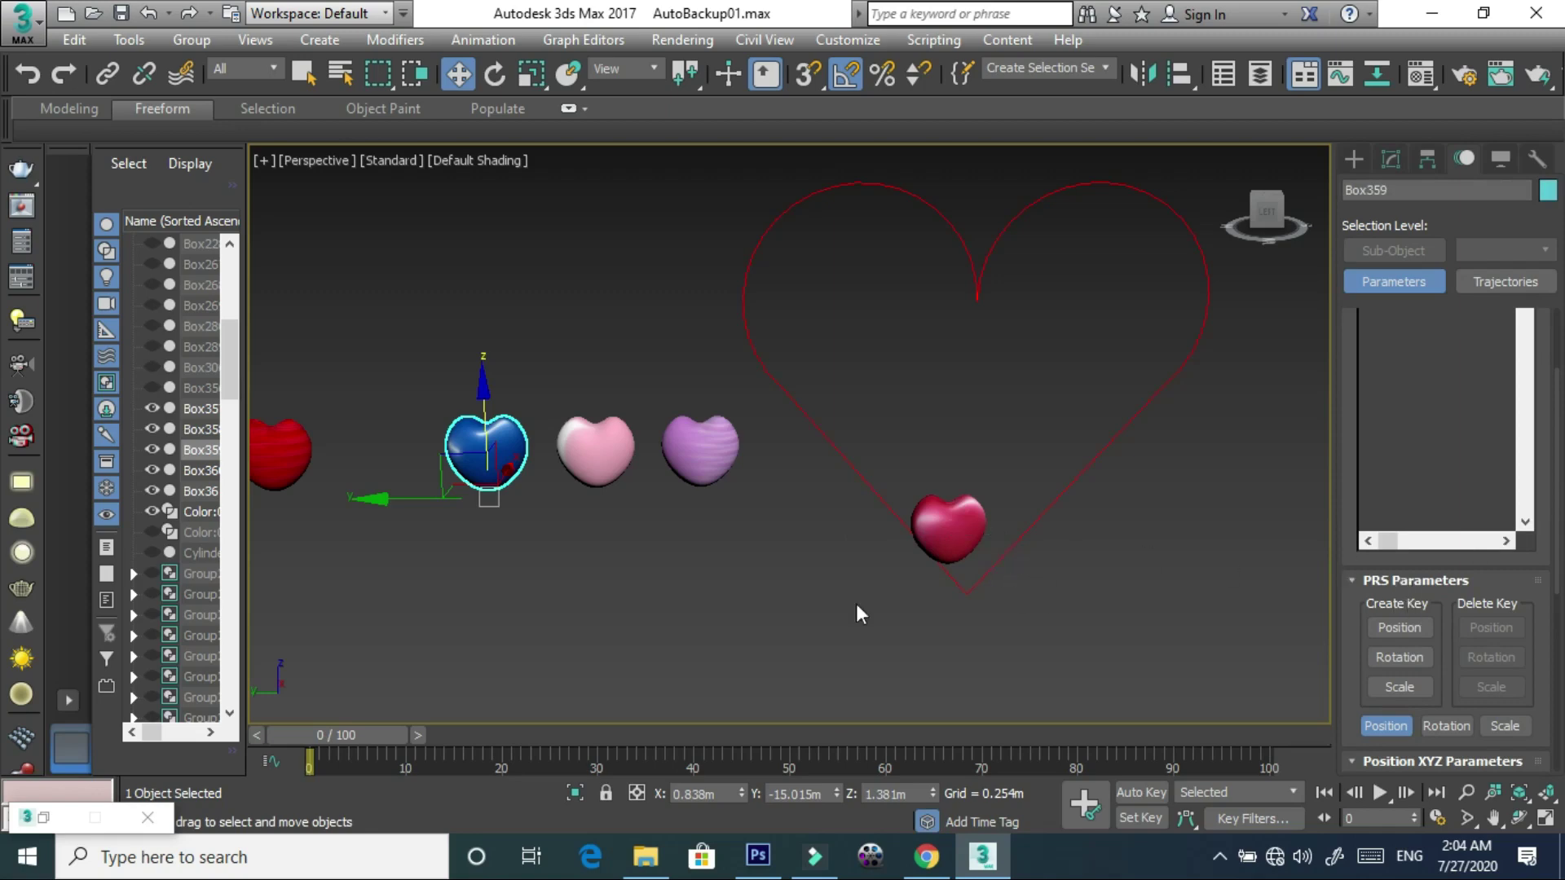
drag(731, 548, 498, 412)
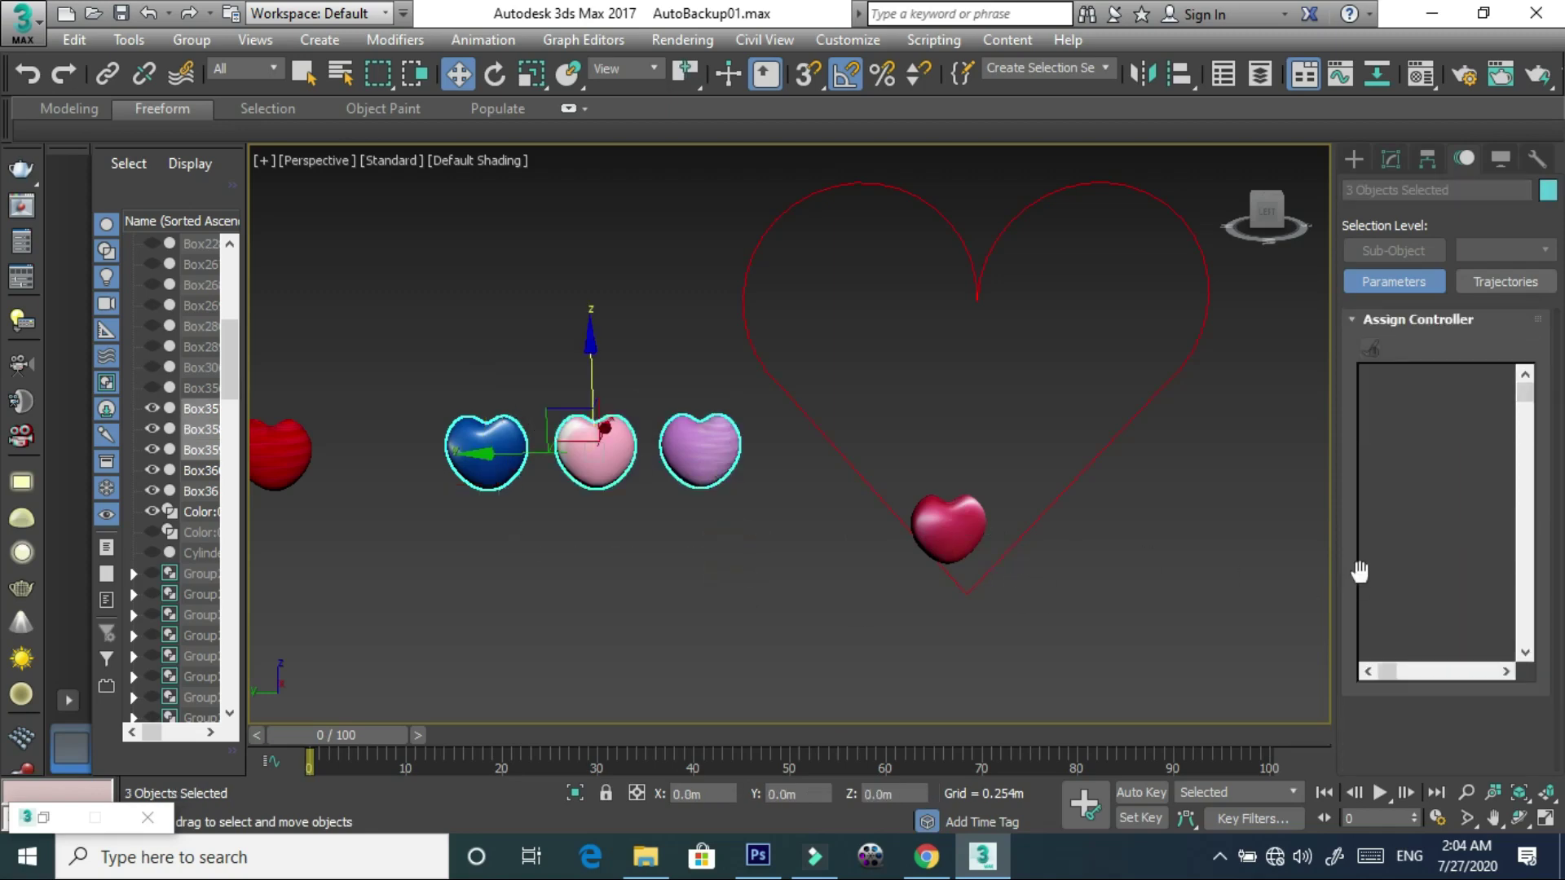
click(502, 460)
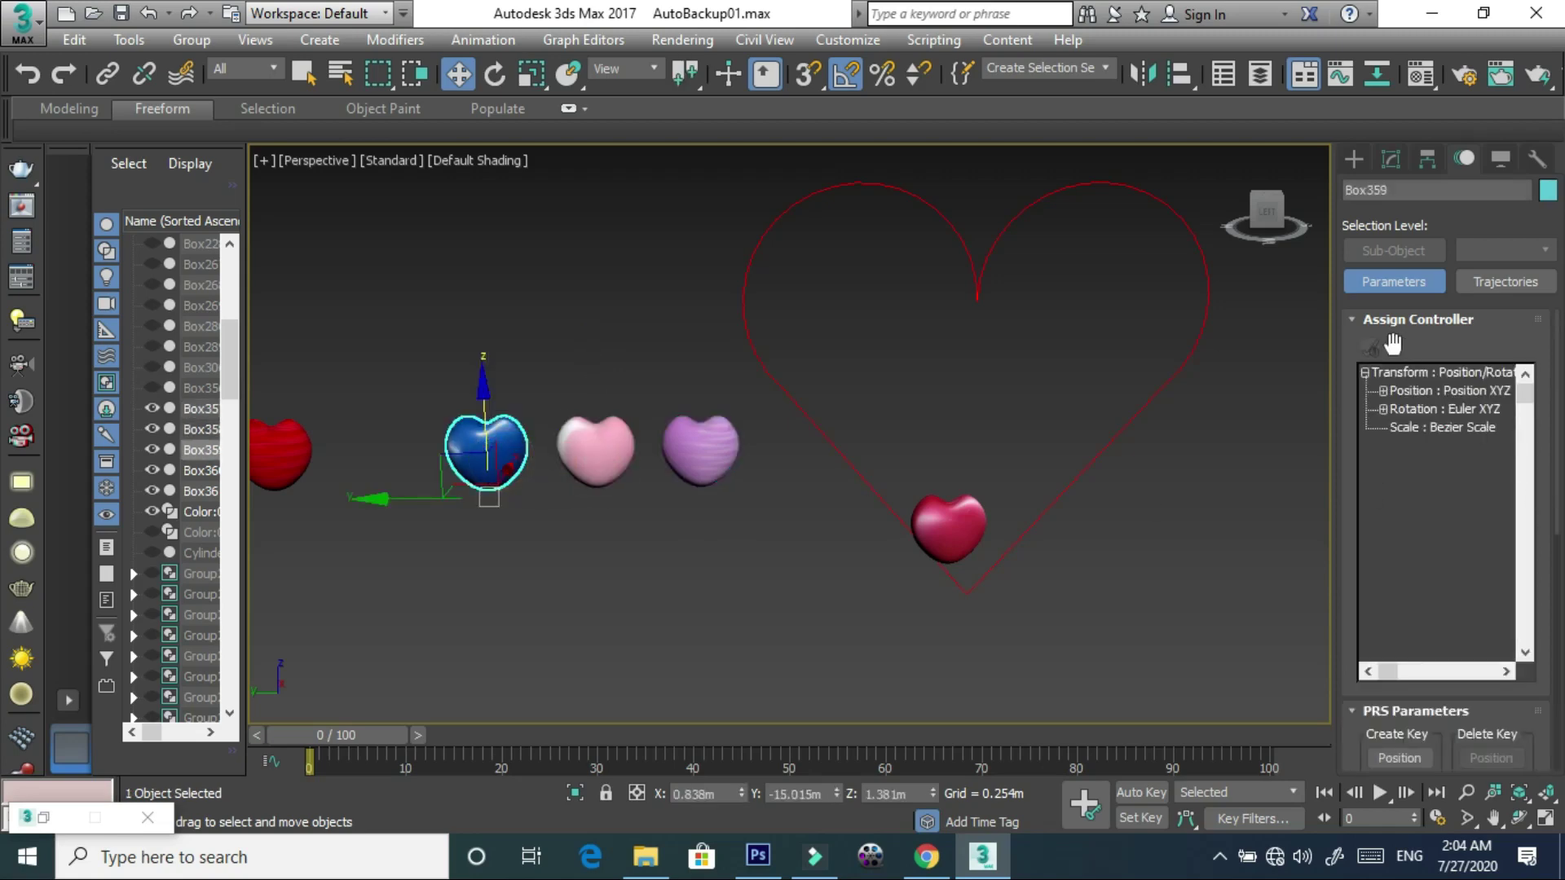
- Assign a Position Constraint controller to the blue heart's position track
click(1396, 393)
click(1370, 347)
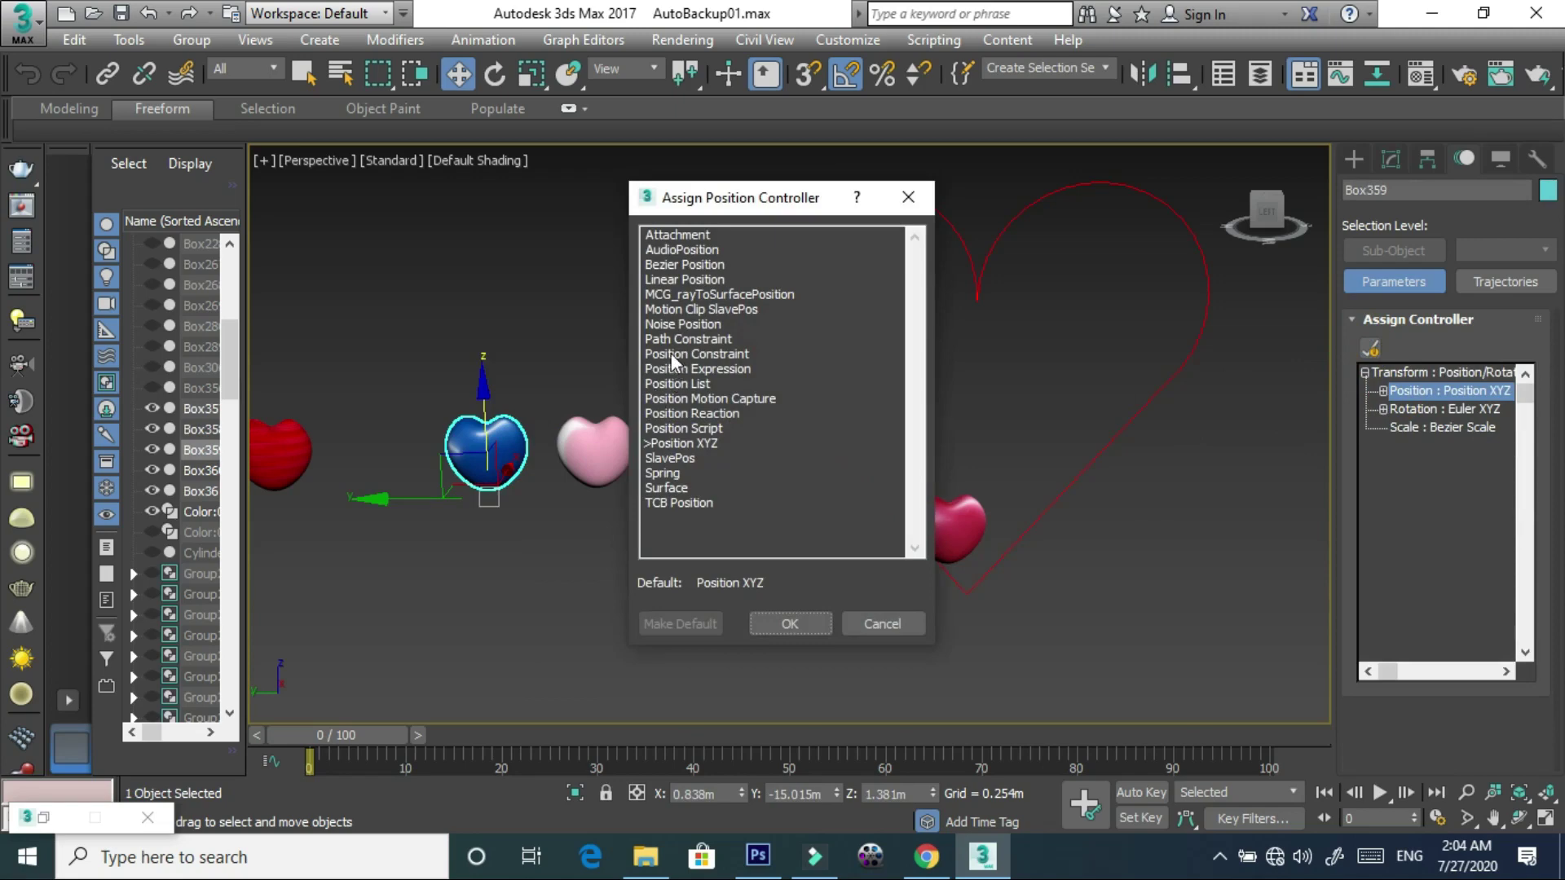
click(650, 354)
click(787, 623)
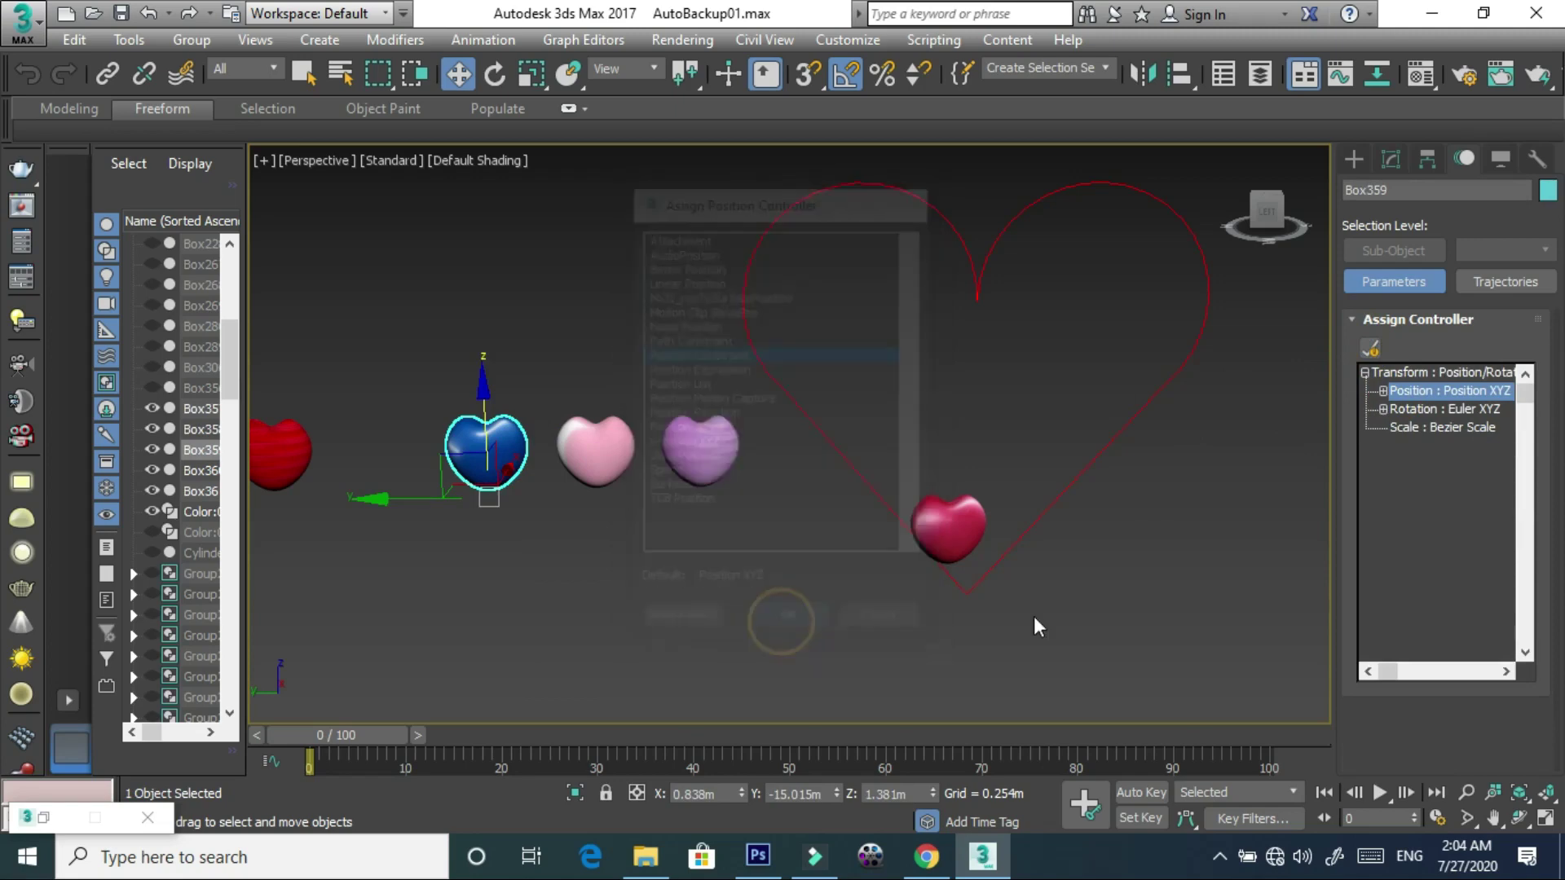
scroll(1439, 684, down, 4)
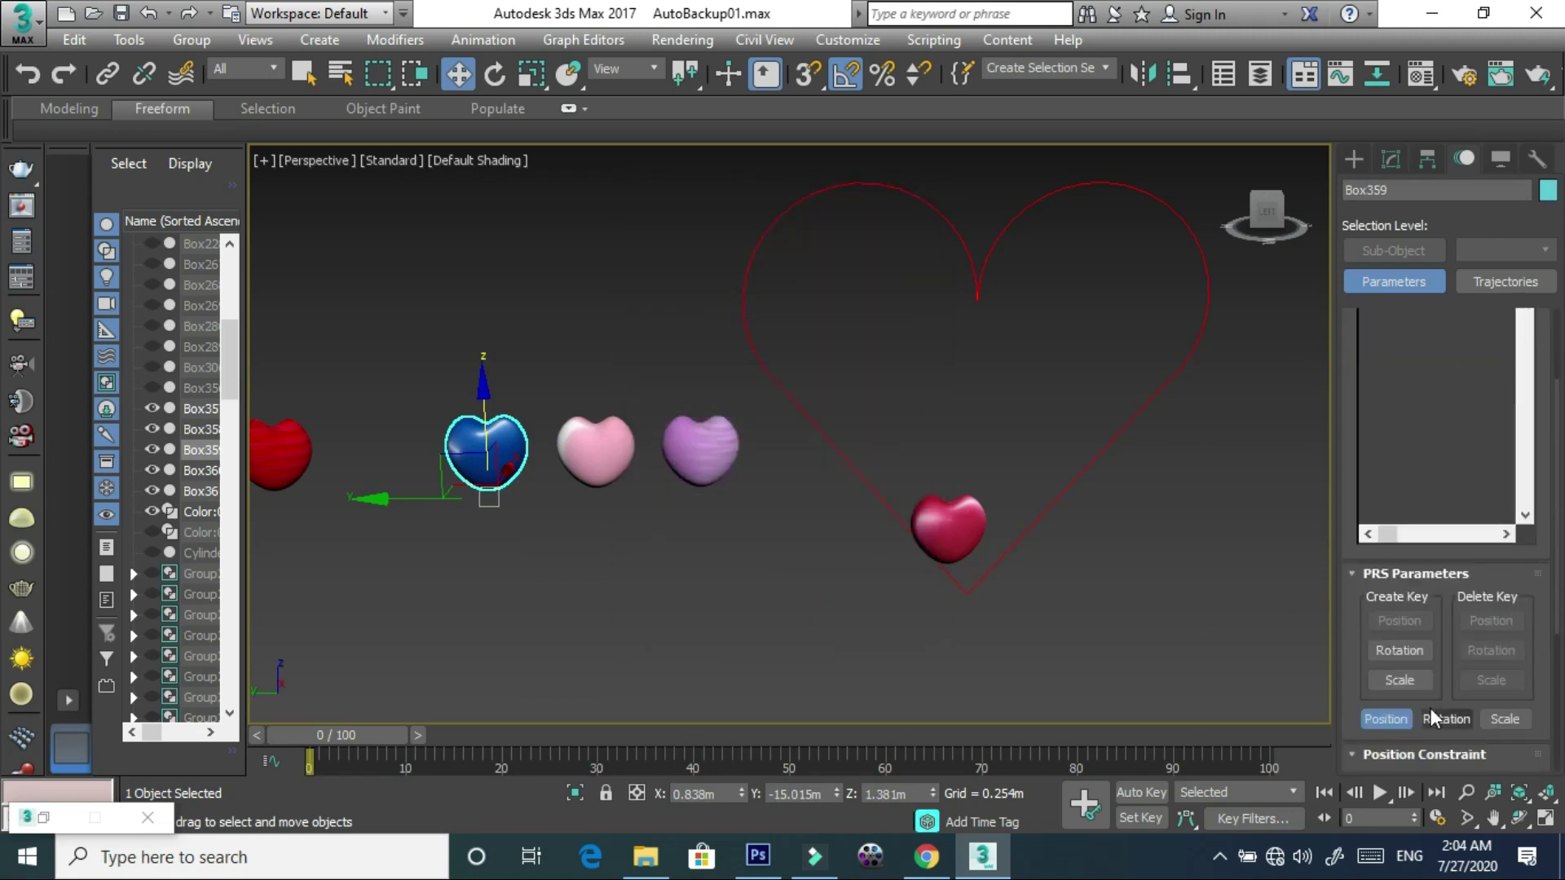
scroll(1426, 681, down, 2)
scroll(1418, 679, down, 2)
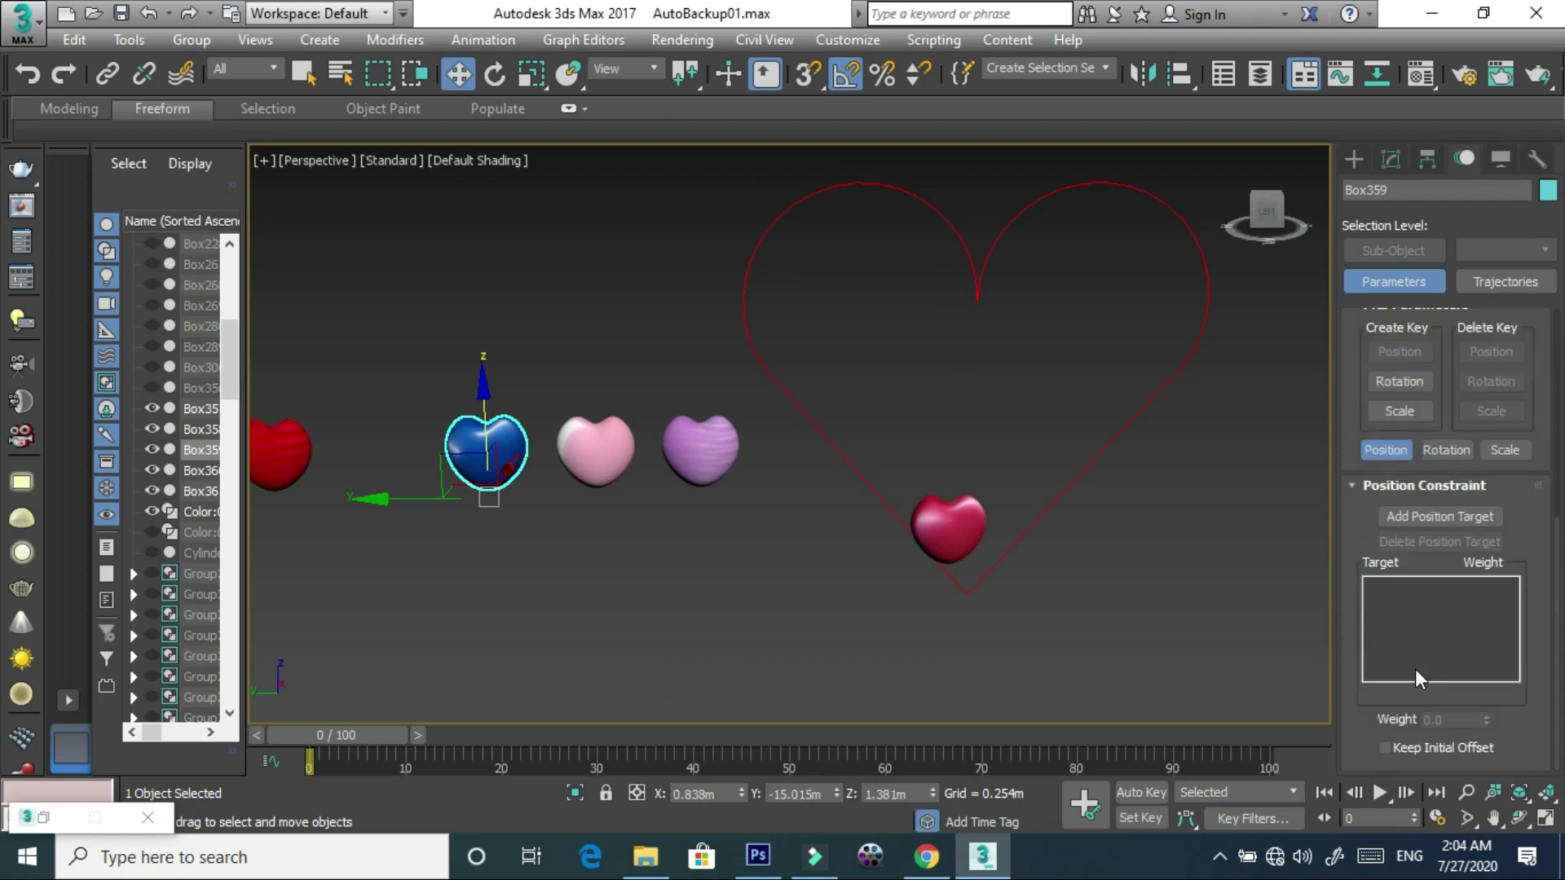
scroll(1410, 685, up, 1)
scroll(1418, 652, up, 1)
scroll(1426, 624, up, 1)
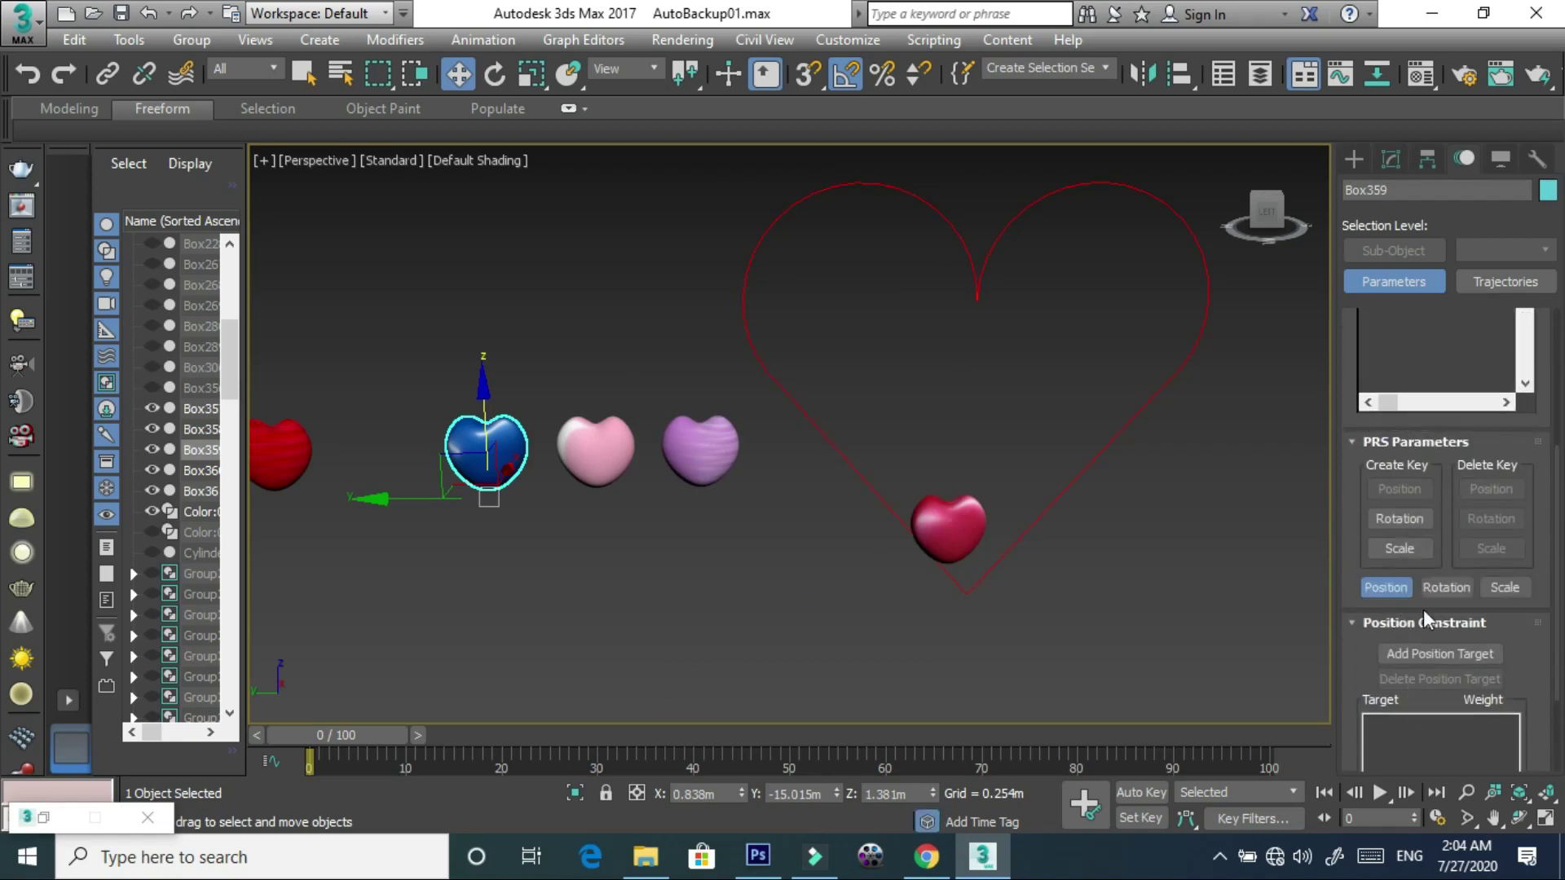
scroll(1414, 636, up, 1)
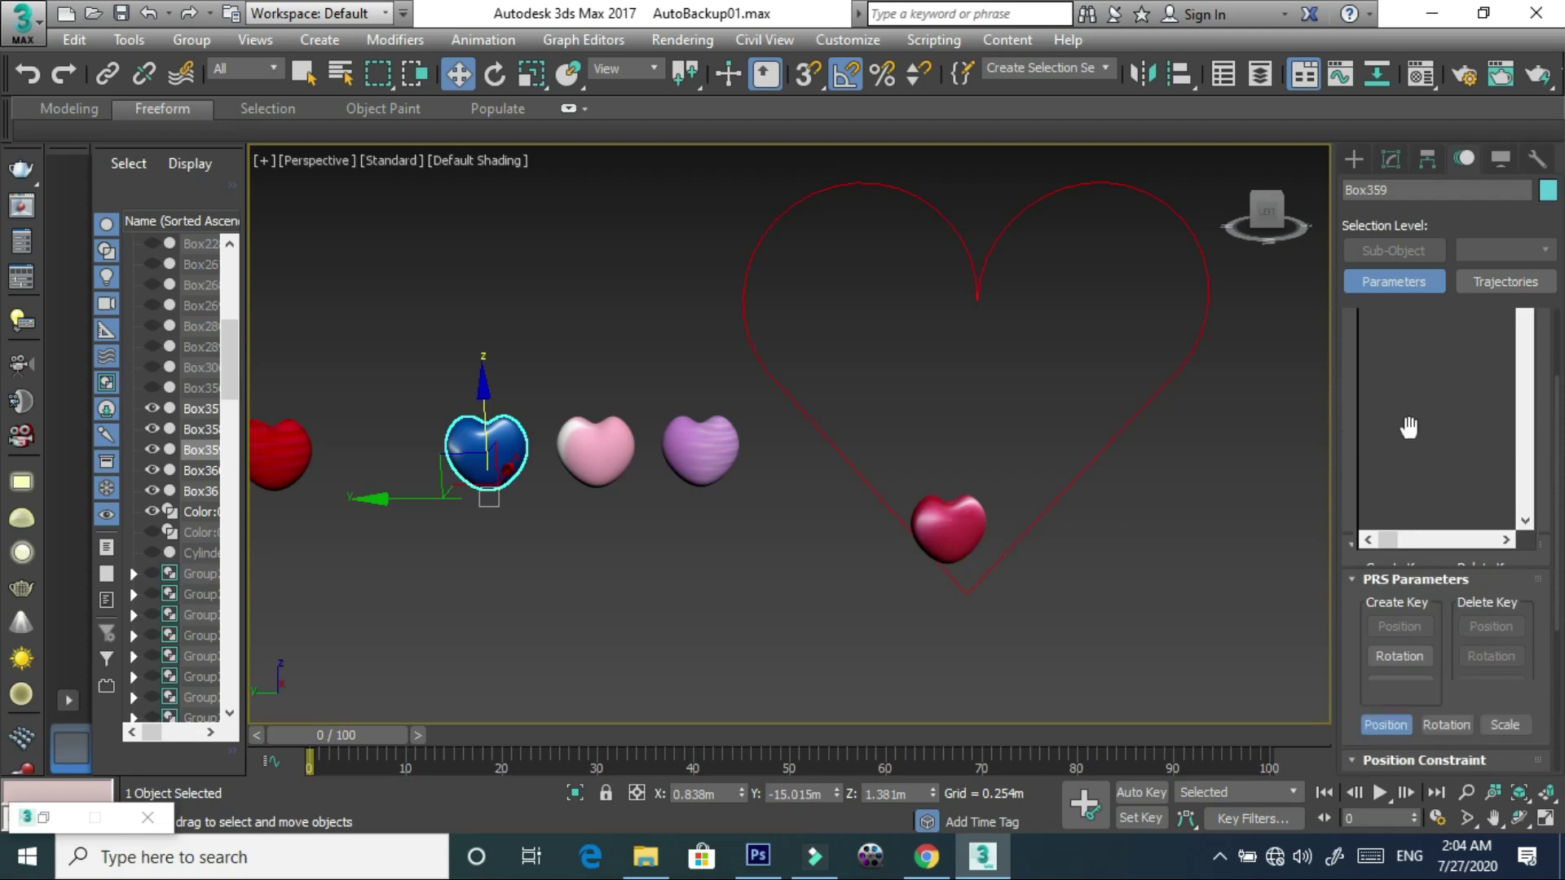
scroll(1422, 664, up, 1)
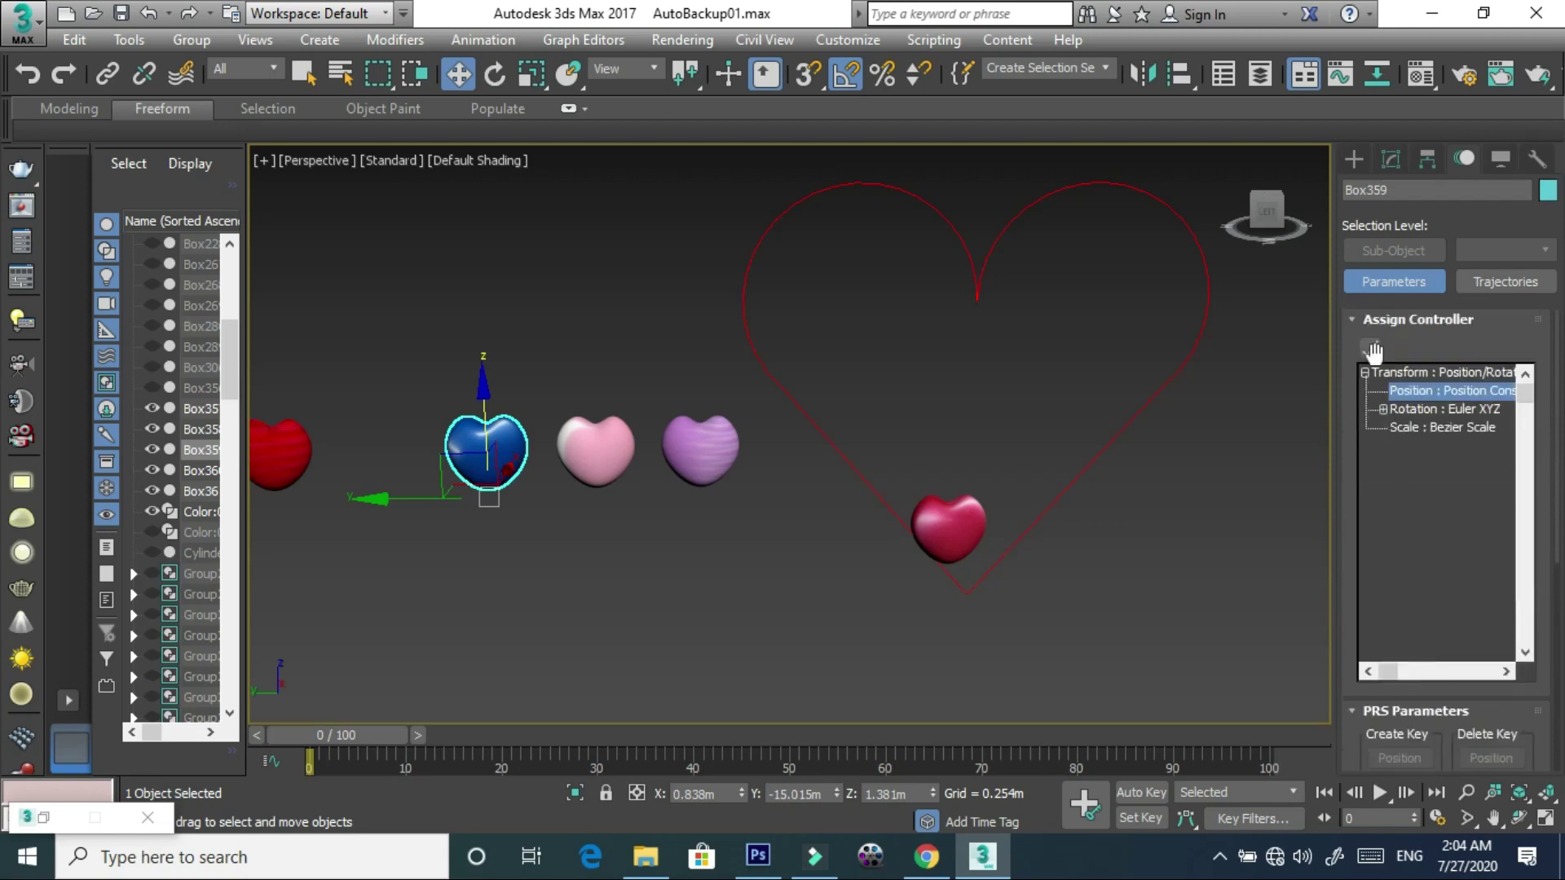
- Replace it with a Path Constraint and pick the Color:010 heart outline as the path
click(1371, 349)
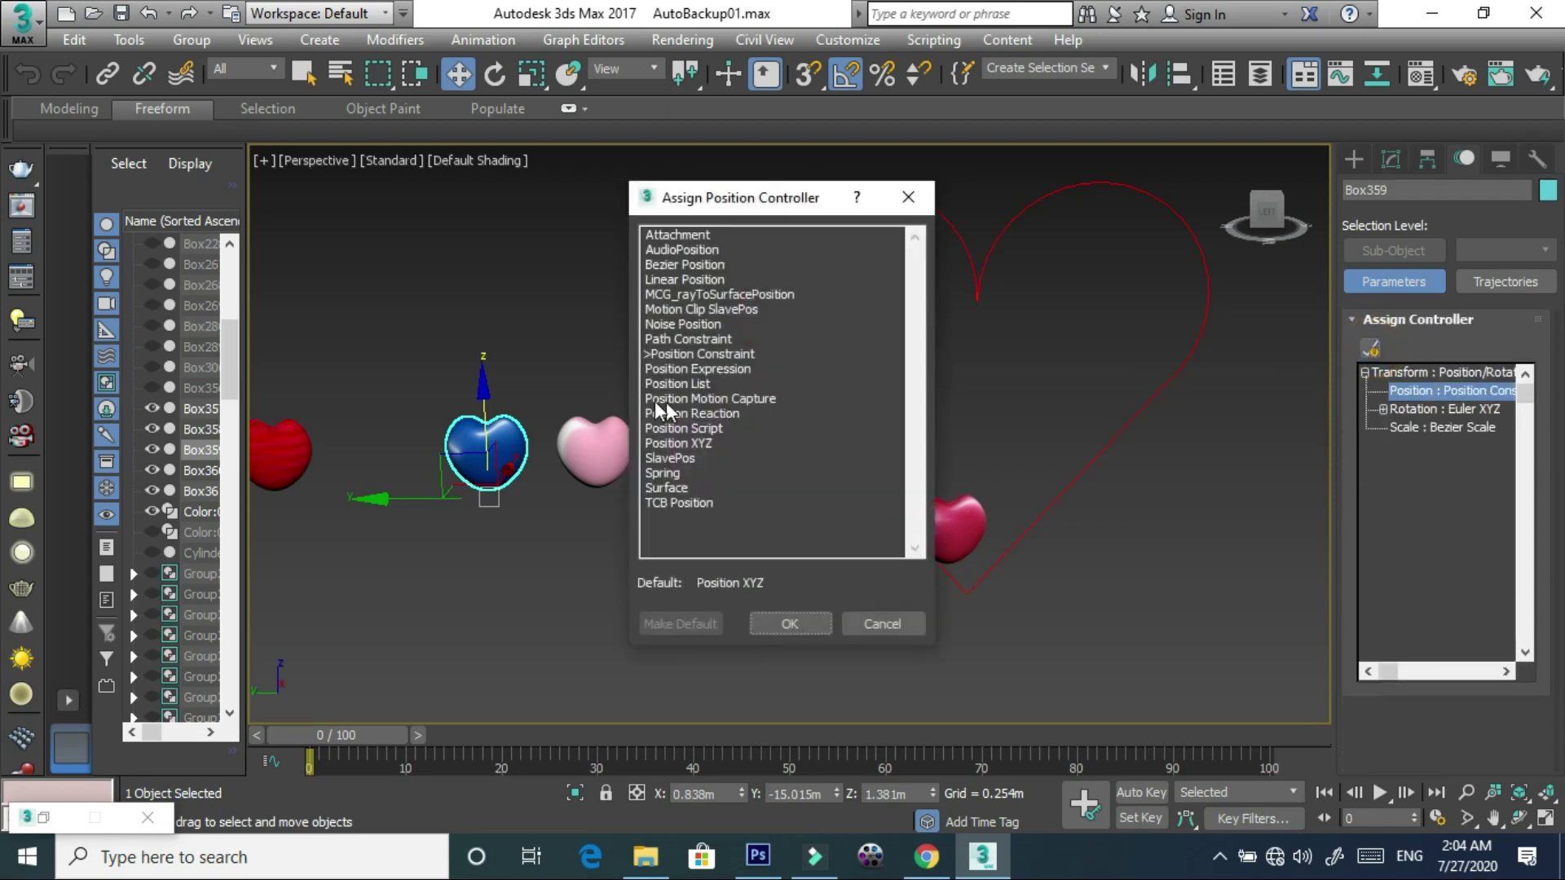
double_click(667, 341)
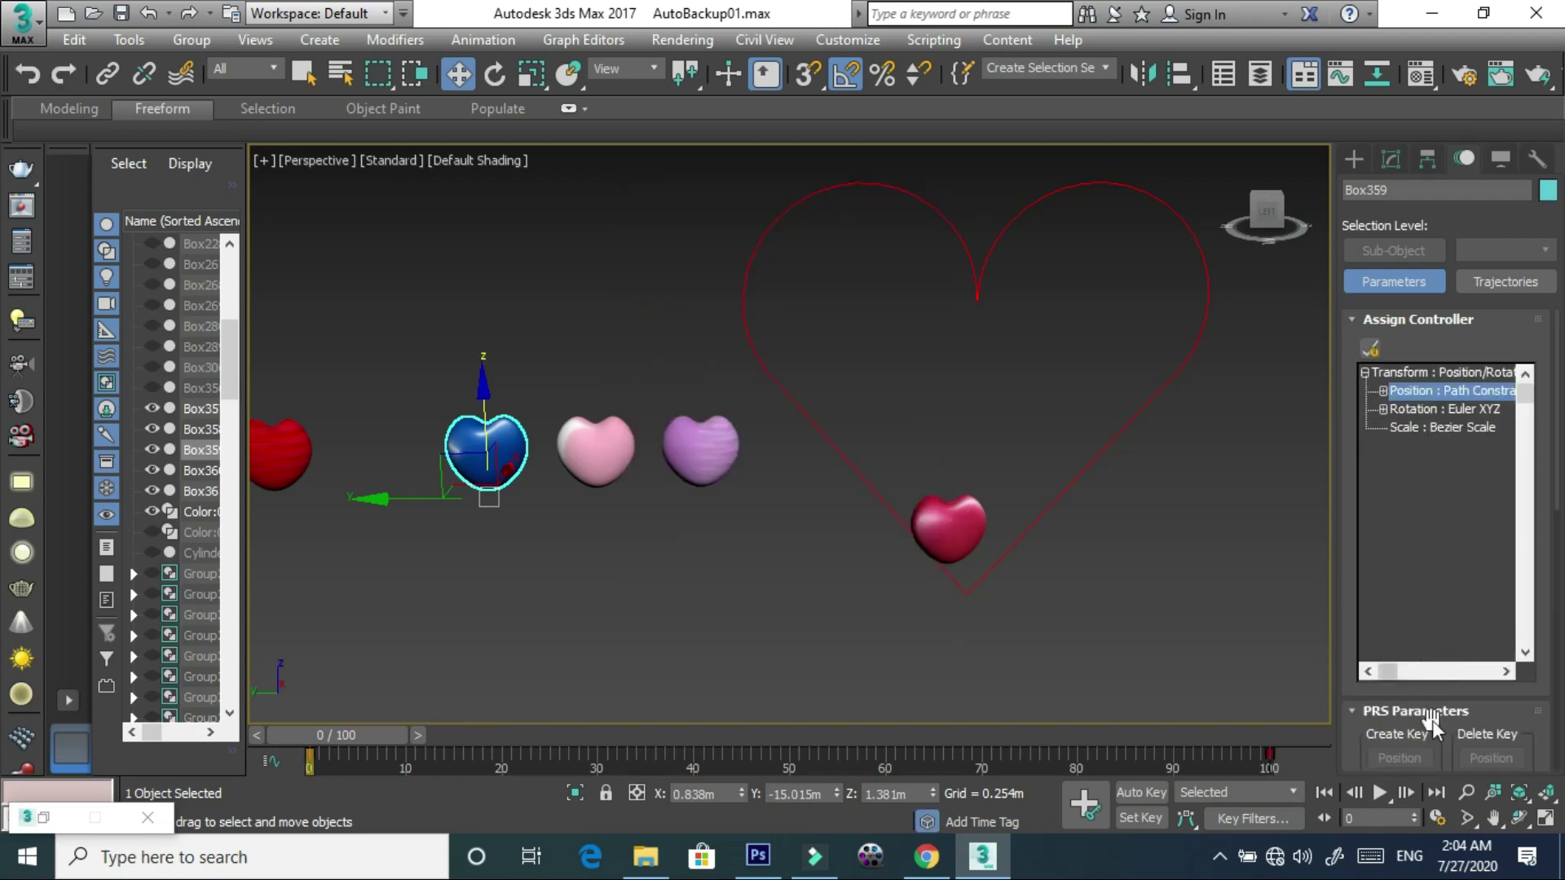
scroll(1432, 723, down, 3)
scroll(1436, 730, down, 3)
click(1418, 651)
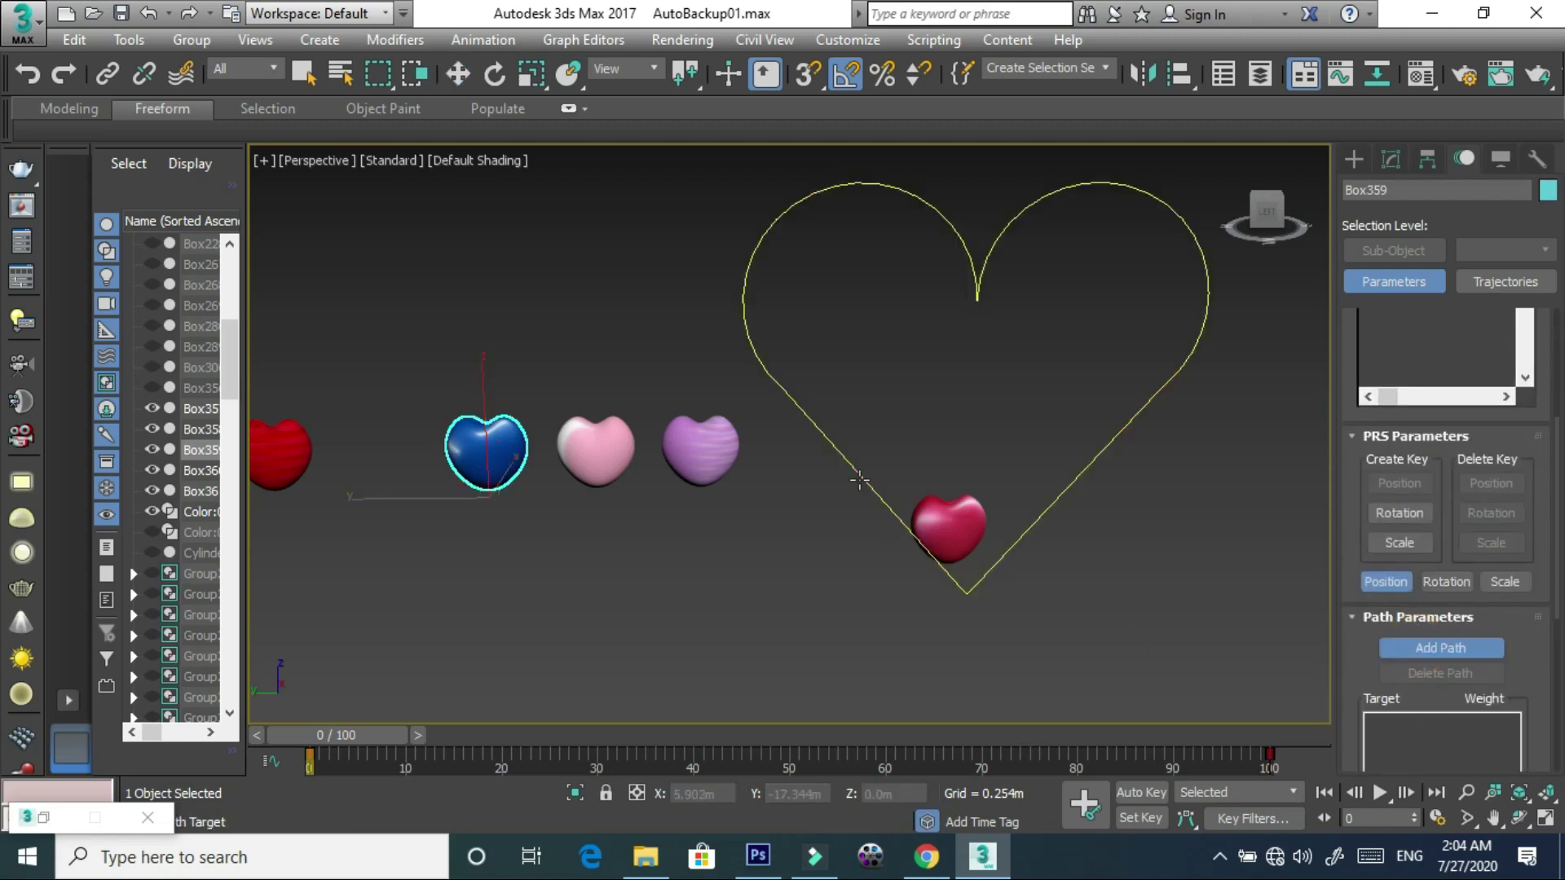
click(860, 481)
- Move the blue heart down along the path beside the magenta heart
scroll(860, 481, down, 5)
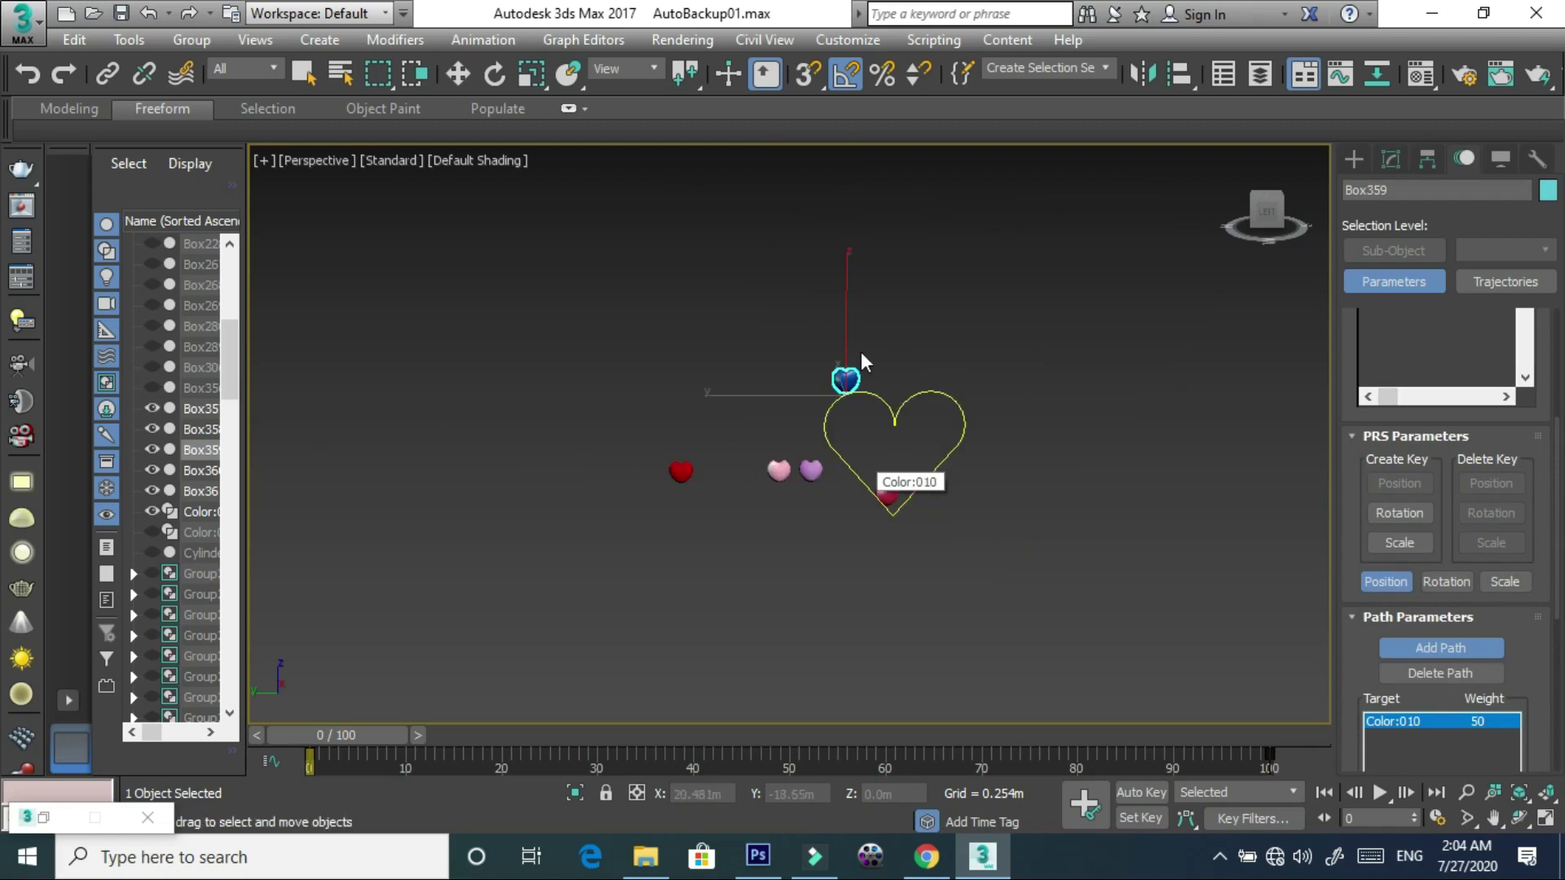
key(w)
mouse_move(844, 384)
mouse_down()
mouse_move(813, 440)
mouse_move(844, 476)
mouse_up()
scroll(896, 505, up, 4)
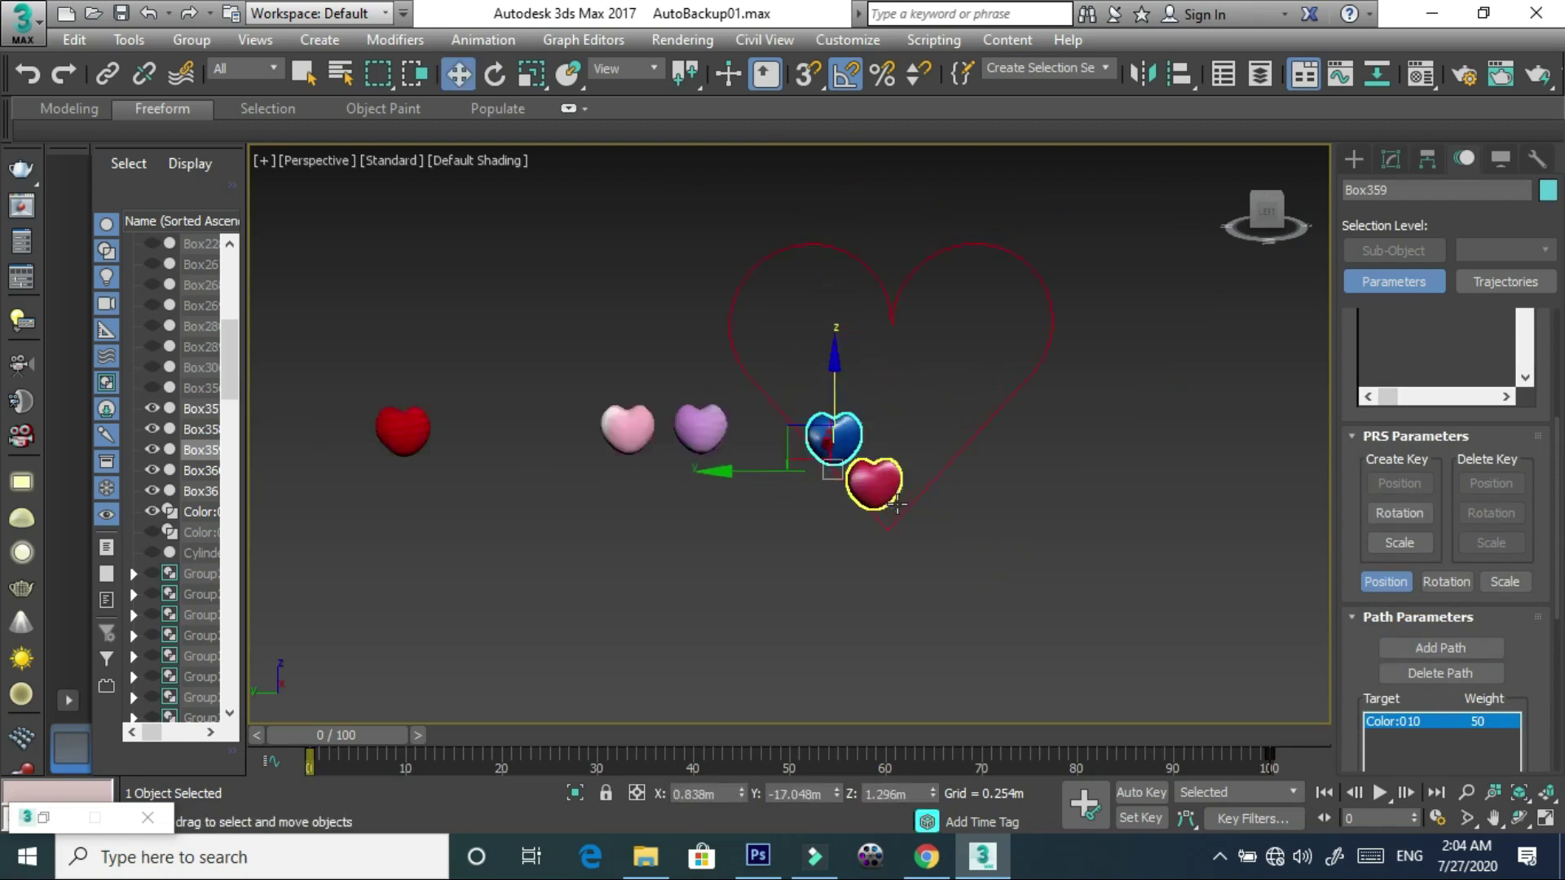
scroll(897, 506, up, 2)
scroll(893, 493, down, 3)
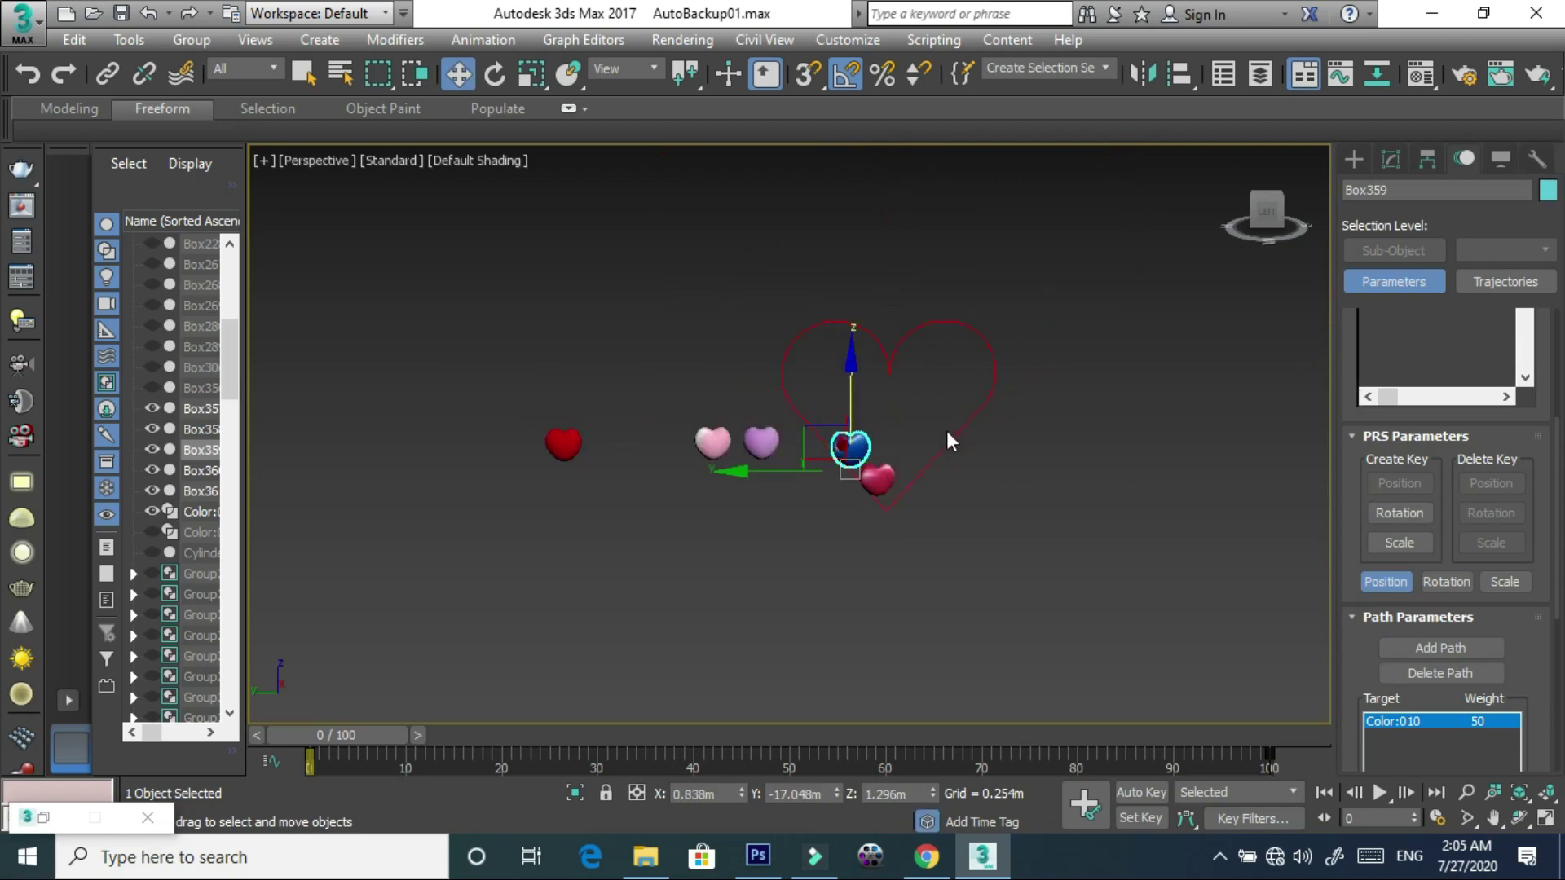
scroll(897, 457, up, 2)
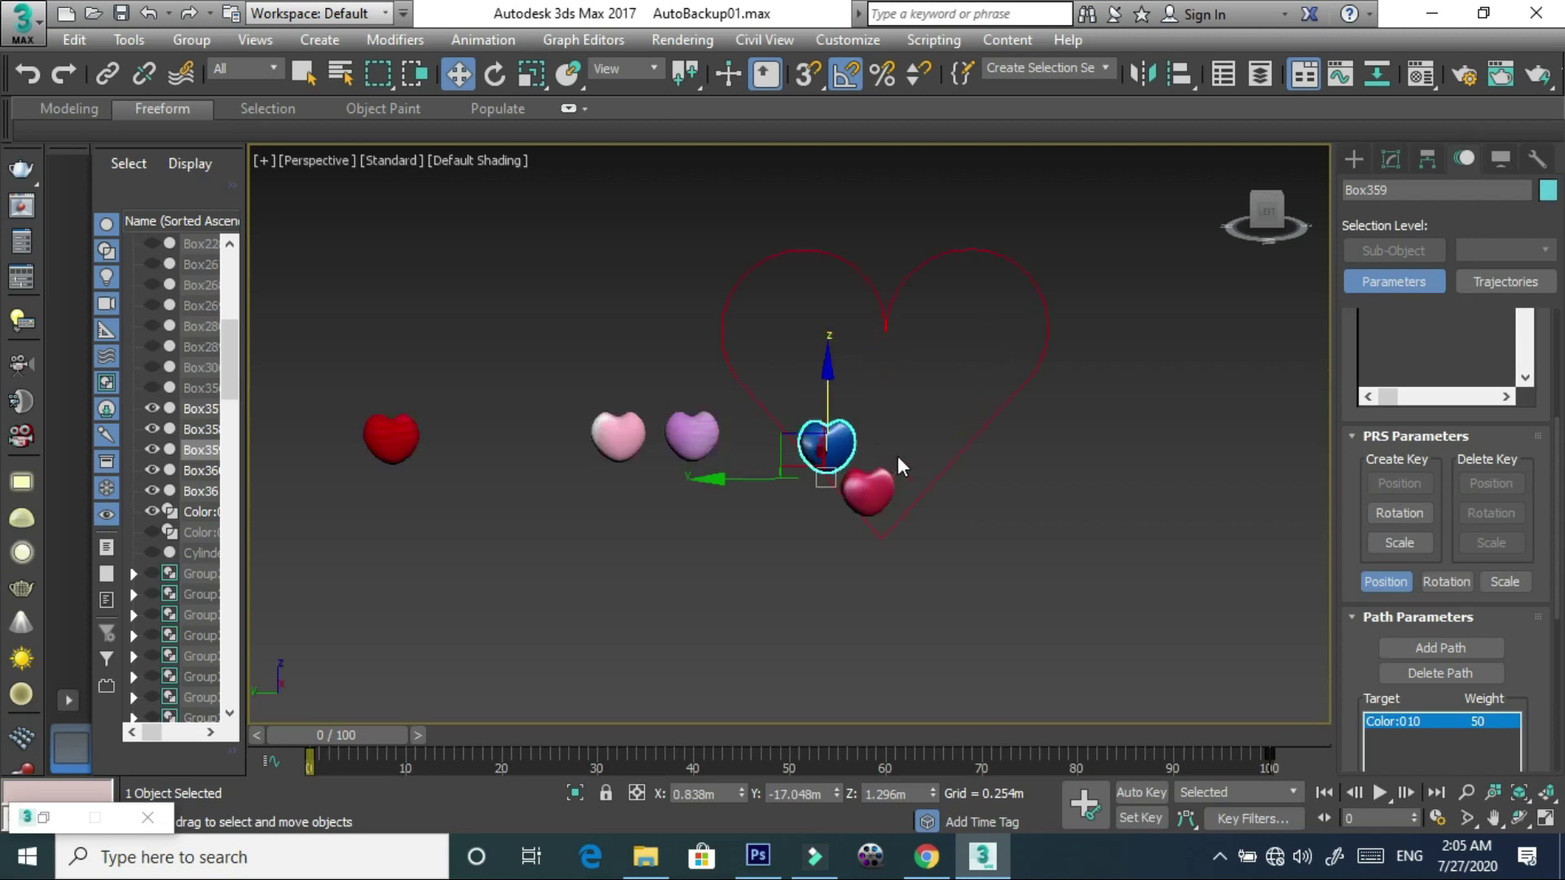
scroll(896, 454, up, 2)
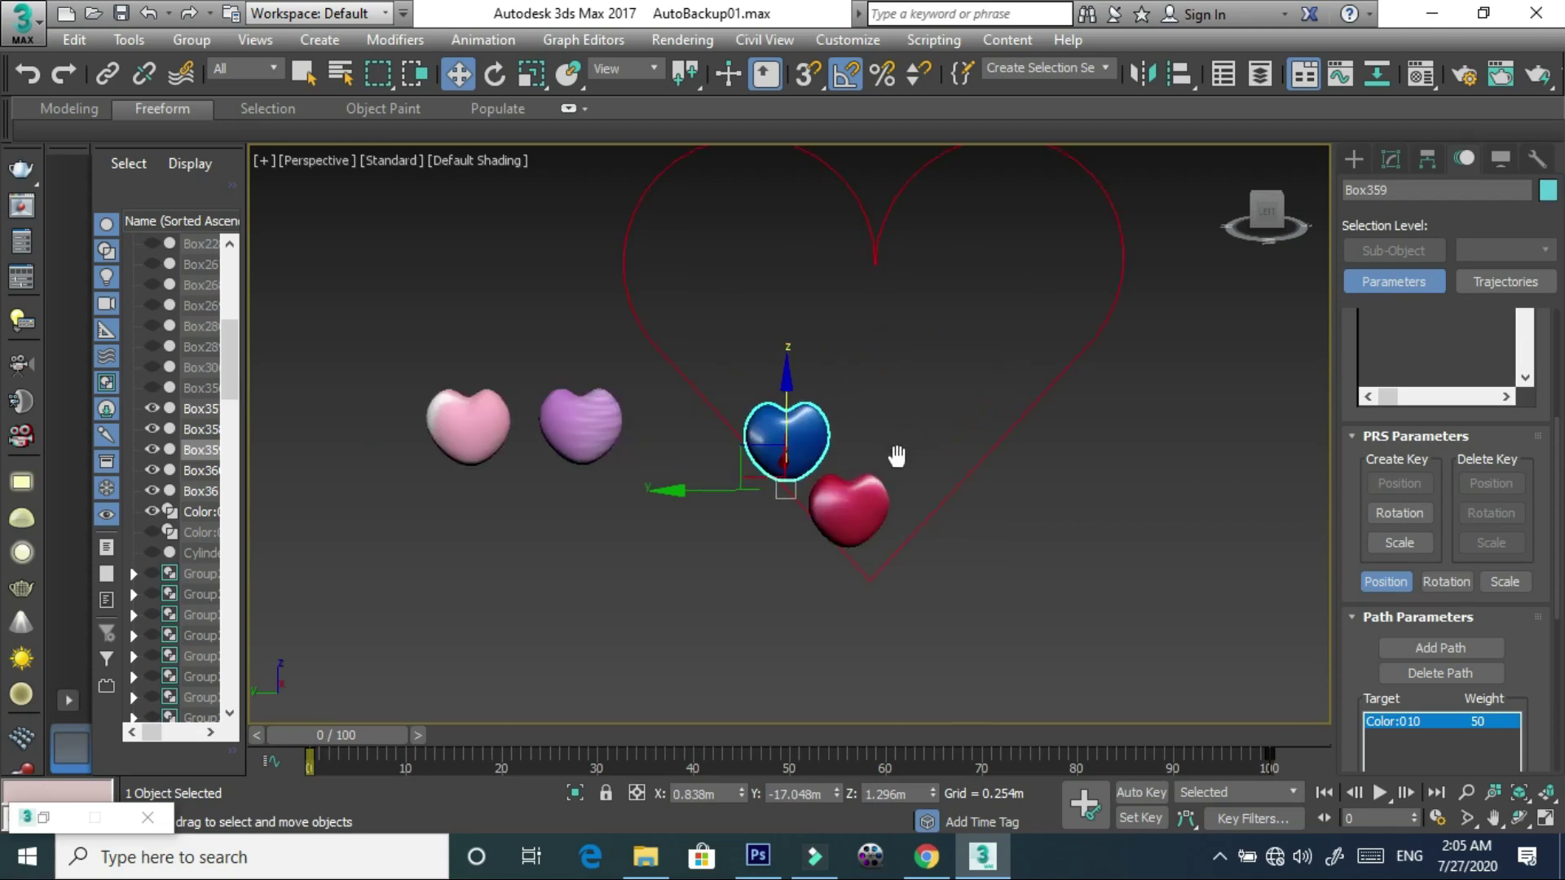
middle_drag(905, 439, 879, 487)
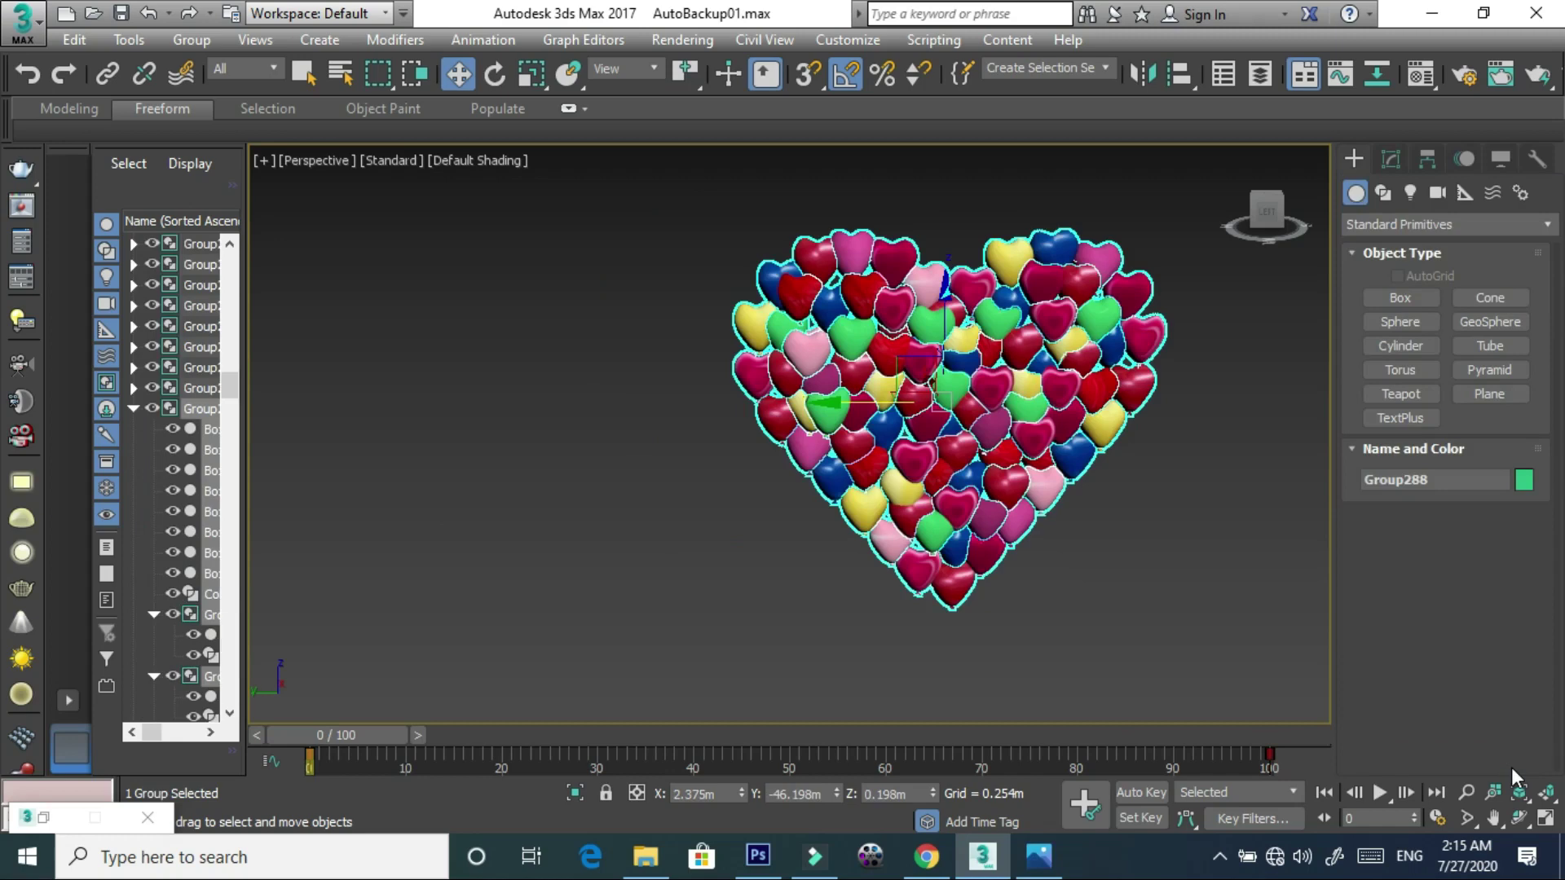
- Zoom and pan around the finished Group288 heart balloon cluster to inspect it
scroll(1019, 415, up, 3)
scroll(1019, 415, down, 3)
middle_drag(1019, 415, 960, 414)
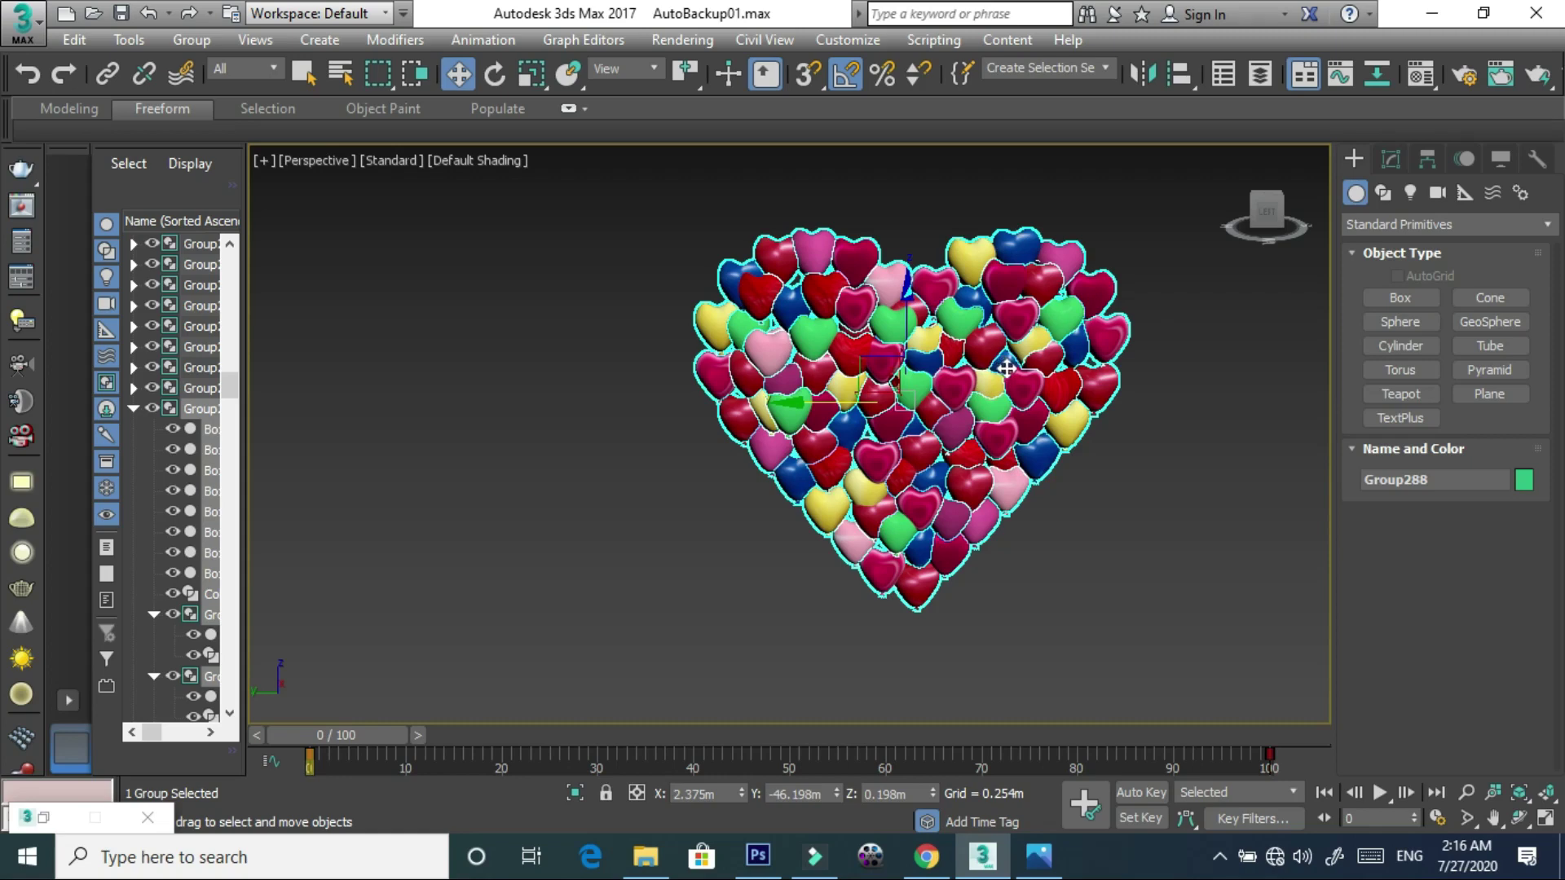
scroll(1036, 371, down, 5)
scroll(1041, 373, up, 2)
scroll(1040, 373, up, 3)
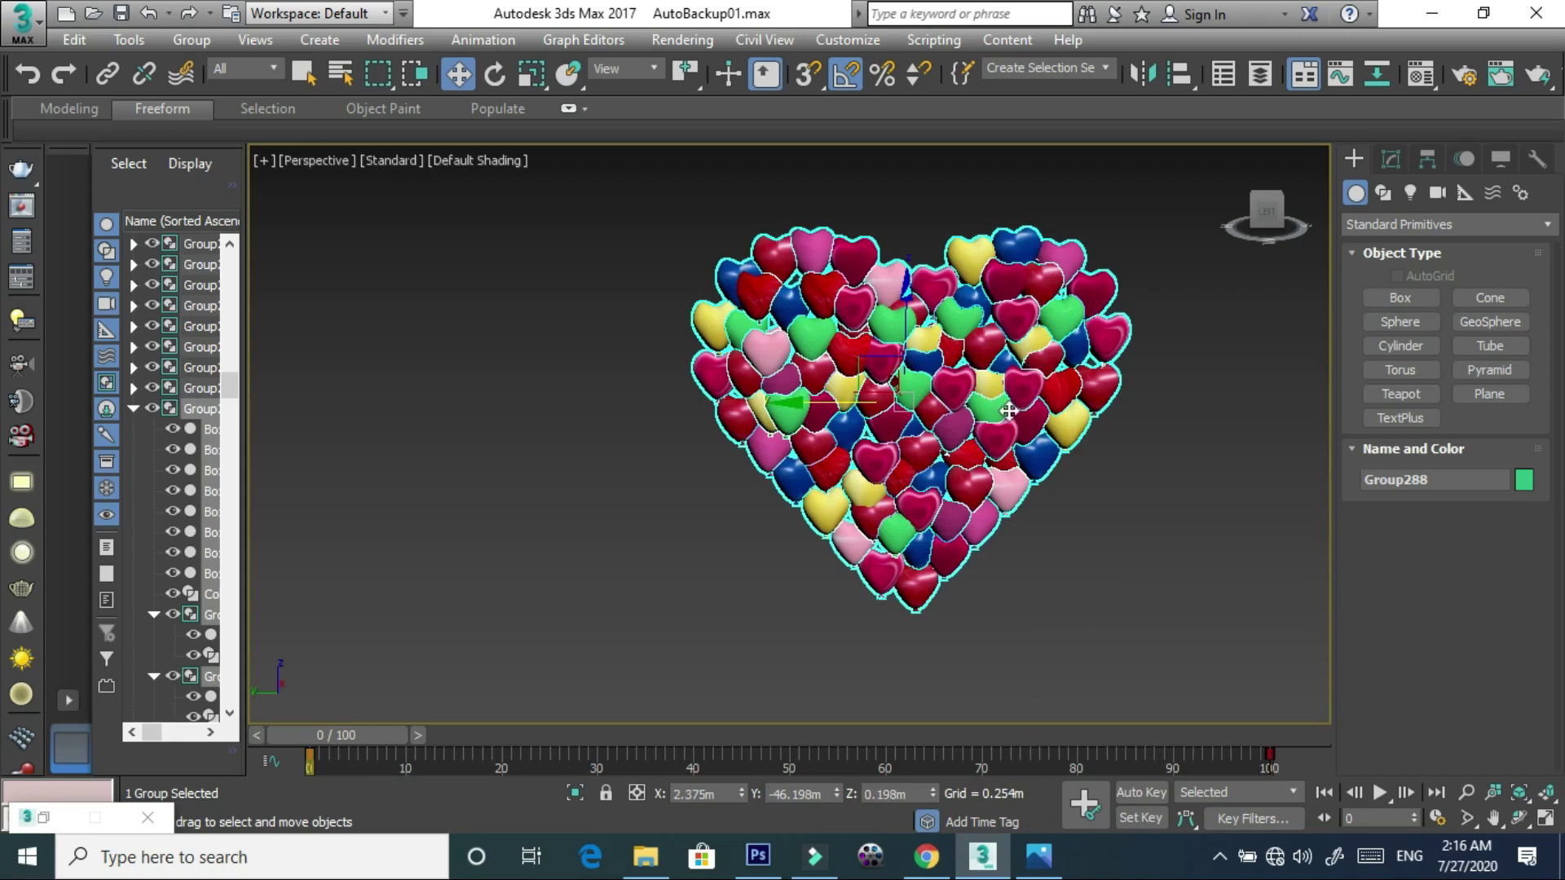
scroll(914, 430, down, 5)
scroll(937, 428, down, 2)
scroll(1002, 420, down, 2)
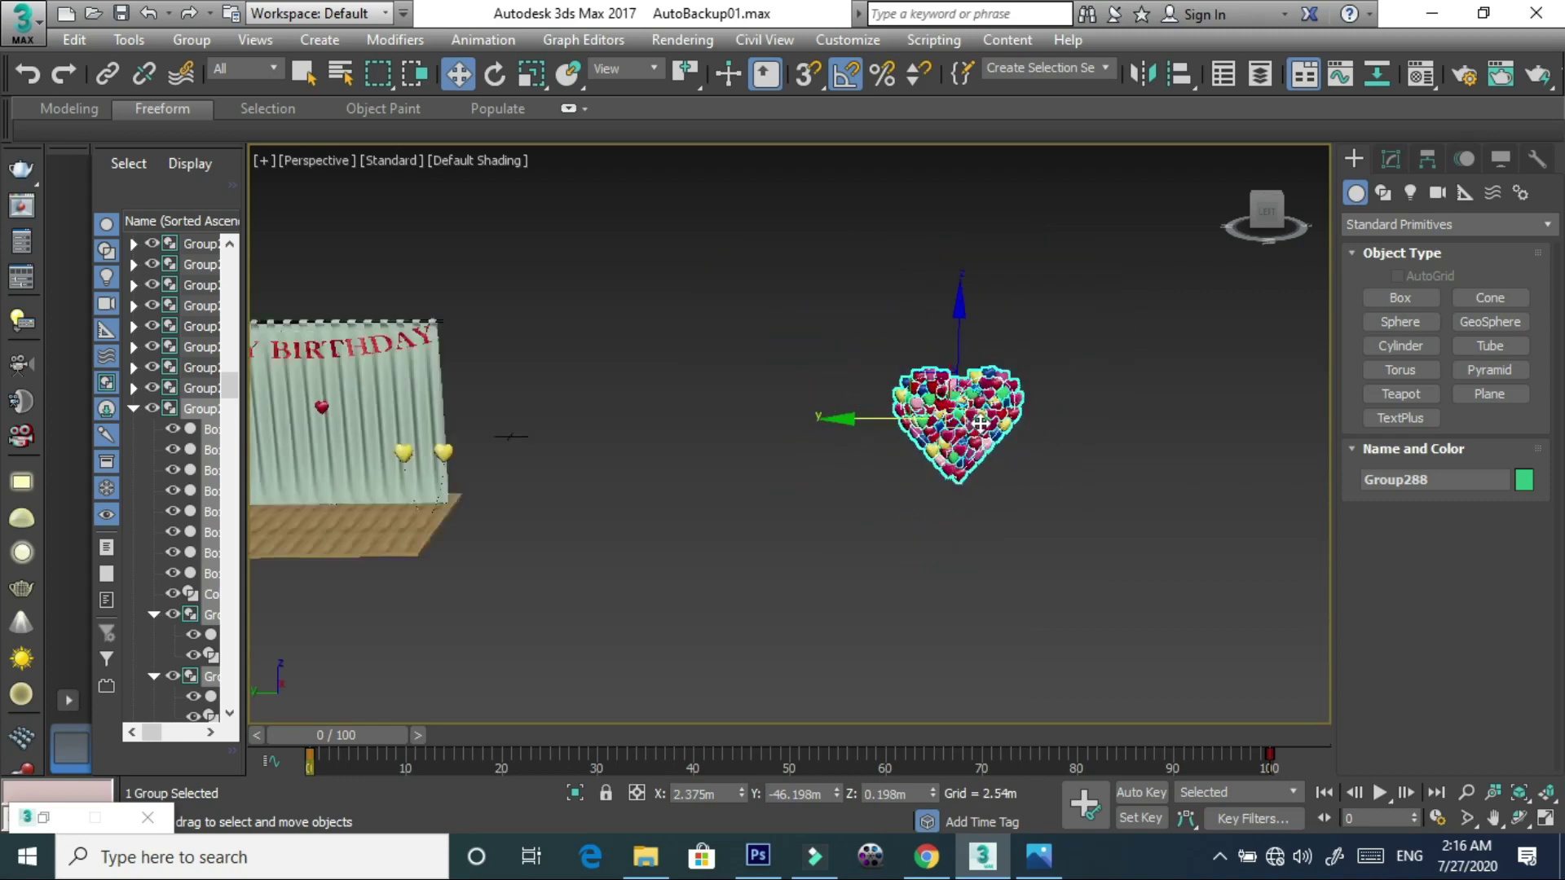
middle_drag(1002, 420, 967, 417)
- Drag Group288 along Y onto the Happy Birthday curtain and frame the whole backdrop
mouse_move(900, 419)
mouse_down()
mouse_move(503, 407)
mouse_move(553, 439)
mouse_up()
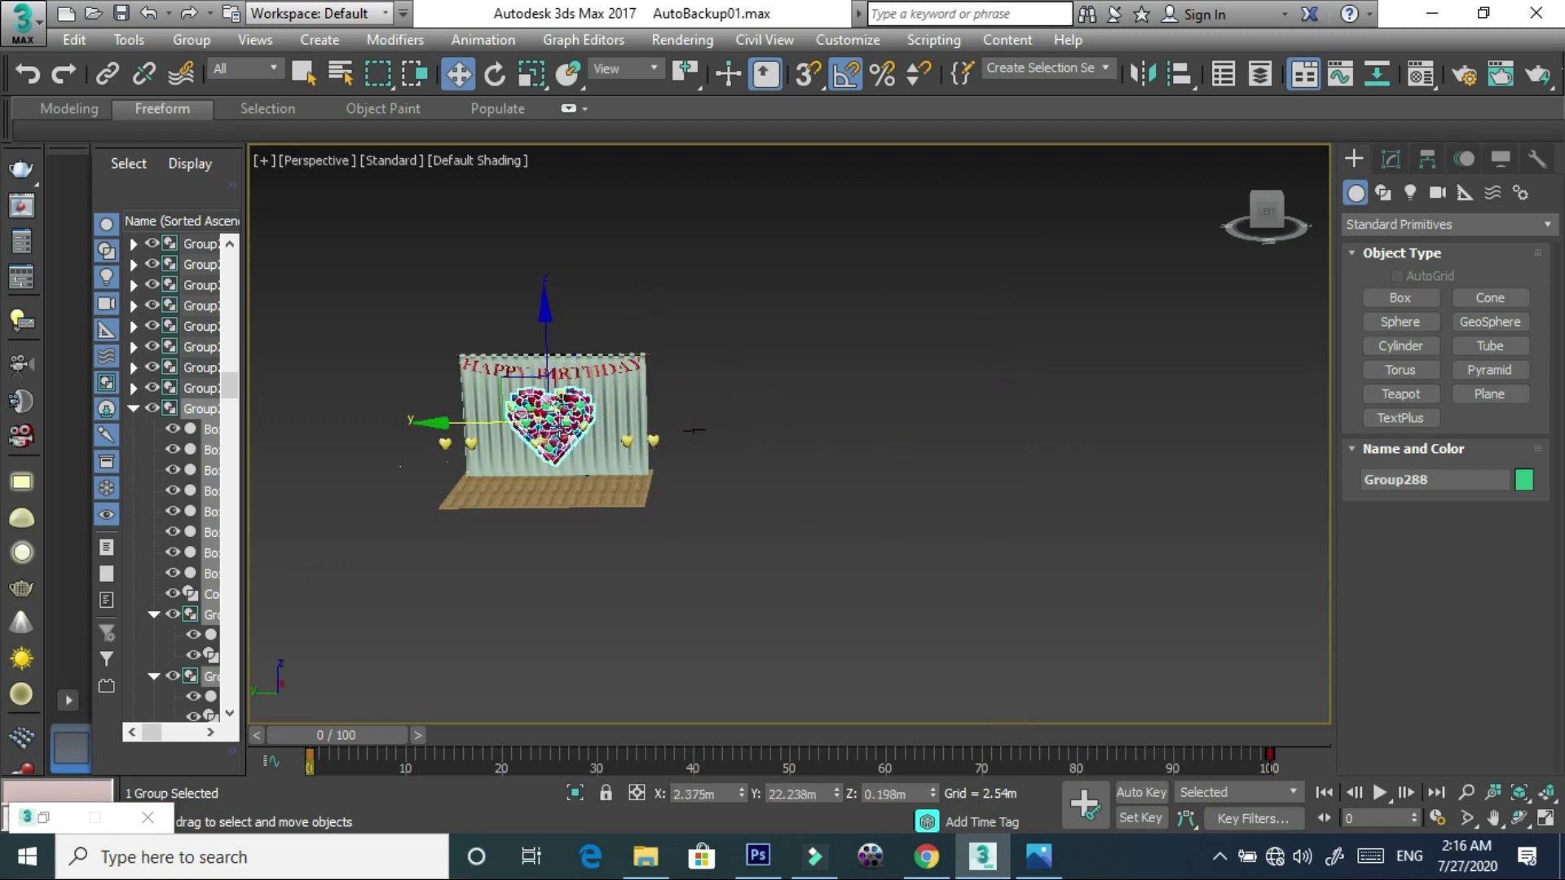
scroll(554, 436, up, 5)
middle_drag(611, 432, 671, 538)
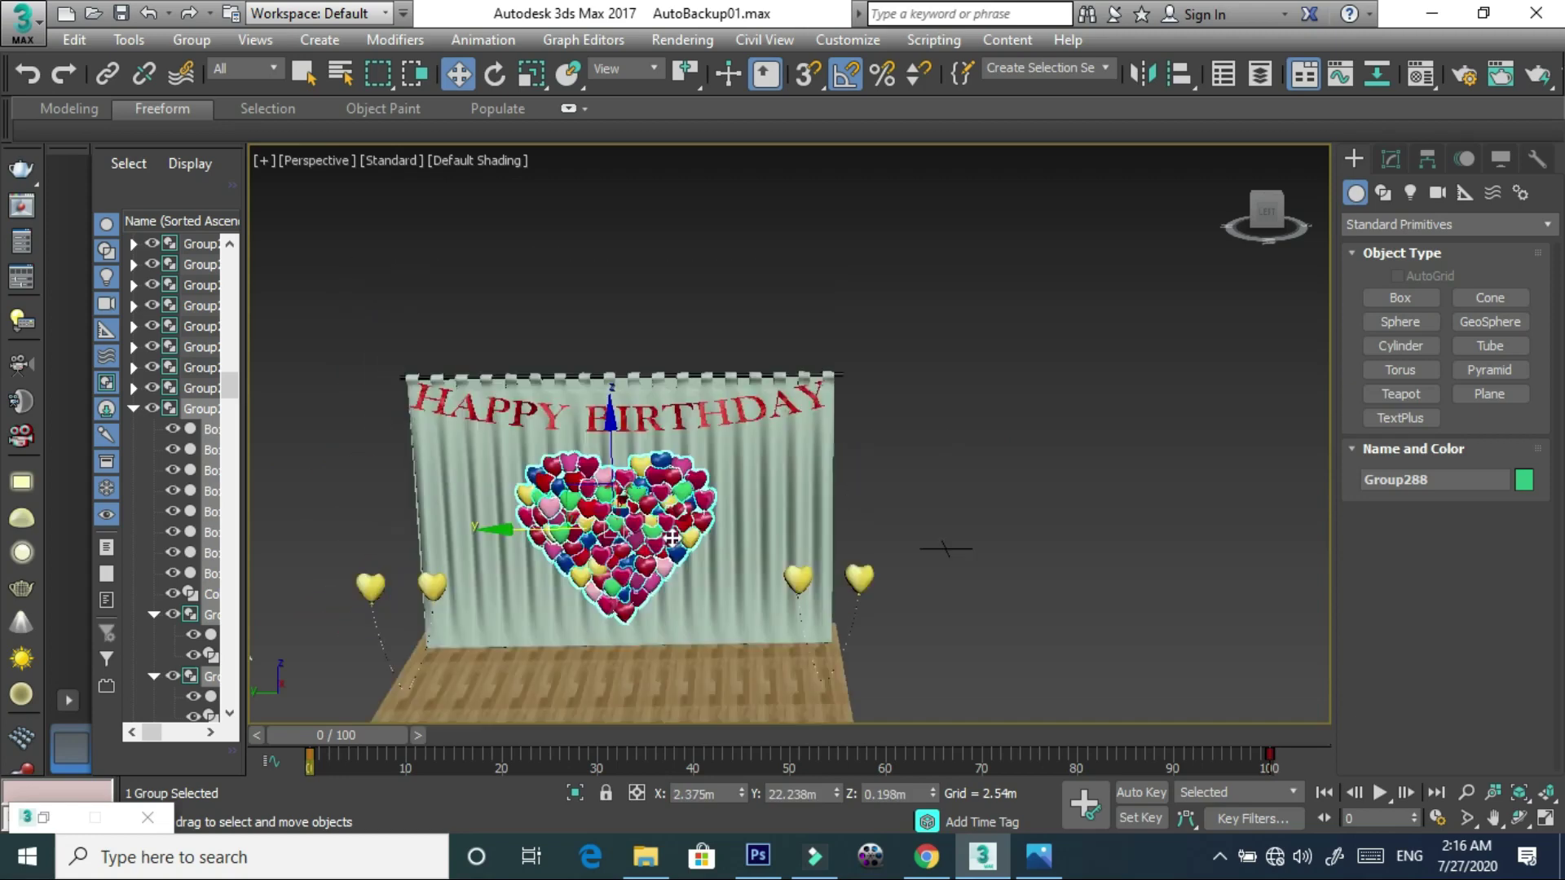
scroll(693, 509, up, 4)
middle_drag(795, 464, 891, 383)
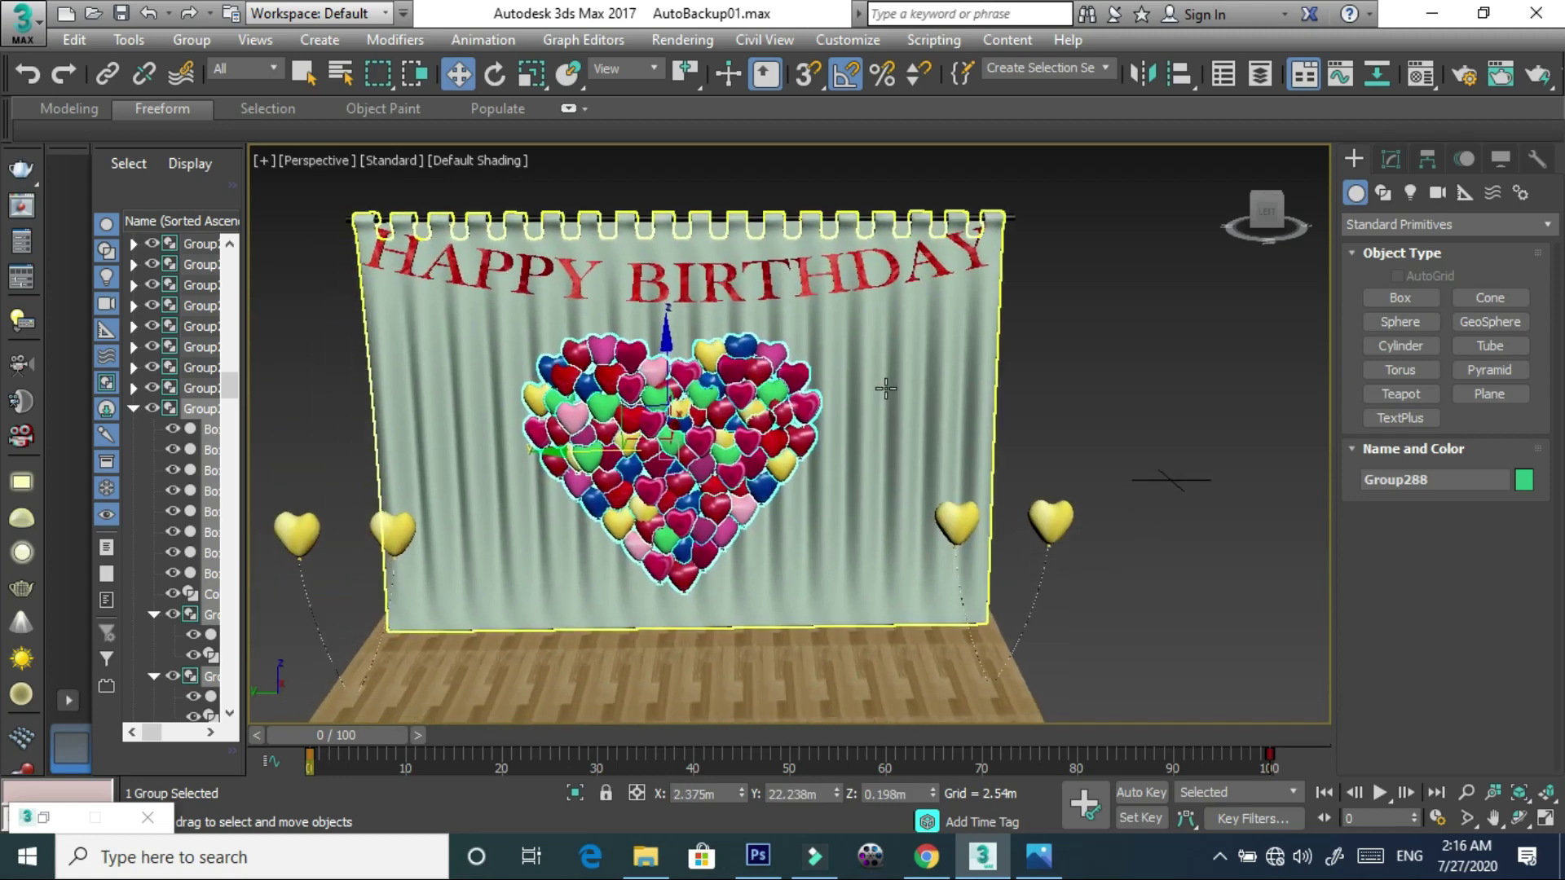
click(891, 384)
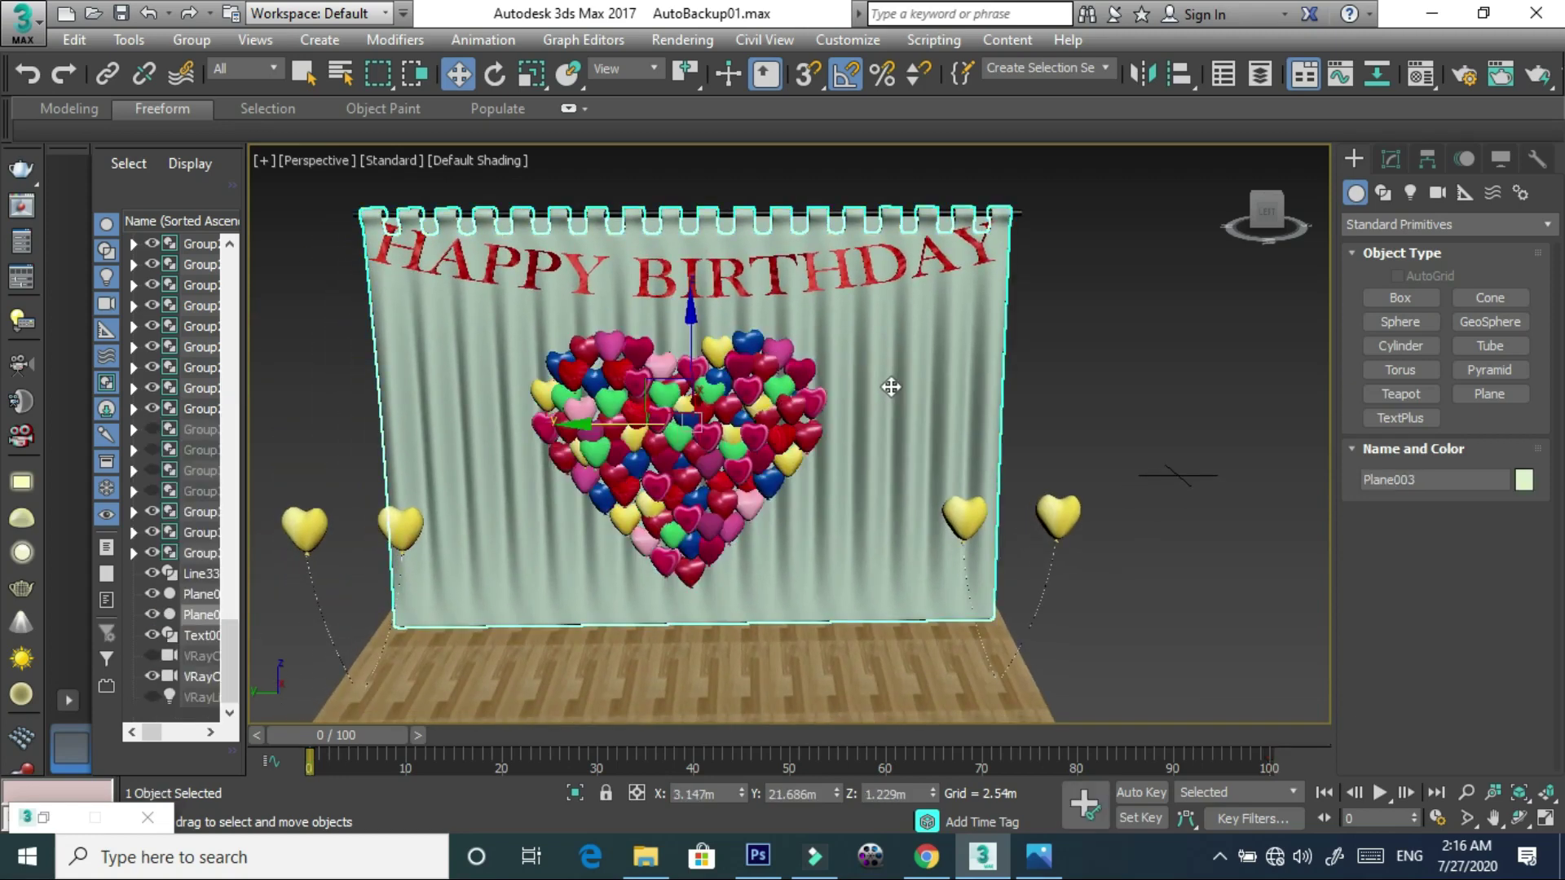
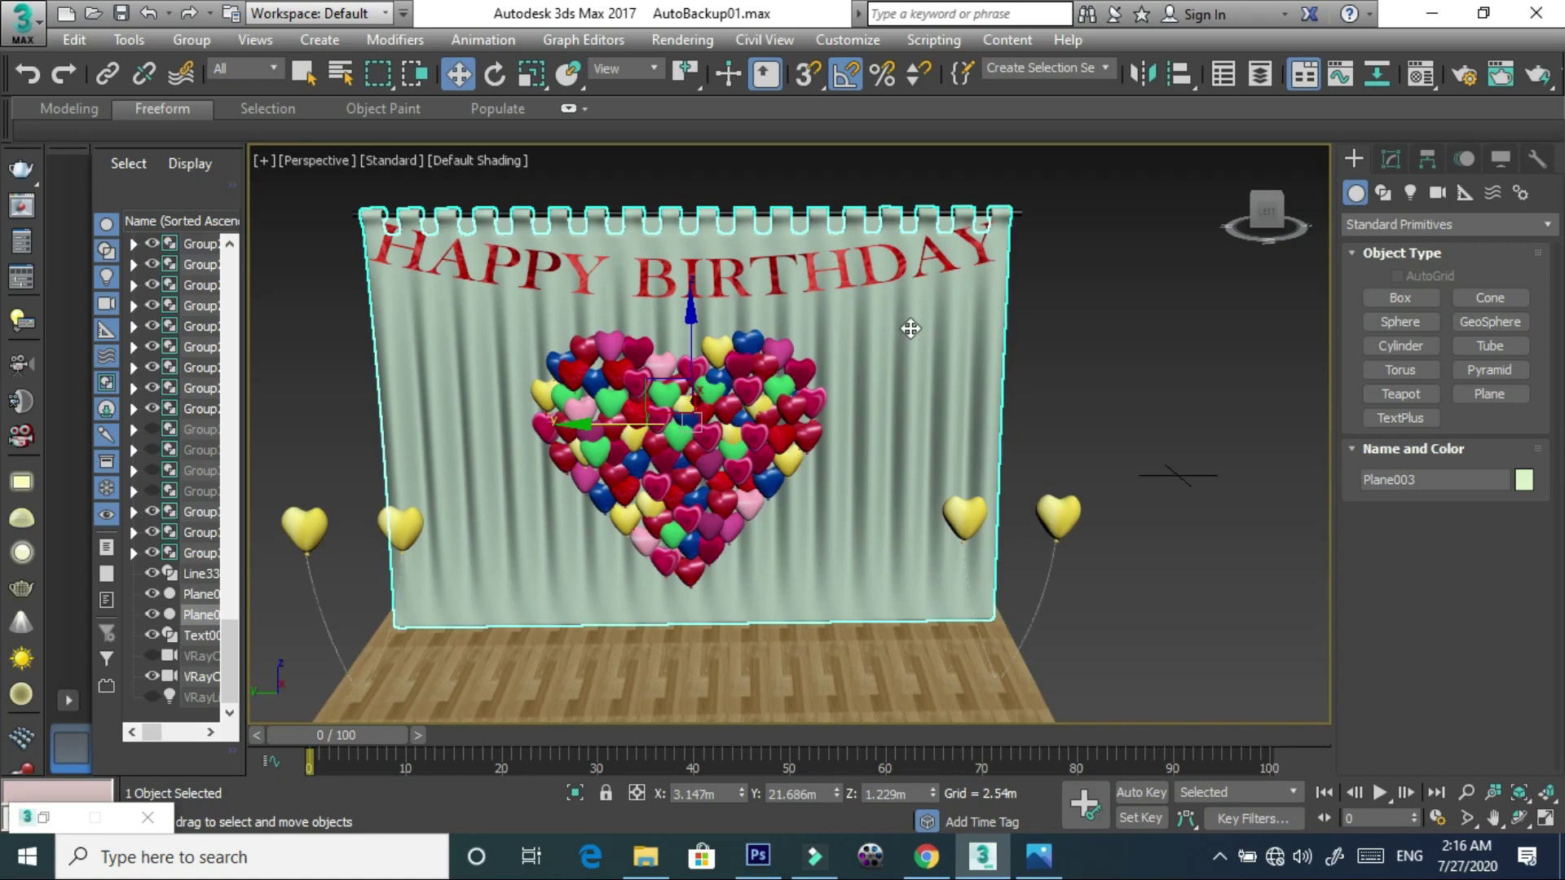
- Tilt the view down and shift the heart balloon cluster (Group288) to the left
alt+middle_drag(853, 412, 721, 403)
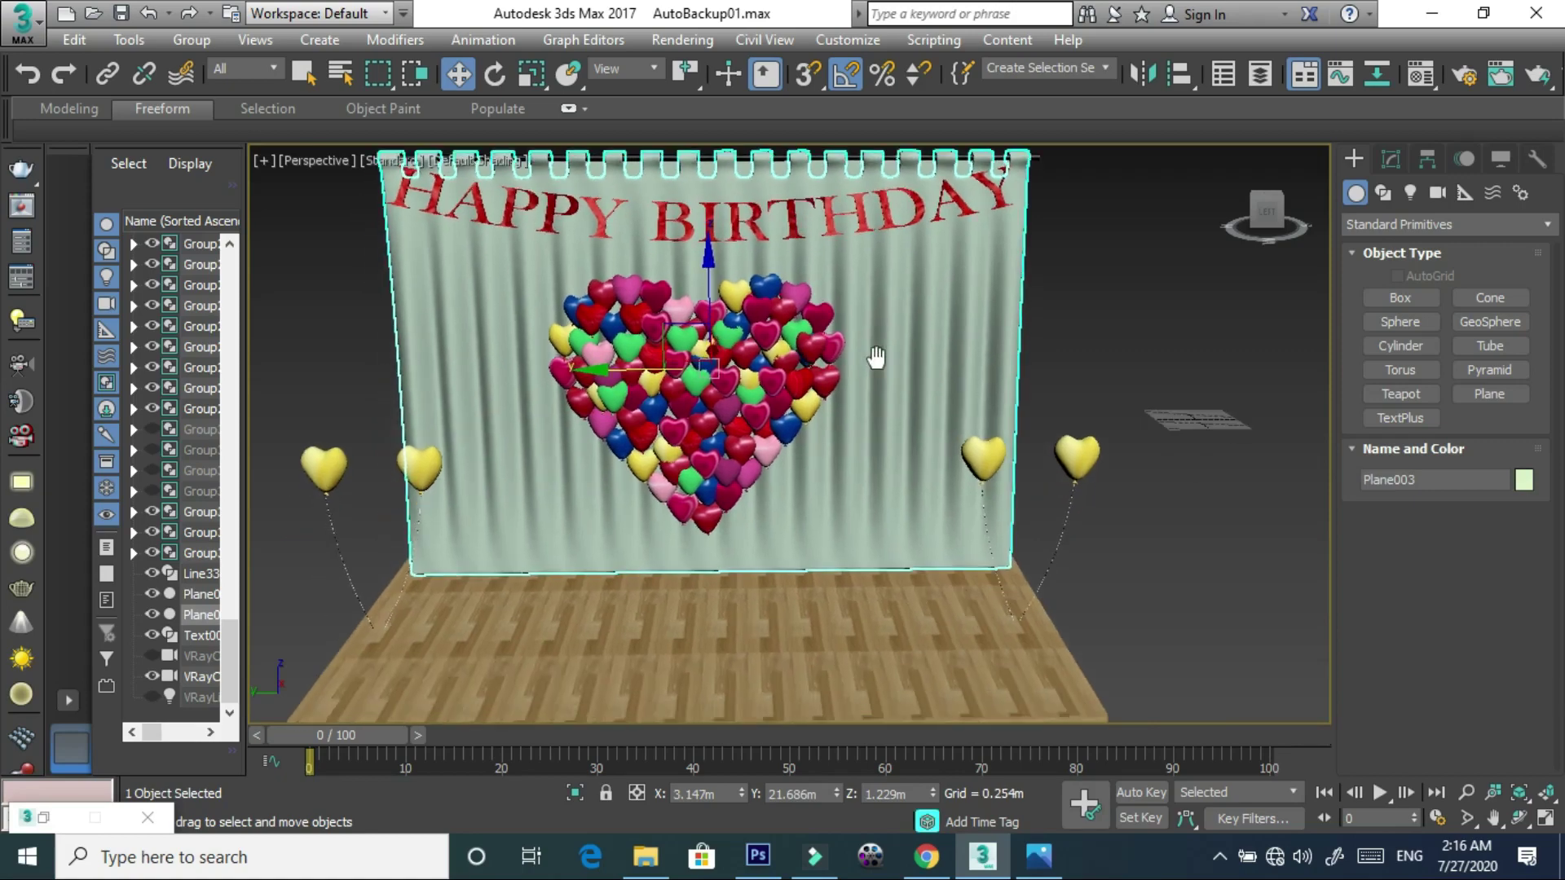
click(722, 403)
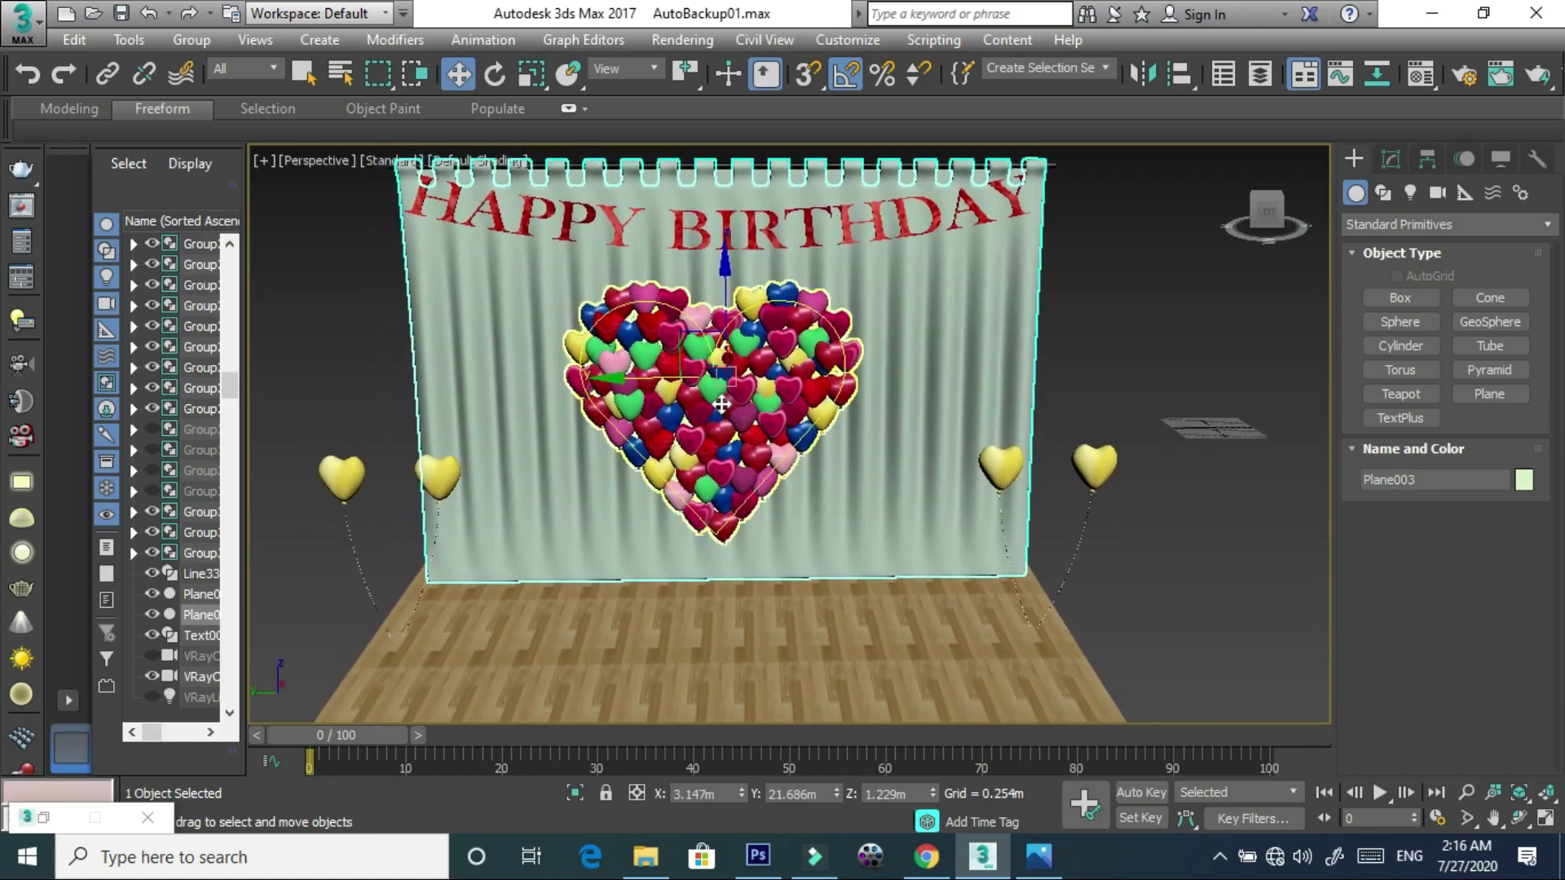
scroll(726, 402, up, 3)
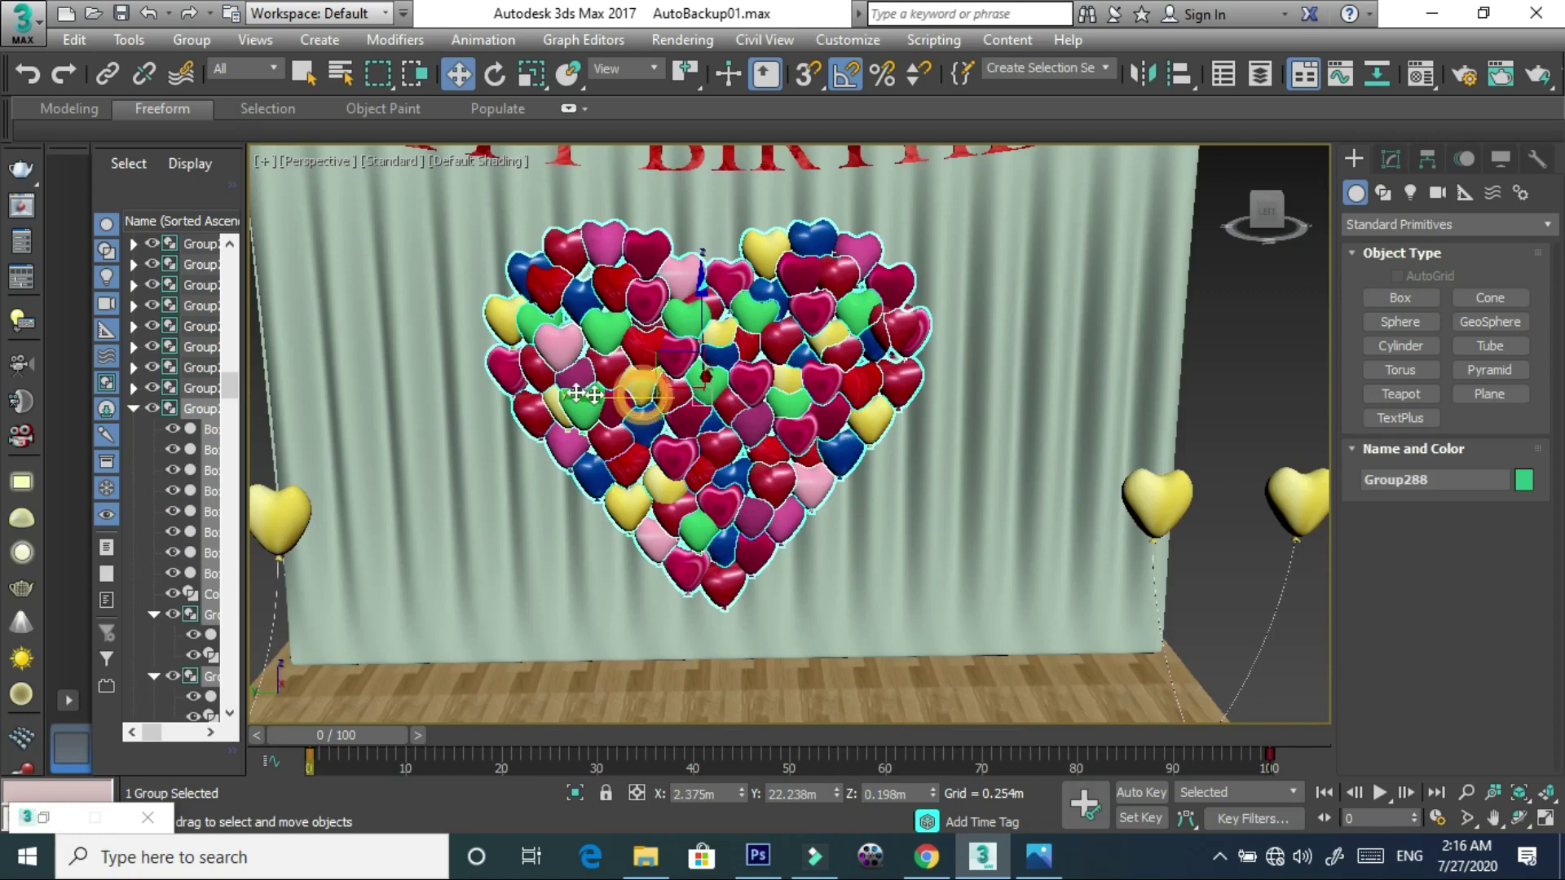
mouse_move(655, 399)
mouse_down()
mouse_move(564, 396)
mouse_move(597, 396)
mouse_up()
- Move the single red heart (Group340) right and slide the cluster back right
click(886, 325)
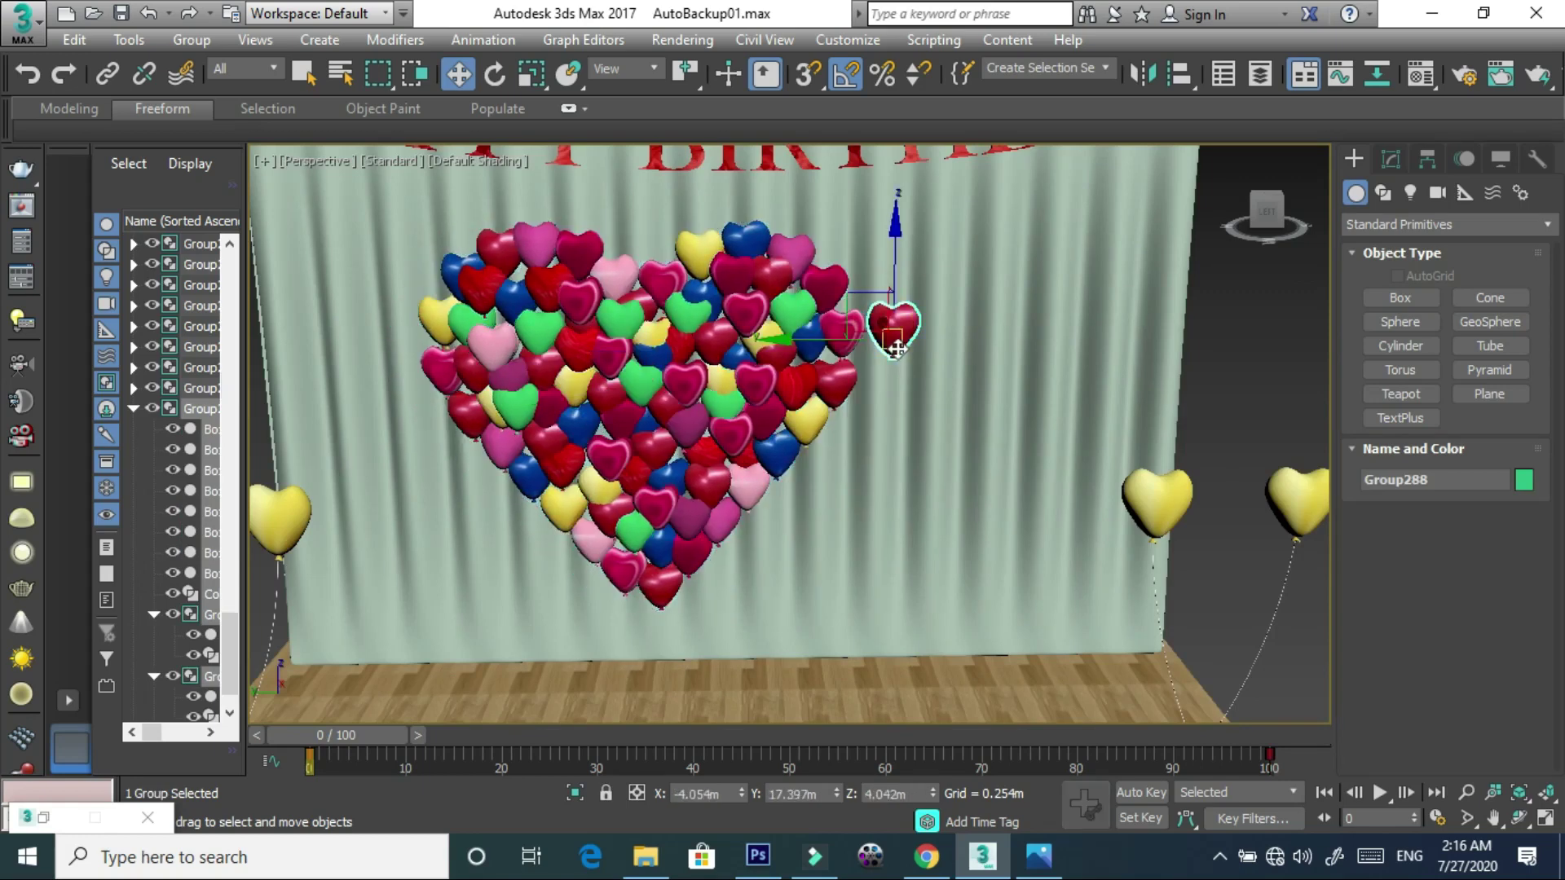
drag(869, 346, 983, 349)
click(701, 378)
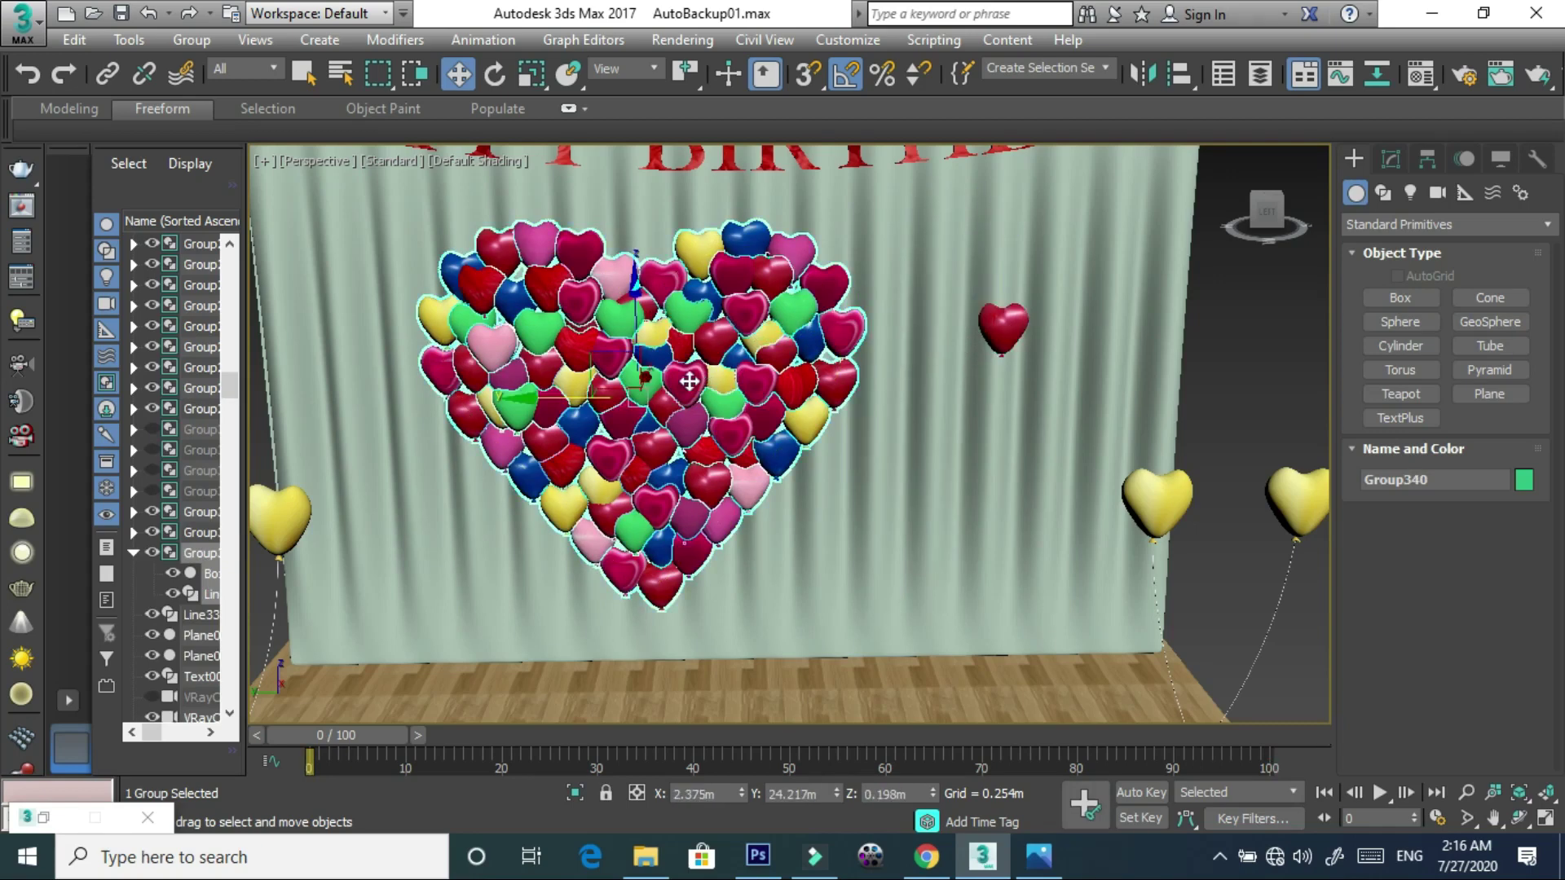
drag(619, 409, 722, 410)
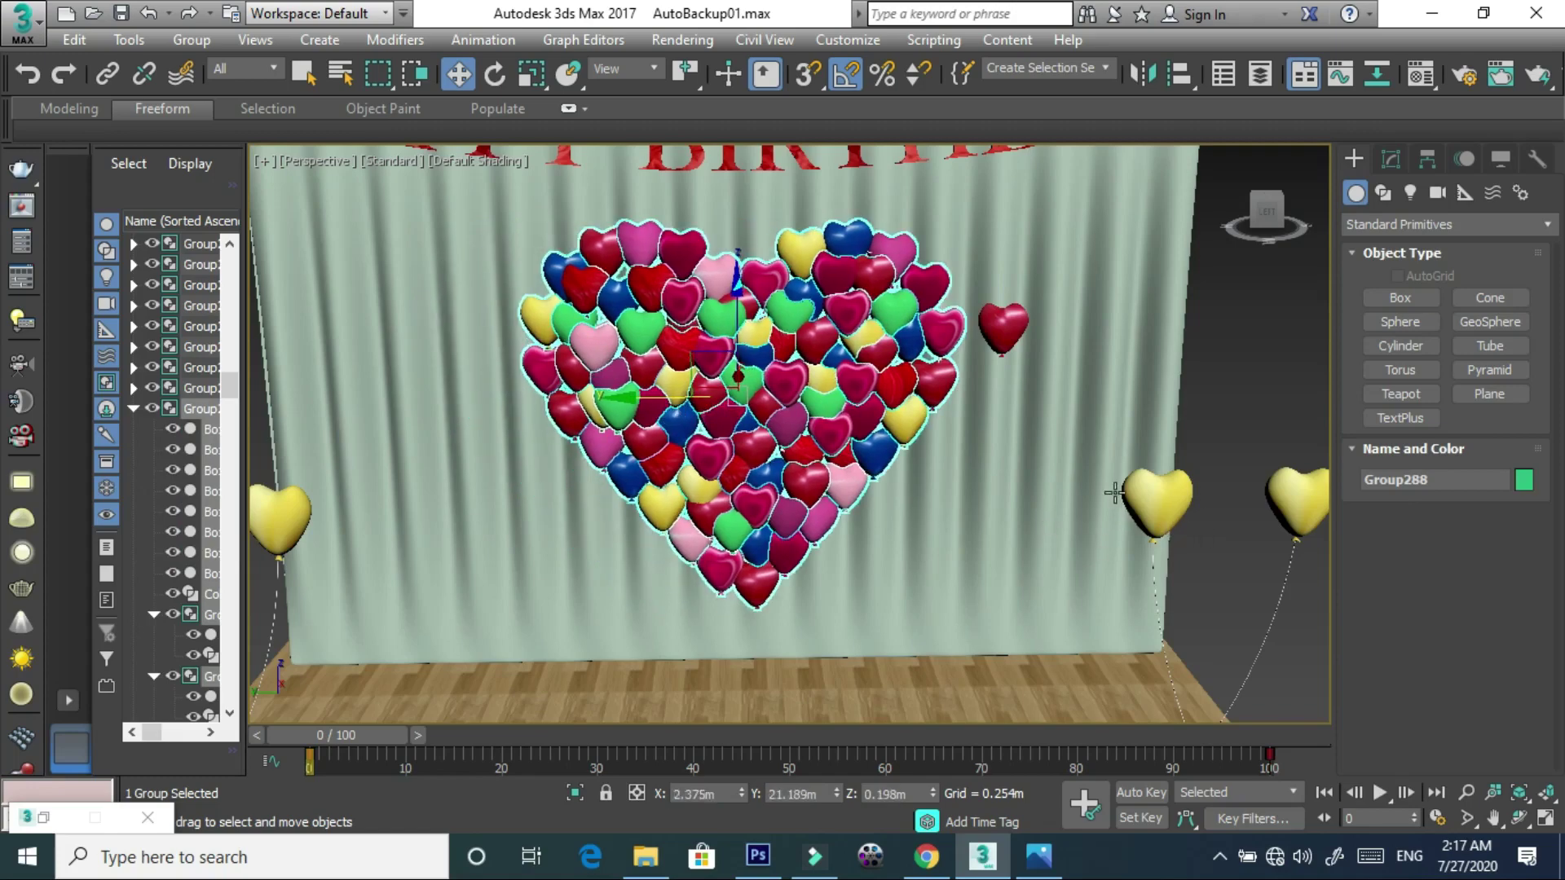
- Orbit to face the backdrop and alternate selection between the red heart and the cluster
alt+middle_drag(1220, 558, 1181, 608)
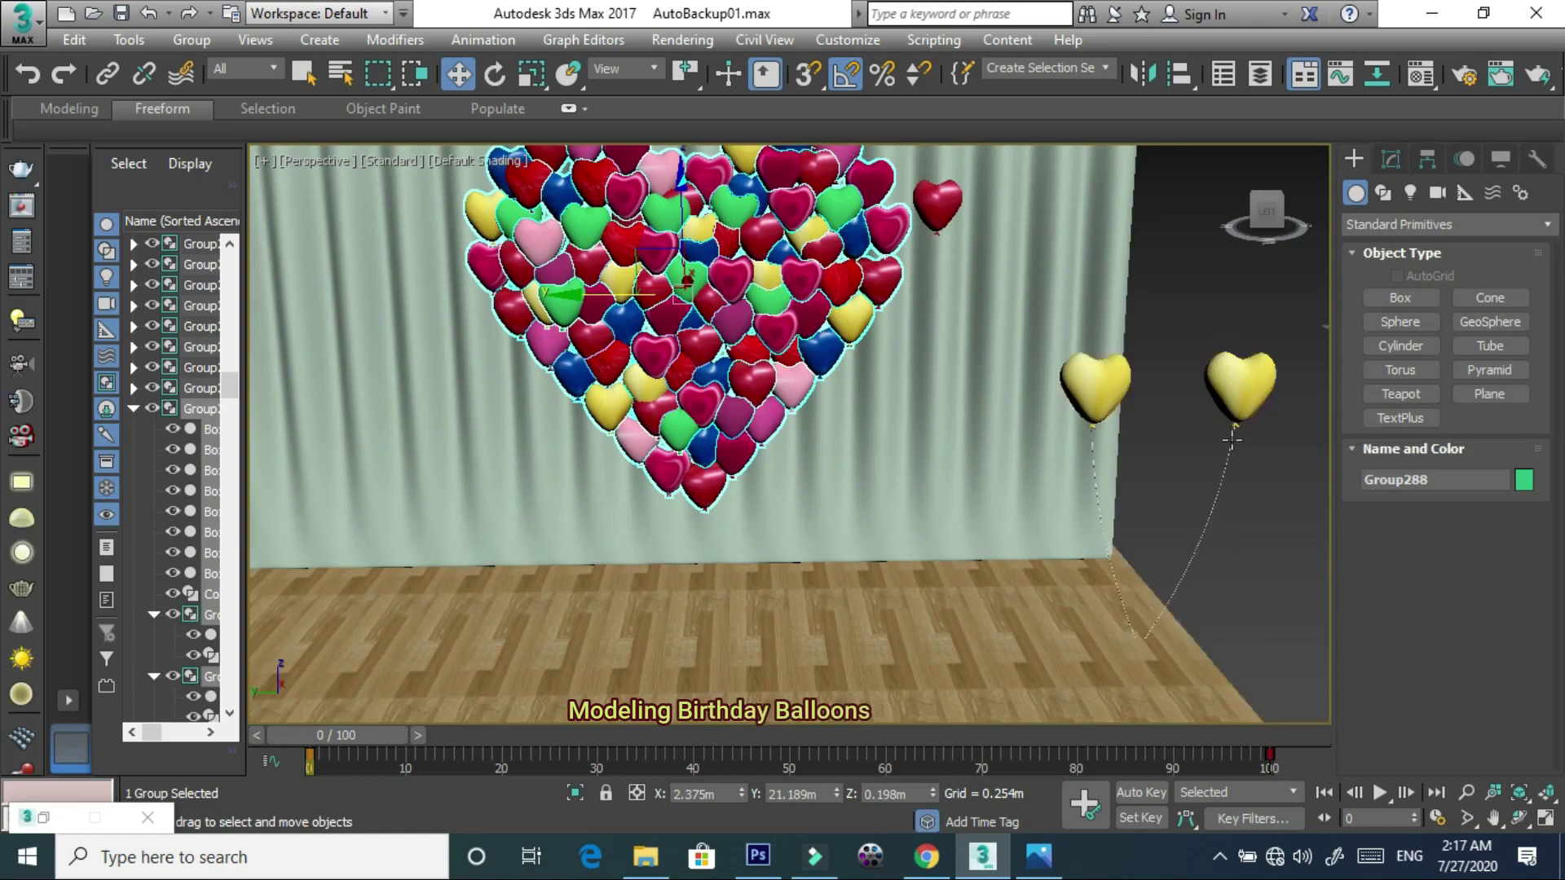
mouse_move(1065, 426)
alt+middle_down()
mouse_move(1090, 531)
mouse_move(1045, 454)
alt+middle_up()
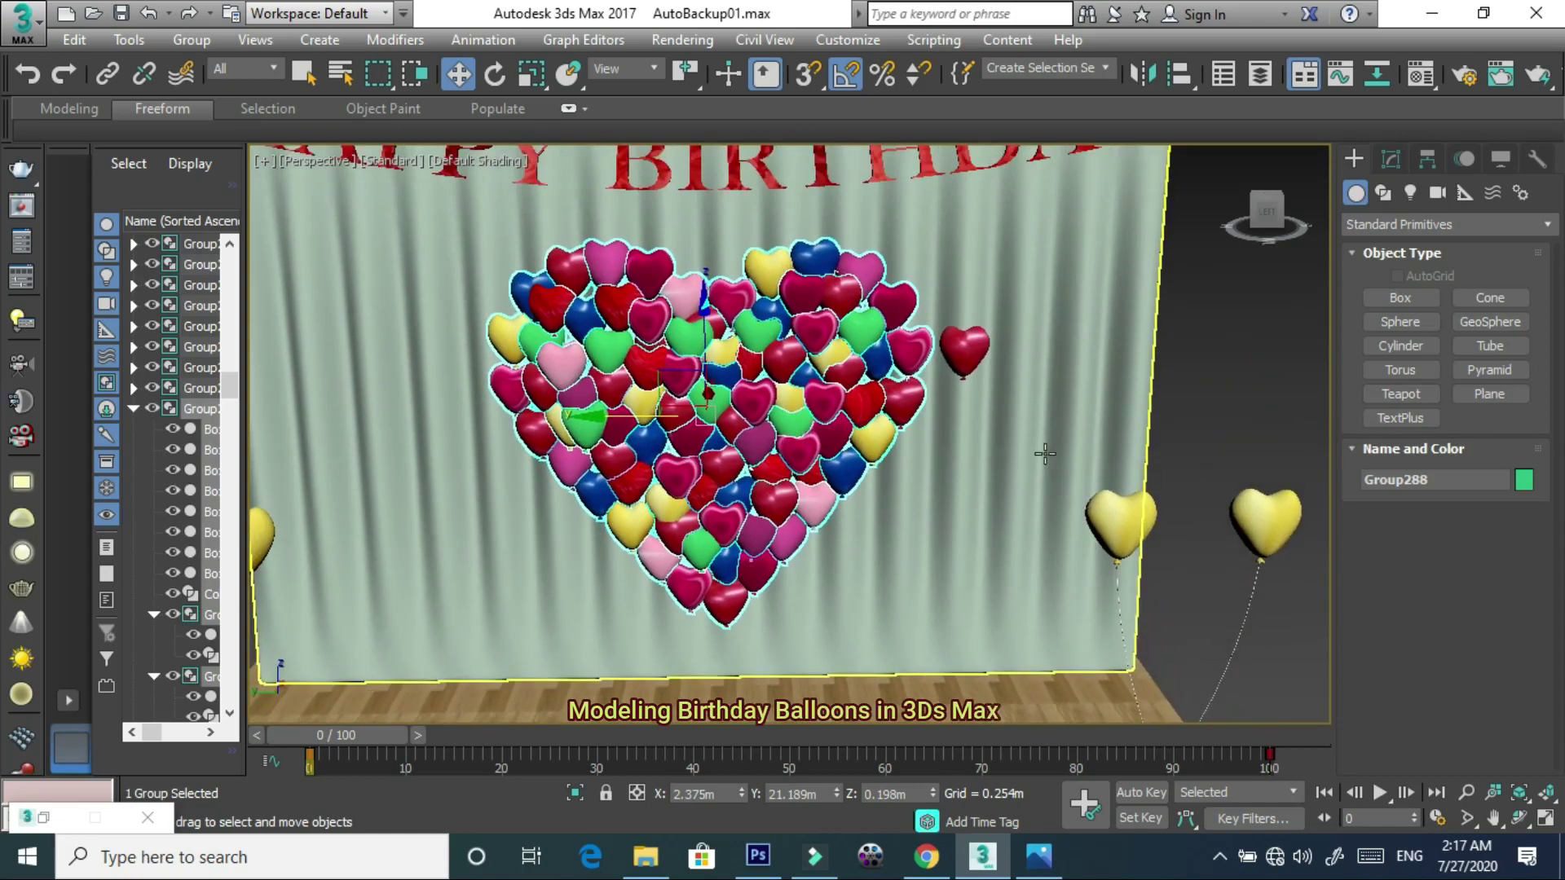
click(974, 349)
scroll(976, 350, down, 5)
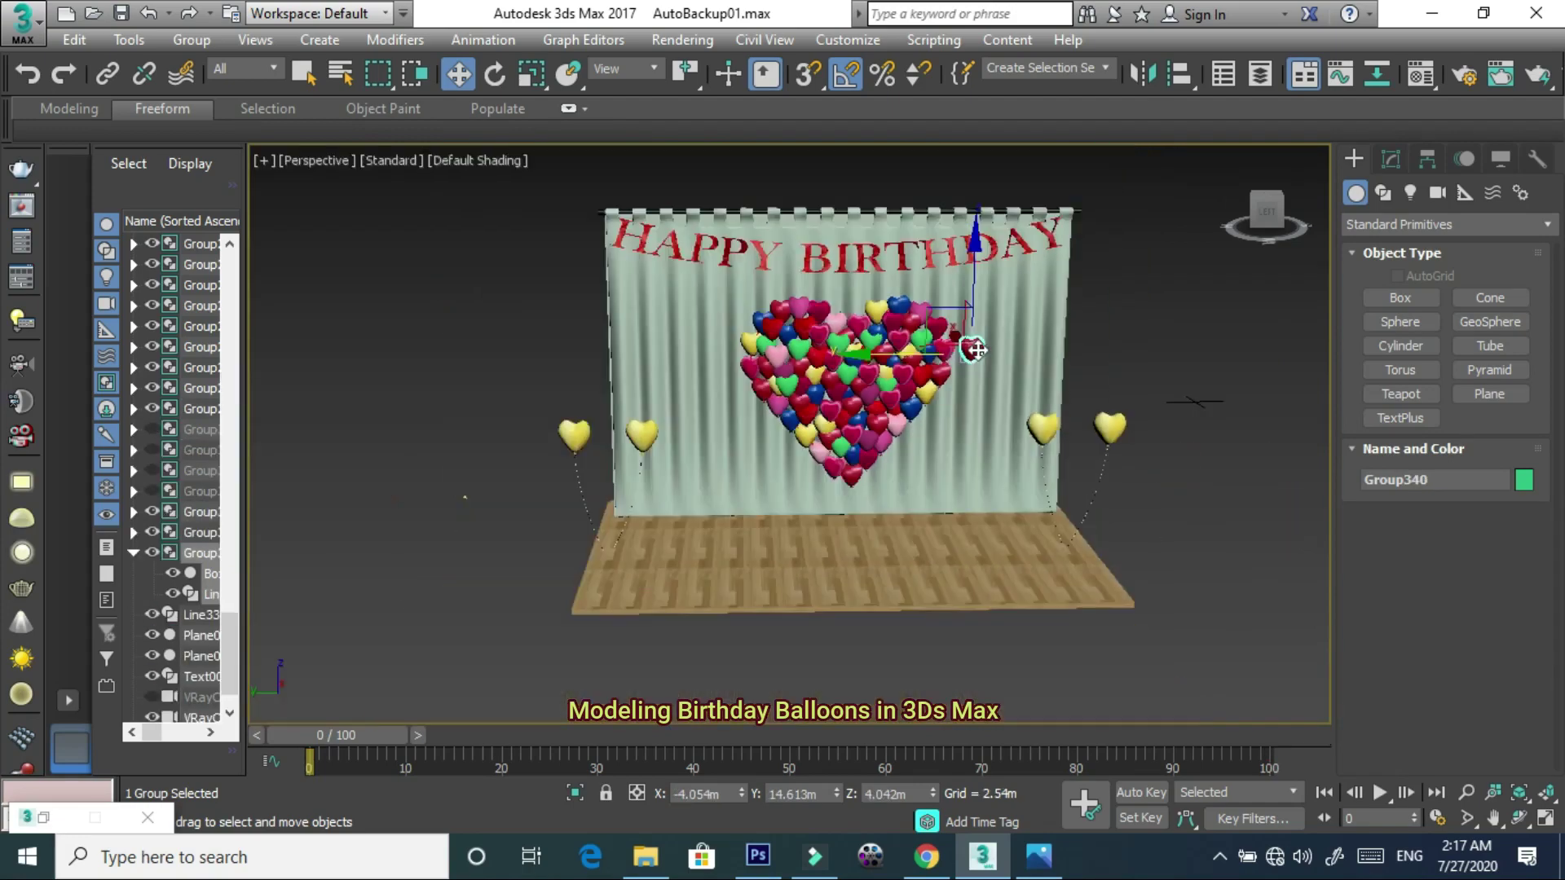
click(937, 358)
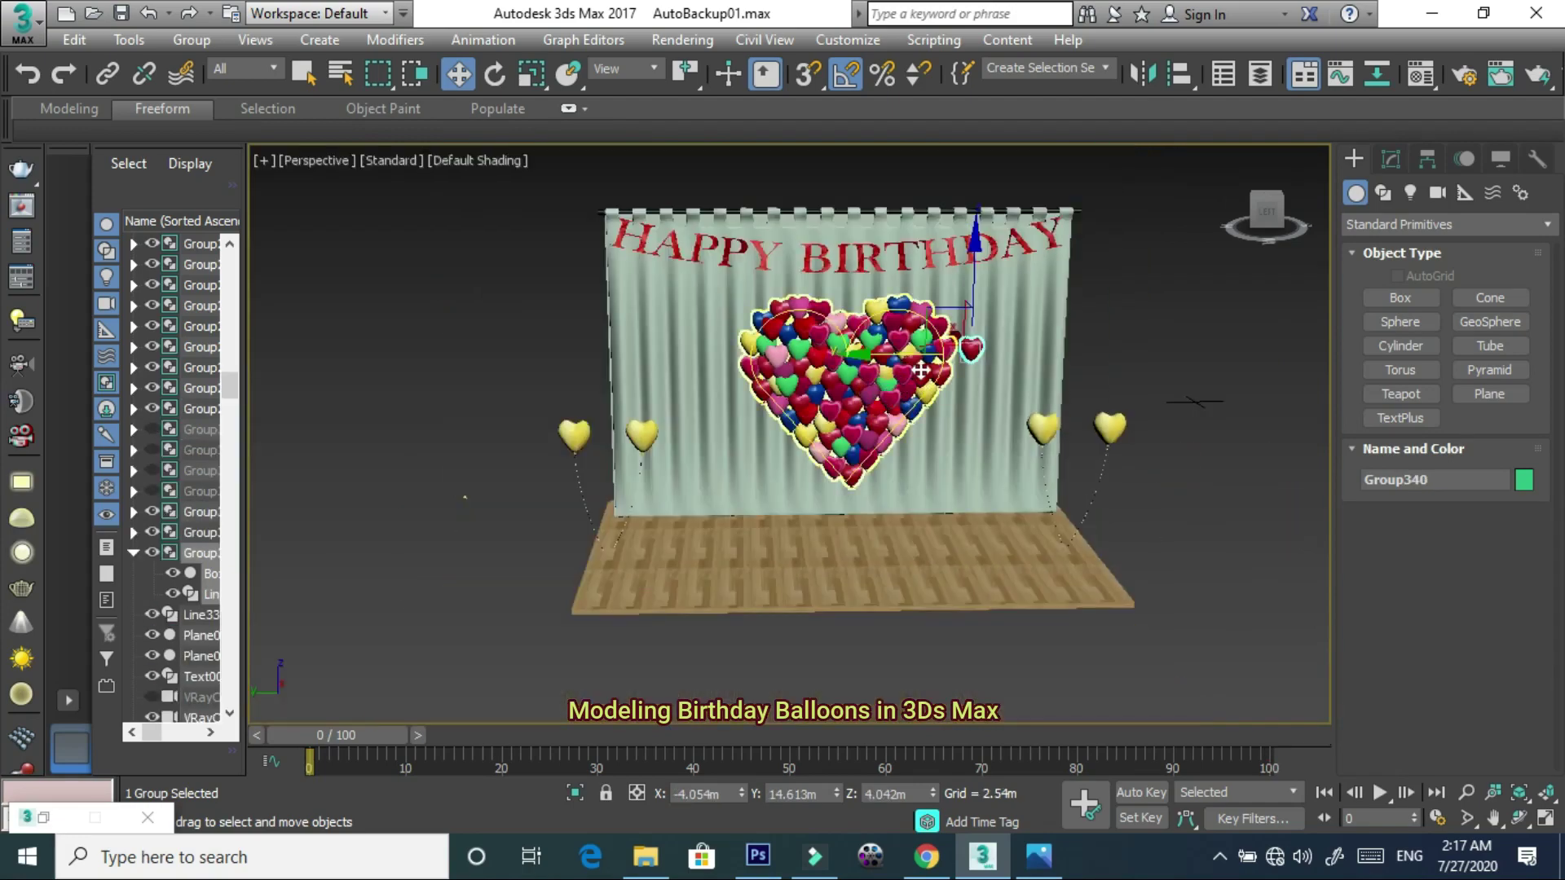
click(980, 350)
scroll(978, 349, up, 5)
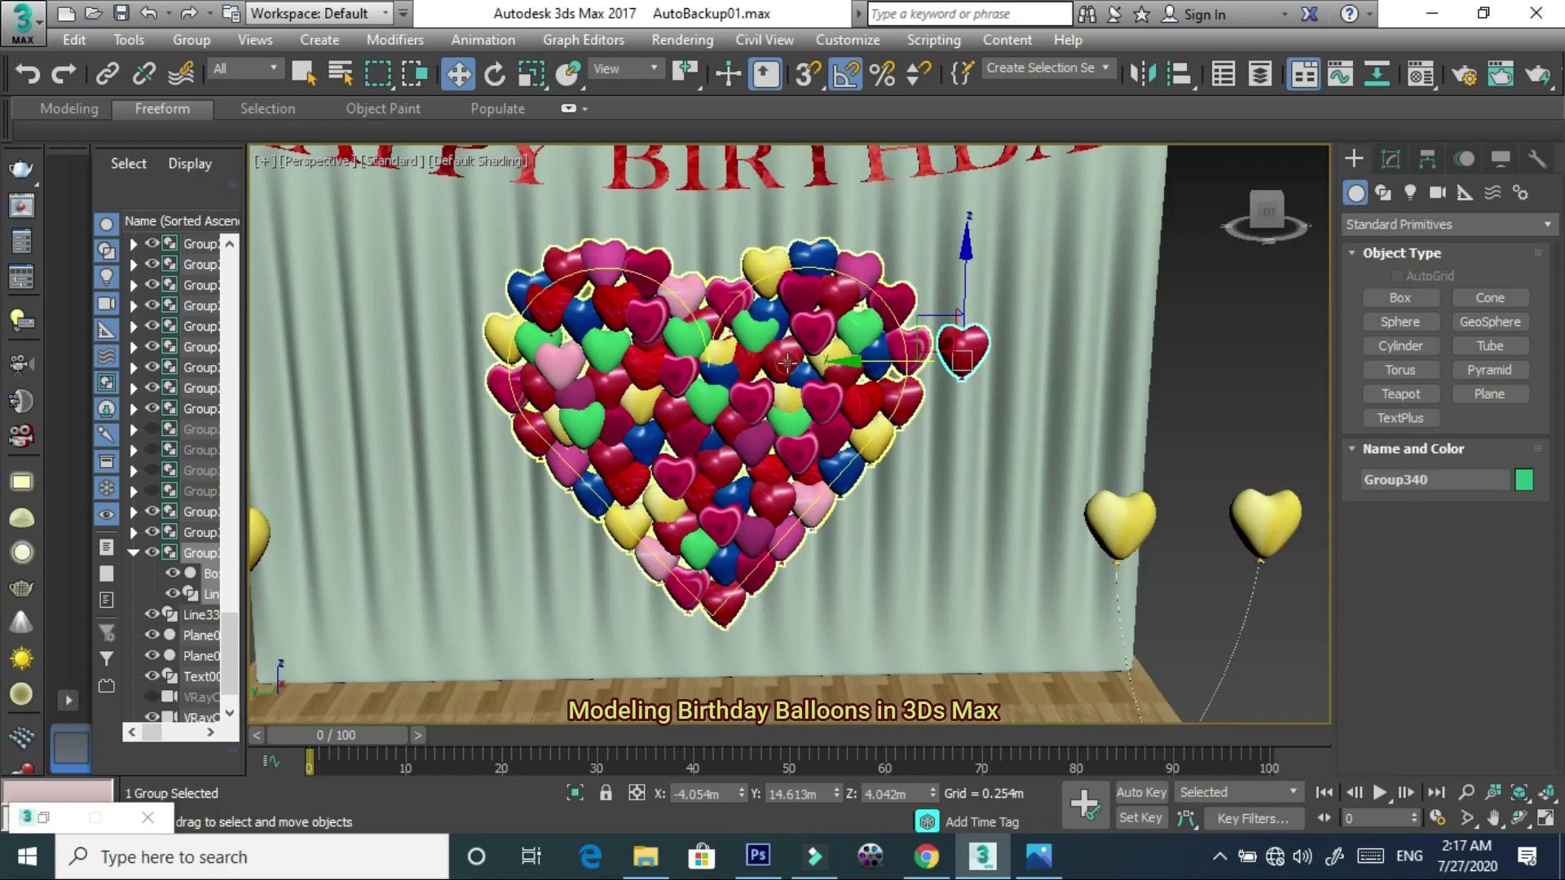
click(746, 390)
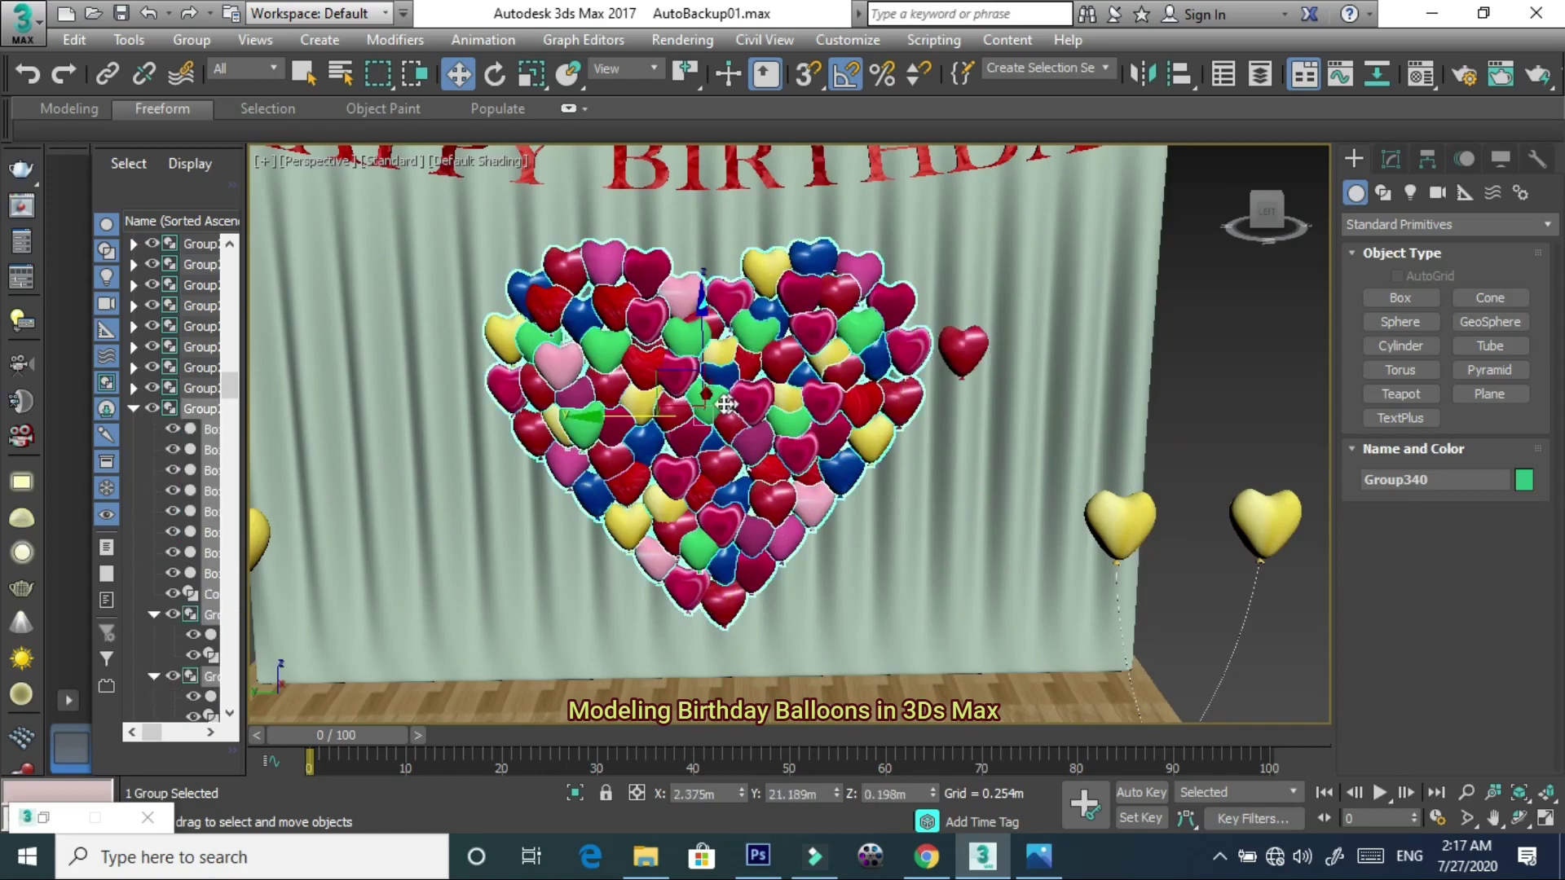
- From the left view, shift the cluster sideways and raise the red heart up and right
click(1259, 214)
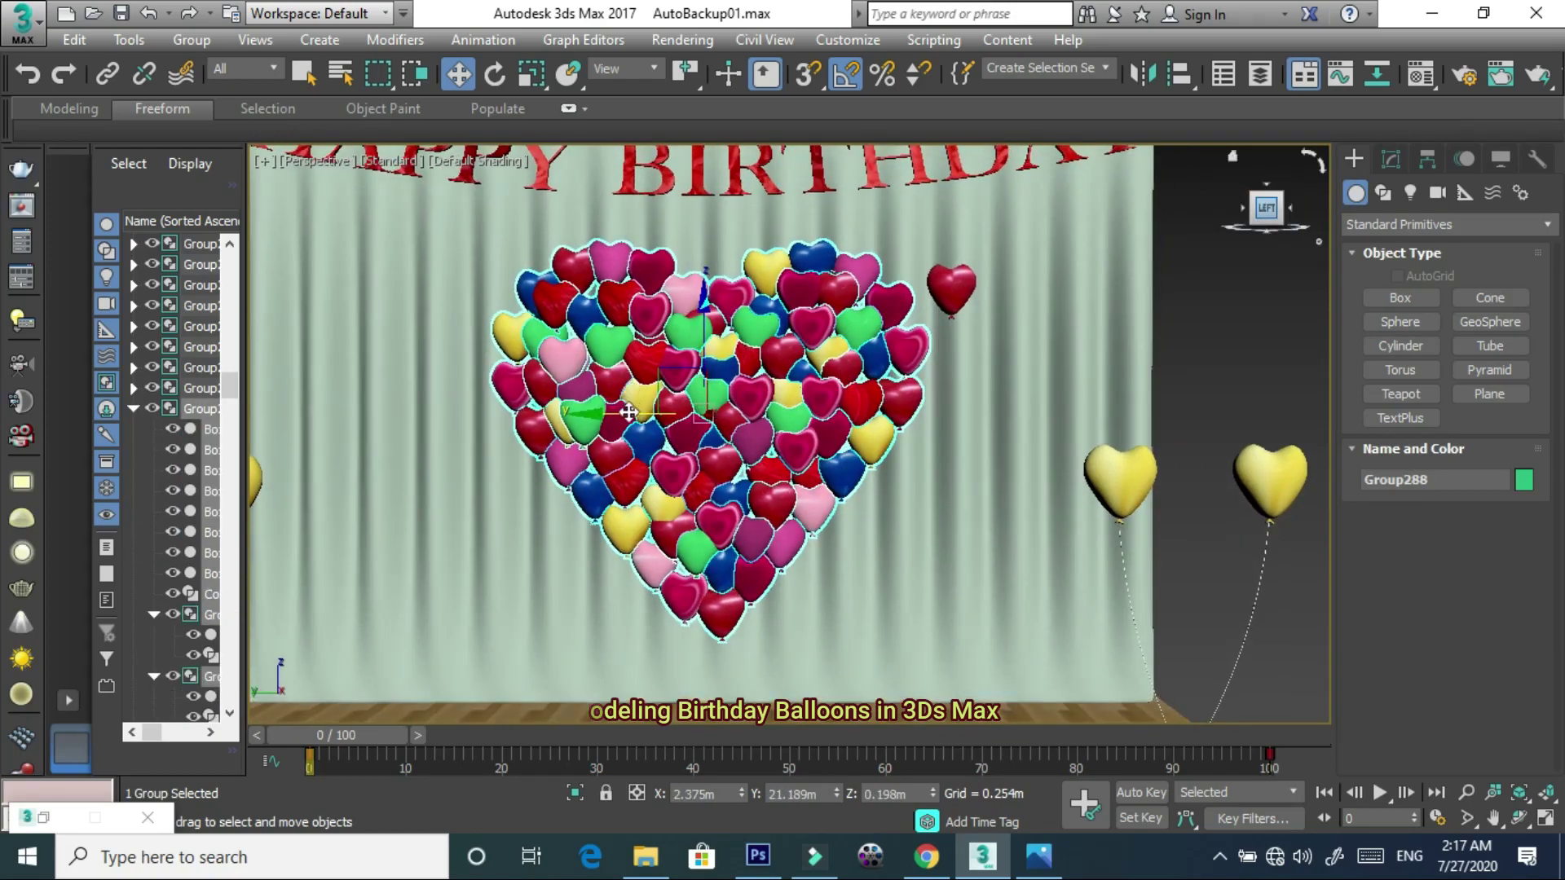
drag(630, 409, 569, 411)
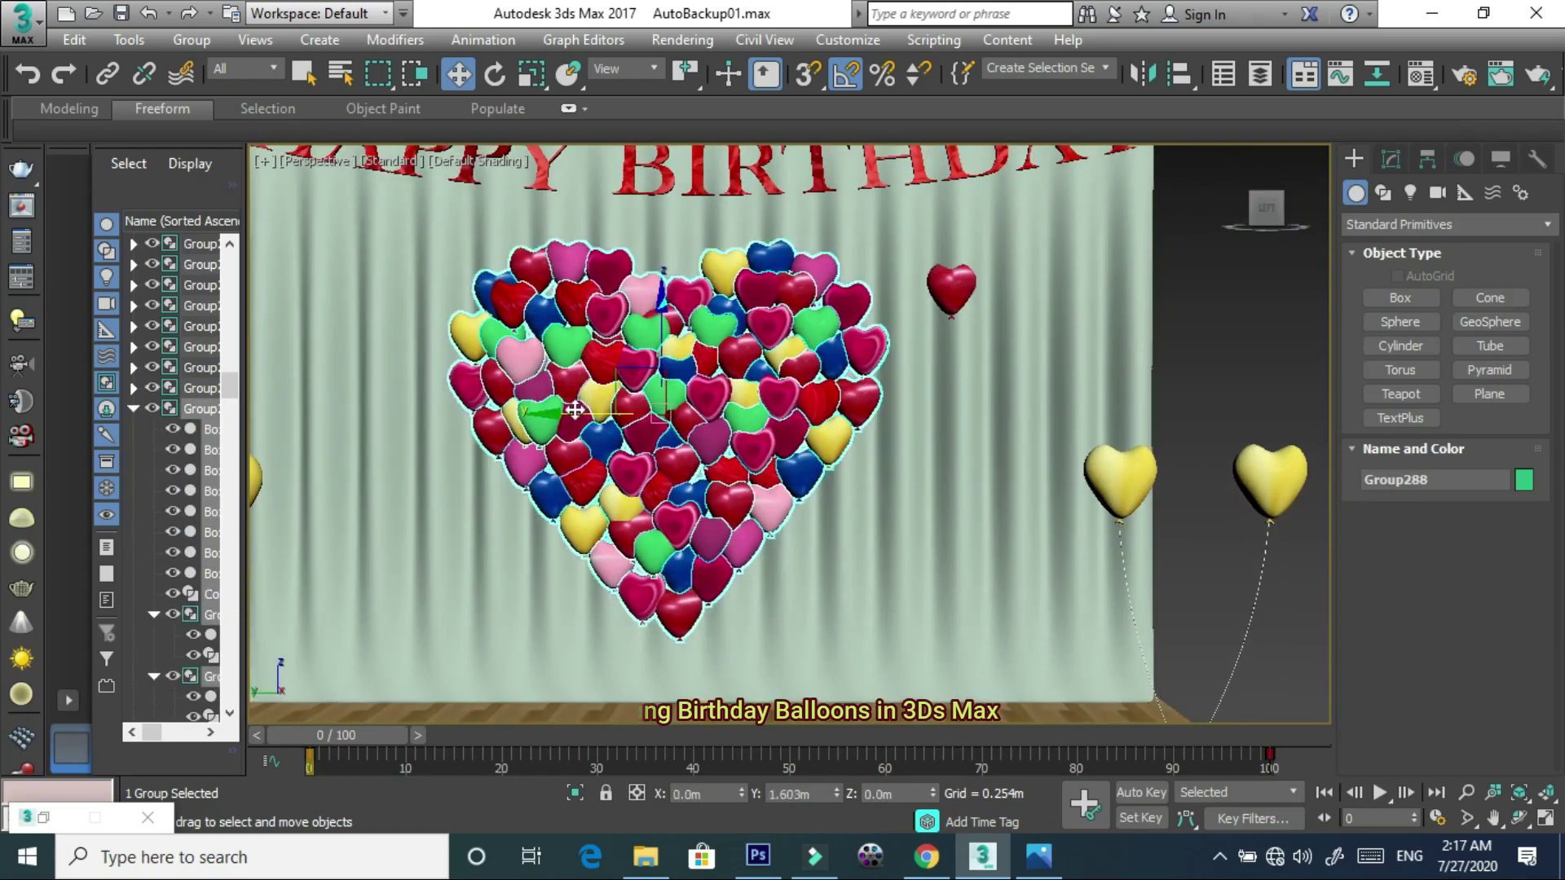
click(962, 279)
alt+middle_drag(952, 281, 976, 320)
drag(975, 320, 1141, 192)
alt+middle_drag(1092, 195, 1140, 178)
scroll(1003, 212, down, 3)
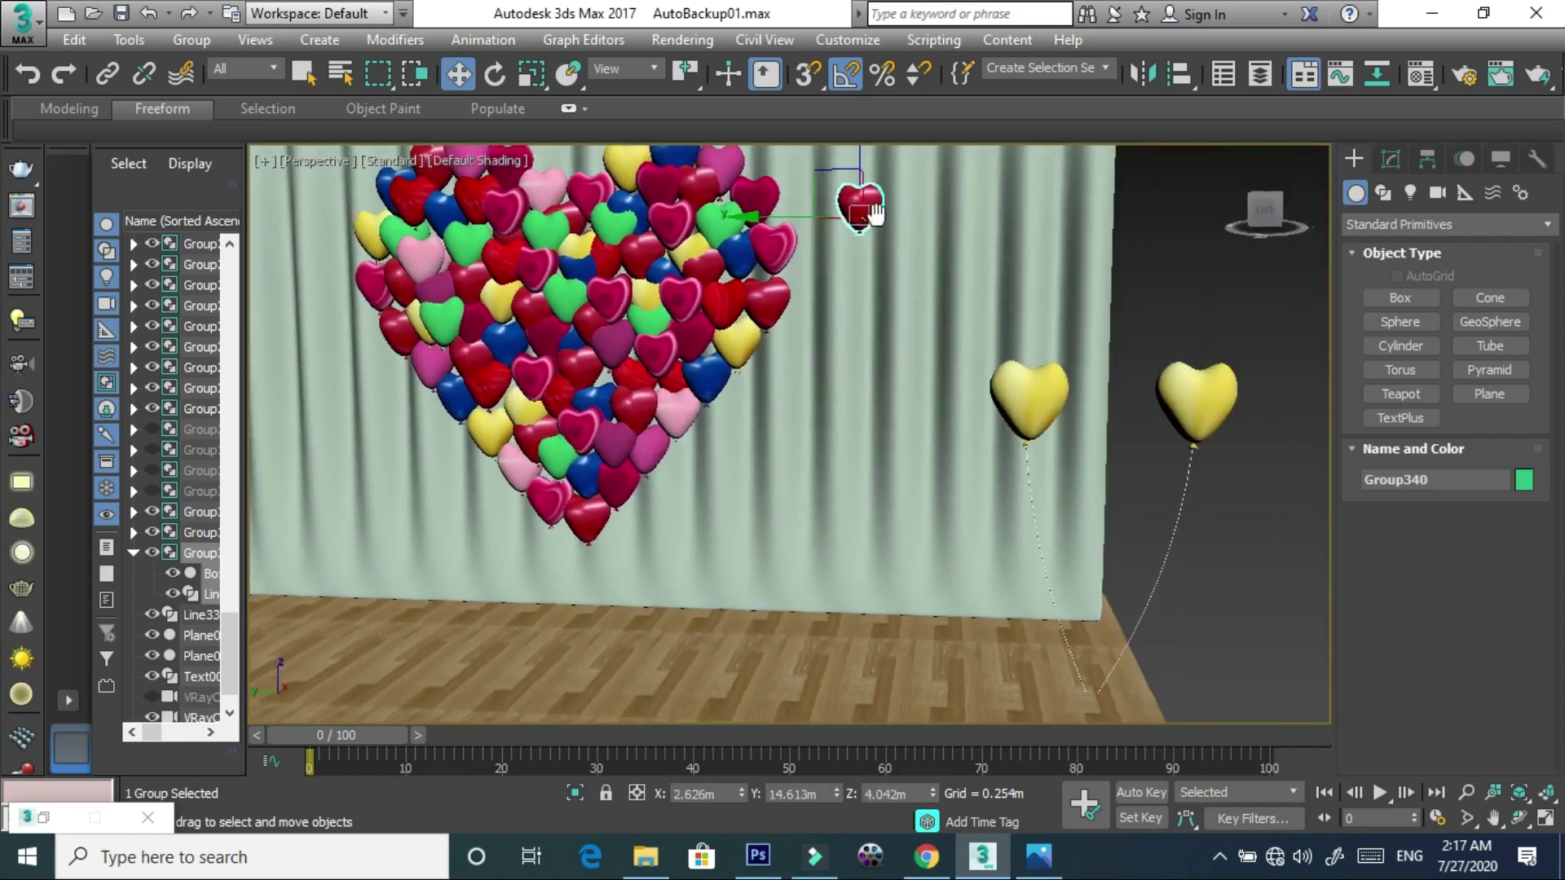
- Move the red heart (Group340) to the right, beside the stage
scroll(840, 226, down, 2)
drag(817, 213, 1141, 224)
scroll(1037, 248, up, 2)
scroll(983, 243, up, 2)
scroll(982, 243, up, 3)
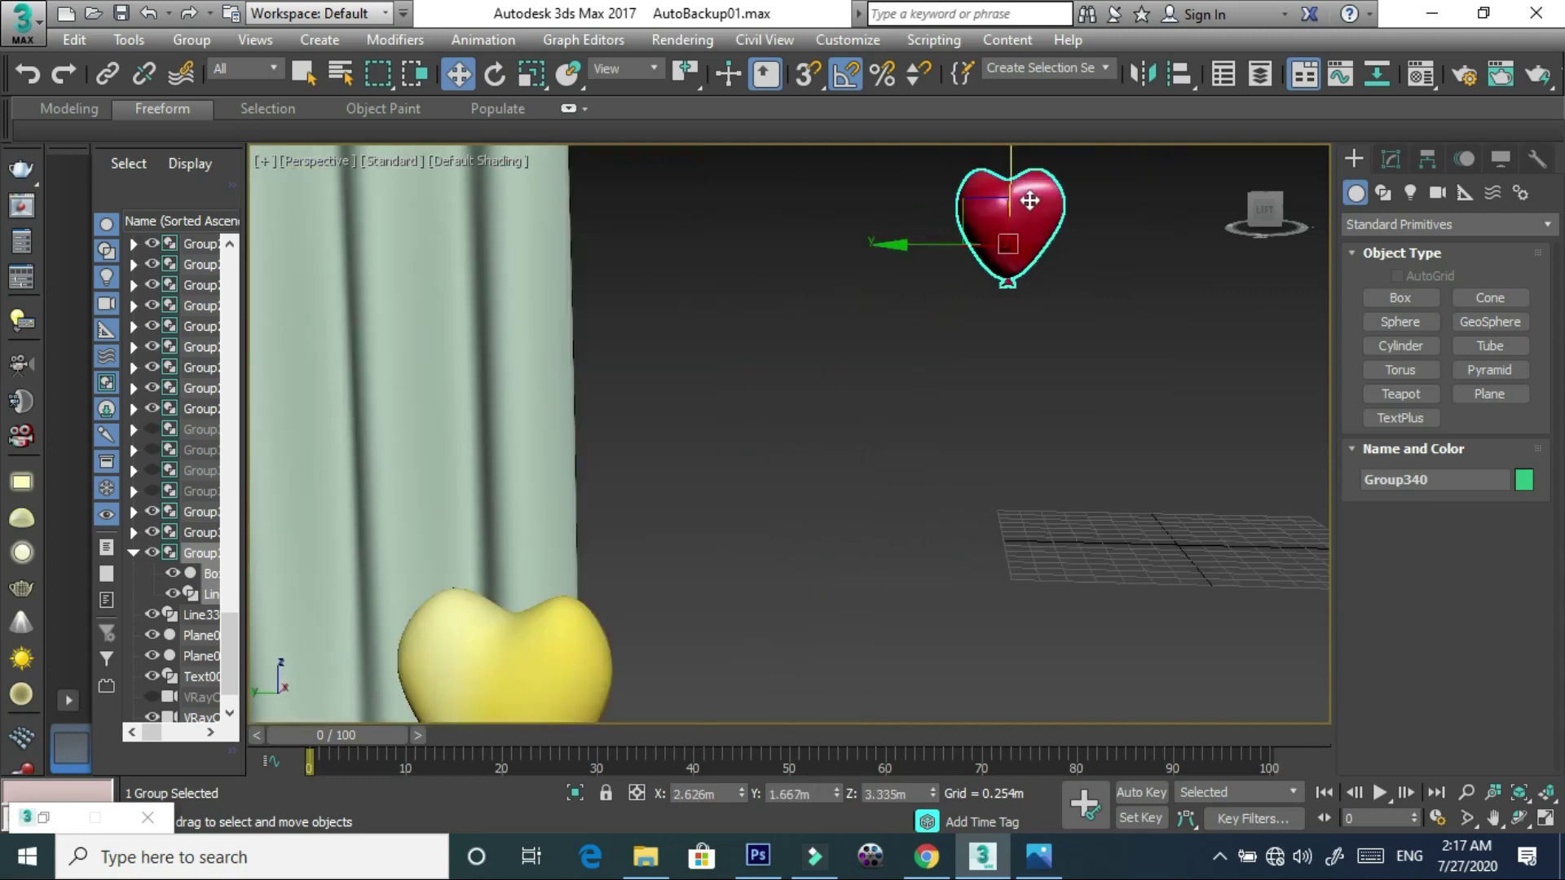
- Mirror the red heart on the Z axis as a Copy clone
click(1145, 73)
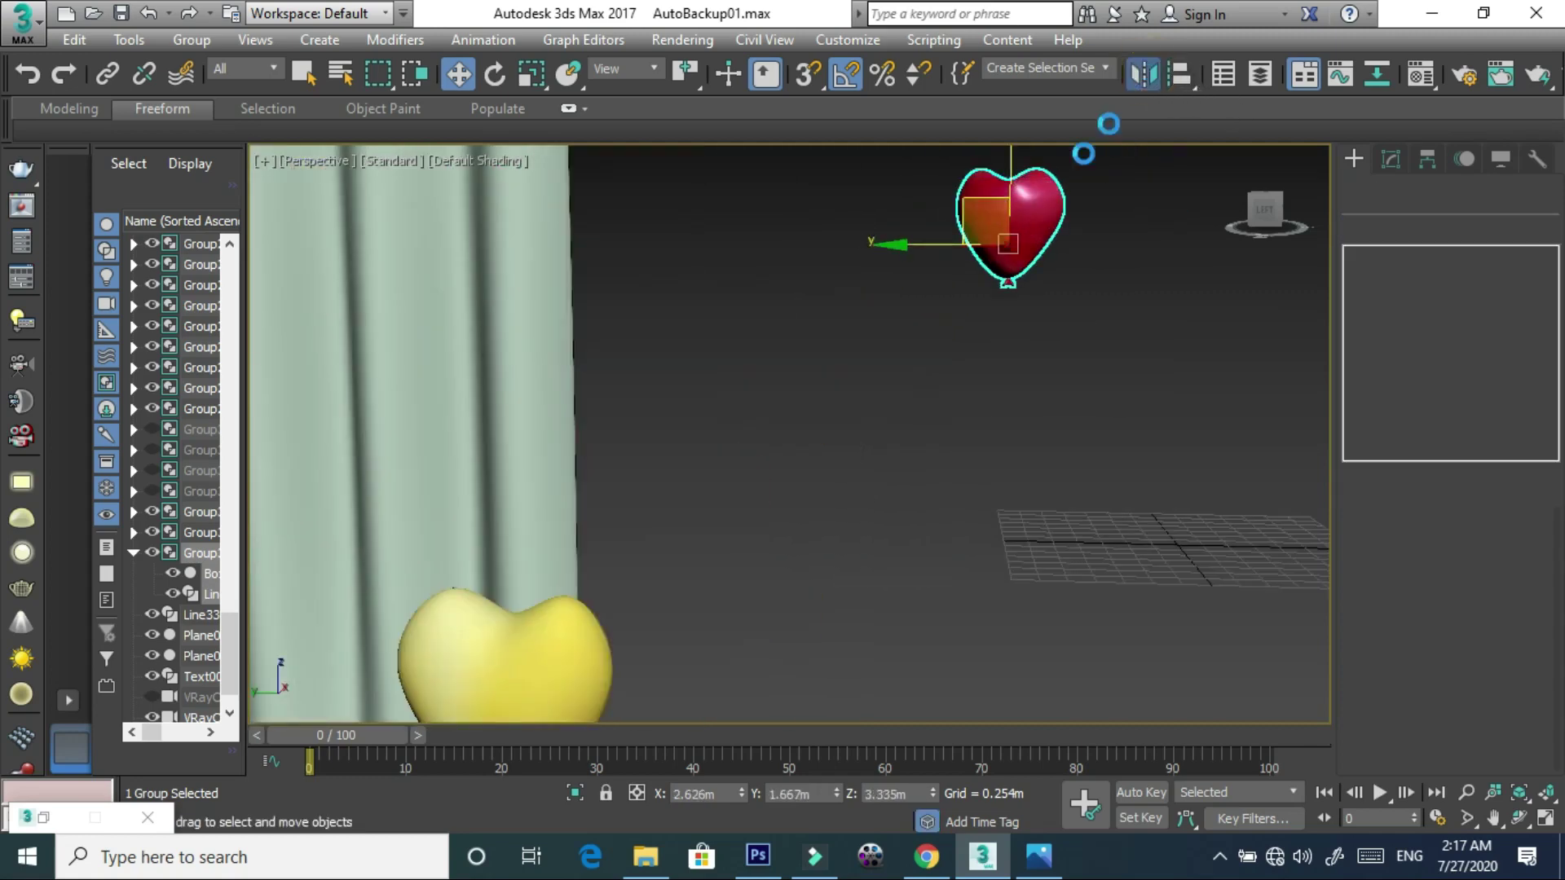
click(736, 357)
click(734, 478)
click(720, 605)
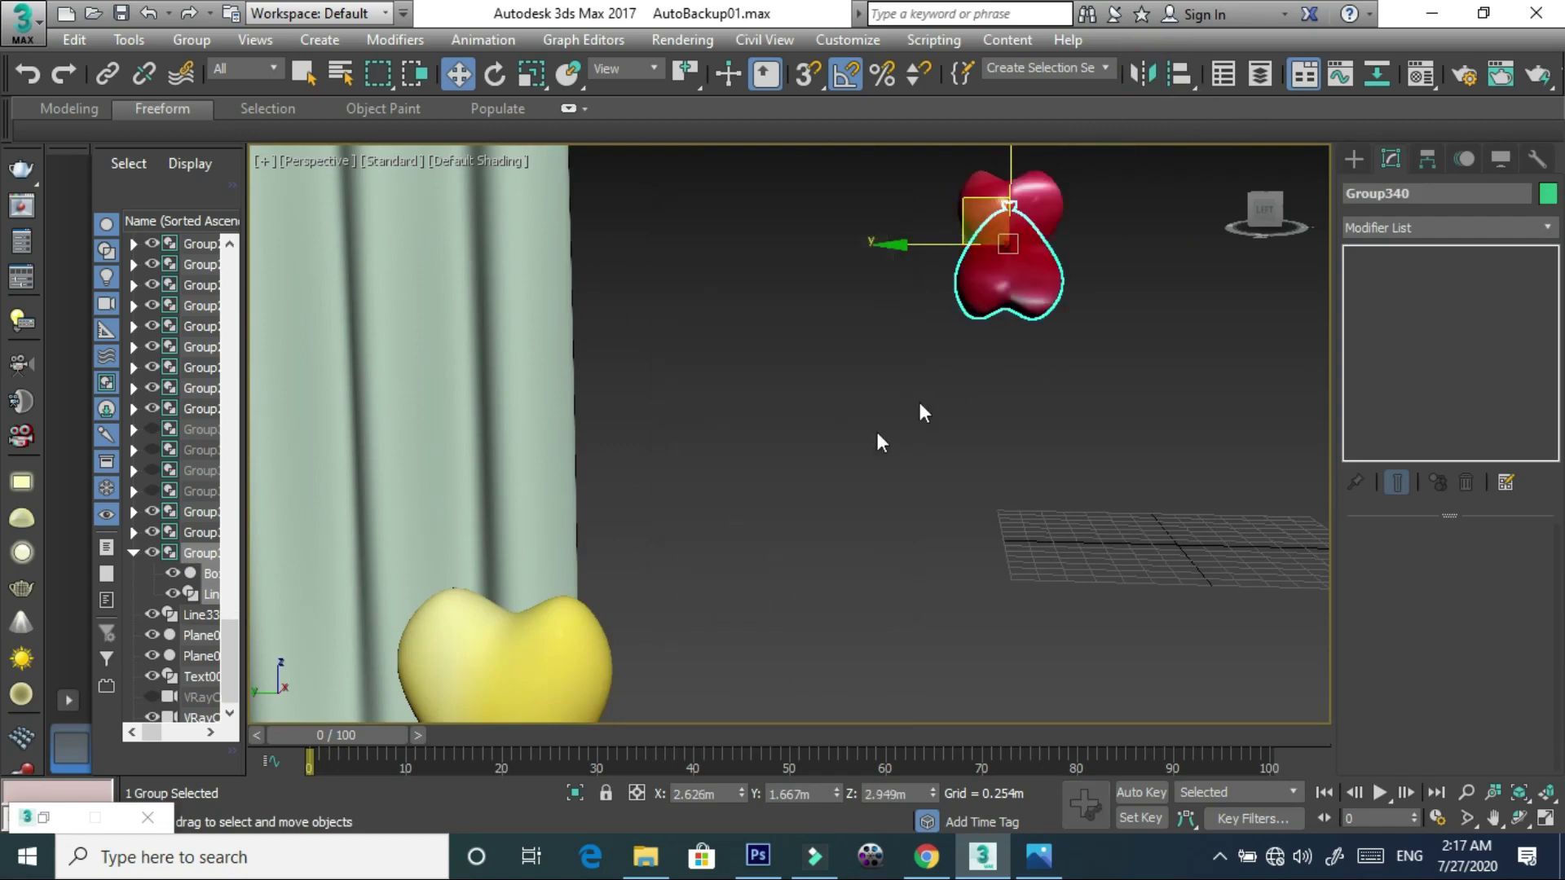
- Lower the flipped heart copy so it hangs directly below the original
drag(1008, 189, 1005, 264)
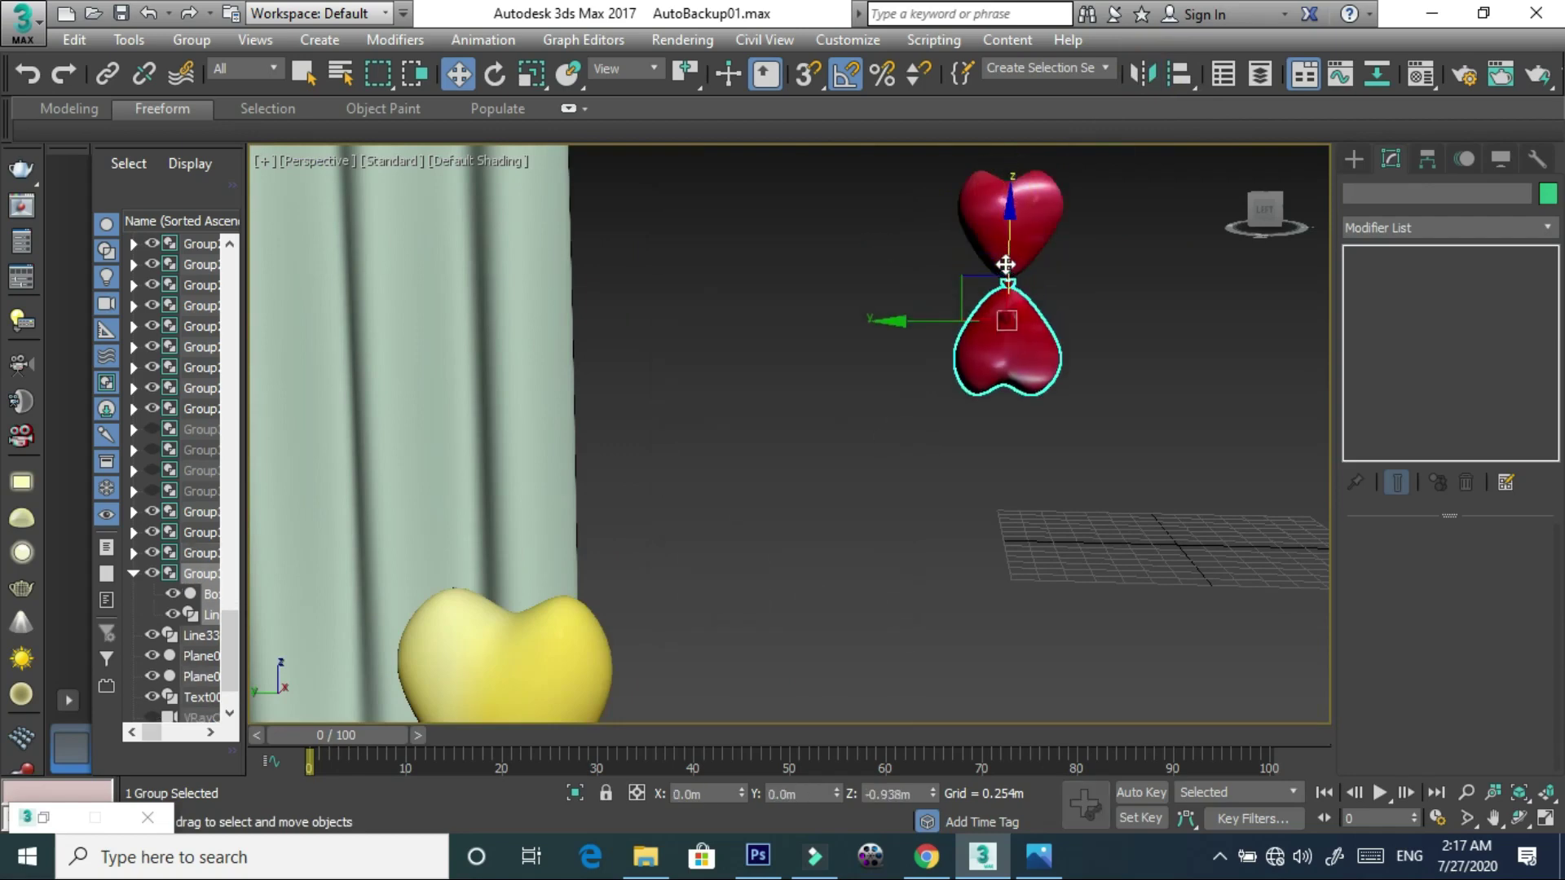
scroll(1007, 273, up, 3)
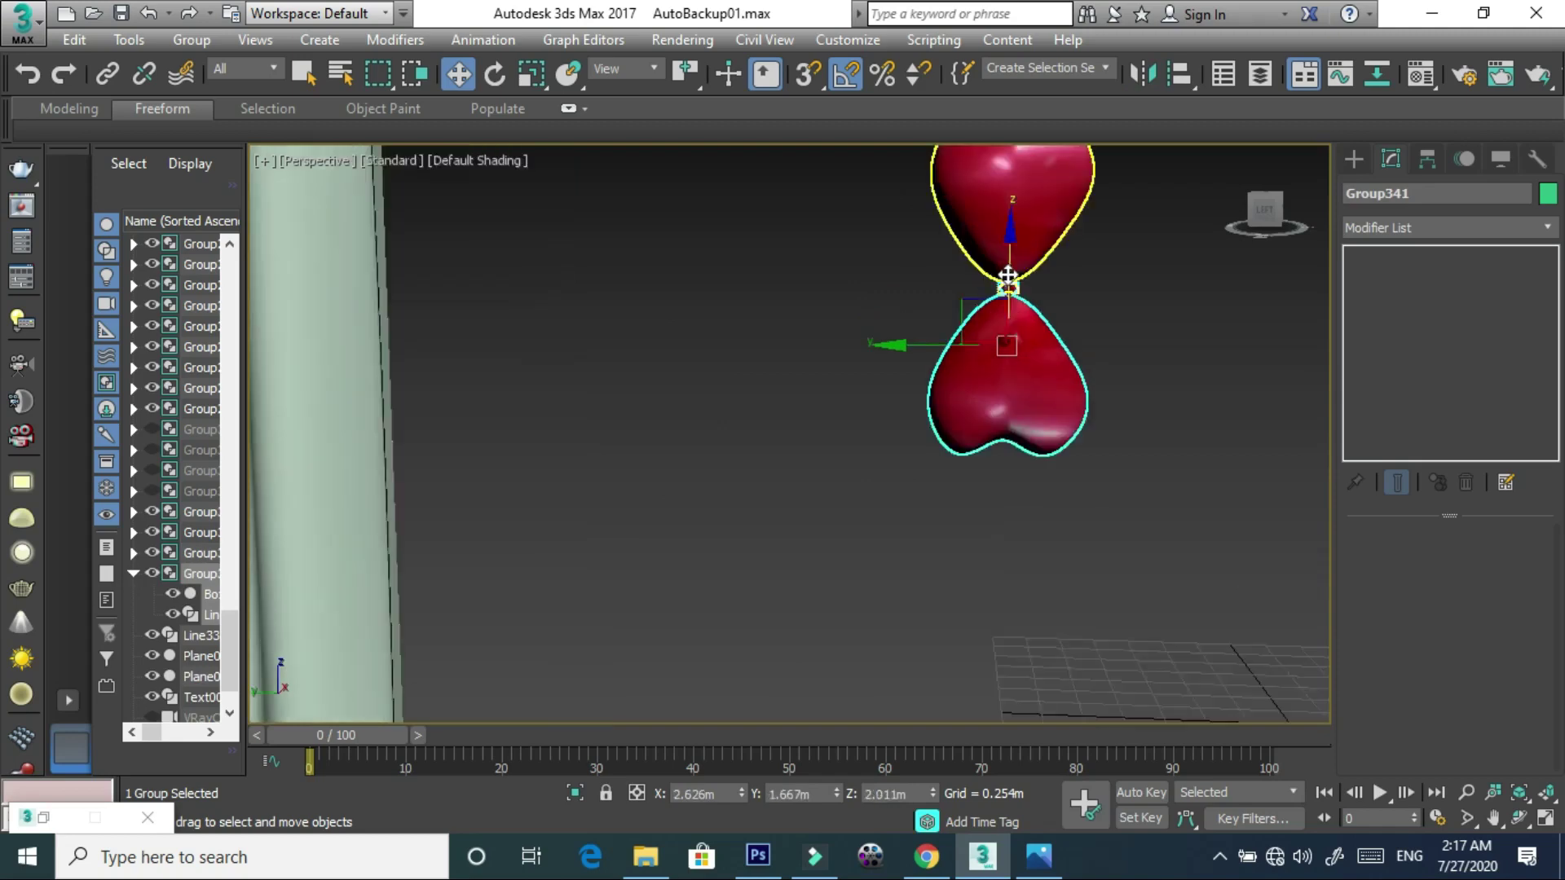
scroll(1009, 281, up, 2)
drag(1011, 334, 1014, 356)
scroll(1015, 335, up, 2)
- Pan and zoom the view so both stacked hearts sit toward the left
middle_drag(1015, 335, 798, 279)
scroll(798, 280, down, 3)
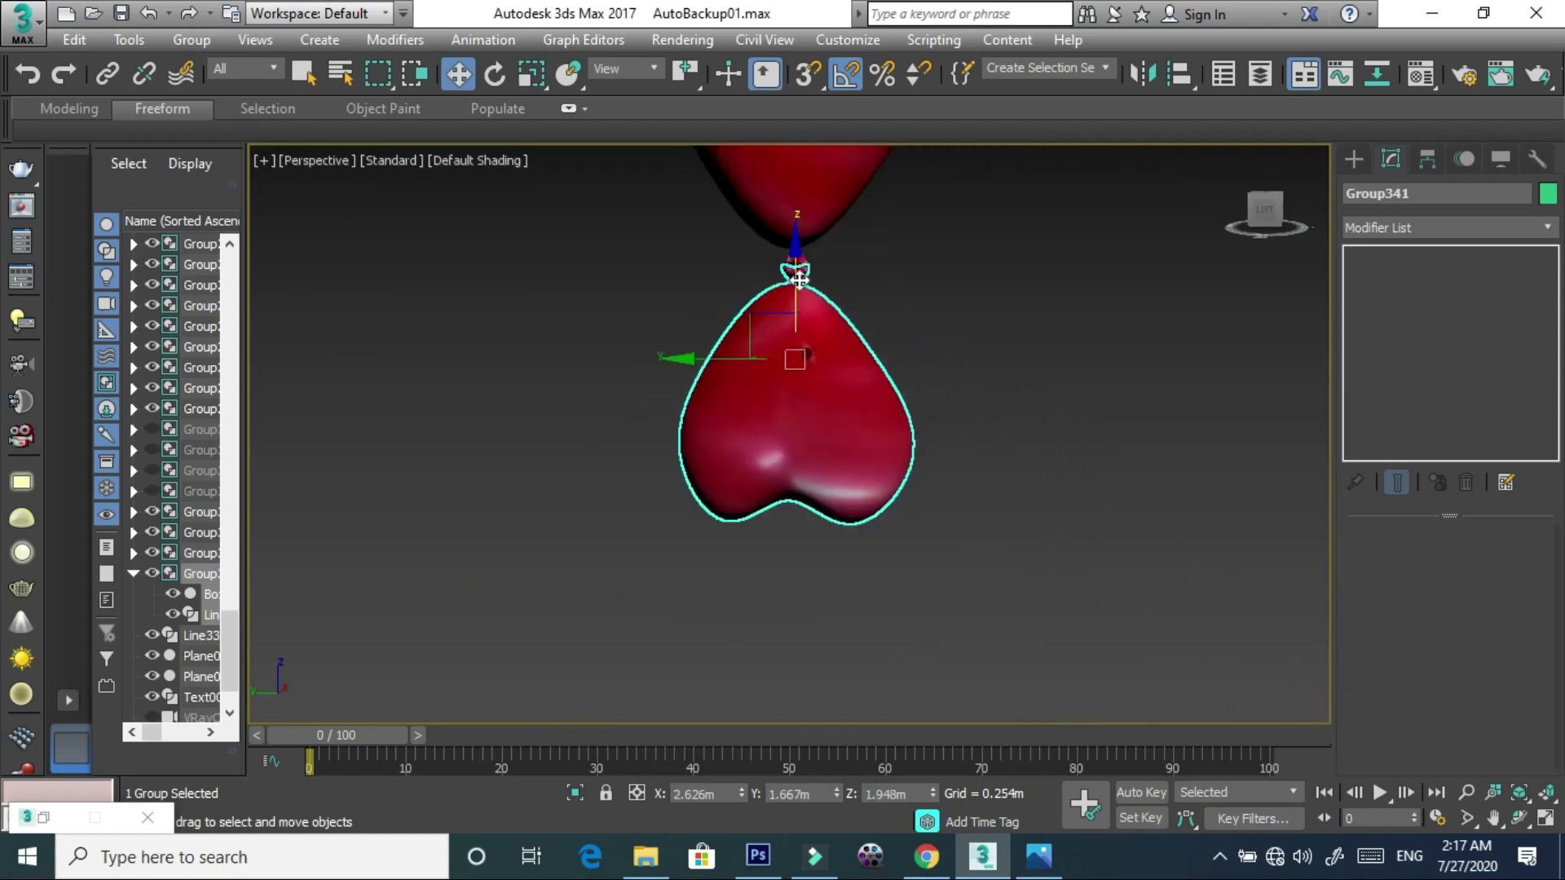
scroll(798, 279, up, 2)
scroll(798, 279, up, 2)
scroll(808, 272, down, 1)
scroll(835, 249, down, 1)
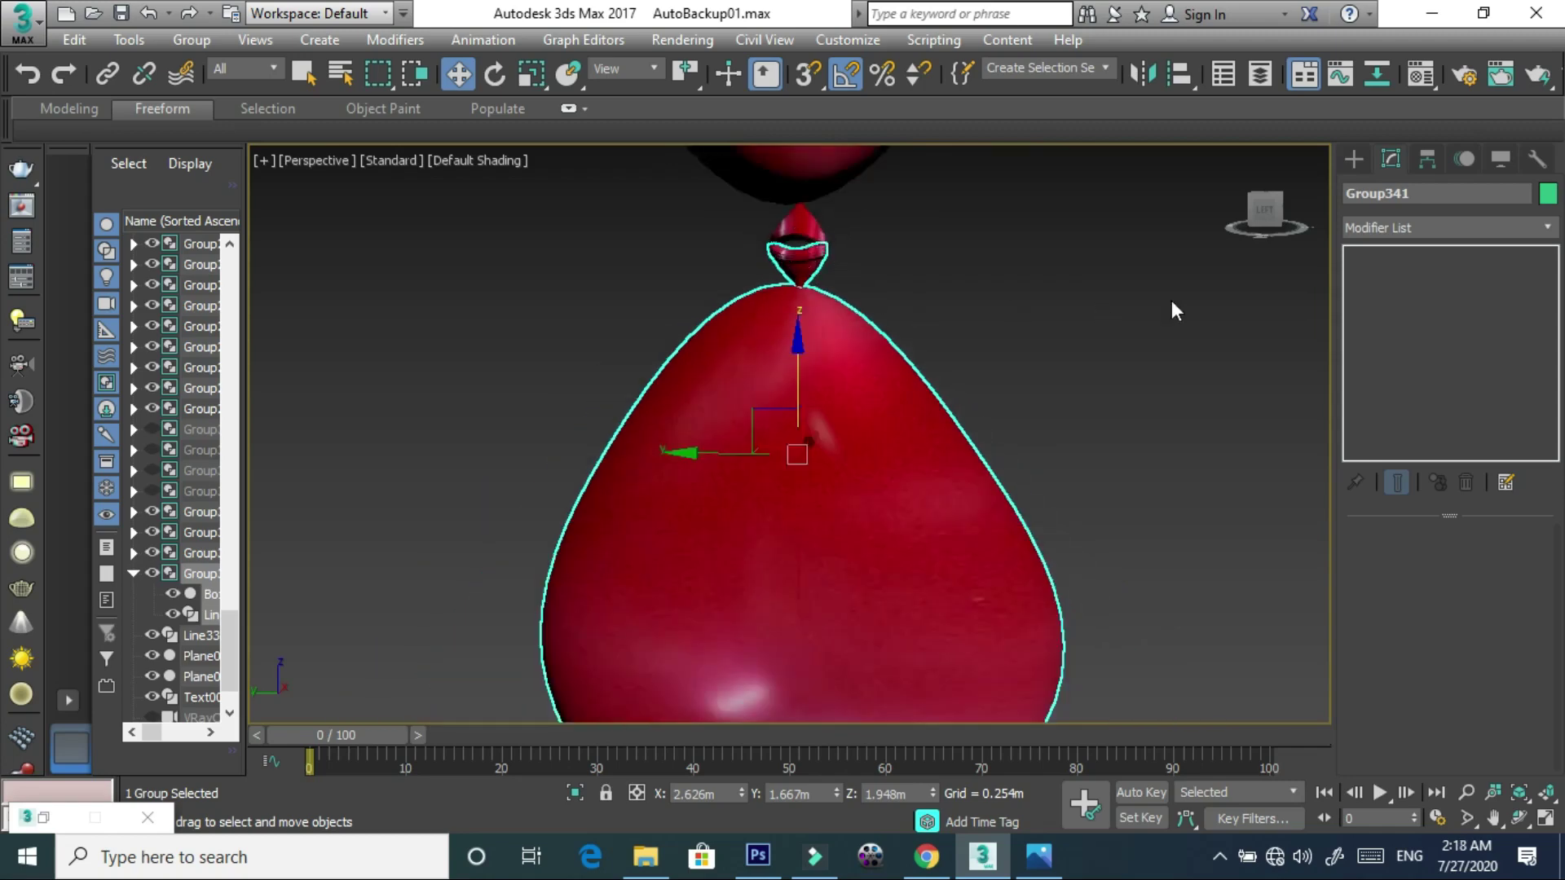
scroll(811, 286, down, 2)
scroll(848, 290, down, 1)
middle_drag(848, 290, 588, 293)
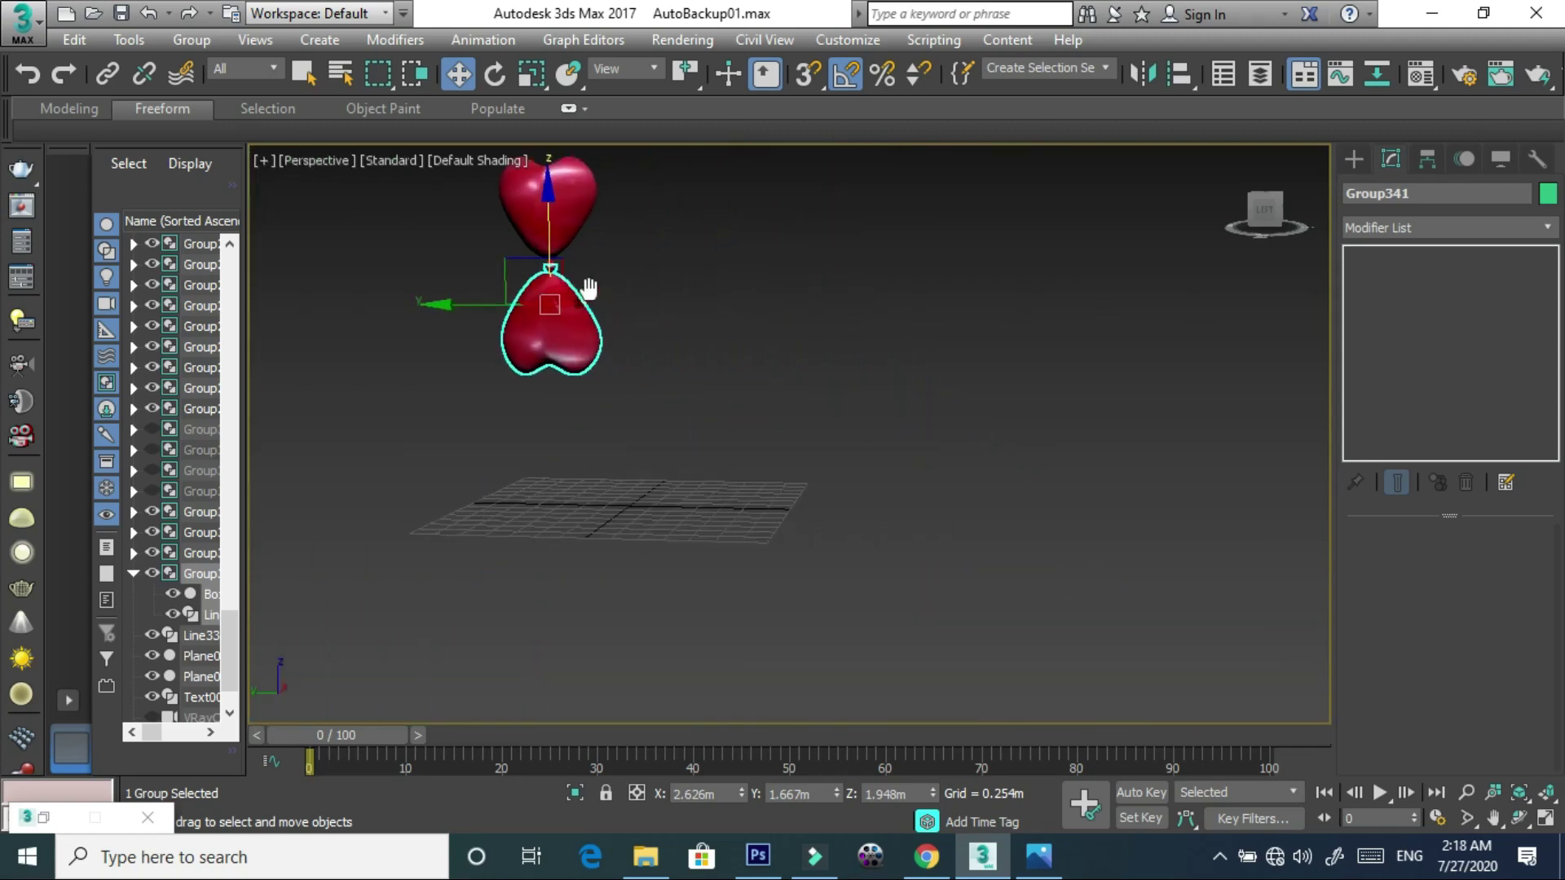
scroll(809, 340, down, 2)
scroll(809, 341, down, 3)
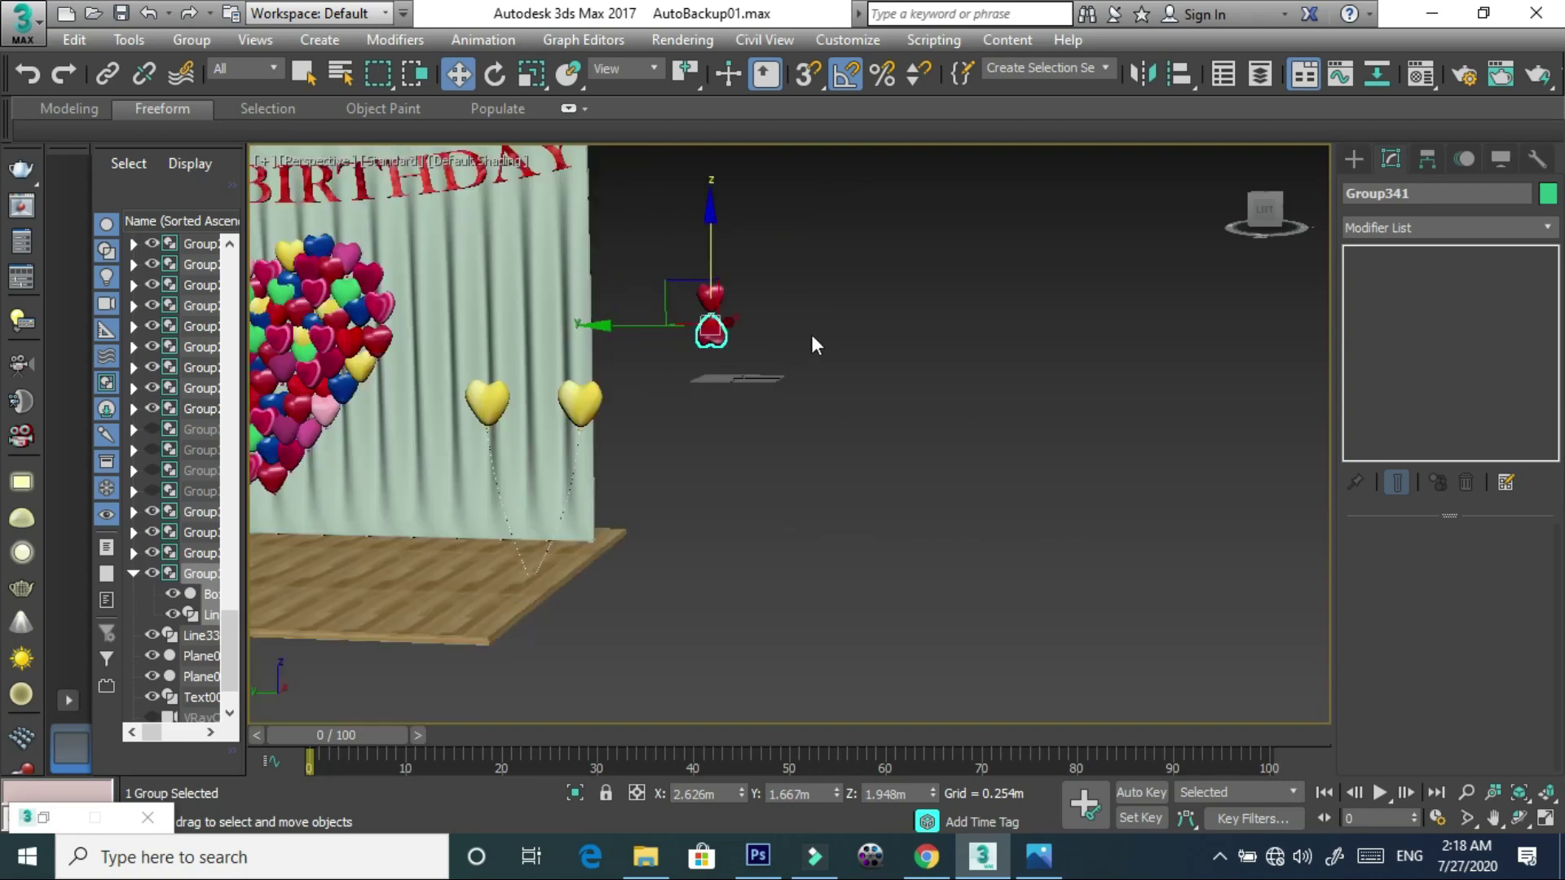
middle_drag(795, 334, 551, 318)
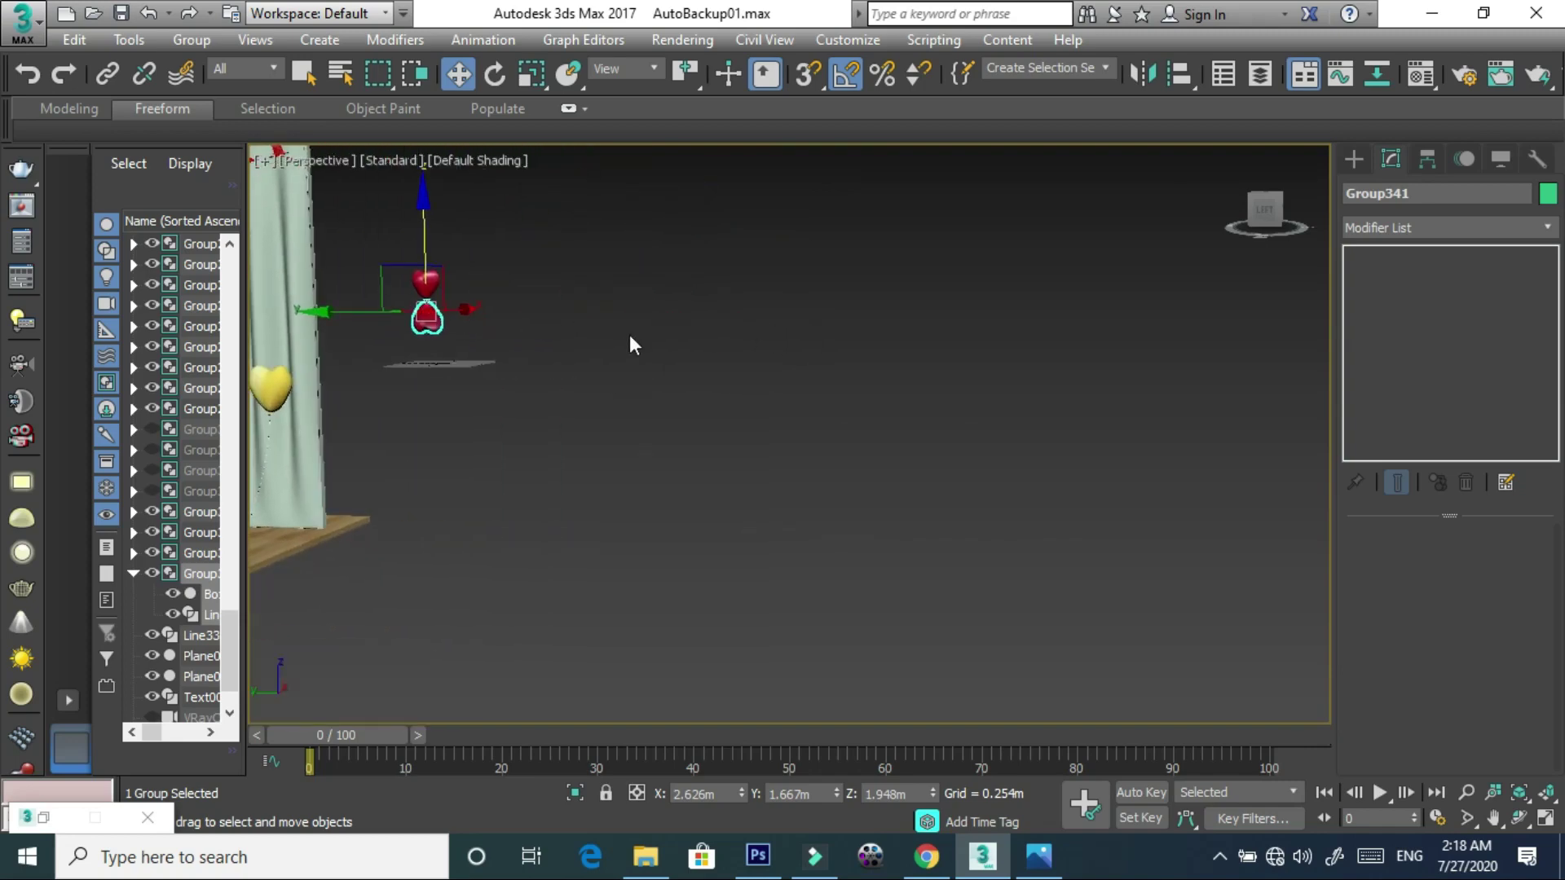
- Switch to the front view, frame the balloon, and pan to empty space
key(f)
key(z)
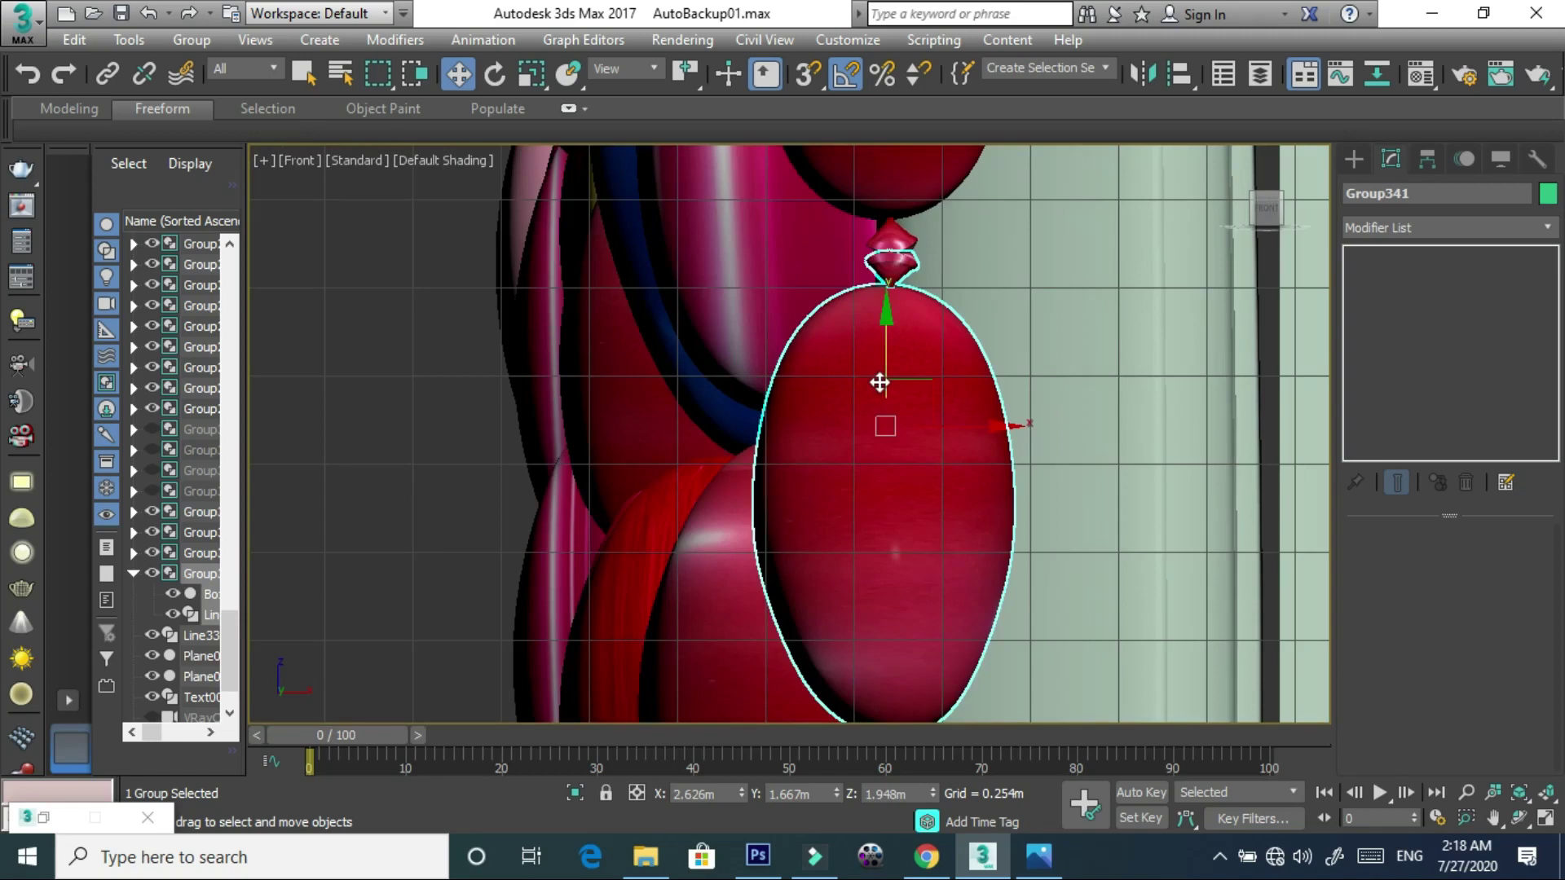
scroll(926, 367, down, 5)
middle_drag(871, 369, 261, 359)
- Draw a seven-point Line spline tracing the balloon's side and small knot
click(1352, 162)
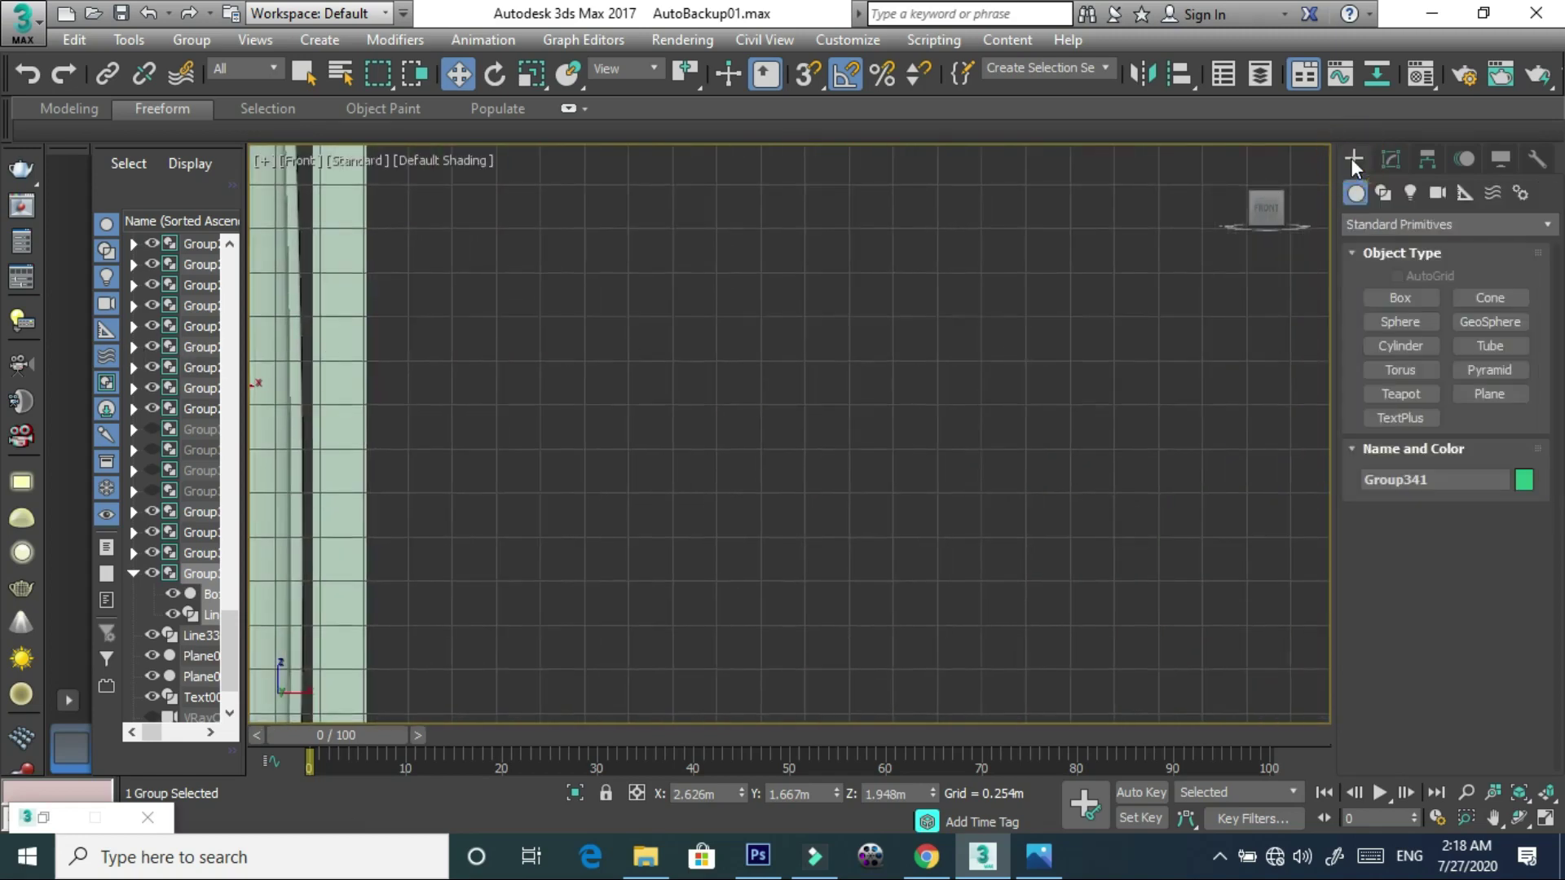
click(1383, 193)
click(1396, 315)
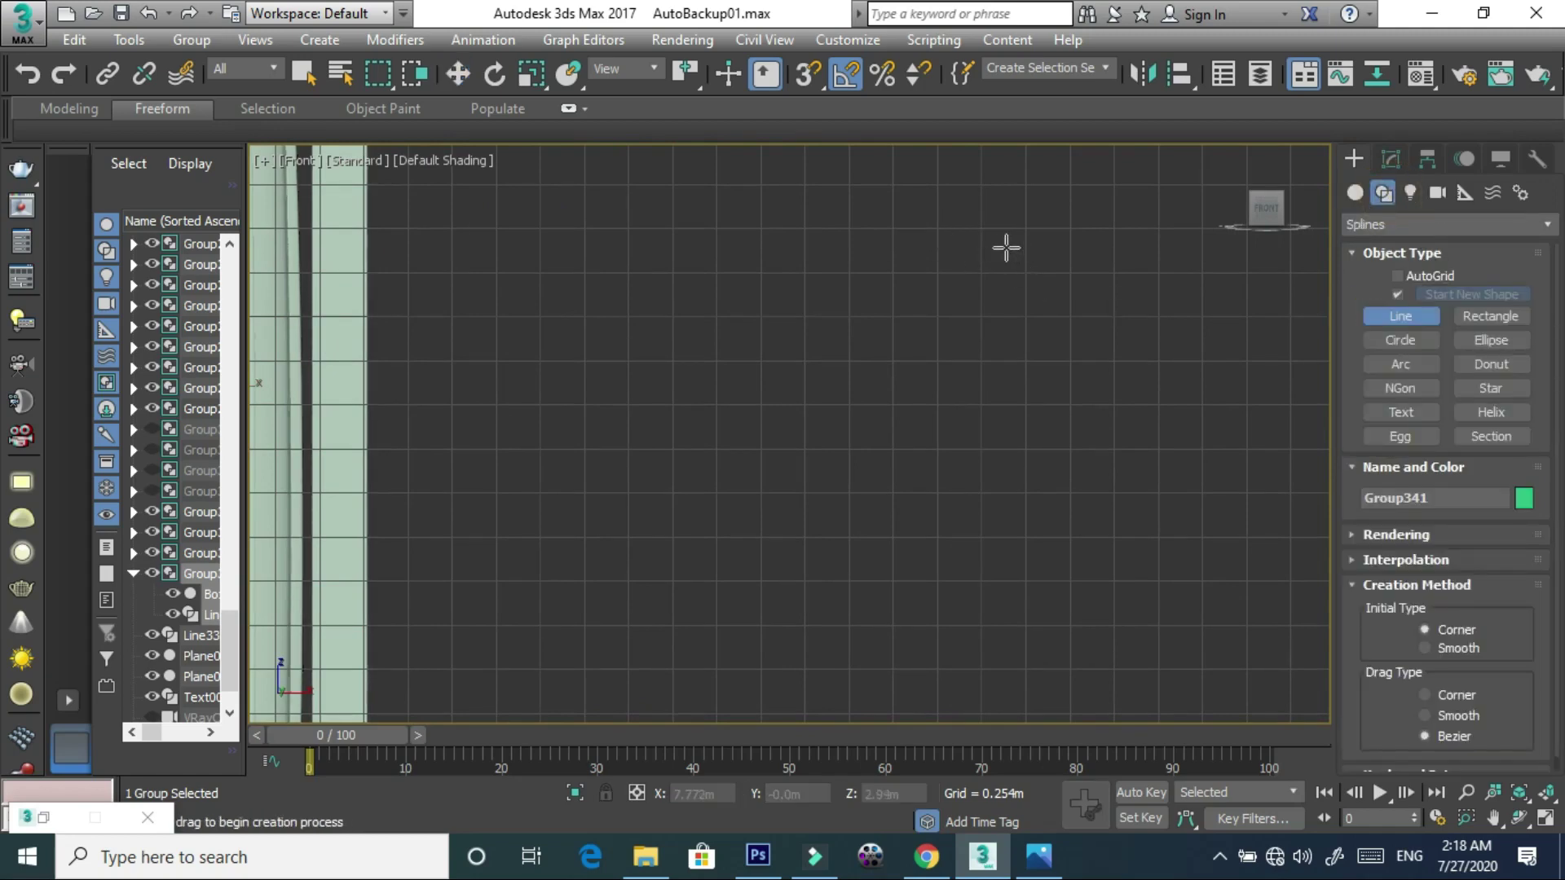
click(1005, 248)
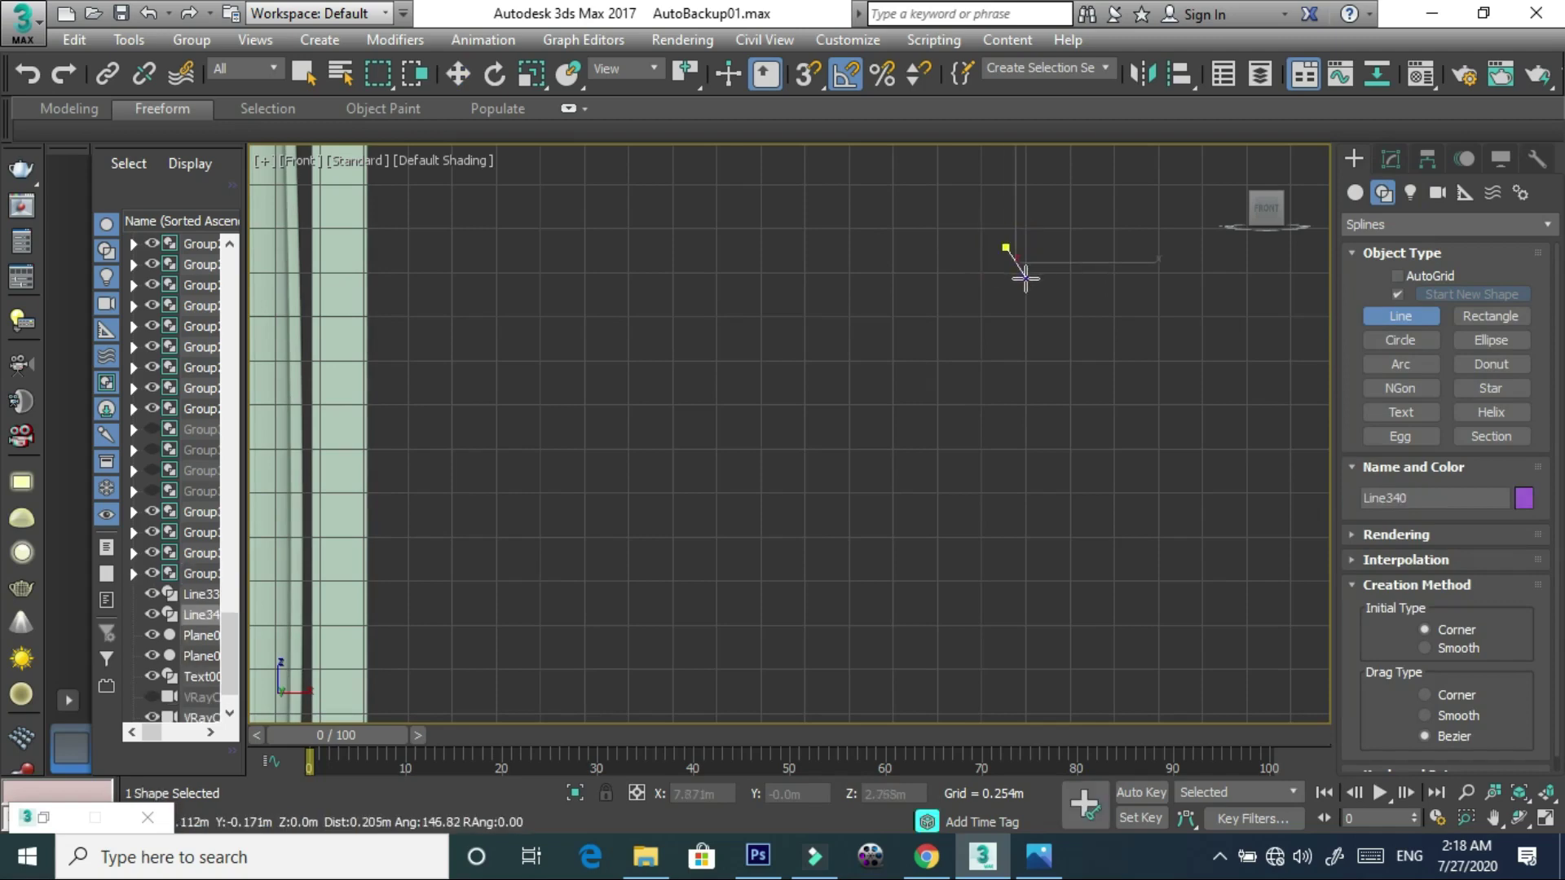
click(1031, 300)
click(1040, 360)
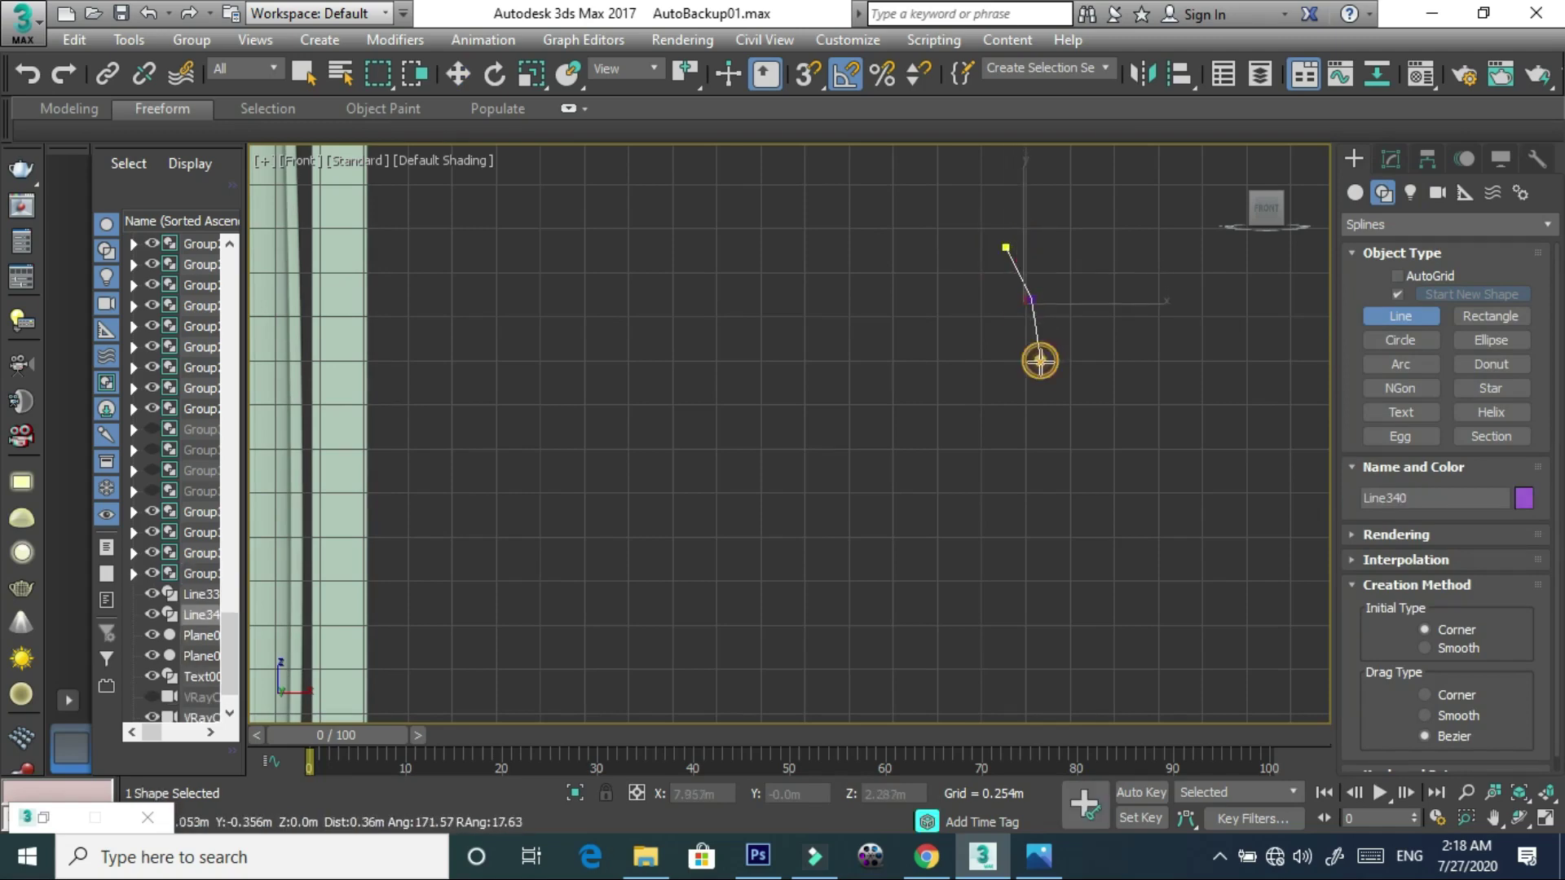
click(987, 384)
click(970, 364)
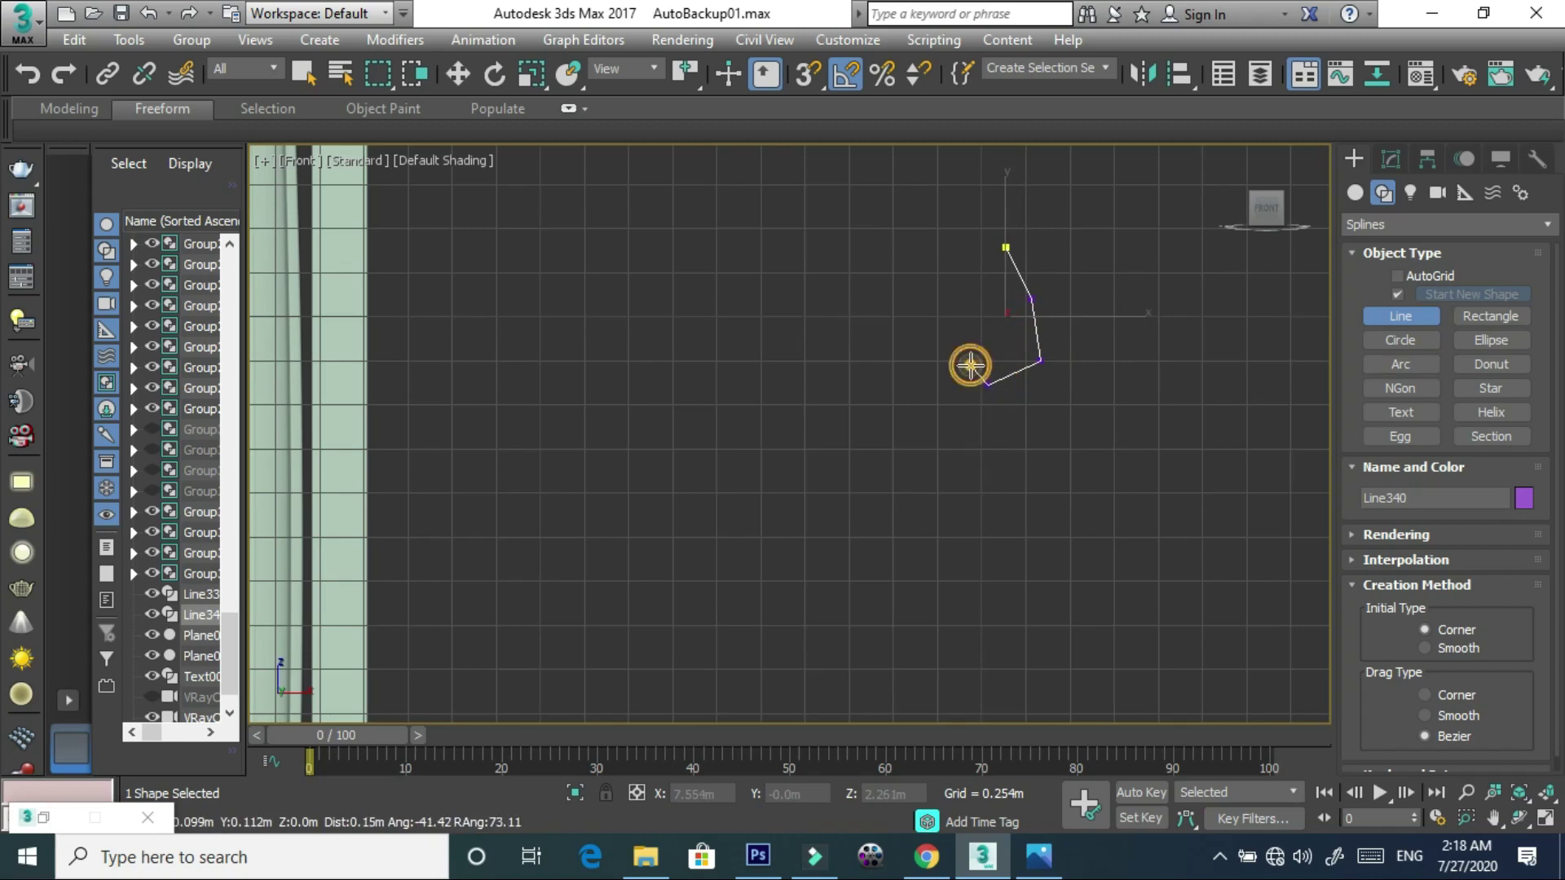
click(979, 344)
click(993, 345)
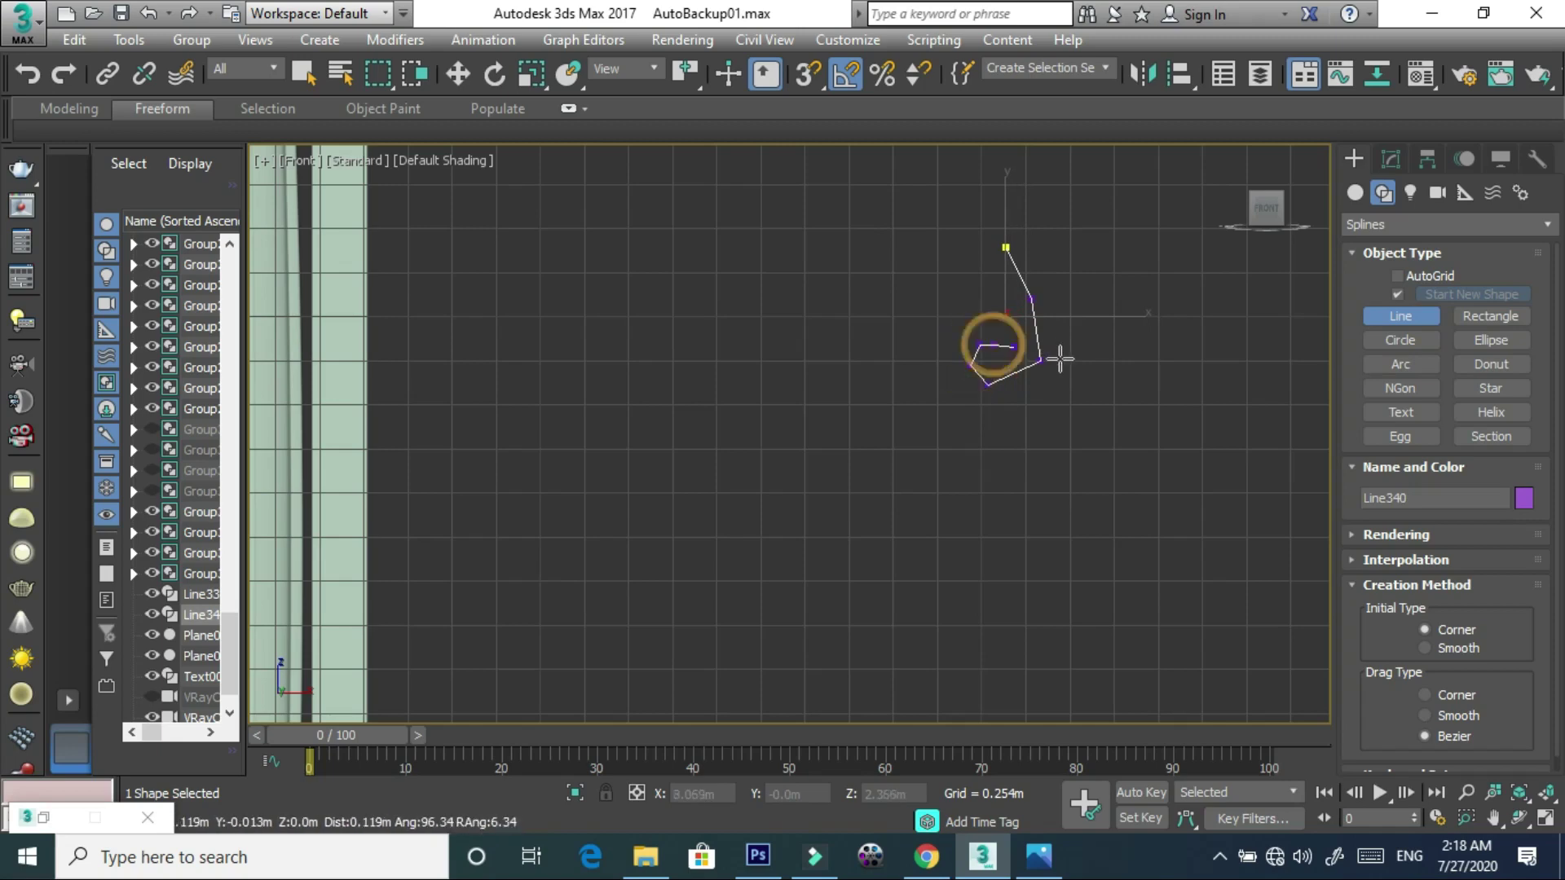
right_click(1057, 352)
click(1390, 159)
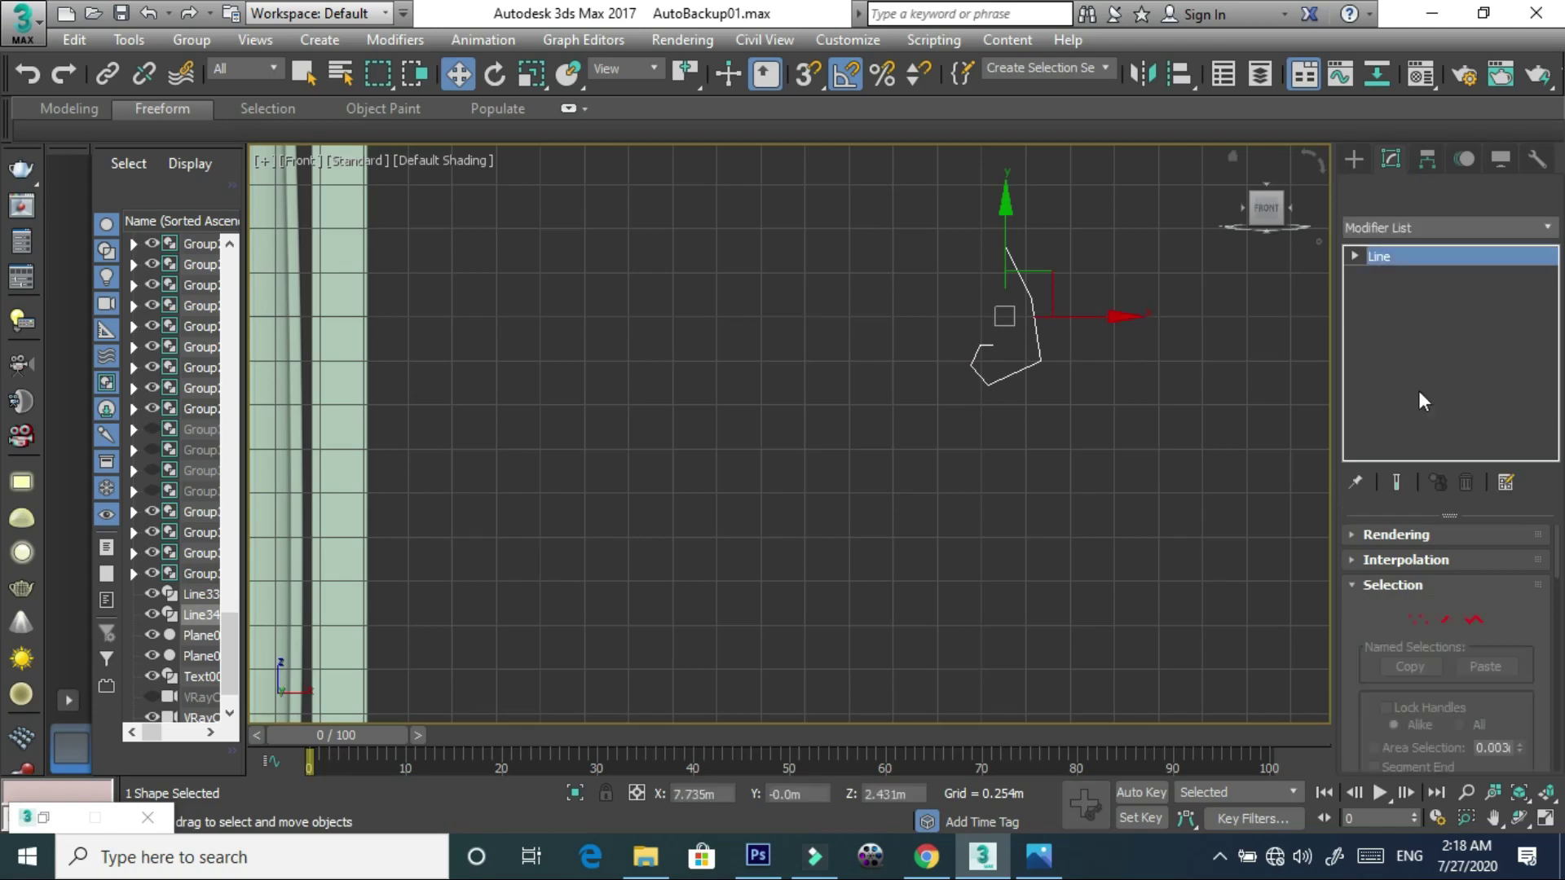
- Select all profile vertices and fillet them to round the corners
drag(1136, 458, 938, 219)
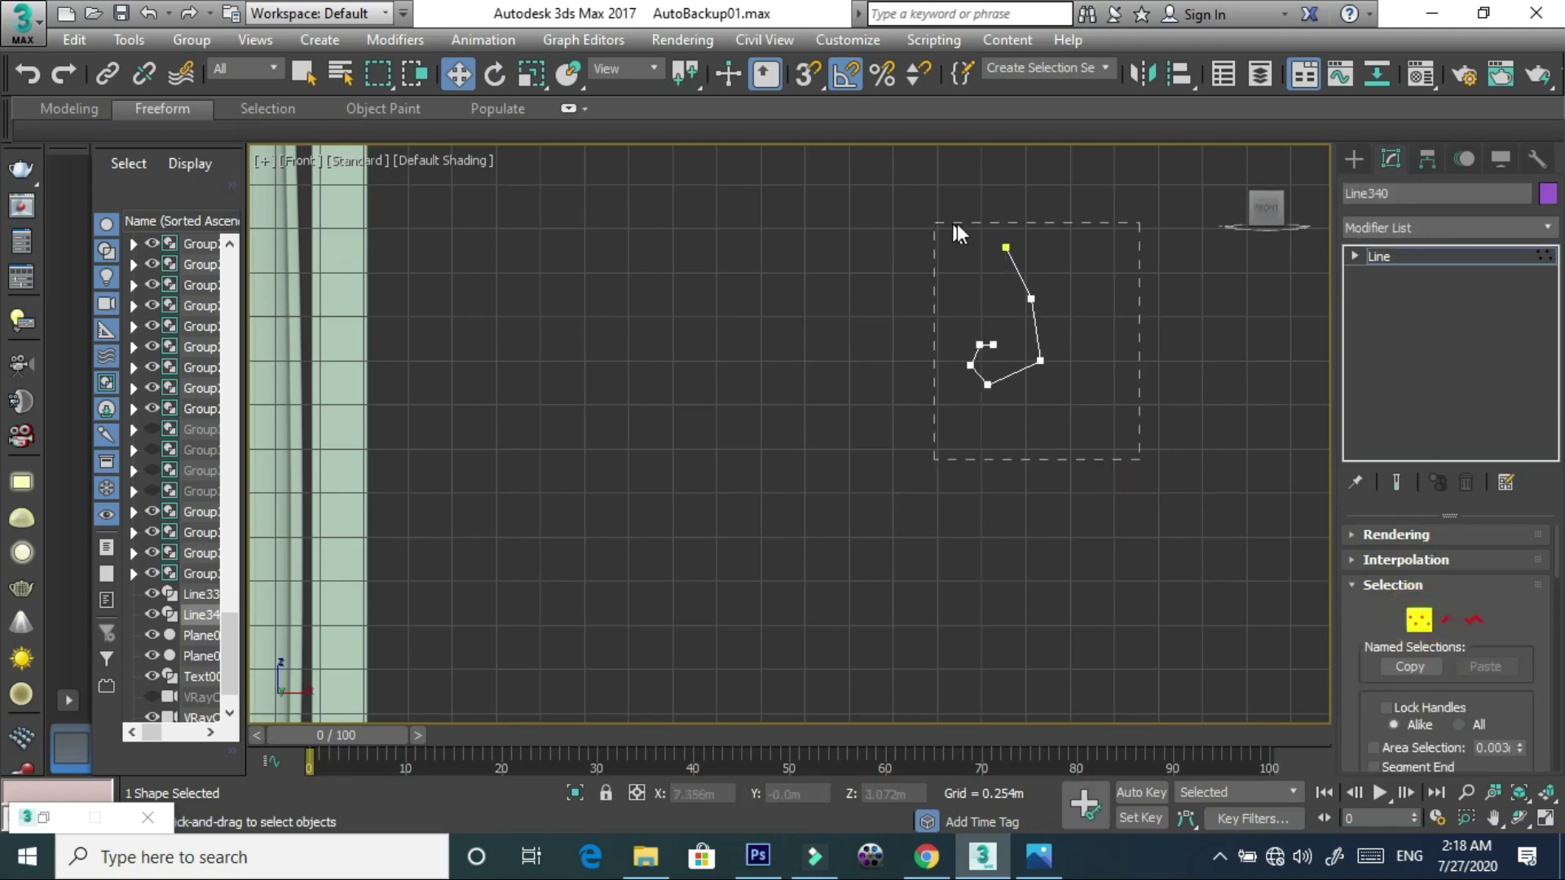
scroll(1445, 647, down, 2)
scroll(1444, 646, down, 2)
scroll(1450, 646, down, 1)
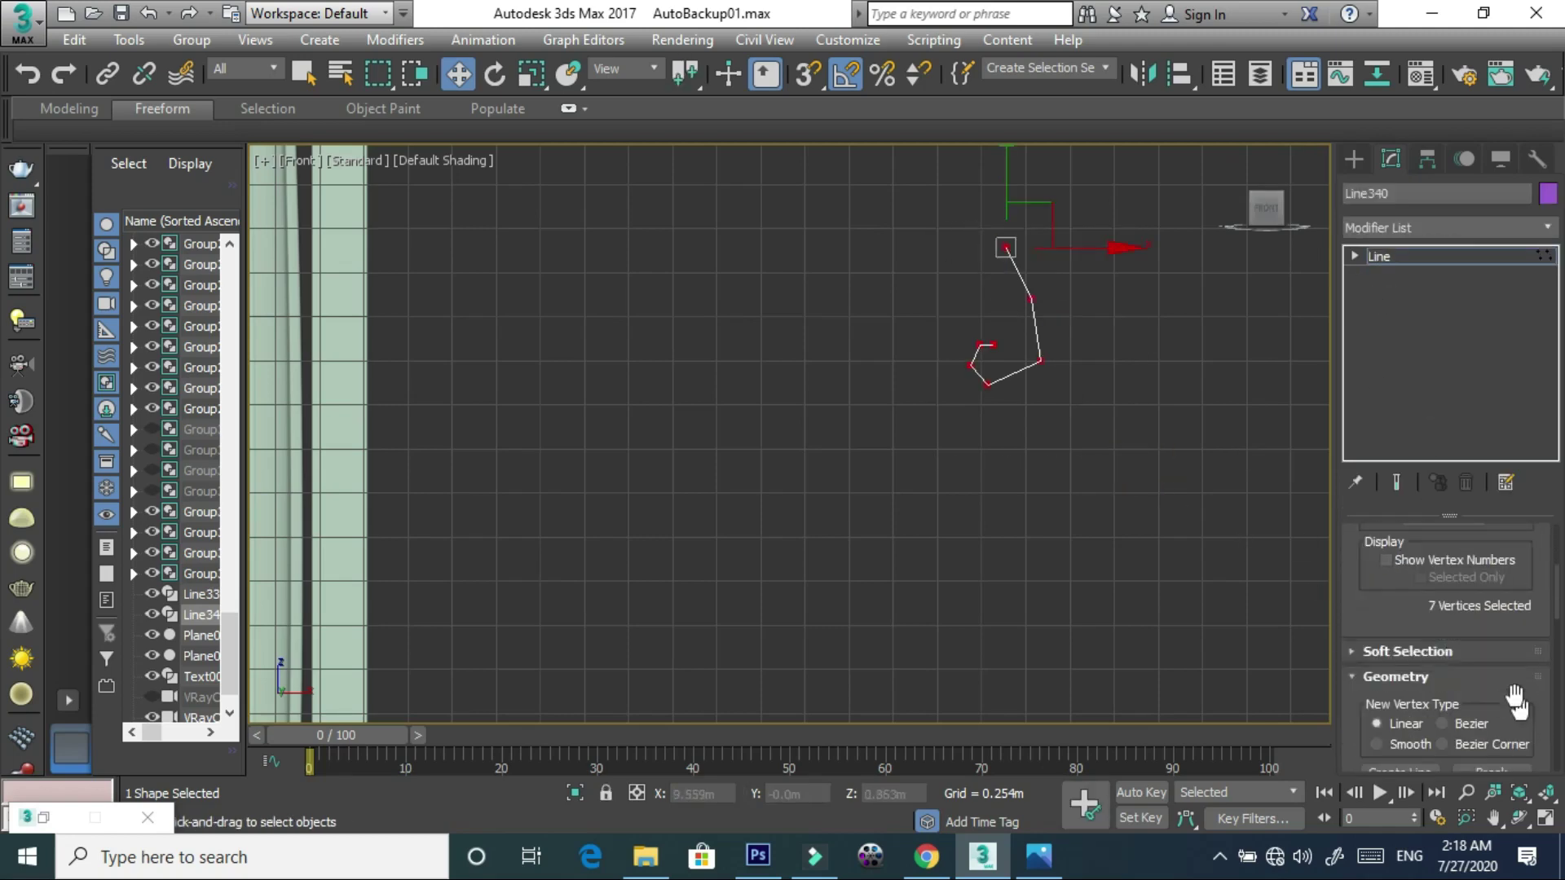
scroll(1467, 644, down, 2)
scroll(1492, 644, down, 2)
scroll(1492, 645, down, 2)
scroll(1508, 661, down, 2)
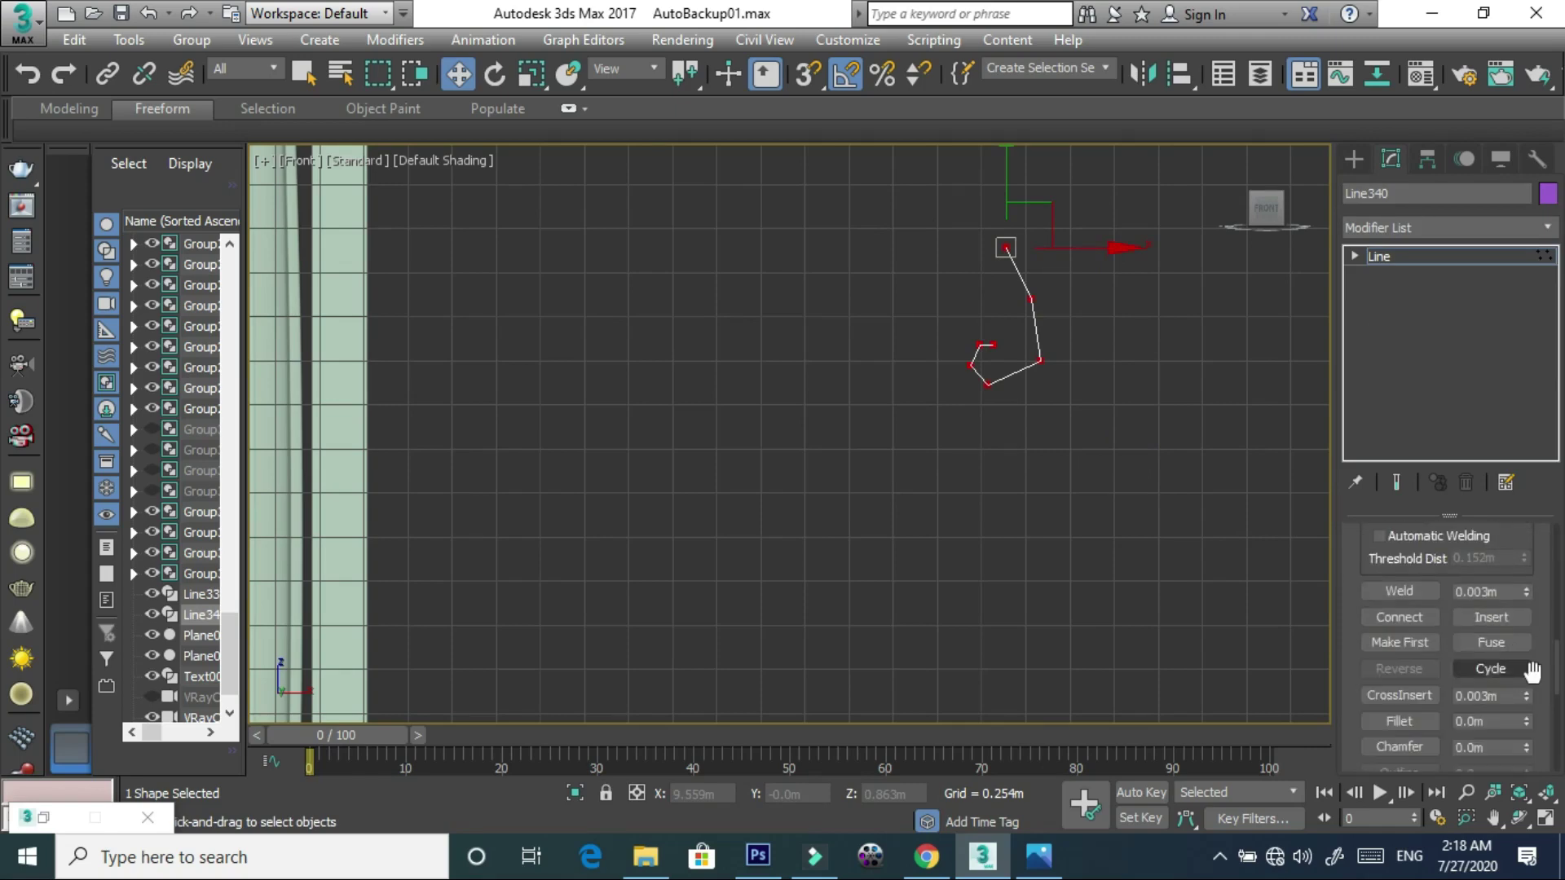
drag(1526, 722, 1526, 701)
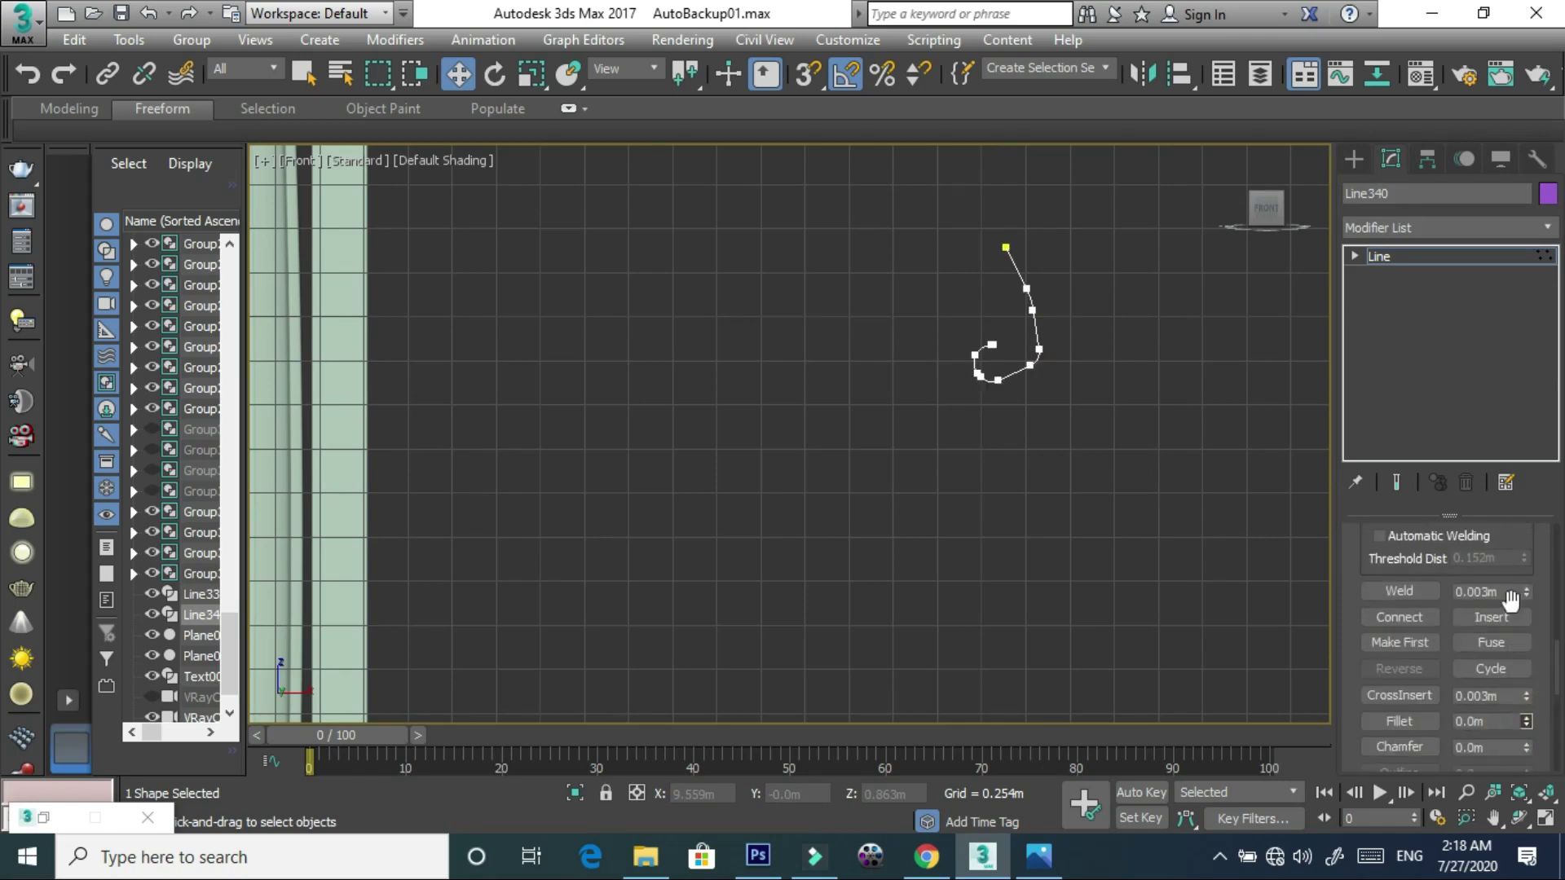
- Choose Lathe from the Modifier List for the balloon profile
click(1392, 160)
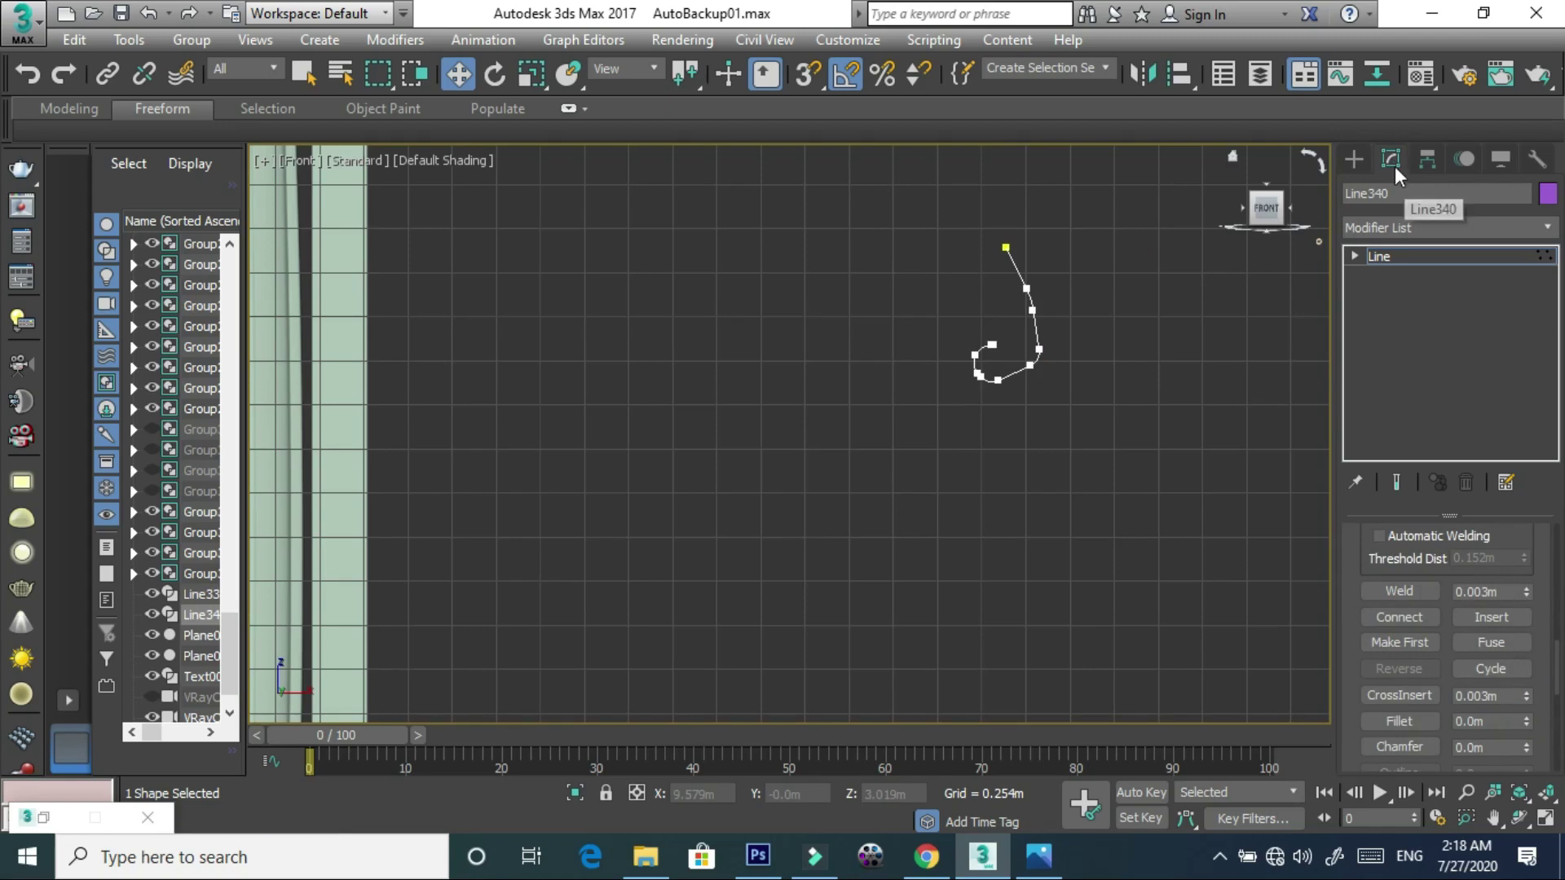
click(1435, 226)
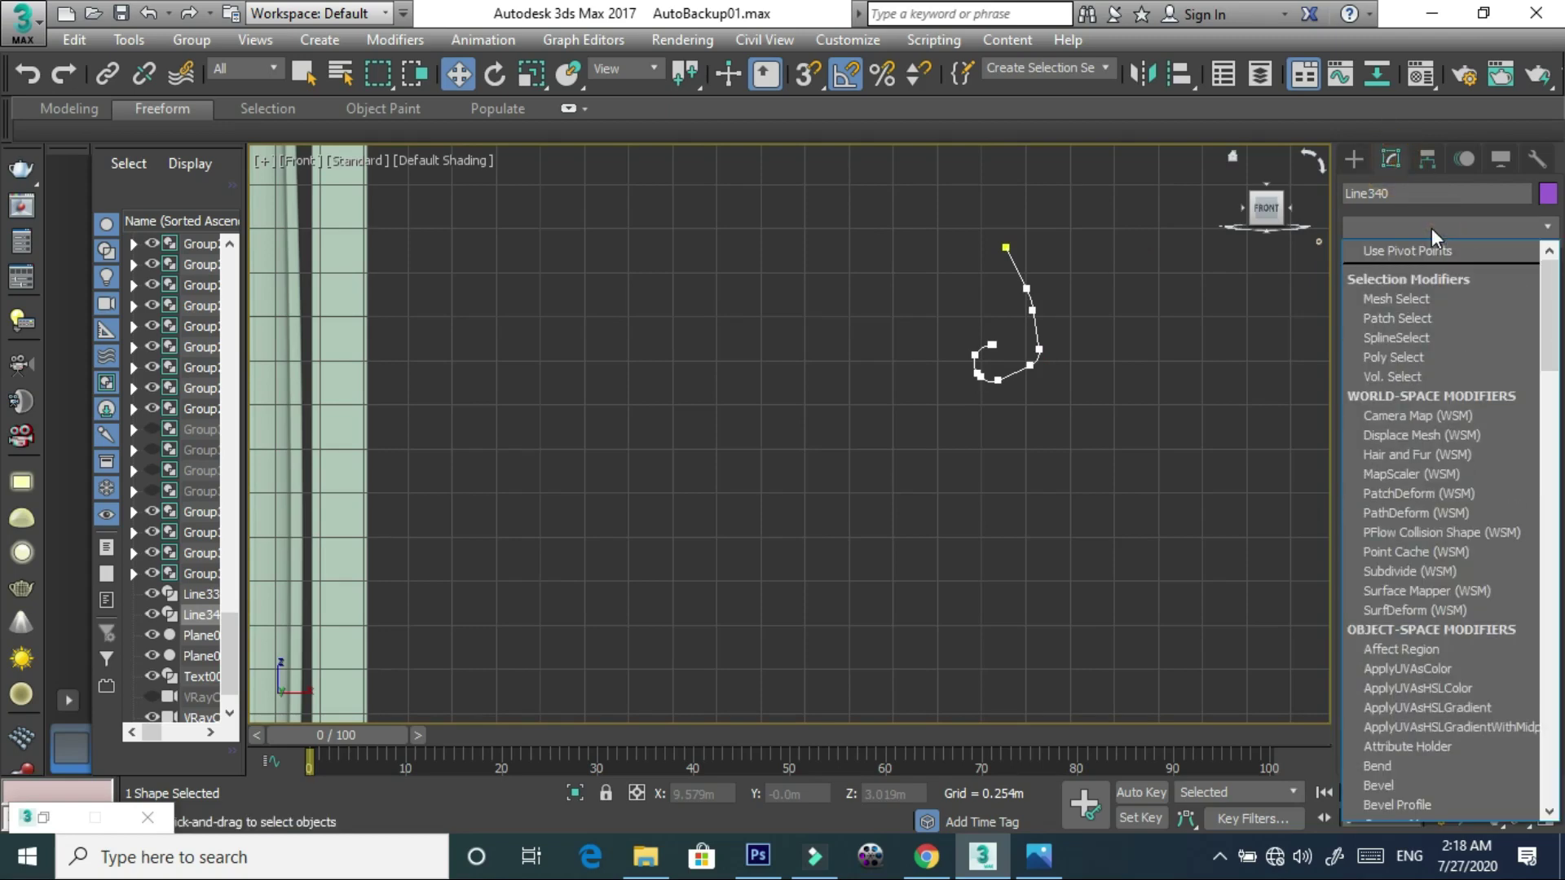
key(l)
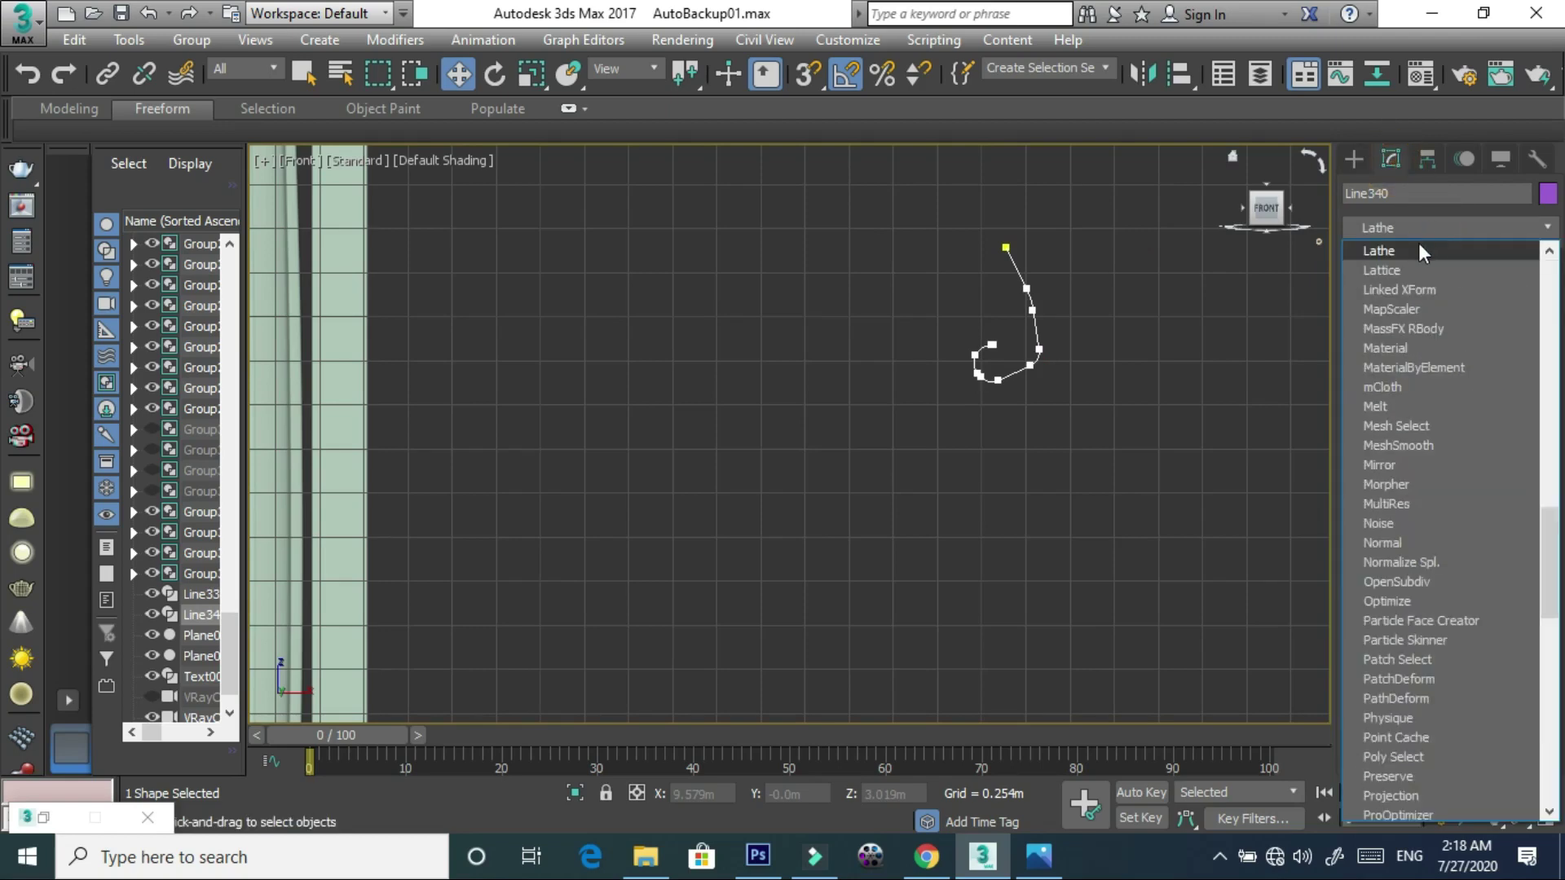
click(1422, 252)
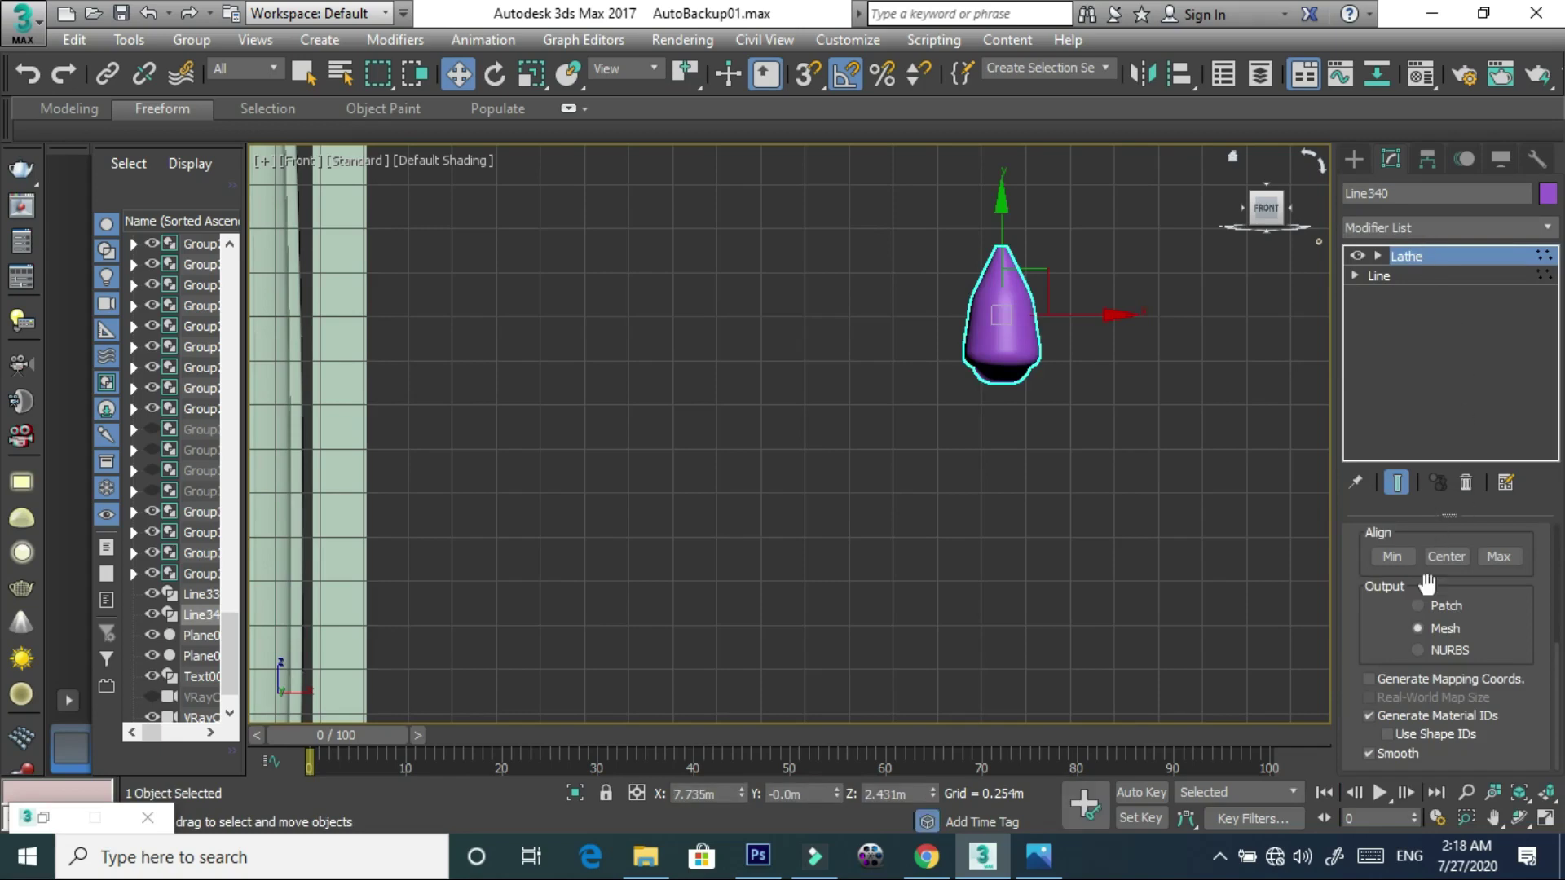
- Move the Lathe Axis sub-object along X to widen the purple balloon, then frame it in Perspective
click(1379, 256)
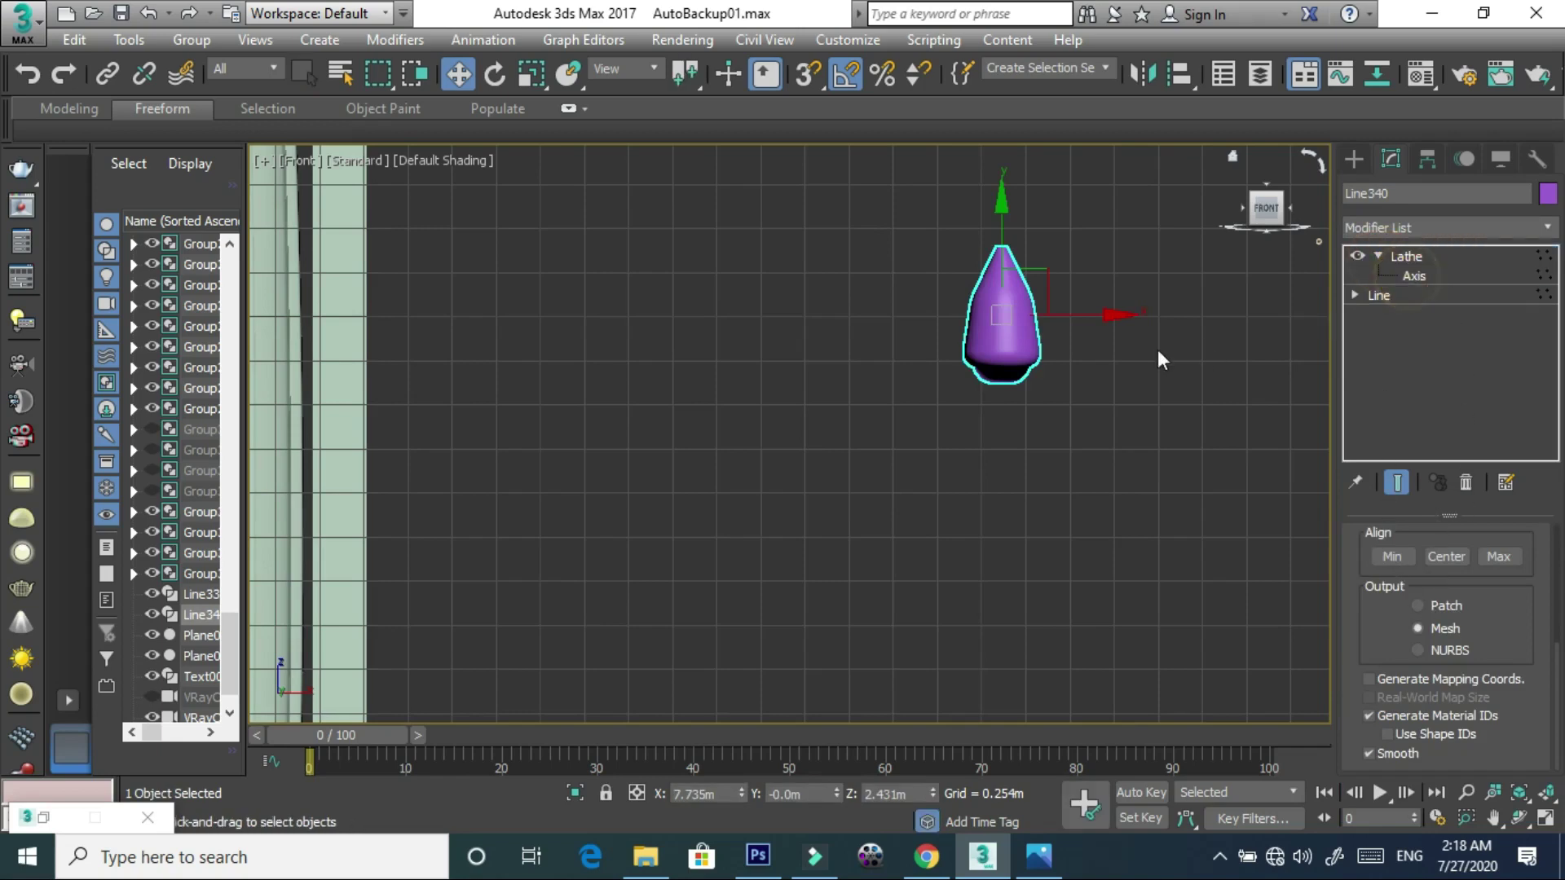
key(1)
drag(1060, 337, 1058, 335)
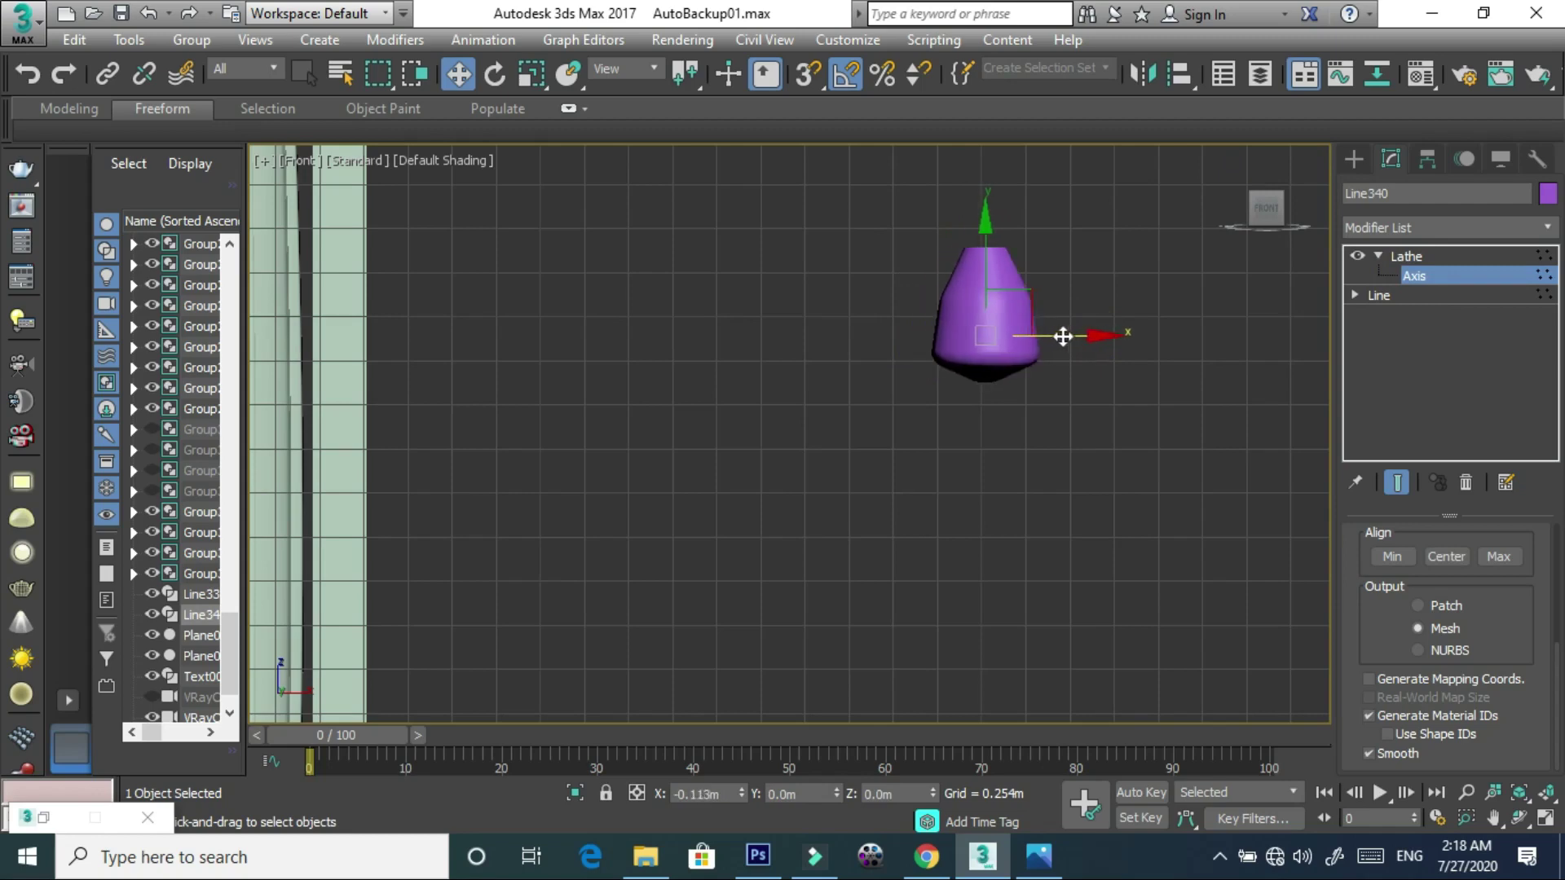
alt+middle_drag(1043, 356, 1037, 375)
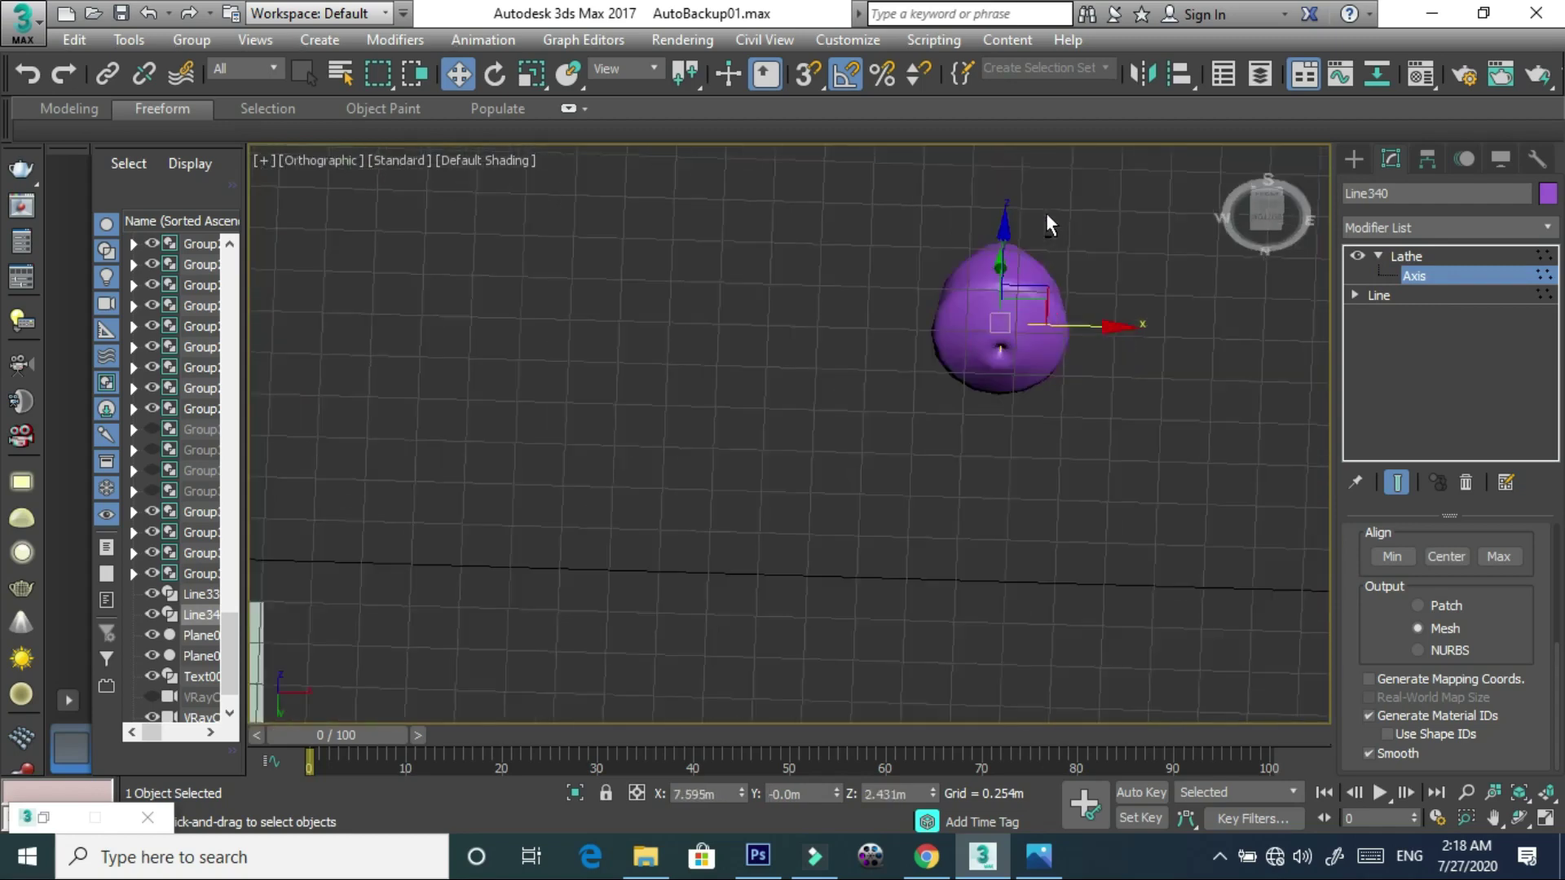
key(p)
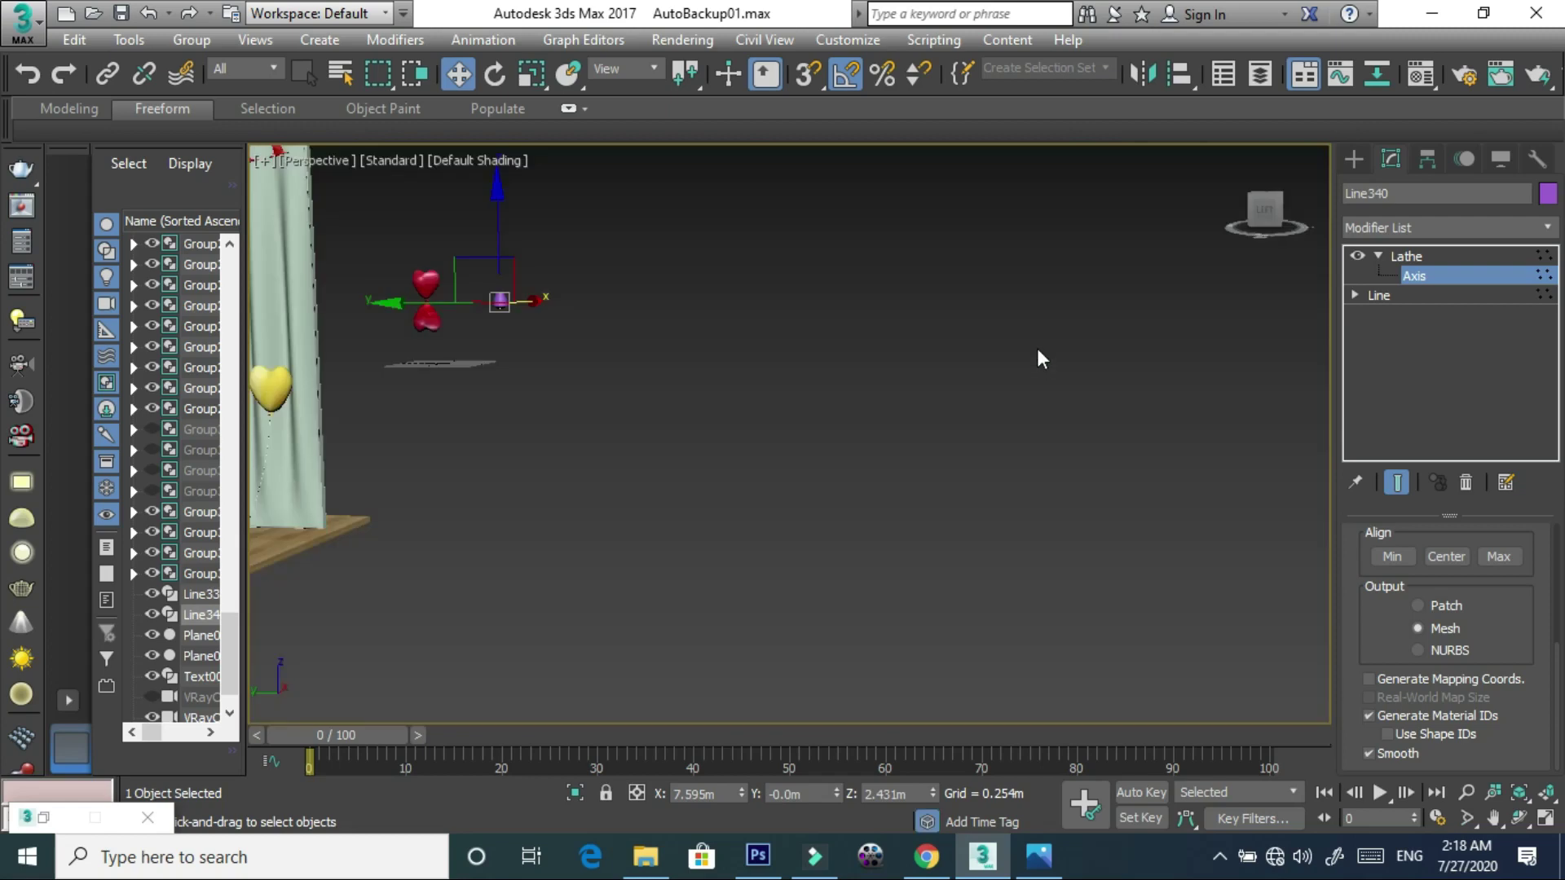
key(z)
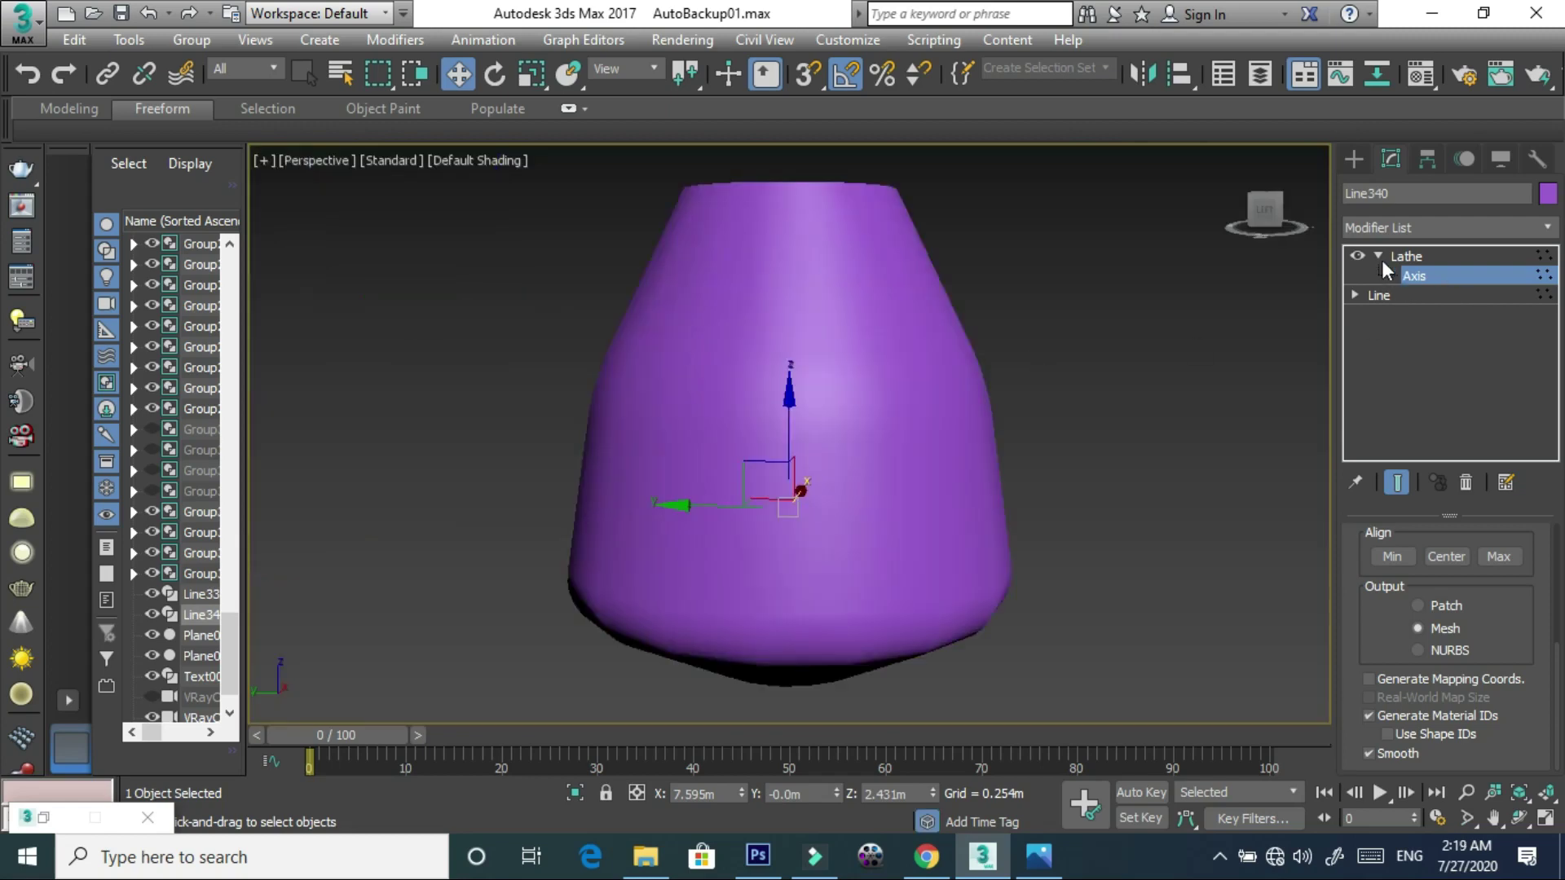
- Enter the Line's Vertex level and return to the front view
click(1355, 295)
click(1393, 315)
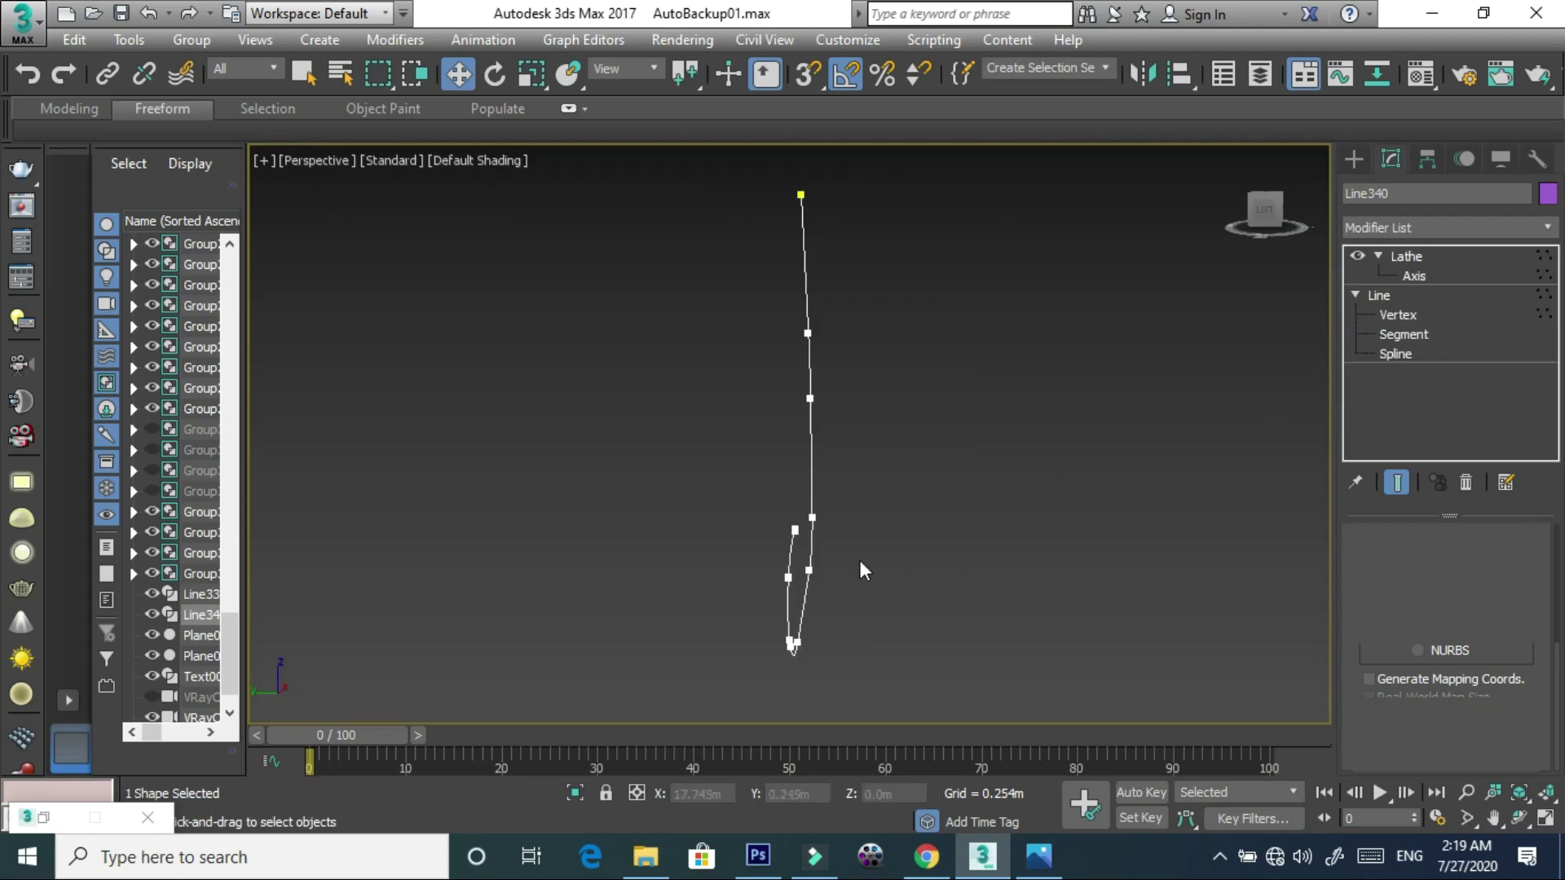
key(1)
key(f)
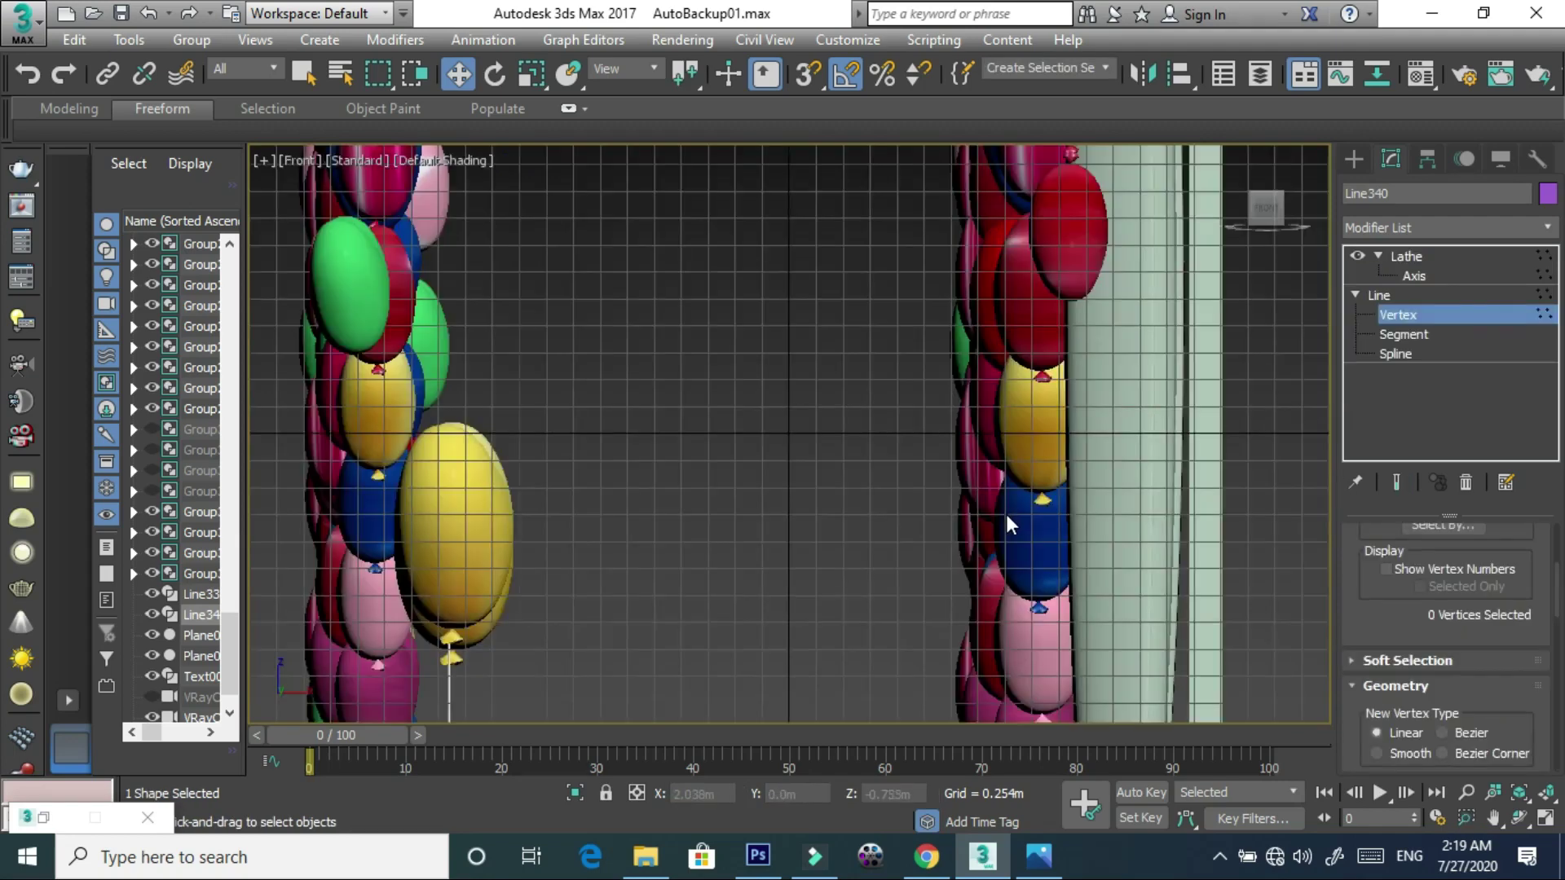
- Raise the knot curl vertices and move the top vertex onto the X 0 centre axis
middle_drag(919, 517, 922, 447)
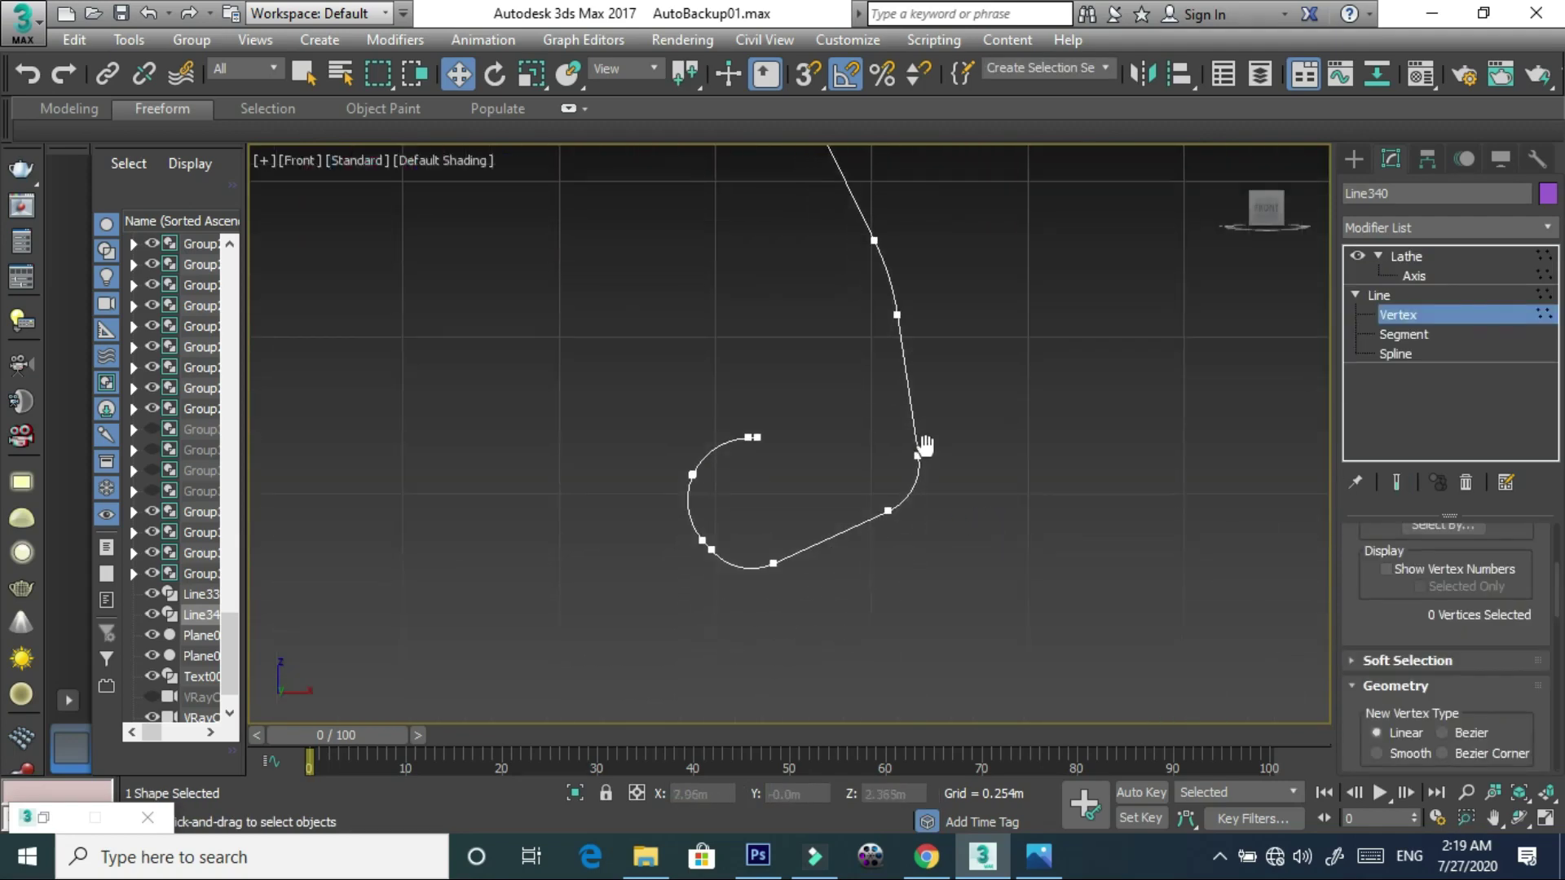
scroll(869, 397, down, 3)
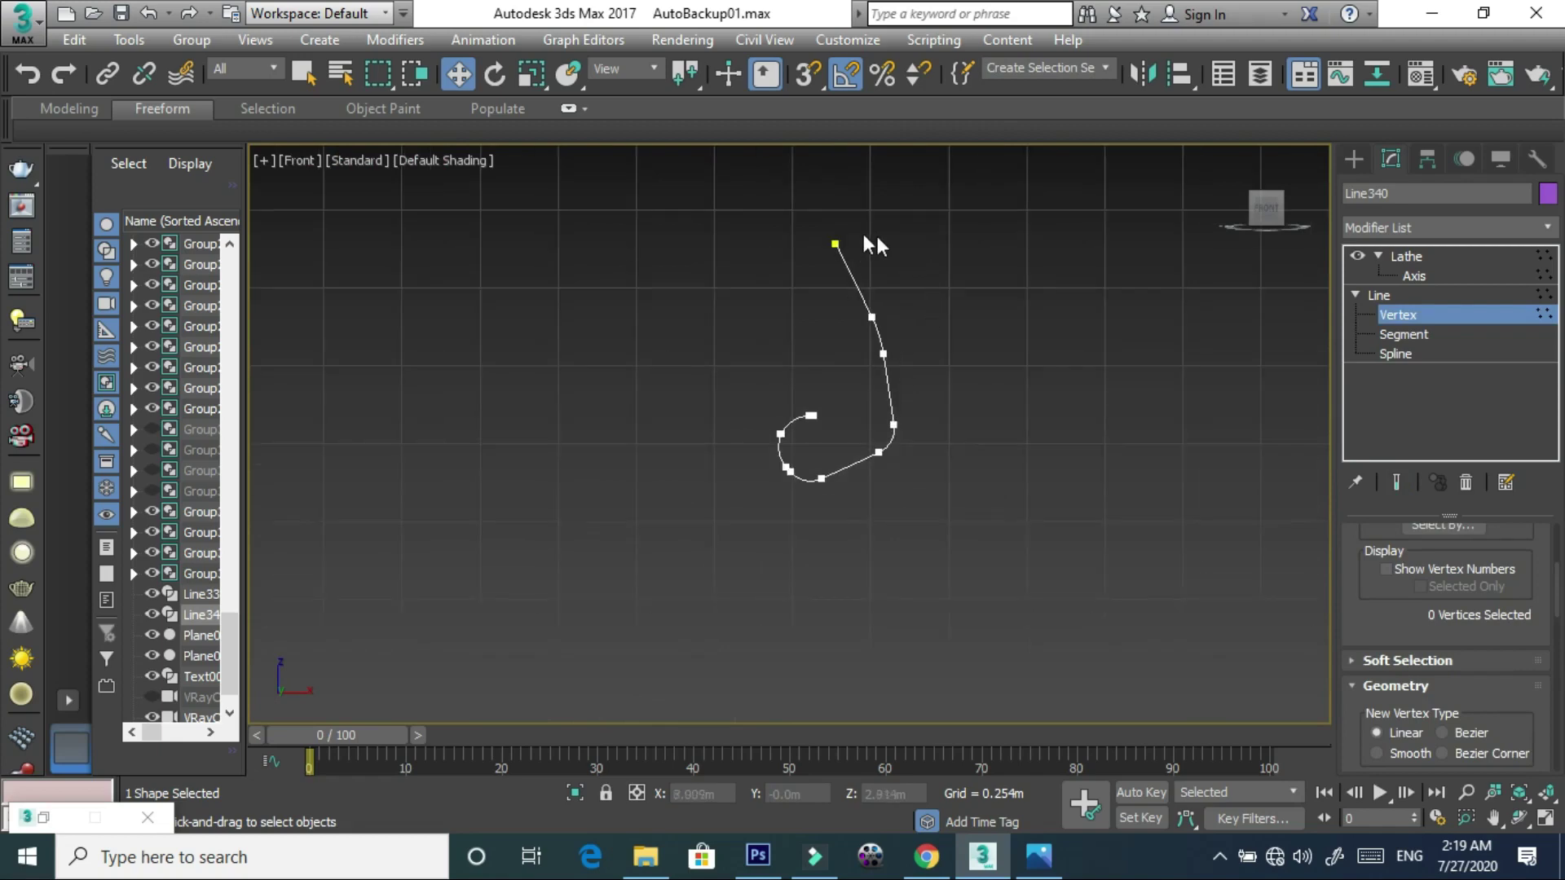
mouse_move(781, 379)
mouse_down()
mouse_move(833, 432)
mouse_move(751, 377)
mouse_up()
click(843, 437)
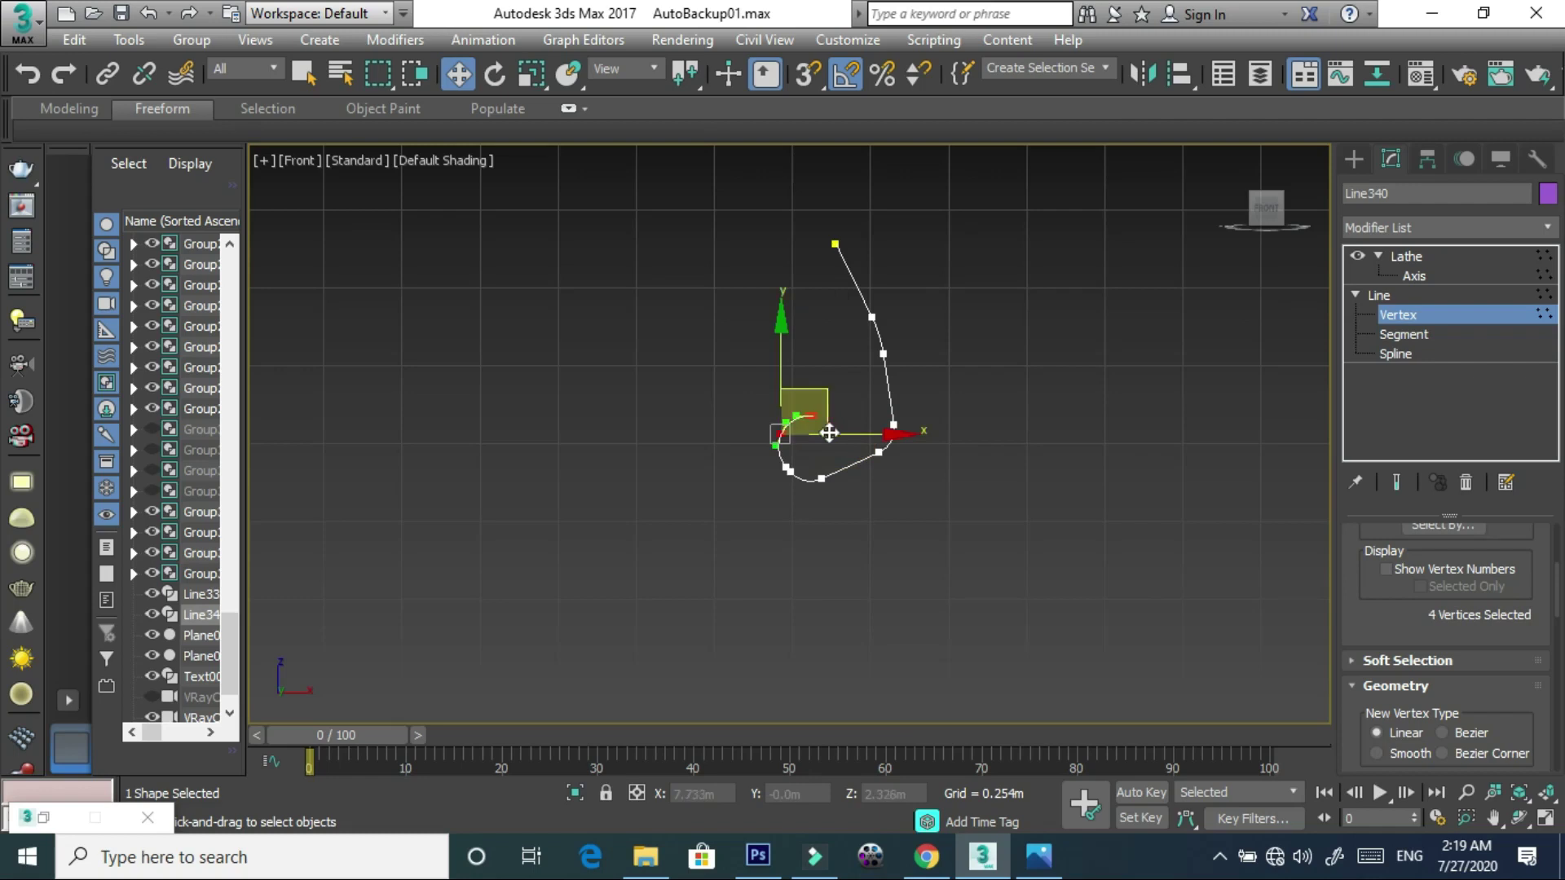
drag(828, 437, 809, 420)
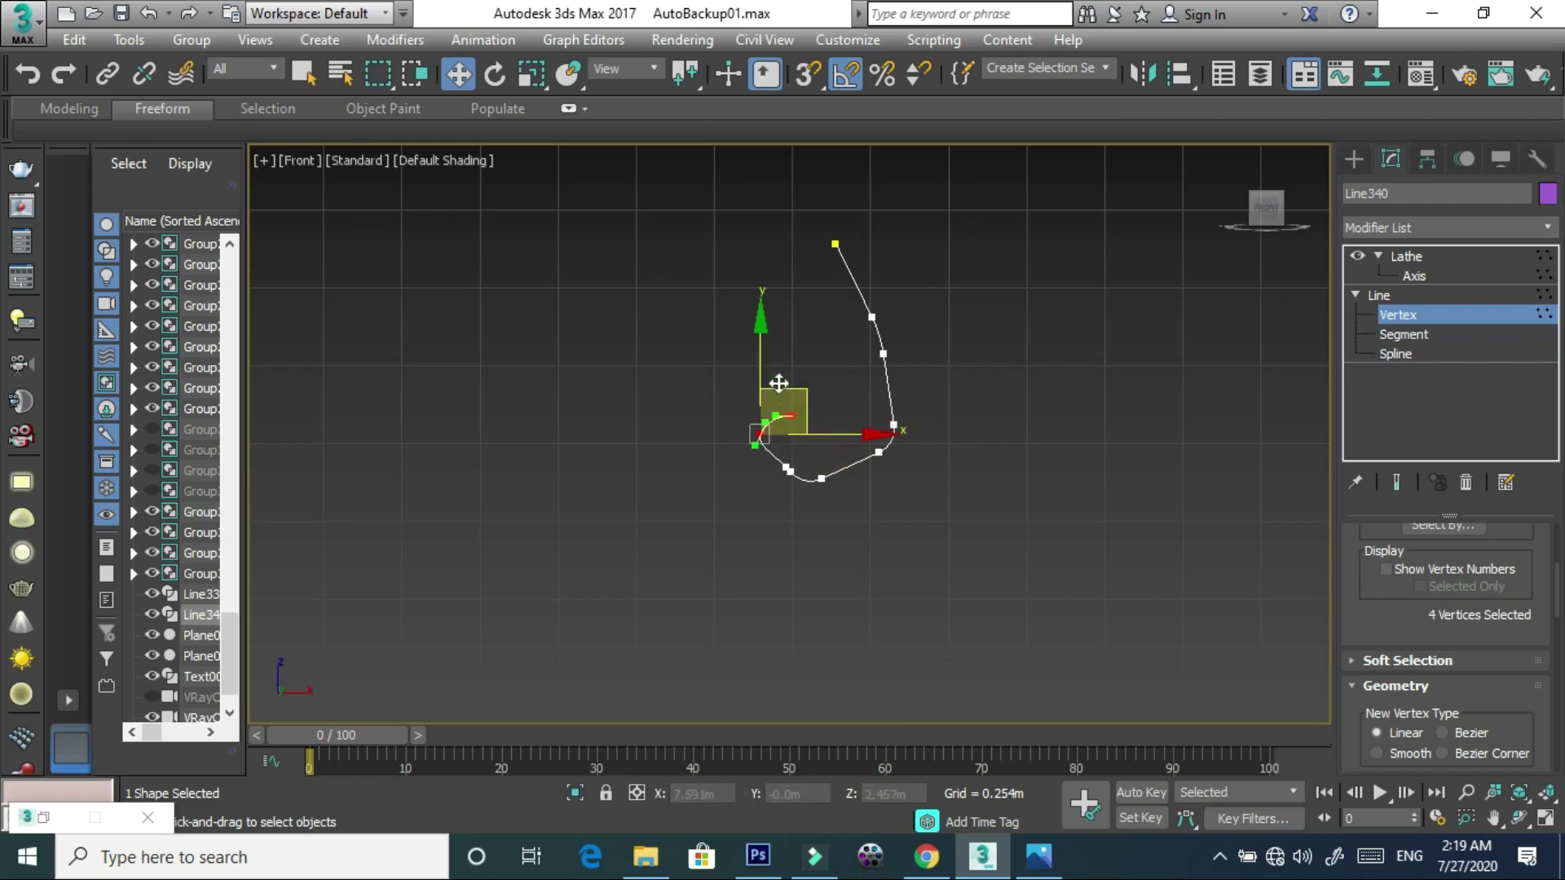
drag(756, 368, 759, 341)
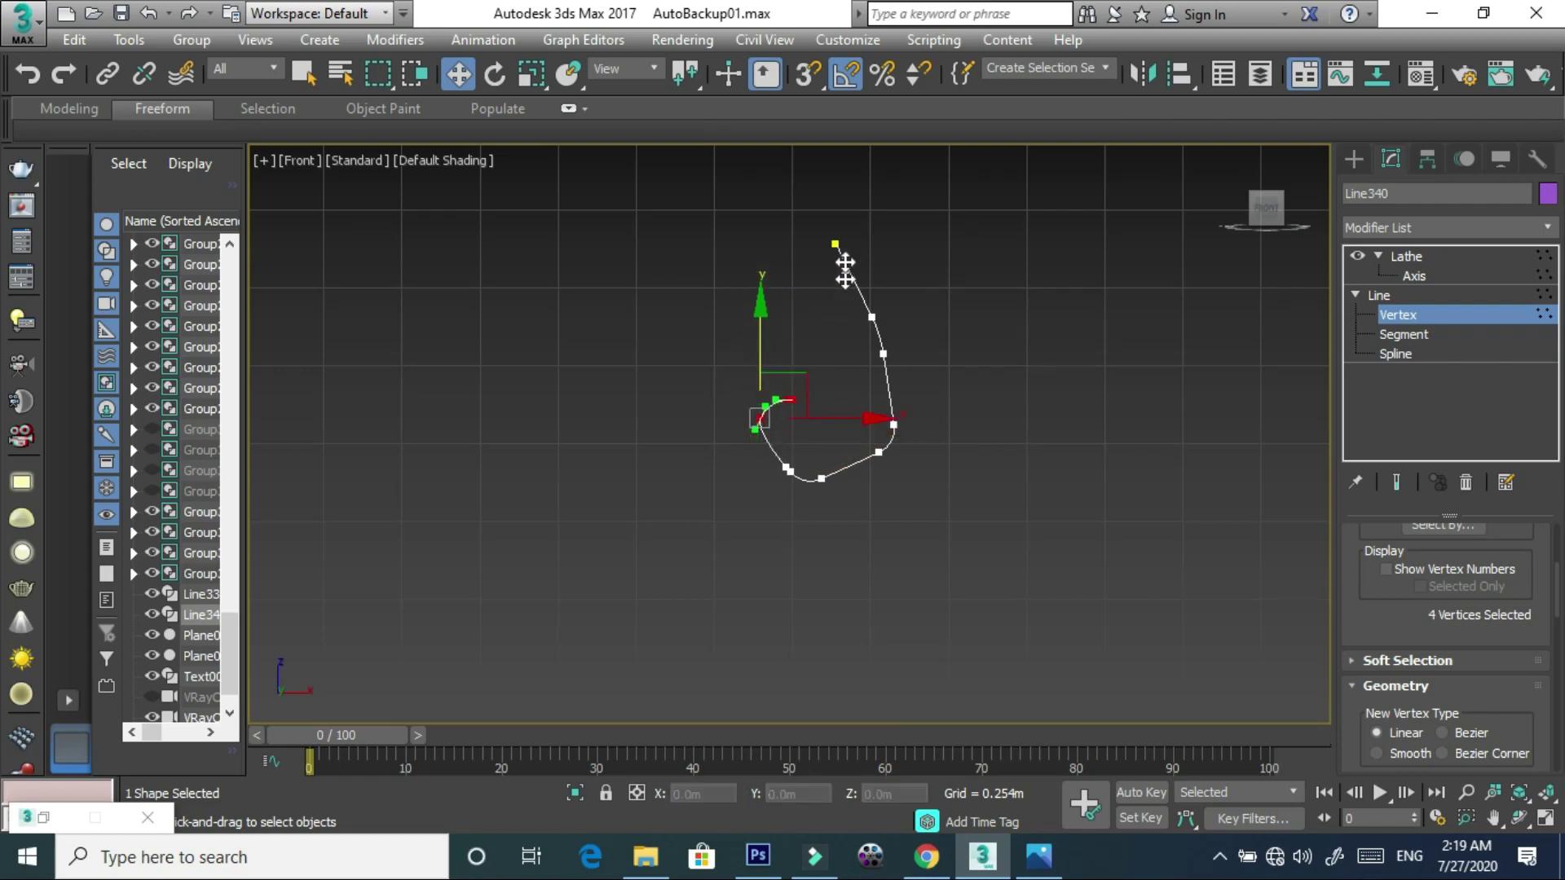
mouse_move(818, 228)
mouse_down()
mouse_move(850, 277)
mouse_move(894, 245)
mouse_up()
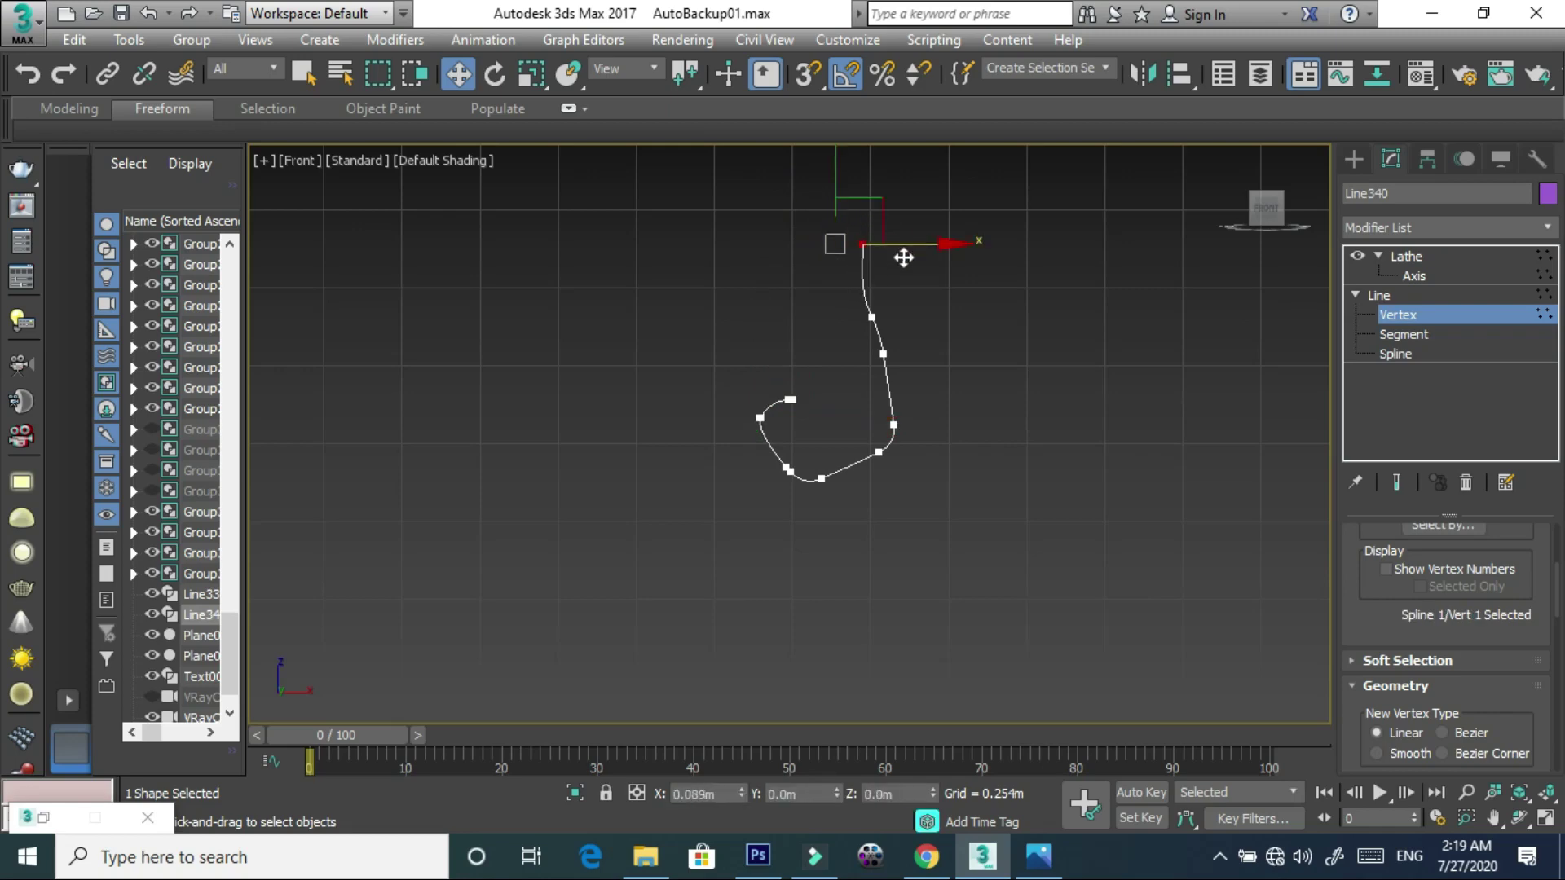
drag(882, 239, 847, 236)
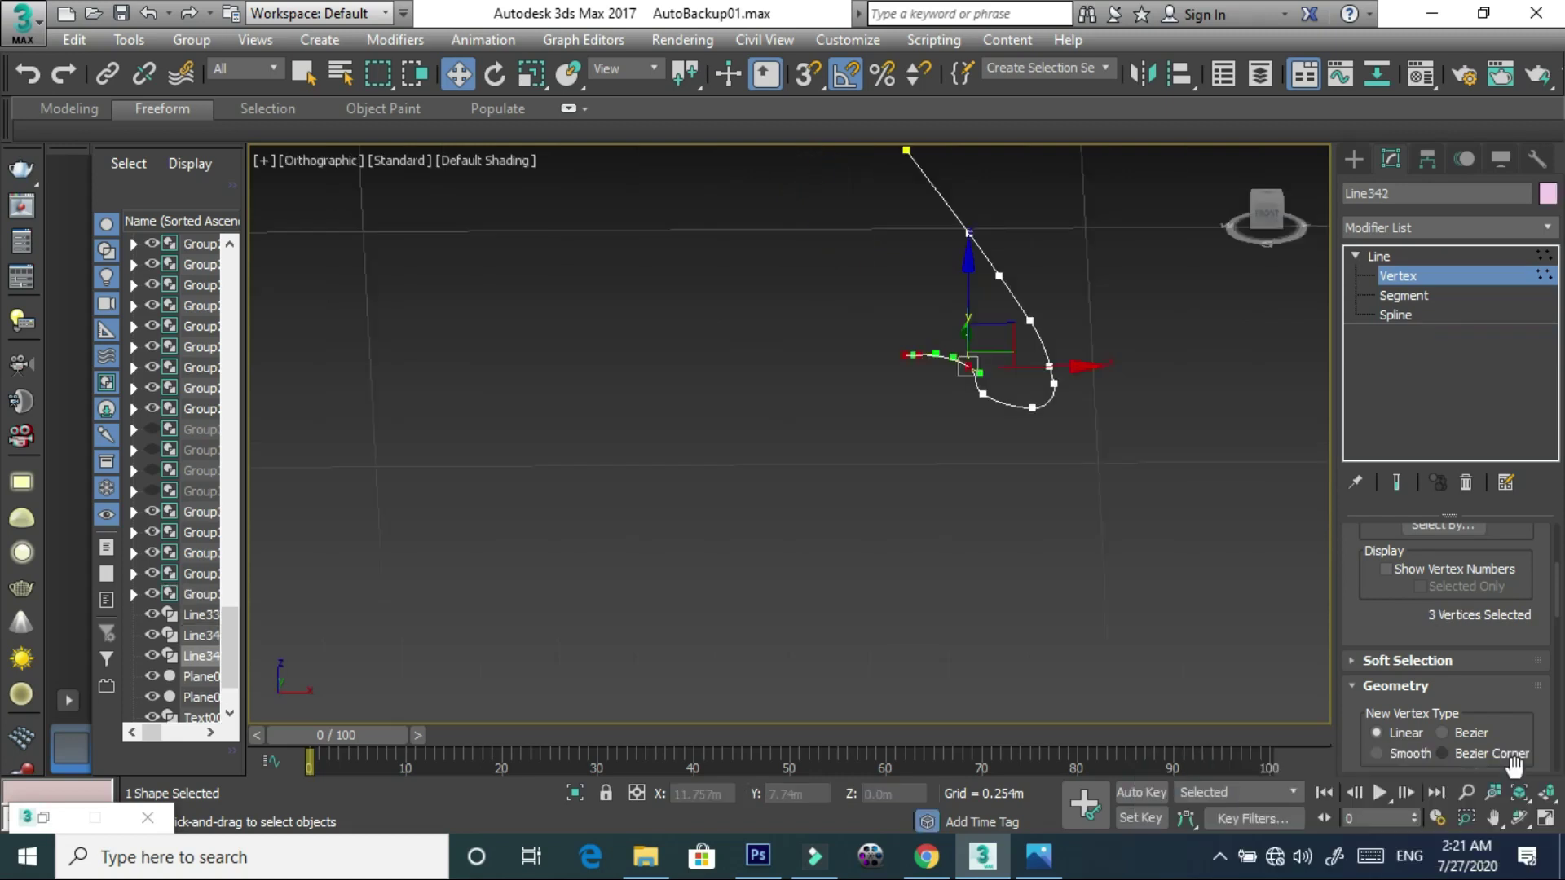
- Select the three knot vertices of Line342 at Vertex level and open the Modifier List
middle_drag(1039, 410, 986, 481)
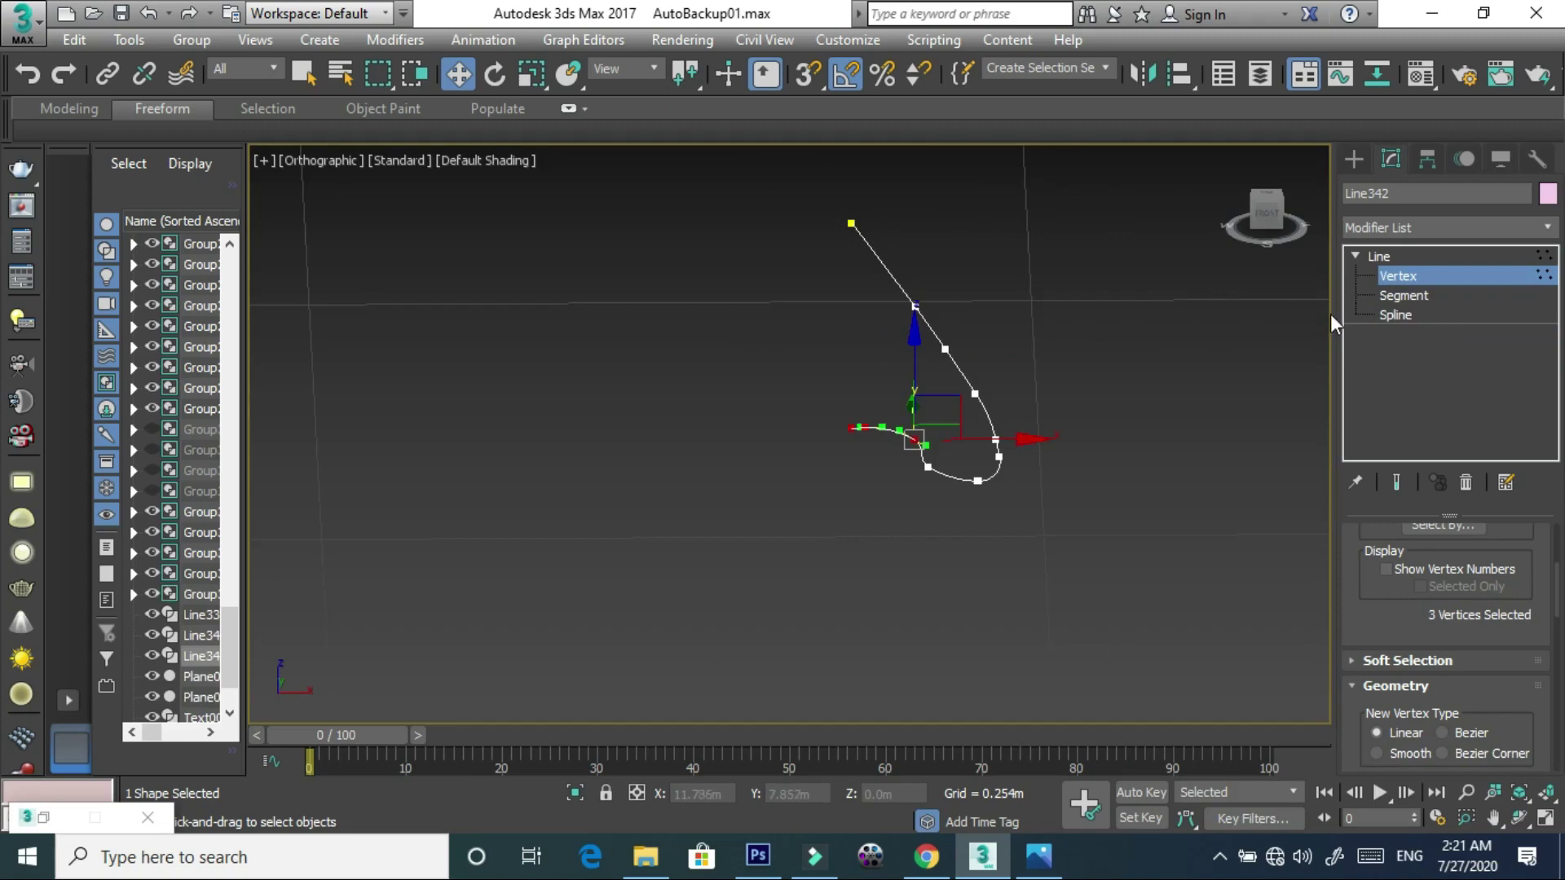
click(1354, 157)
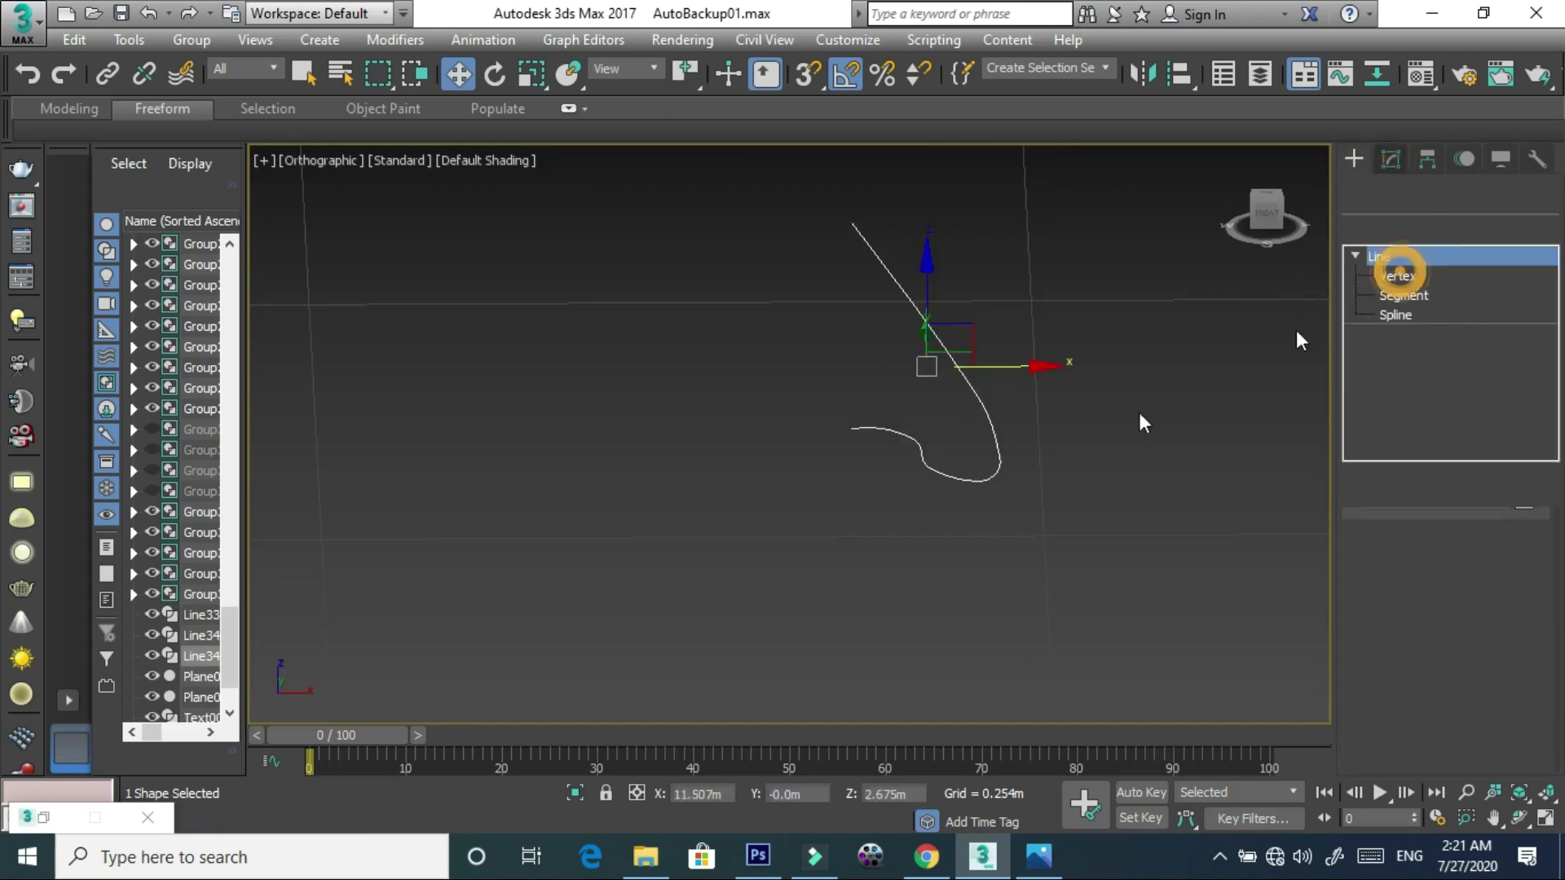
key(1)
mouse_move(934, 452)
mouse_down()
mouse_move(851, 411)
mouse_move(860, 352)
mouse_up()
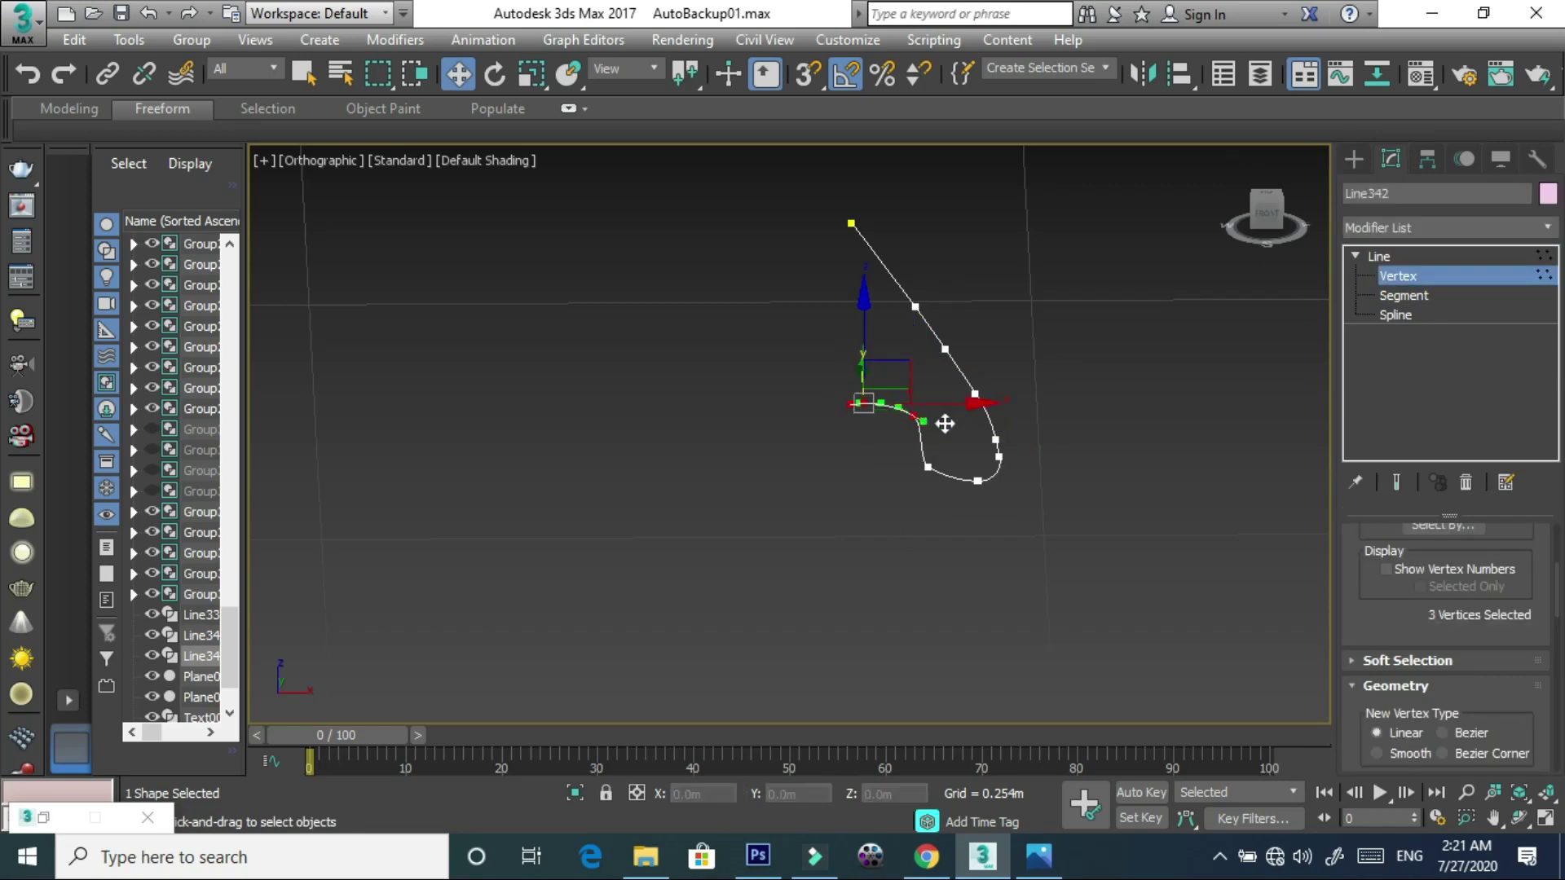
click(1402, 221)
- Lathe the second profile and shift its Axis along X to widen the pink vase
key(l)
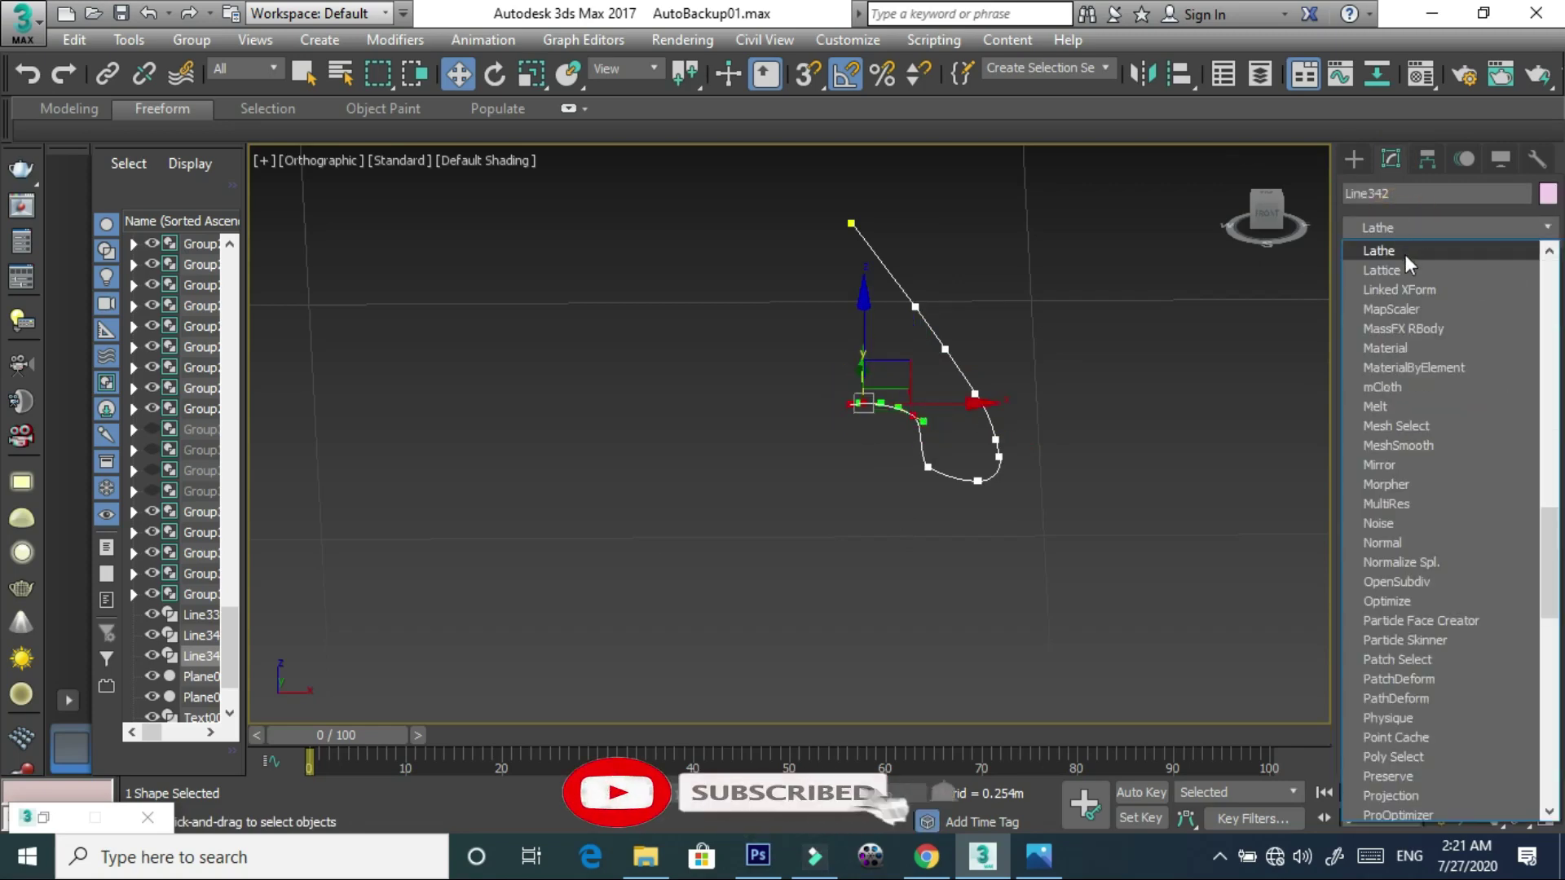
click(1405, 254)
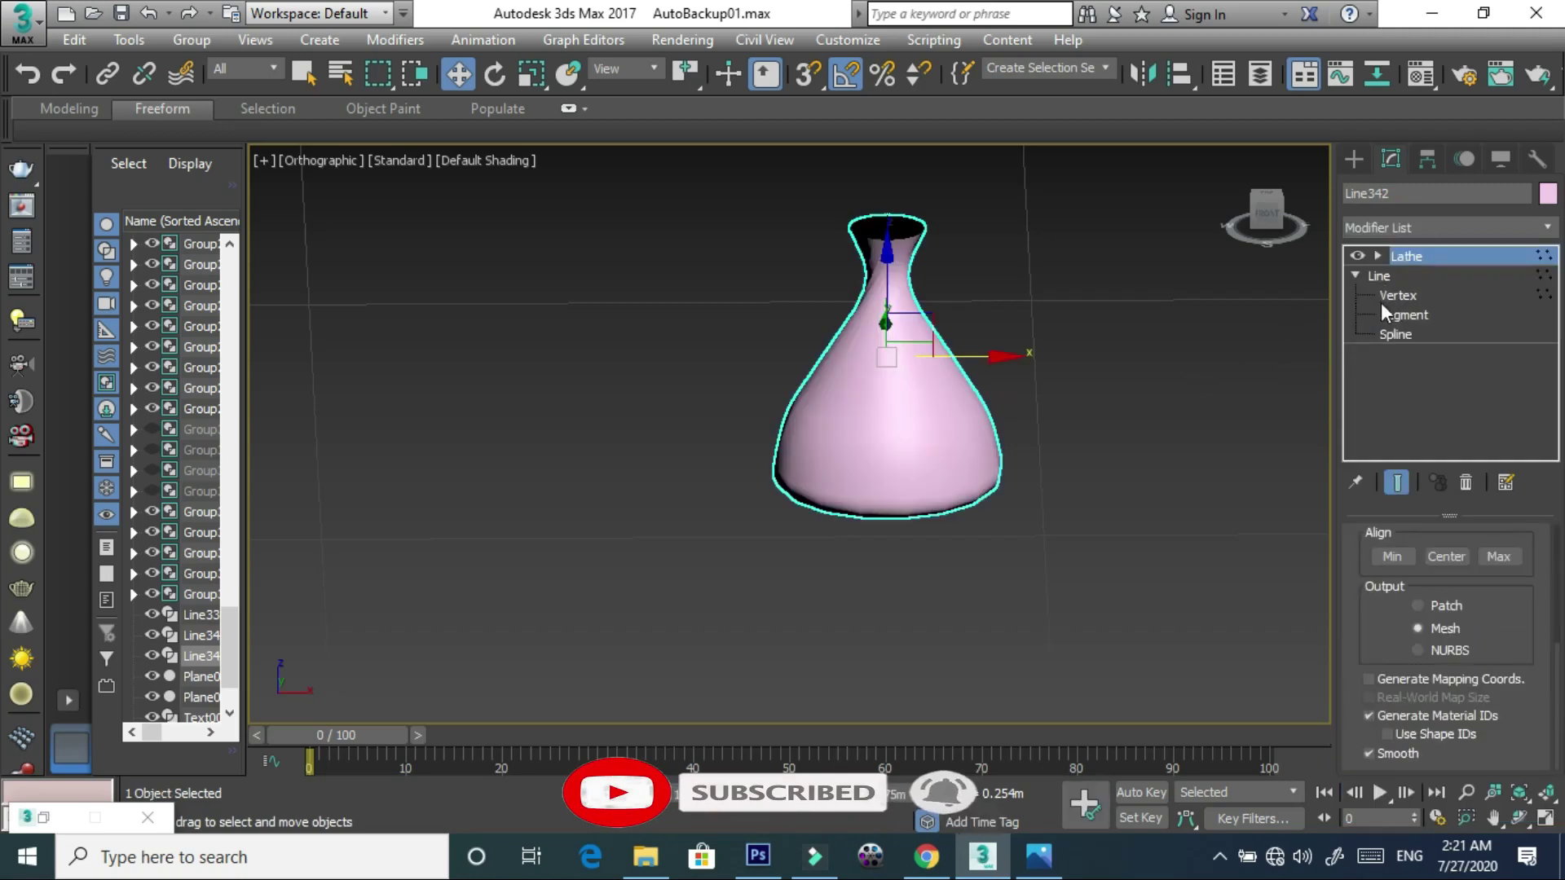
alt+middle_drag(1015, 405, 1020, 355)
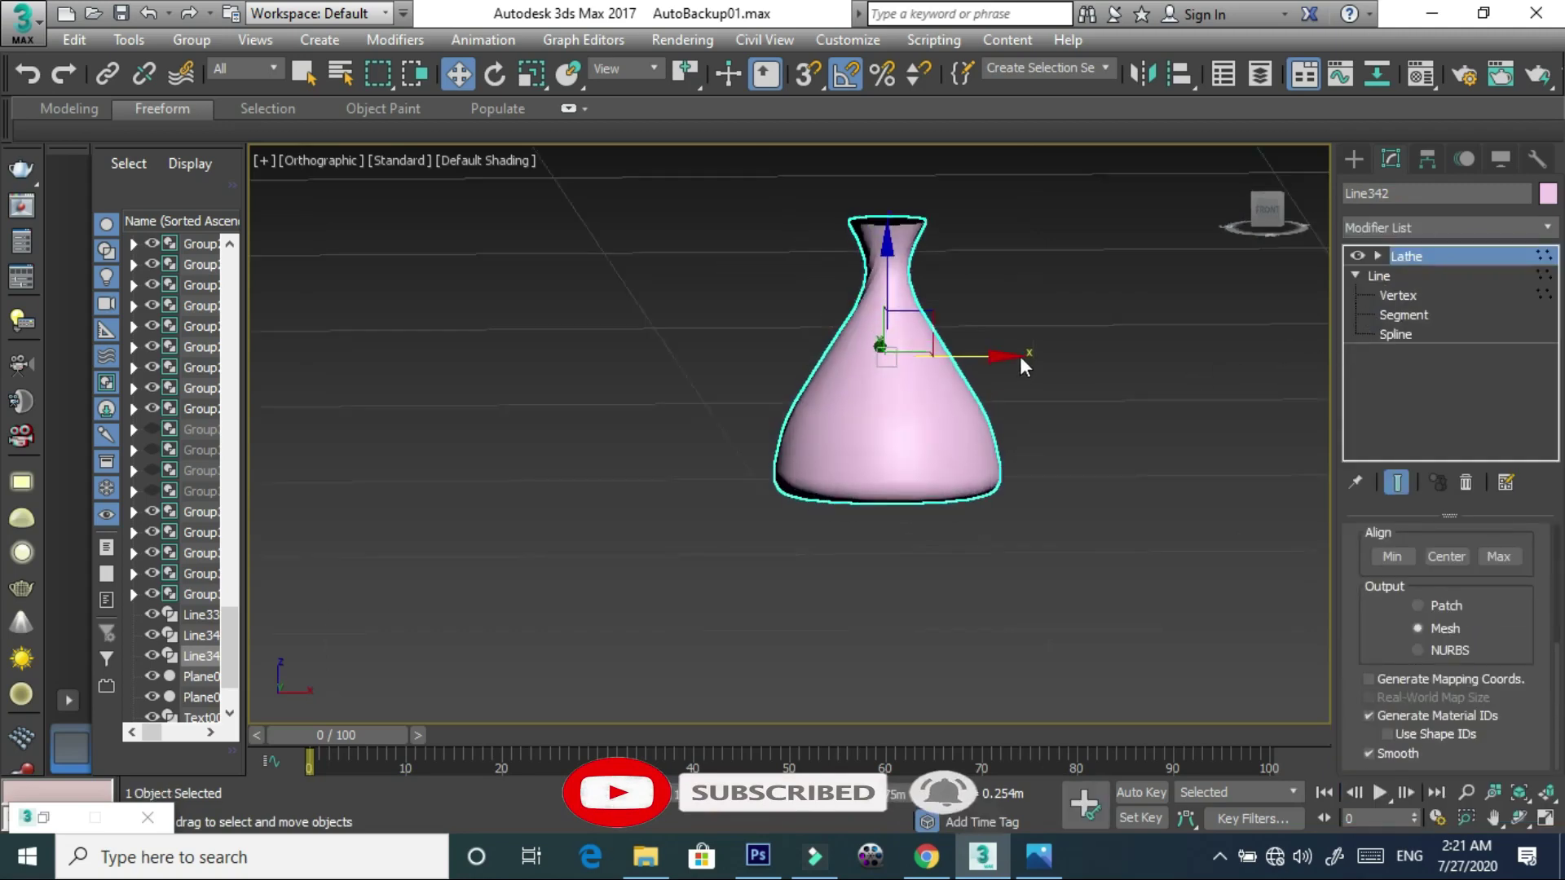
click(1379, 255)
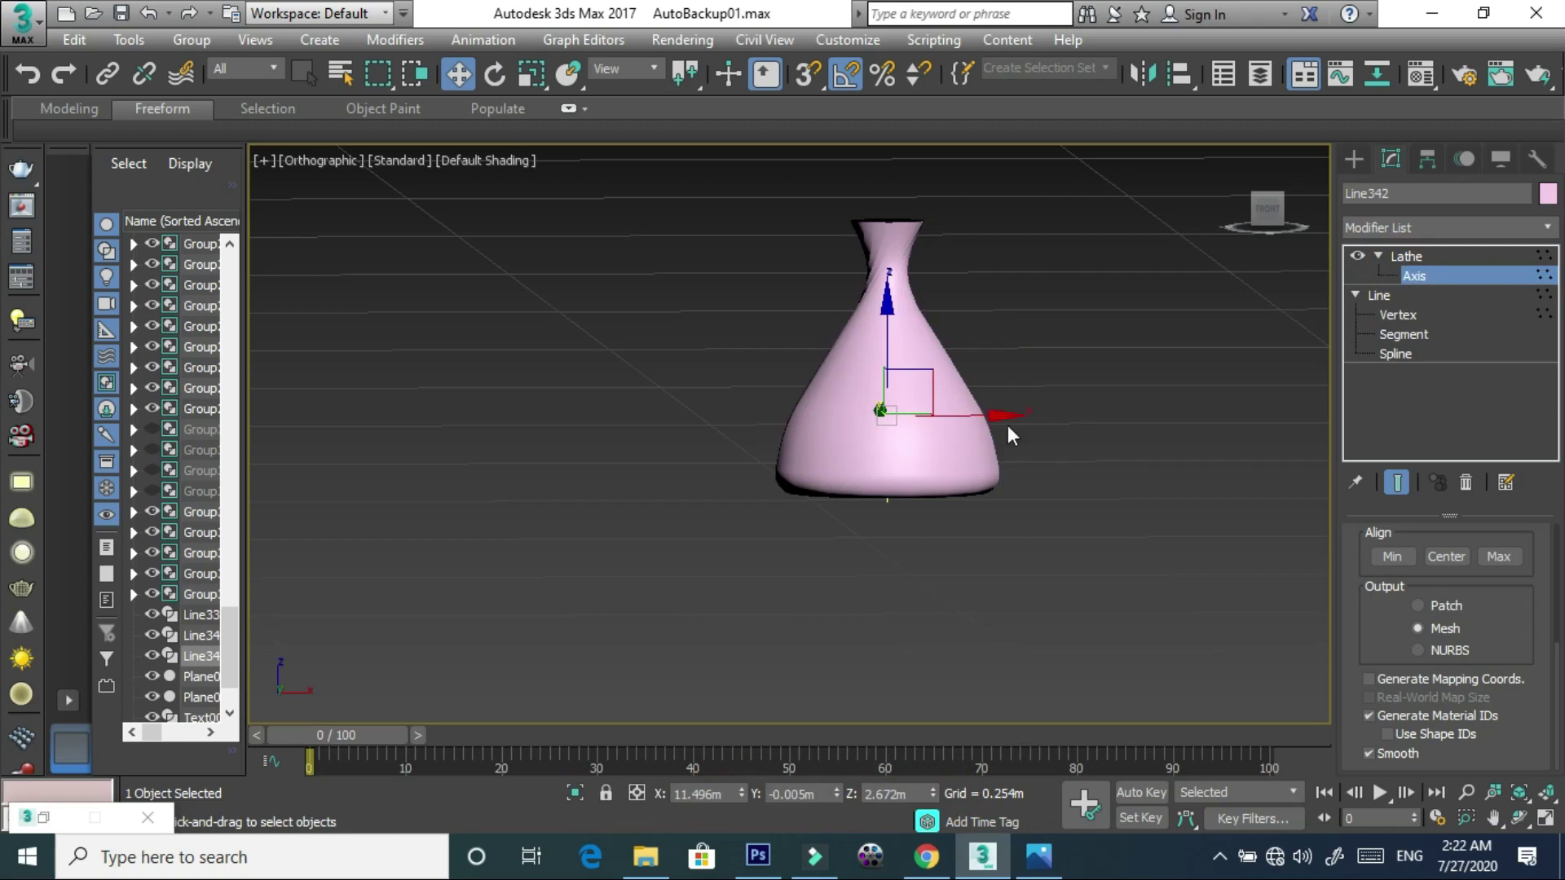
drag(988, 417, 968, 416)
mouse_move(911, 451)
alt+middle_down()
mouse_move(915, 311)
mouse_move(917, 383)
alt+middle_up()
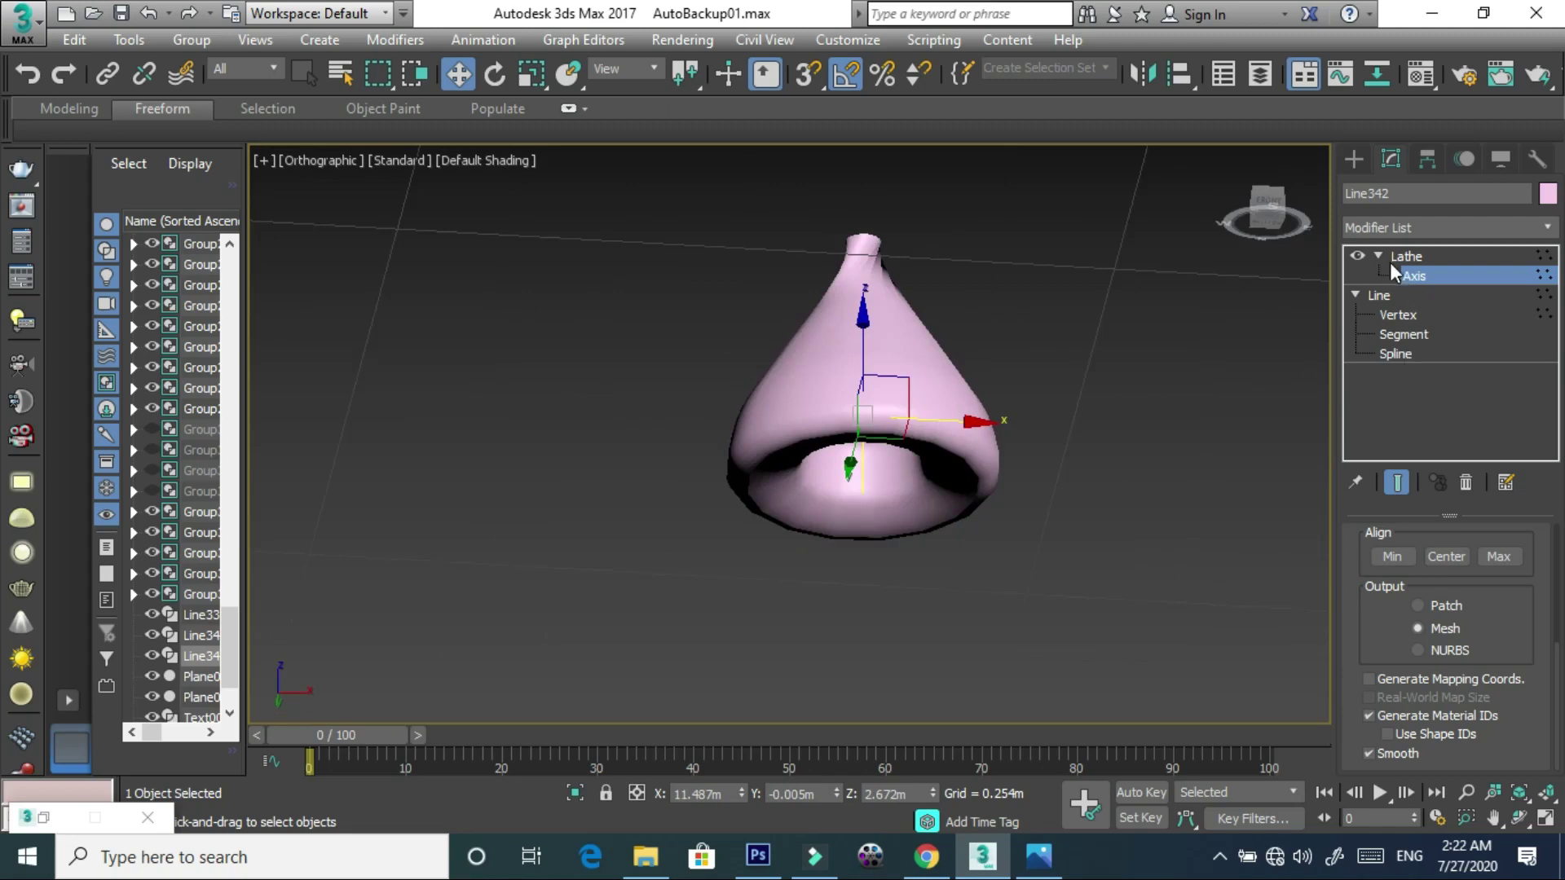
- Raise selected Line vertices to narrow the neck, then return to the lathed vase
click(1386, 317)
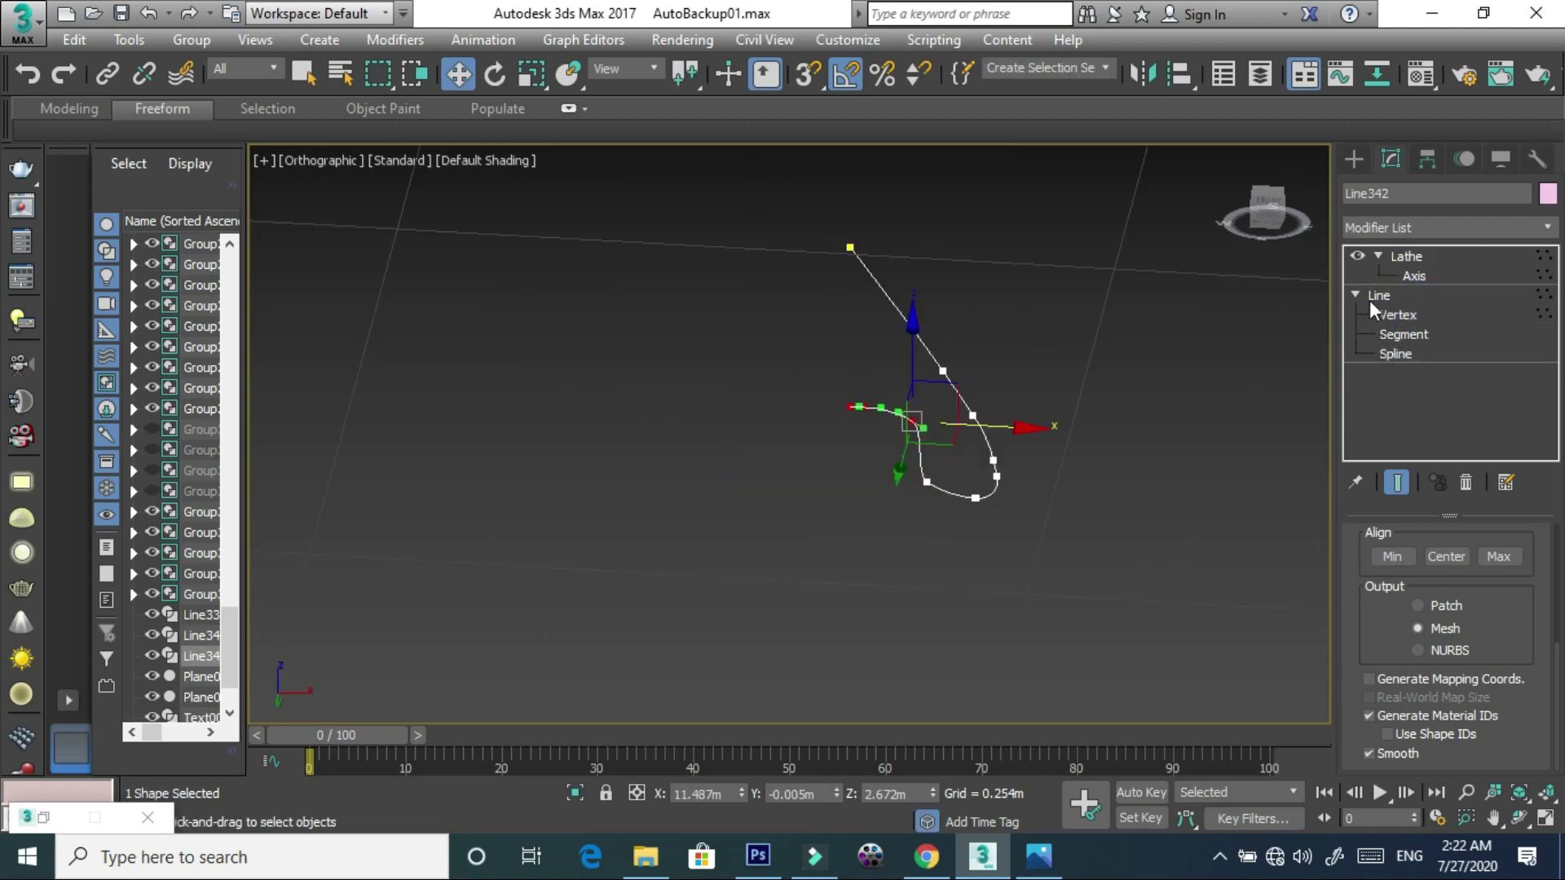
drag(921, 468, 907, 421)
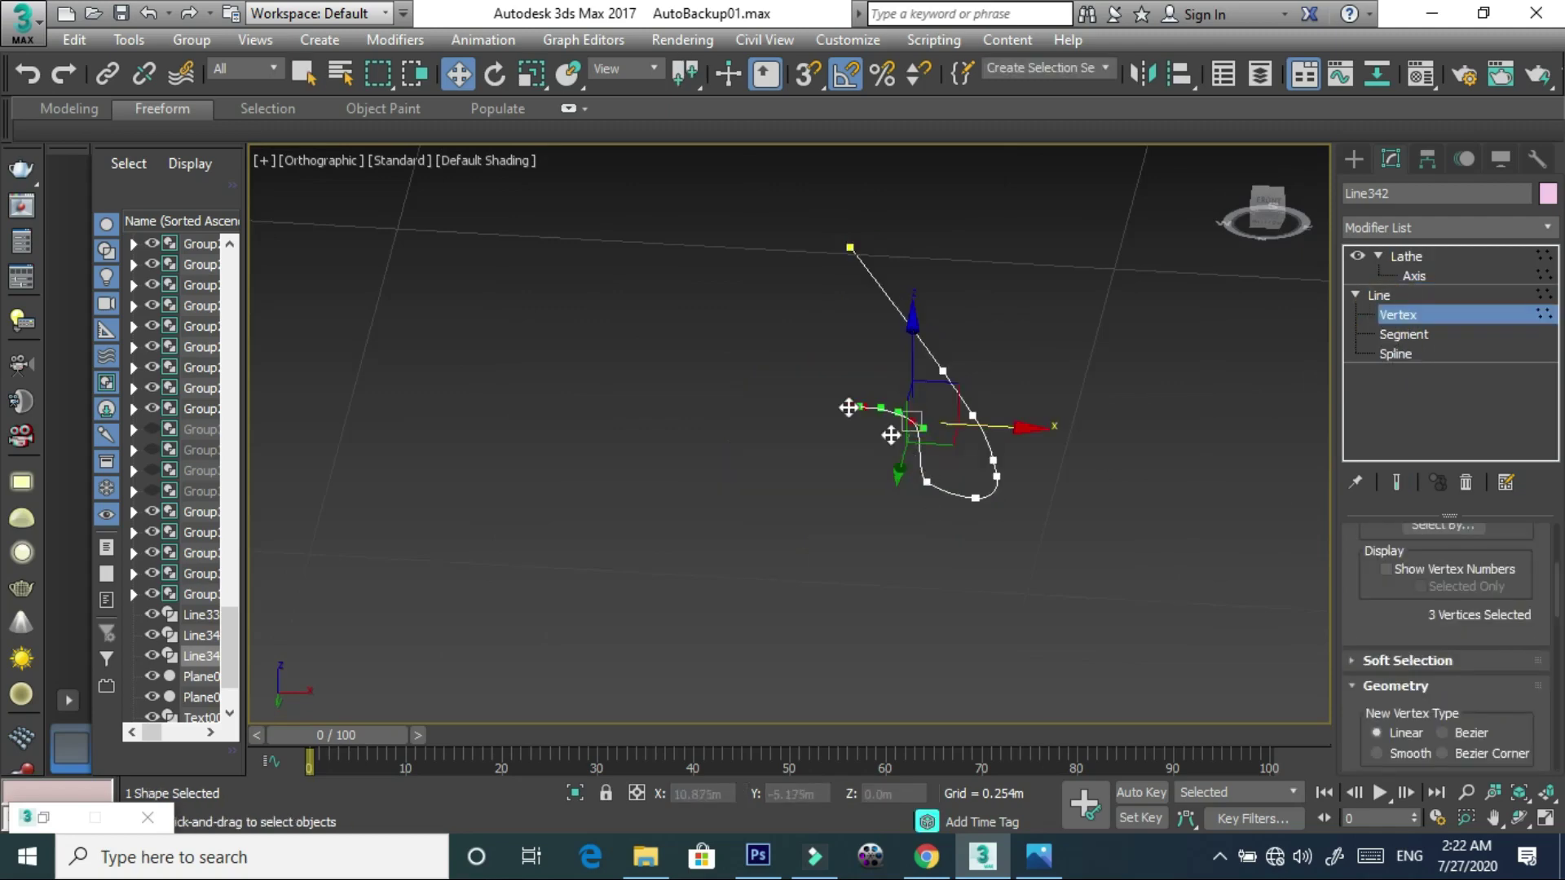
drag(916, 399, 916, 381)
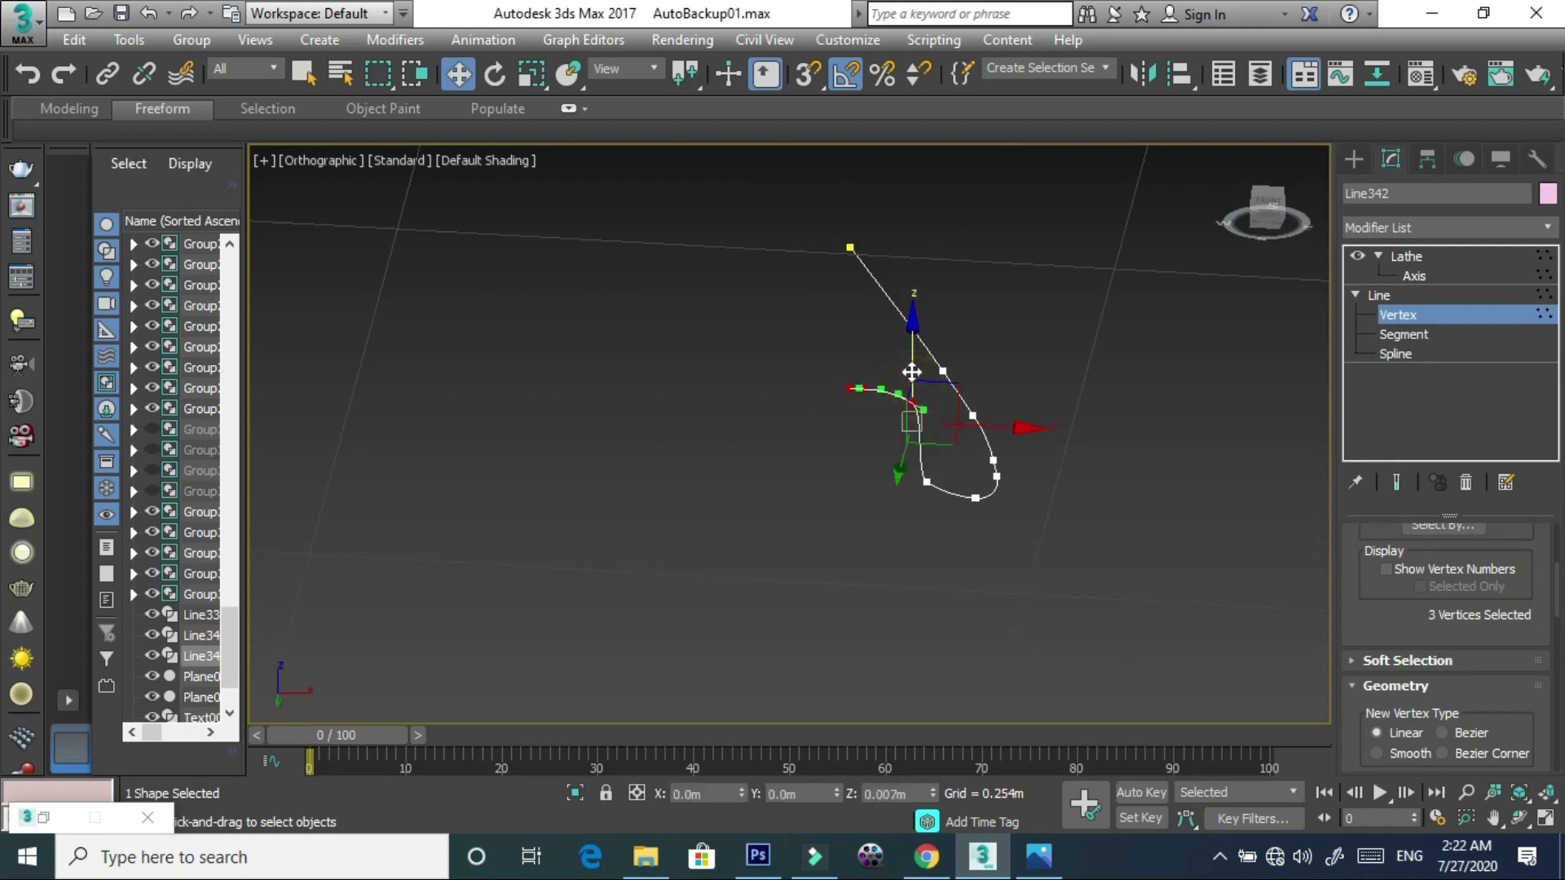
drag(931, 476, 929, 444)
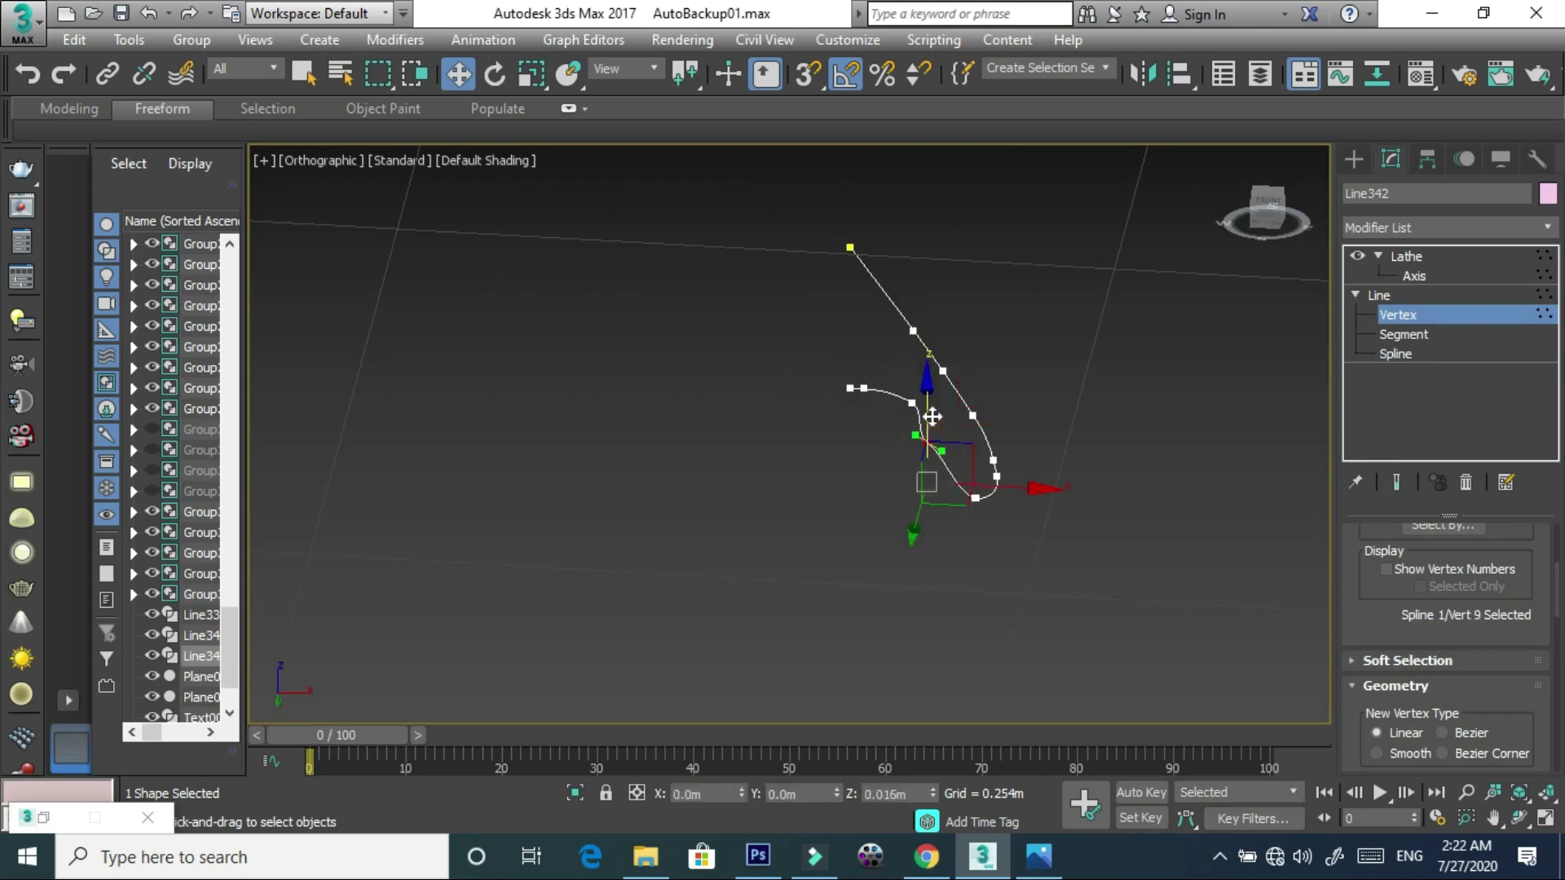
click(1406, 256)
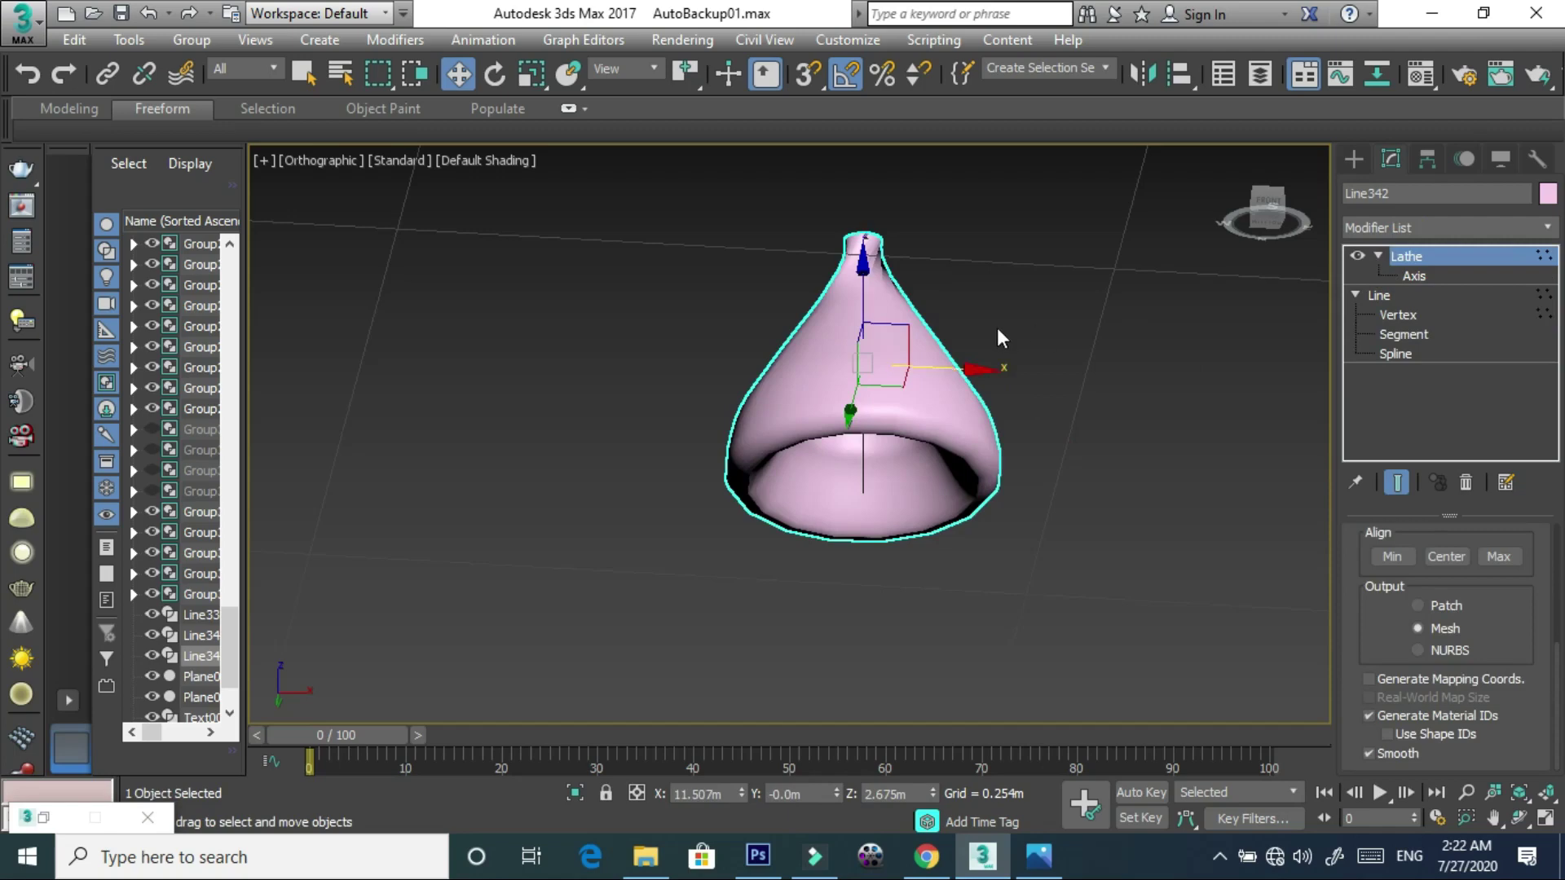
alt+middle_drag(991, 334, 989, 453)
click(901, 408)
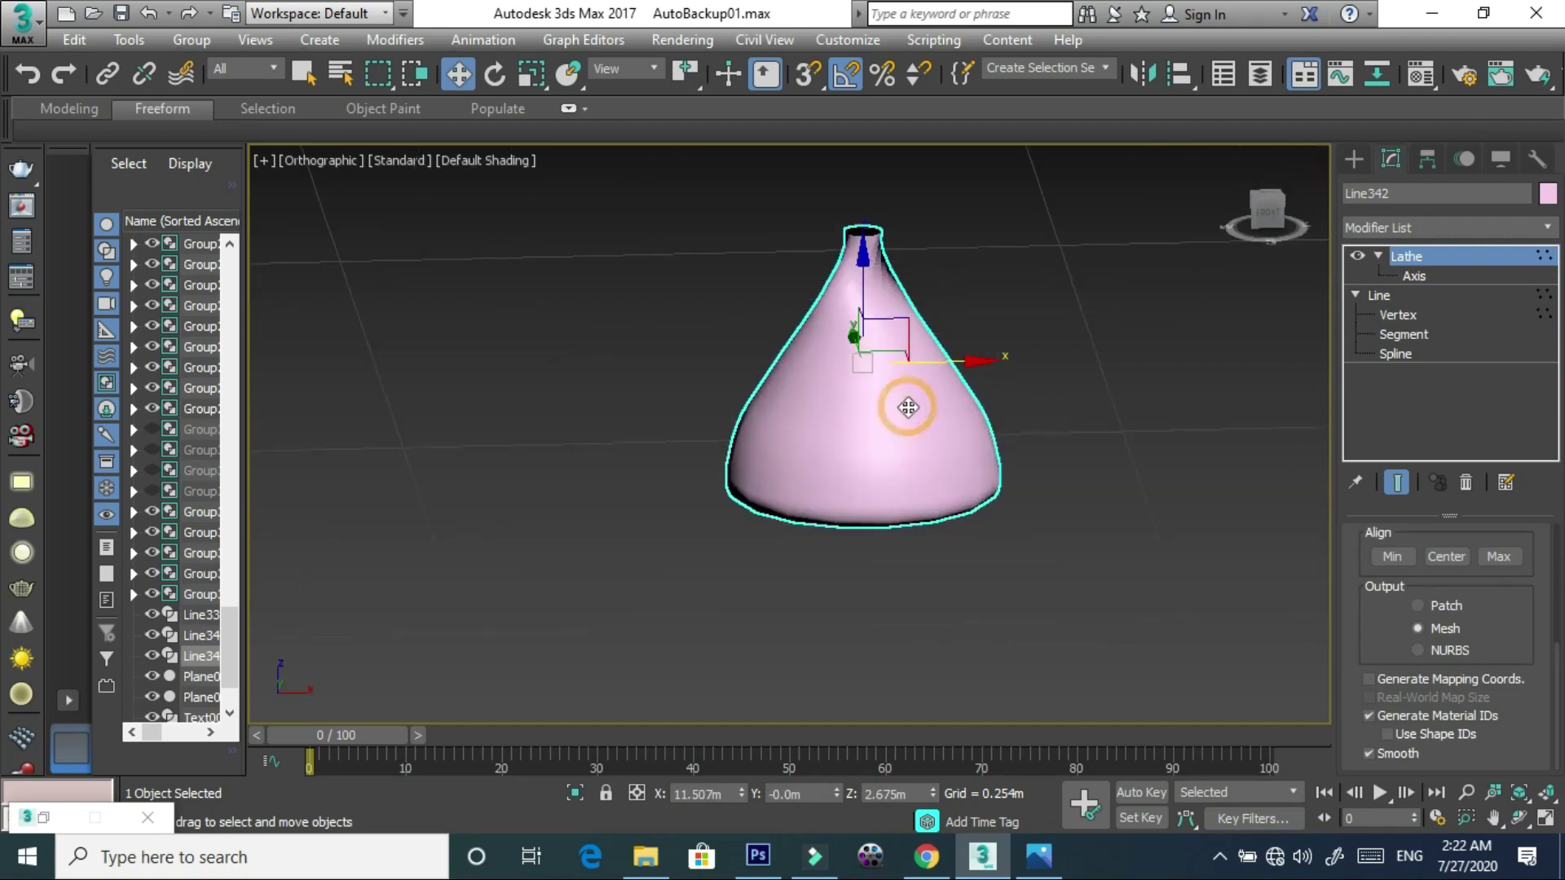
- Add an FFD 3x3x3 modifier to the pink vase
click(1357, 157)
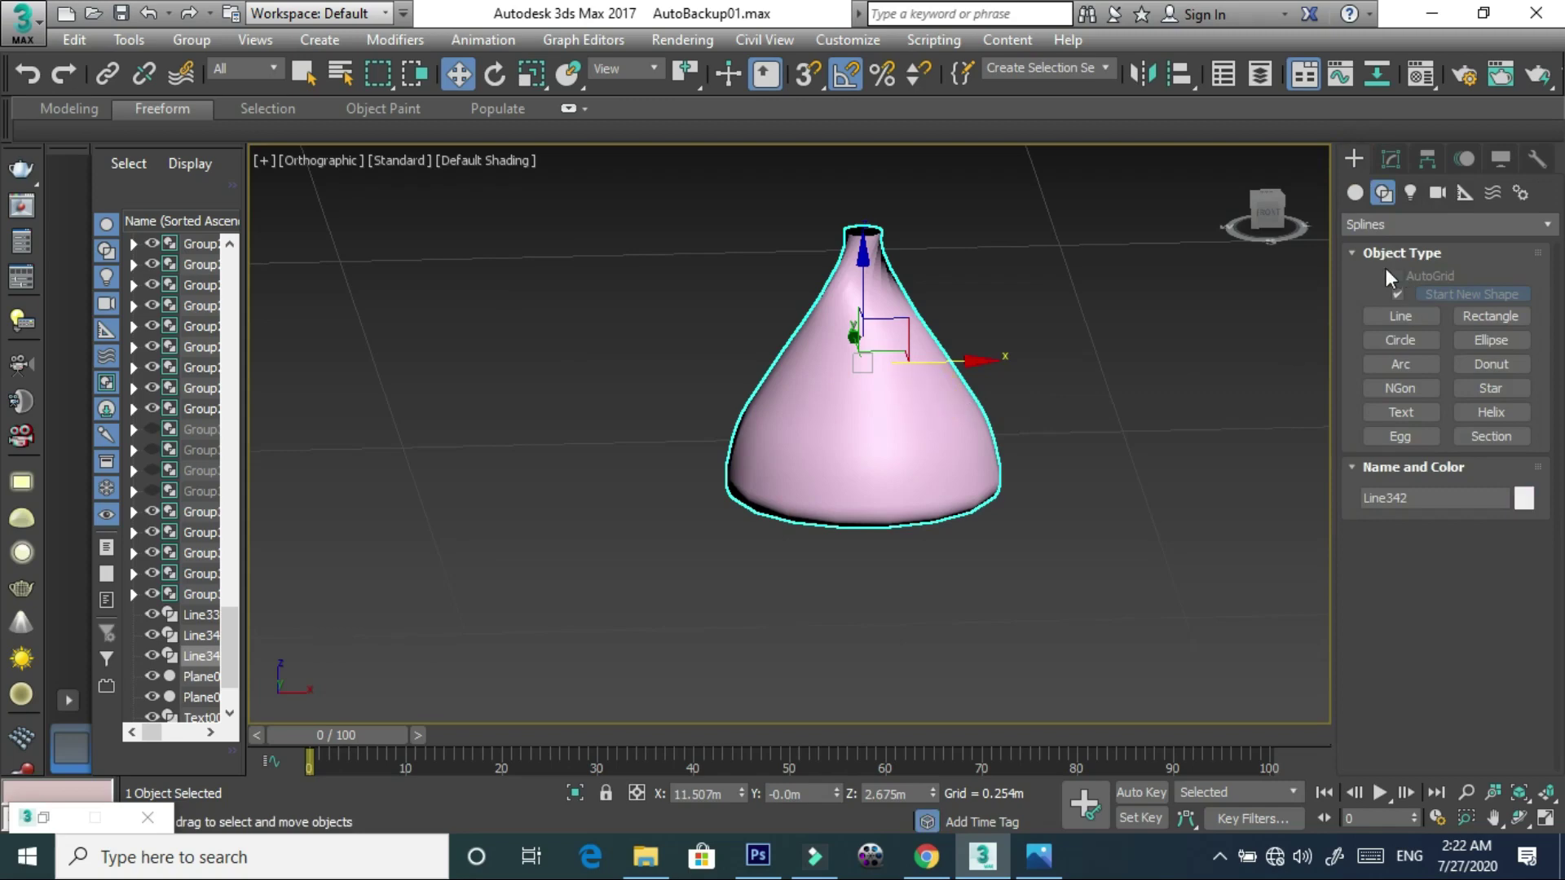
click(1389, 159)
click(1417, 219)
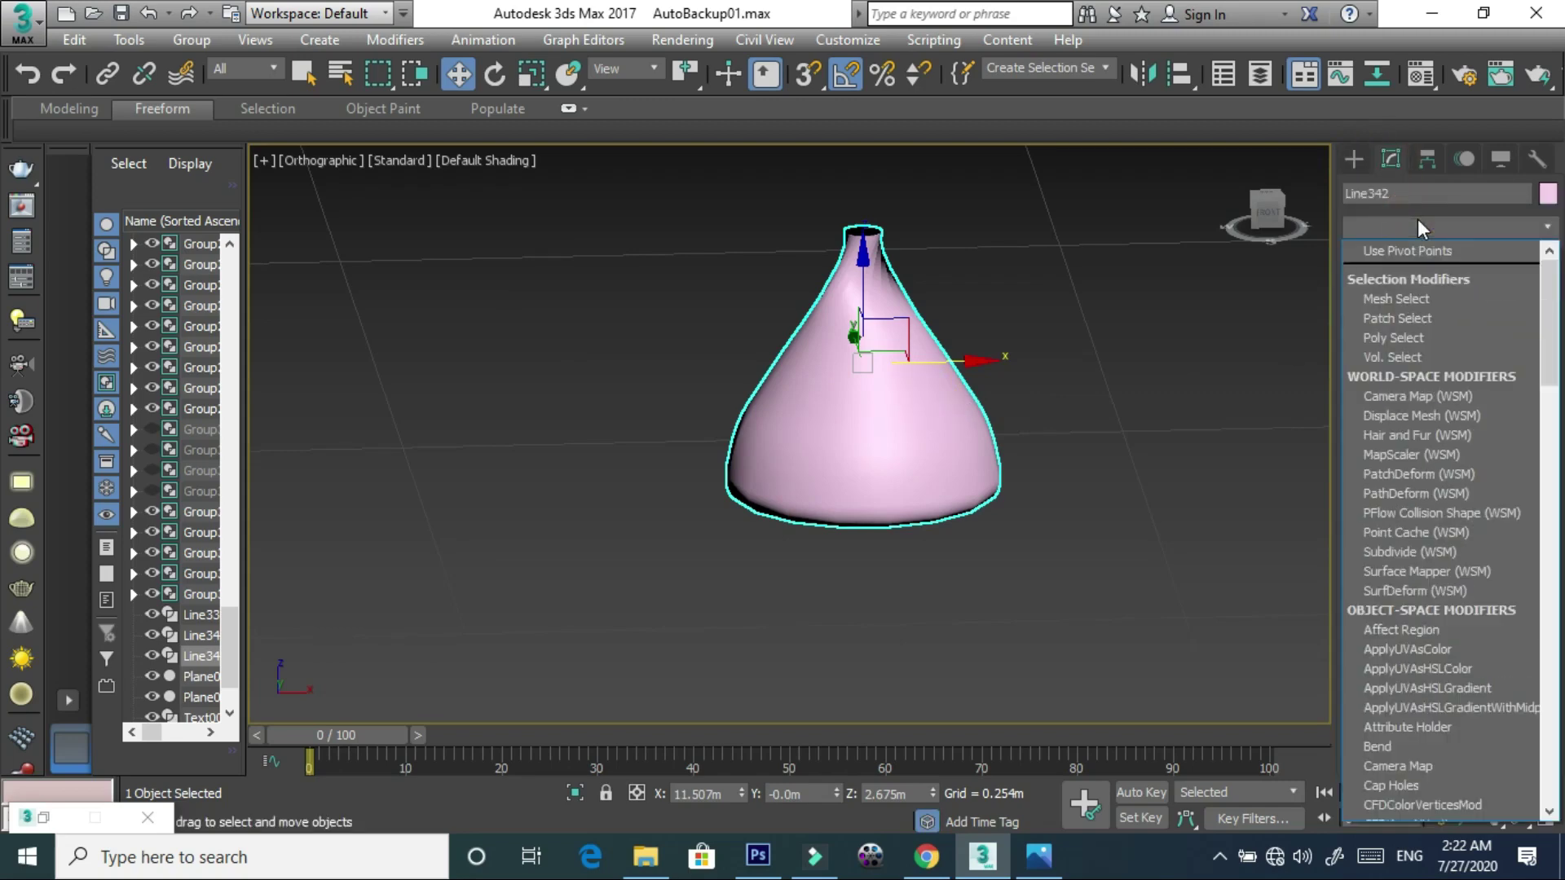
key(f)
key(f)
click(1417, 269)
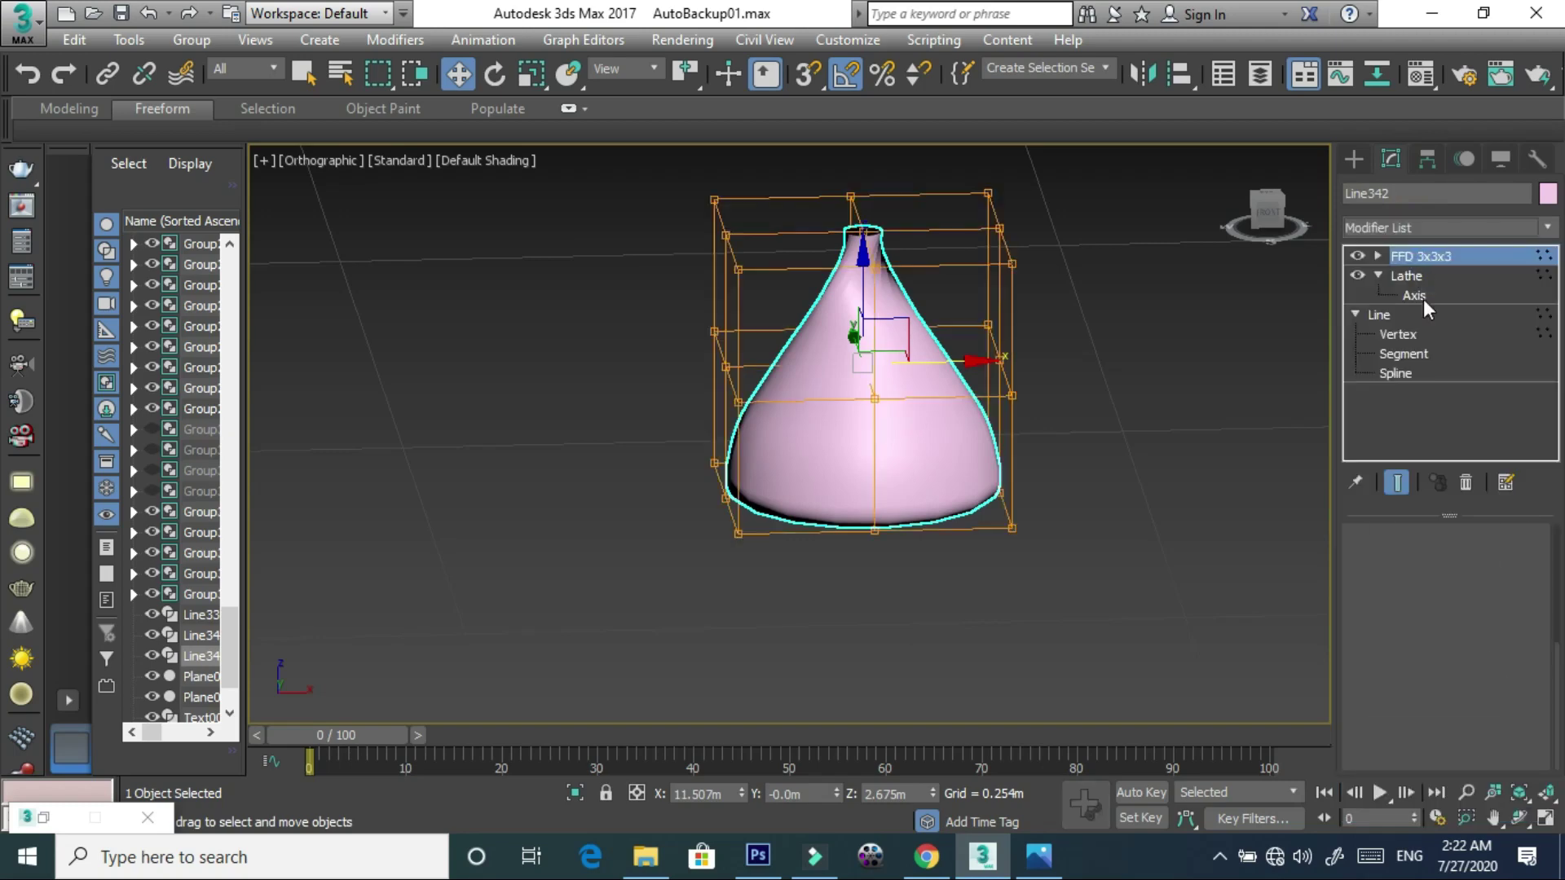
click(1428, 257)
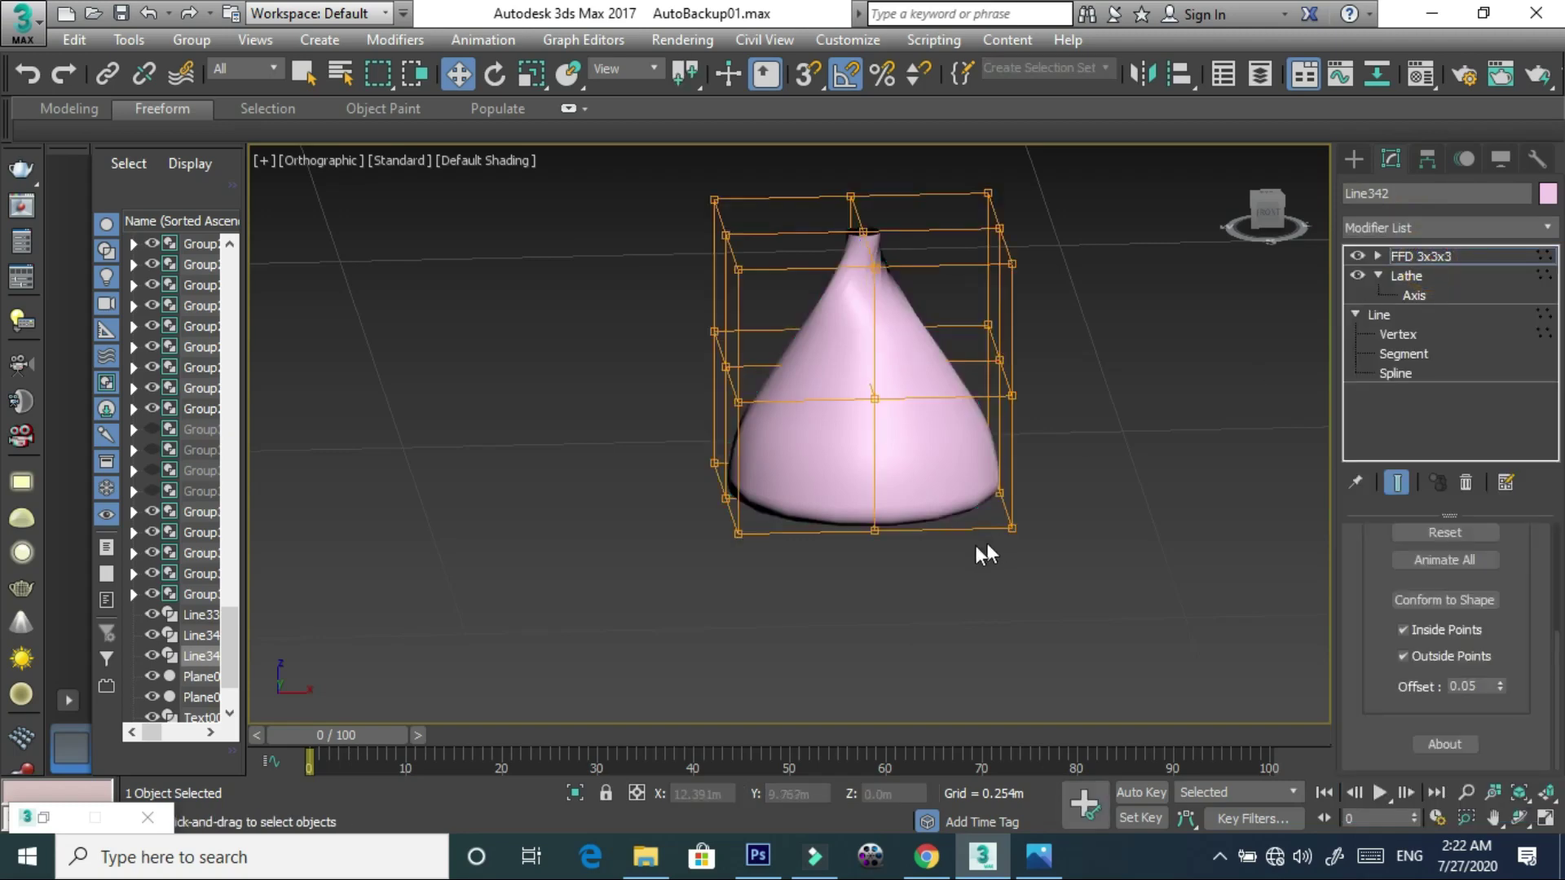
- In the framed front view, raise the bottom-right lattice point to tilt the base
key(f)
key(z)
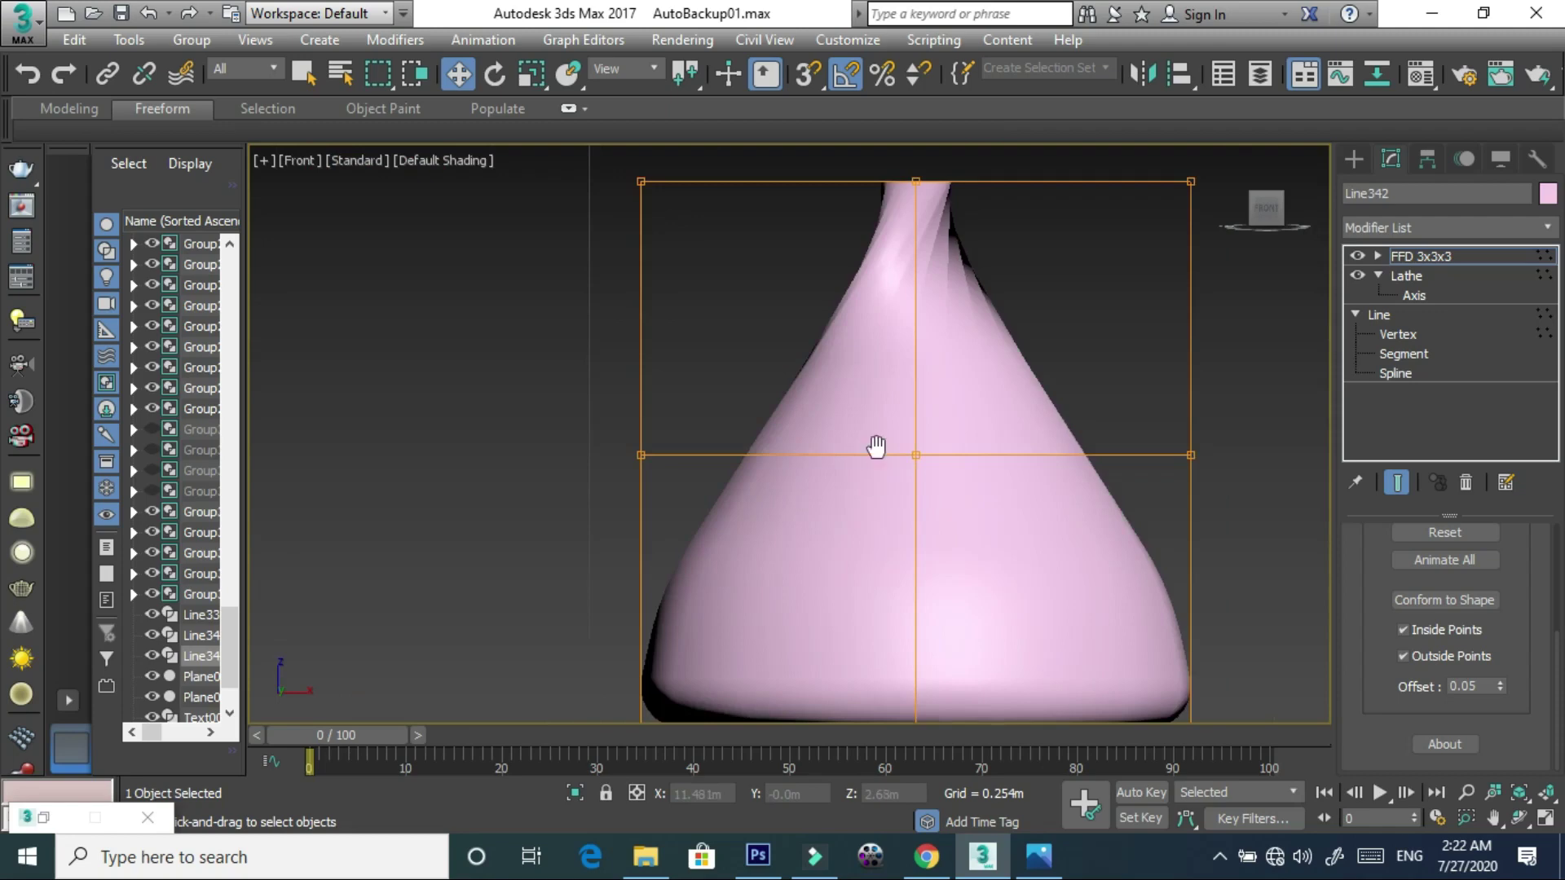
middle_drag(880, 479, 866, 304)
mouse_move(1207, 584)
mouse_down()
mouse_move(1135, 459)
mouse_move(1160, 290)
mouse_up()
scroll(991, 404, down, 2)
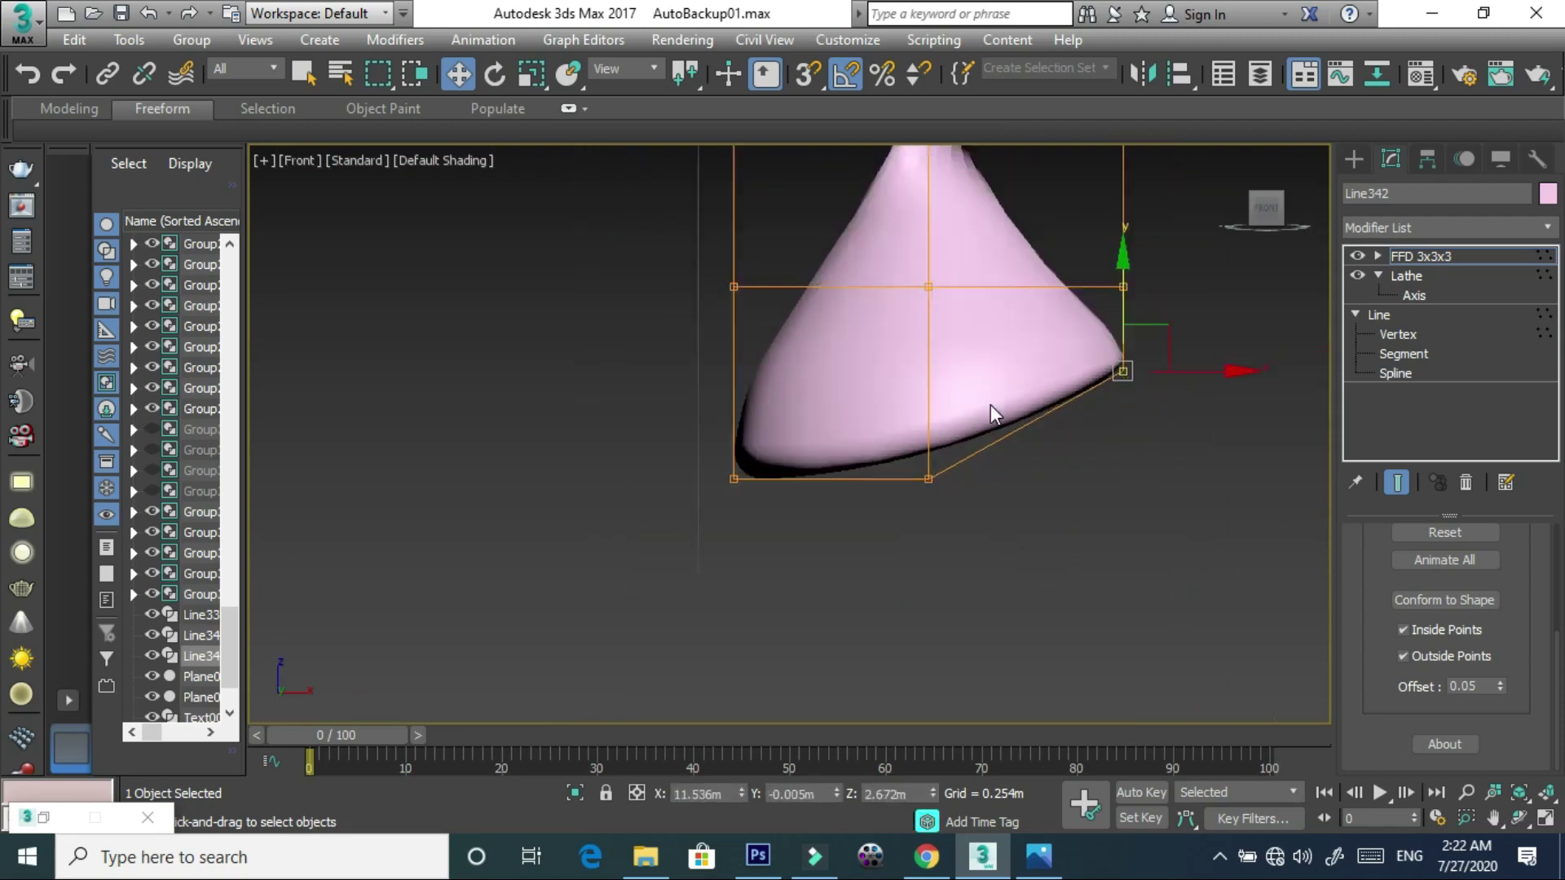
scroll(867, 363, down, 1)
- Pull the left-middle lattice point inward and lift the bottom-middle point to skew the base
click(810, 321)
drag(810, 321, 858, 320)
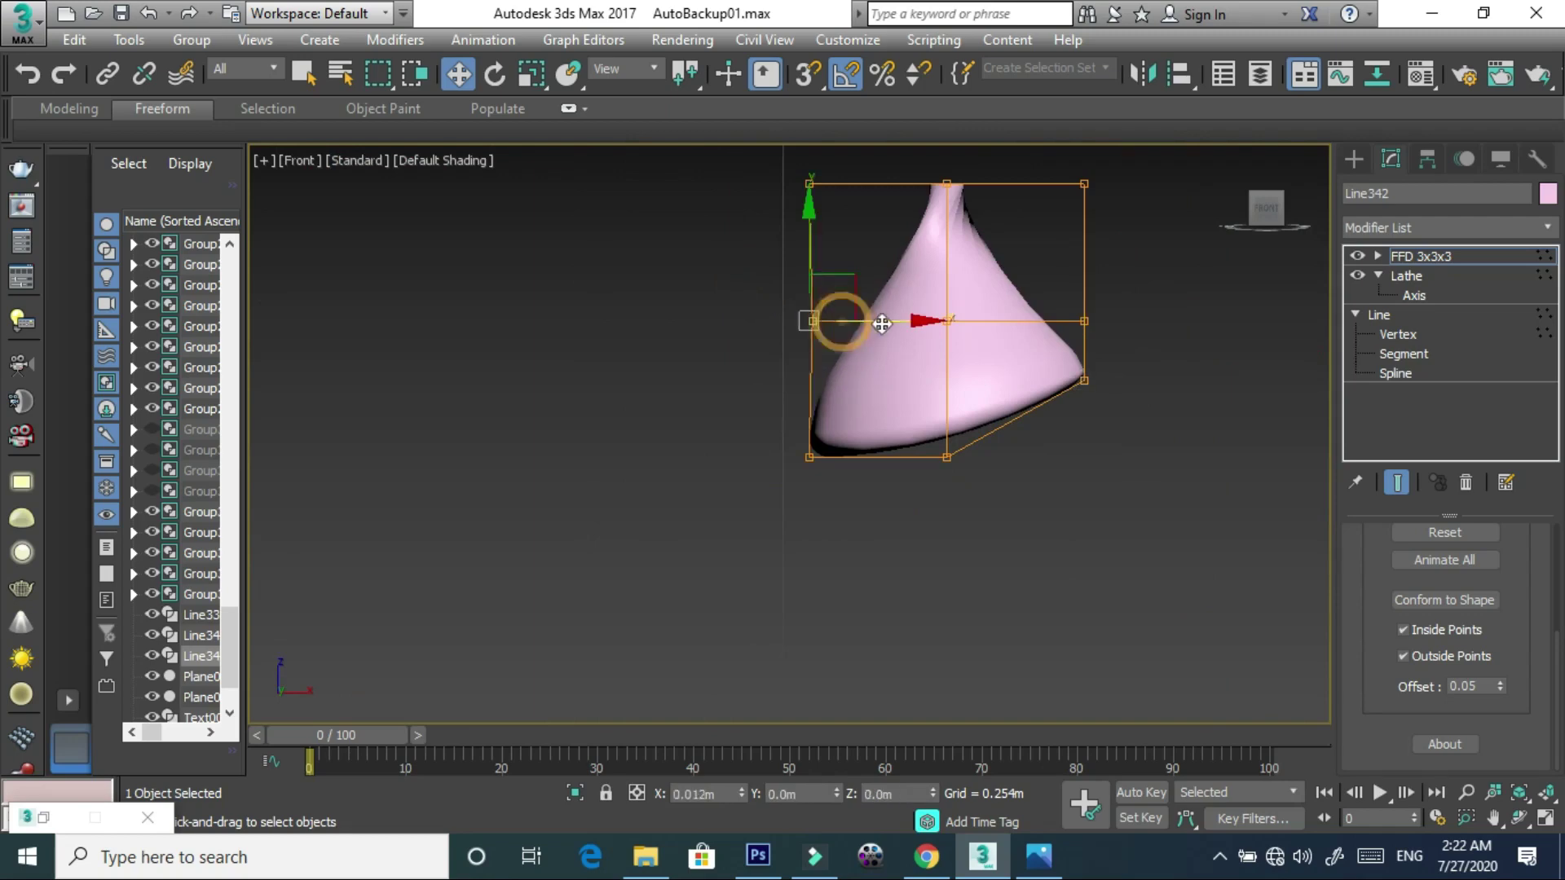
click(946, 453)
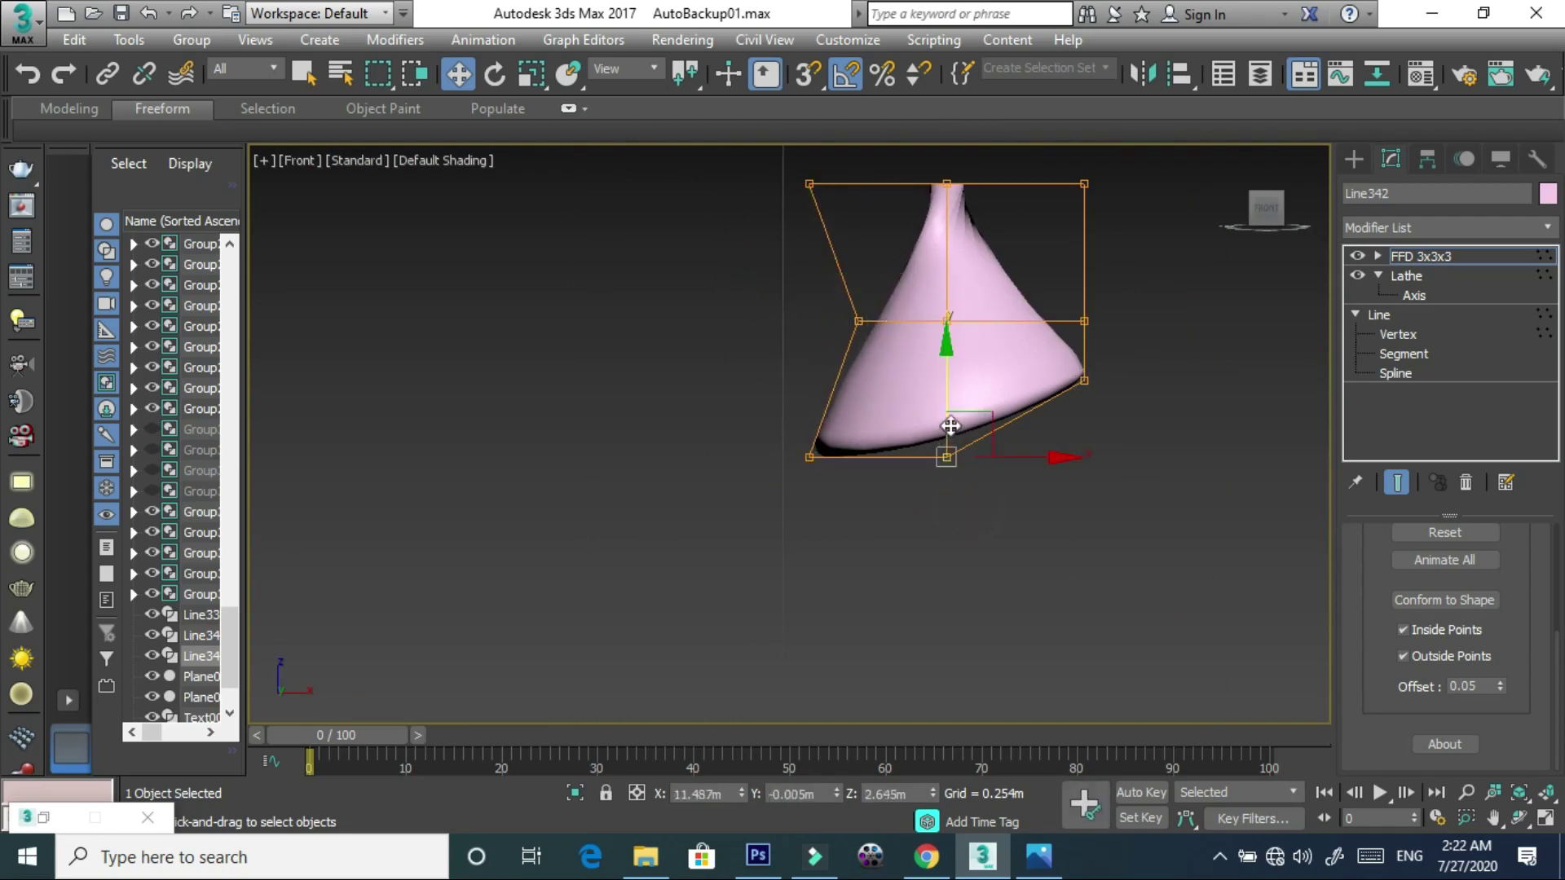
drag(943, 416, 939, 358)
click(1166, 428)
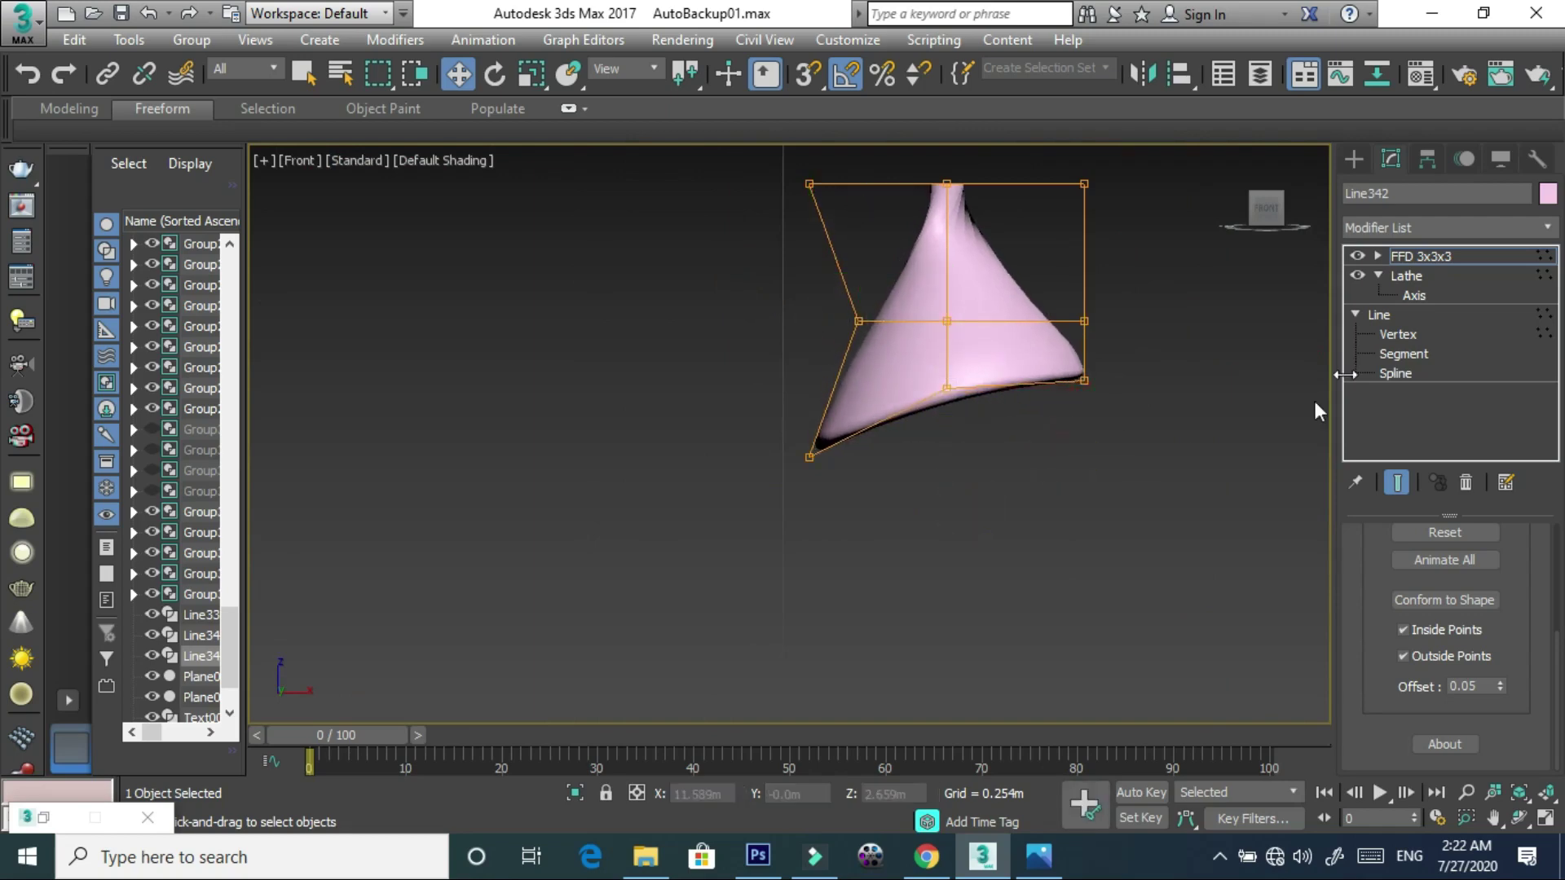
click(1353, 159)
mouse_move(988, 350)
alt+middle_down()
mouse_move(840, 291)
mouse_move(839, 437)
mouse_move(1024, 412)
mouse_move(1052, 379)
alt+middle_up()
- Delete the pink vase Line342, the red balloon group and the dark vase, then select the heart balloon group
scroll(1051, 379, down, 4)
scroll(1053, 380, down, 3)
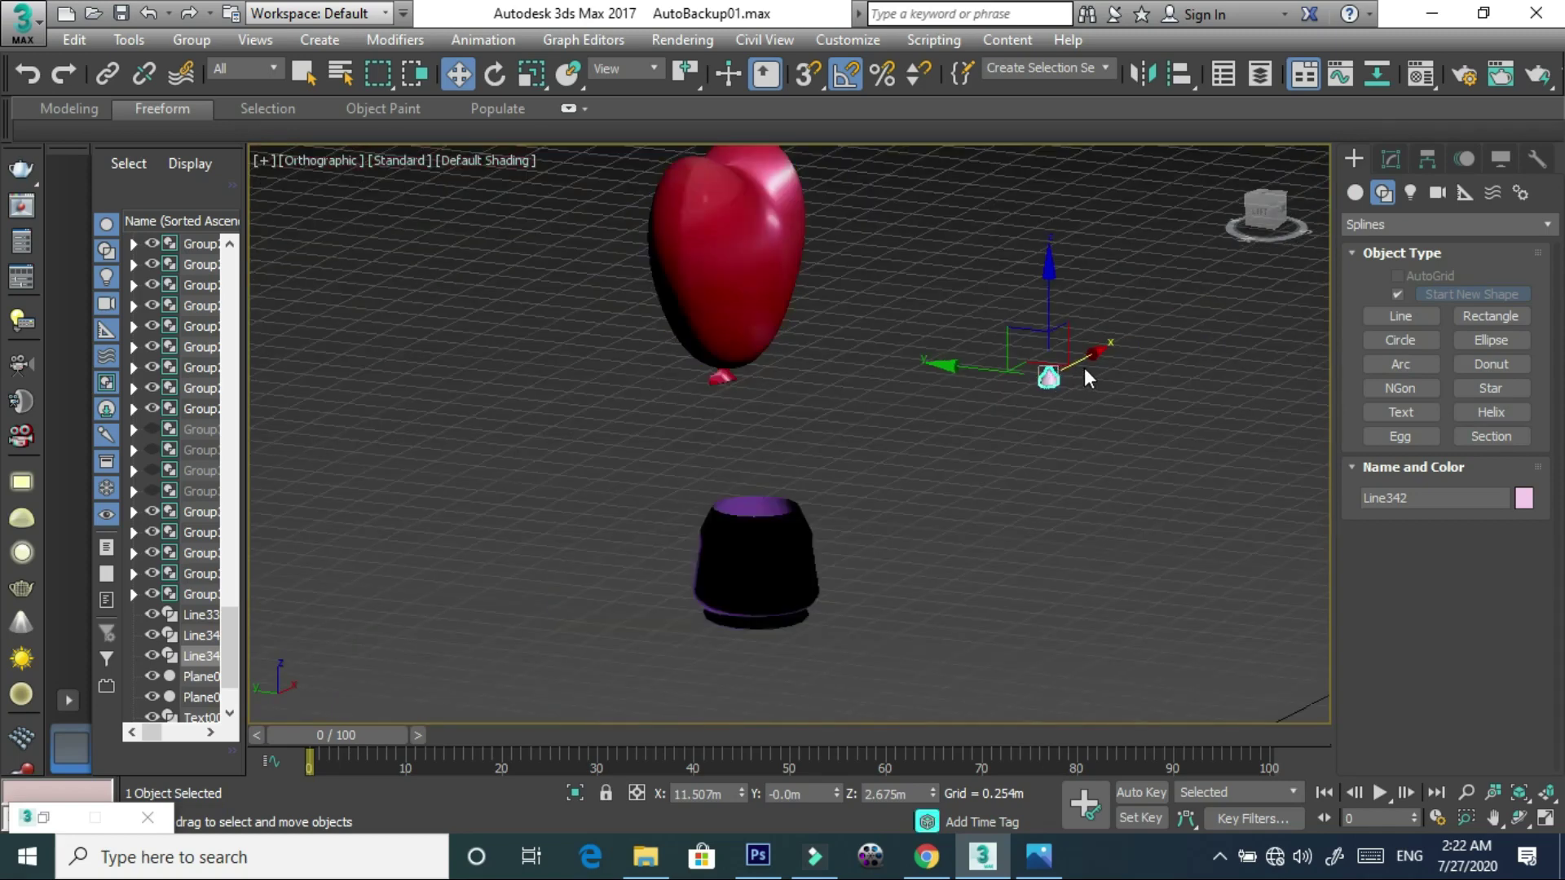
key(Delete)
click(771, 309)
key(Delete)
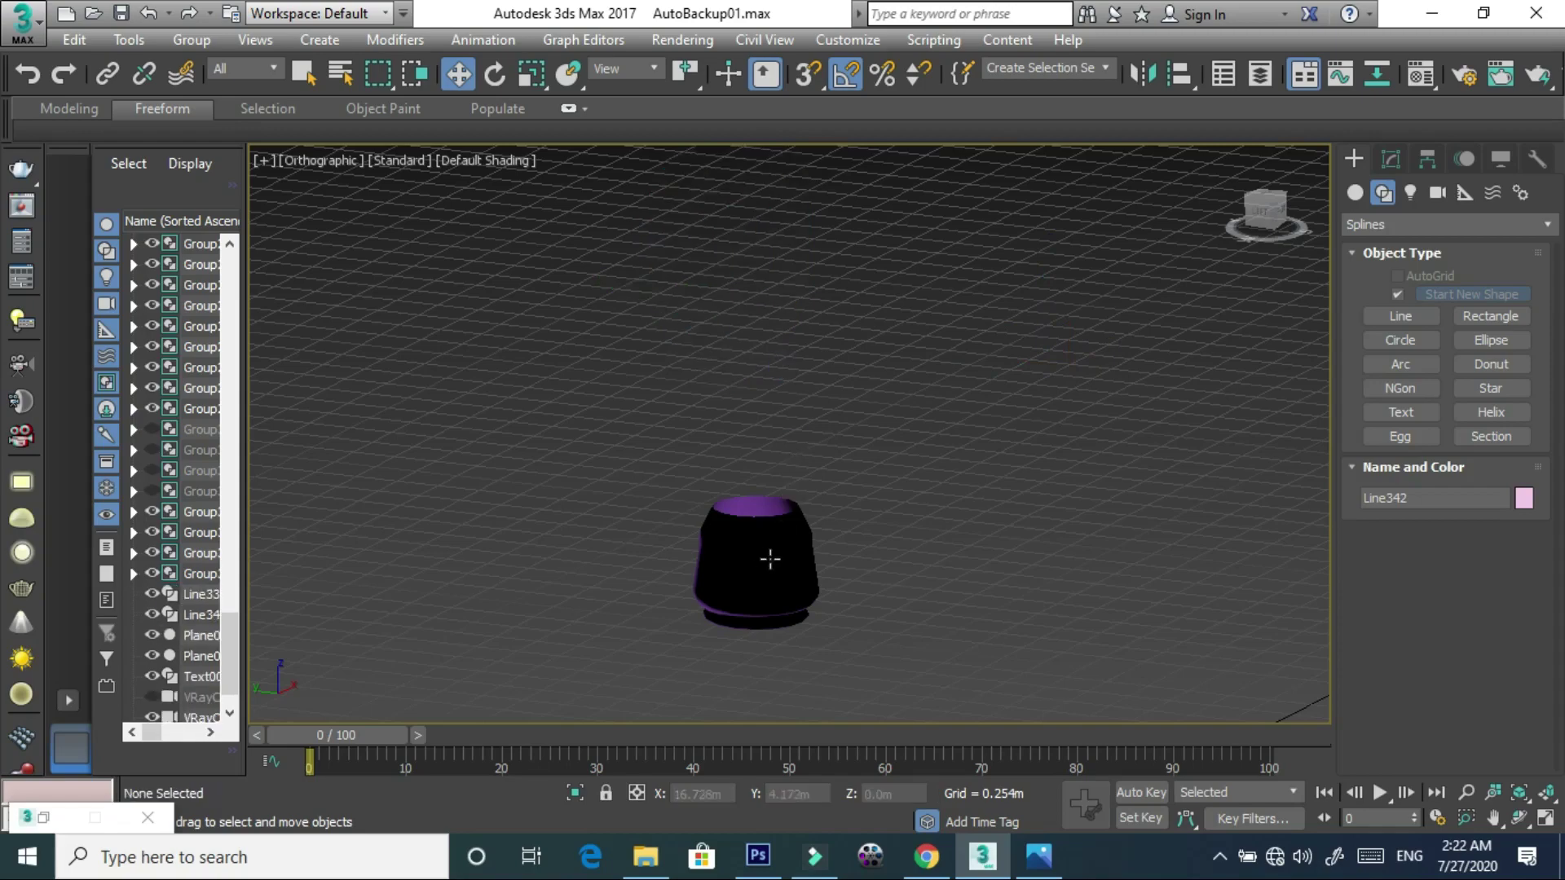
click(769, 559)
key(Delete)
scroll(774, 552, down, 3)
scroll(773, 553, down, 3)
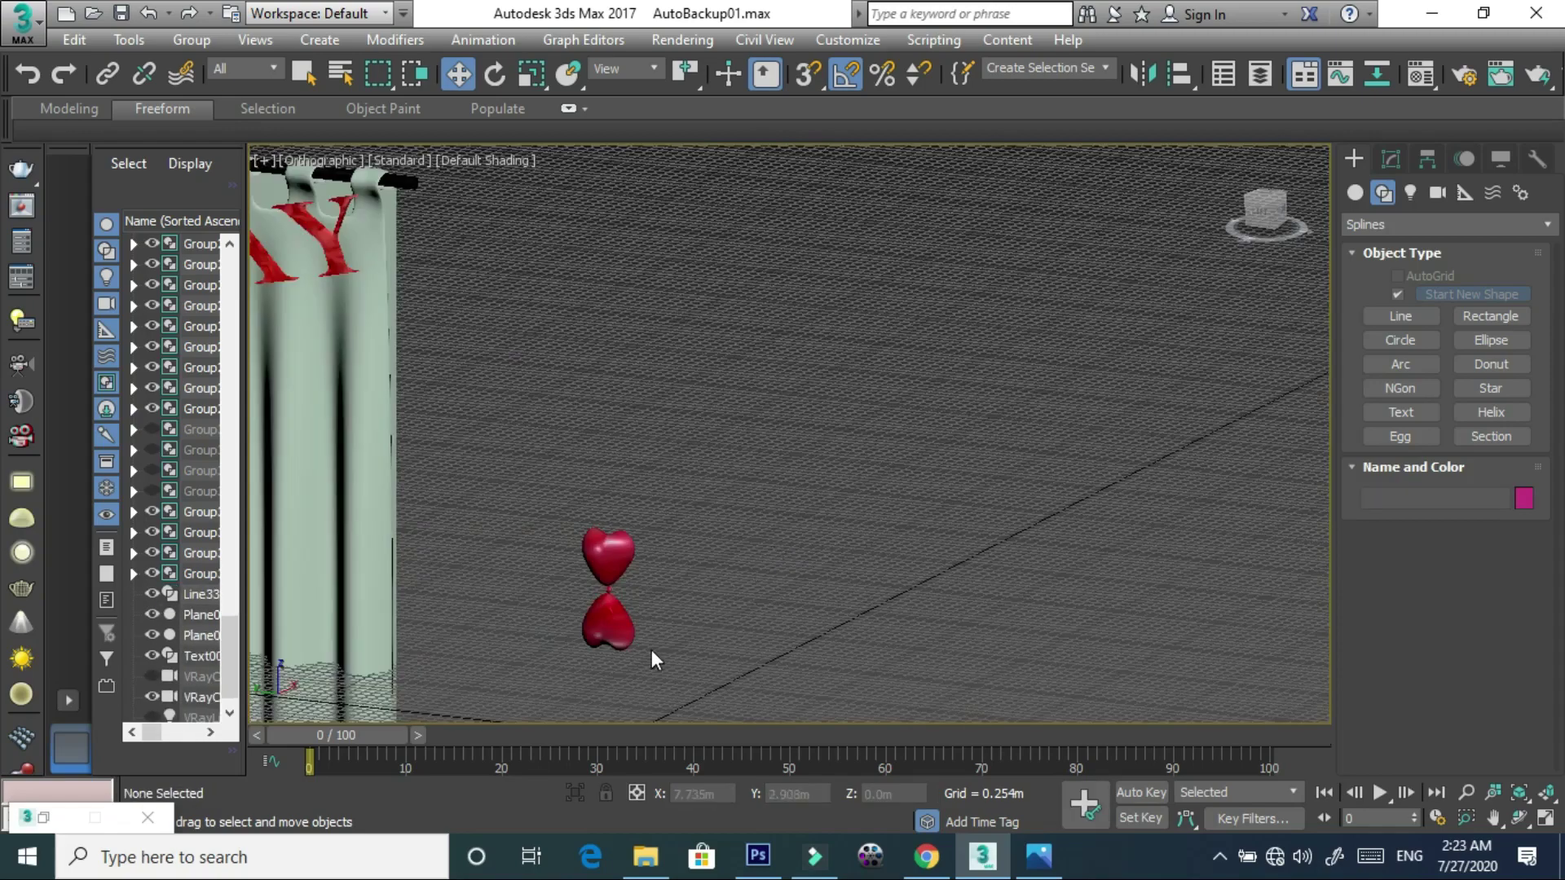
scroll(838, 545, up, 1)
click(808, 533)
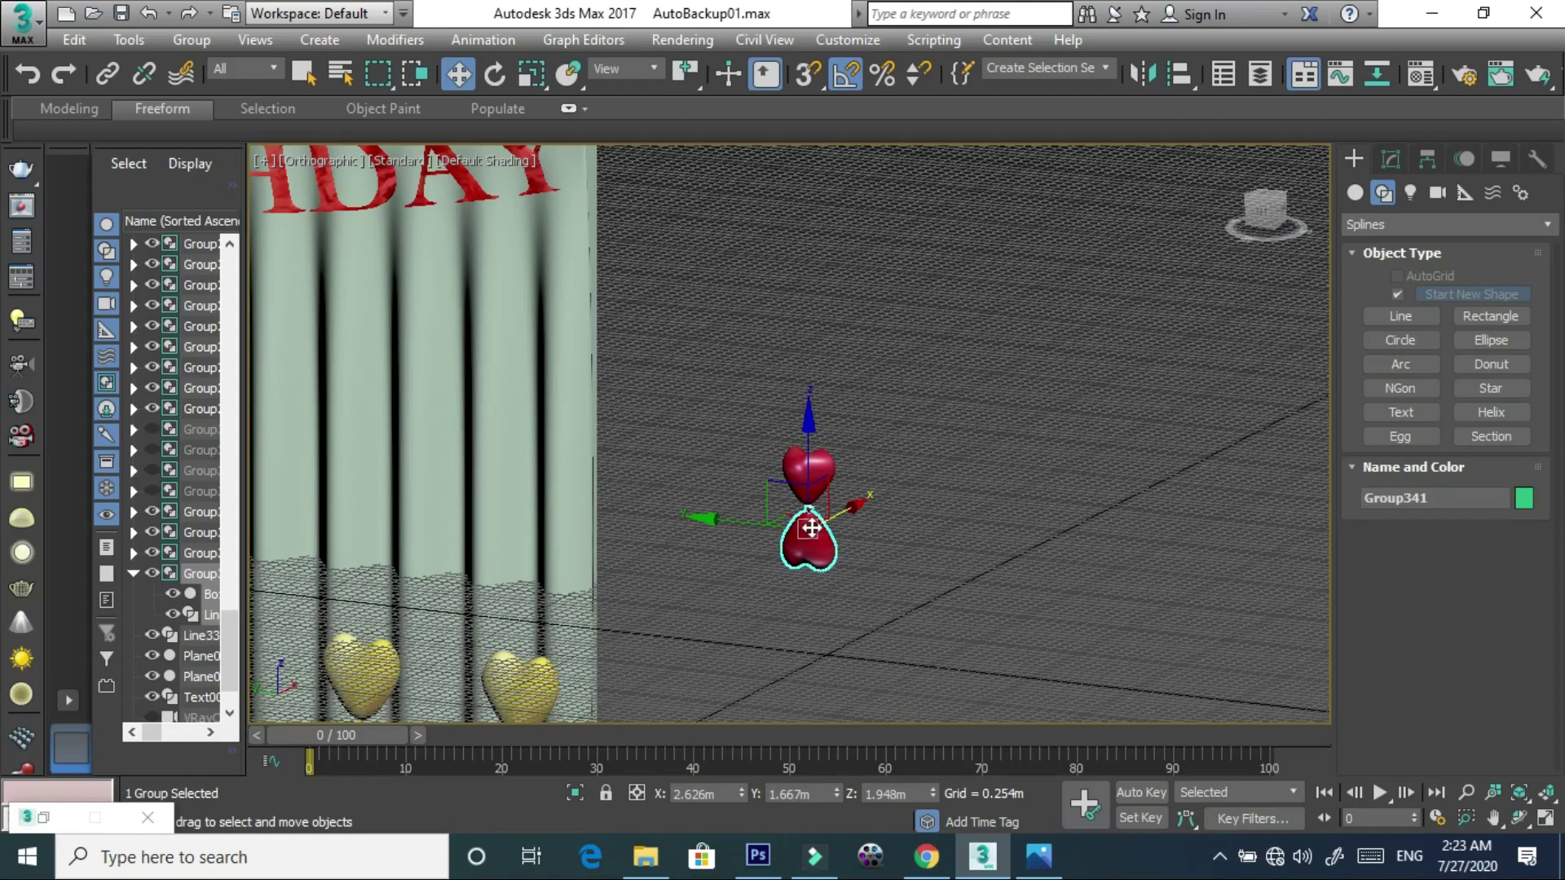
- Frame the lower heart and clone a copy of it to its left
key(l)
key(z)
scroll(825, 523, down, 2)
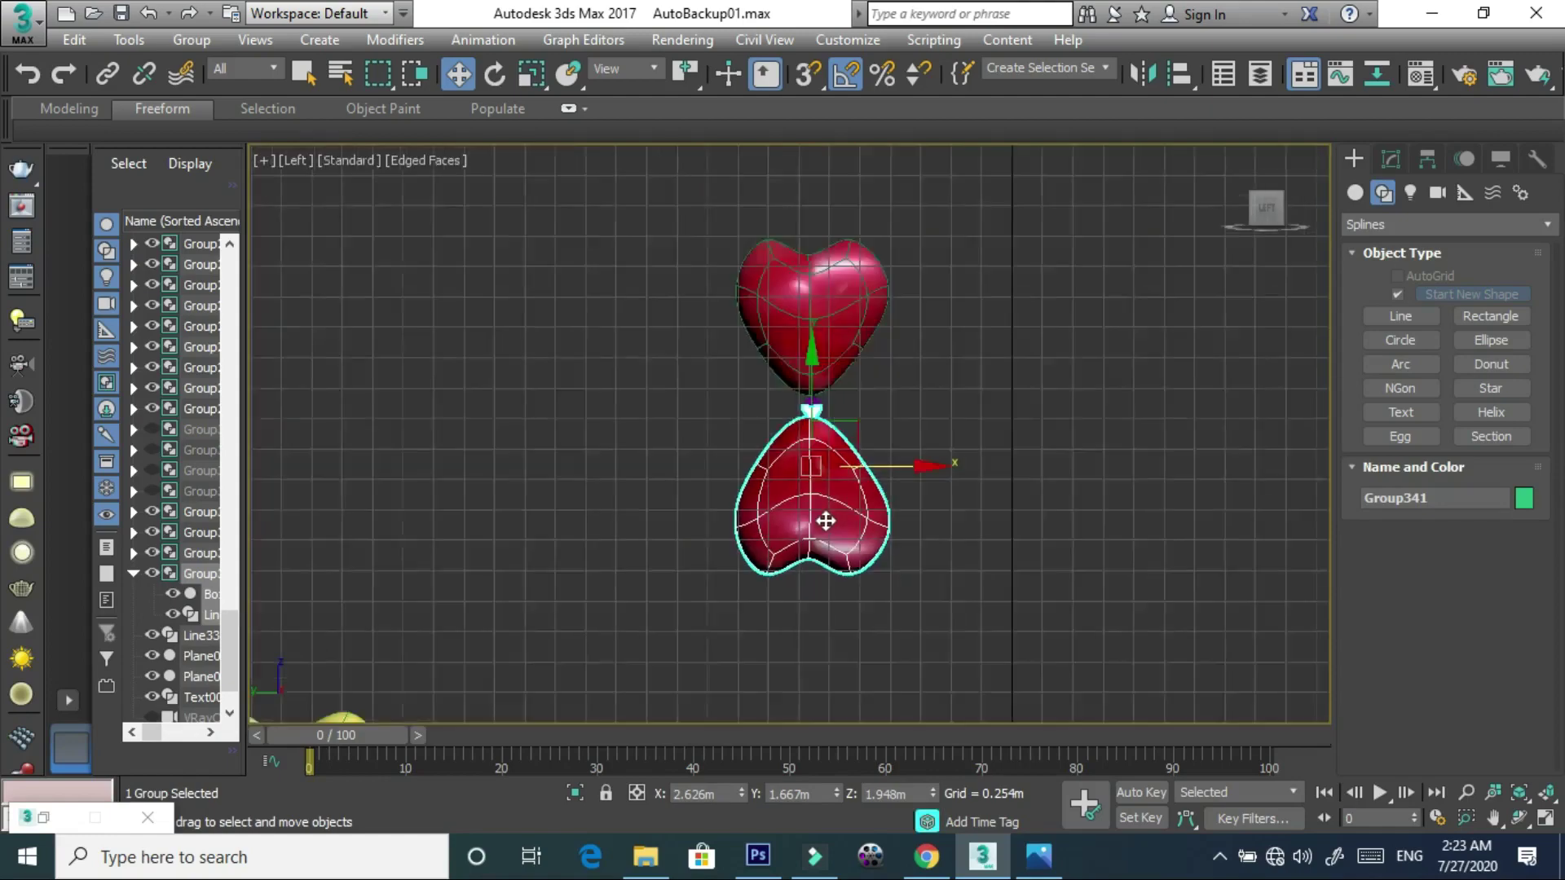
scroll(826, 520, down, 2)
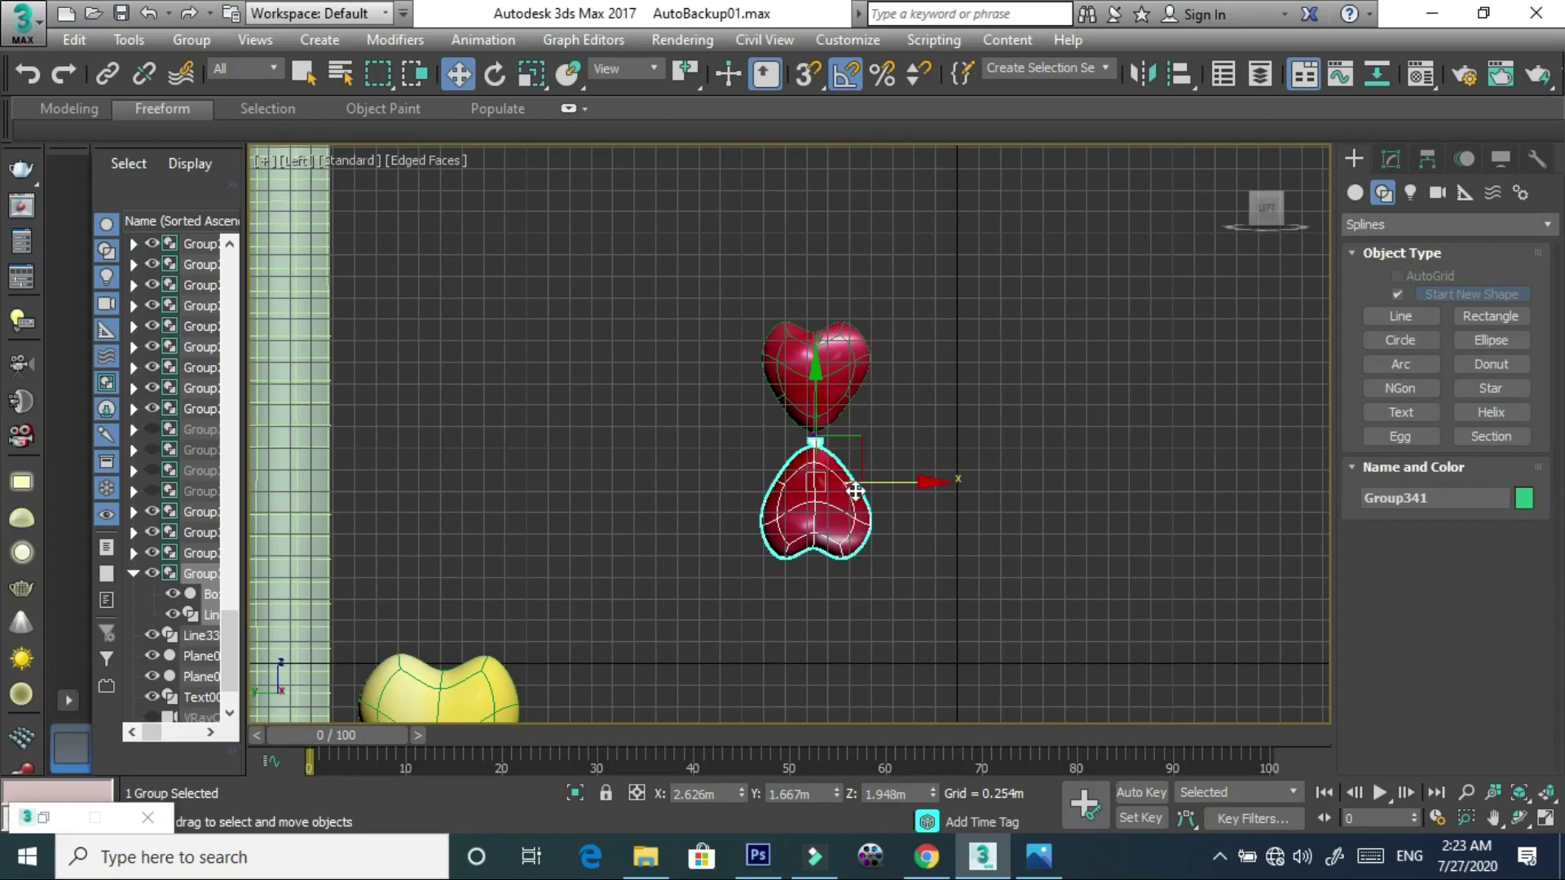
key(p)
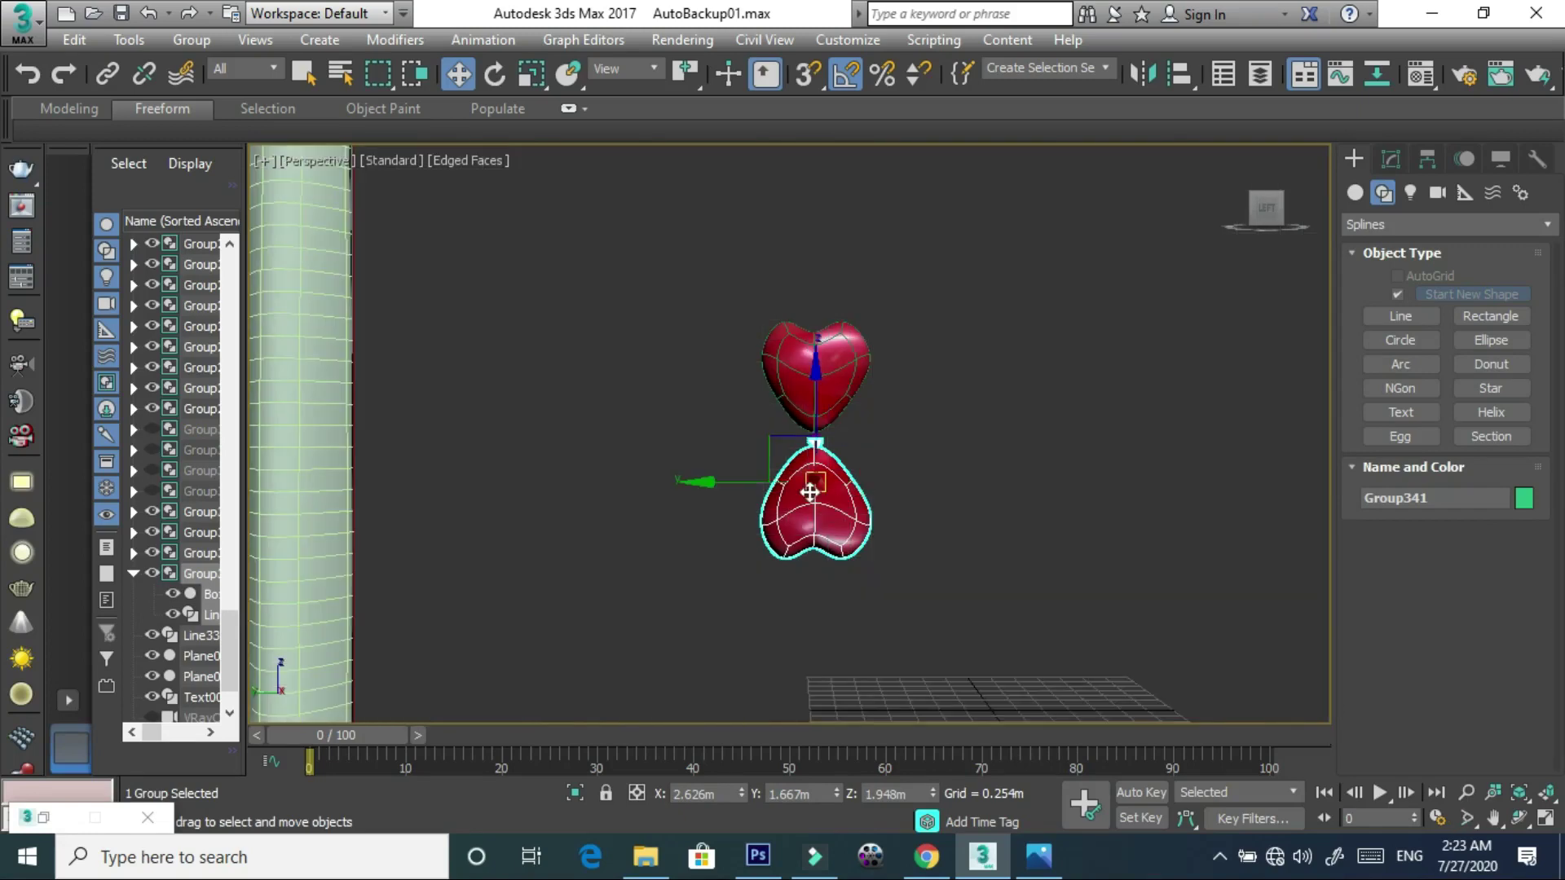
shift+drag(752, 487, 663, 487)
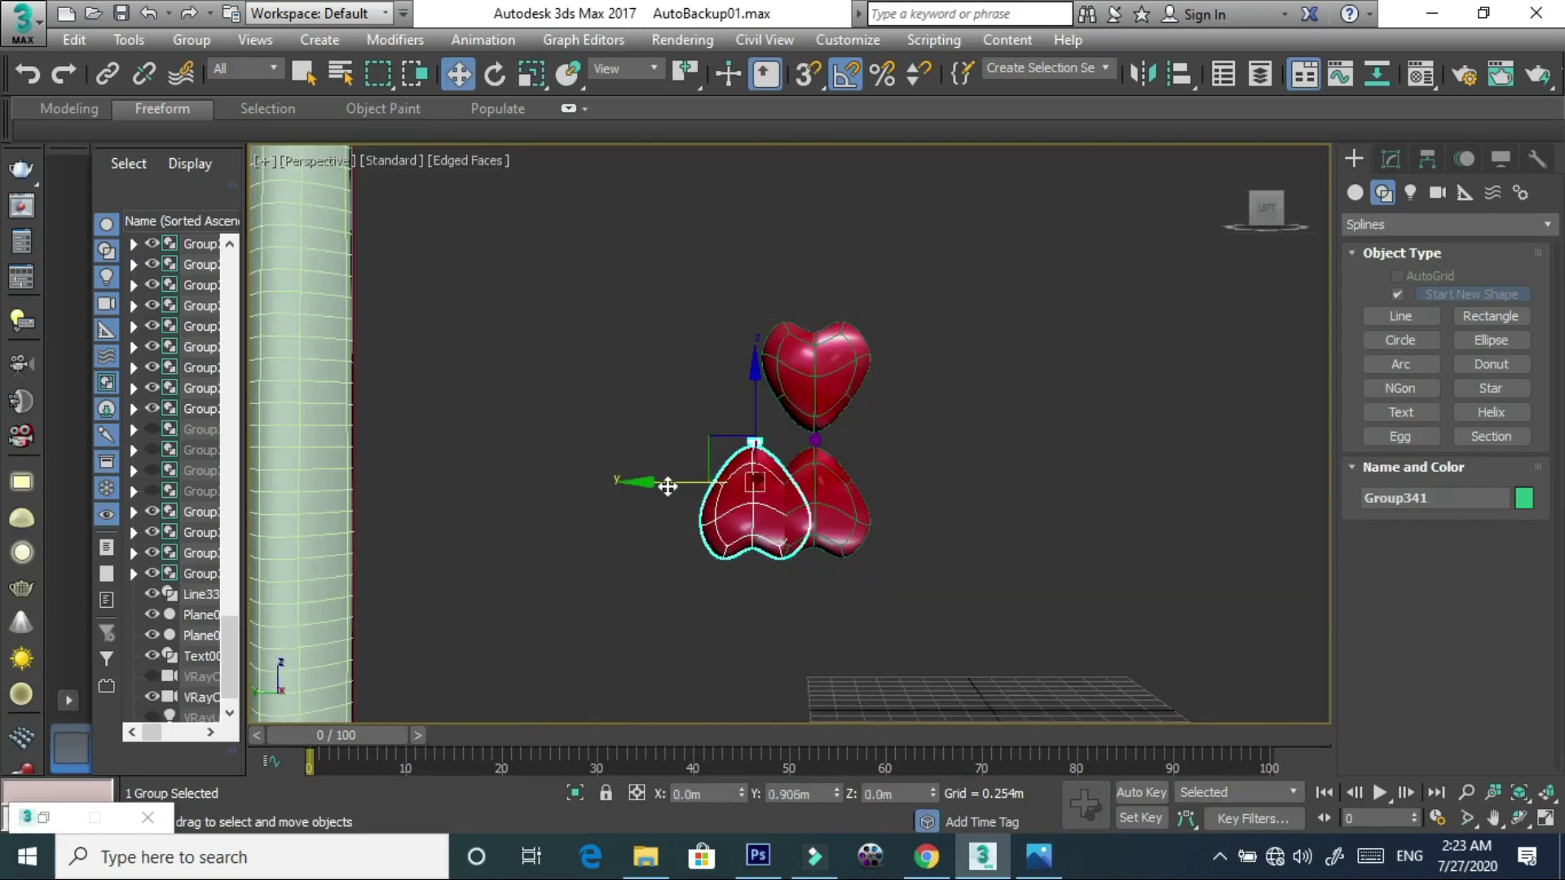
click(795, 525)
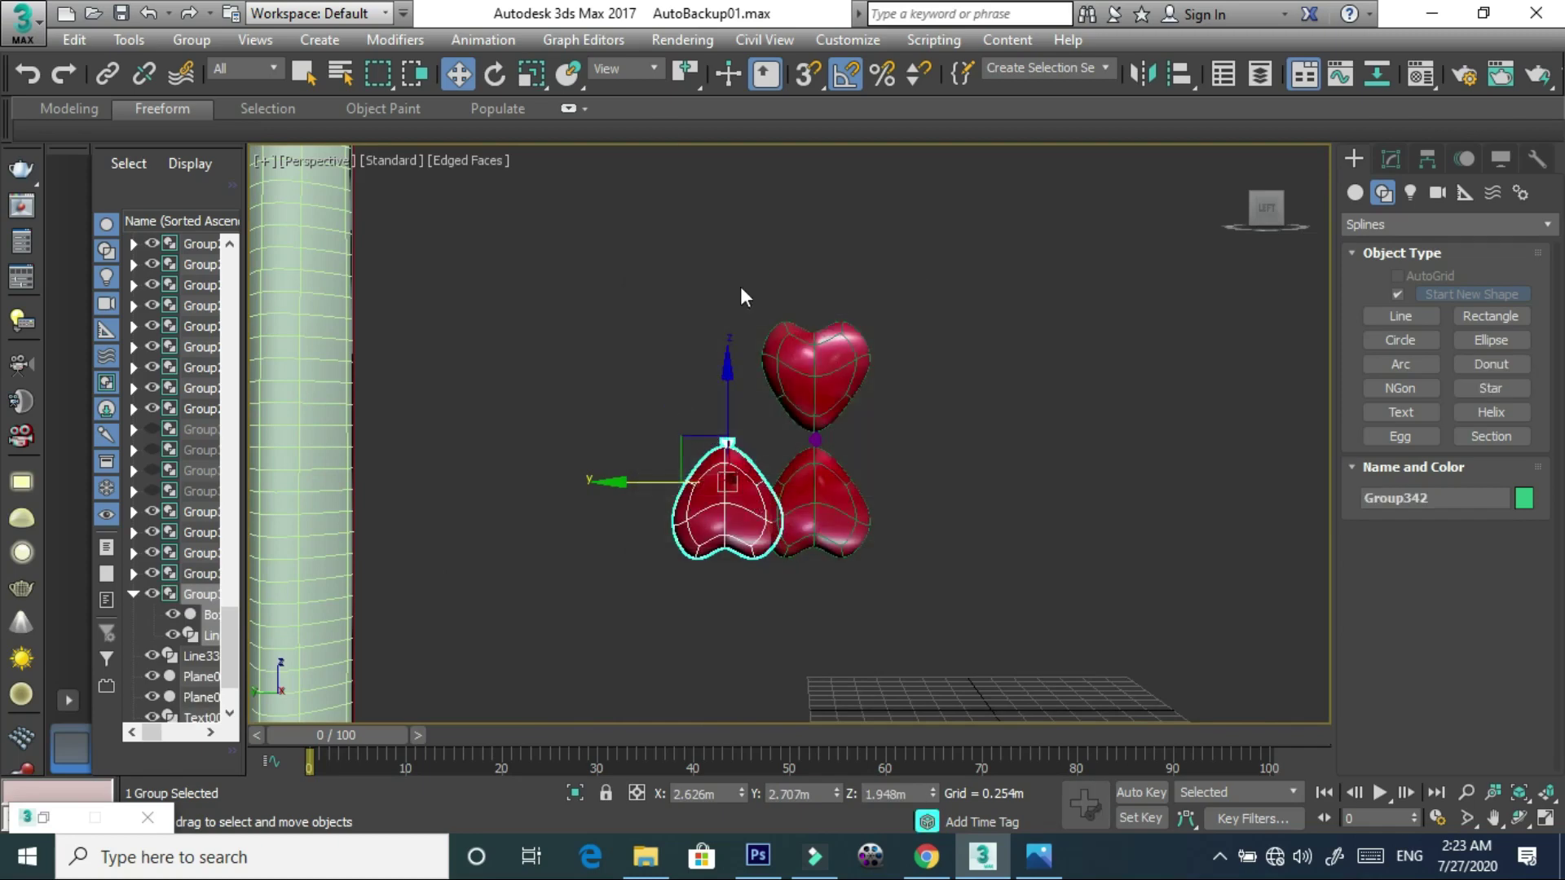
- Rotate the heart copy about 90 degrees and raise it slightly
click(495, 74)
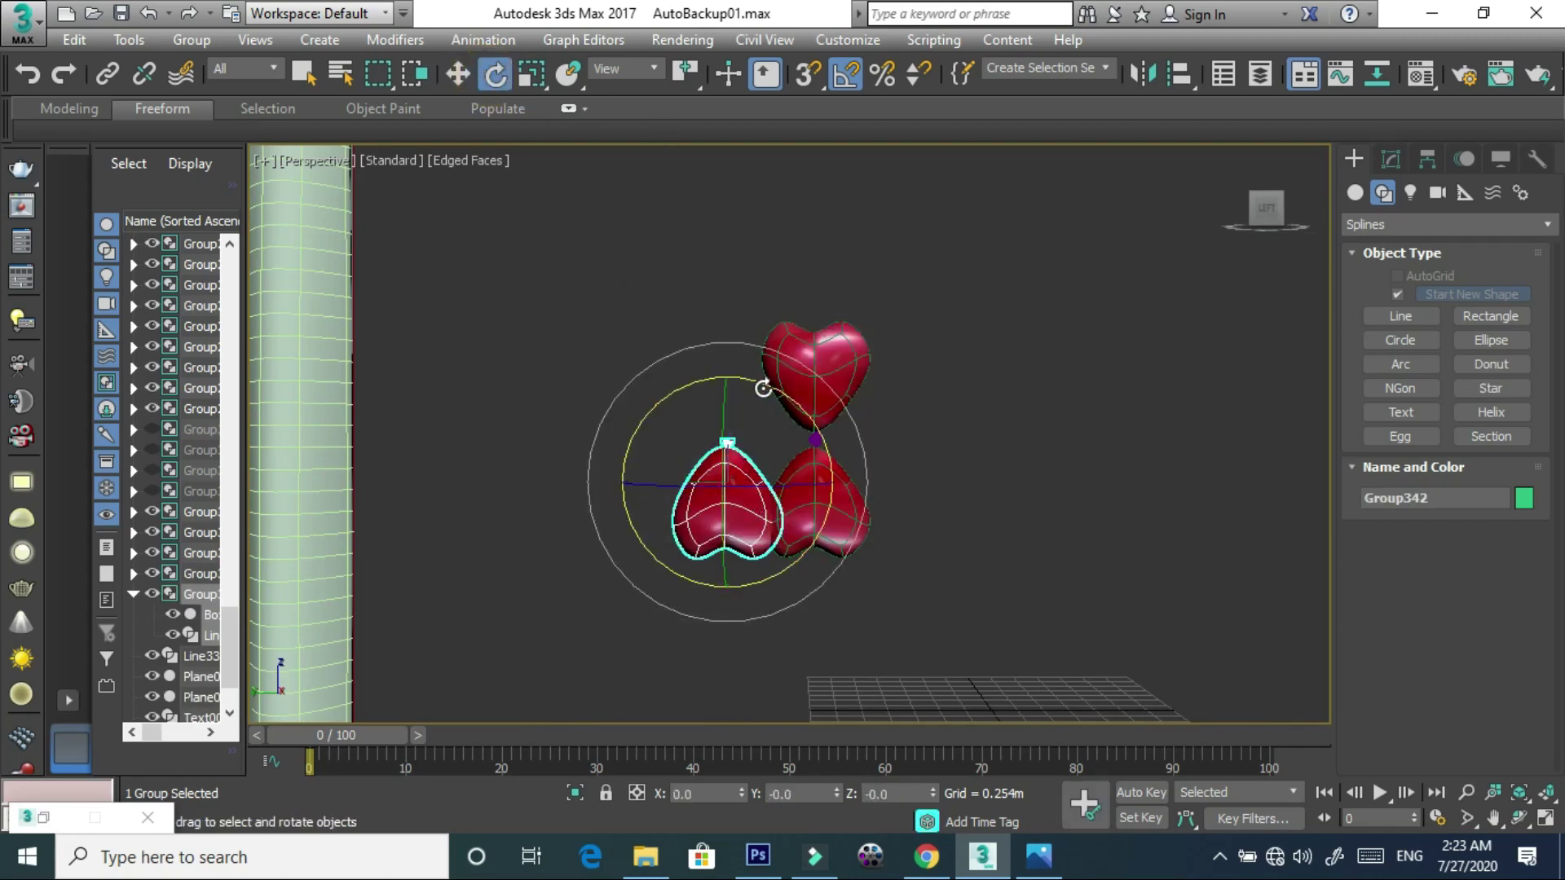
drag(763, 388, 766, 428)
click(458, 74)
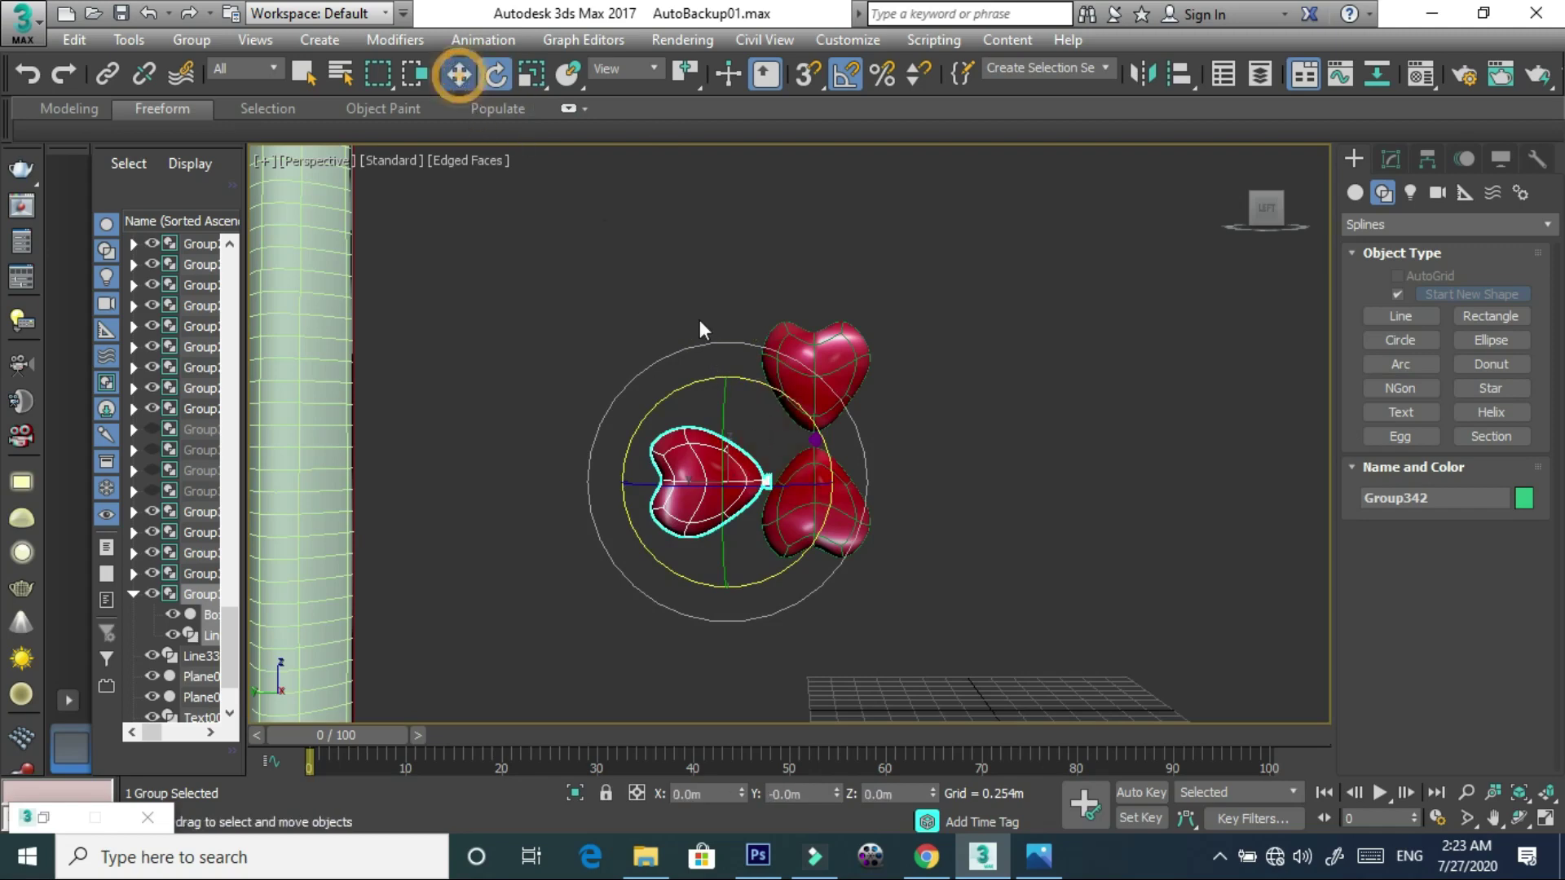
mouse_move(728, 436)
mouse_down()
mouse_move(734, 395)
mouse_move(741, 446)
mouse_up()
- Mirror a copy of the heart across Y and fit it against the flower centre
click(1145, 74)
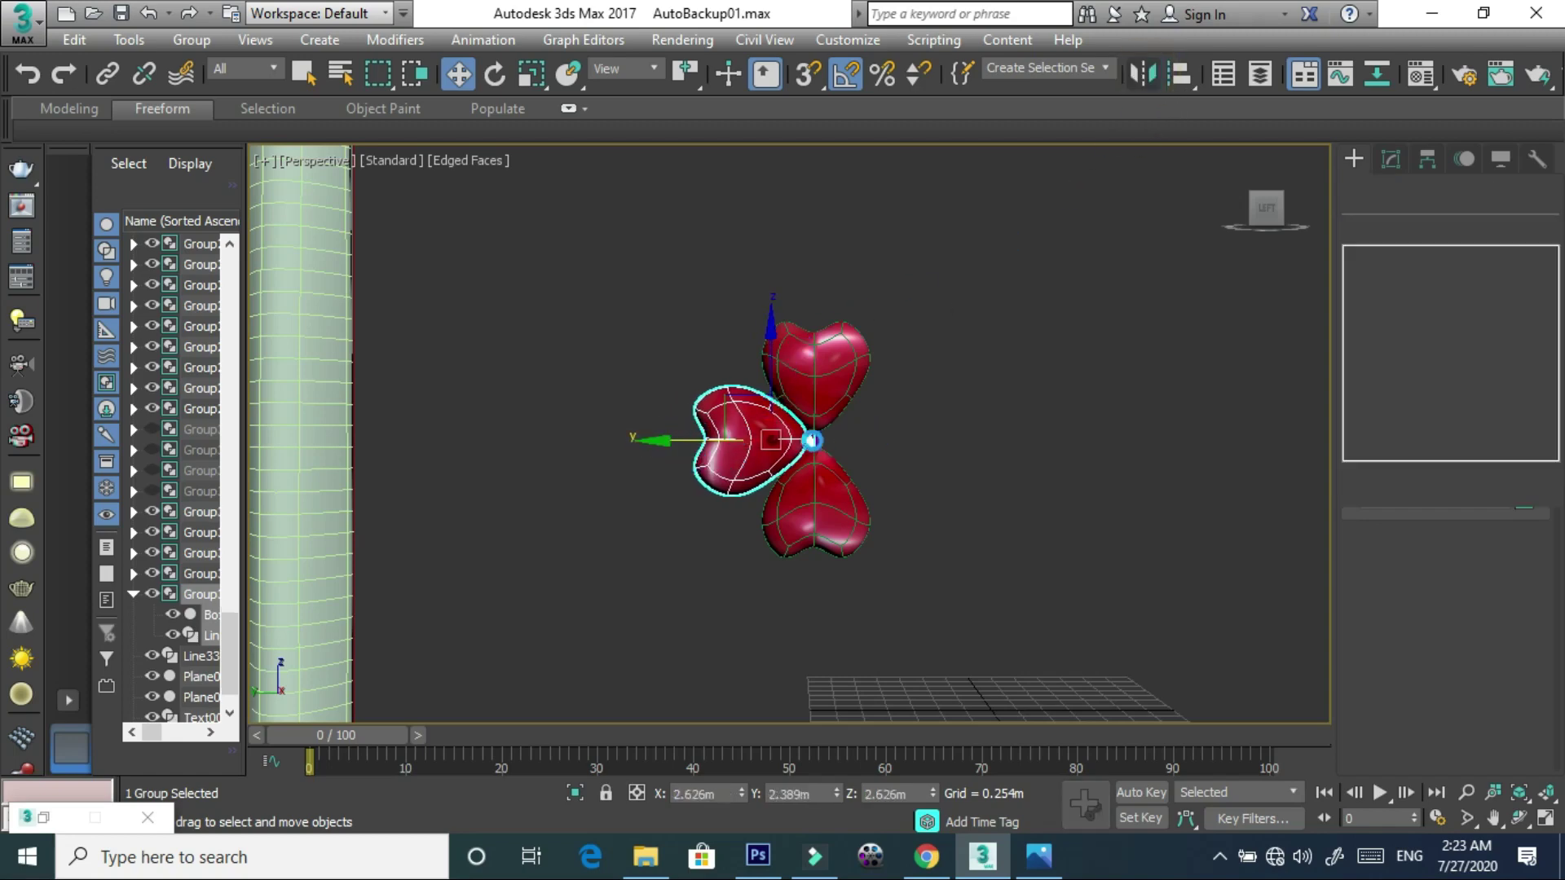
click(733, 334)
click(715, 602)
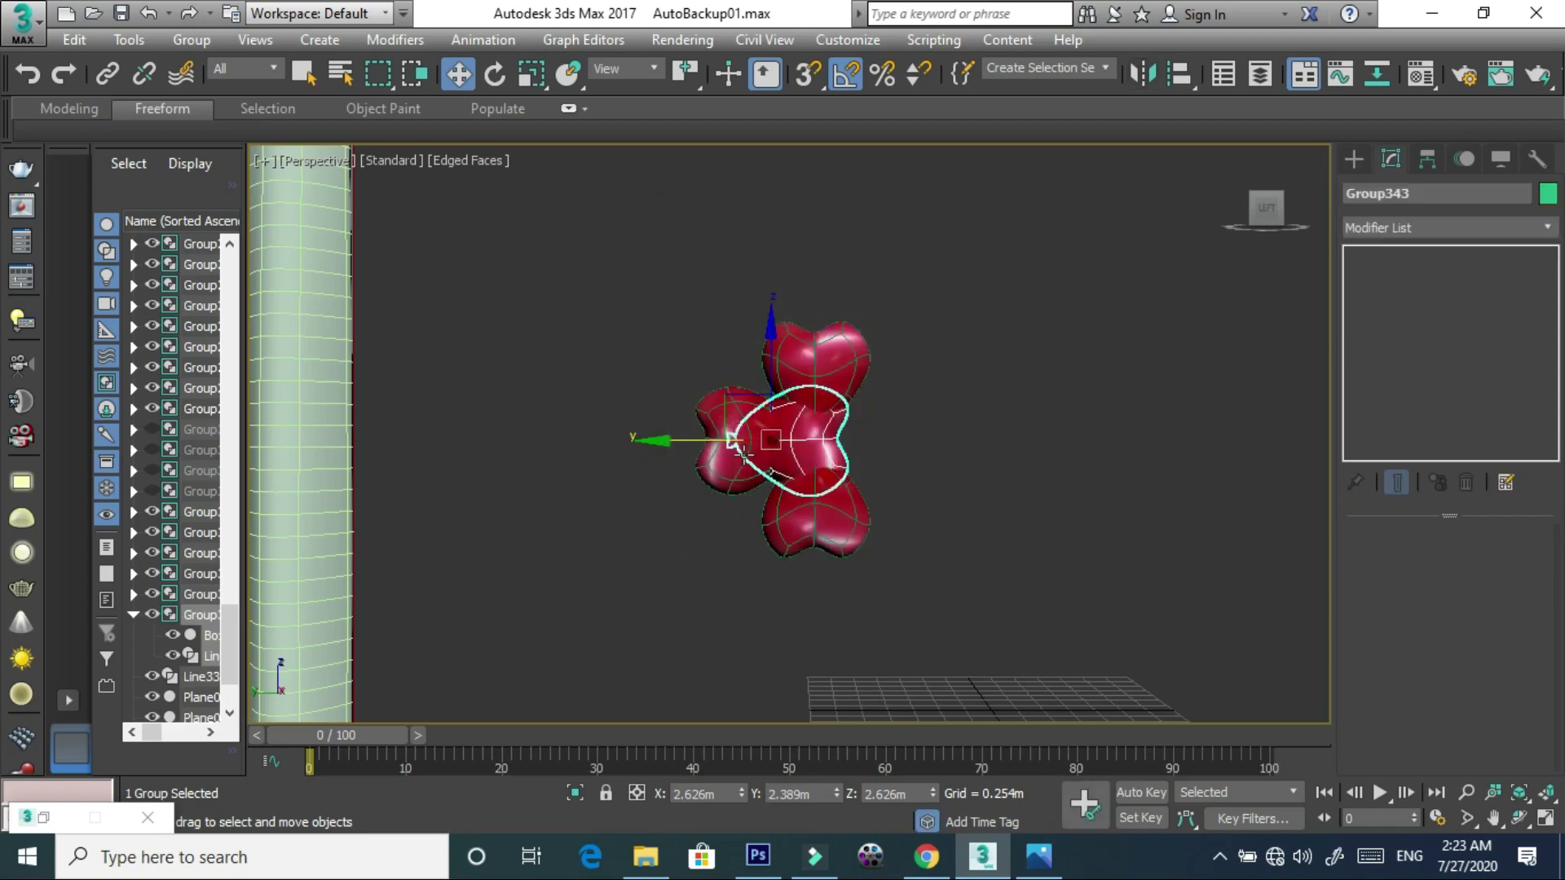
drag(699, 445, 798, 447)
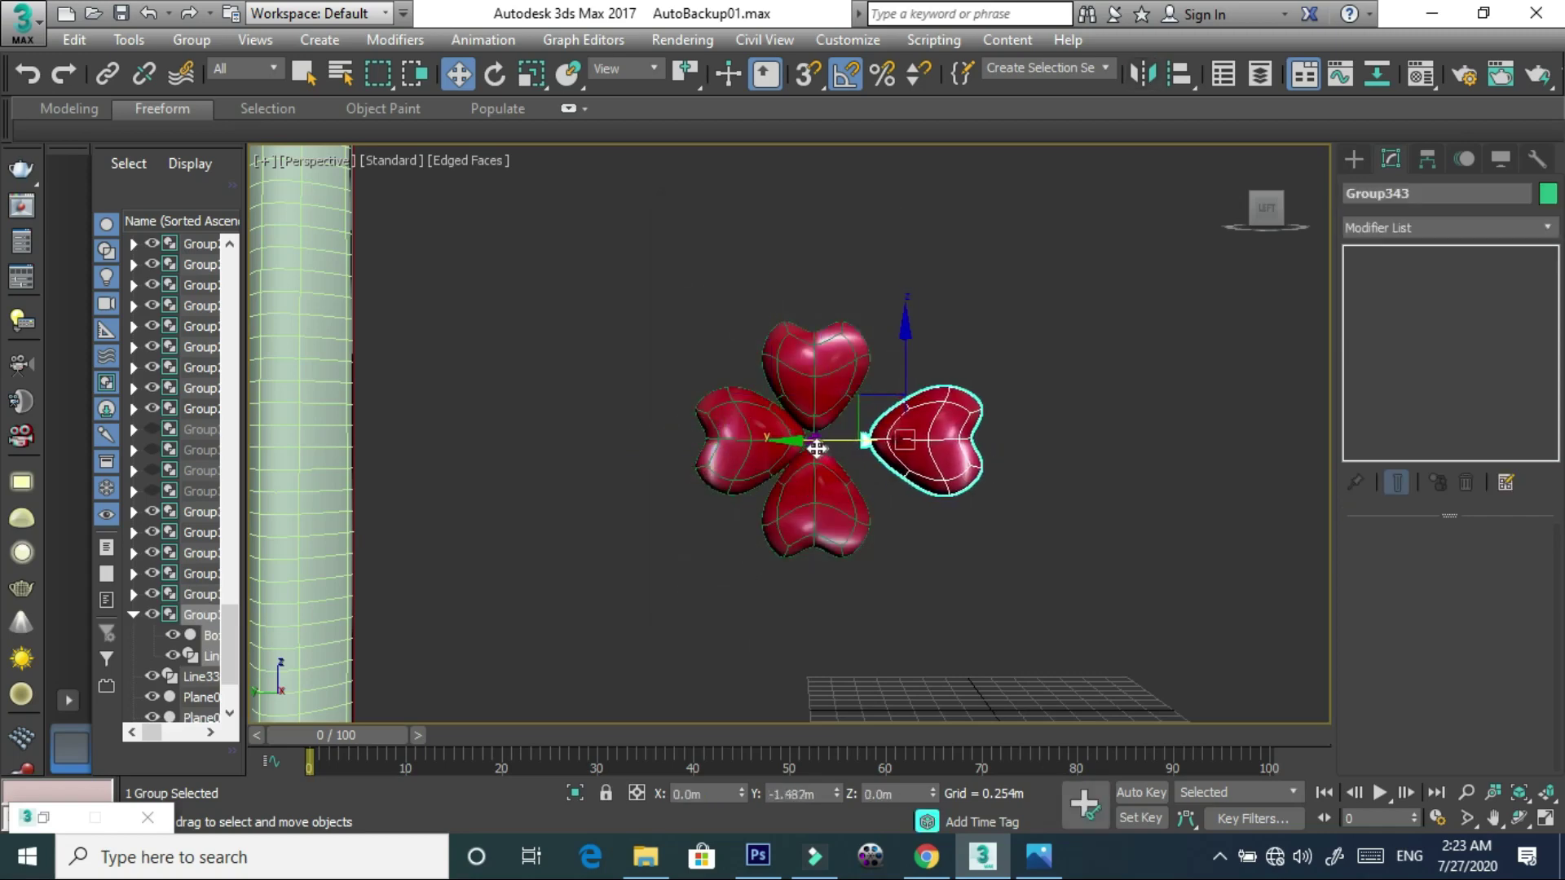
drag(798, 447, 803, 459)
scroll(804, 458, up, 2)
scroll(804, 458, up, 3)
click(1114, 569)
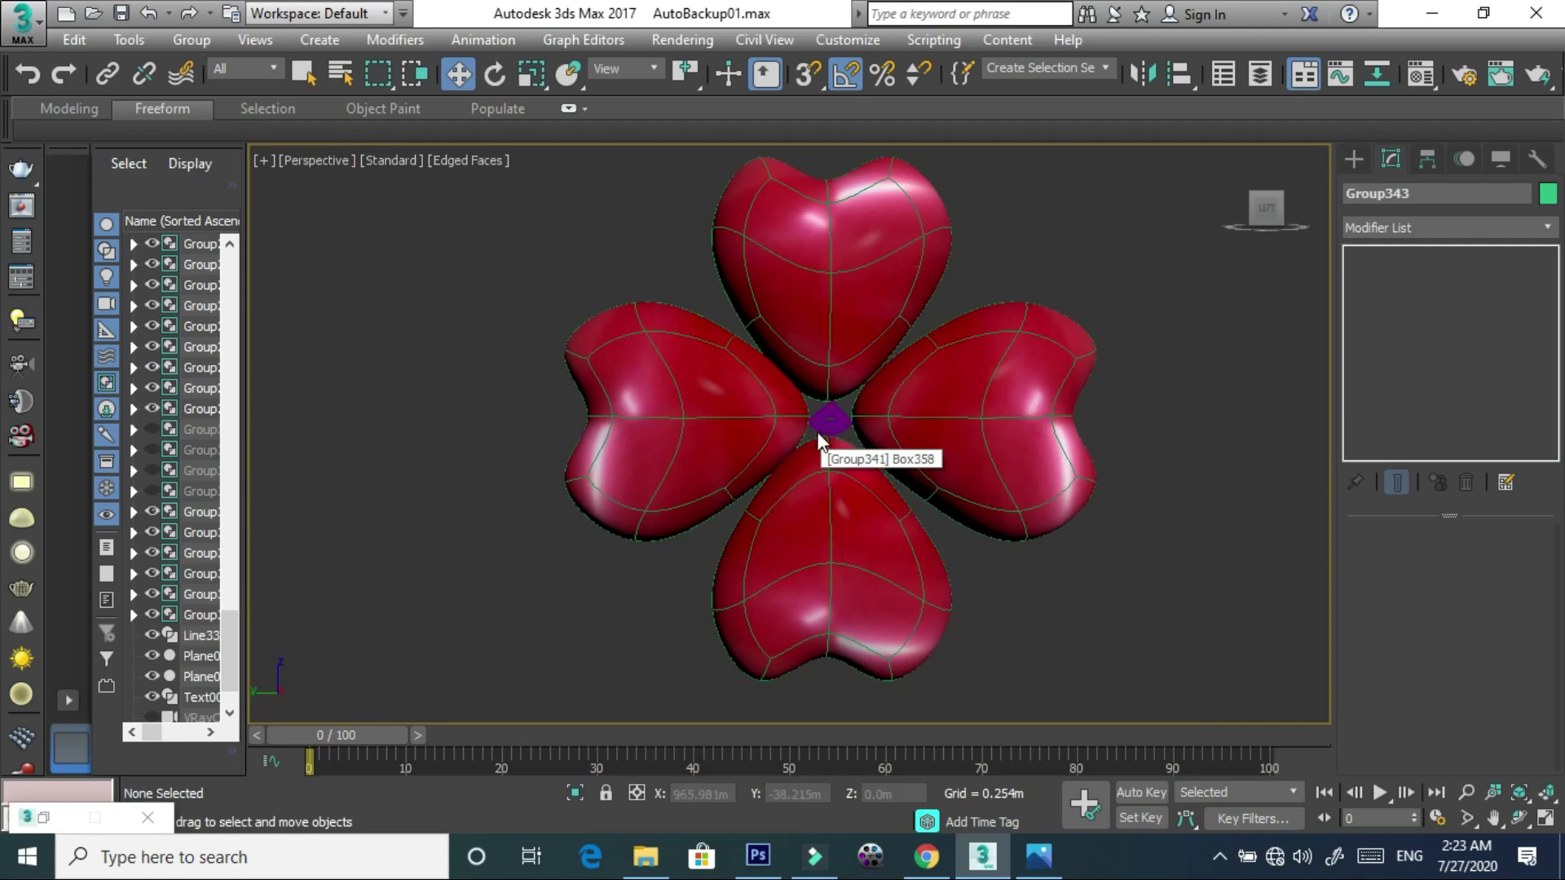
- Turn off edged-face display (F4) and zoom in on the heart cluster
scroll(829, 436, up, 5)
scroll(818, 429, down, 3)
scroll(819, 429, down, 5)
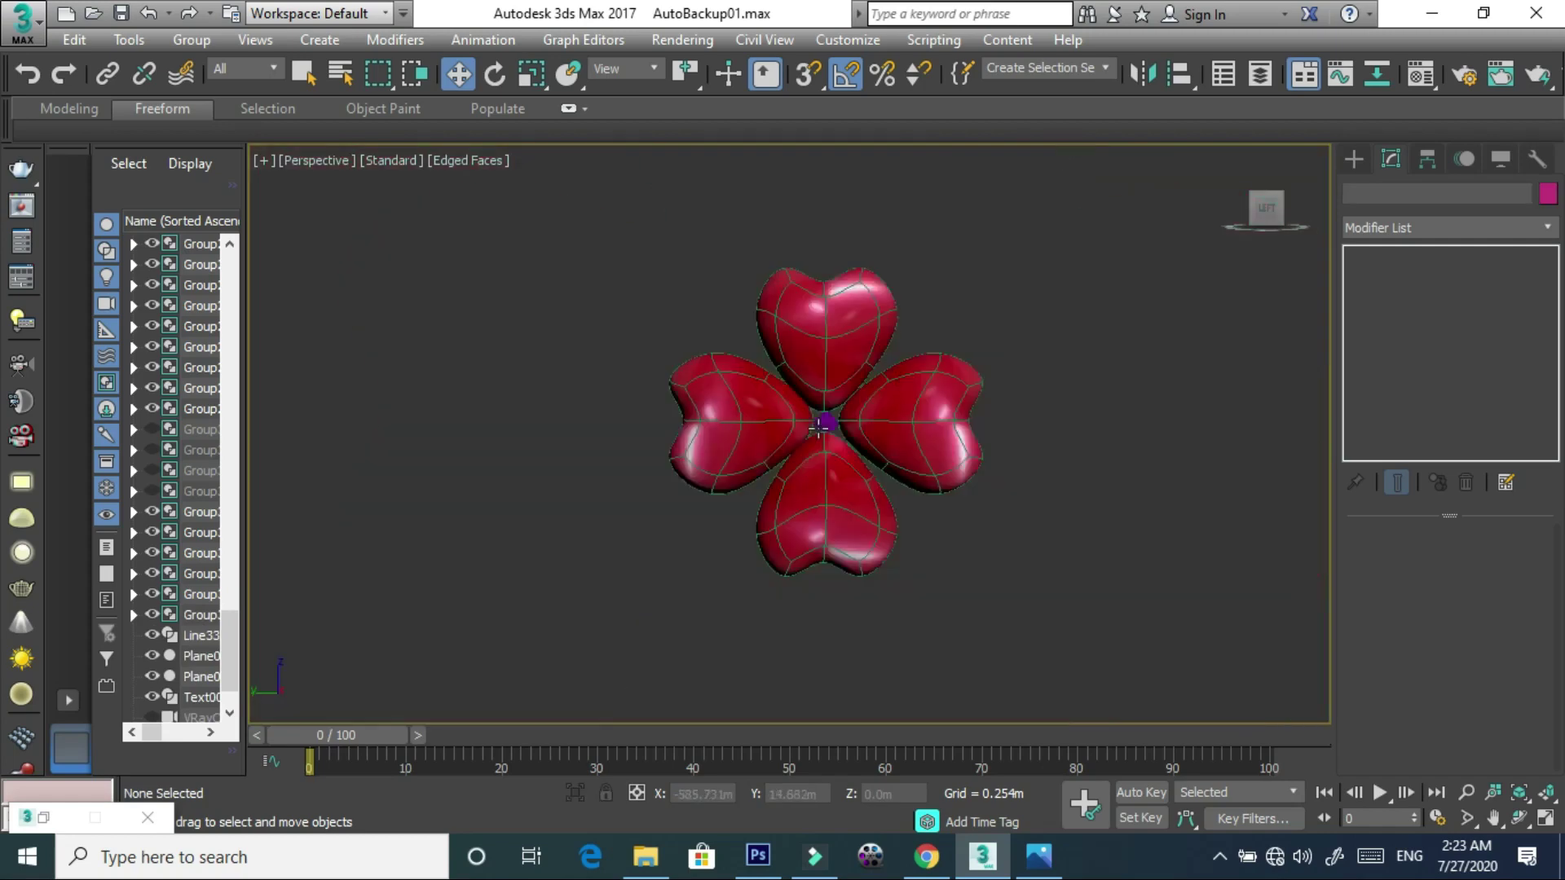
scroll(818, 428, down, 3)
key(F4)
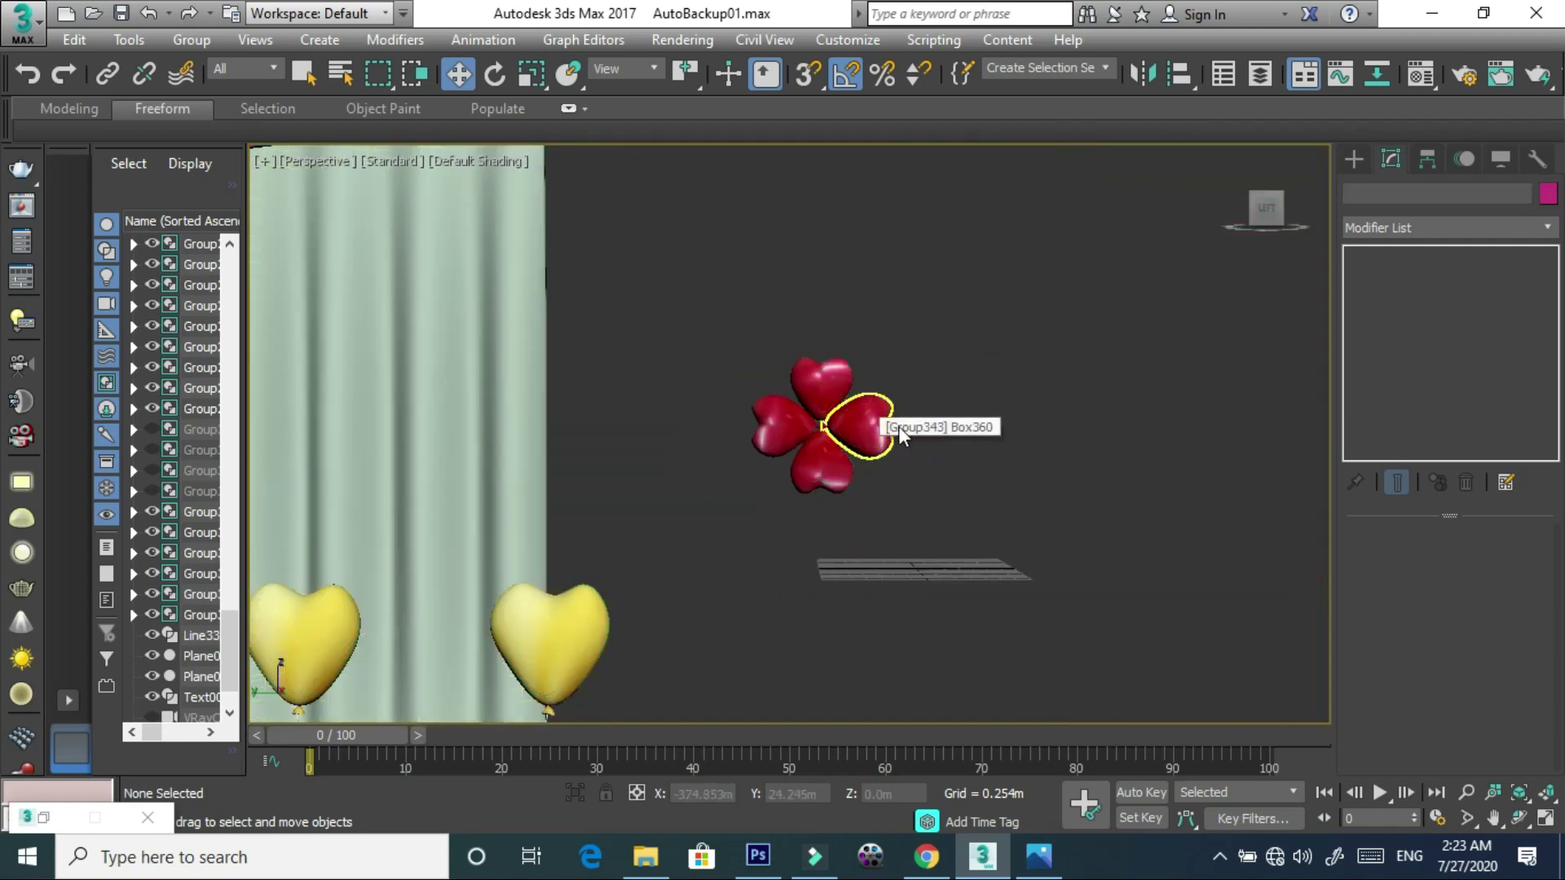
scroll(941, 496, down, 3)
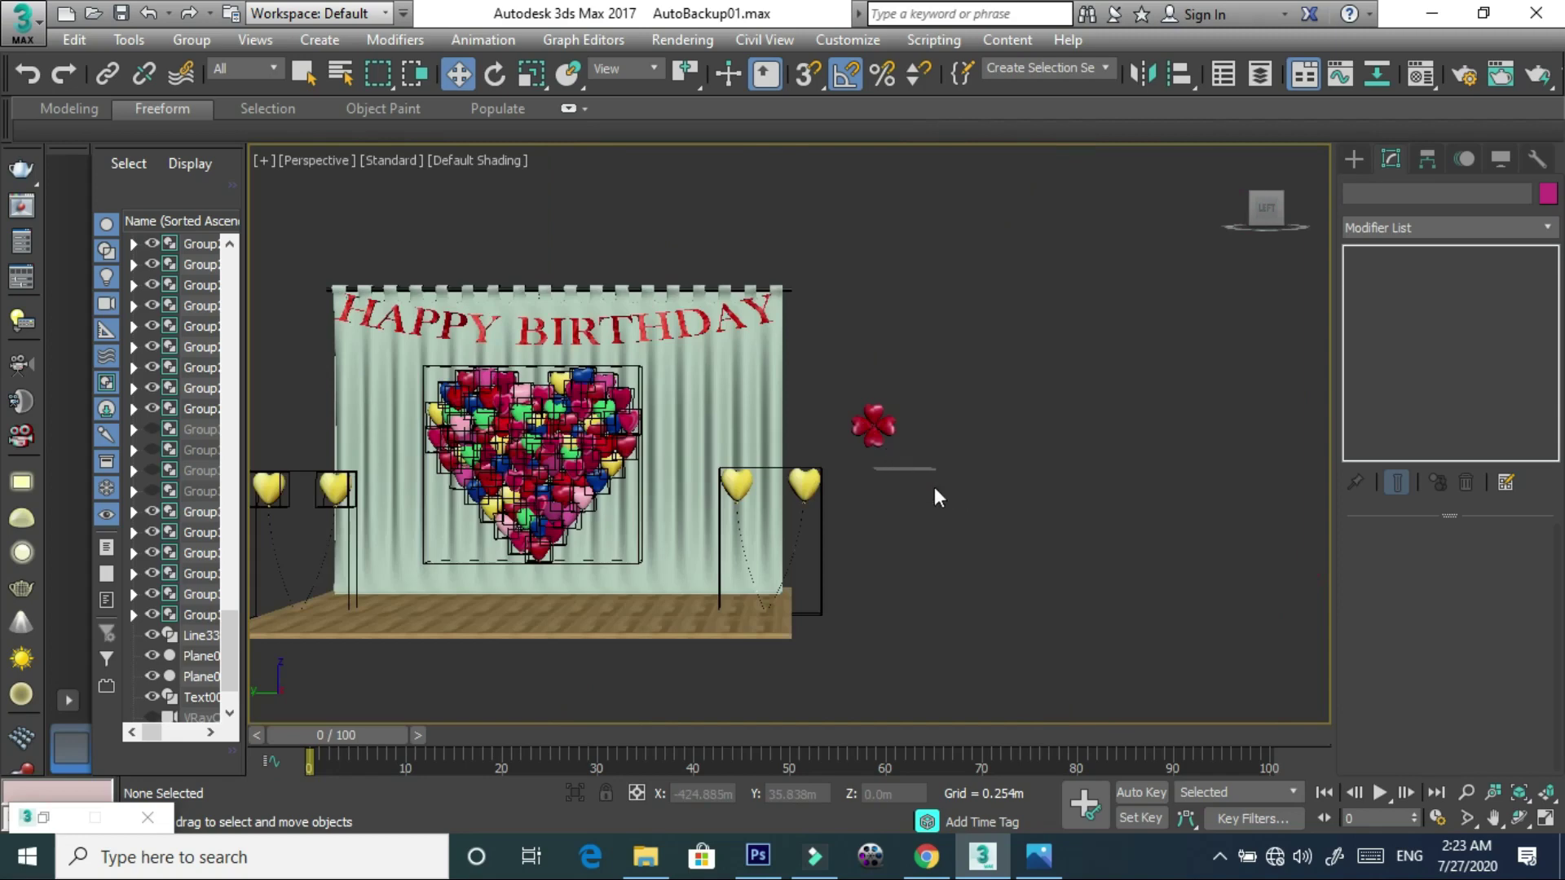
scroll(868, 389, down, 3)
- Select all four hearts and group them into one flower
mouse_move(937, 491)
mouse_down()
mouse_move(853, 362)
mouse_move(897, 409)
mouse_up()
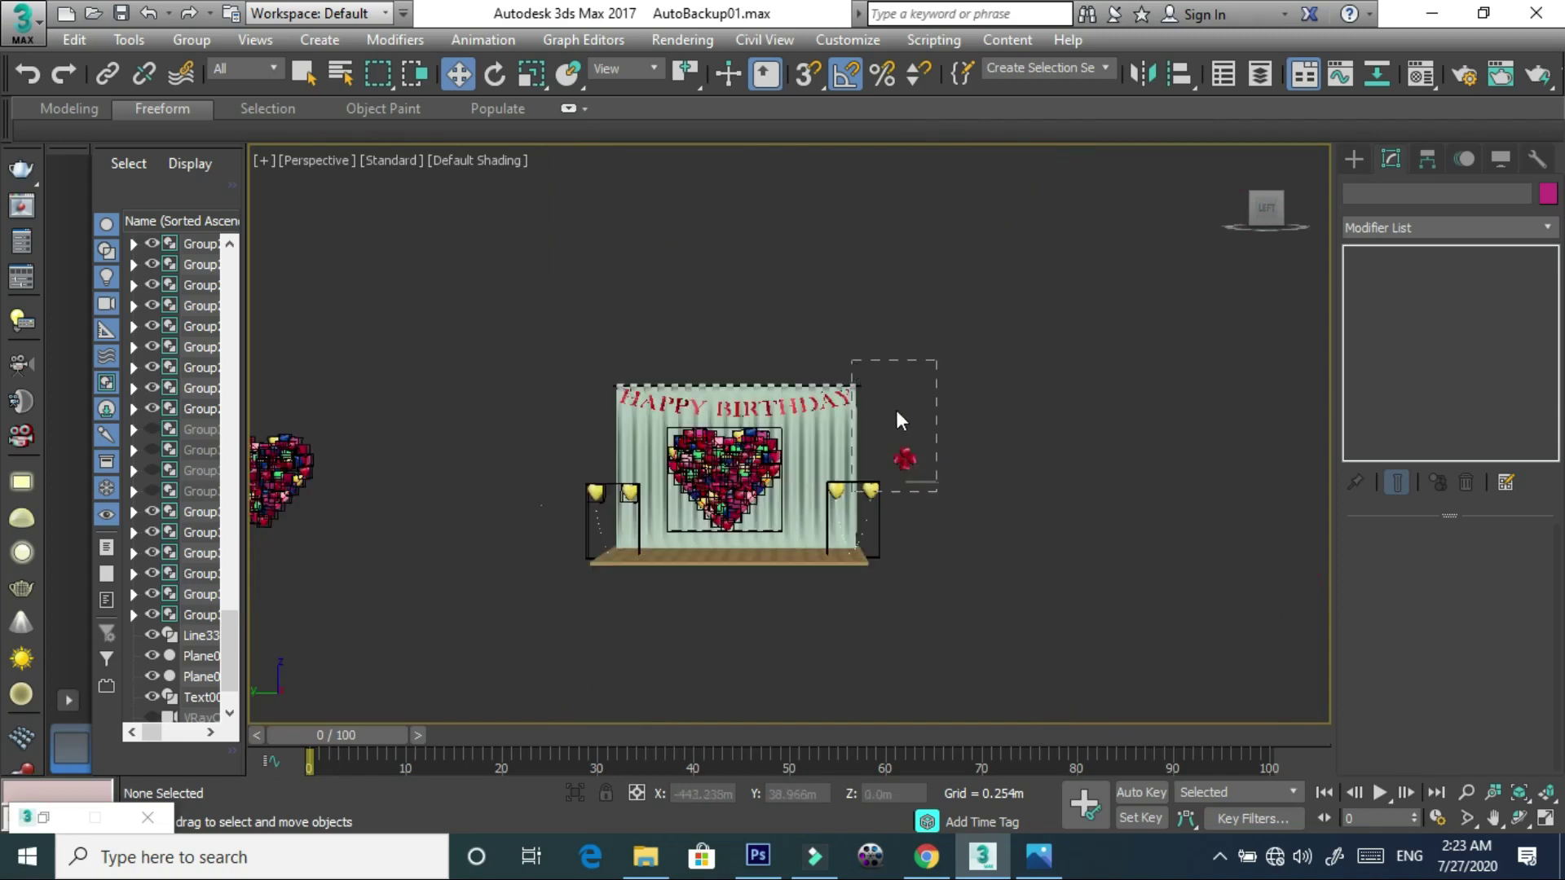
scroll(903, 463, up, 3)
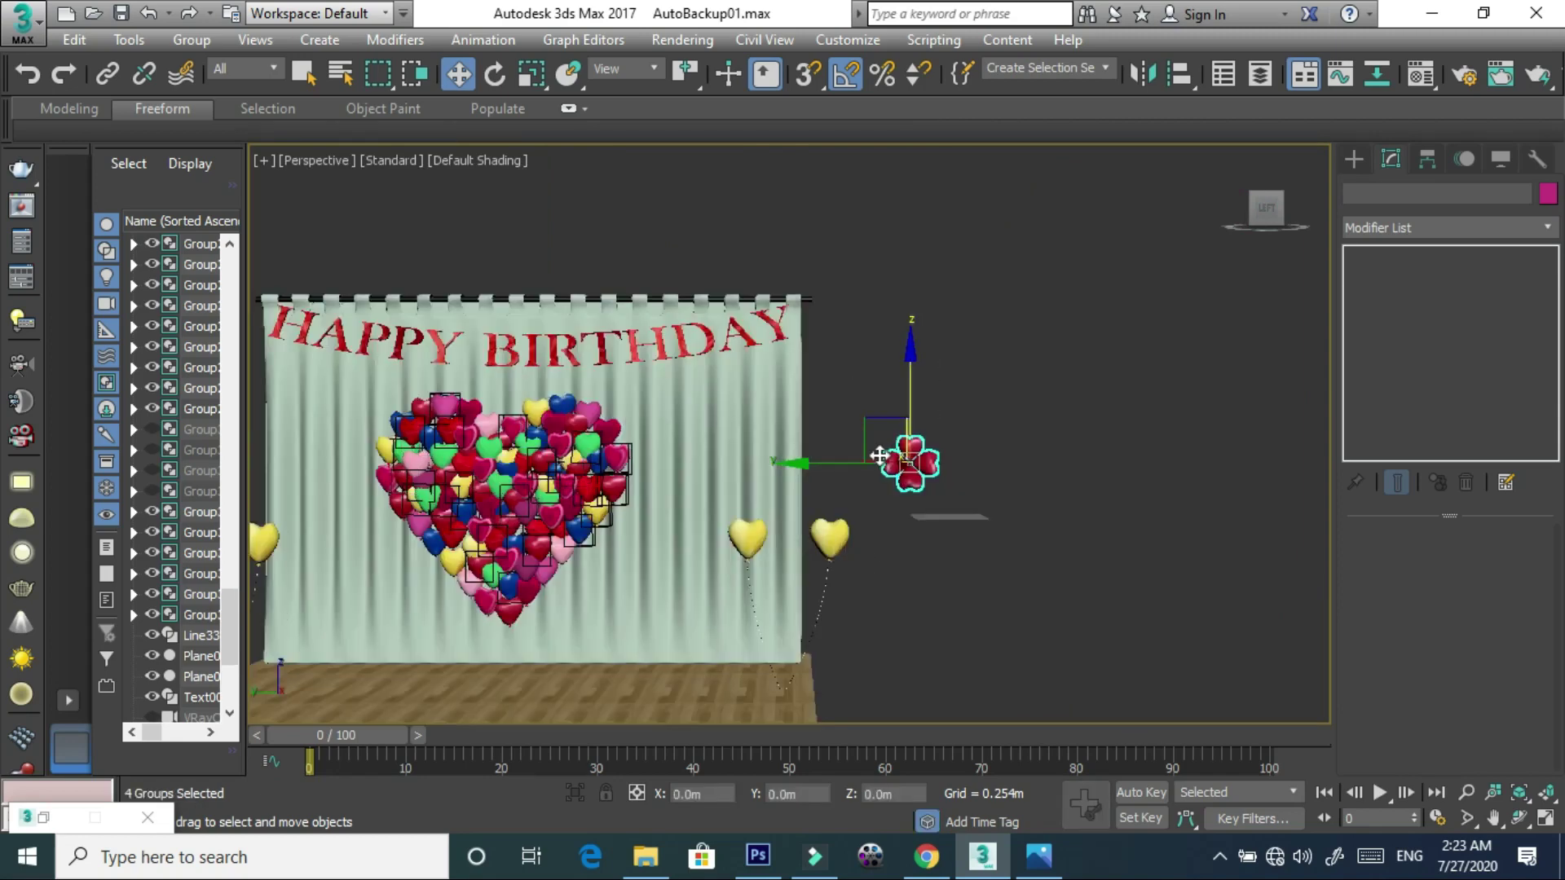
drag(856, 459, 657, 450)
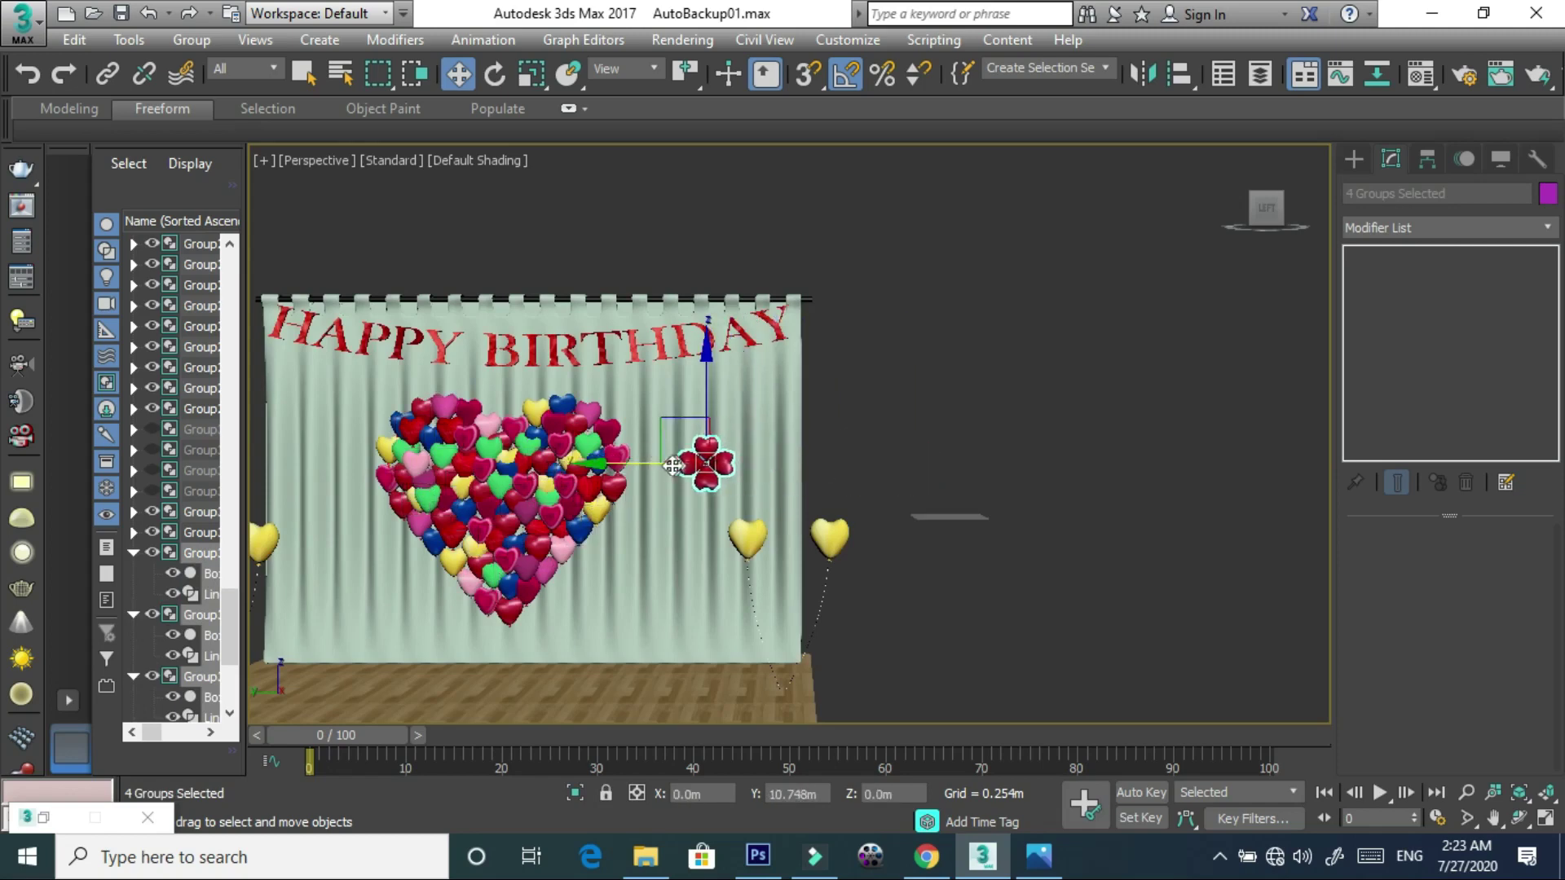
key(ctrl+z)
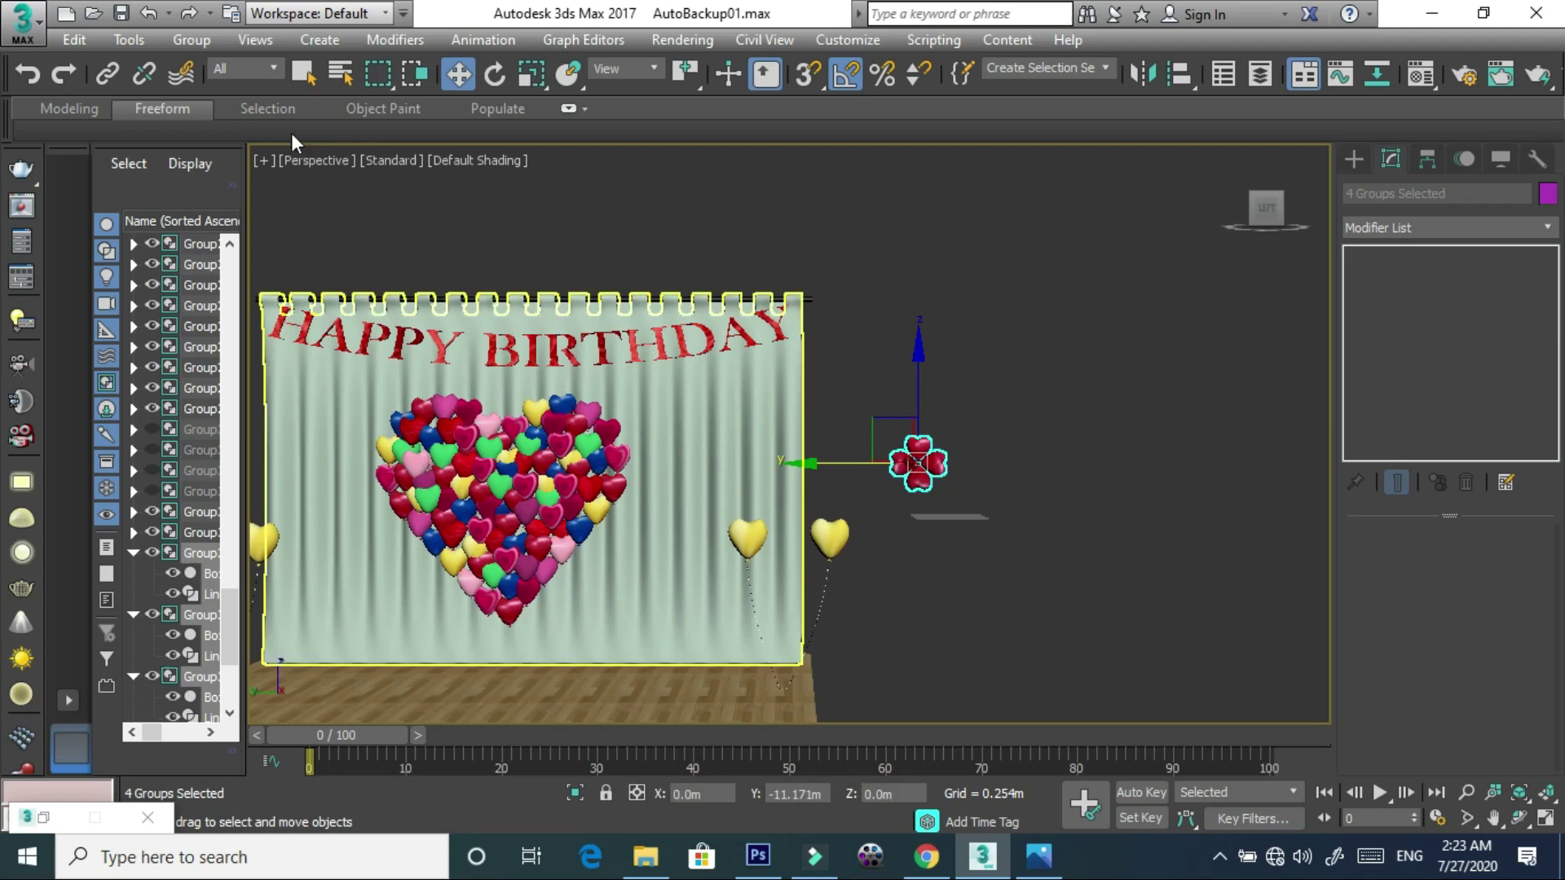
click(194, 41)
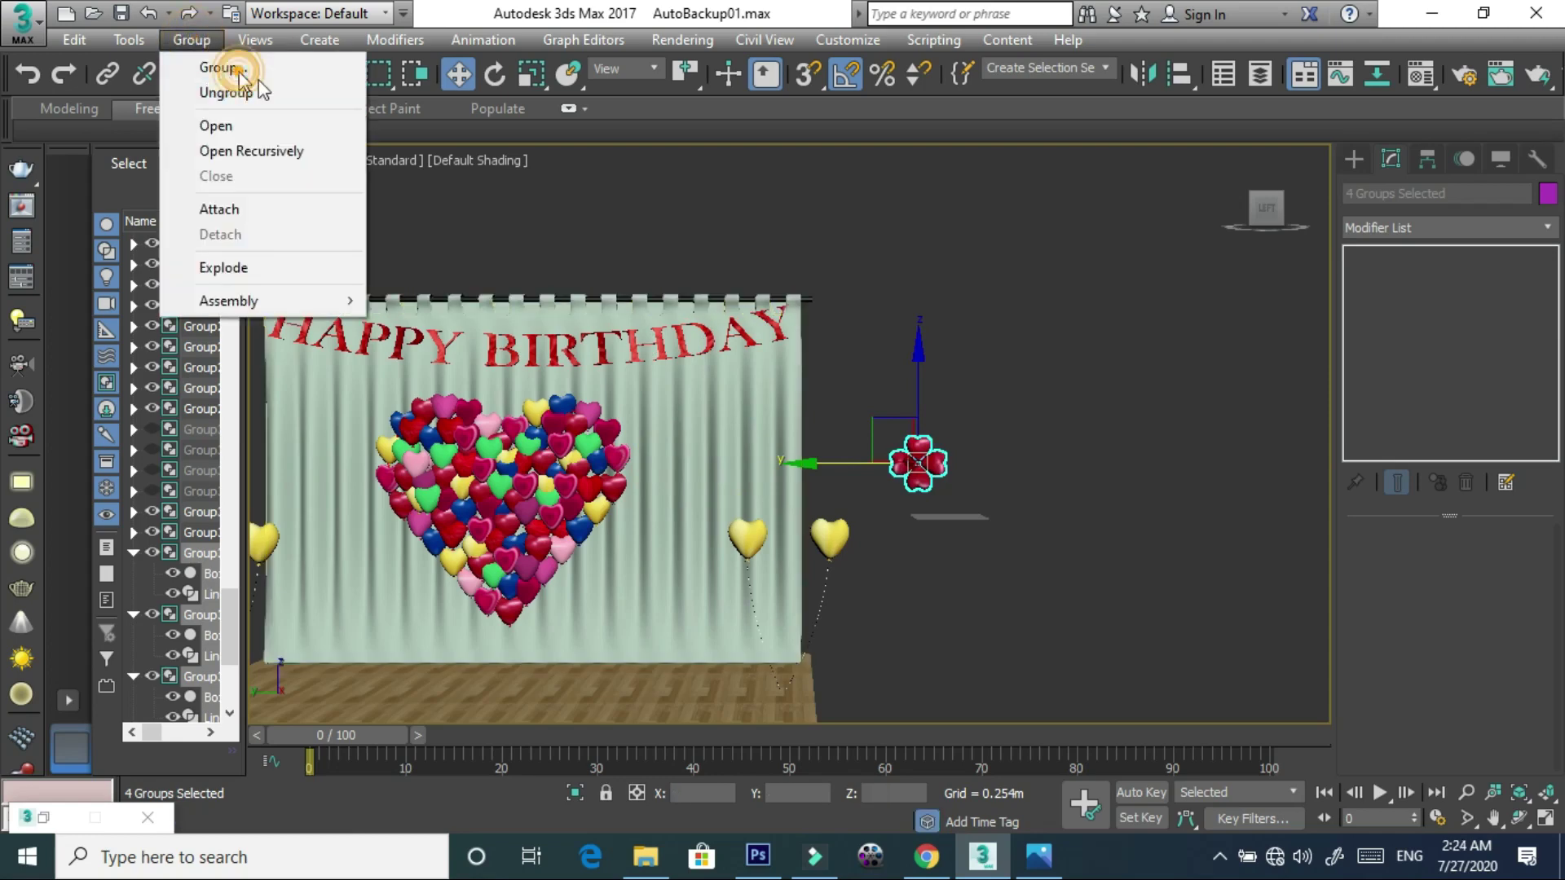
key(Escape)
click(813, 466)
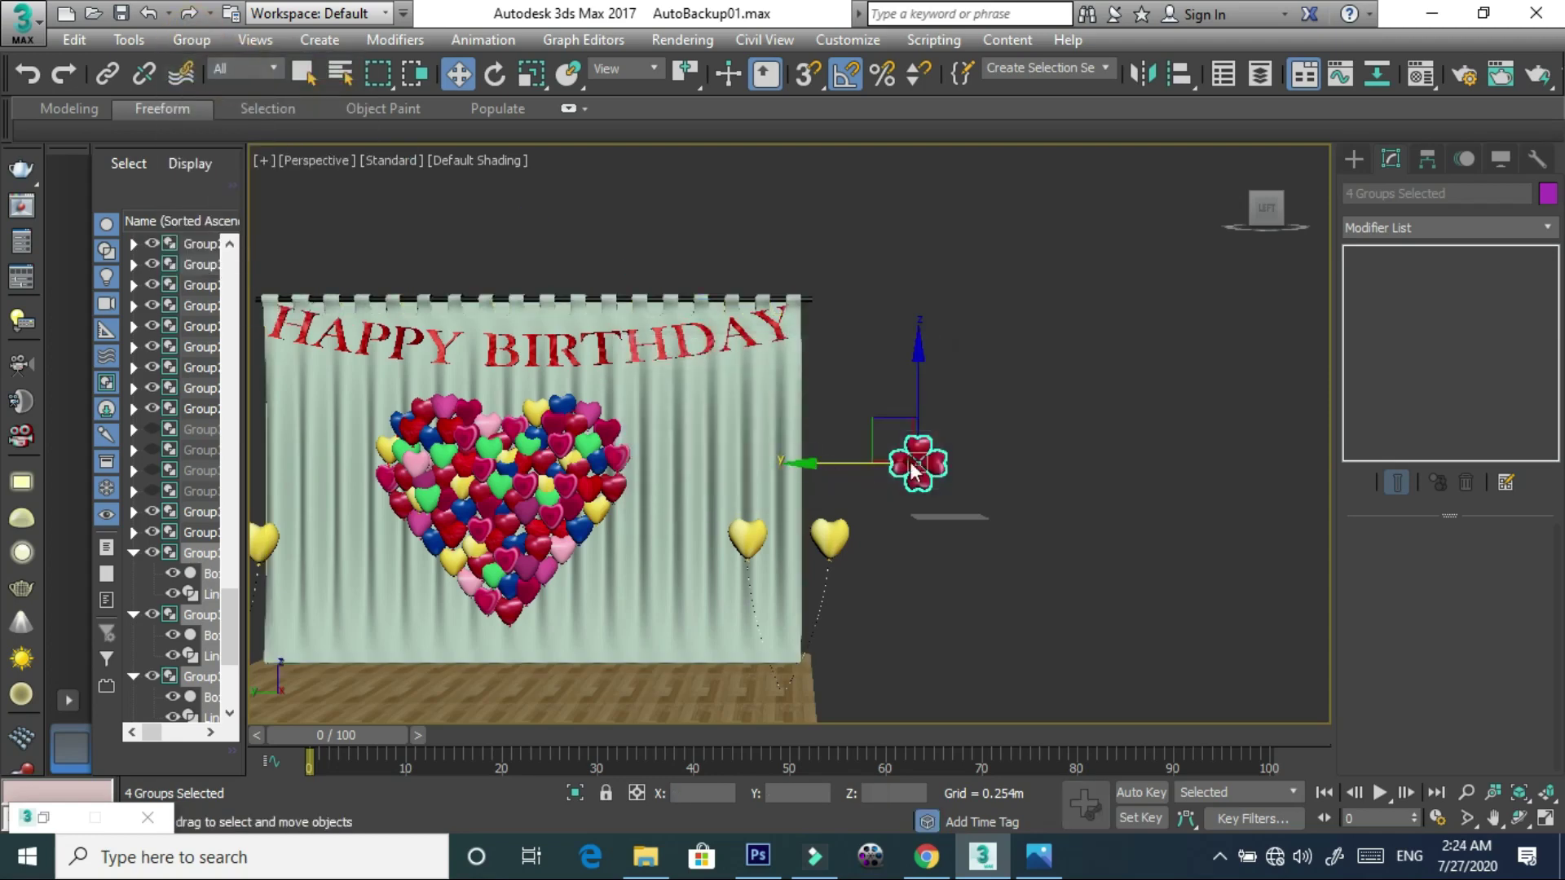
- Move the flower group onto the curtain and clone a second flower beside it
mouse_move(849, 460)
mouse_down()
mouse_move(639, 446)
mouse_move(722, 385)
mouse_up()
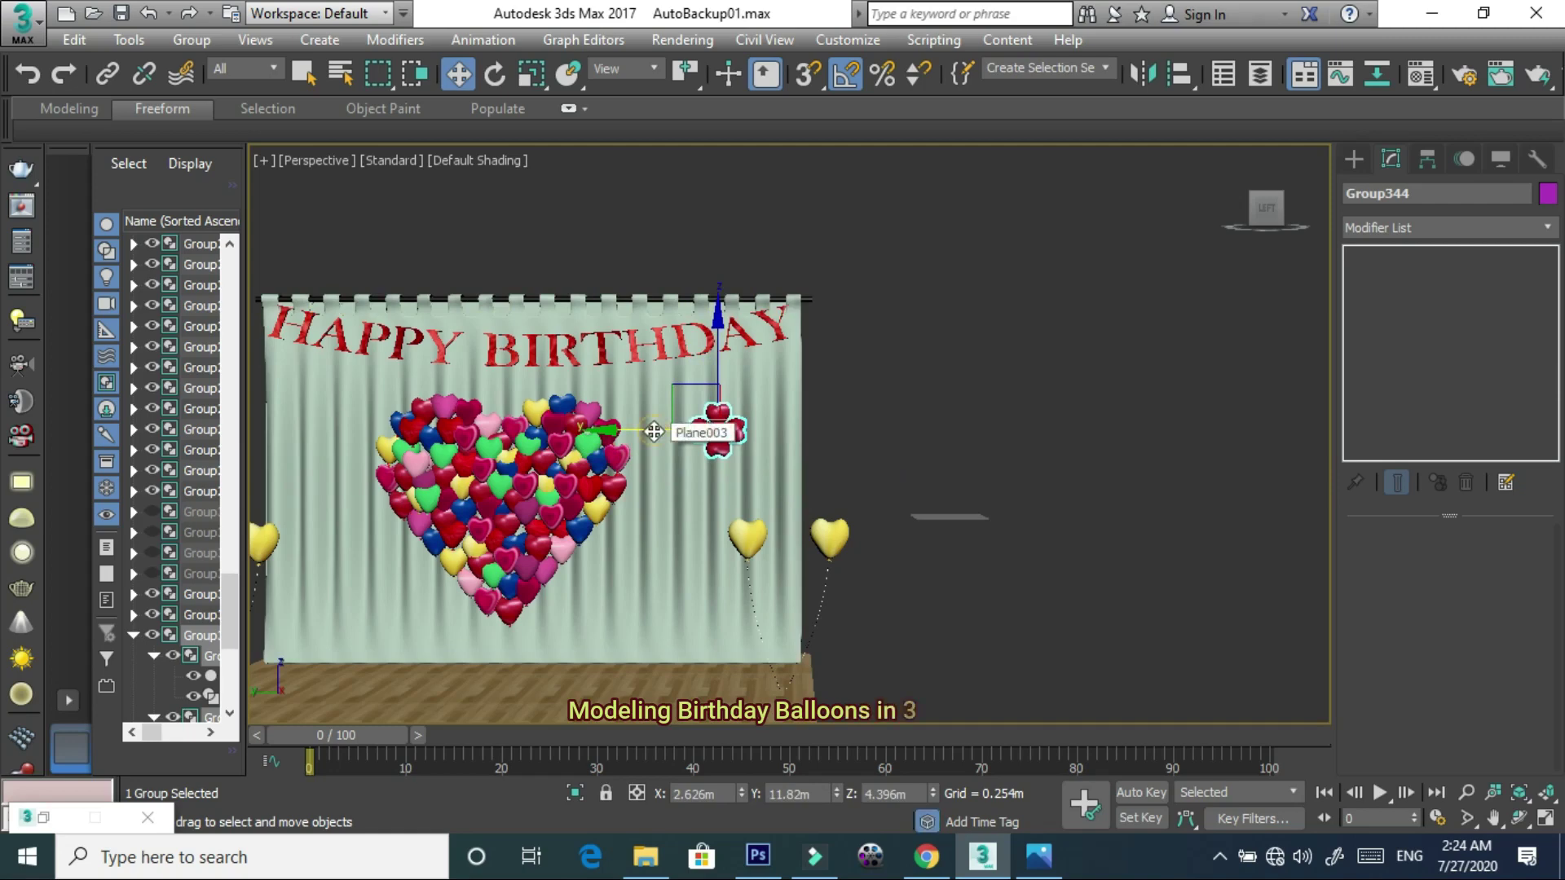
shift+drag(397, 417, 263, 395)
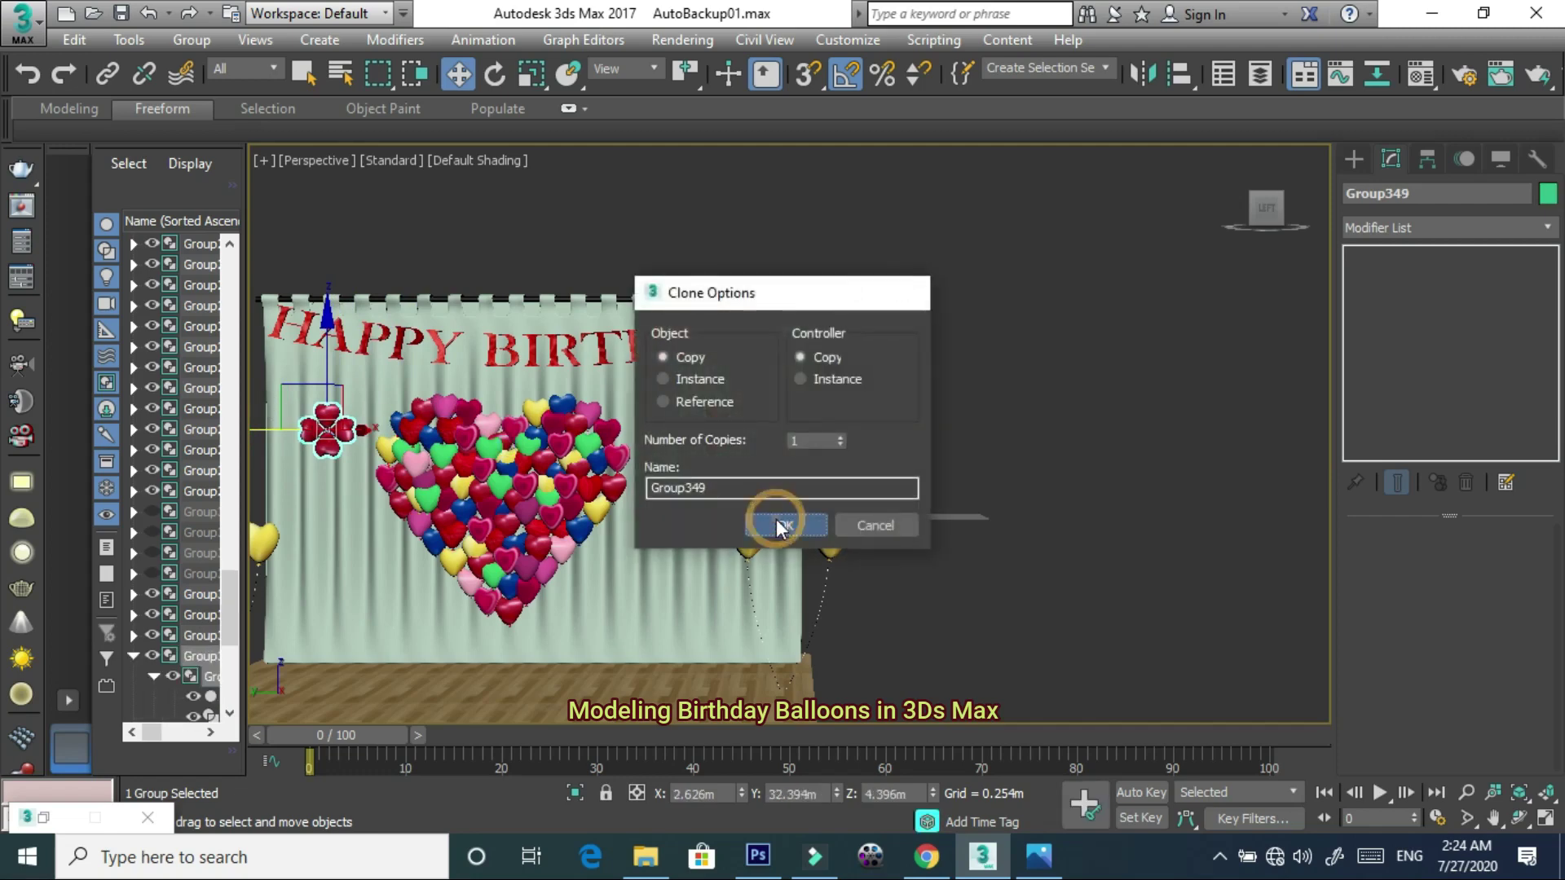
click(771, 519)
- Select both flowers and clone them lower down the curtain
middle_drag(812, 427, 869, 400)
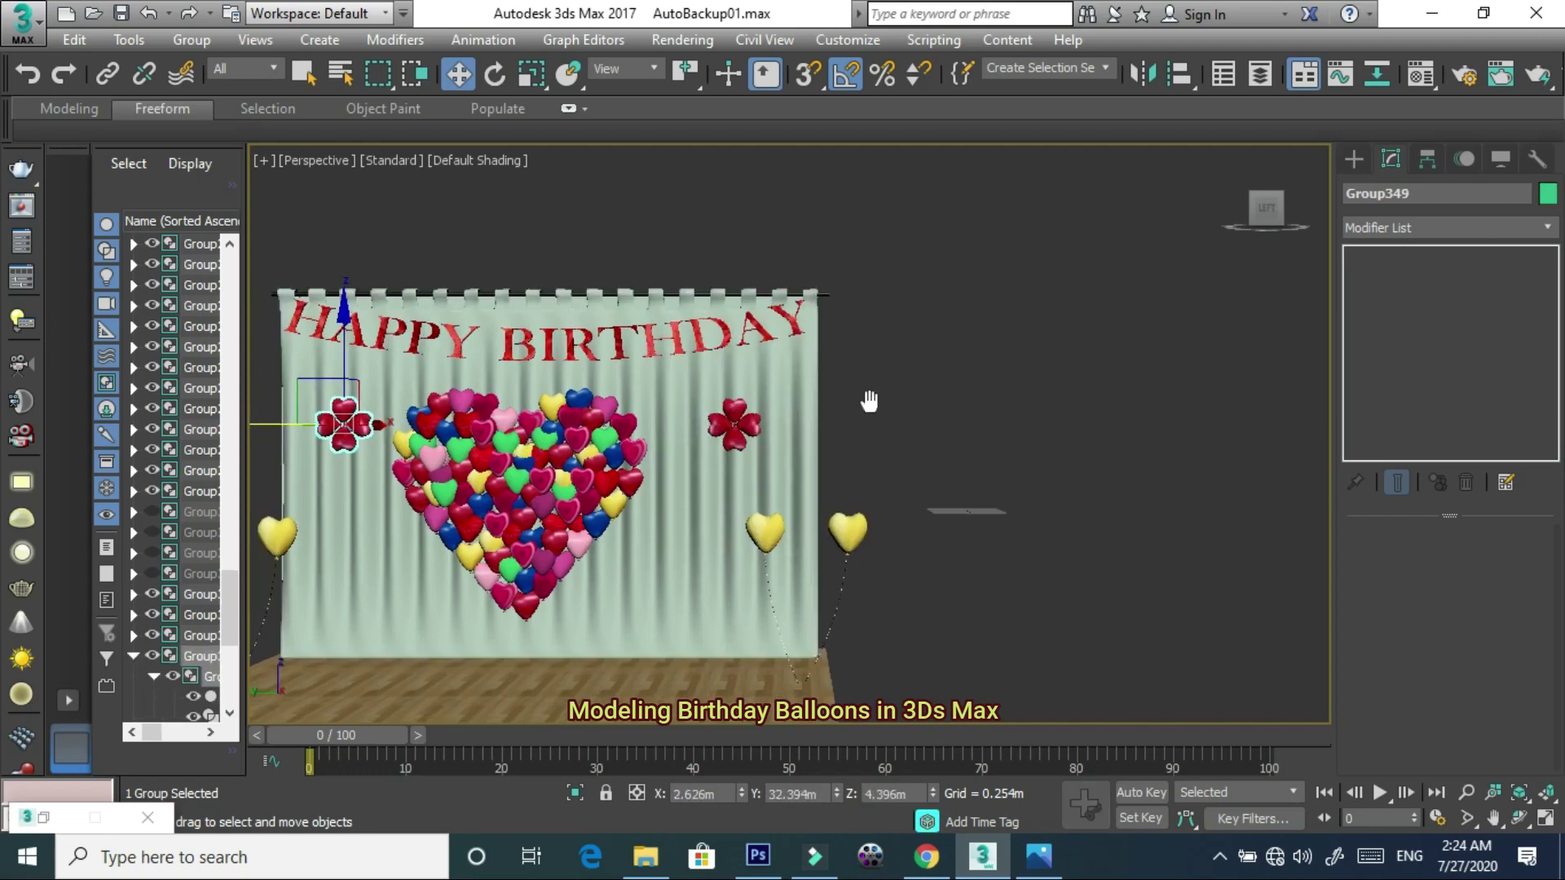
mouse_move(751, 458)
middle_down()
mouse_move(937, 430)
mouse_move(984, 391)
middle_up()
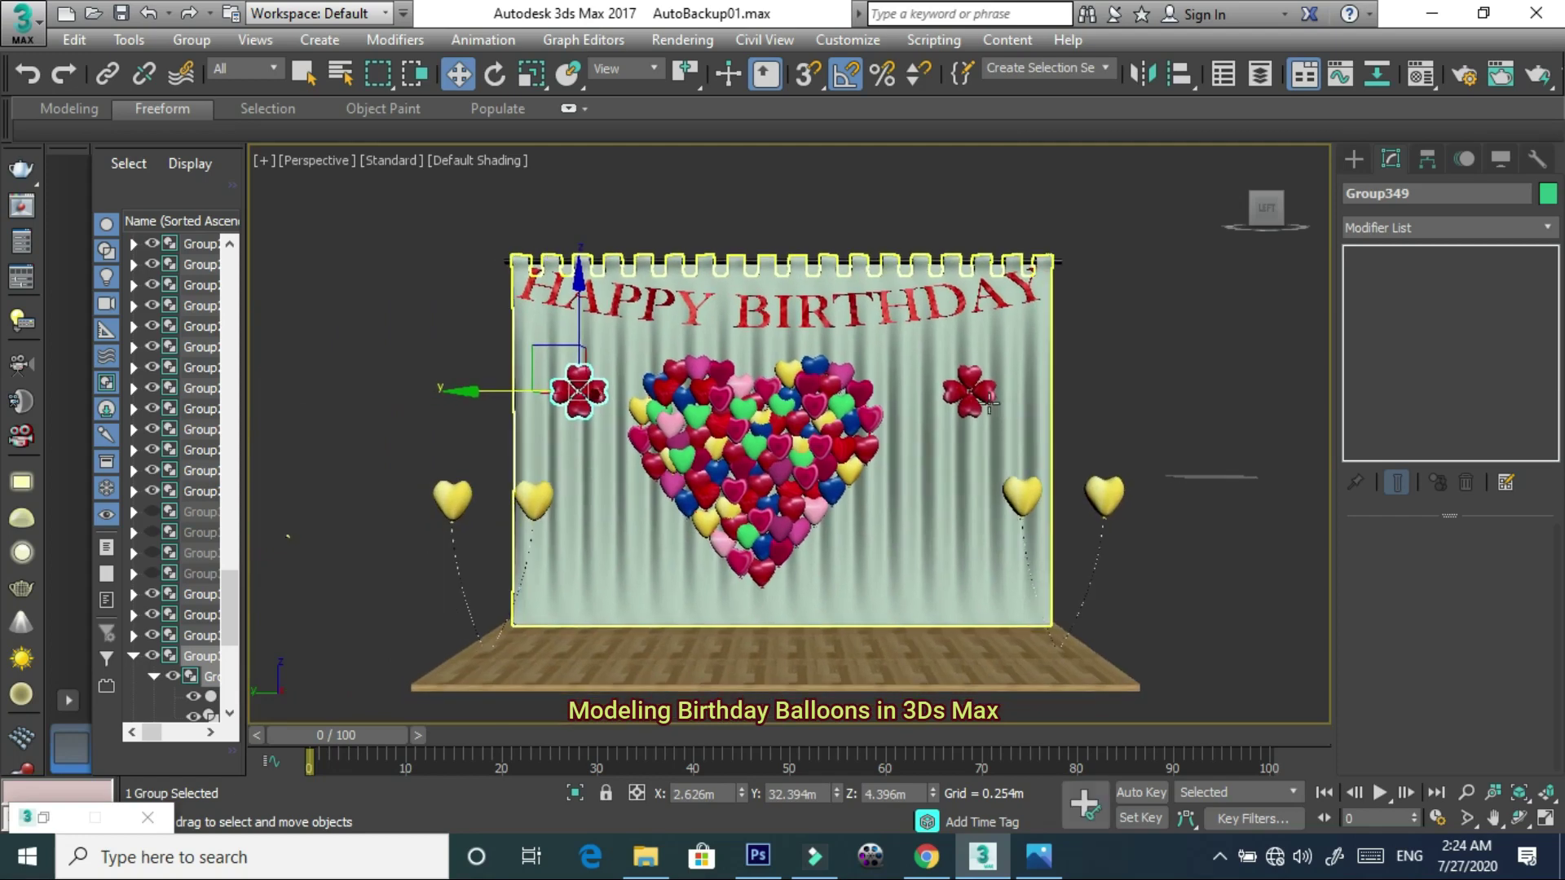
ctrl+click(985, 392)
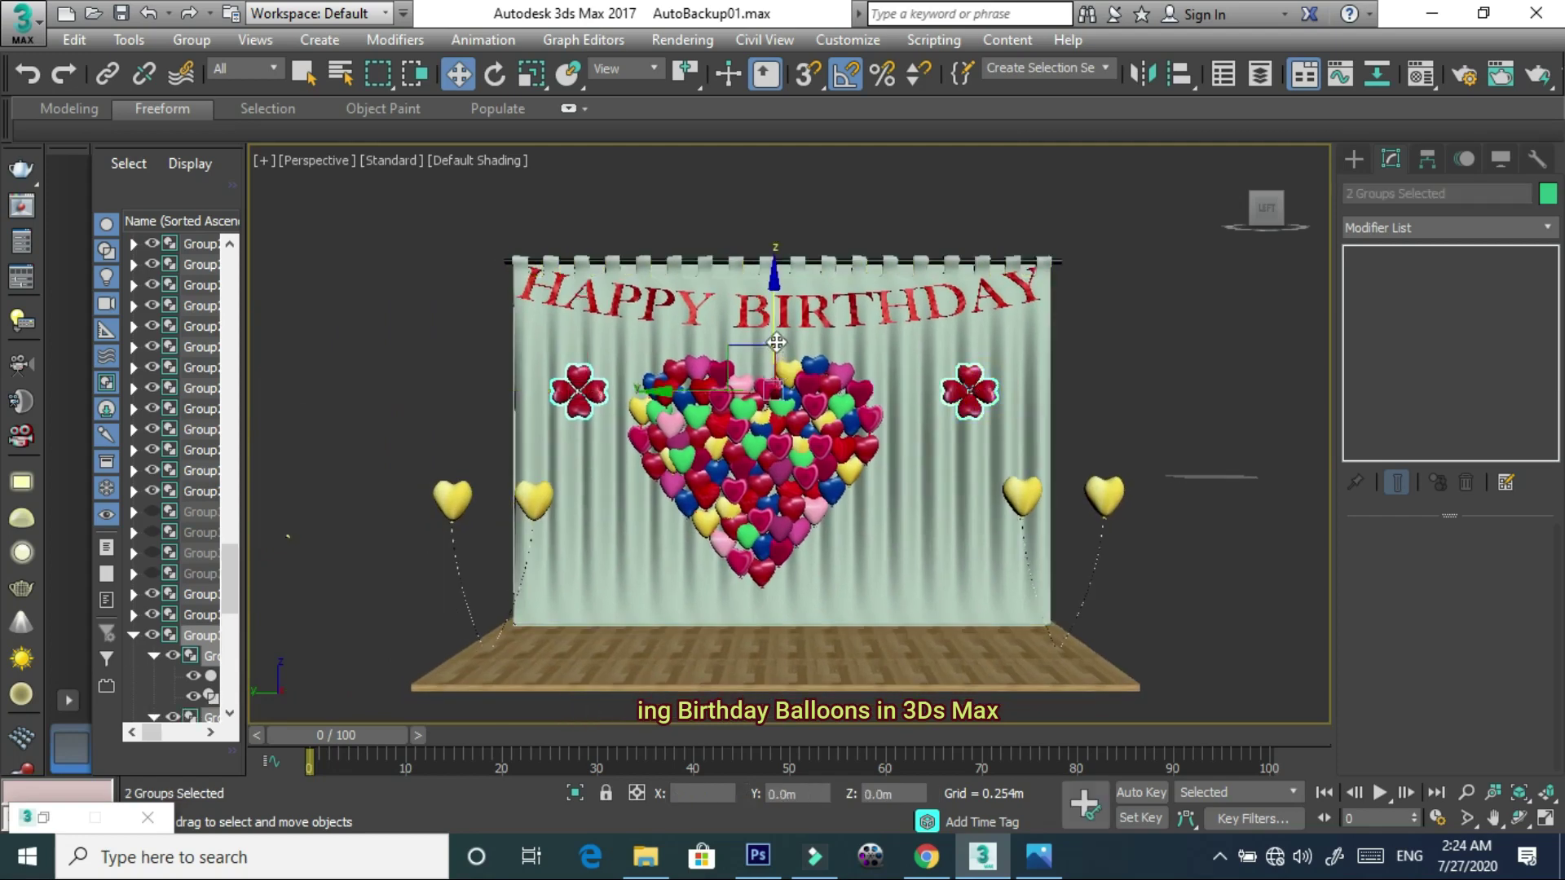
shift+drag(773, 471, 773, 477)
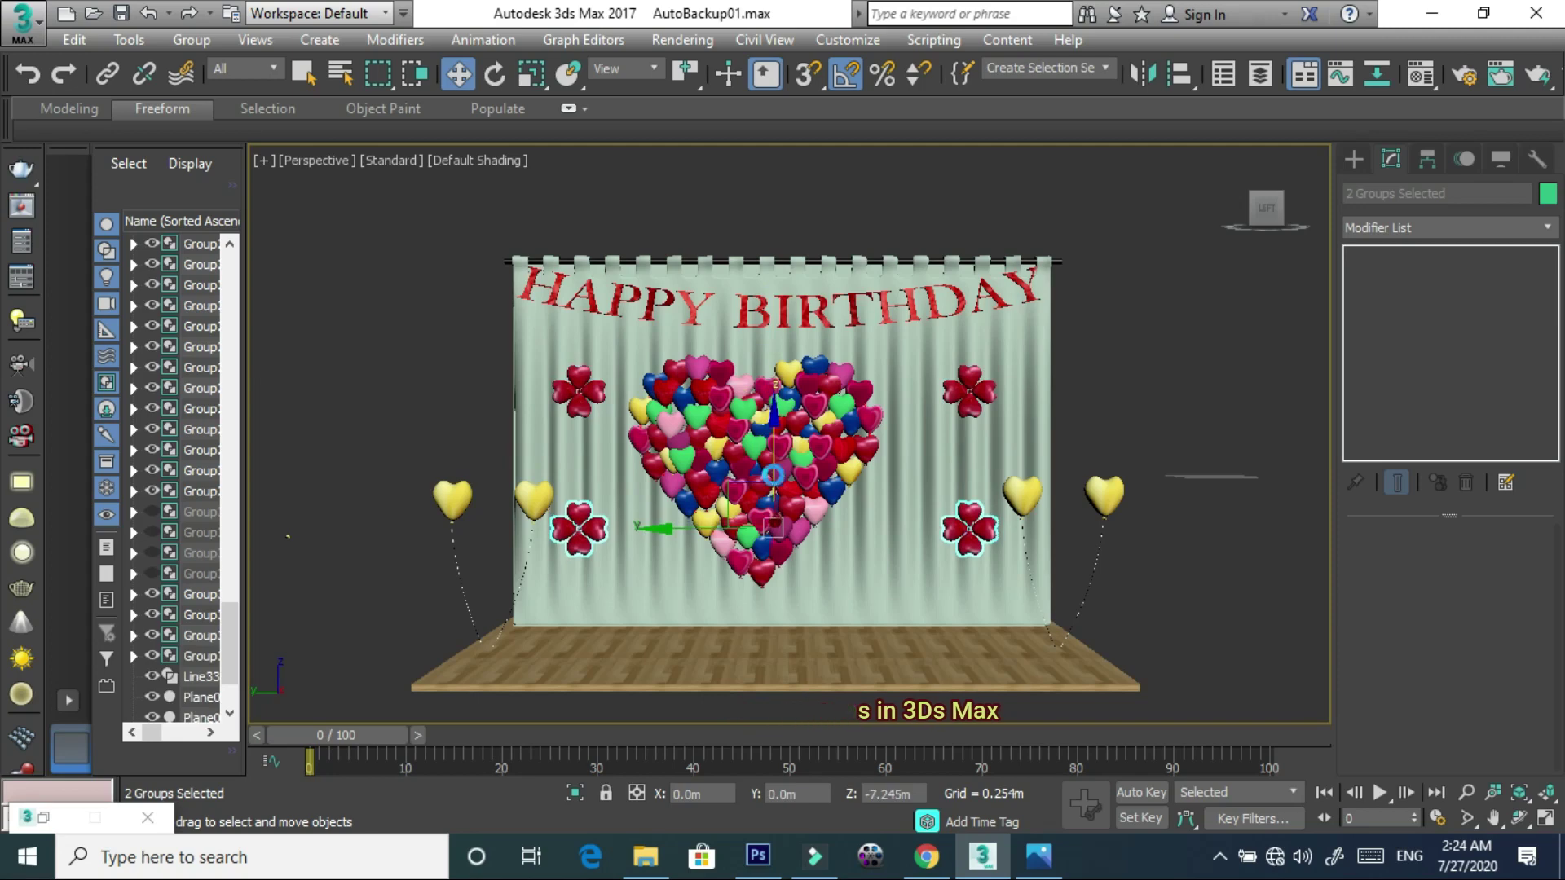
click(789, 524)
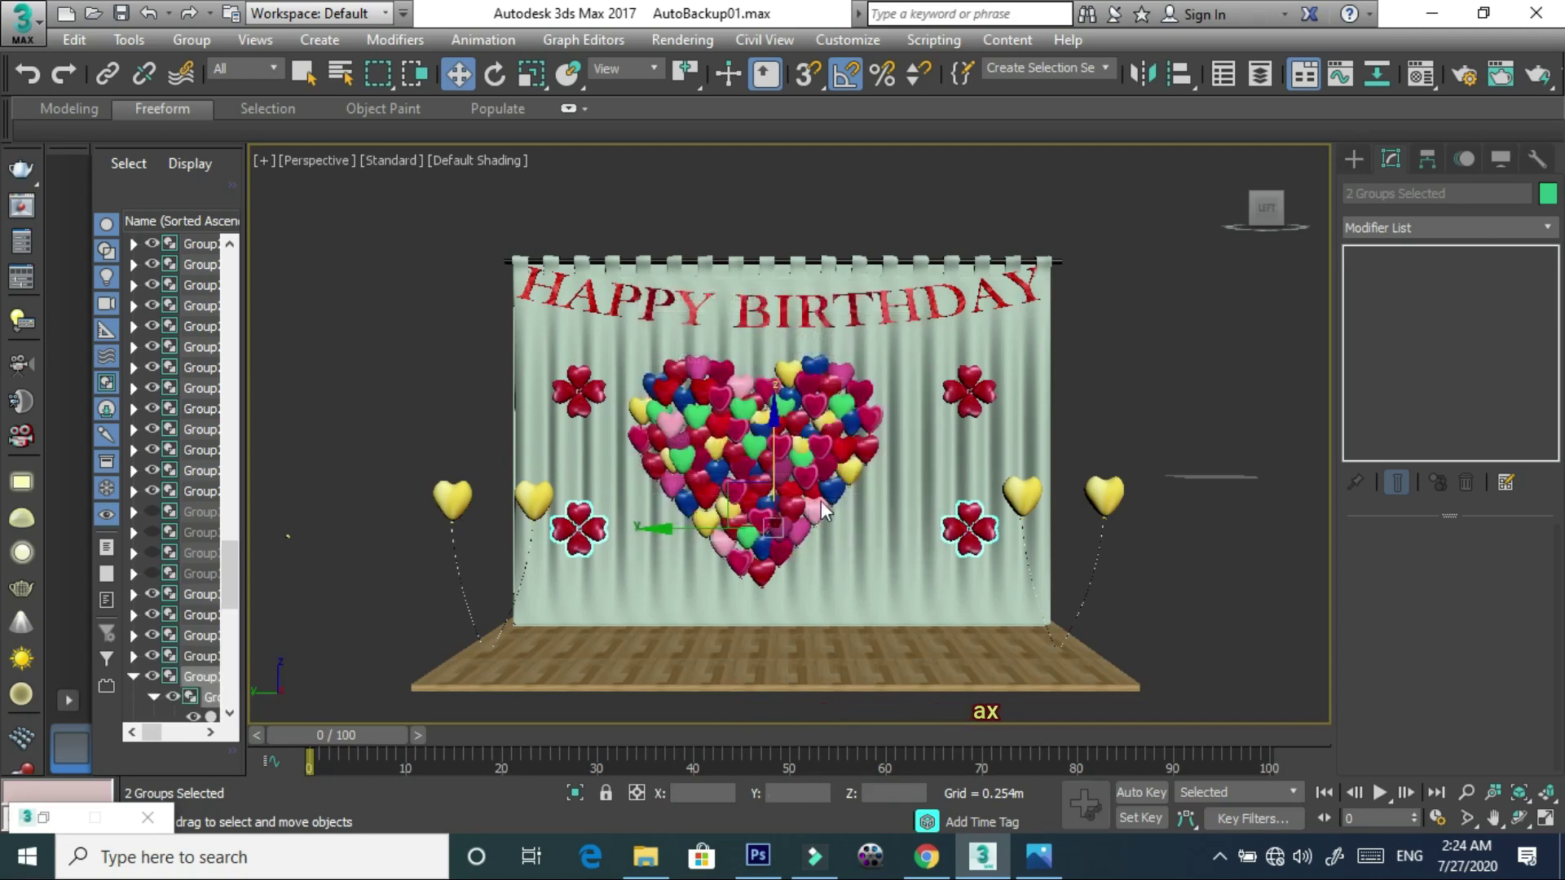
scroll(861, 450, up, 2)
middle_drag(860, 452, 874, 477)
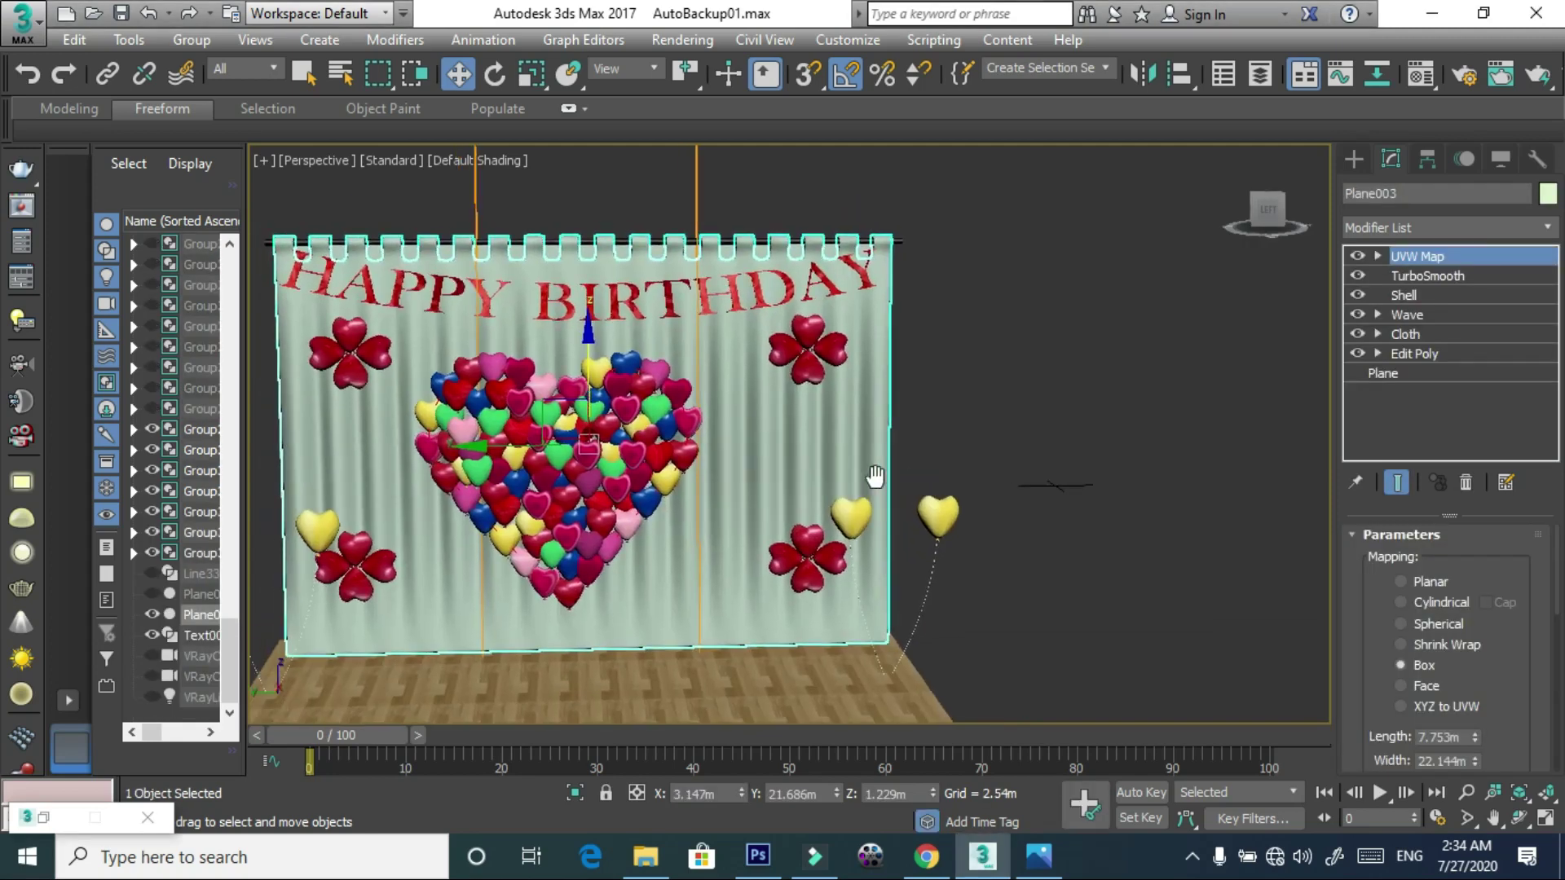
- Create a Standard Primitives plane in the open space beside the stage
scroll(848, 466, down, 2)
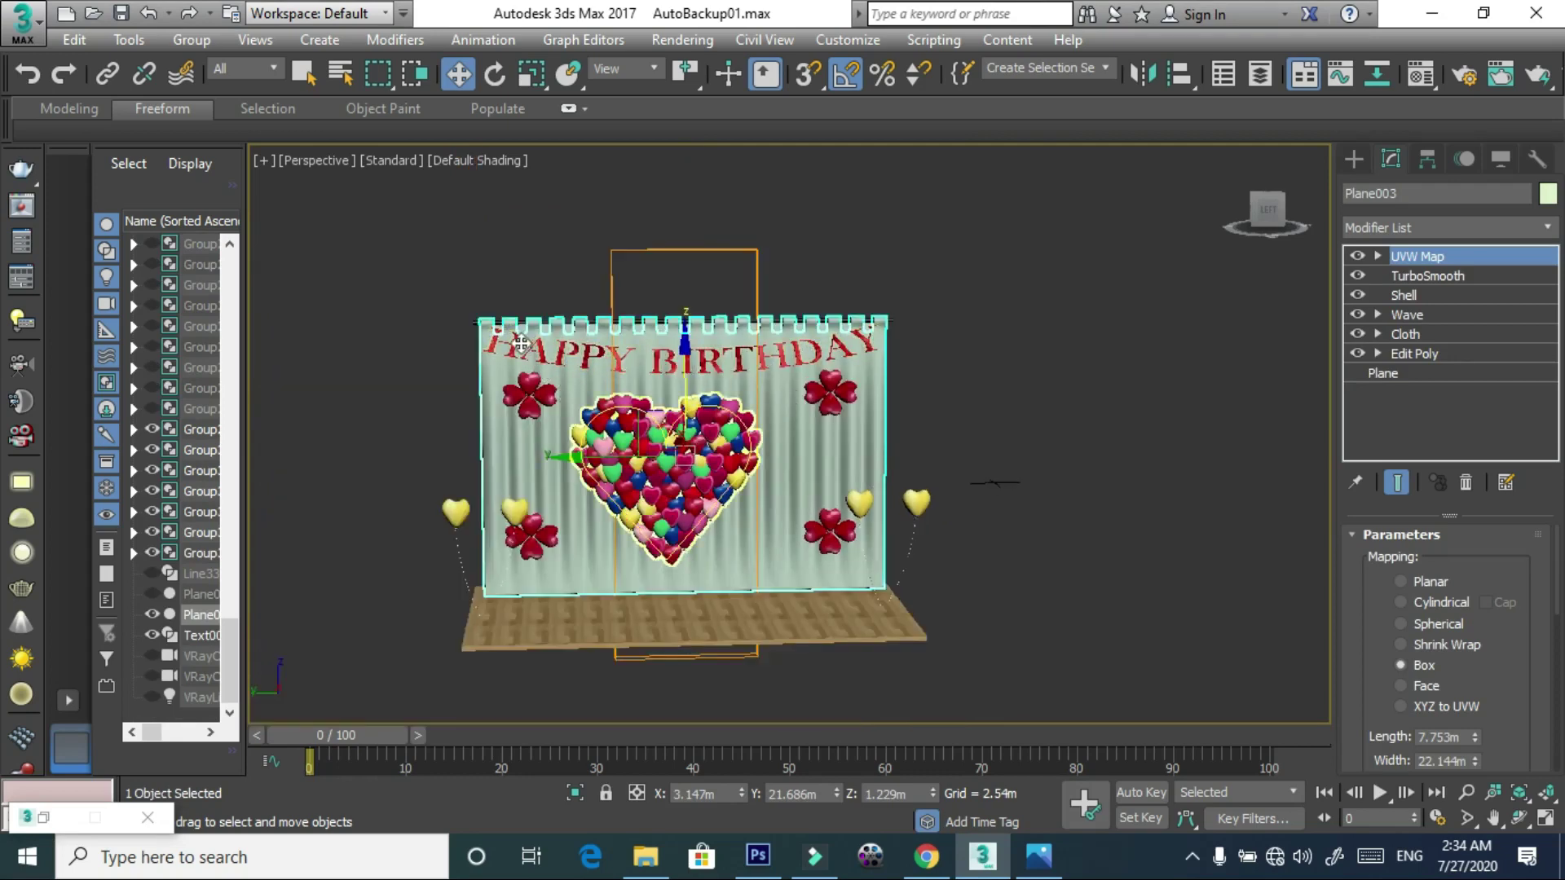
middle_drag(877, 444, 723, 446)
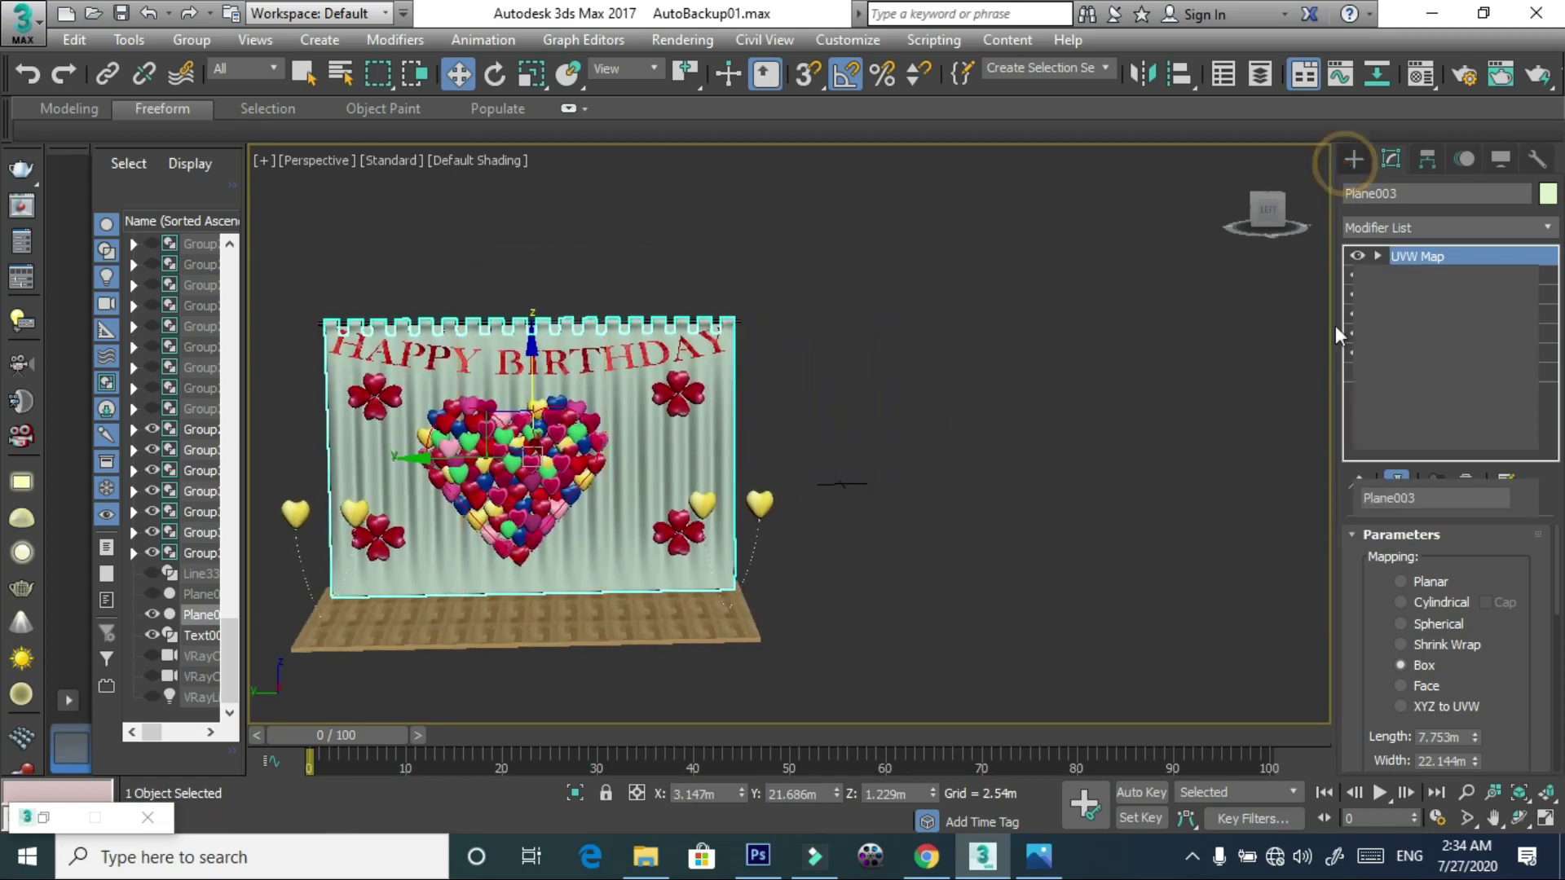
click(1353, 159)
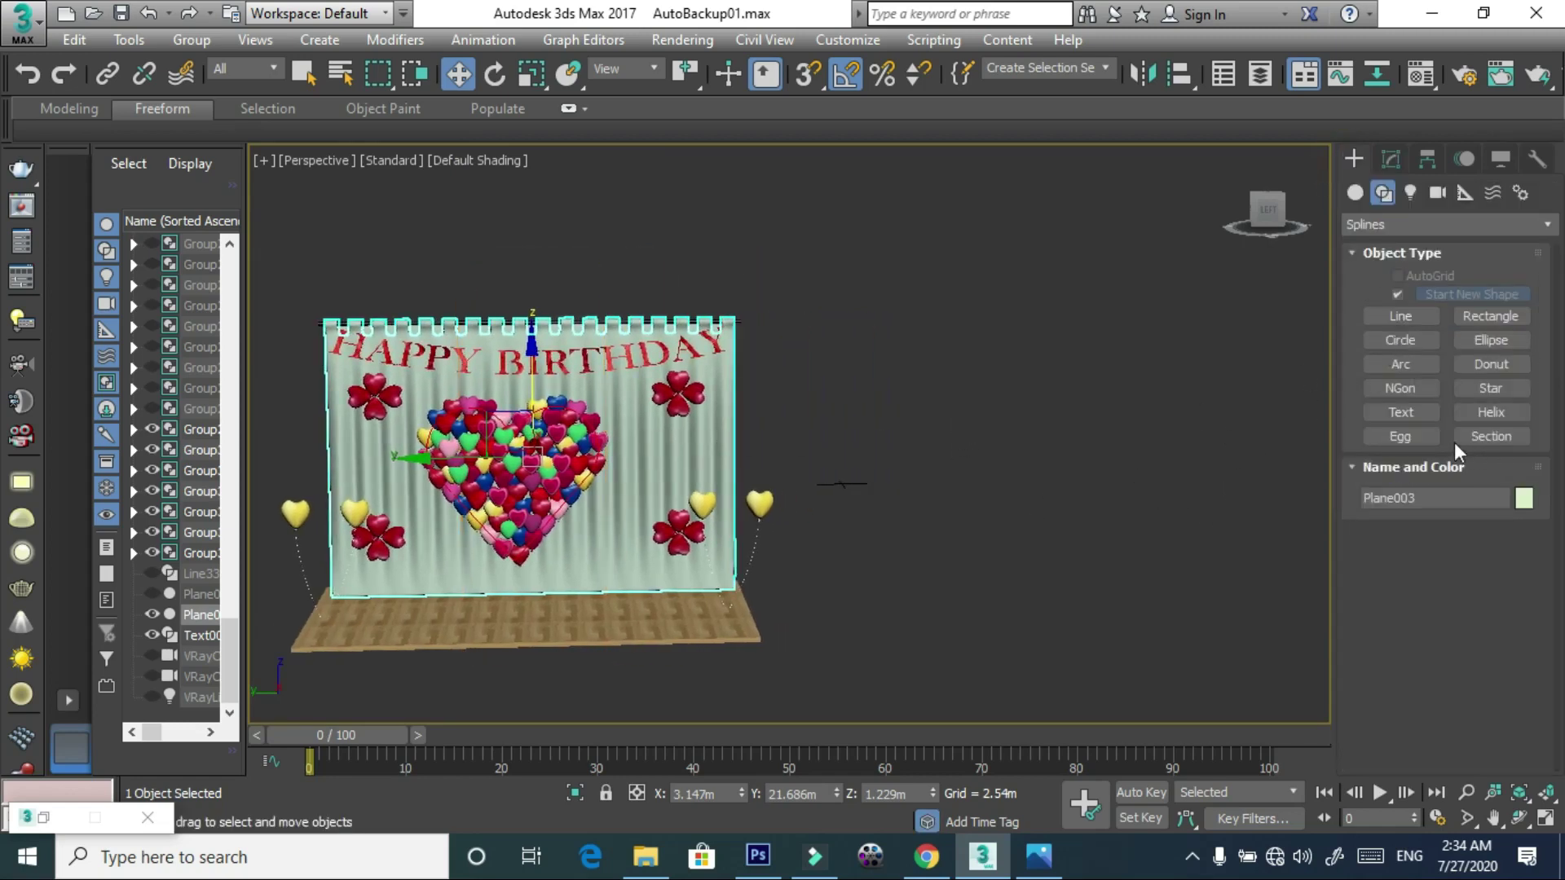
click(1489, 393)
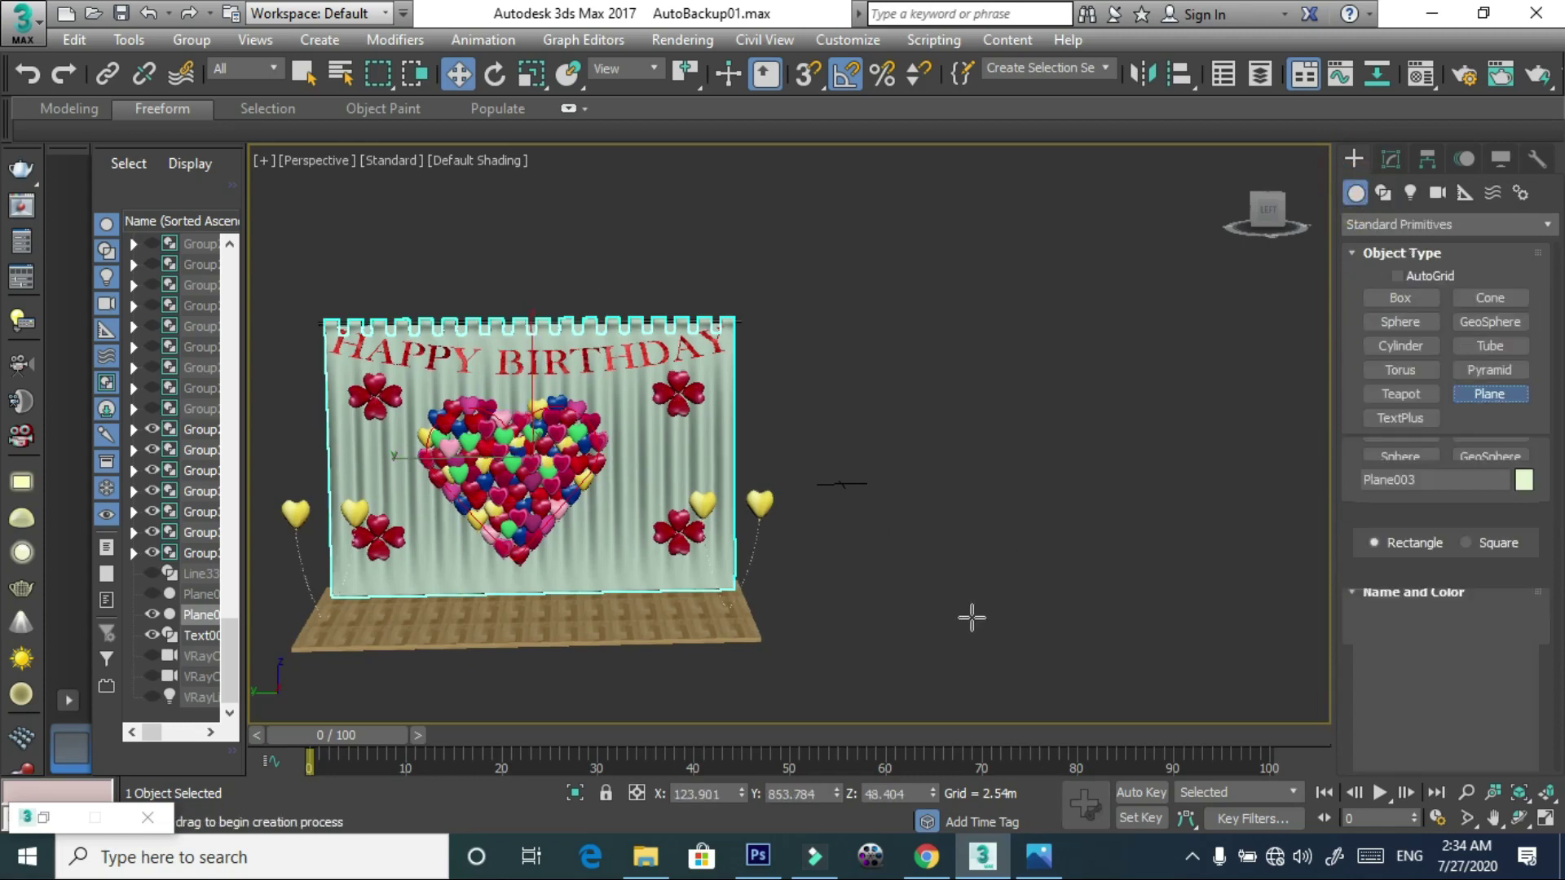
drag(971, 637, 1143, 650)
drag(975, 613, 1162, 642)
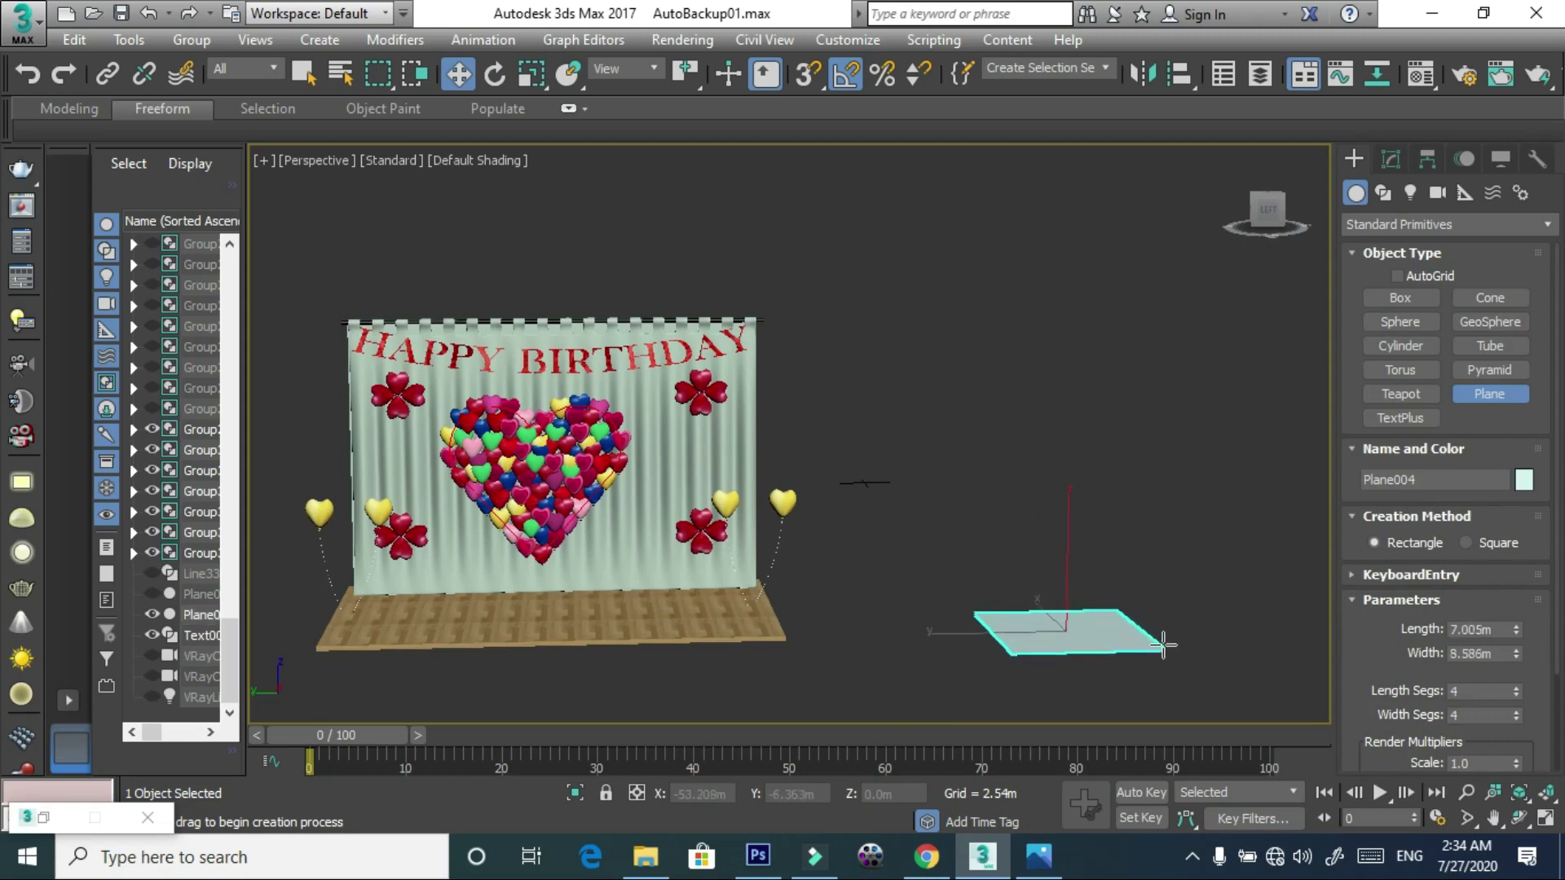
right_click(1053, 616)
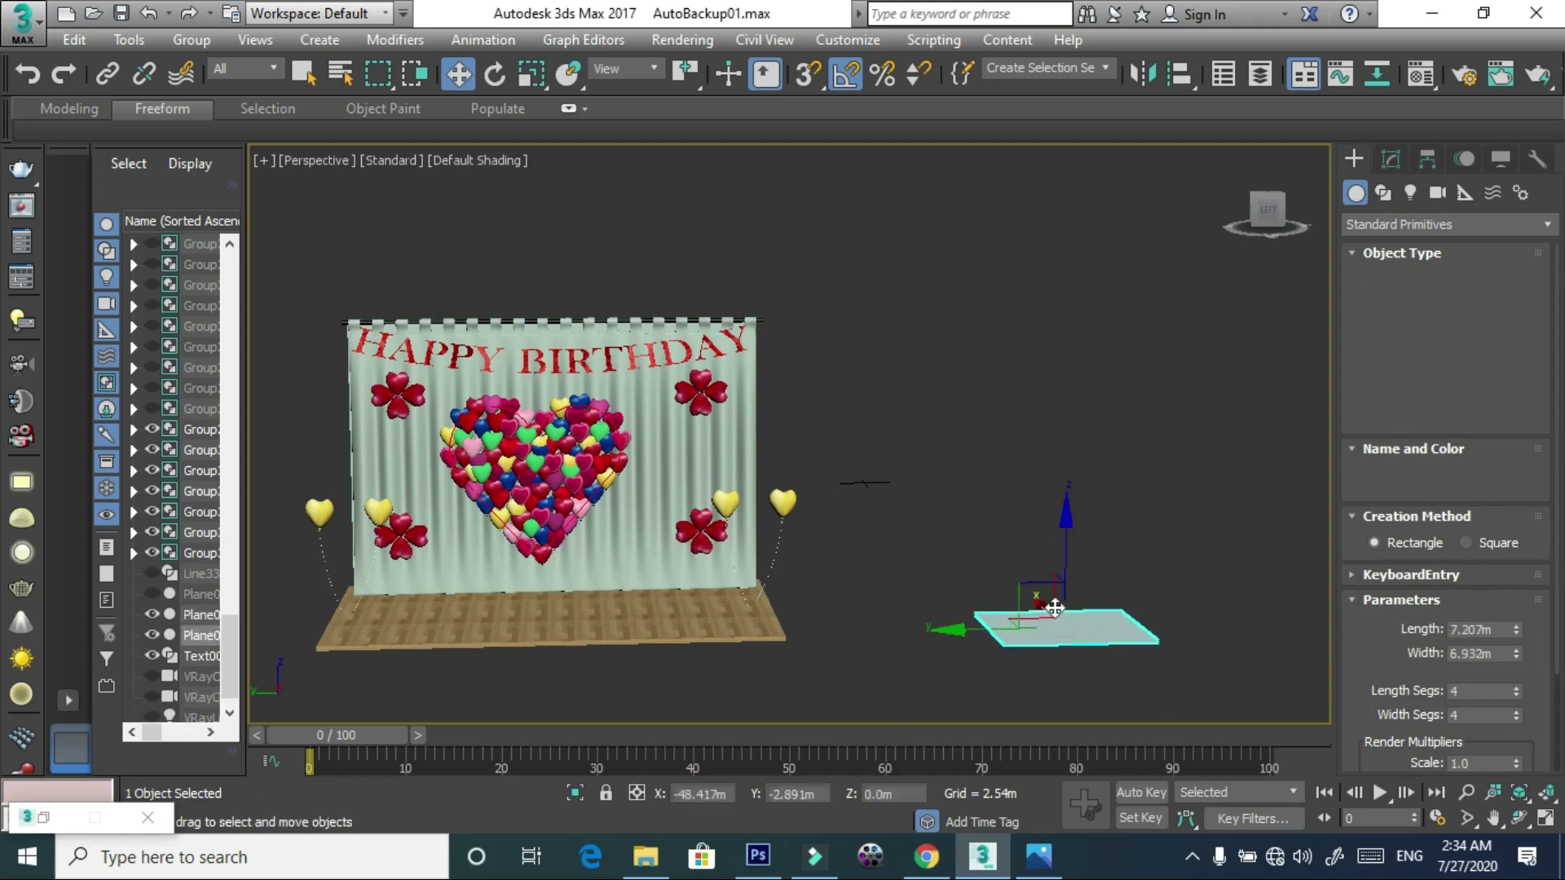
- Rotate the plane to stand upright facing the front
key(e)
right_click(1078, 579)
click(1100, 599)
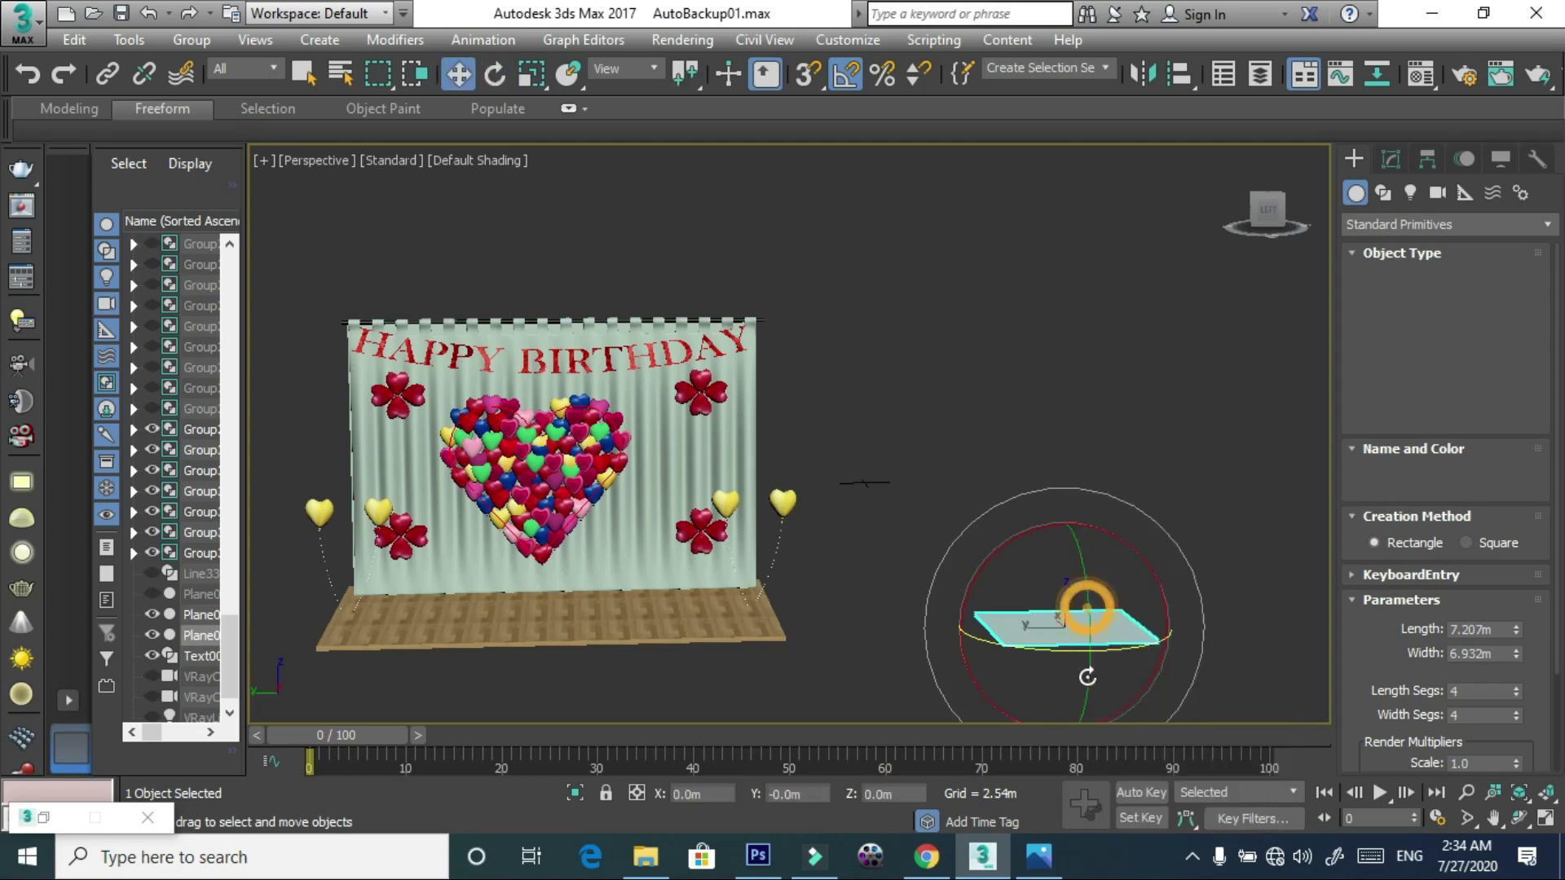
key(e)
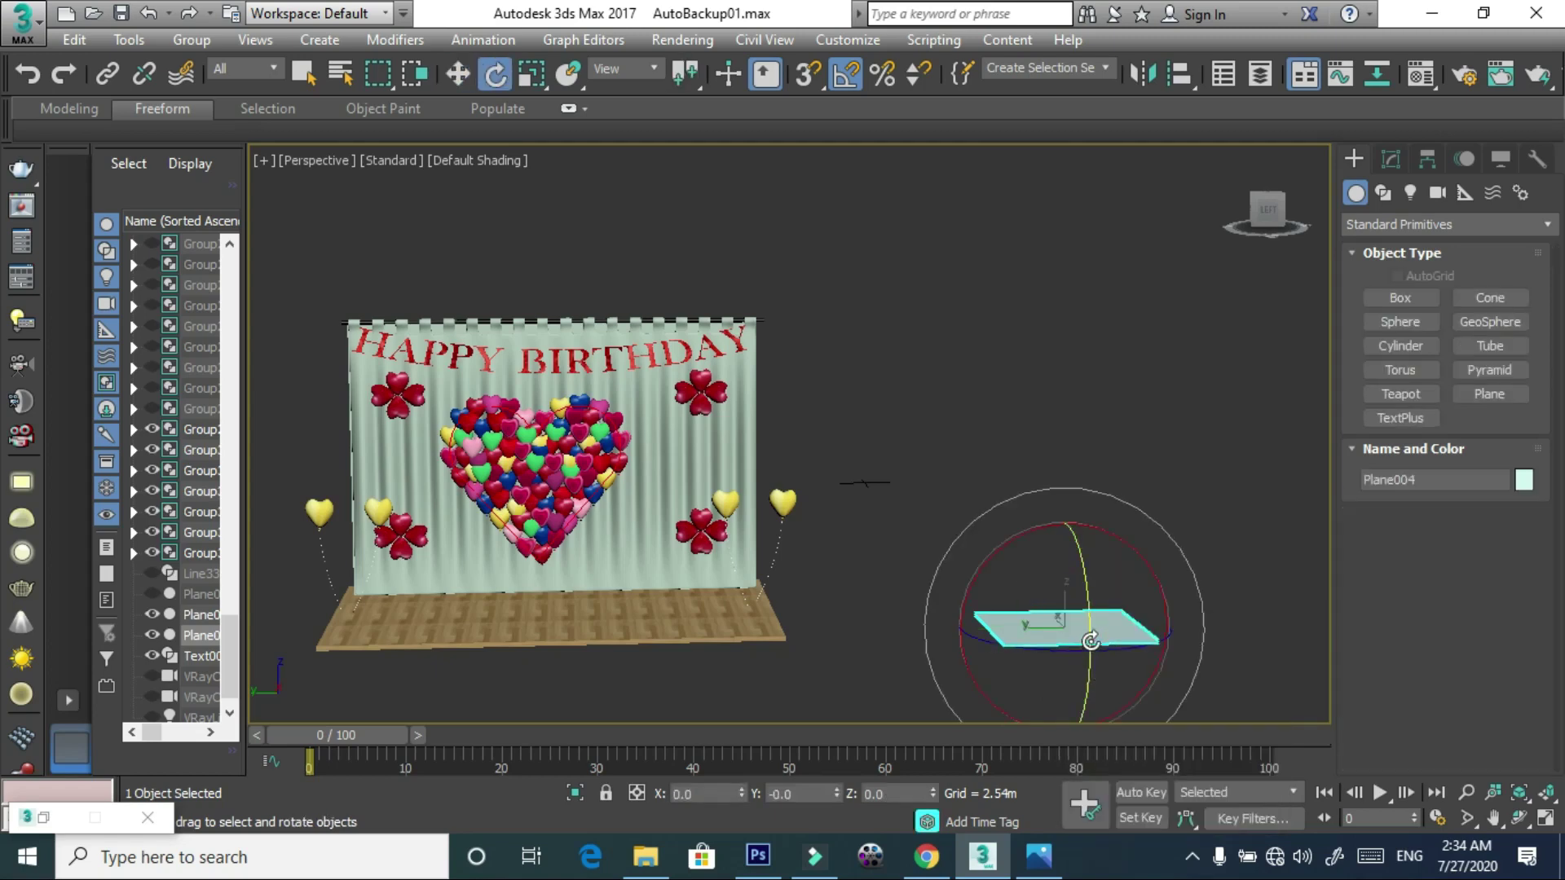
drag(1089, 643, 1060, 562)
alt+middle_drag(1223, 456, 1308, 376)
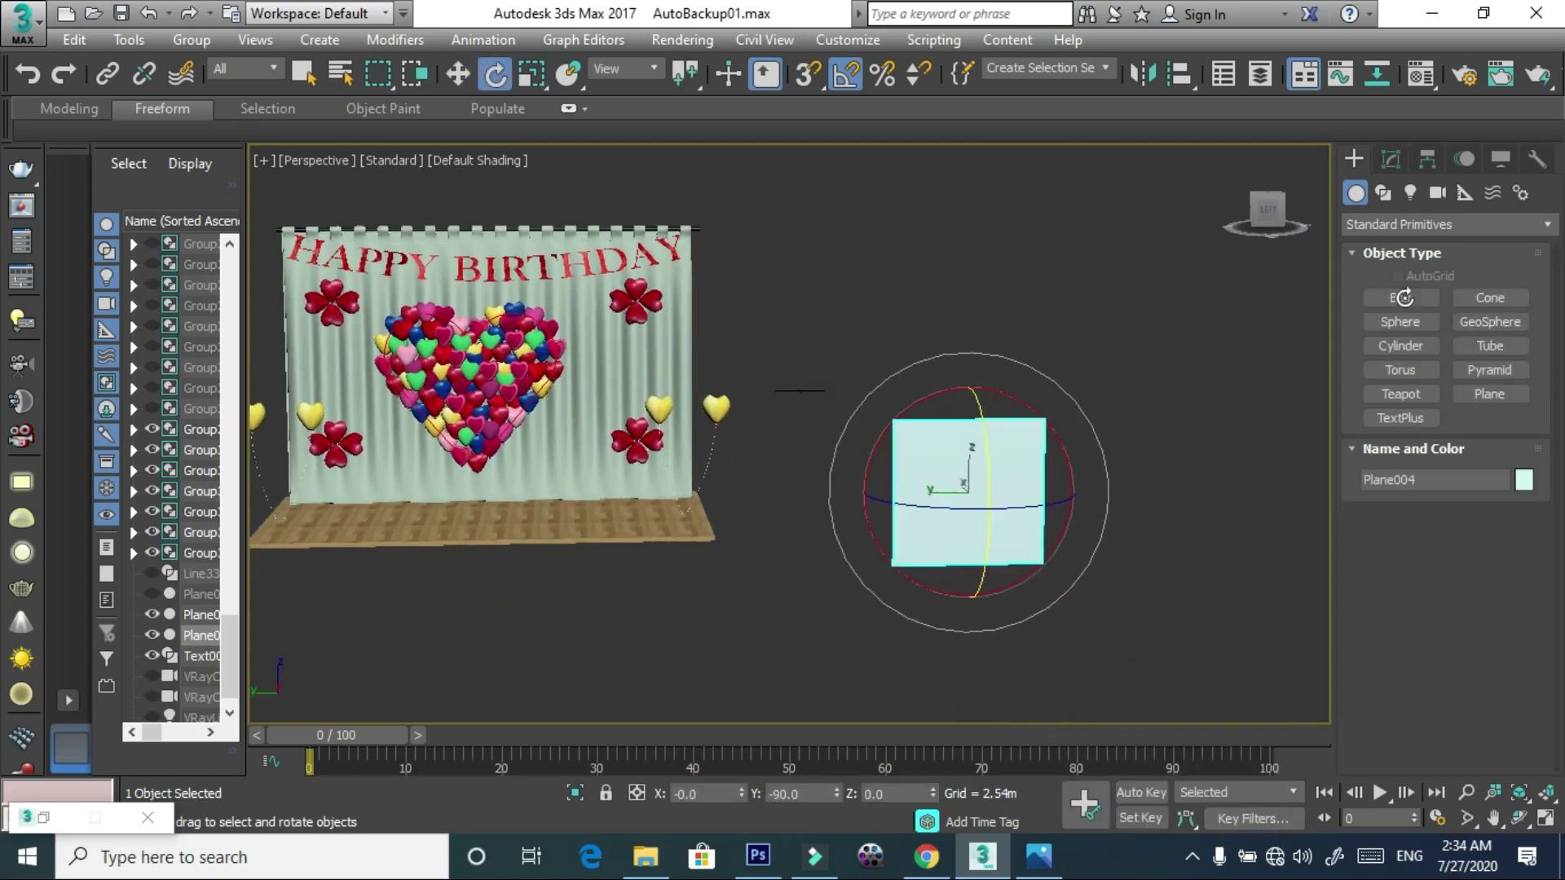
- Narrow the plane's Width in the Modify panel
click(1390, 158)
mouse_move(1516, 588)
mouse_down()
mouse_move(1518, 631)
mouse_move(1517, 611)
mouse_up()
key(z)
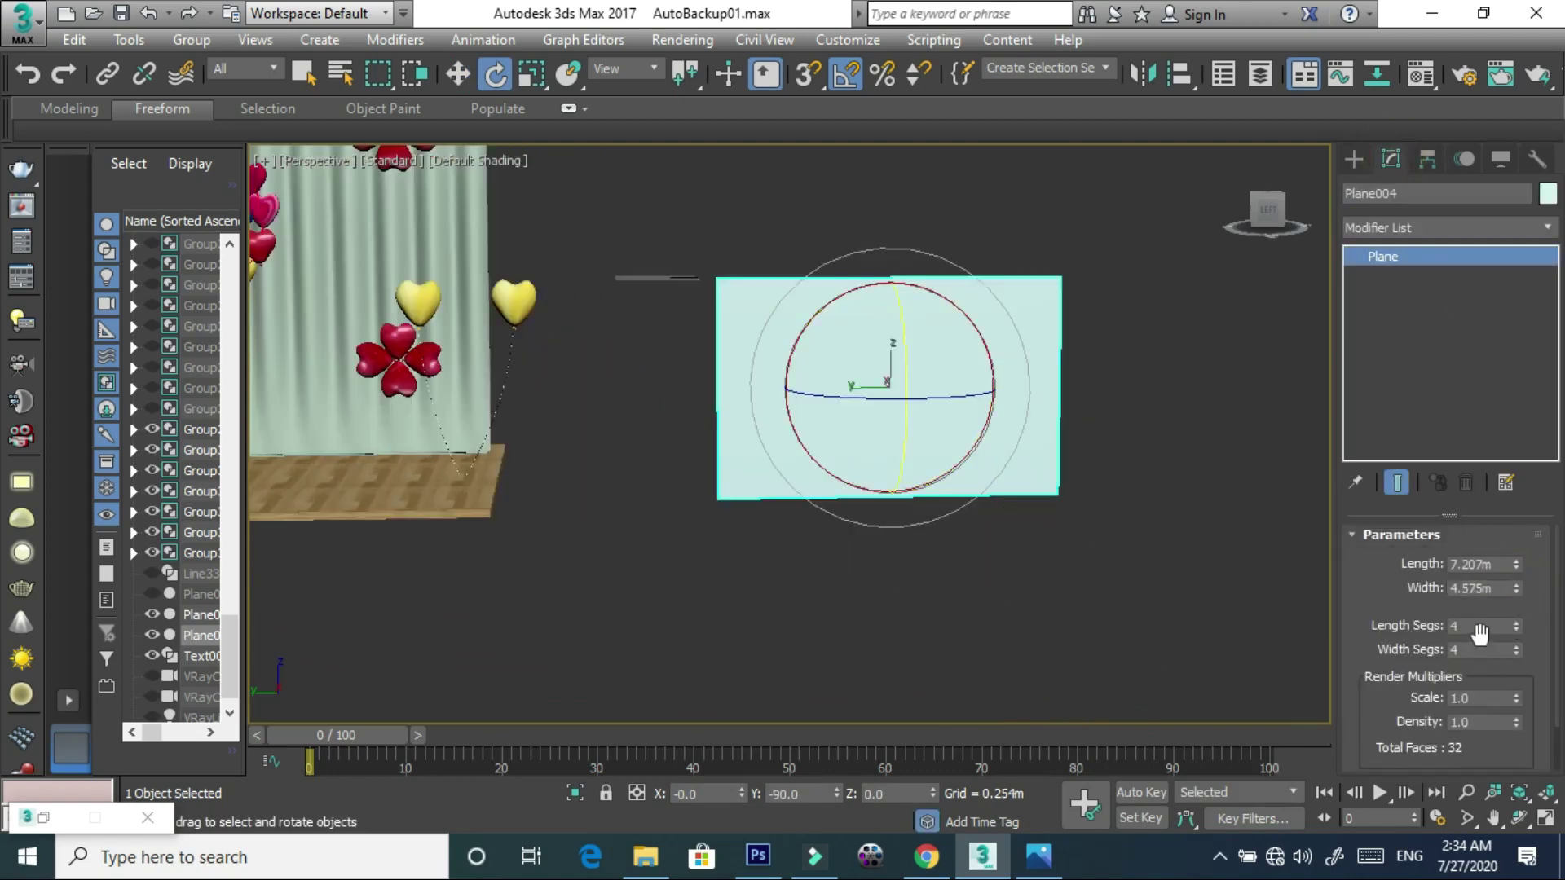
- Set the plane's Length and Width segments to 80
double_click(1472, 623)
text(80)
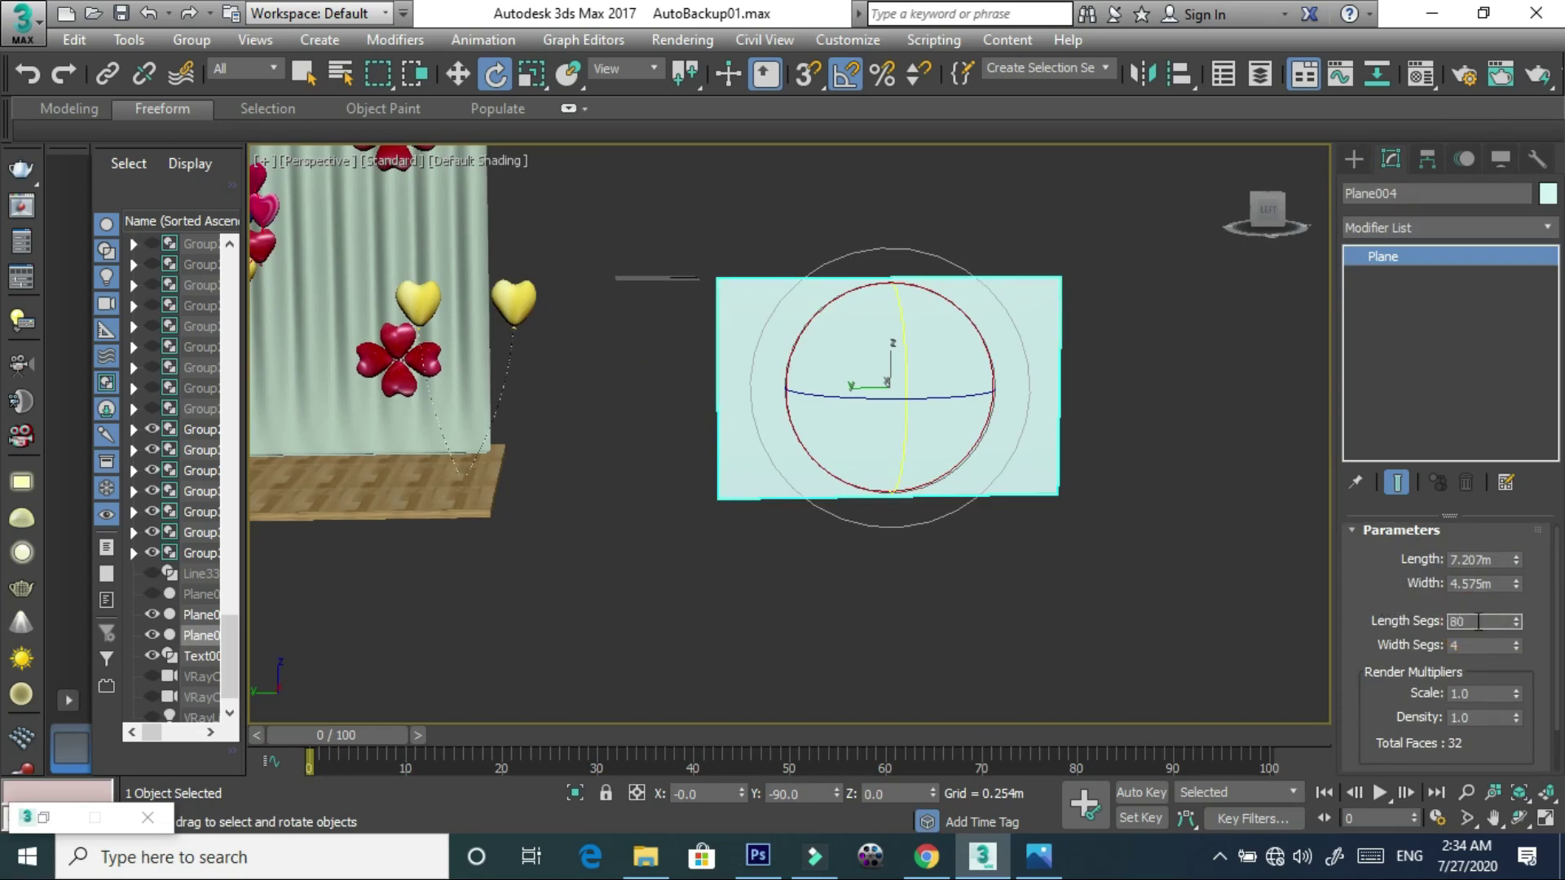
double_click(1487, 644)
text(80)
click(947, 396)
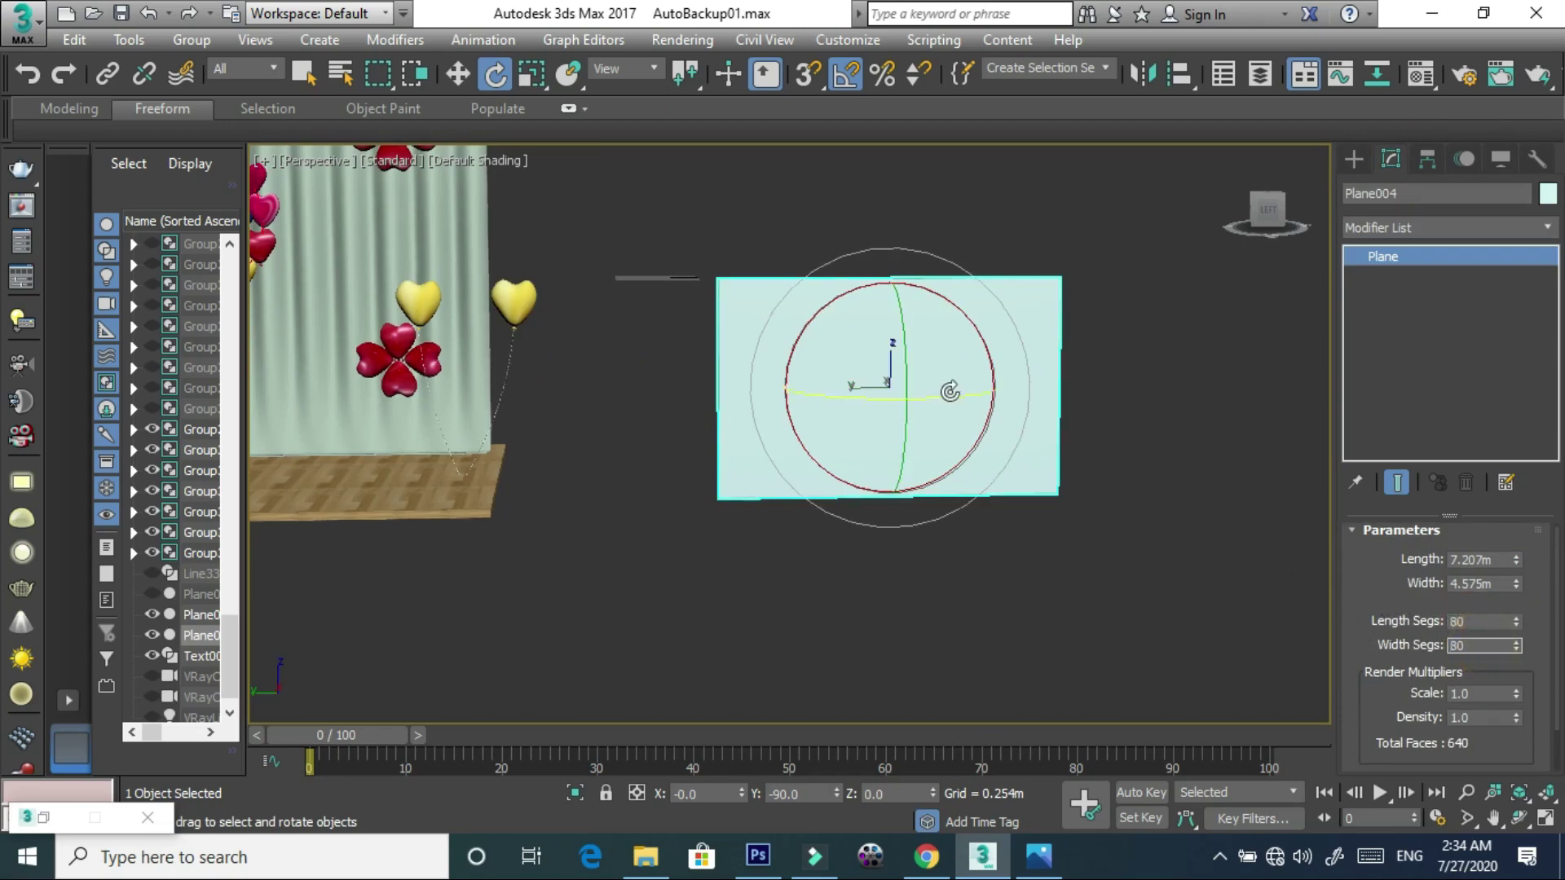
scroll(948, 395, up, 3)
right_click(948, 390)
click(987, 410)
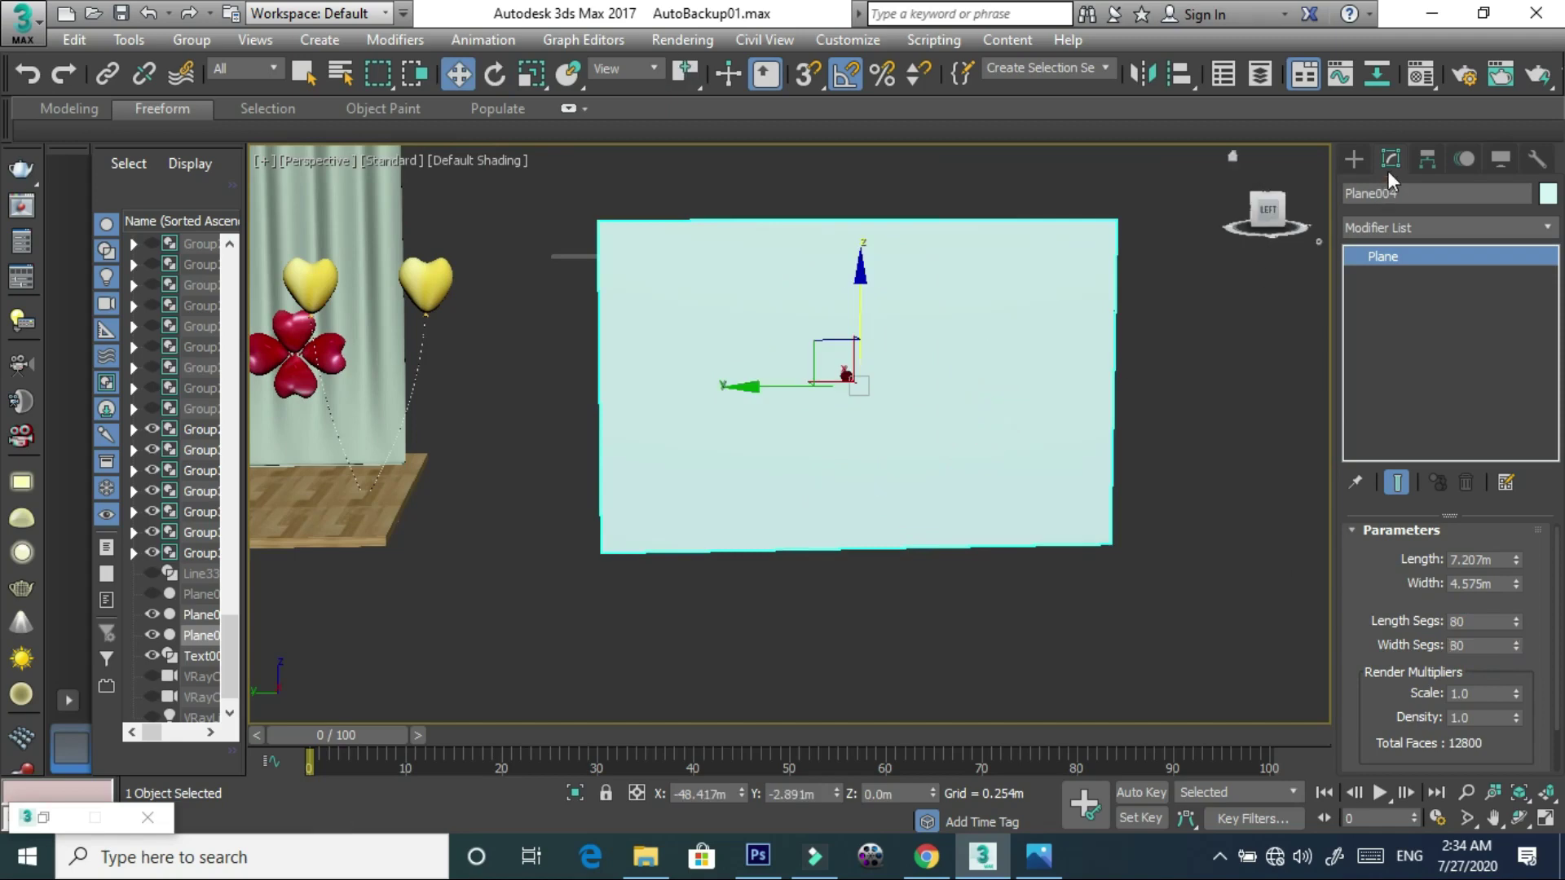
- Add a Wave modifier, raising Amplitude 1 and adjusting Wave Length
click(1430, 230)
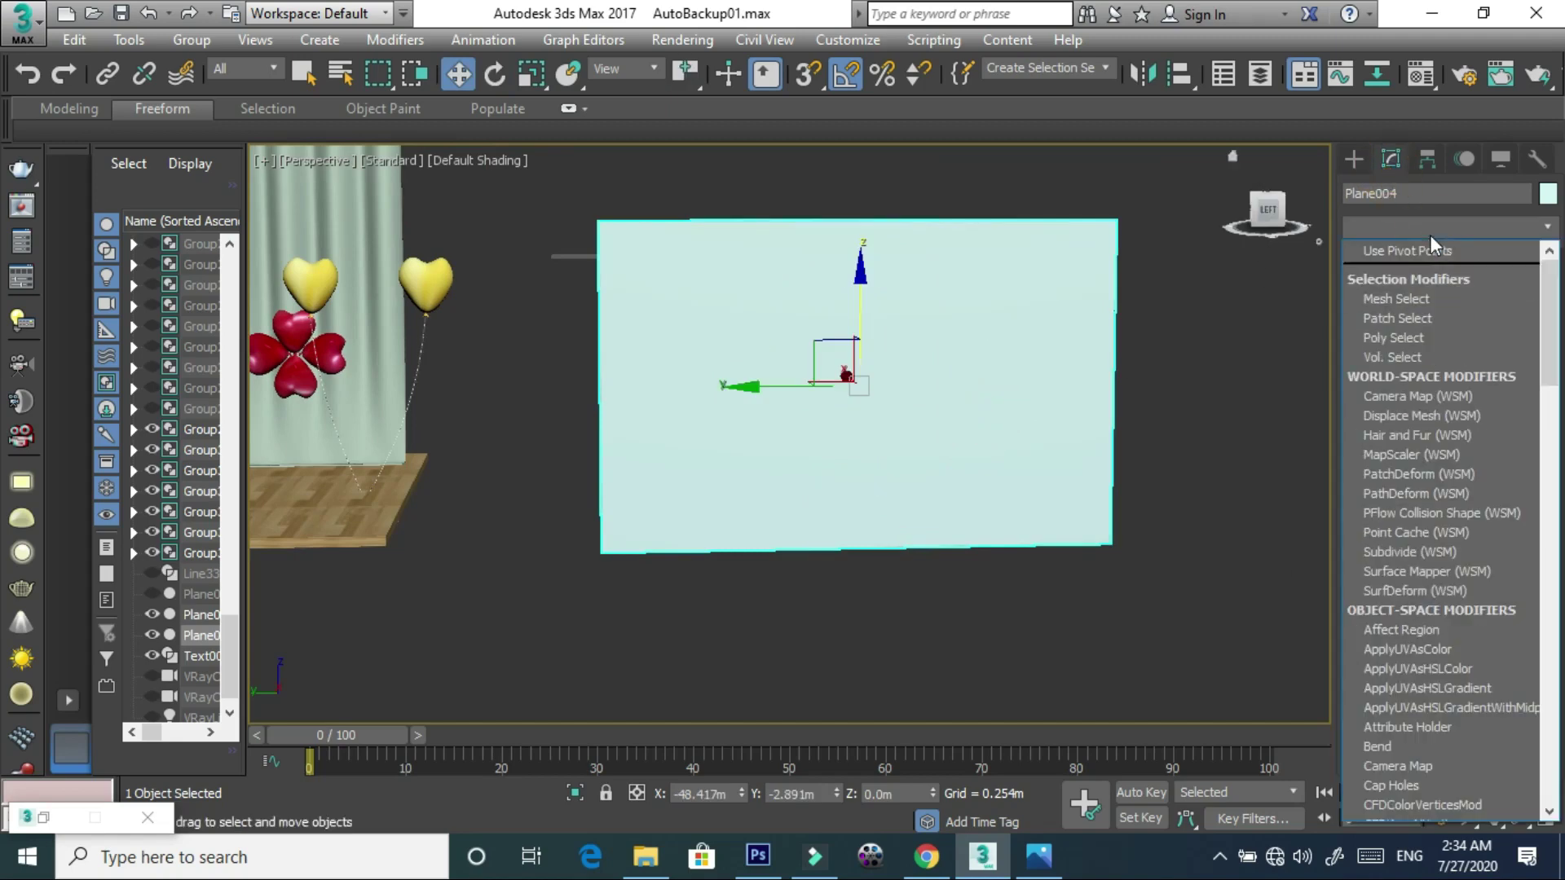
scroll(1429, 234, down, 5)
click(1428, 228)
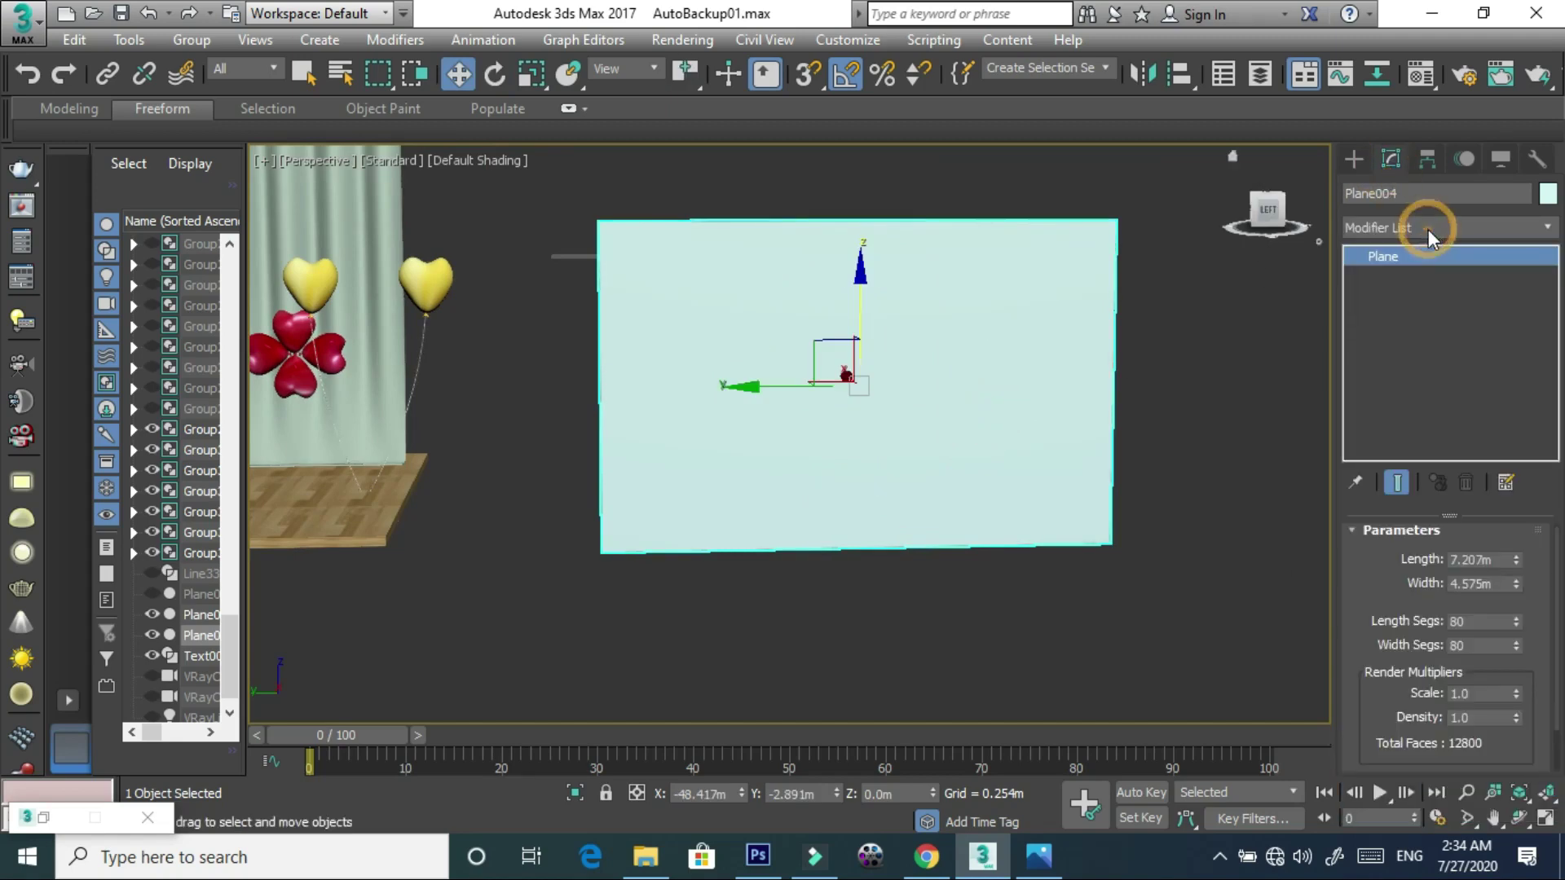
text(w)
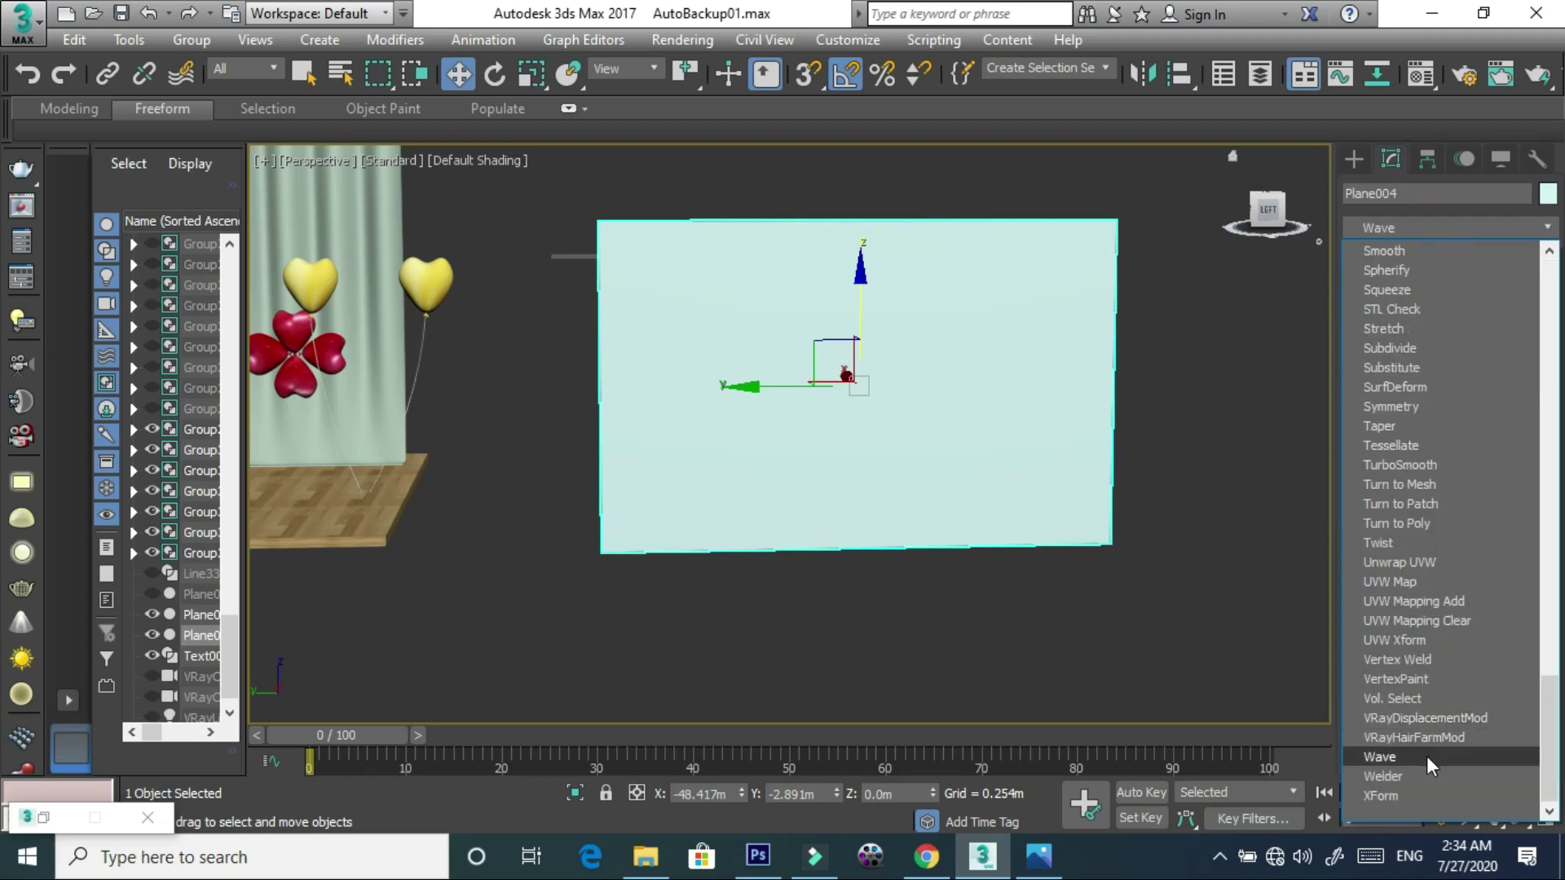
click(1426, 756)
drag(1518, 582, 1509, 439)
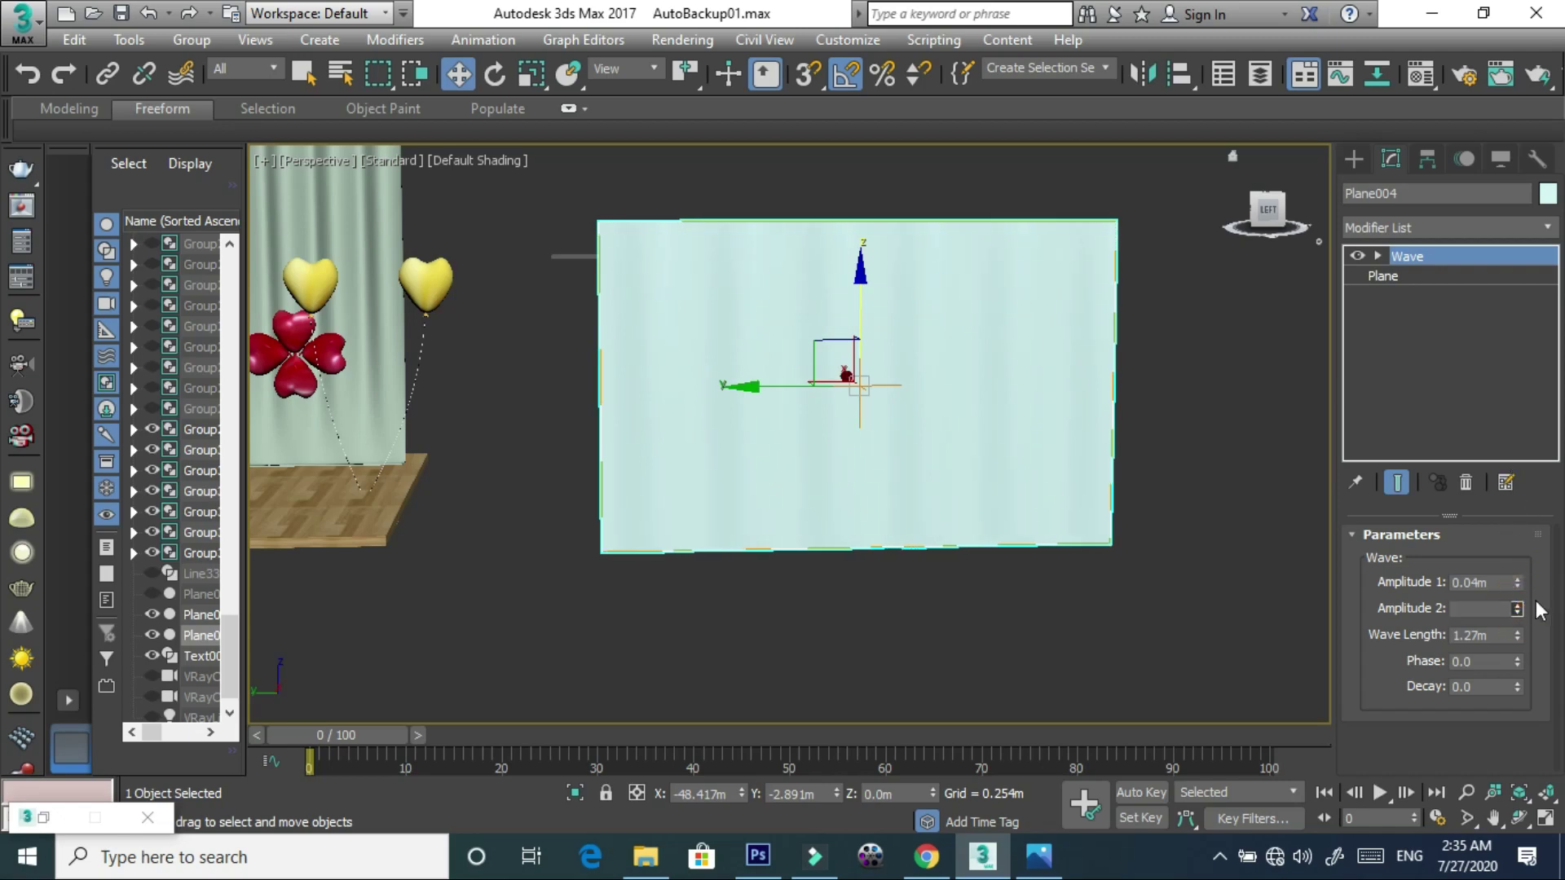
drag(1518, 635, 1518, 709)
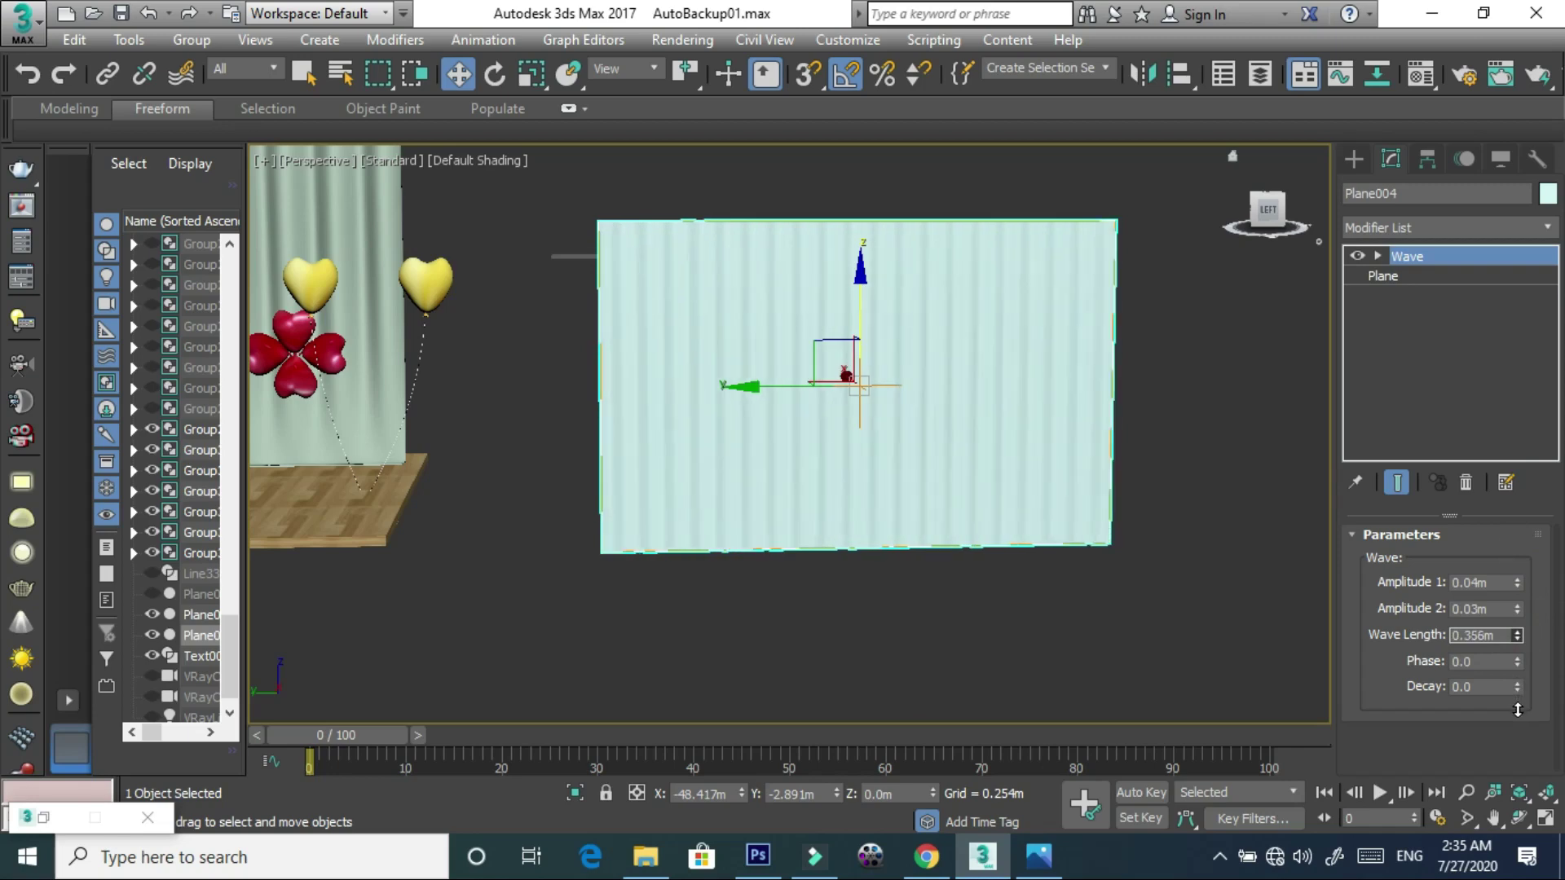
drag(1515, 709, 1516, 637)
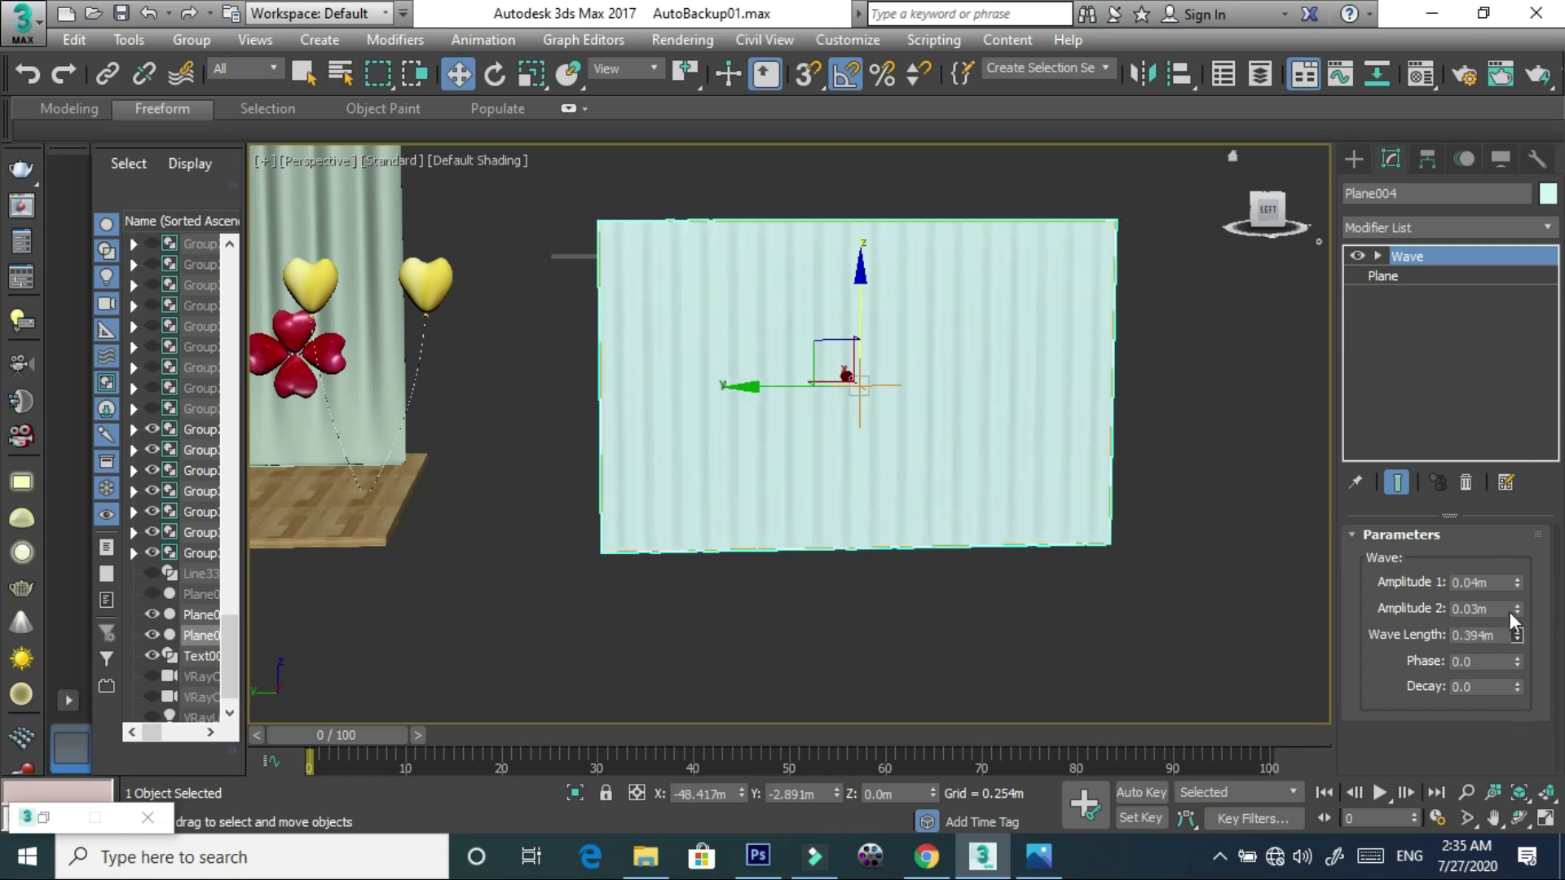
drag(1516, 582, 1518, 485)
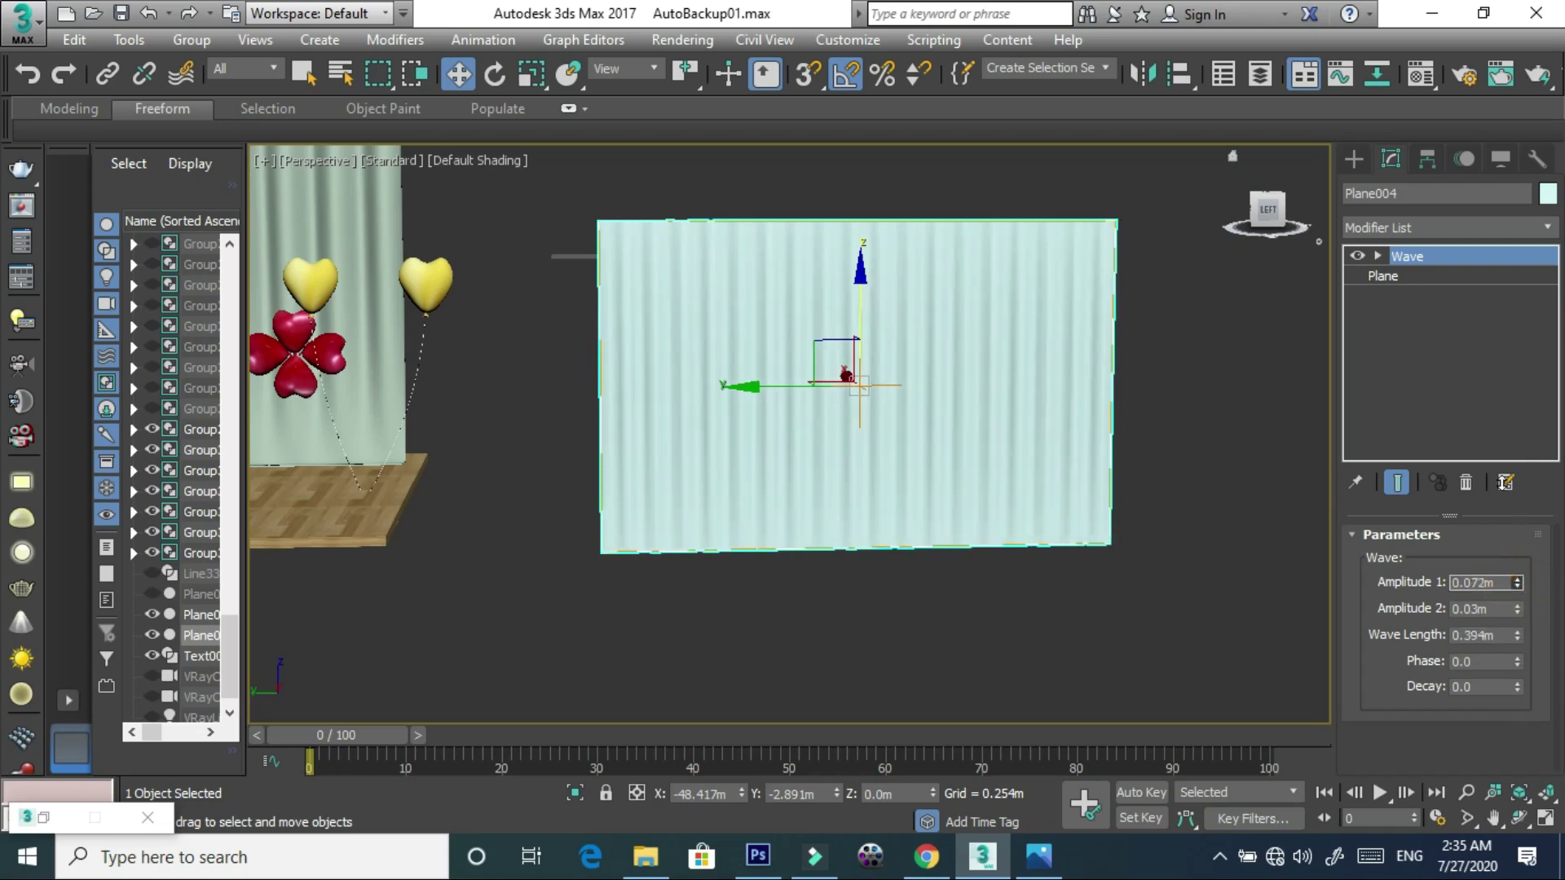
- Orbit around the rippled plane and raise Amplitude 1 further to deepen the folds
mouse_move(914, 428)
alt+middle_down()
mouse_move(989, 489)
mouse_move(959, 465)
alt+middle_up()
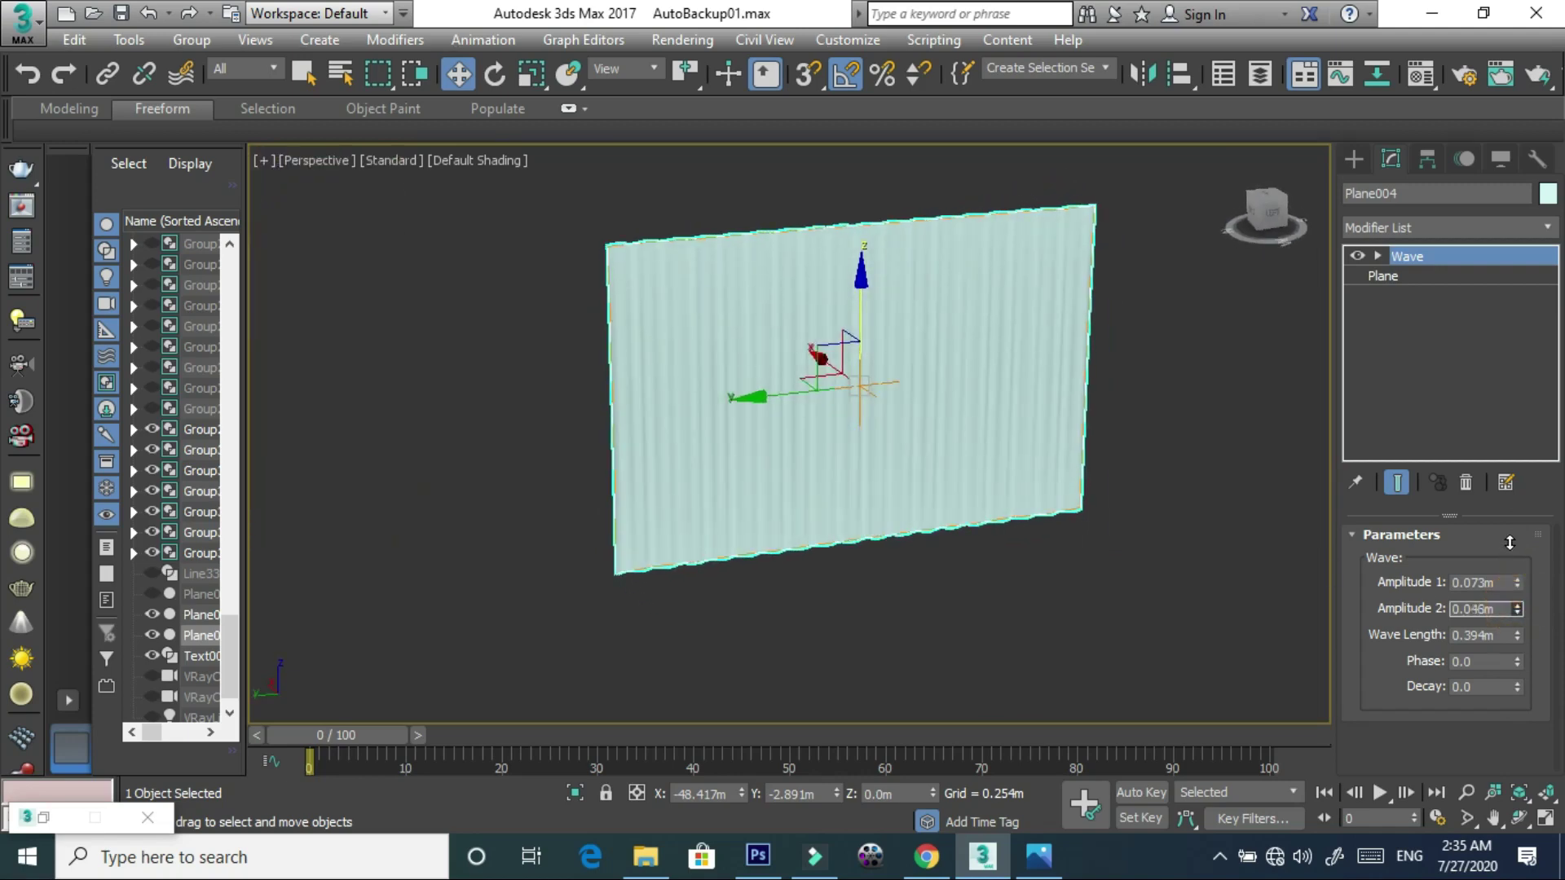
scroll(882, 487, up, 3)
mouse_move(882, 488)
alt+middle_down()
mouse_move(932, 577)
mouse_move(902, 562)
mouse_move(856, 489)
mouse_move(922, 526)
alt+middle_up()
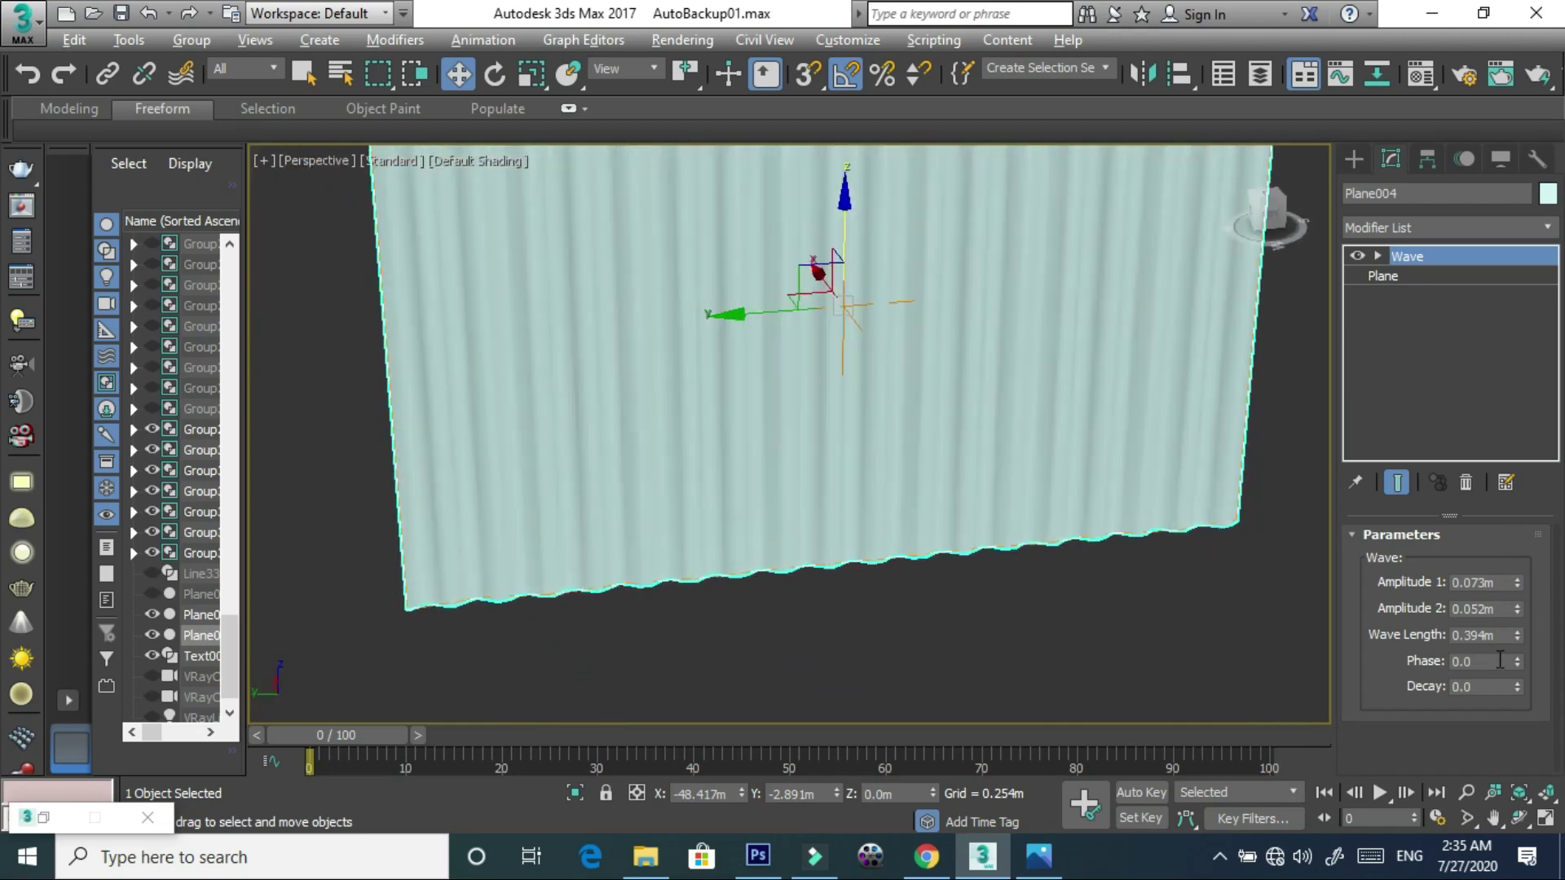
drag(1521, 586, 1519, 534)
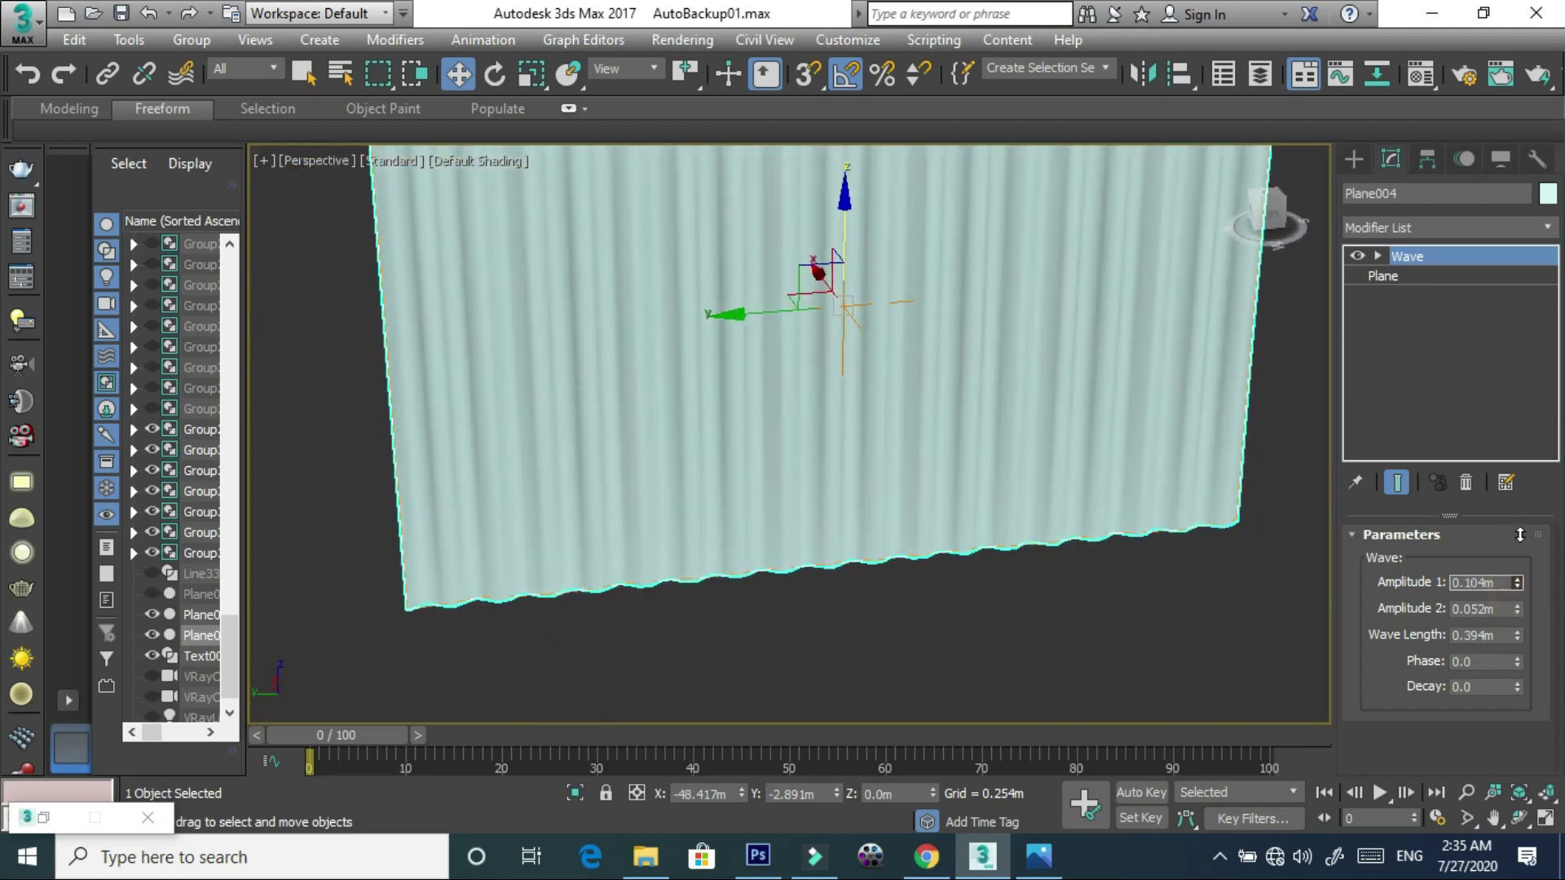
scroll(909, 485, down, 5)
scroll(910, 485, up, 3)
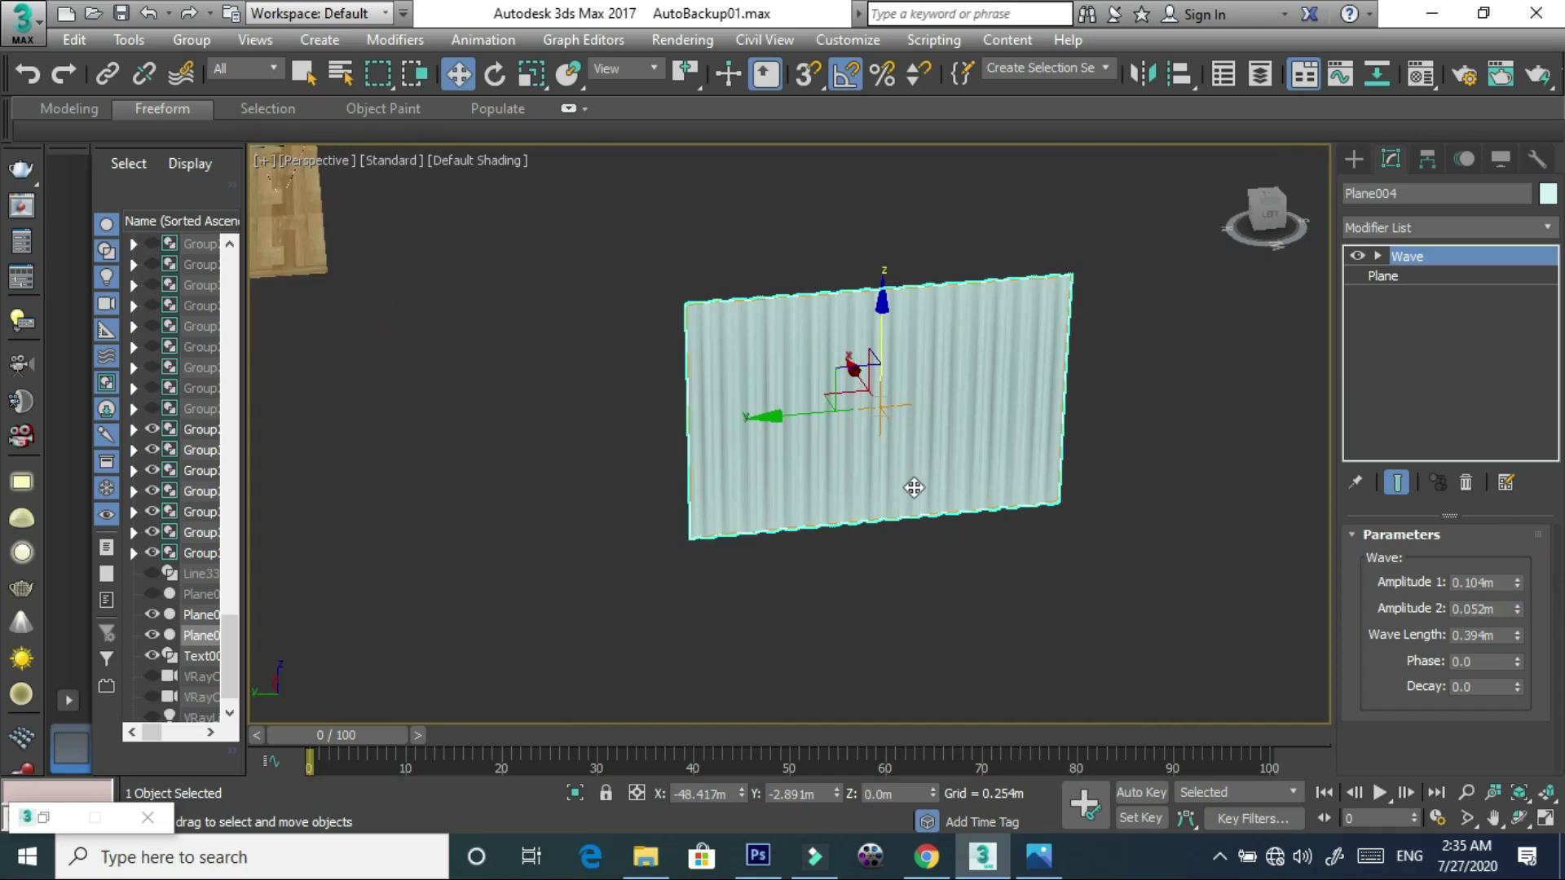
mouse_move(897, 486)
alt+middle_down()
mouse_move(929, 493)
mouse_move(884, 475)
alt+middle_up()
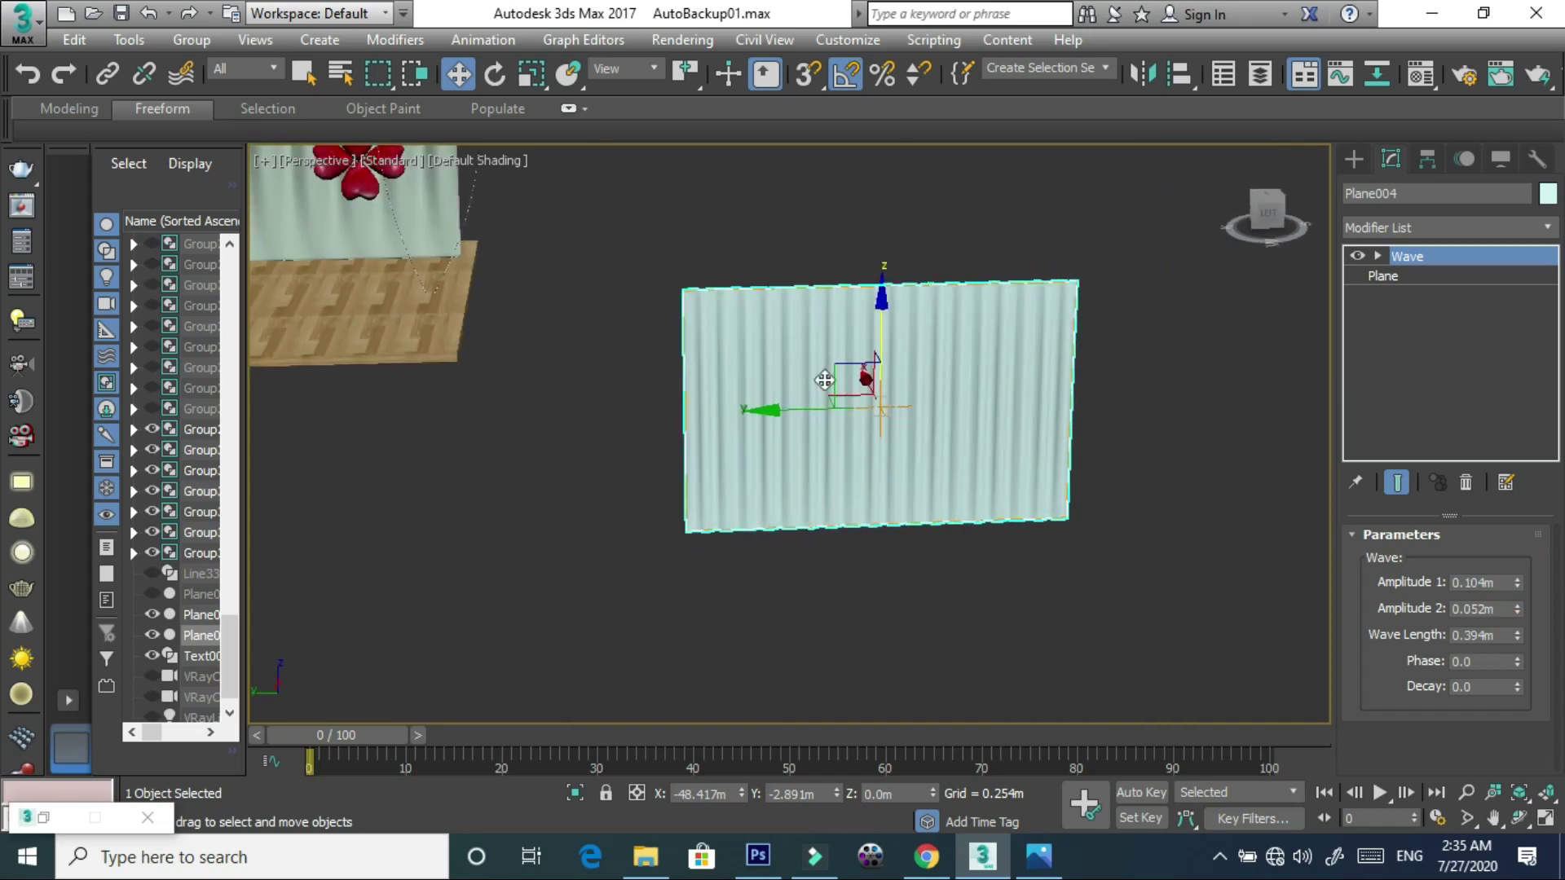
scroll(888, 444, up, 2)
mouse_move(888, 445)
alt+middle_down()
mouse_move(981, 470)
mouse_move(880, 457)
mouse_move(911, 412)
mouse_move(948, 448)
mouse_move(900, 429)
alt+middle_up()
scroll(926, 423, down, 2)
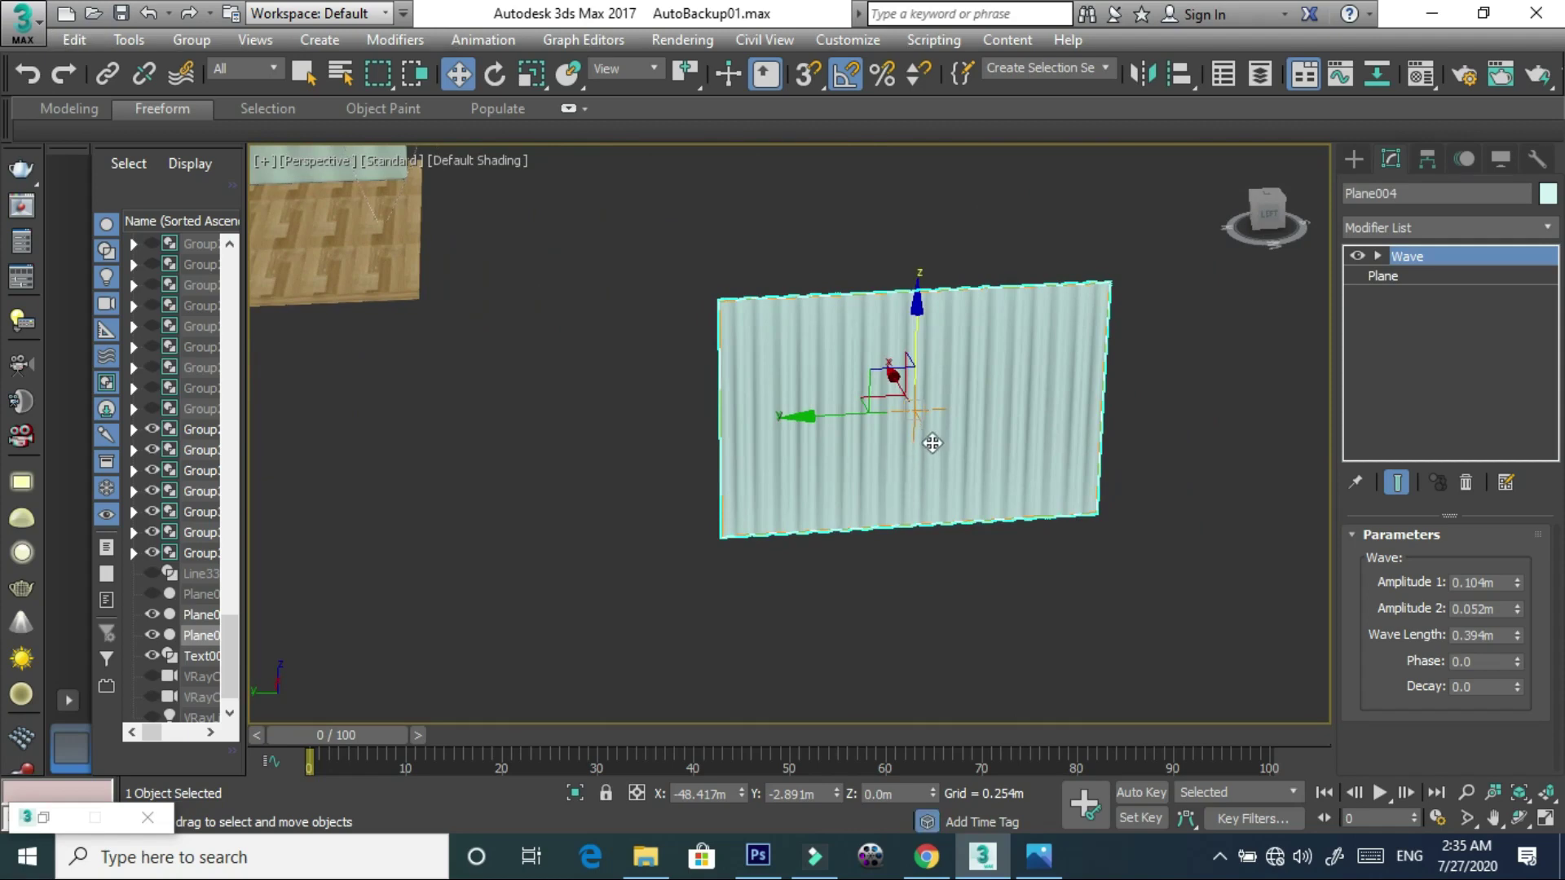
mouse_move(930, 449)
alt+middle_down()
mouse_move(971, 478)
mouse_move(915, 426)
mouse_move(945, 424)
alt+middle_up()
click(1358, 160)
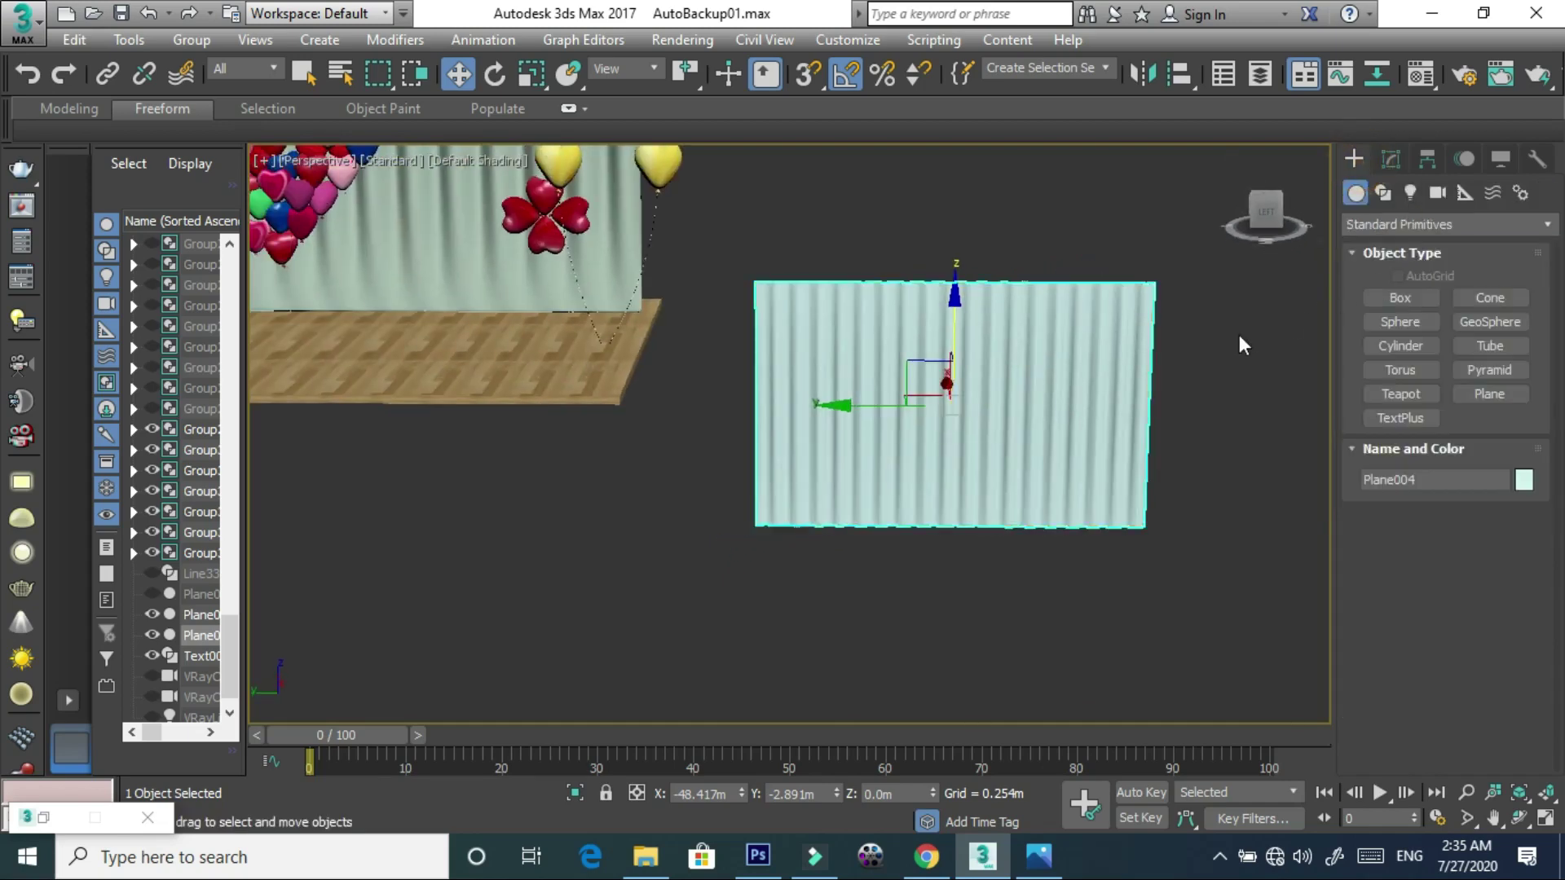
- Rotate the wavy plane 90° about X so its folds run horizontally
alt+middle_drag(988, 392, 950, 389)
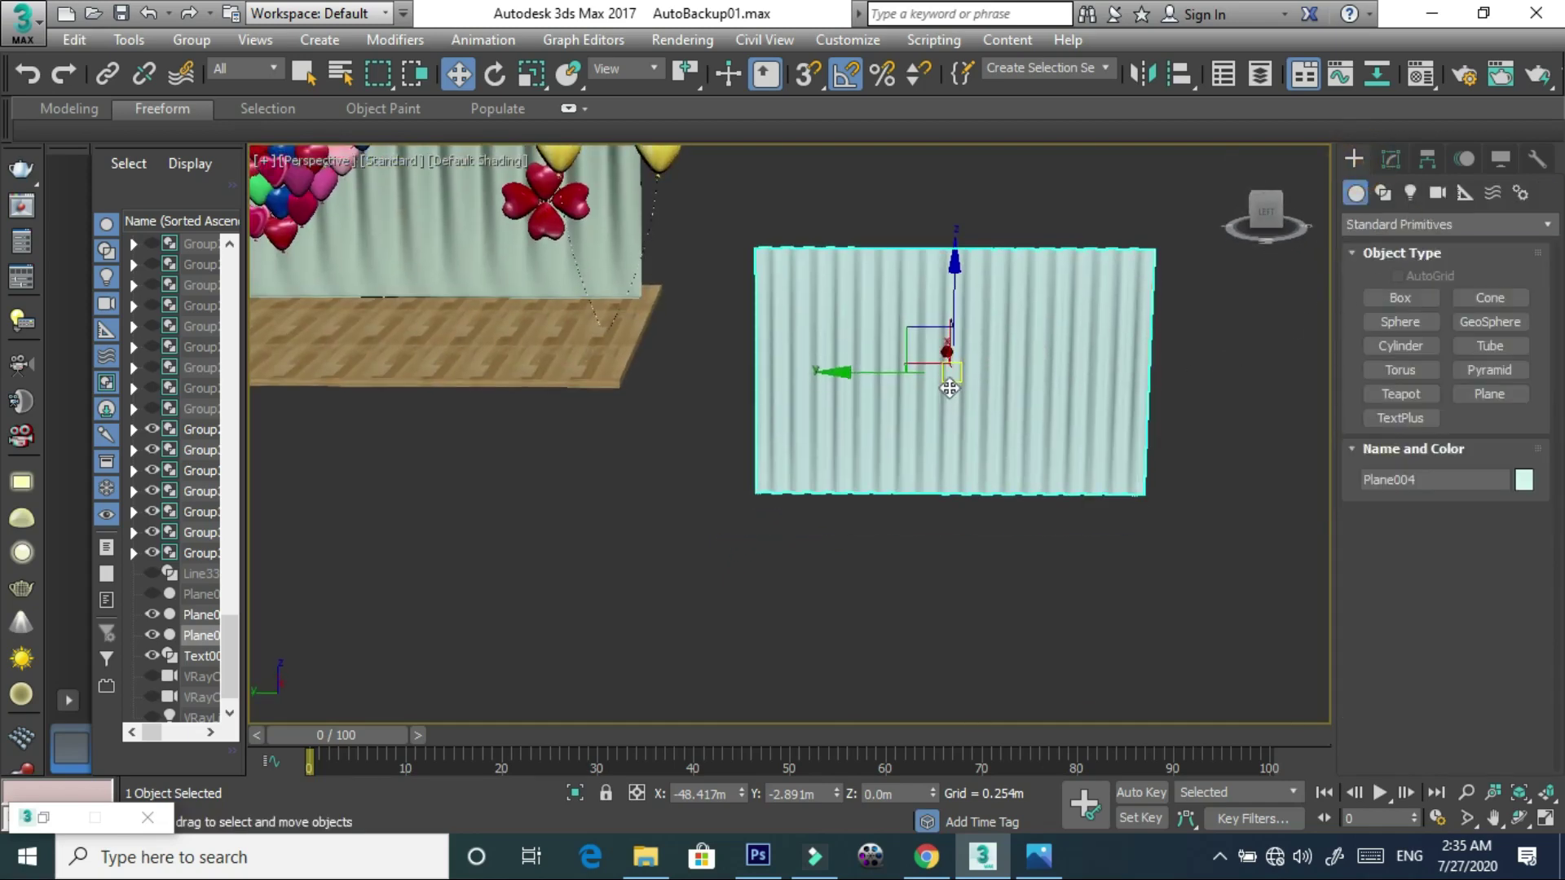
right_click(948, 374)
click(975, 384)
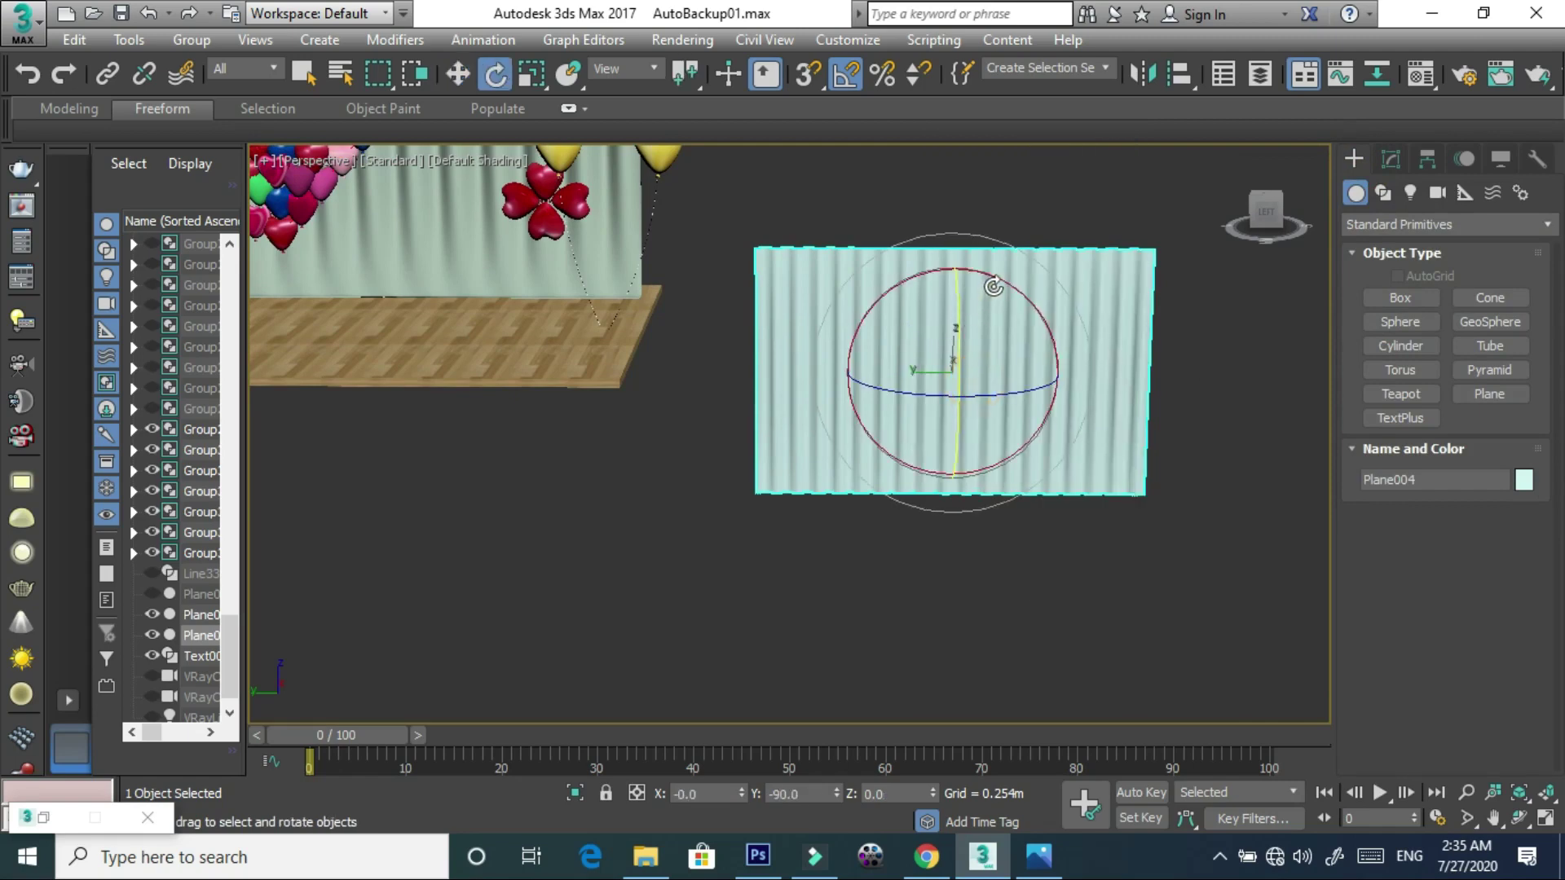
drag(992, 286, 1004, 291)
right_click(1004, 291)
click(1015, 300)
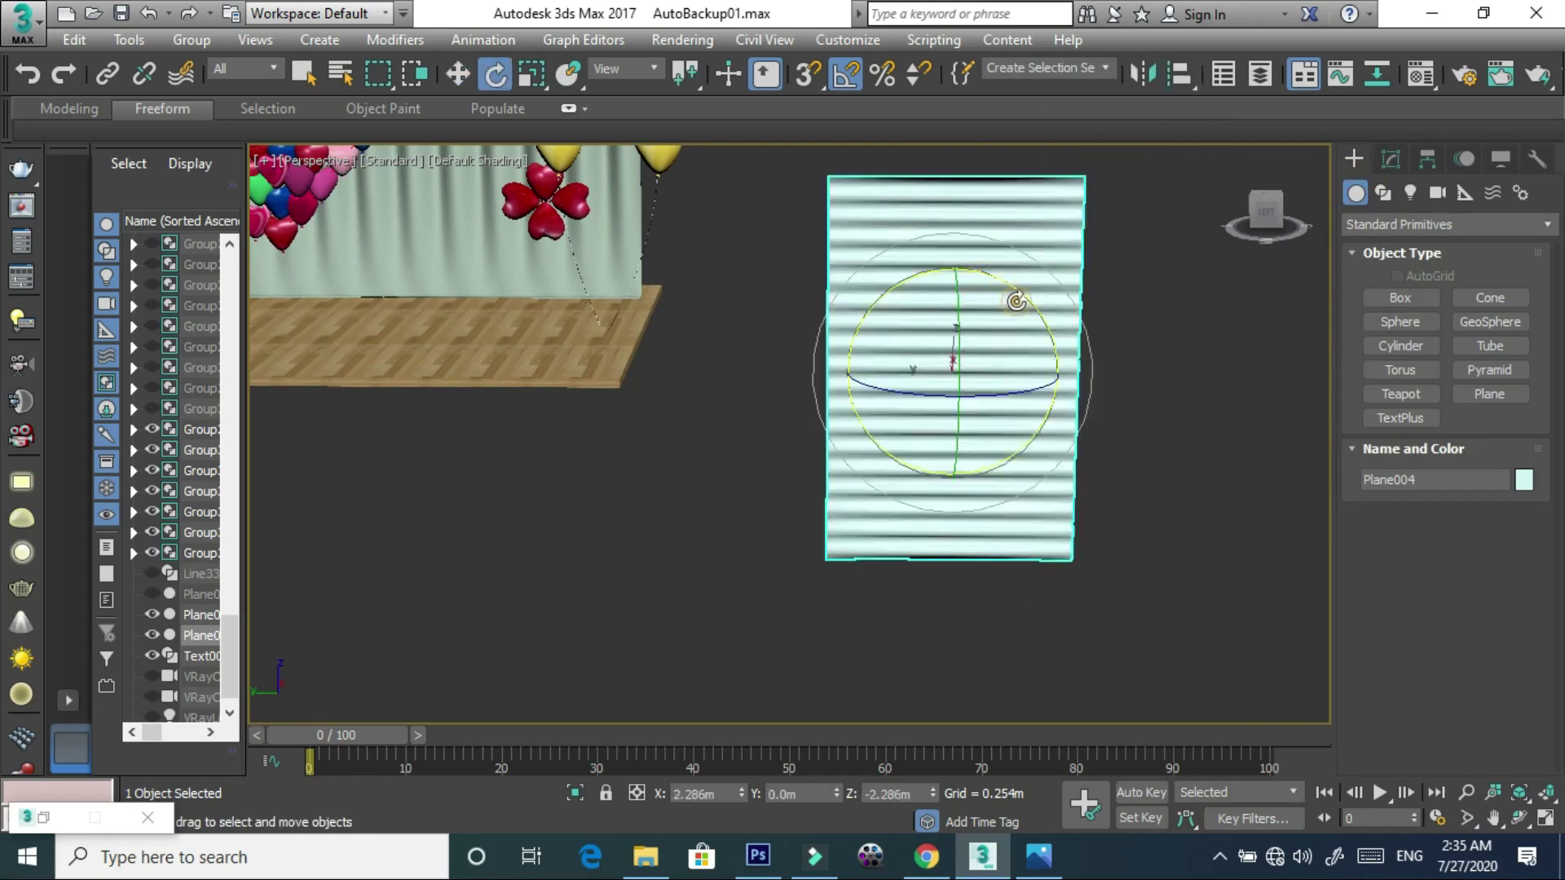
key(w)
- Scale the plane to resize the blind panel
right_click(974, 293)
click(996, 331)
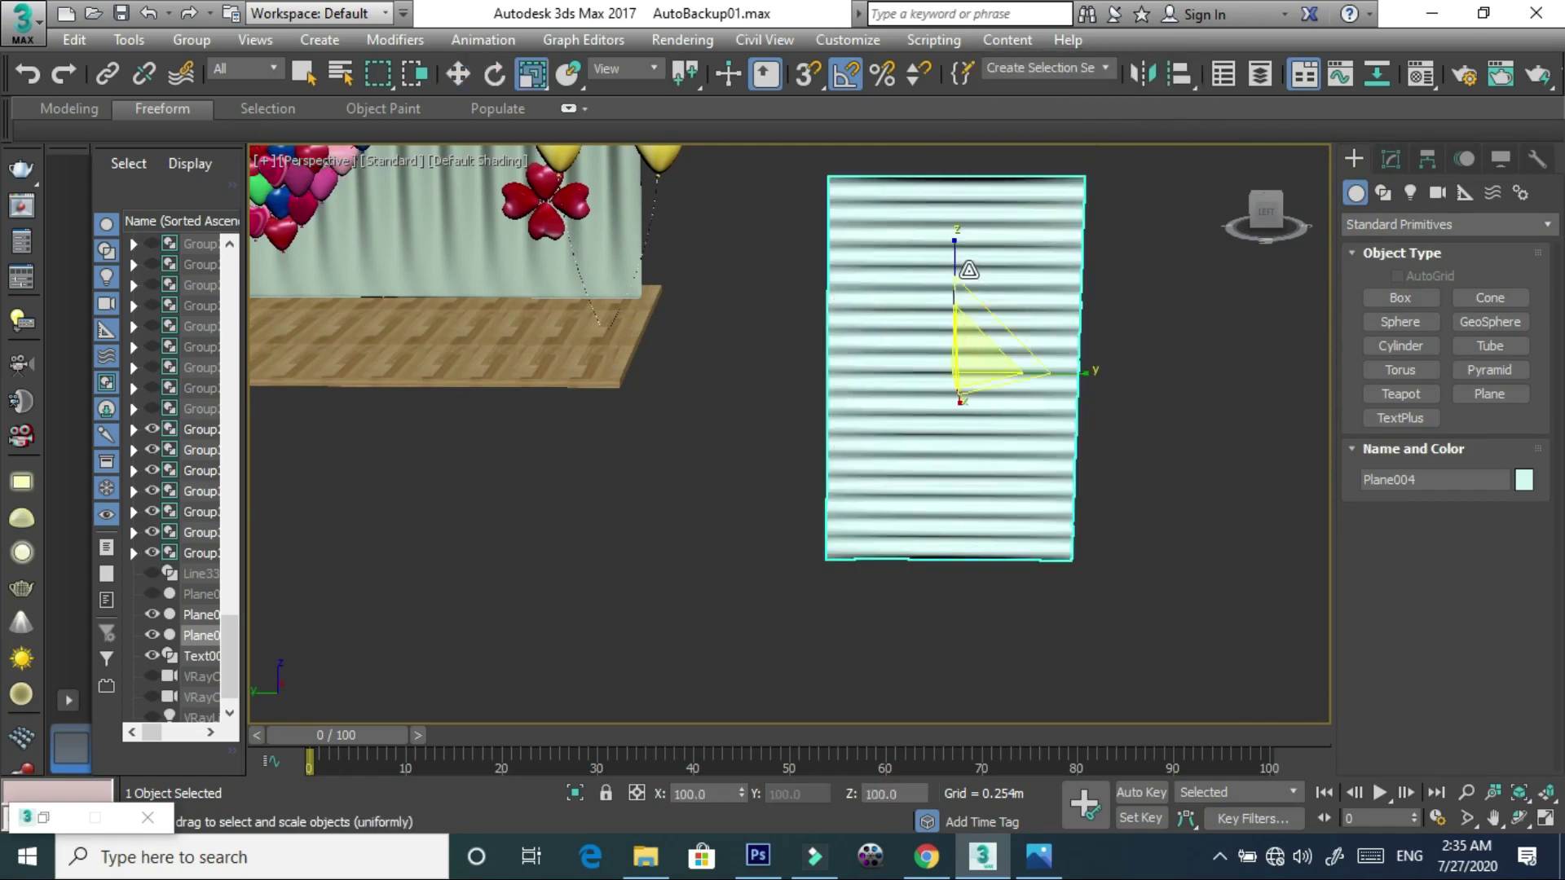
drag(968, 269, 961, 359)
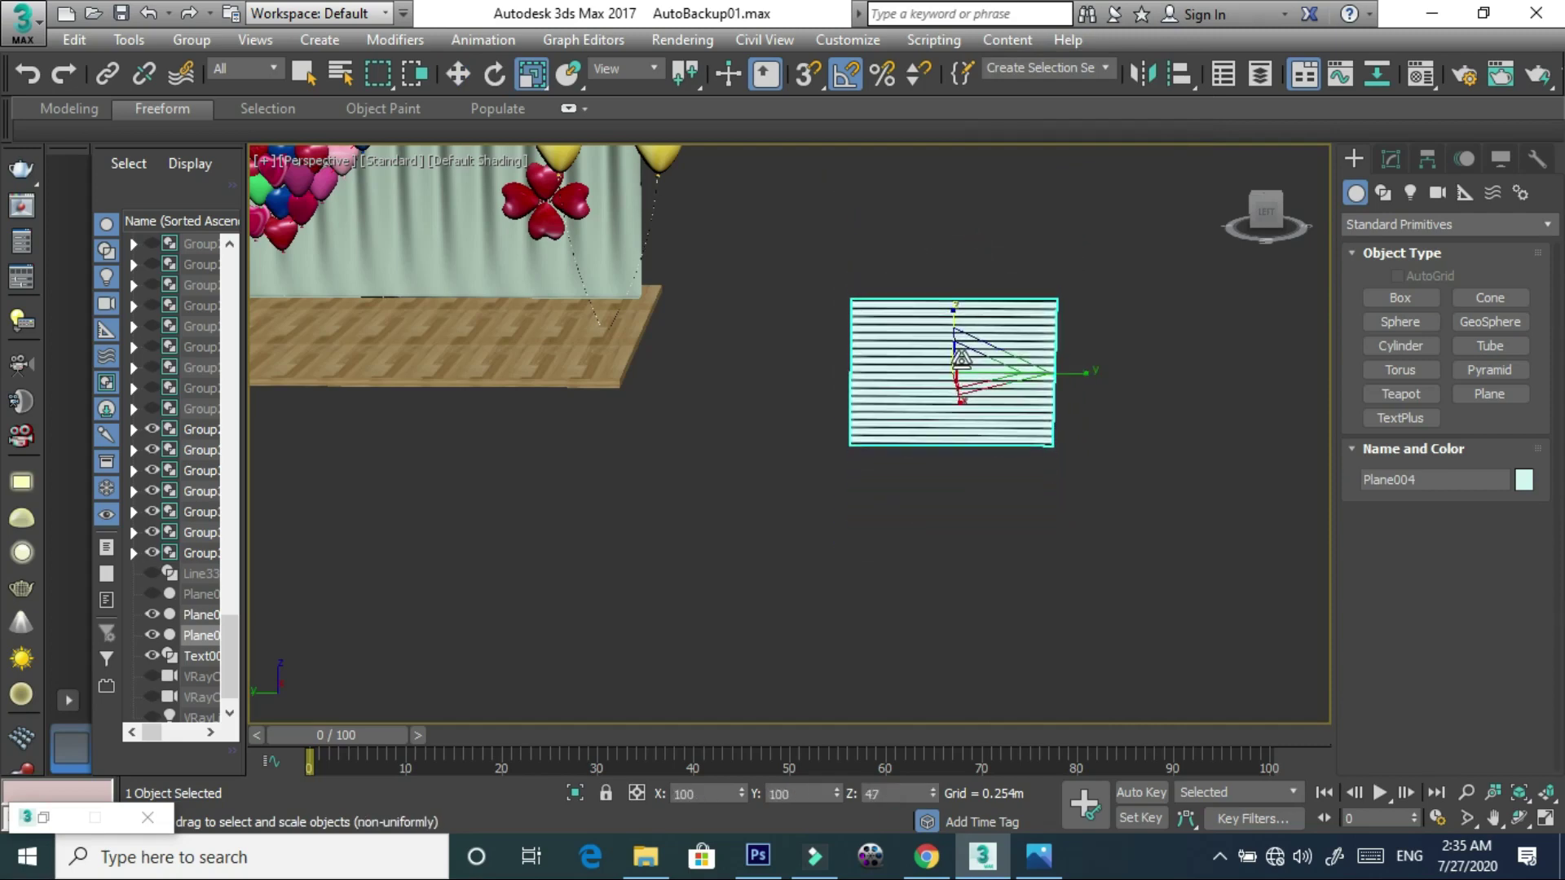
scroll(954, 362, up, 3)
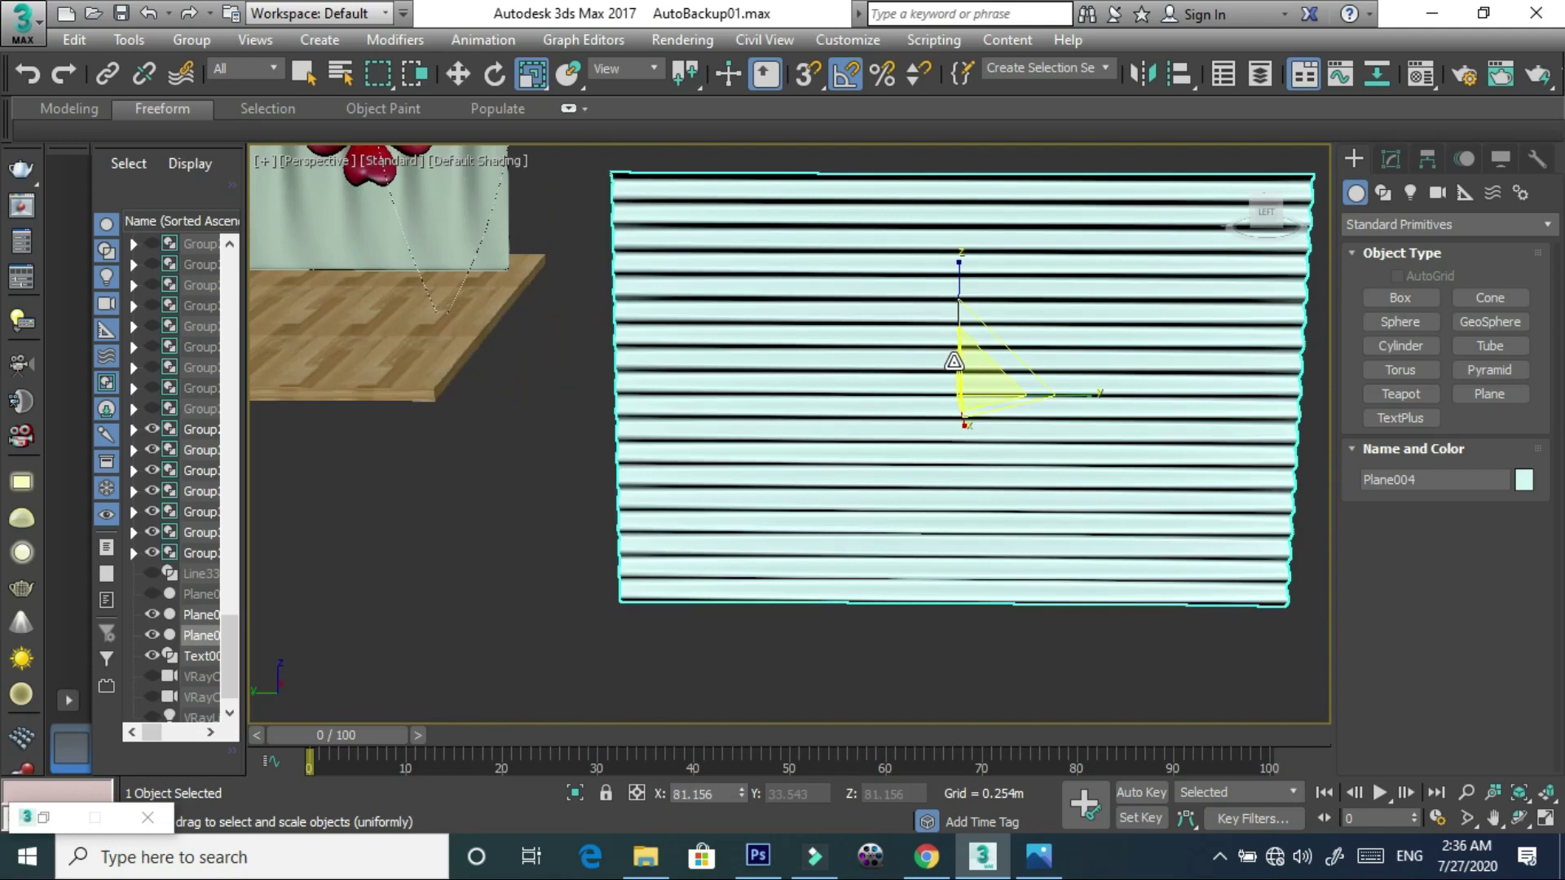
click(1409, 222)
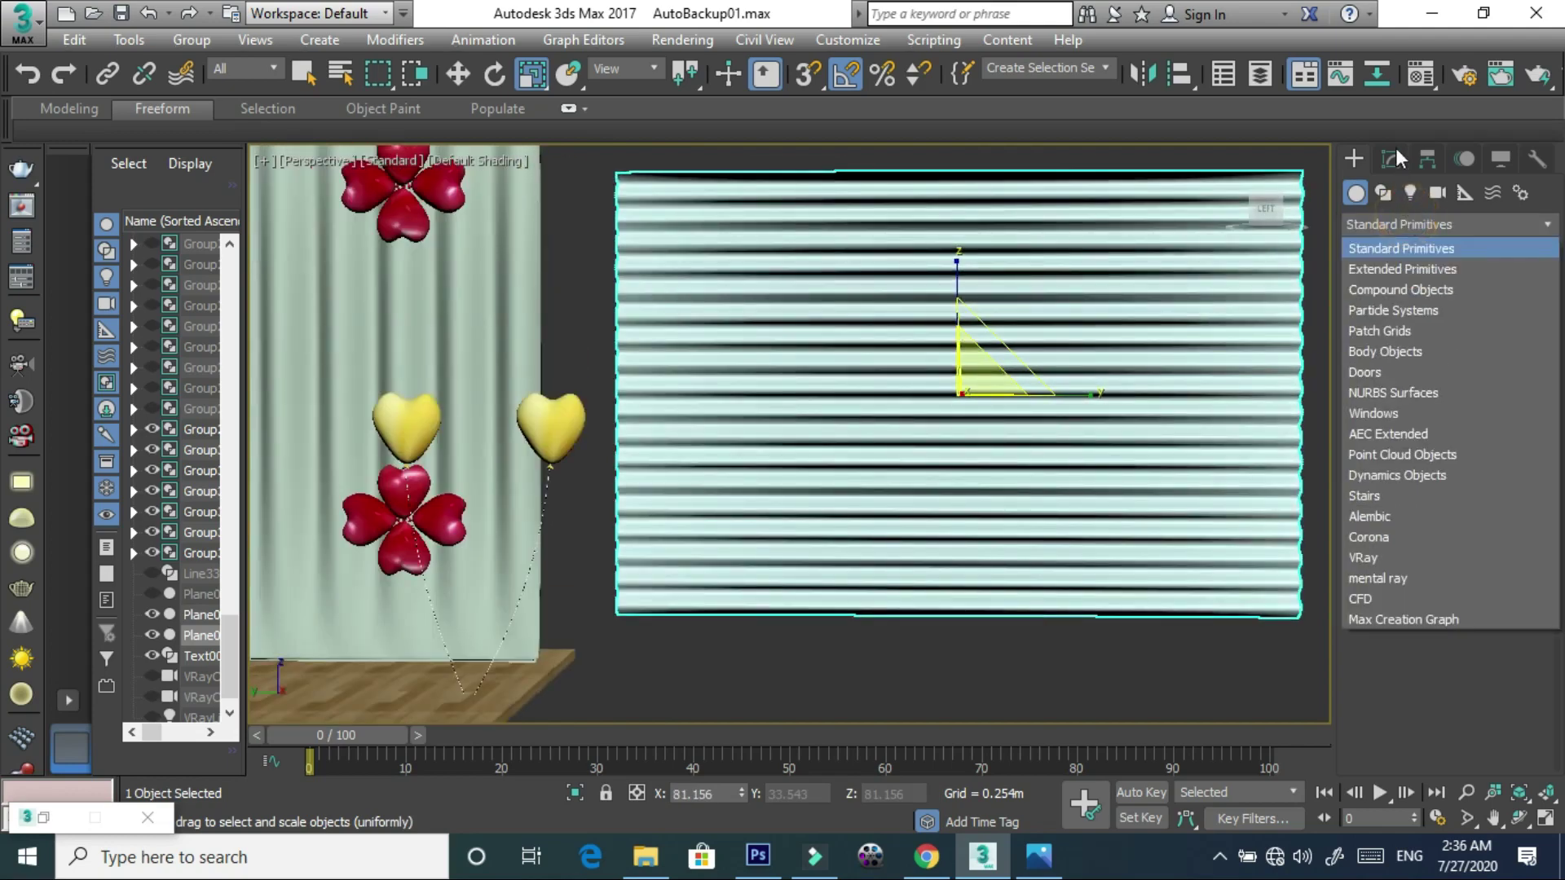
- Add an FFD 3x3x3 modifier to the plane and enter its Control Points level
click(1392, 155)
click(1416, 228)
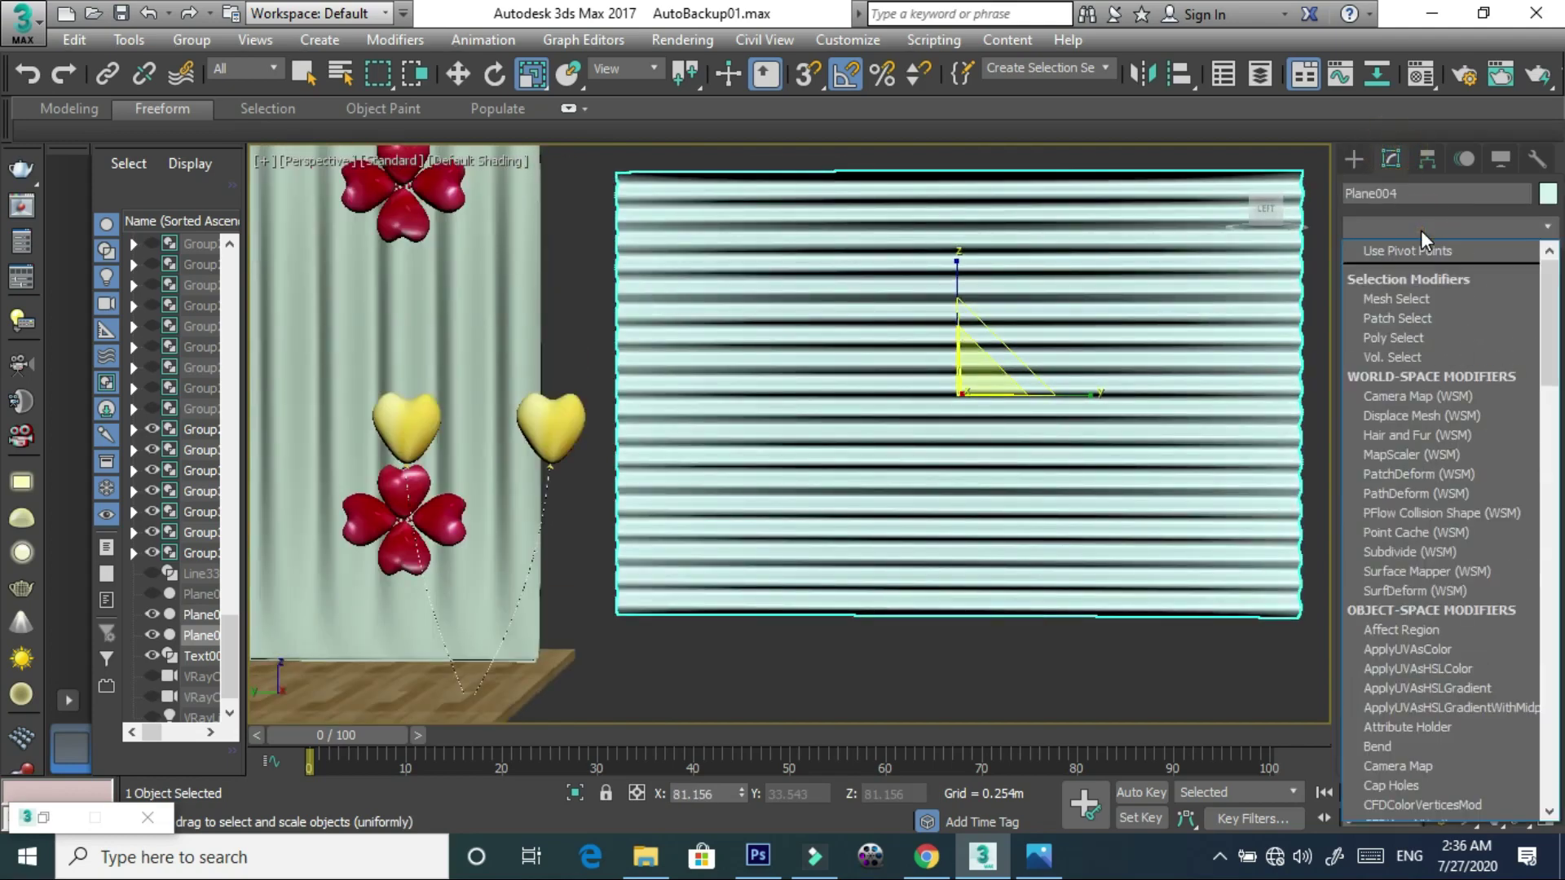
key(f)
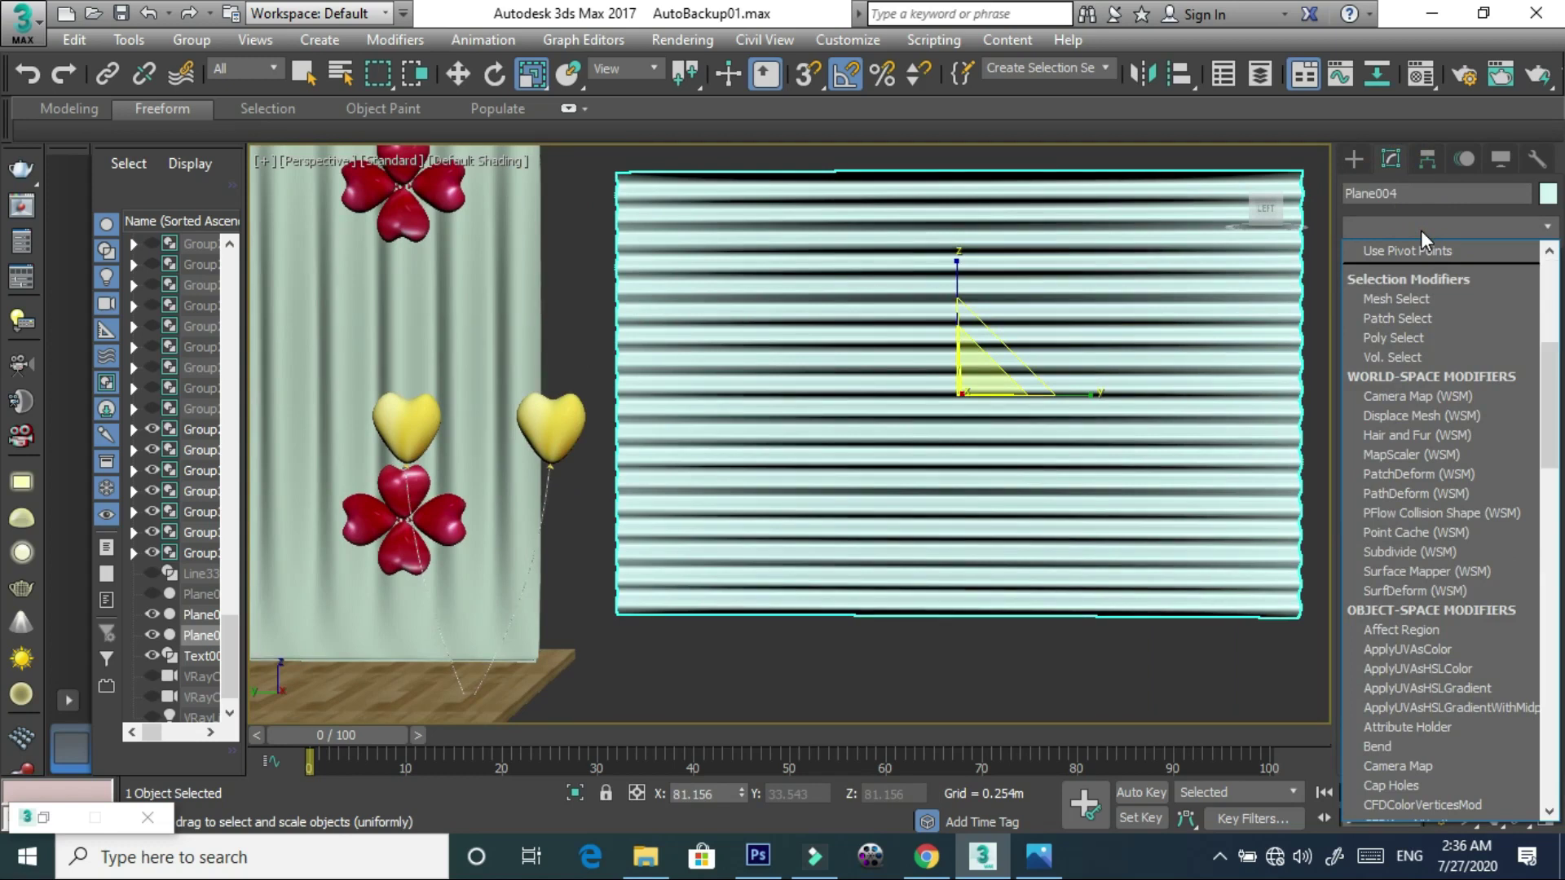
click(1427, 287)
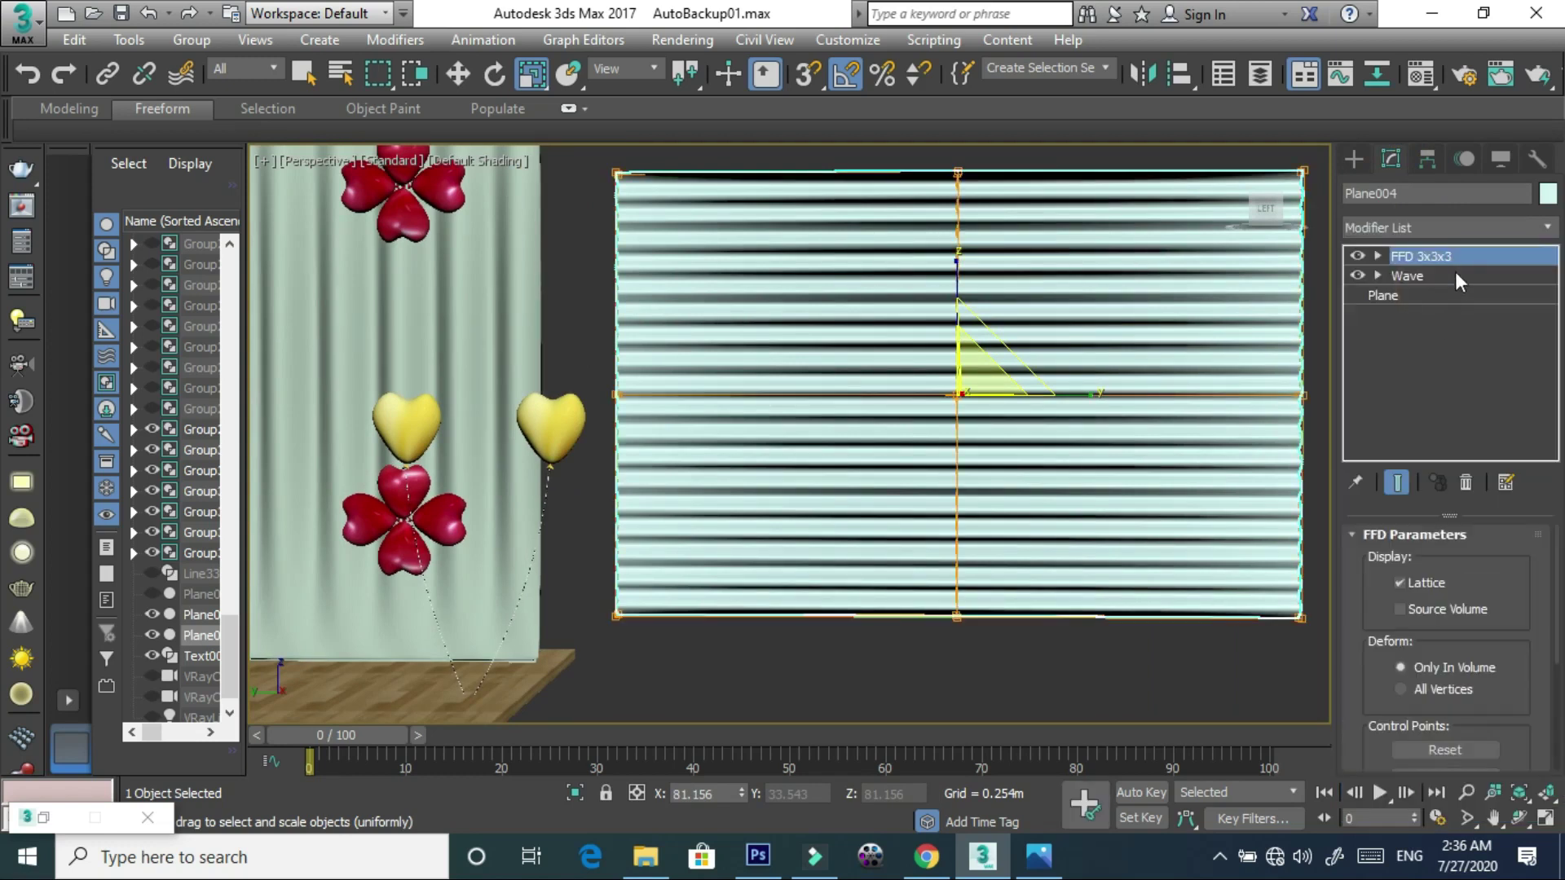
click(1455, 257)
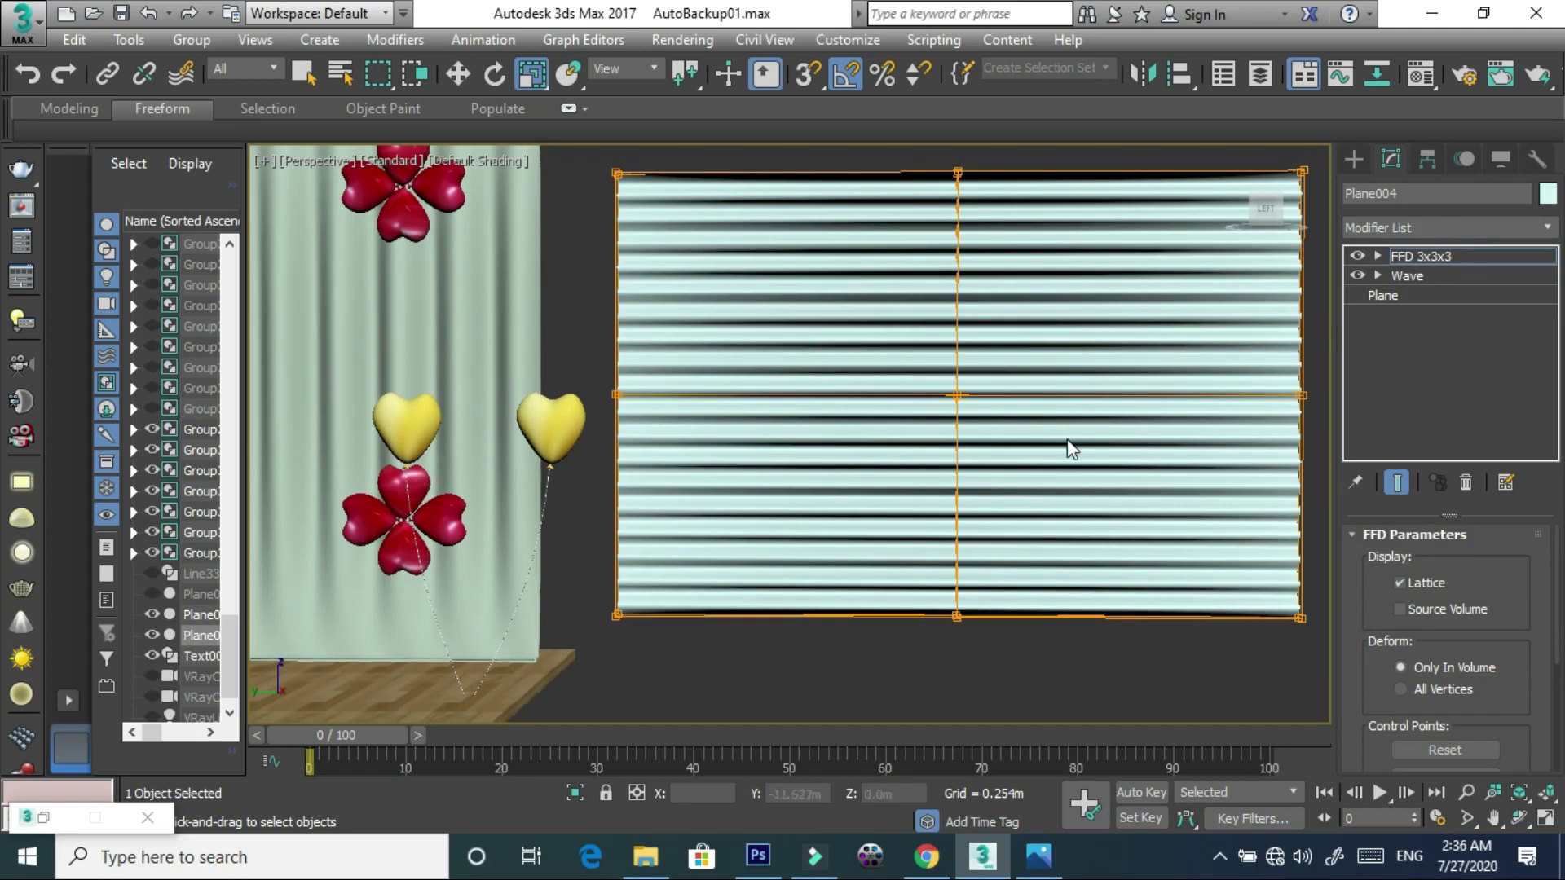
scroll(991, 418, down, 5)
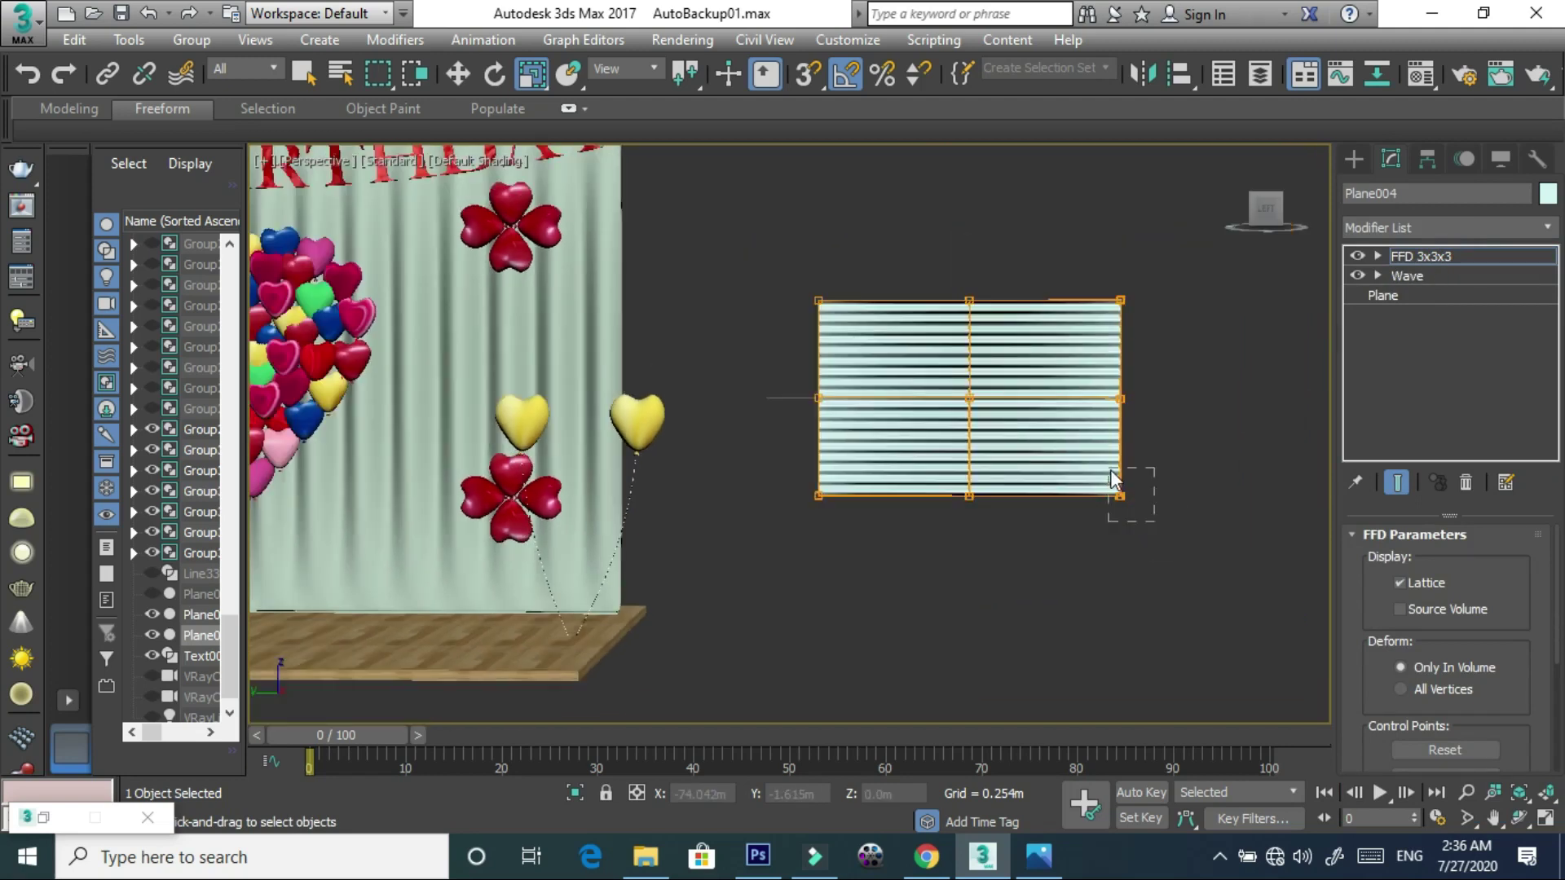
- Select the bottom lattice points and raise them in Z
drag(1105, 518, 1104, 520)
ctrl+drag(797, 481, 796, 474)
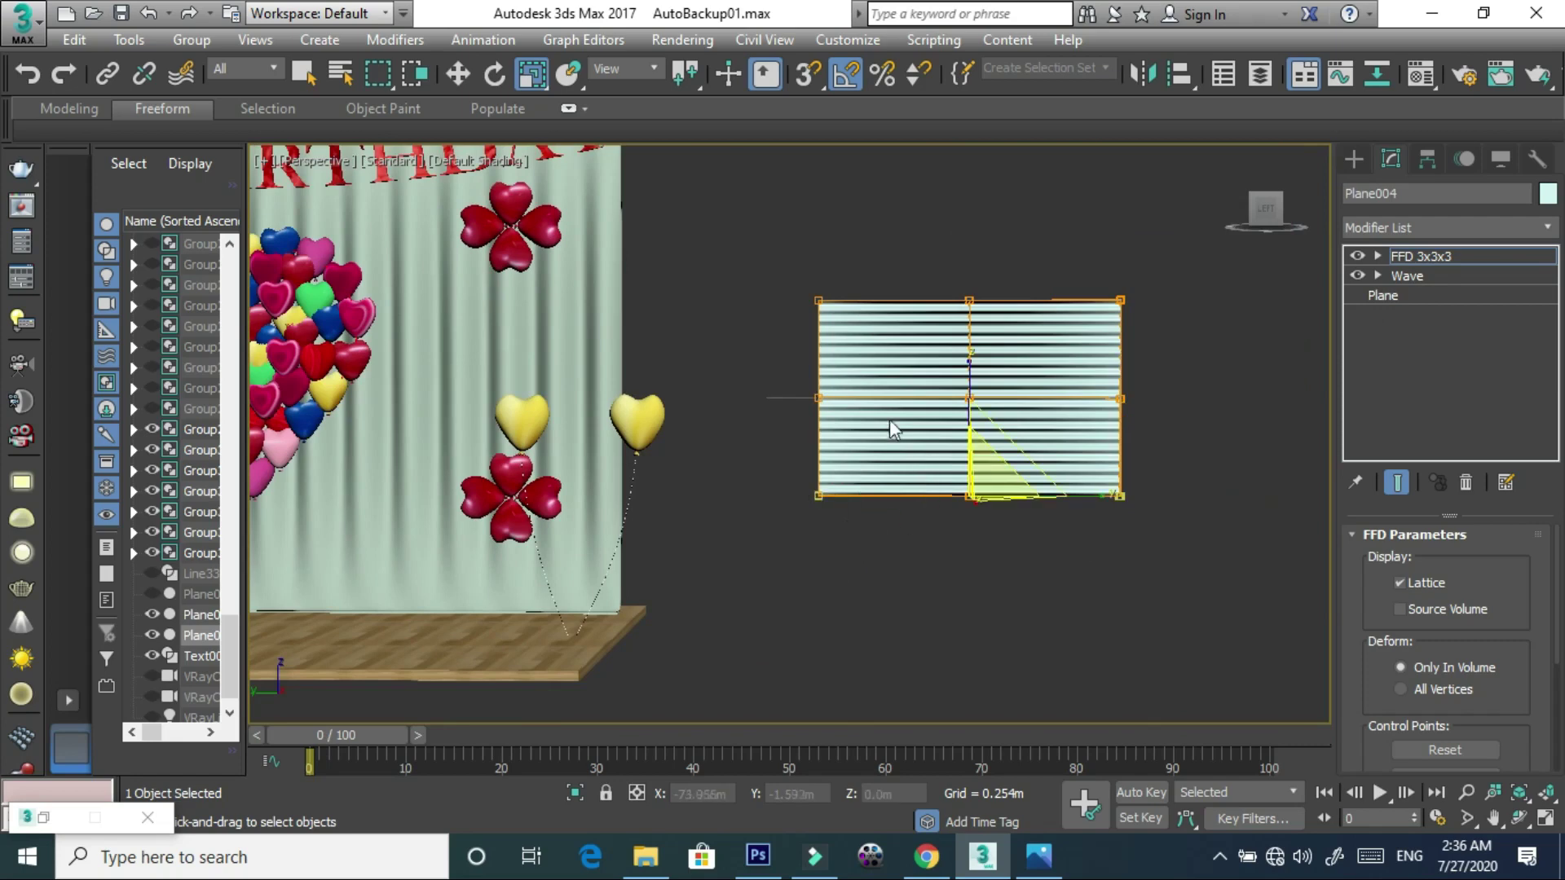
click(456, 74)
drag(967, 398, 969, 321)
- Lift the middle-row lattice points to curve the plane into a deep swag
click(804, 392)
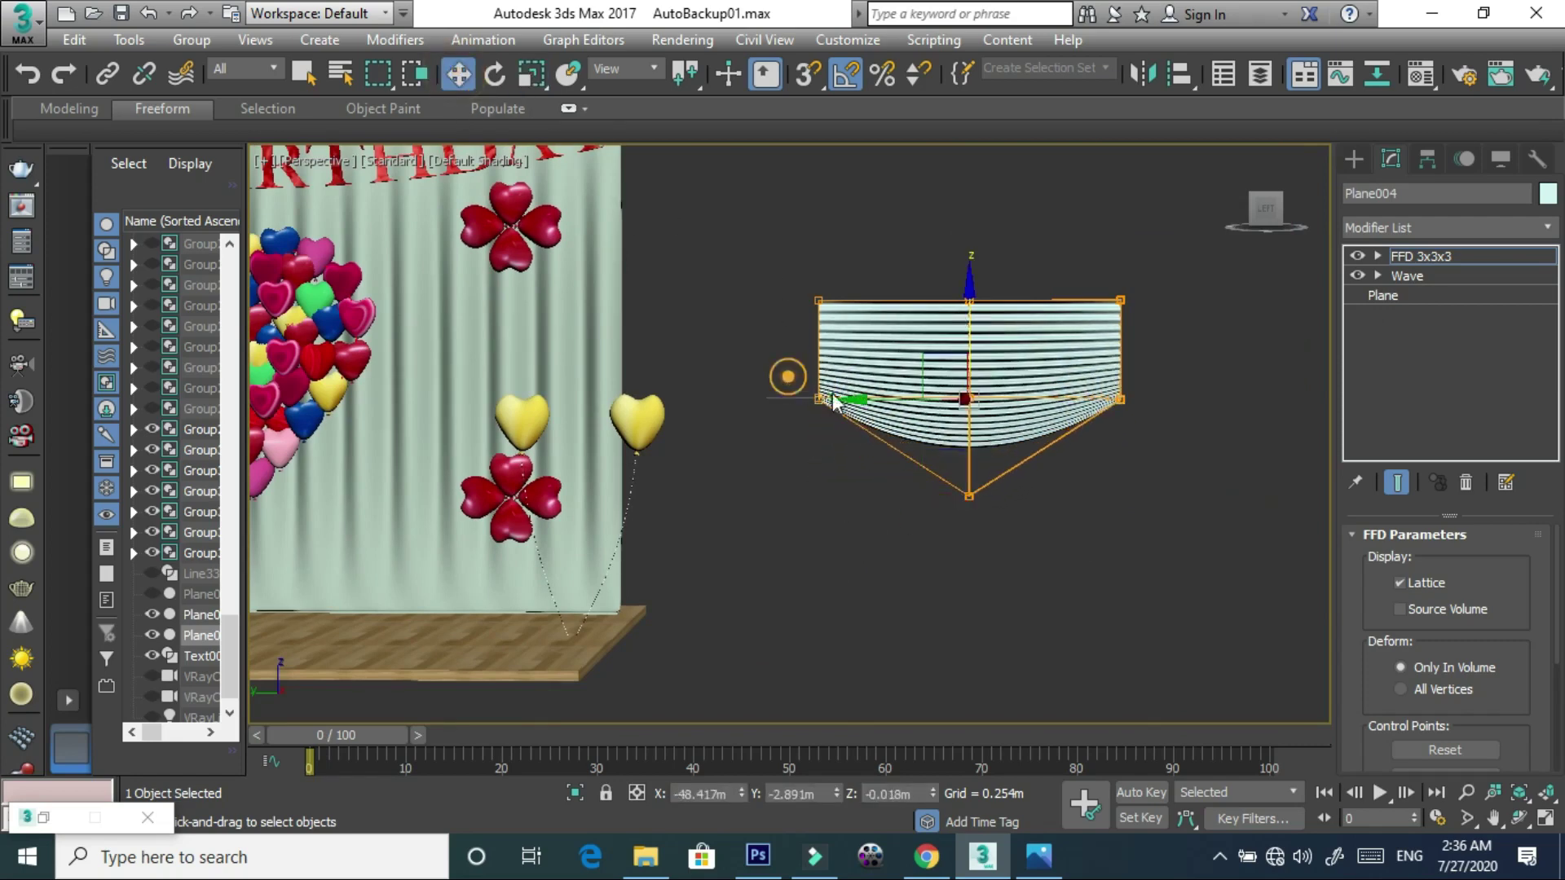
ctrl+drag(1165, 448, 1090, 377)
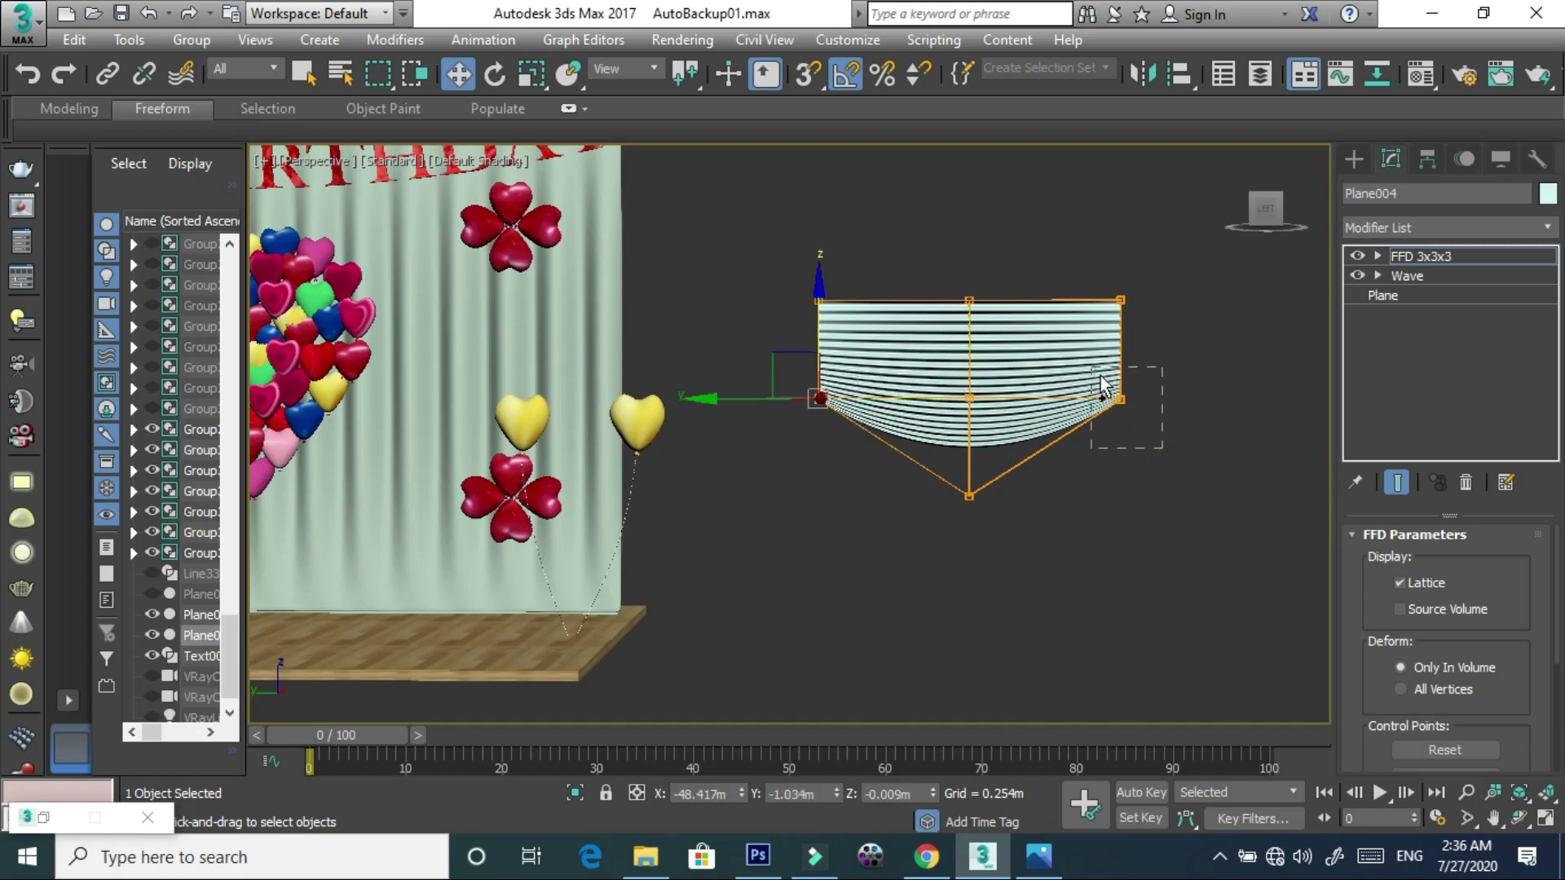
drag(963, 349, 965, 253)
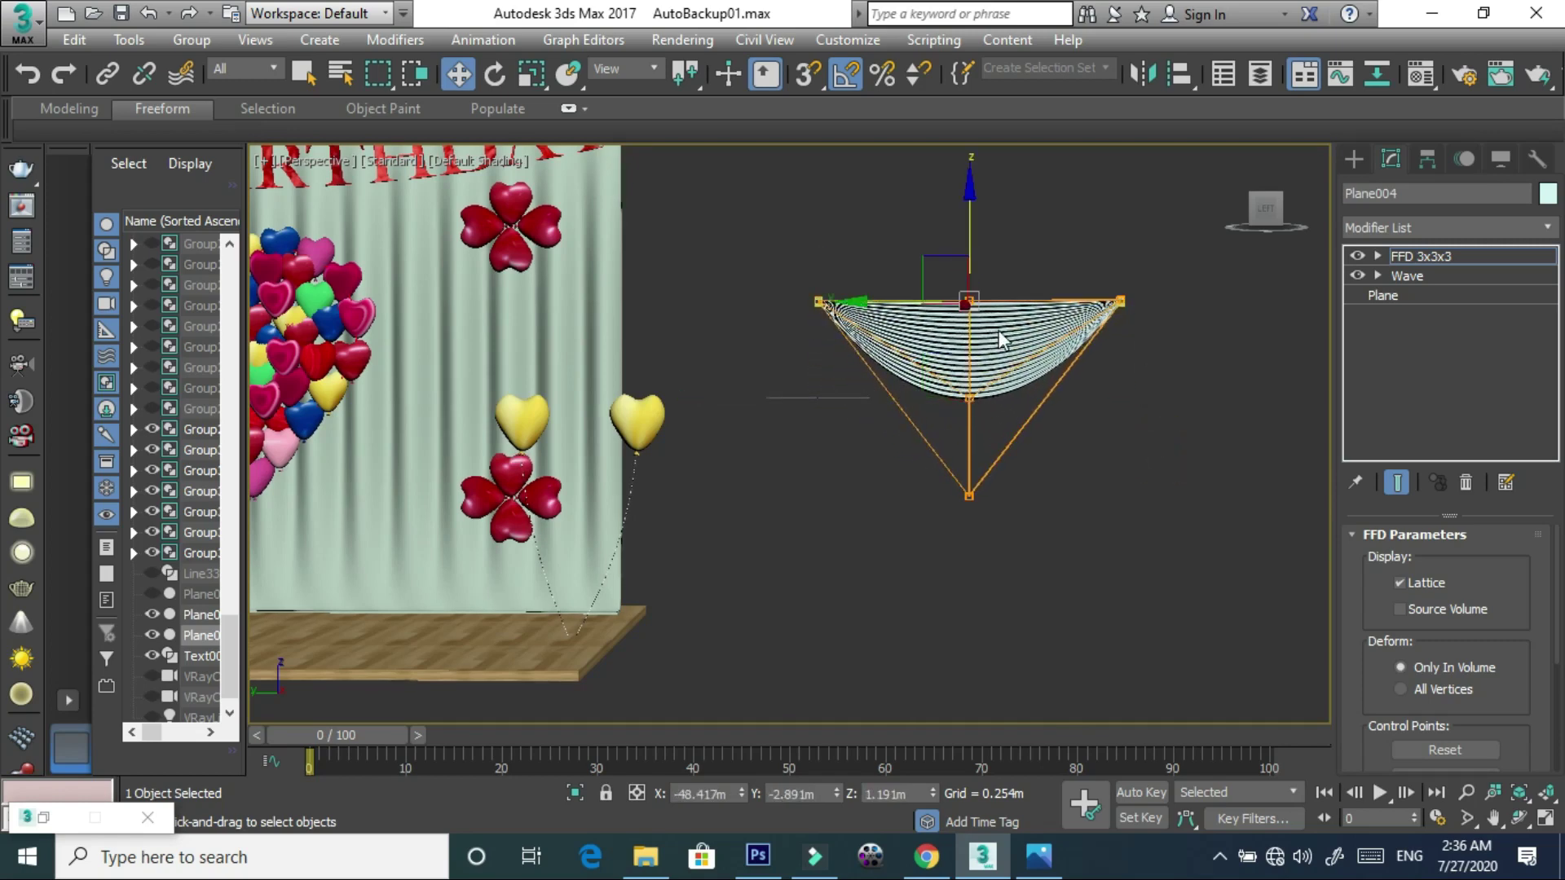
scroll(998, 330, up, 4)
click(1162, 461)
click(1356, 157)
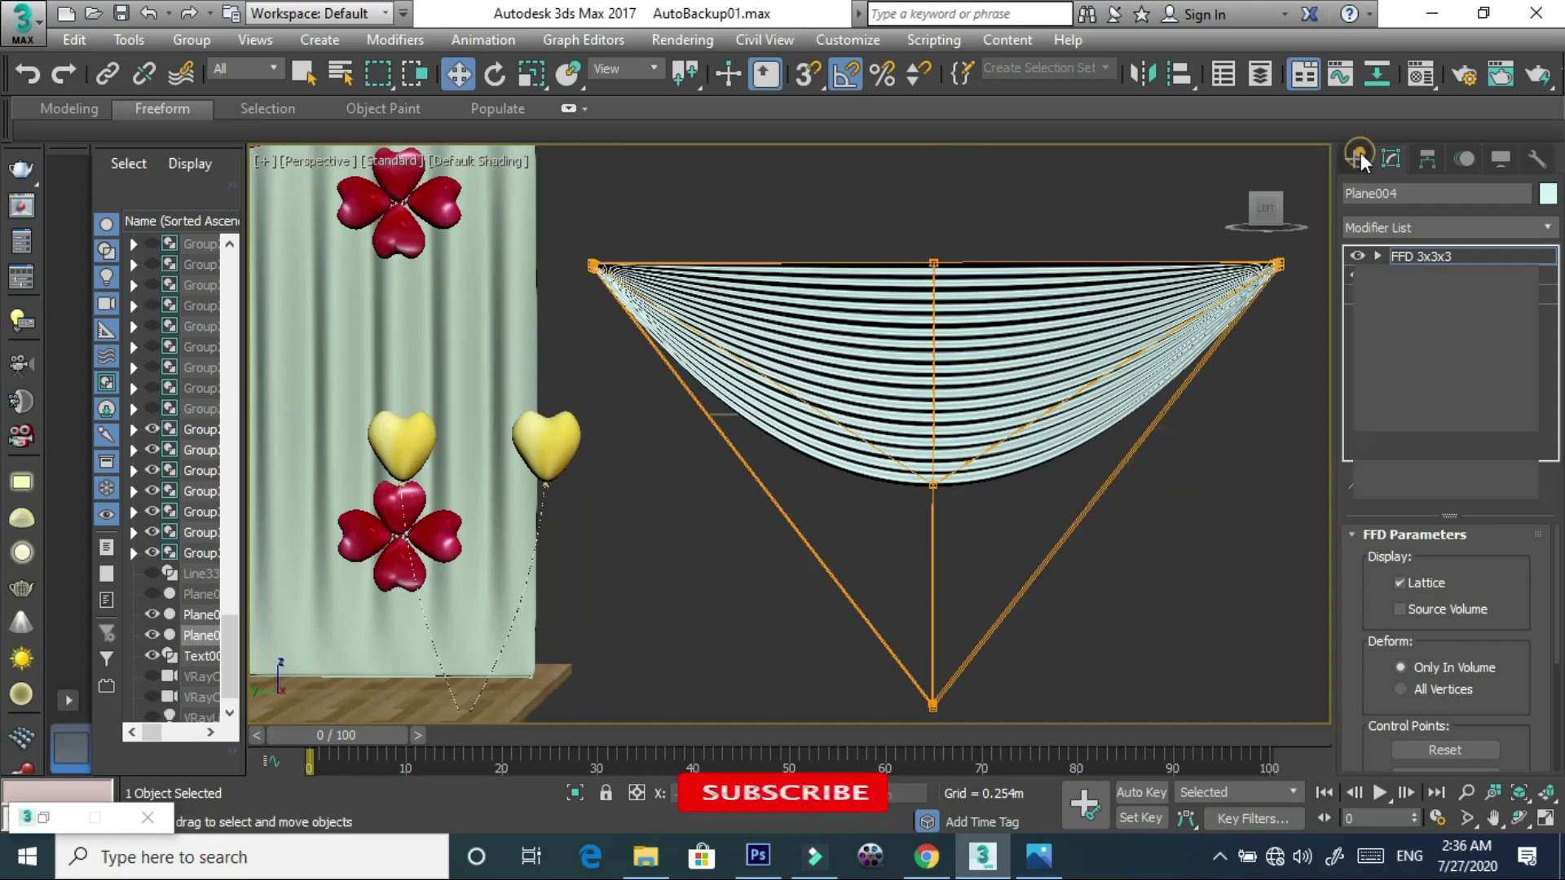
- Apply the red material to the curved swag plane via the Material Editor
click(1285, 419)
click(1025, 379)
key(m)
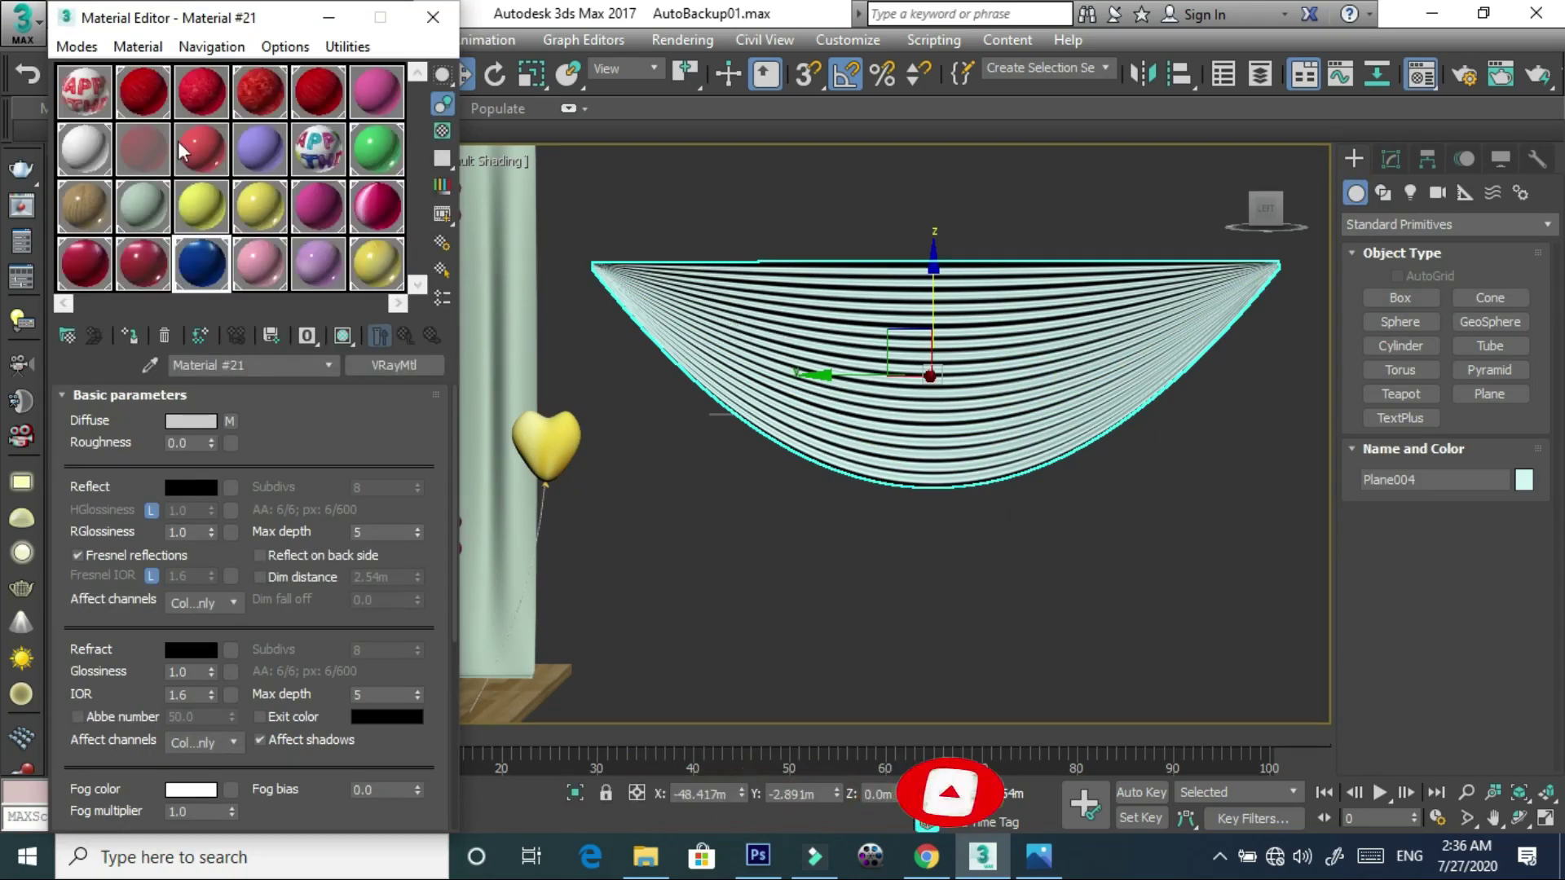
drag(143, 91, 782, 326)
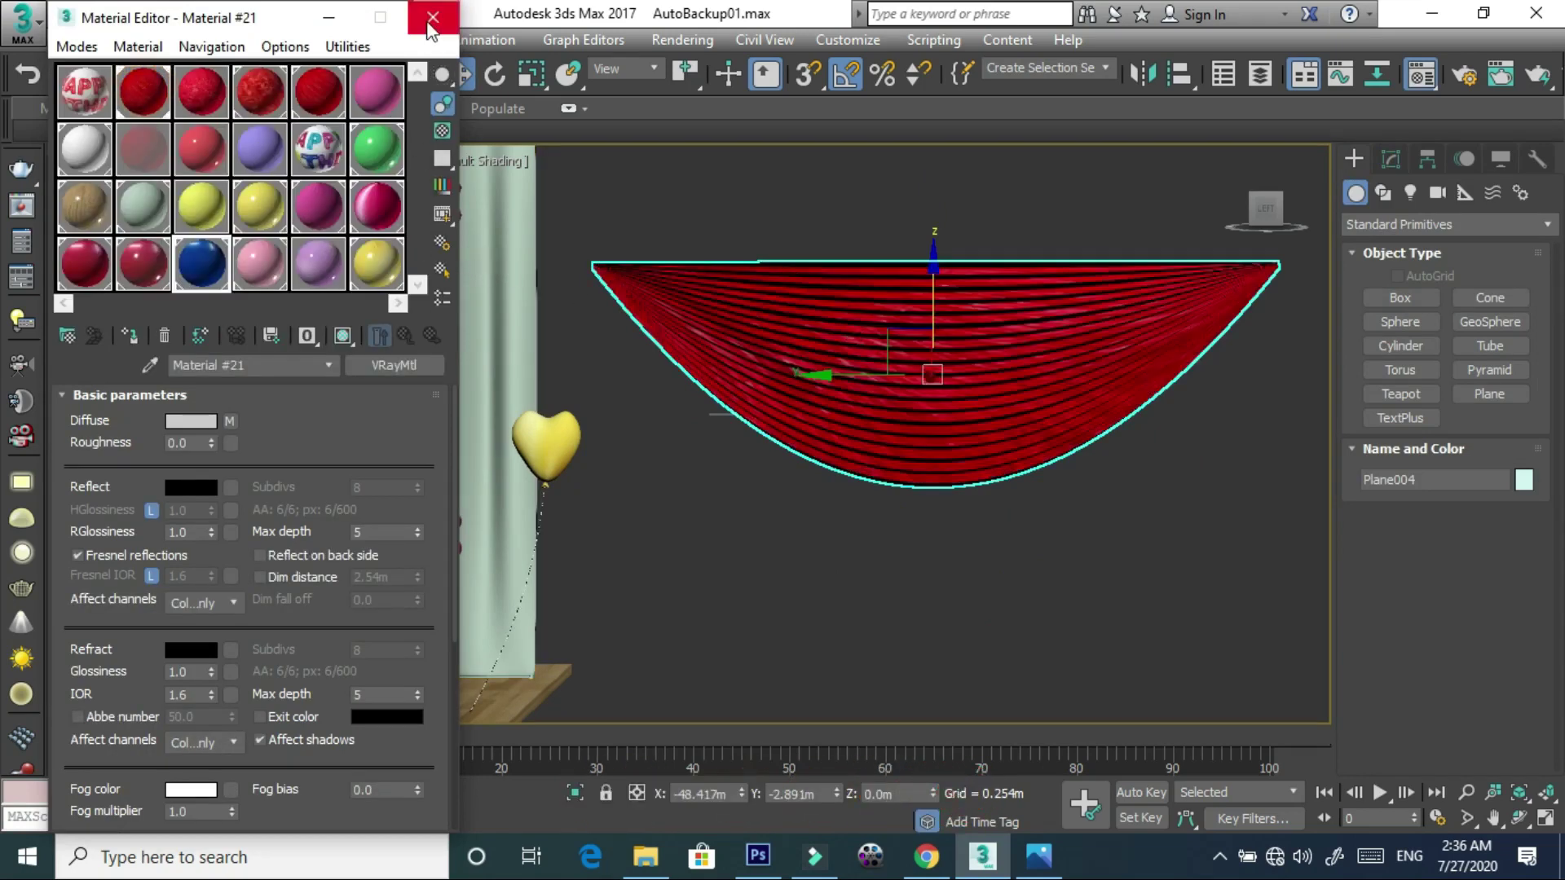
click(432, 18)
- Move the red swag onto the curtain over the balloon heart
scroll(807, 359, down, 5)
middle_drag(970, 375, 1133, 416)
scroll(1129, 418, down, 3)
drag(1101, 417, 580, 379)
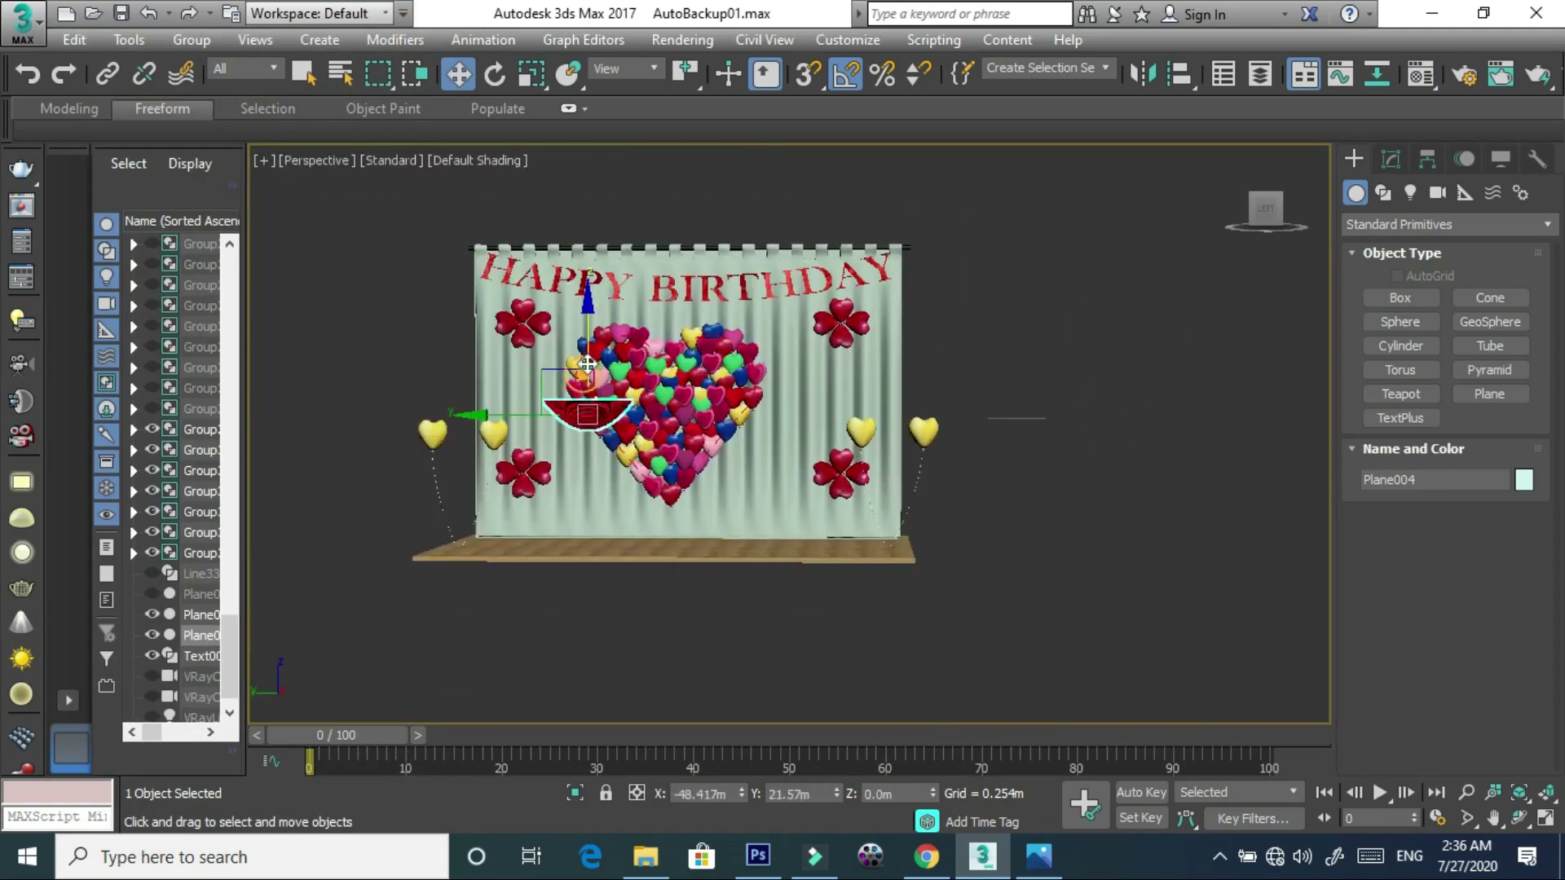
- Move the red swag up and left toward the top of the curtain
drag(580, 379, 584, 247)
mouse_move(584, 299)
alt+middle_down()
mouse_move(679, 345)
mouse_move(867, 394)
mouse_move(863, 416)
alt+middle_up()
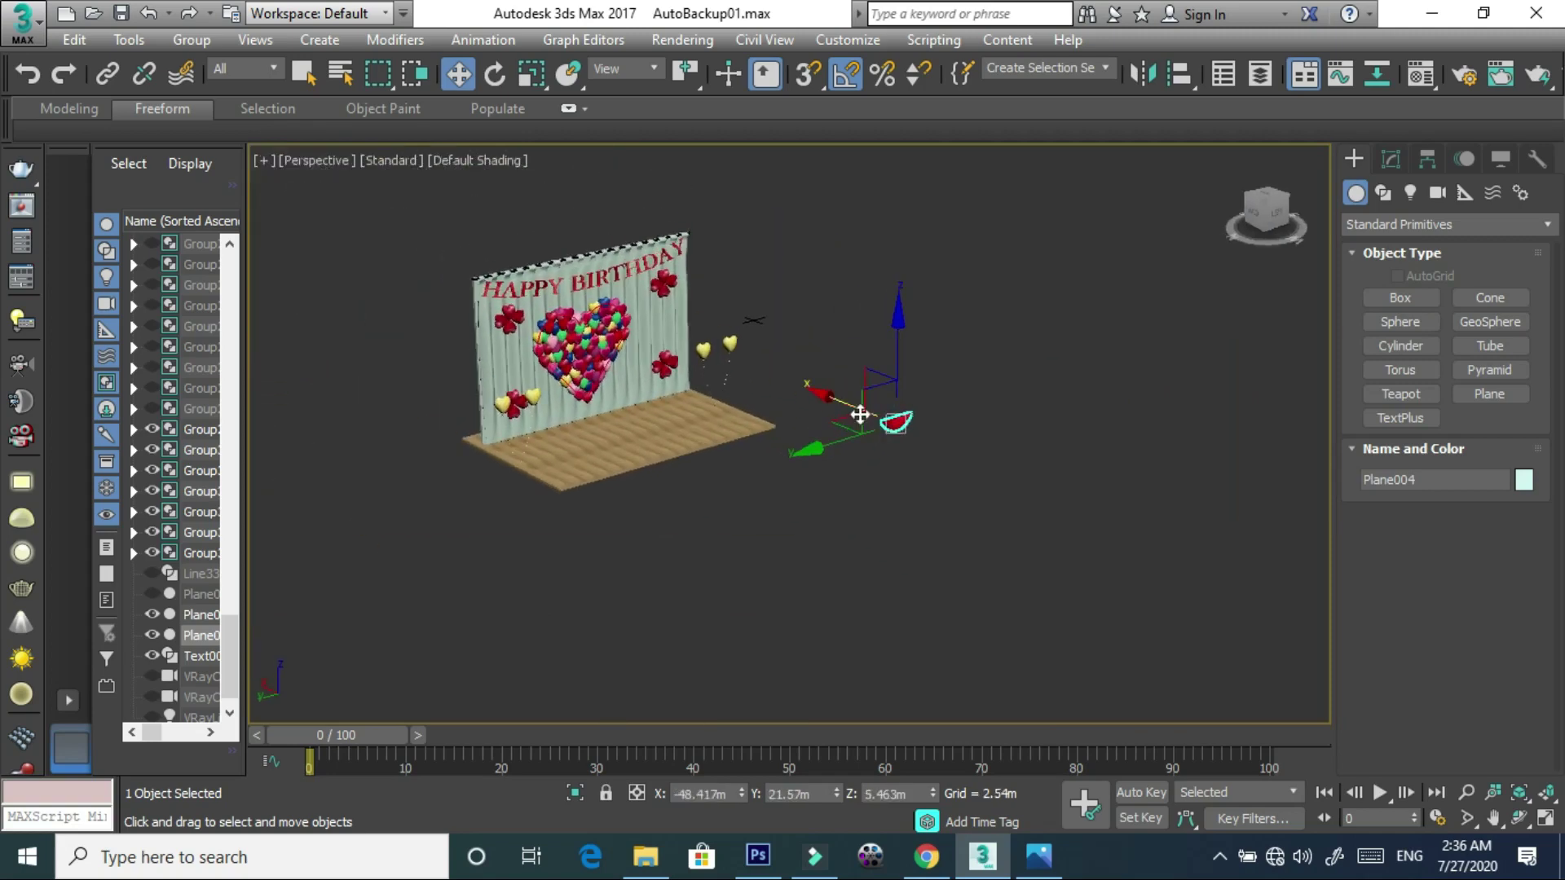
drag(478, 271, 535, 314)
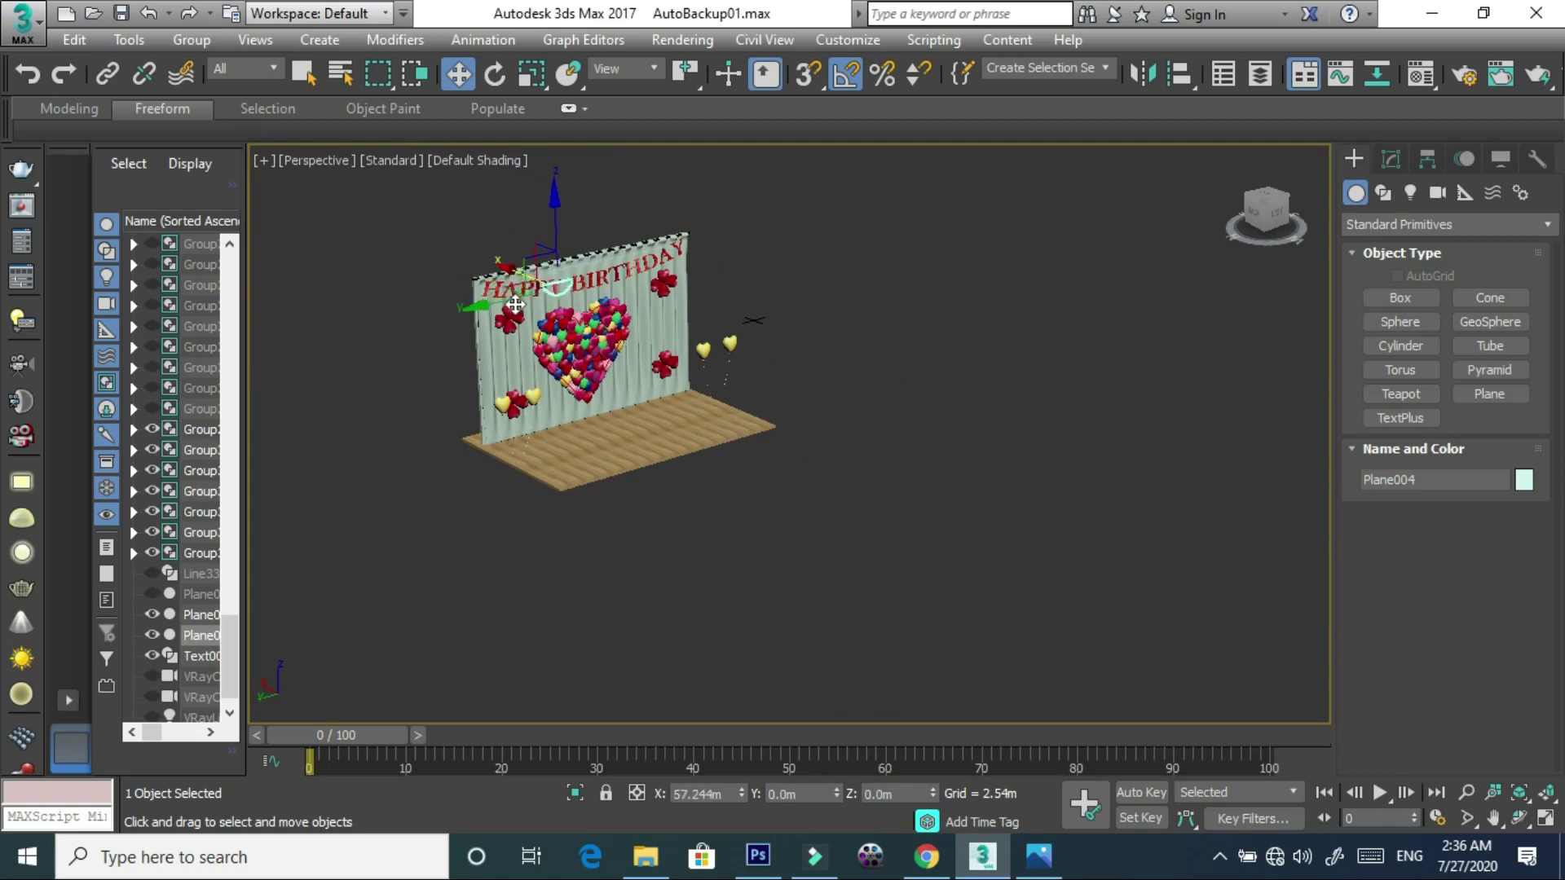
drag(536, 314, 554, 325)
key(z)
scroll(621, 324, down, 4)
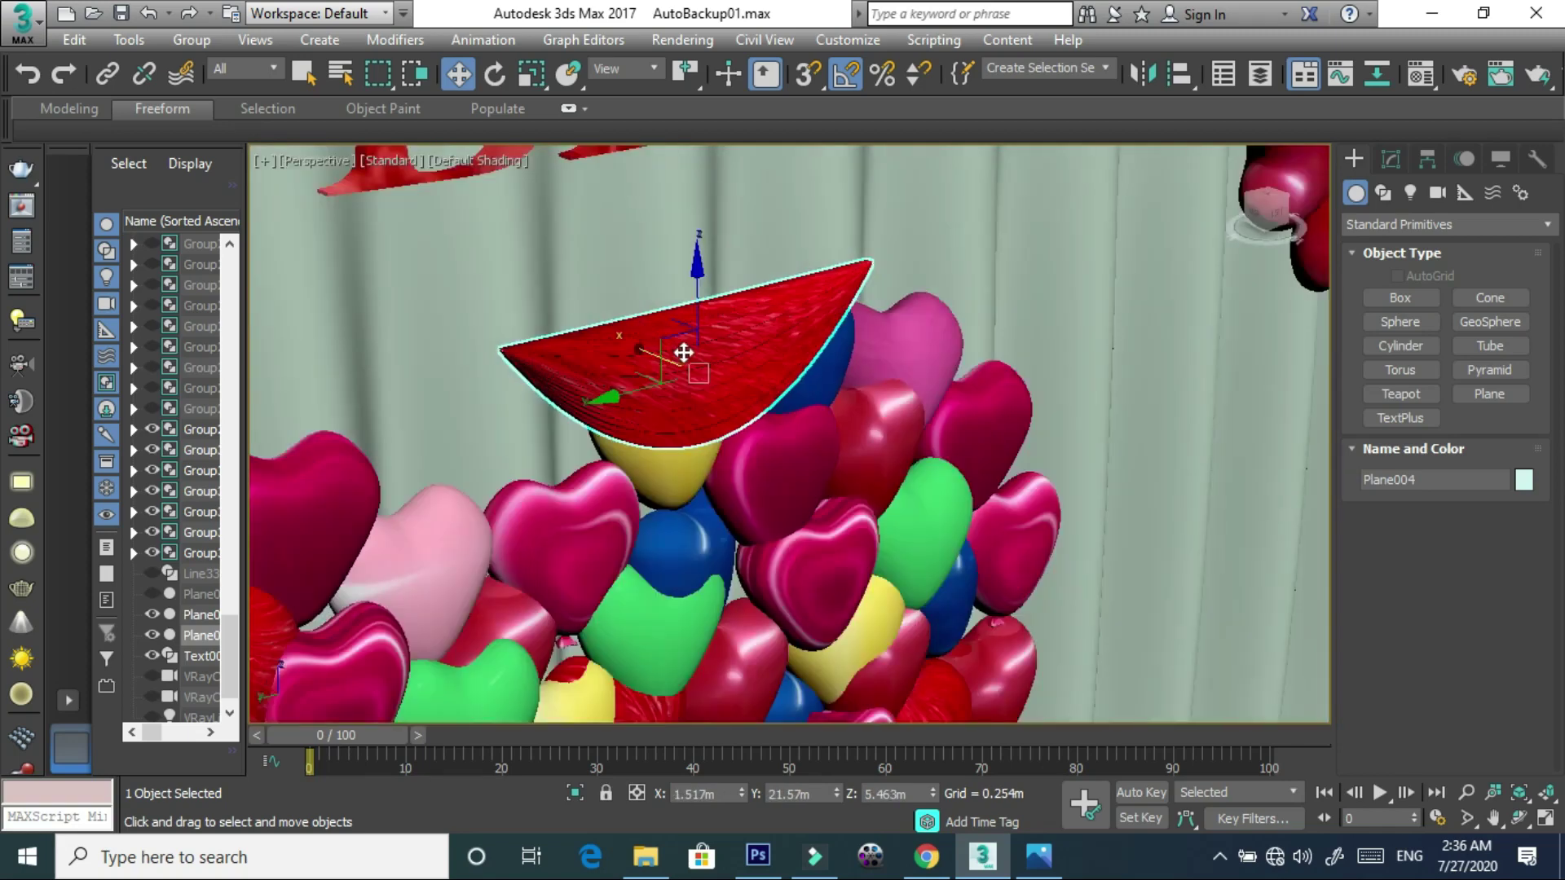
alt+middle_drag(683, 352, 643, 307)
scroll(682, 314, down, 3)
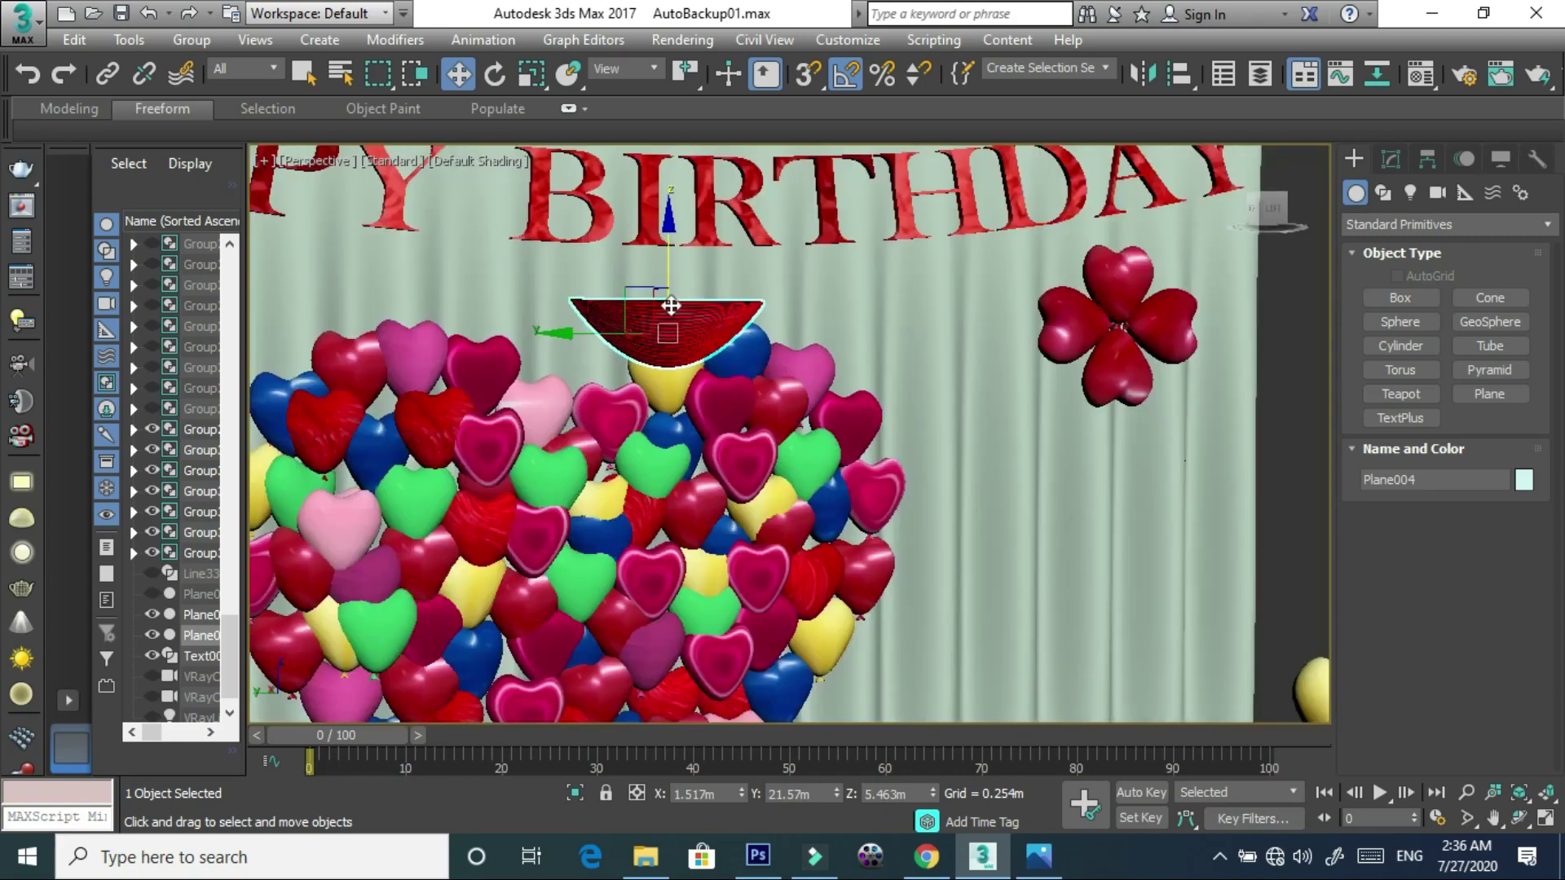
drag(670, 306, 633, 232)
middle_drag(632, 237, 784, 278)
drag(754, 285, 277, 284)
scroll(350, 277, down, 5)
middle_drag(407, 278, 524, 278)
- Scale the swag taller and wider, then slide it to the curtain's top-left
right_click(524, 277)
click(561, 339)
mouse_move(513, 282)
mouse_down()
mouse_move(509, 145)
mouse_move(524, 231)
mouse_up()
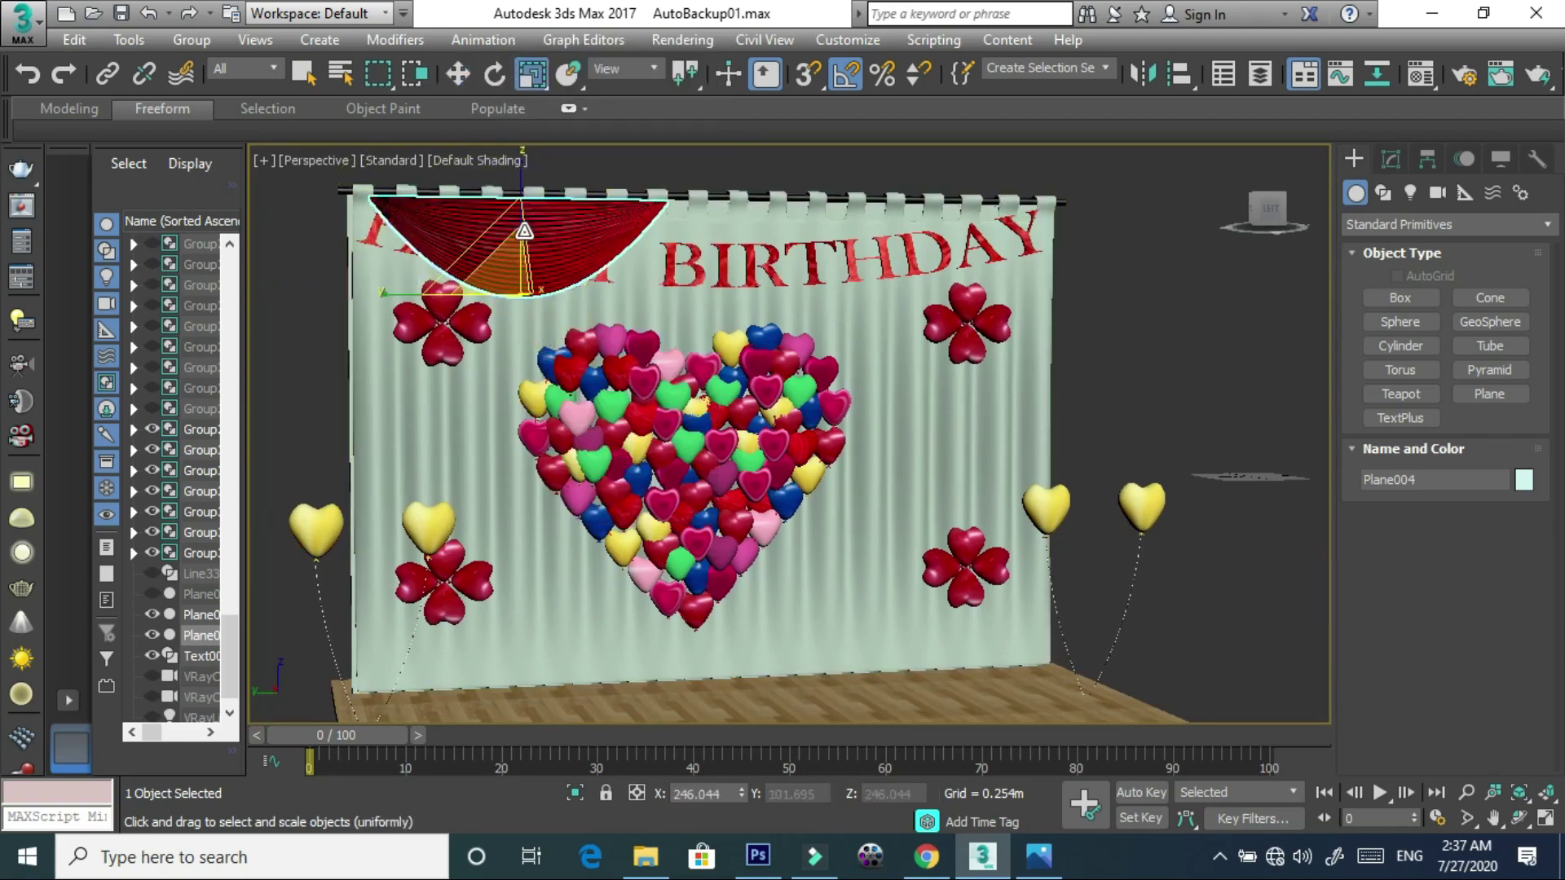
middle_drag(524, 231, 557, 365)
drag(555, 326, 560, 298)
drag(427, 440, 501, 434)
right_click(505, 430)
click(509, 434)
alt+middle_drag(563, 471, 606, 483)
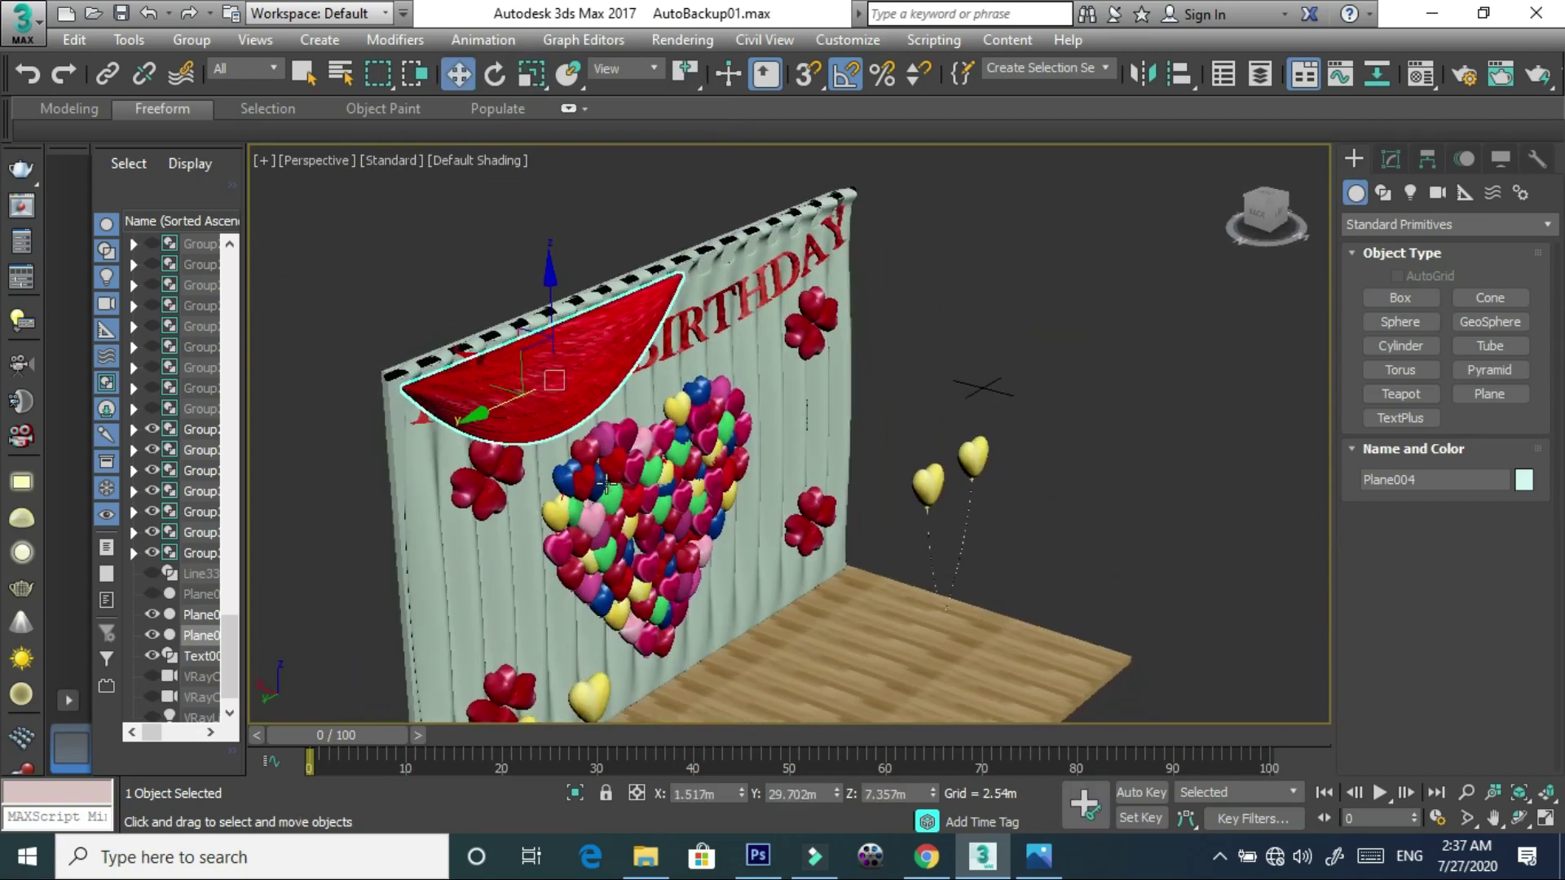
mouse_move(485, 362)
mouse_down()
mouse_move(455, 347)
mouse_move(533, 336)
mouse_up()
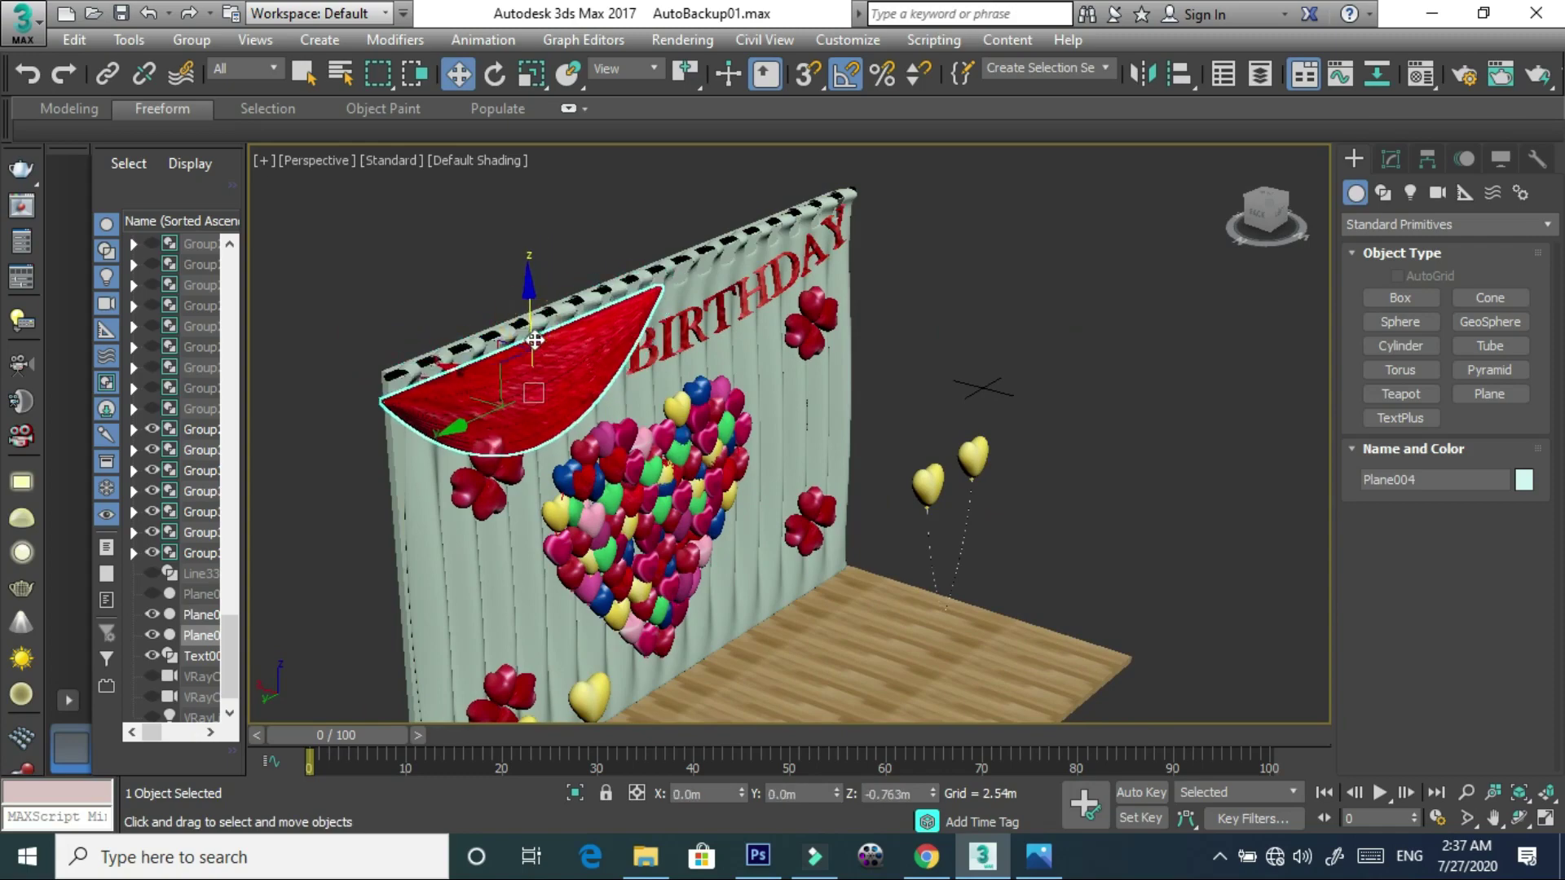
alt+middle_drag(571, 389, 490, 359)
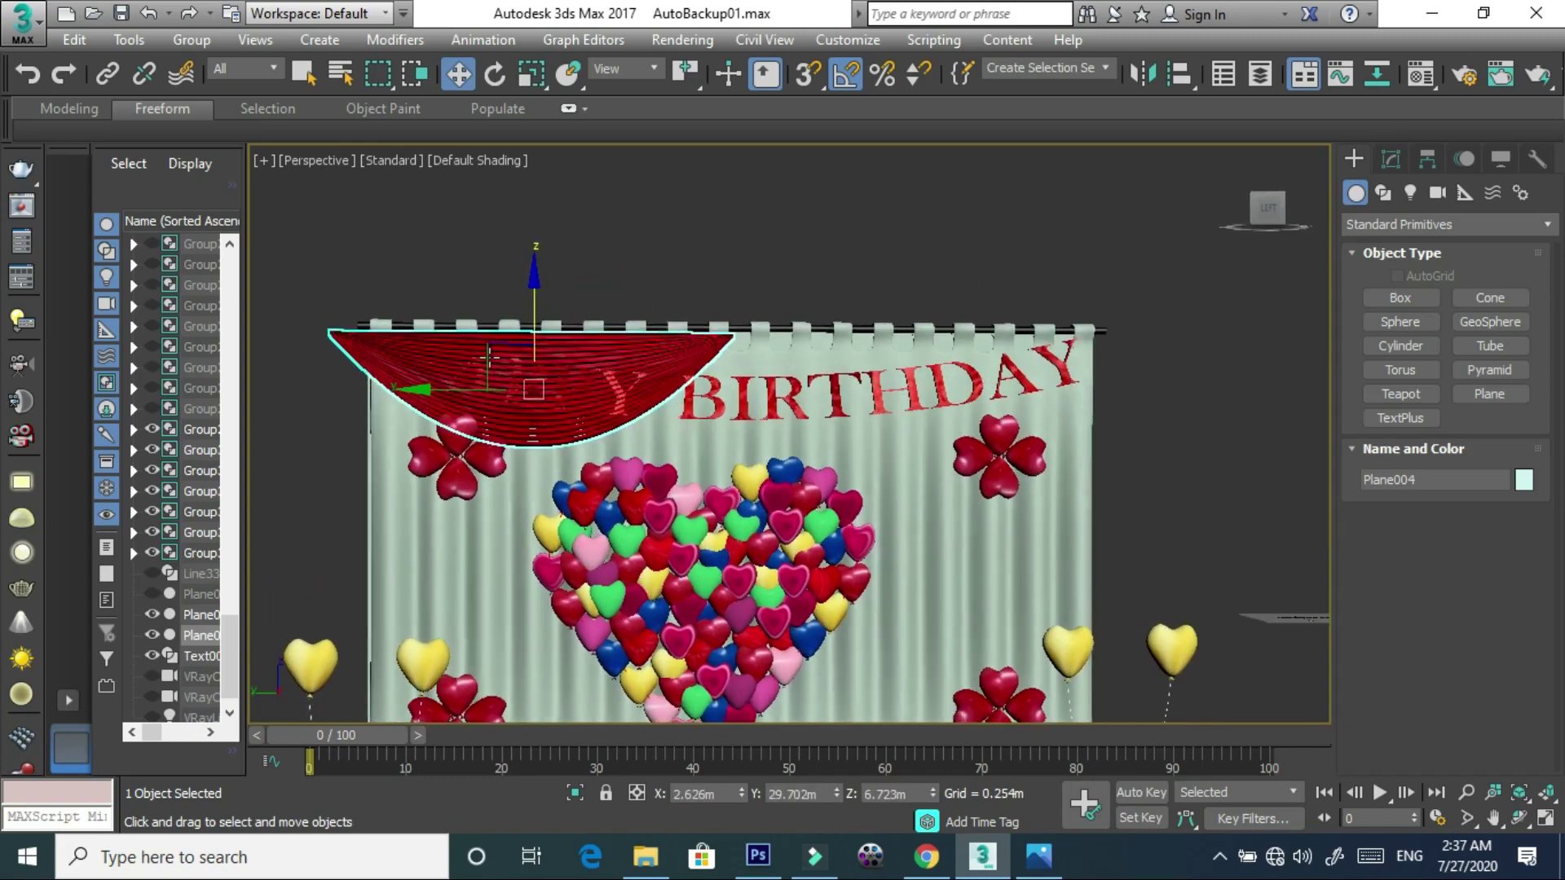
- Shrink the swag to about 70% and set it on the rod at the curtain's left edge
right_click(530, 369)
click(568, 409)
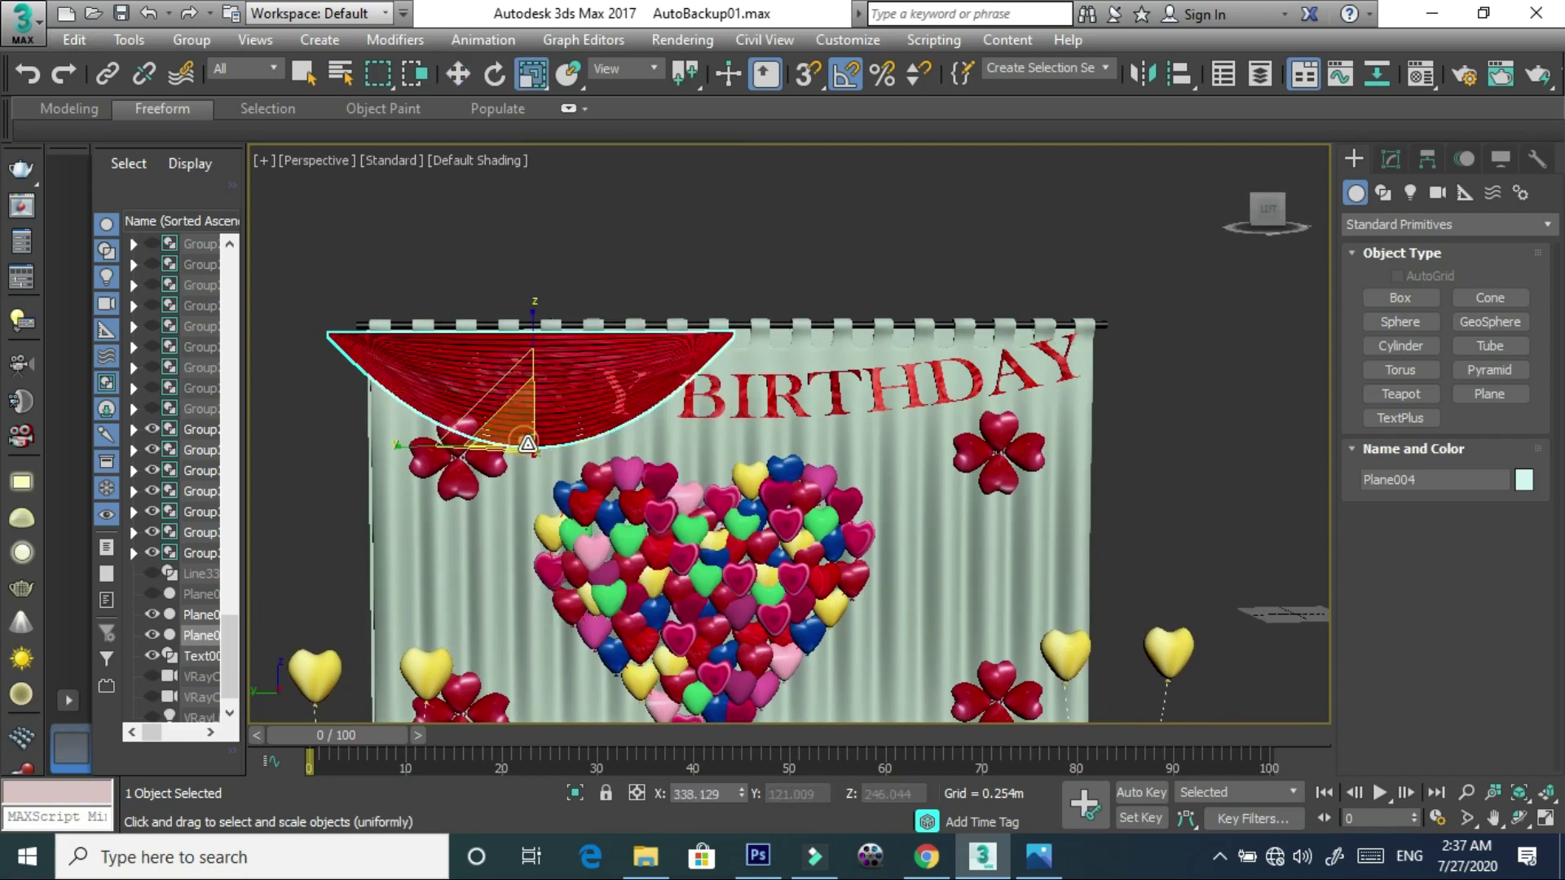
drag(526, 440, 545, 491)
right_click(543, 483)
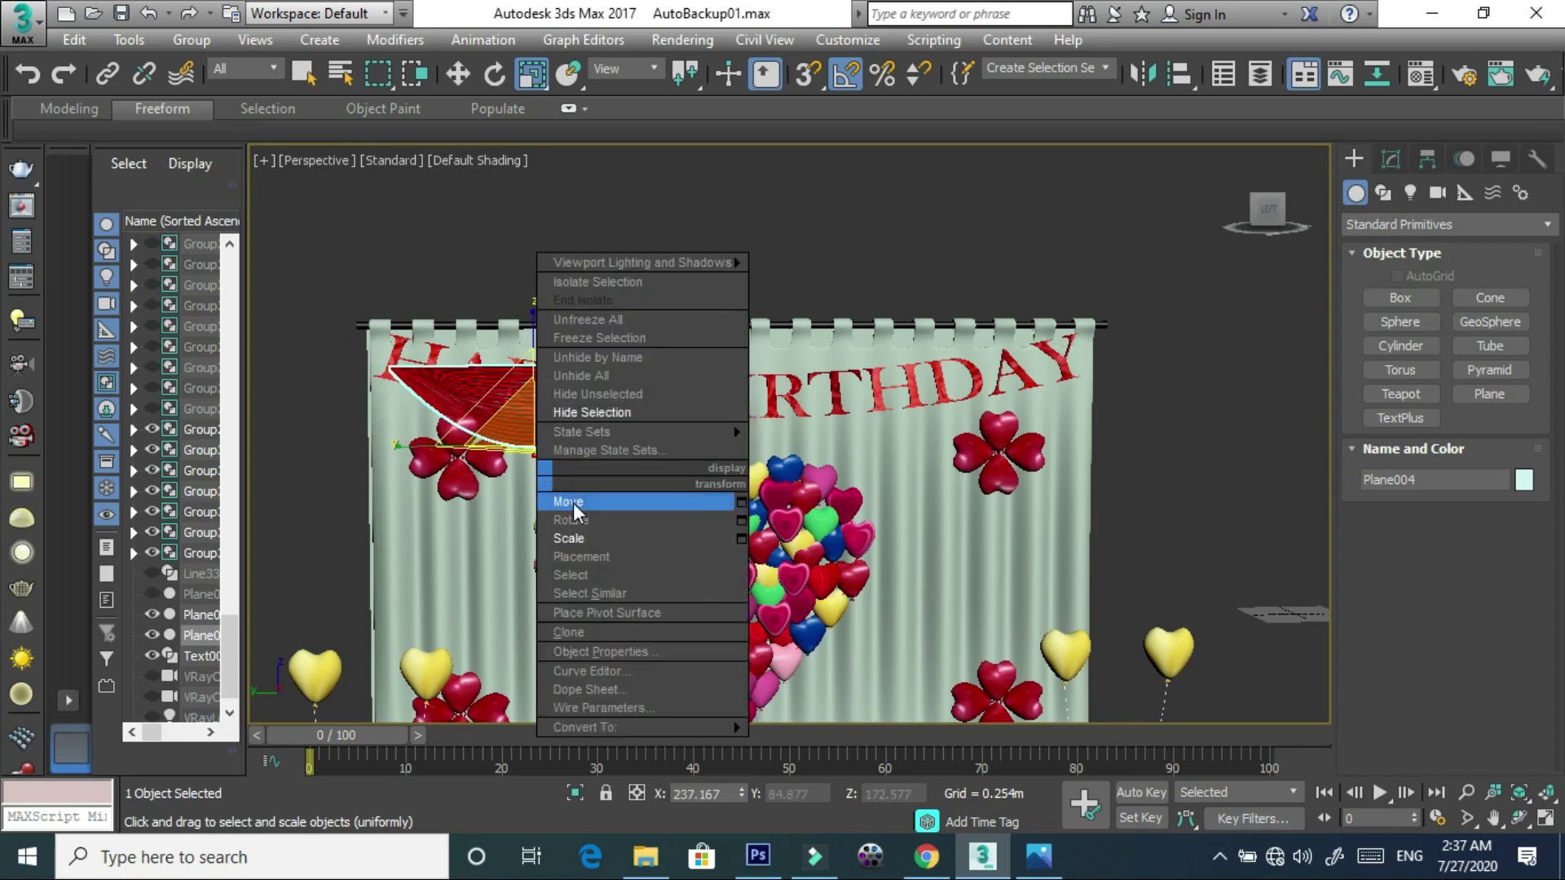
click(562, 507)
drag(527, 374, 525, 350)
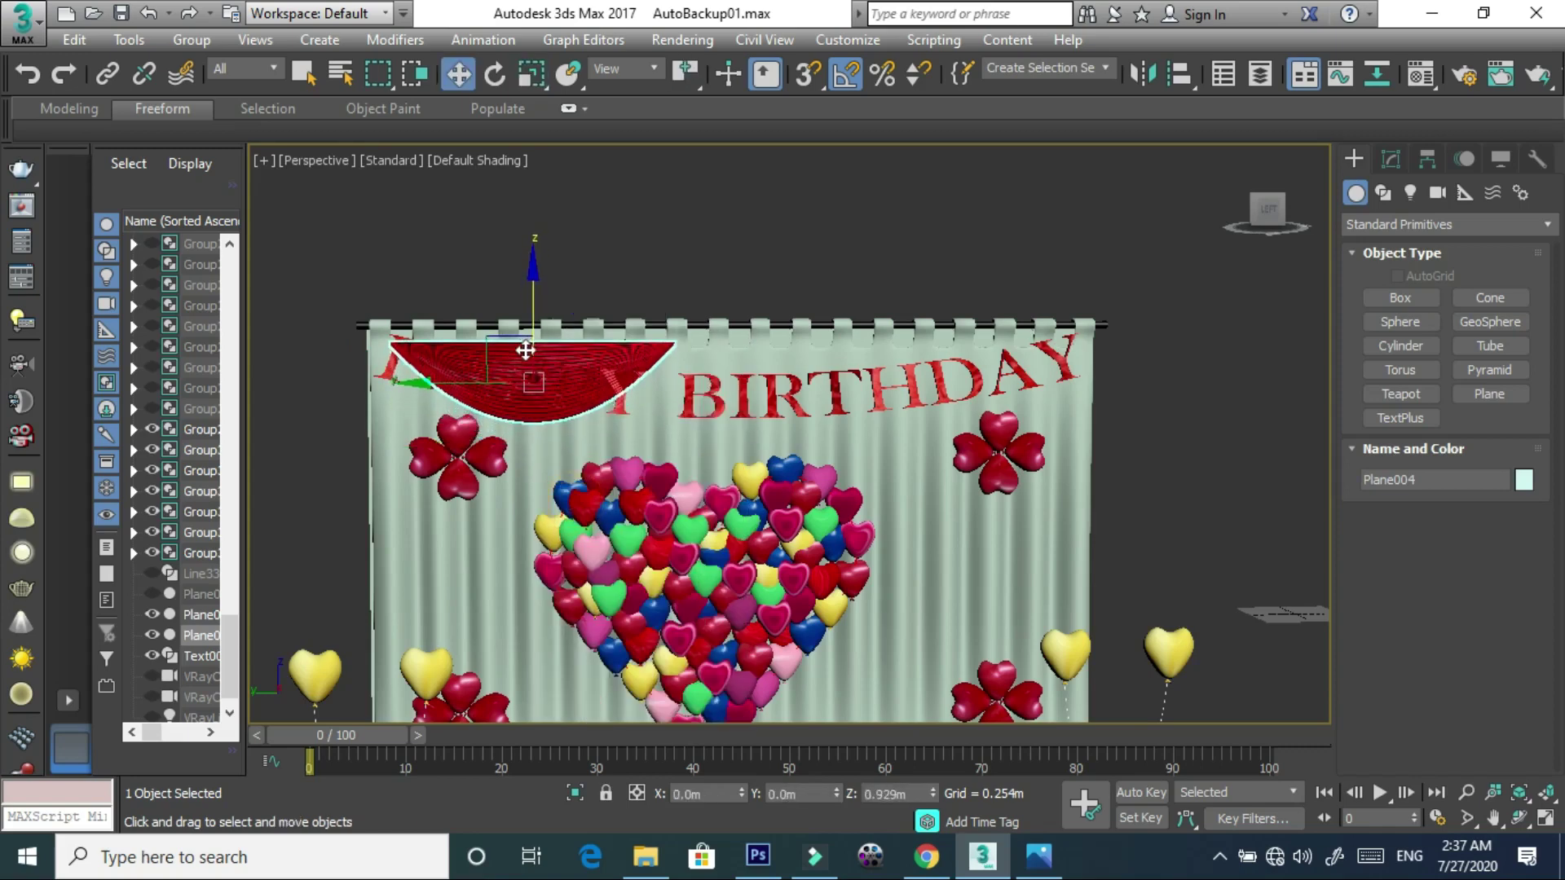
mouse_move(448, 385)
mouse_down()
mouse_move(429, 383)
mouse_move(717, 386)
mouse_up()
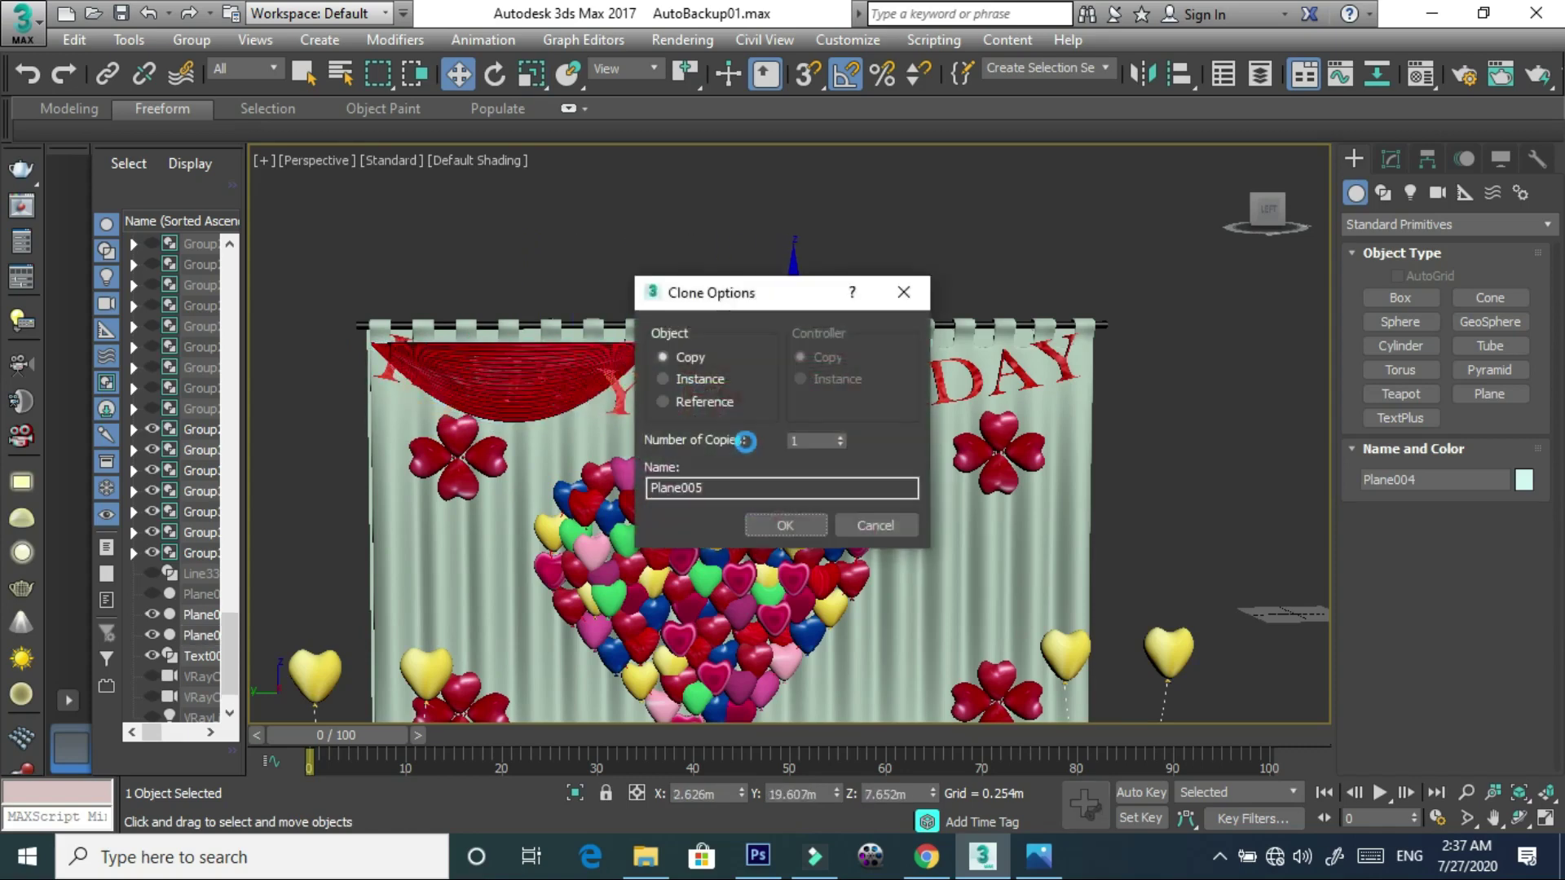
- Clone the swag into 2 copies and select all three swags
double_click(803, 441)
text(2)
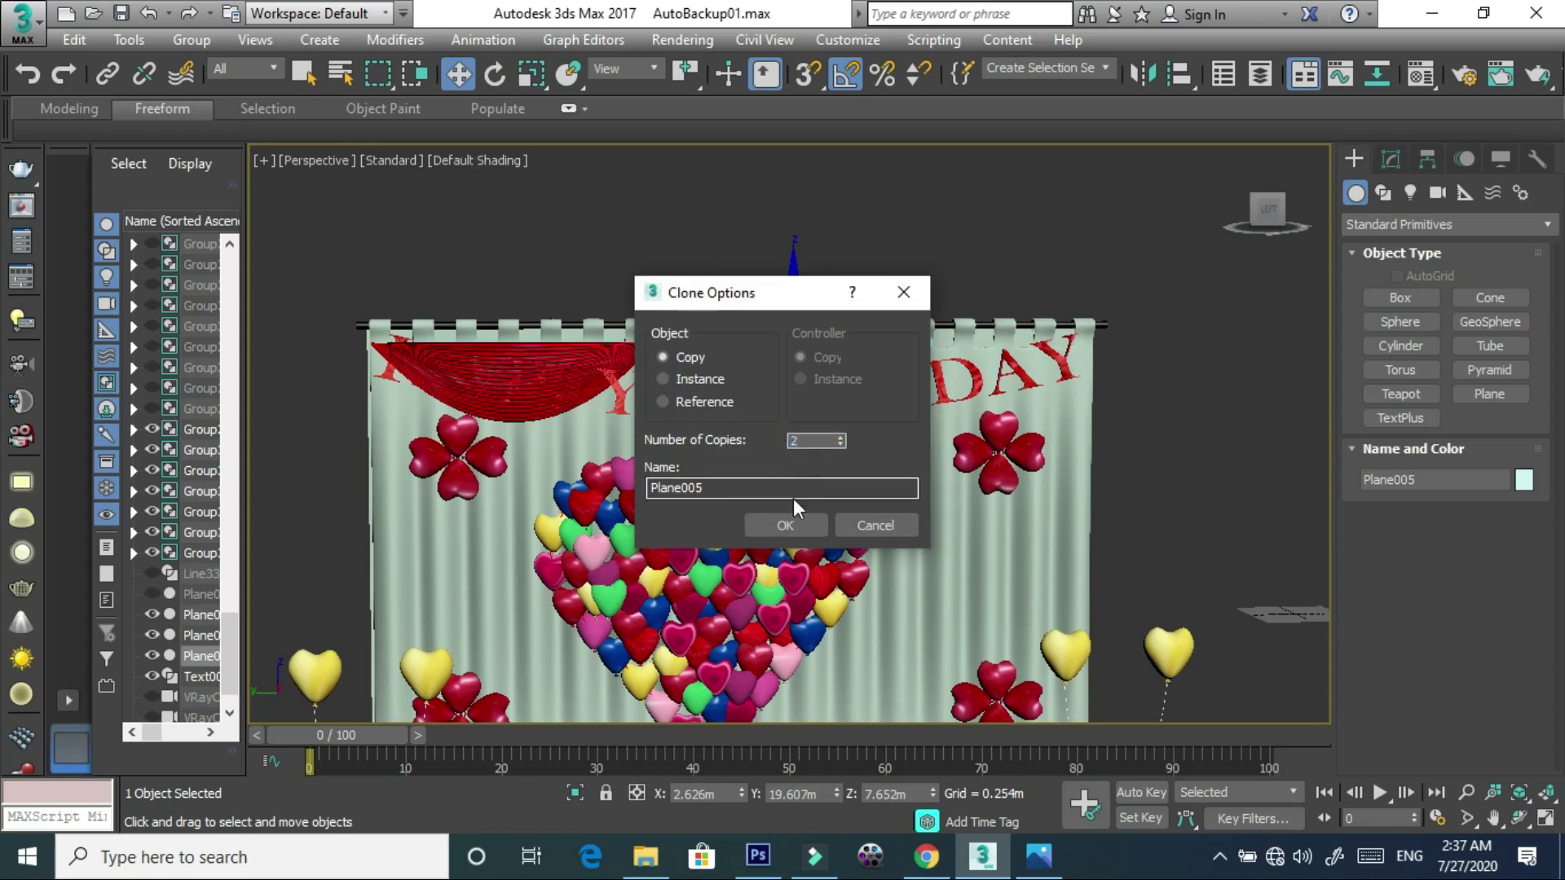
click(785, 525)
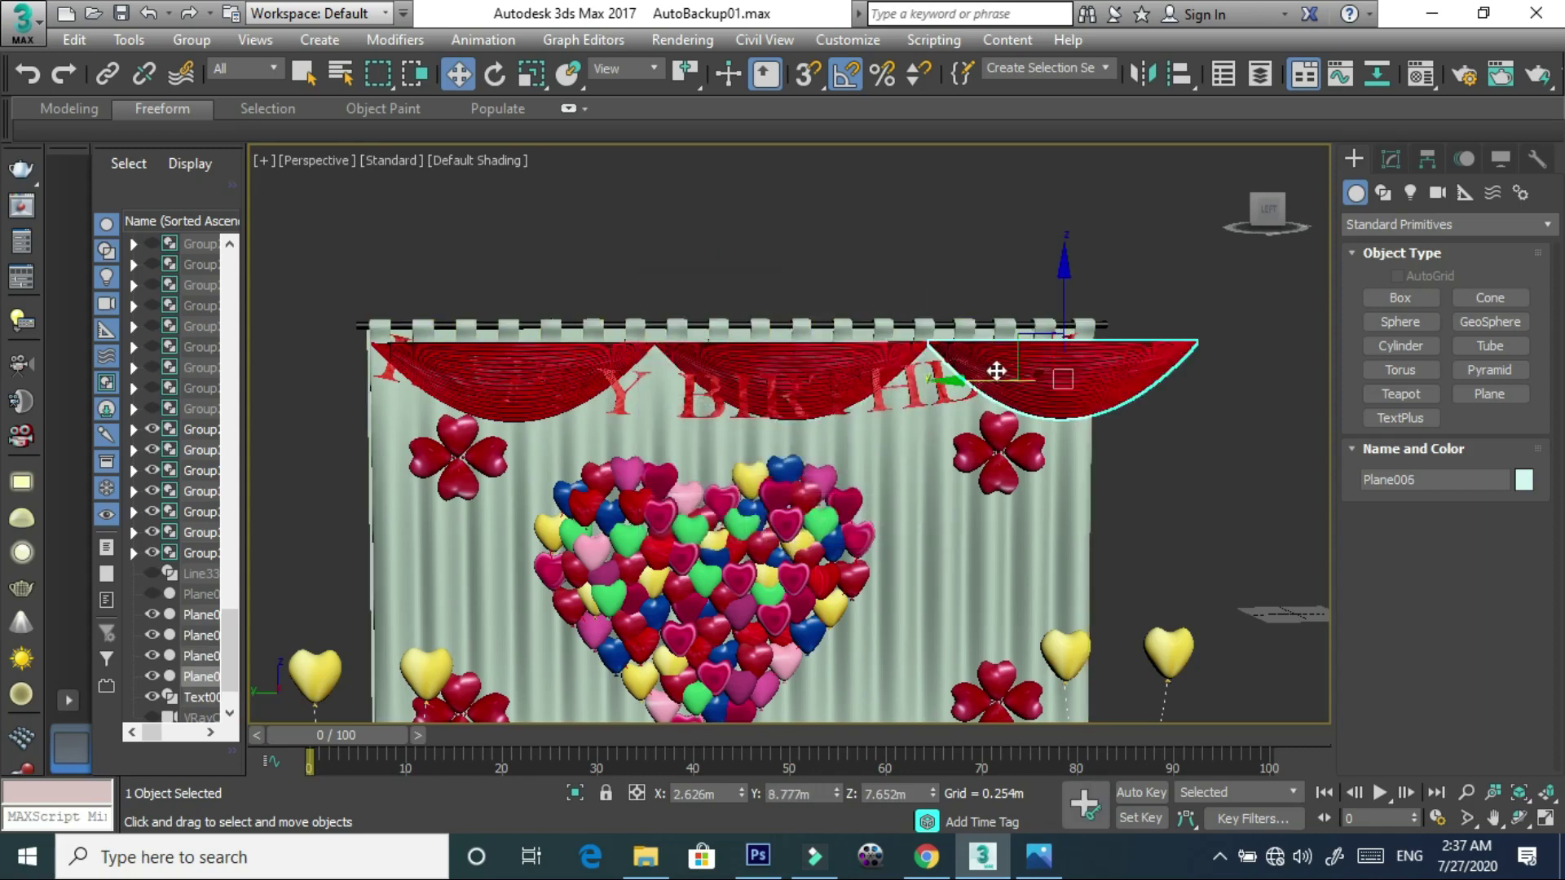
ctrl+click(815, 375)
ctrl+click(538, 367)
right_click(572, 383)
click(572, 383)
- Scale the three swags narrower and shift them left across the curtain
click(795, 354)
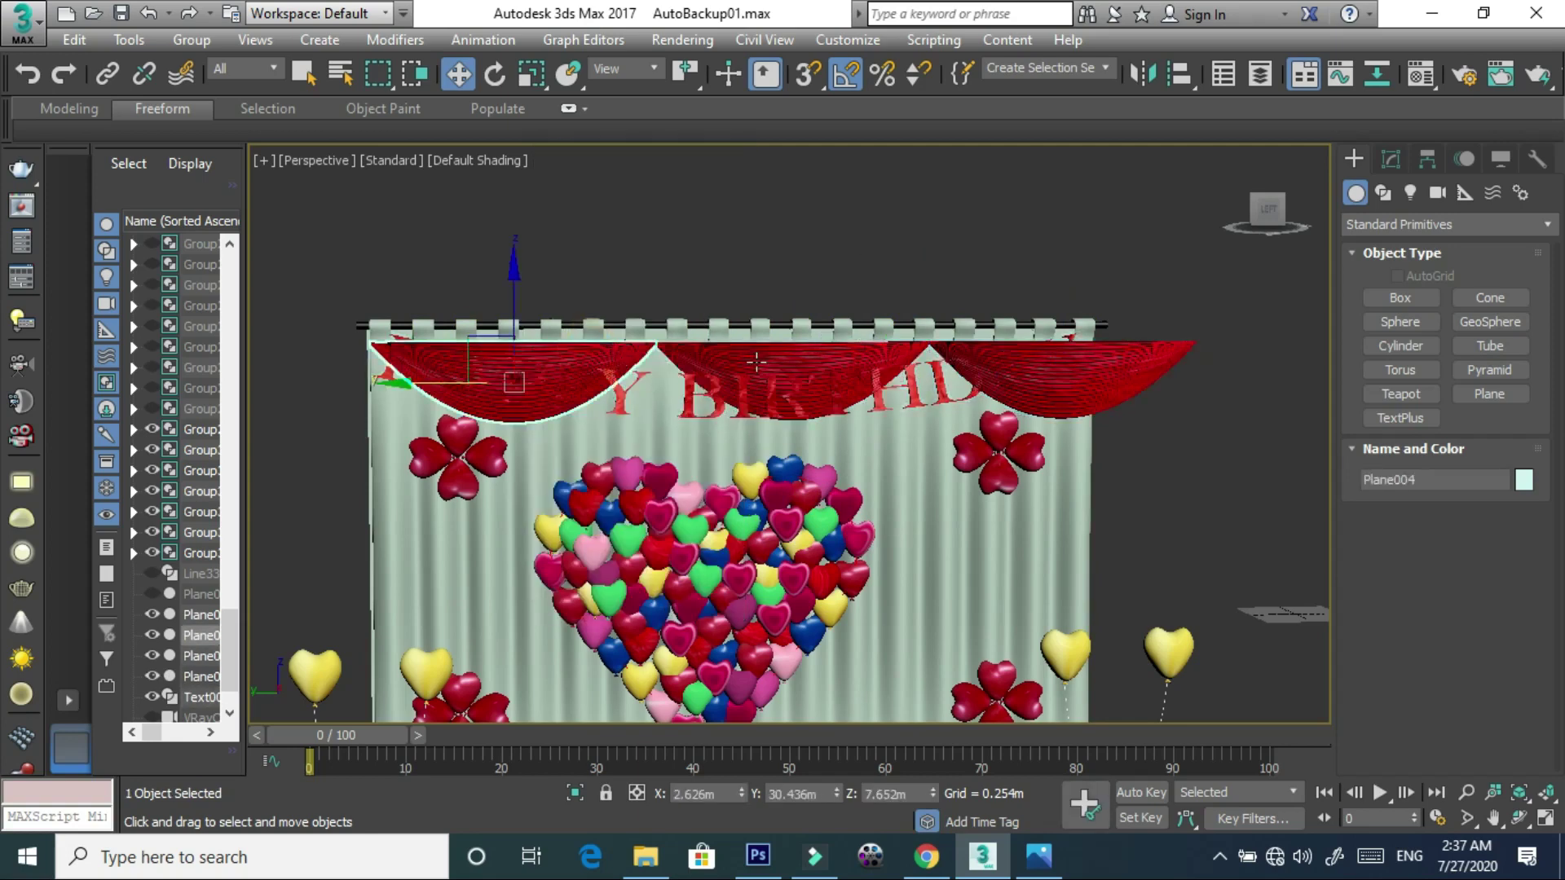
ctrl+click(505, 375)
ctrl+click(1031, 353)
right_click(775, 354)
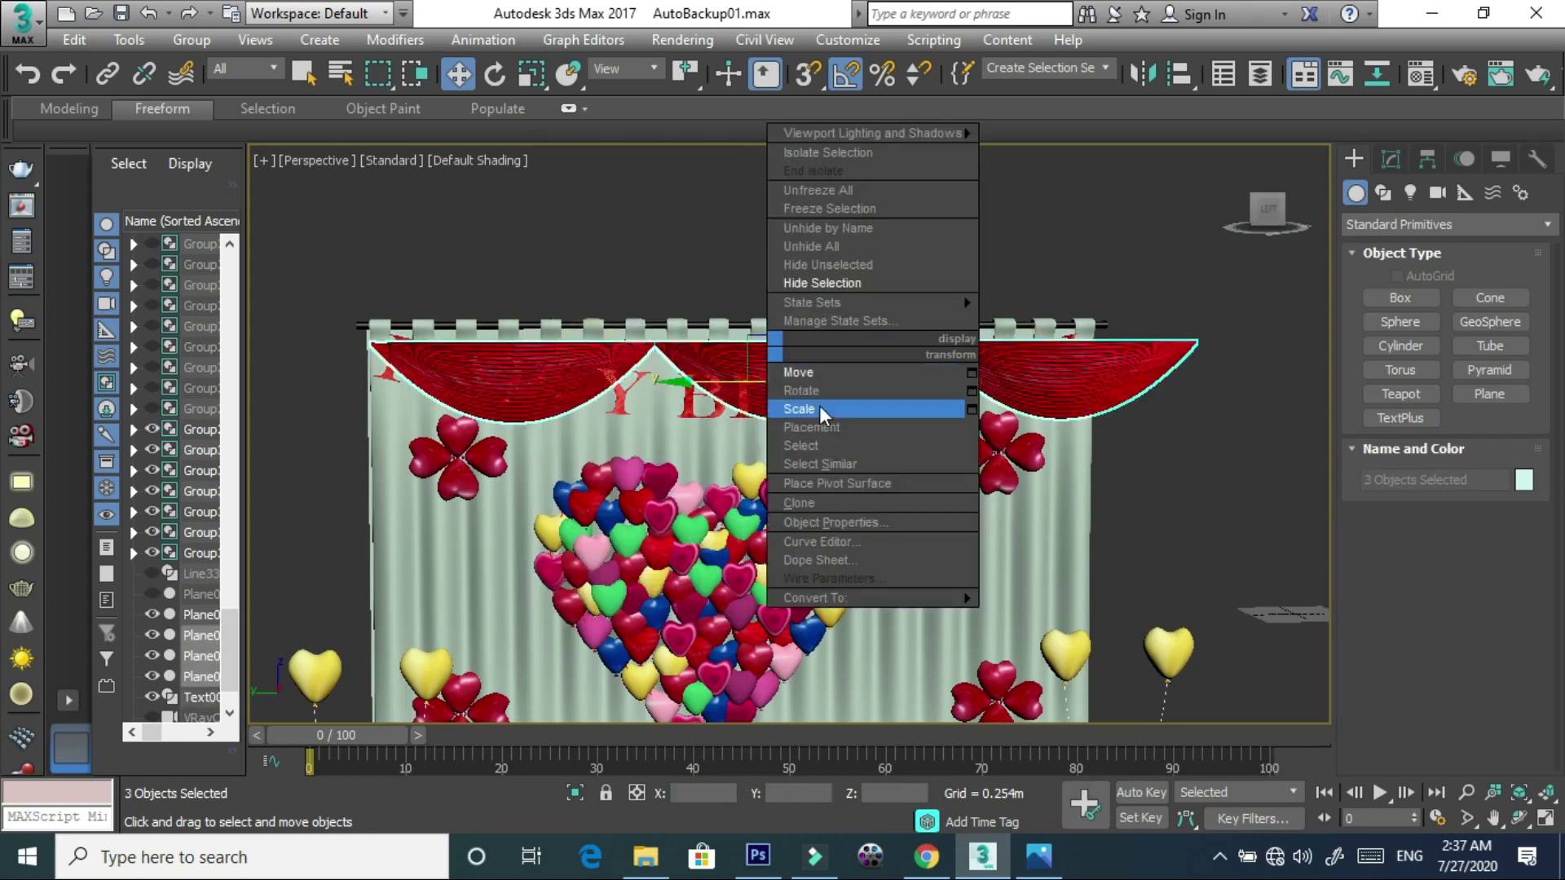
click(820, 404)
drag(767, 368, 788, 388)
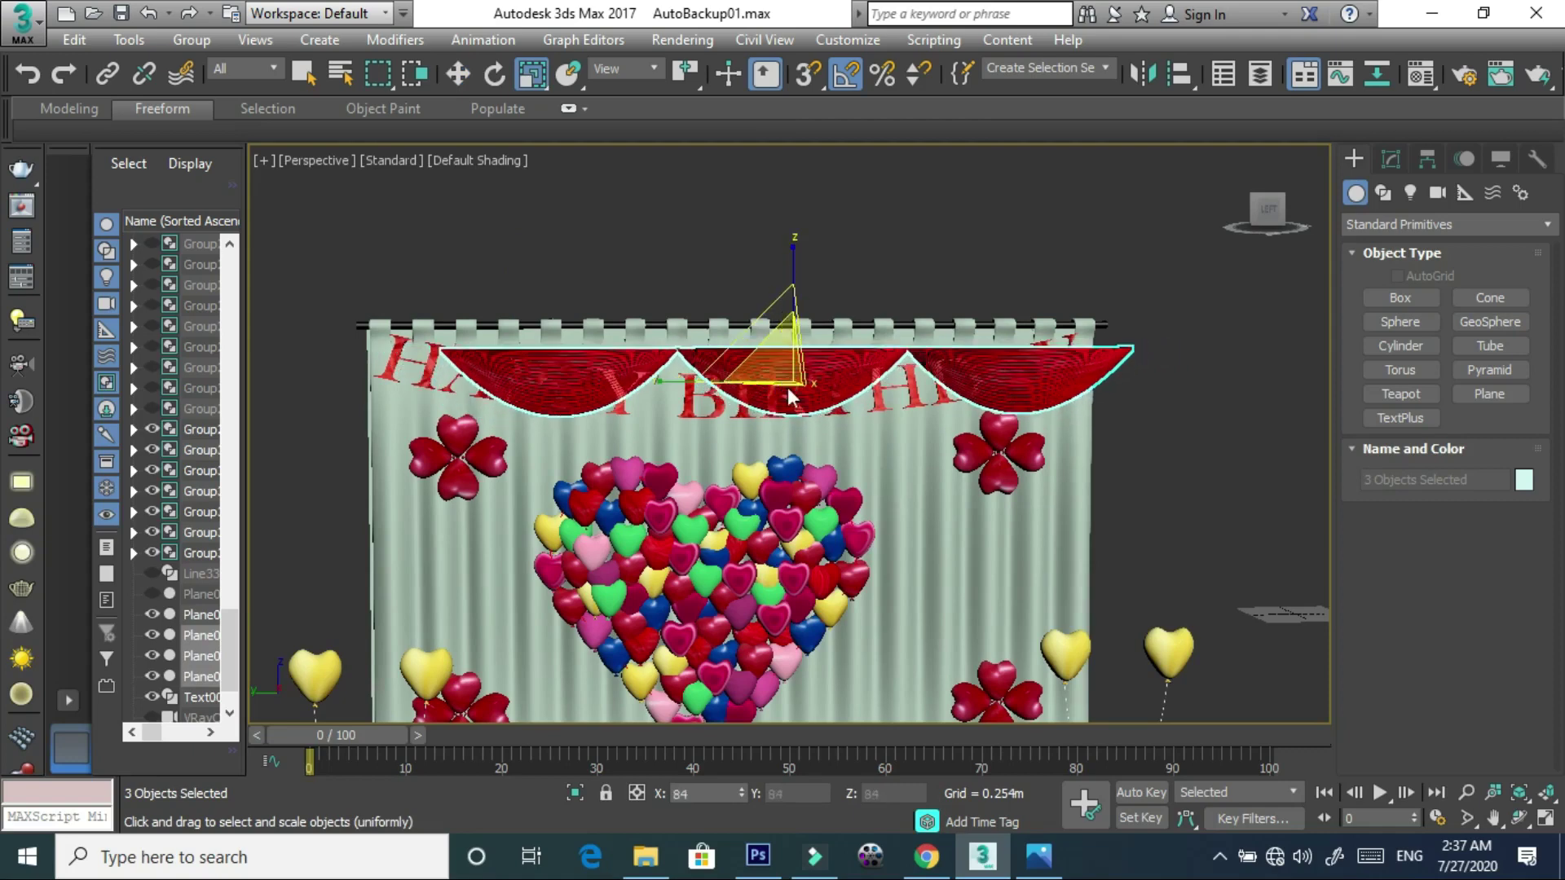
right_click(787, 388)
click(811, 406)
drag(754, 382, 698, 385)
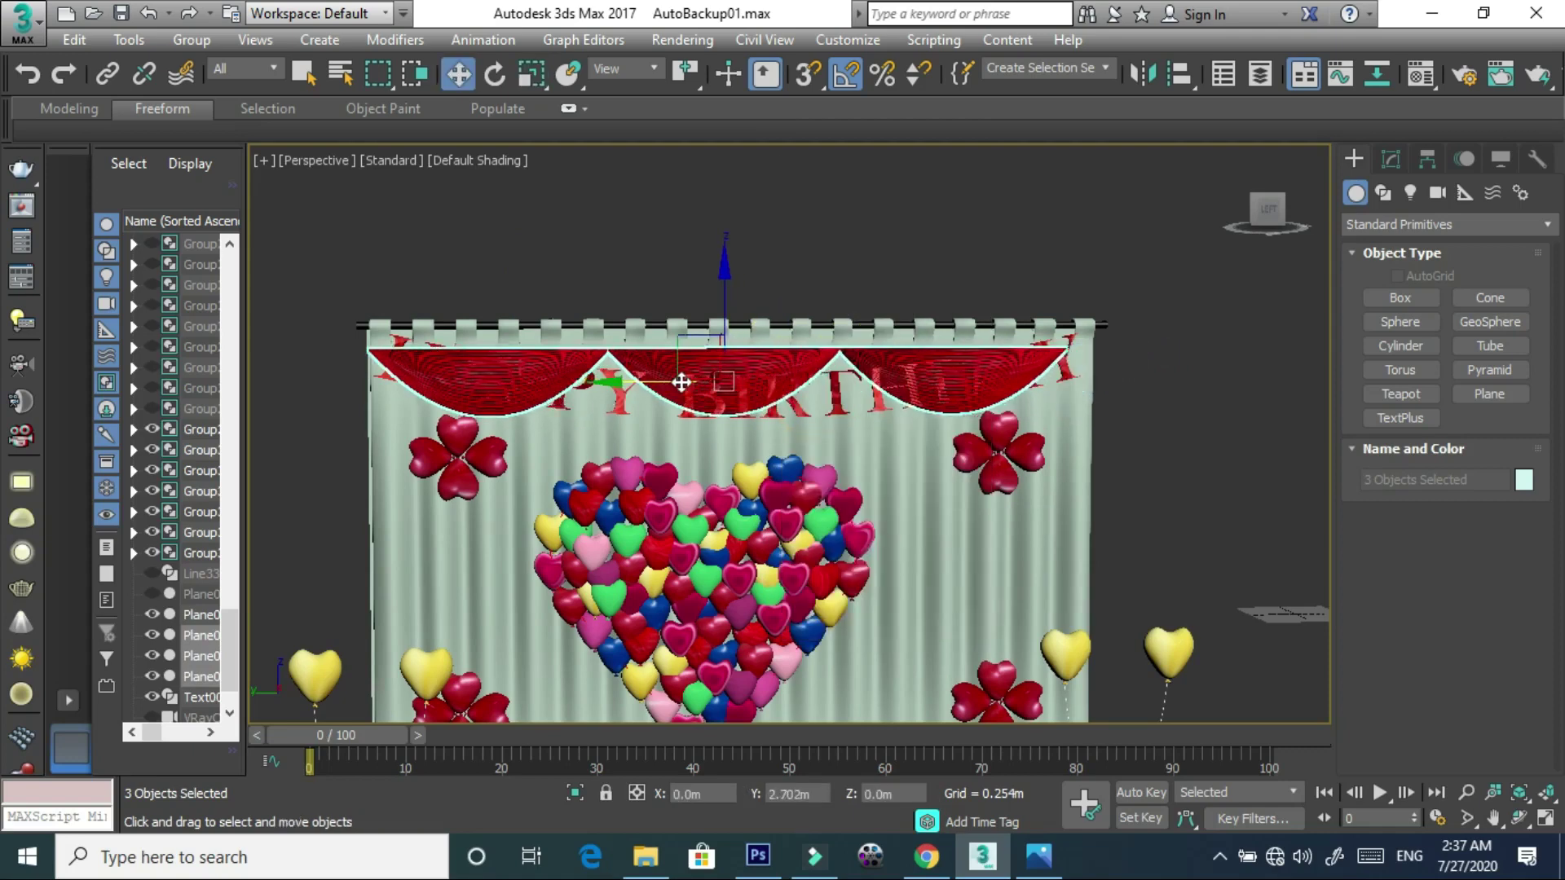
- Enlarge the three swags slightly so they fill the curtain top
right_click(698, 385)
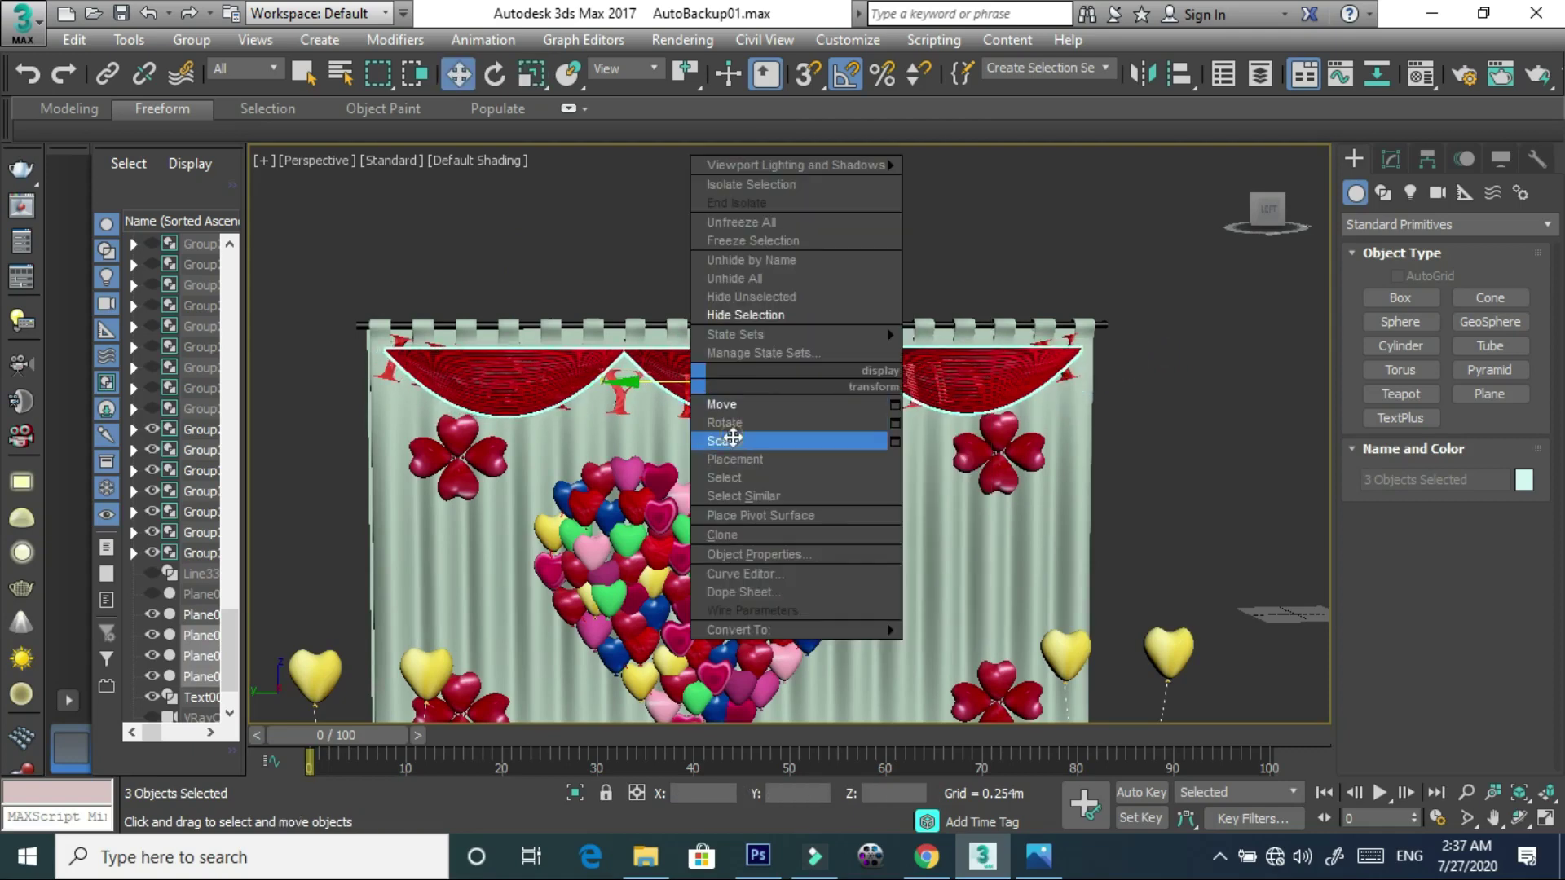
click(717, 433)
drag(723, 371, 724, 361)
right_click(723, 361)
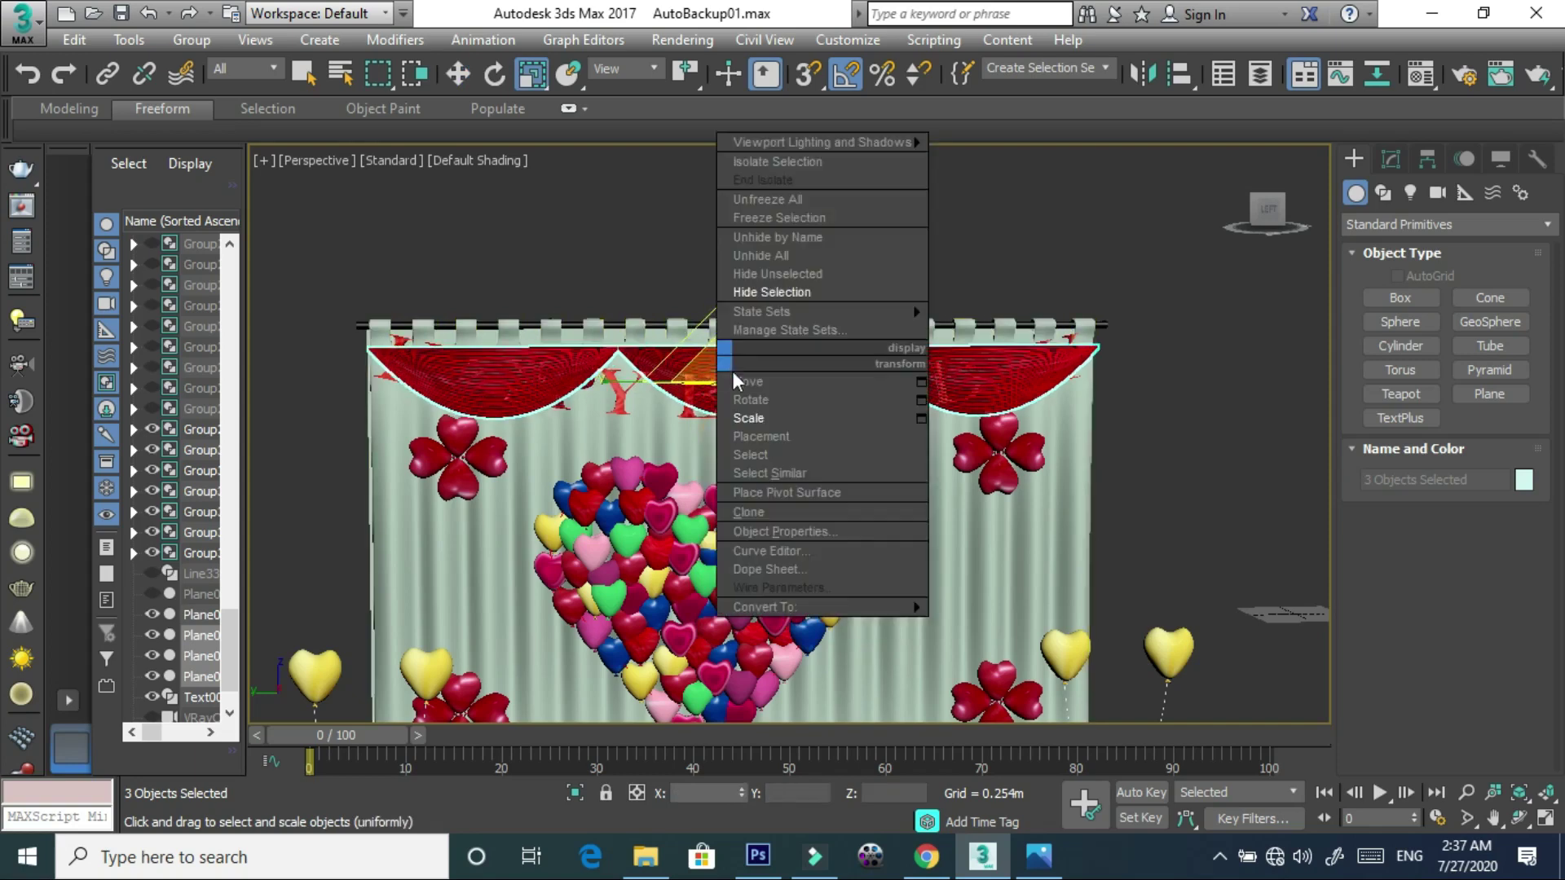
click(738, 390)
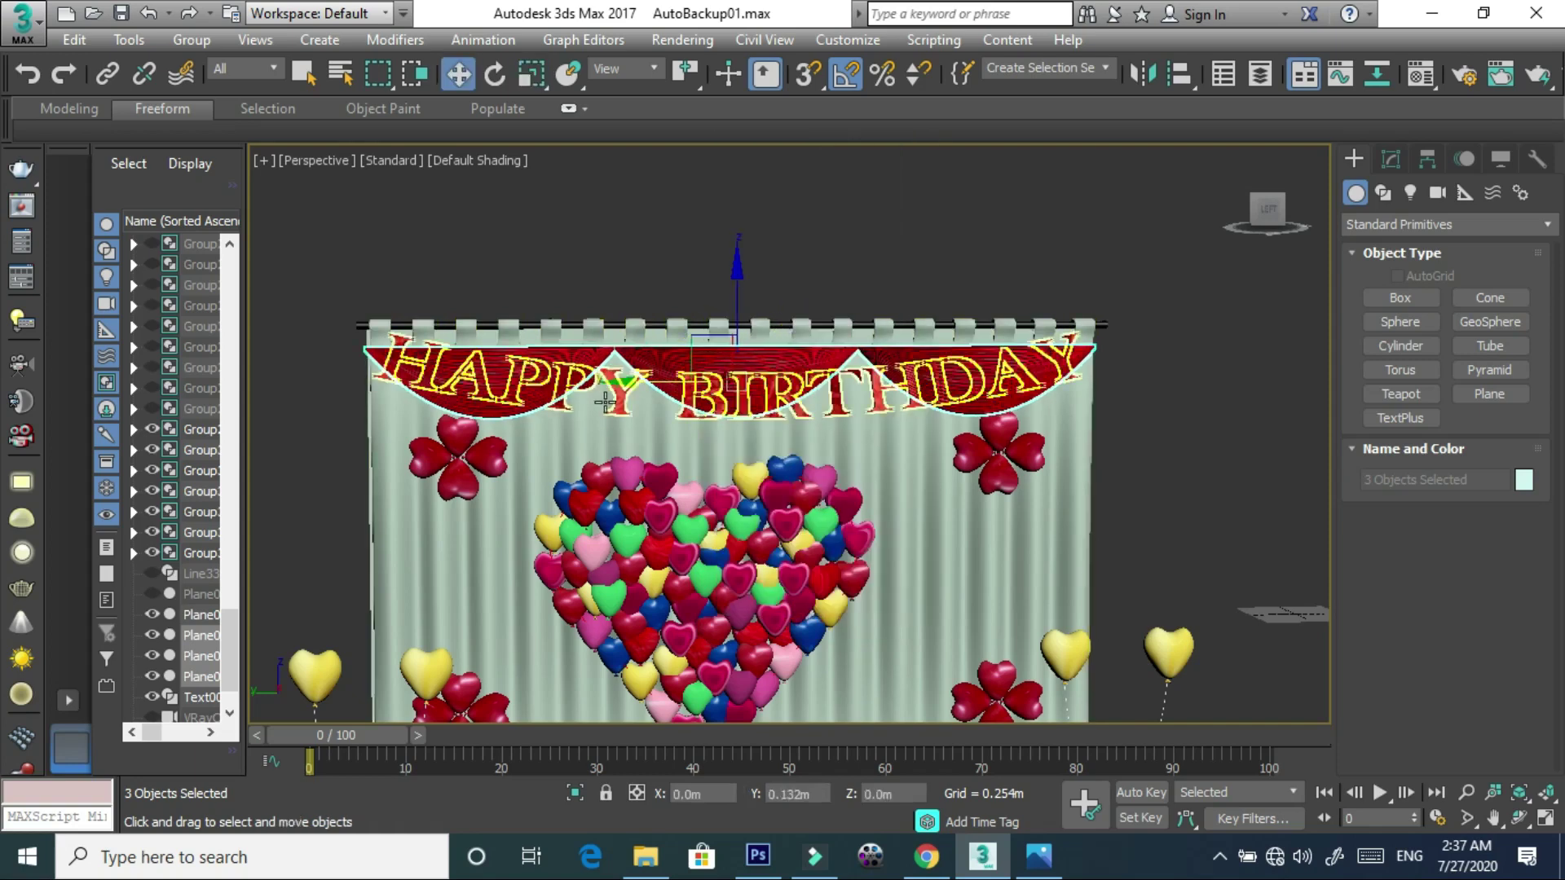
click(494, 452)
- Lower the two flower groups and the HAPPY BIRTHDAY text on the curtain
middle_drag(495, 452, 489, 338)
ctrl+click(992, 342)
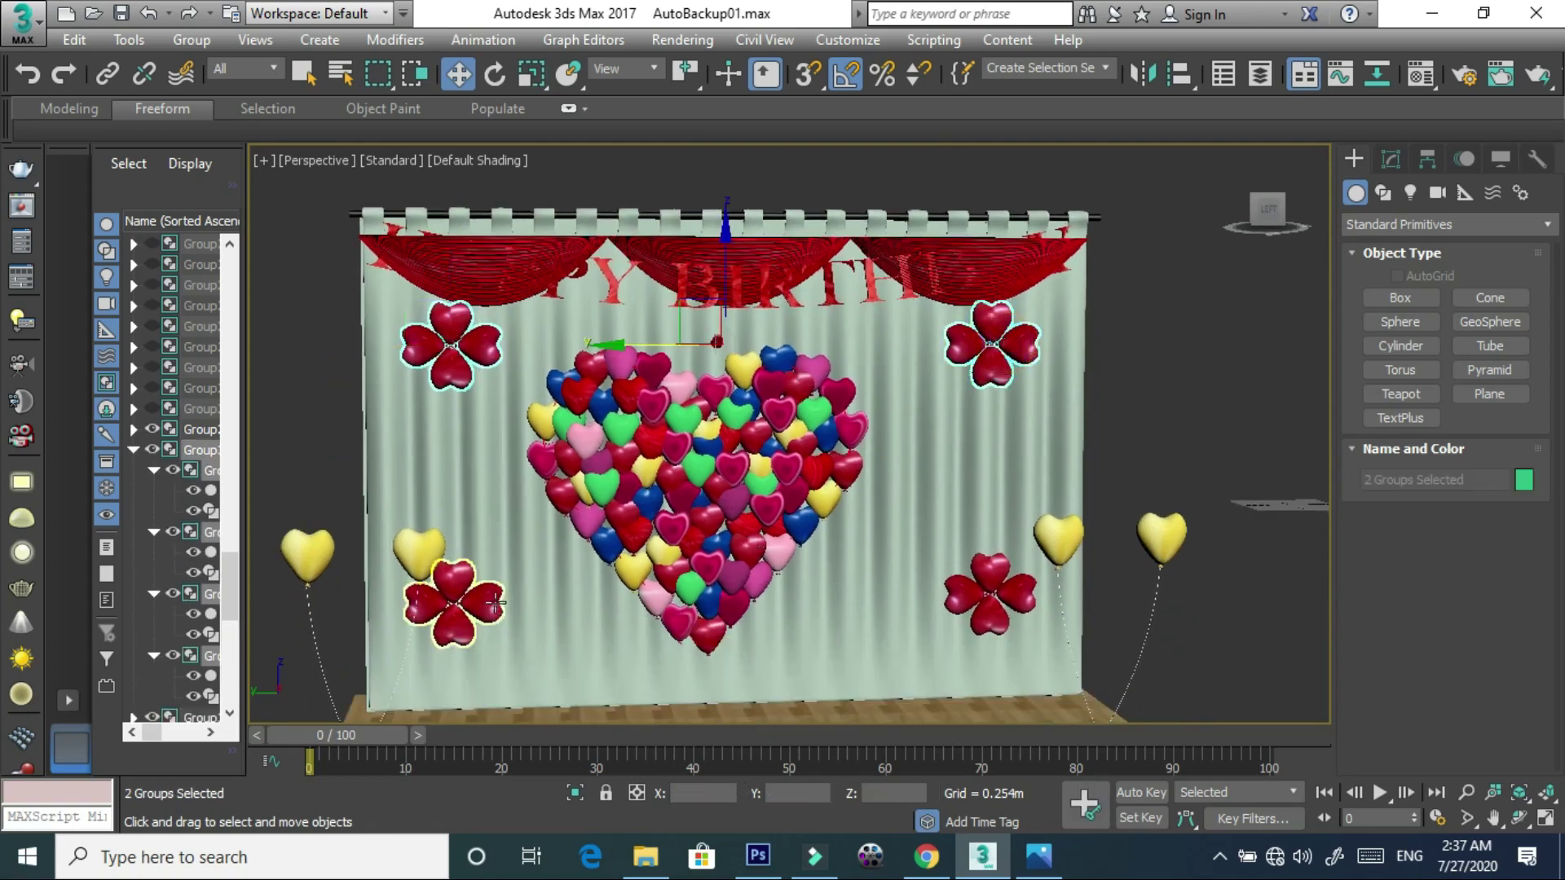
drag(722, 287, 716, 343)
click(677, 275)
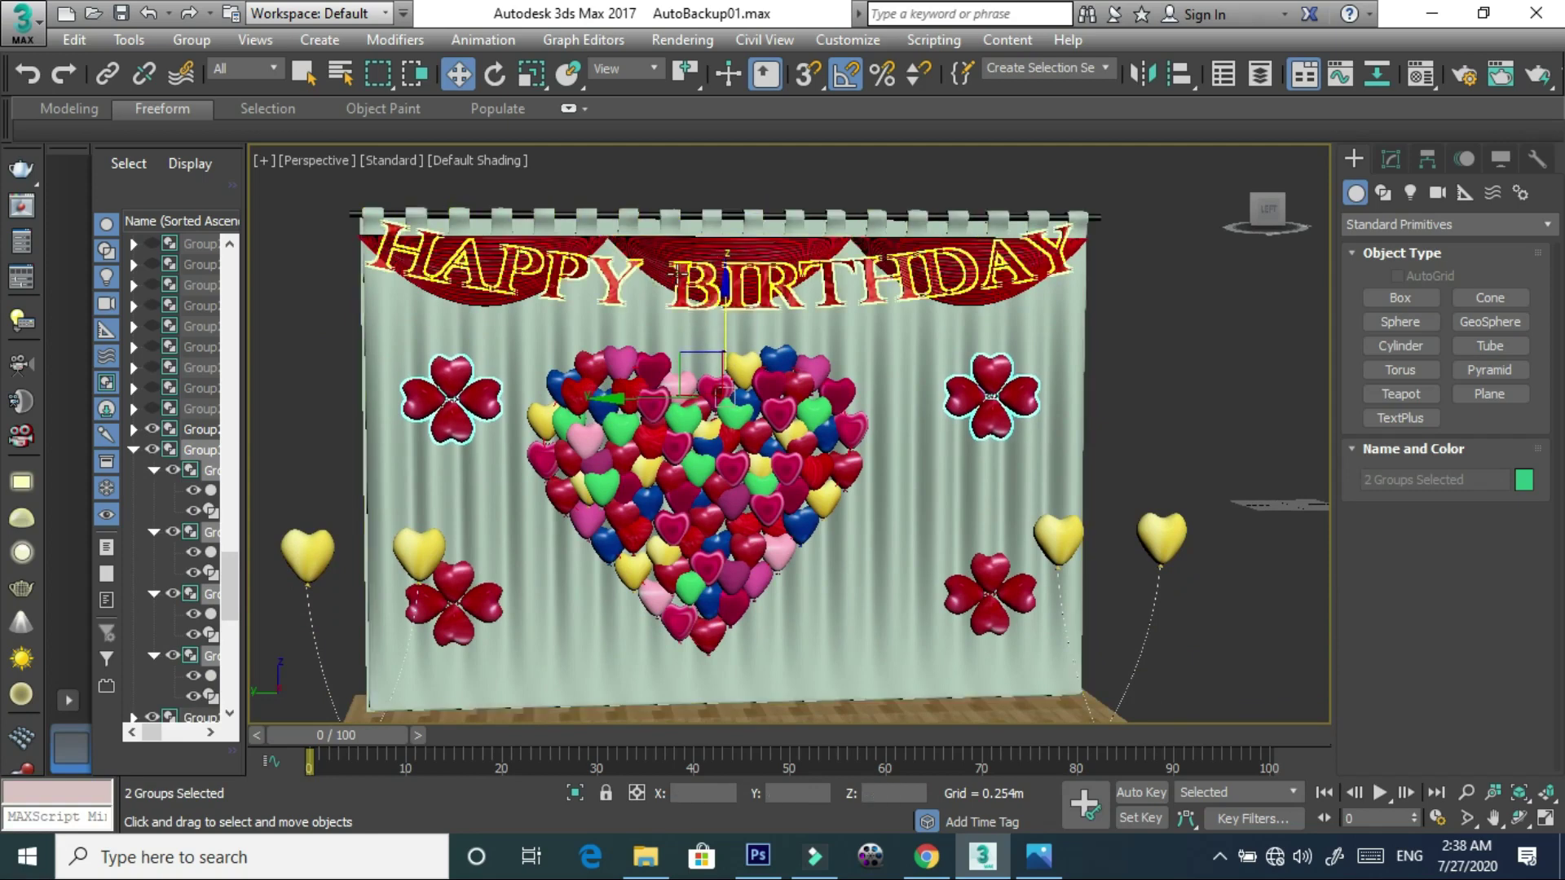
drag(724, 220, 721, 286)
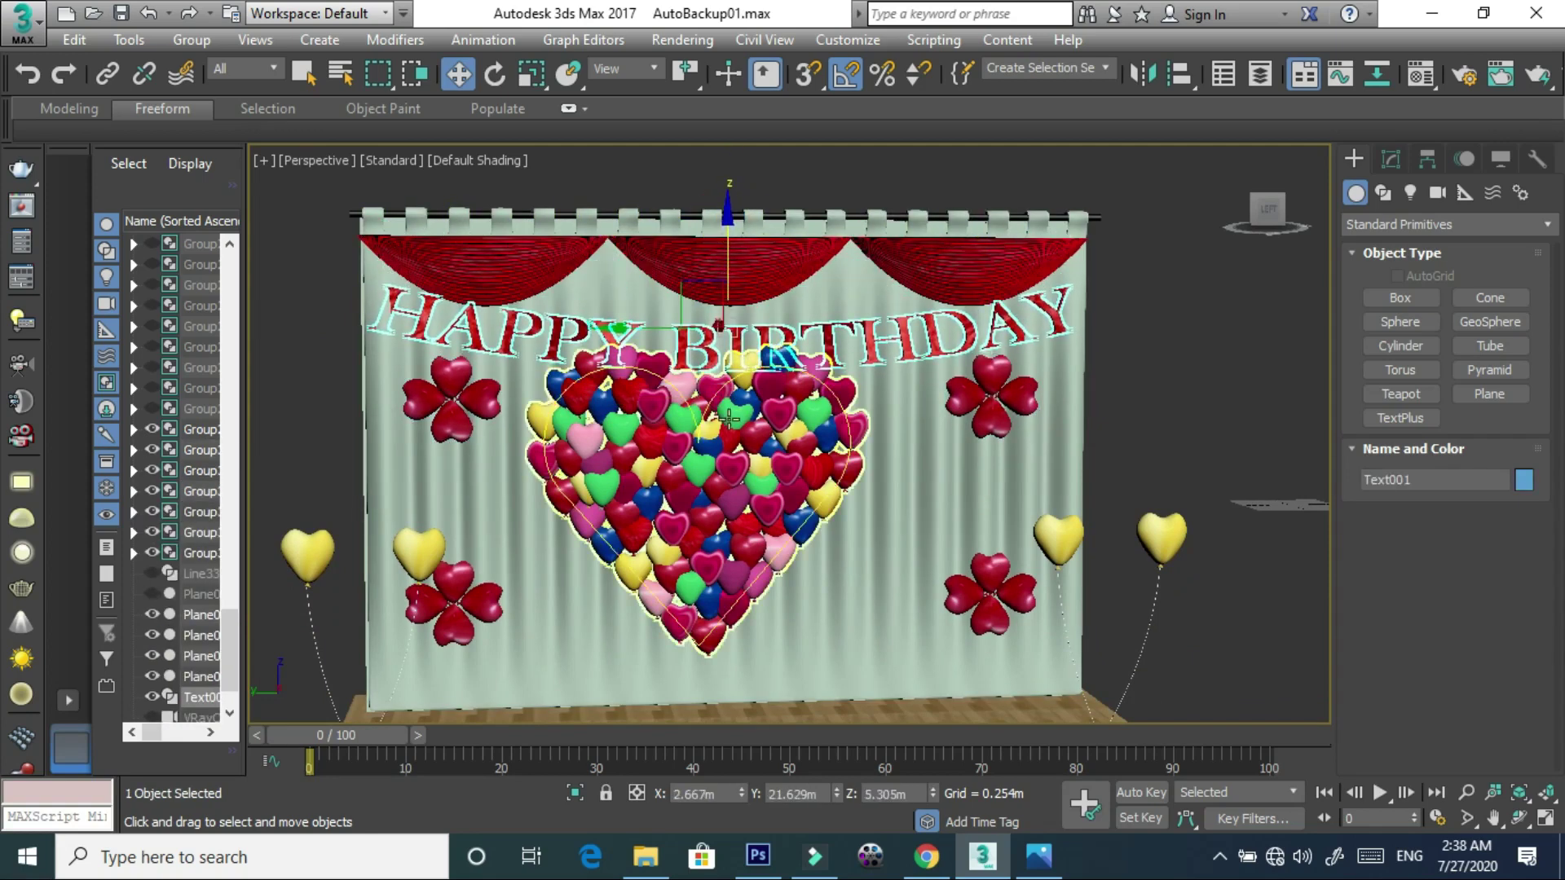
- Drop the heart balloon cluster slightly and readjust the HAPPY BIRTHDAY text height
click(706, 448)
drag(695, 387, 694, 417)
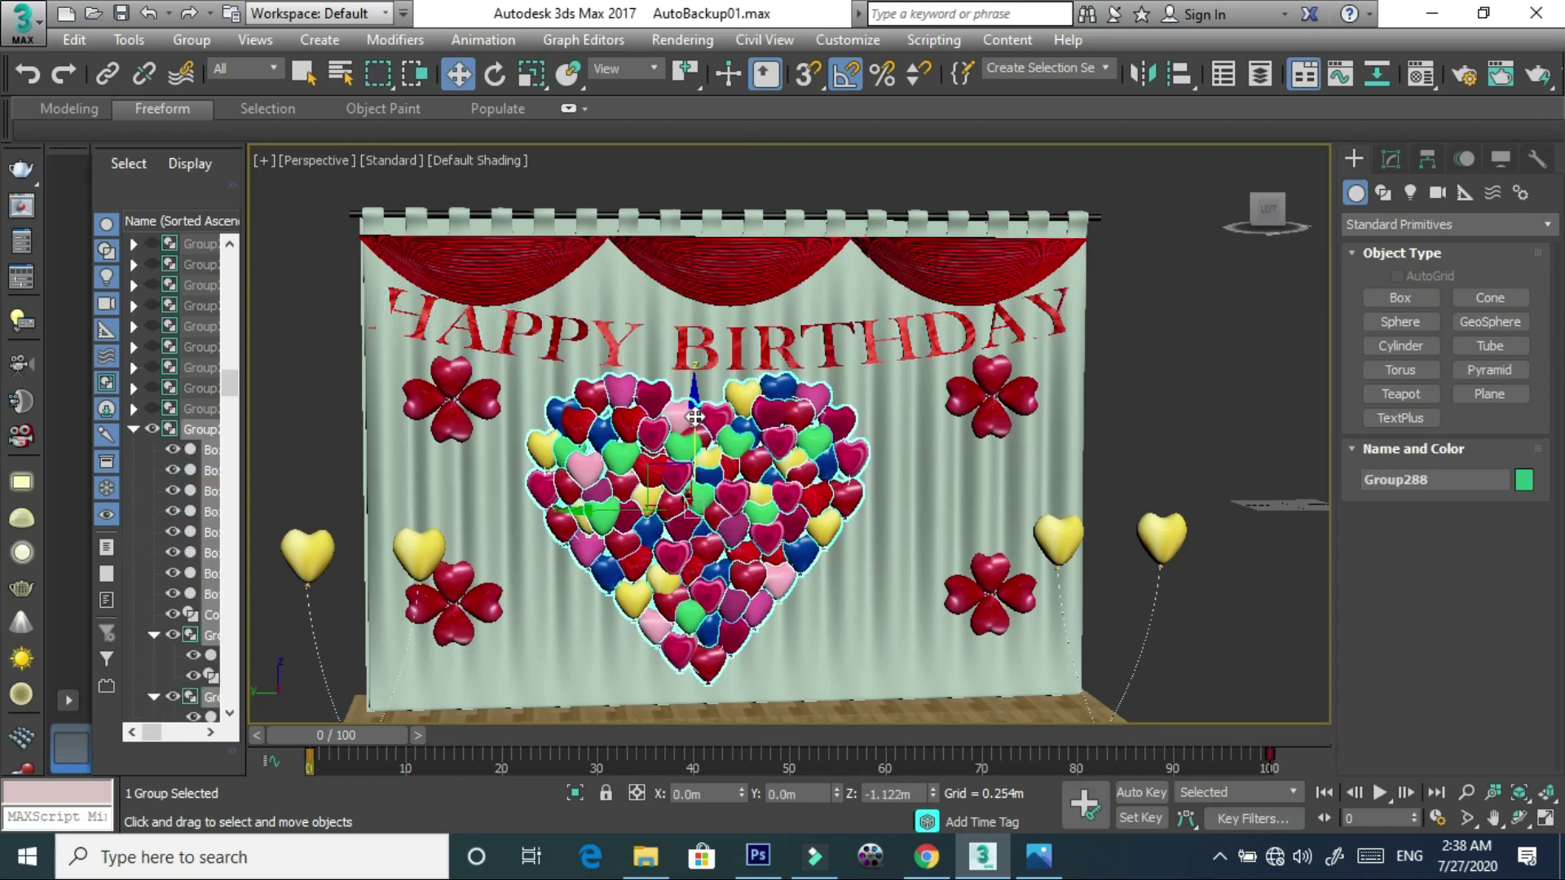
drag(695, 416, 694, 412)
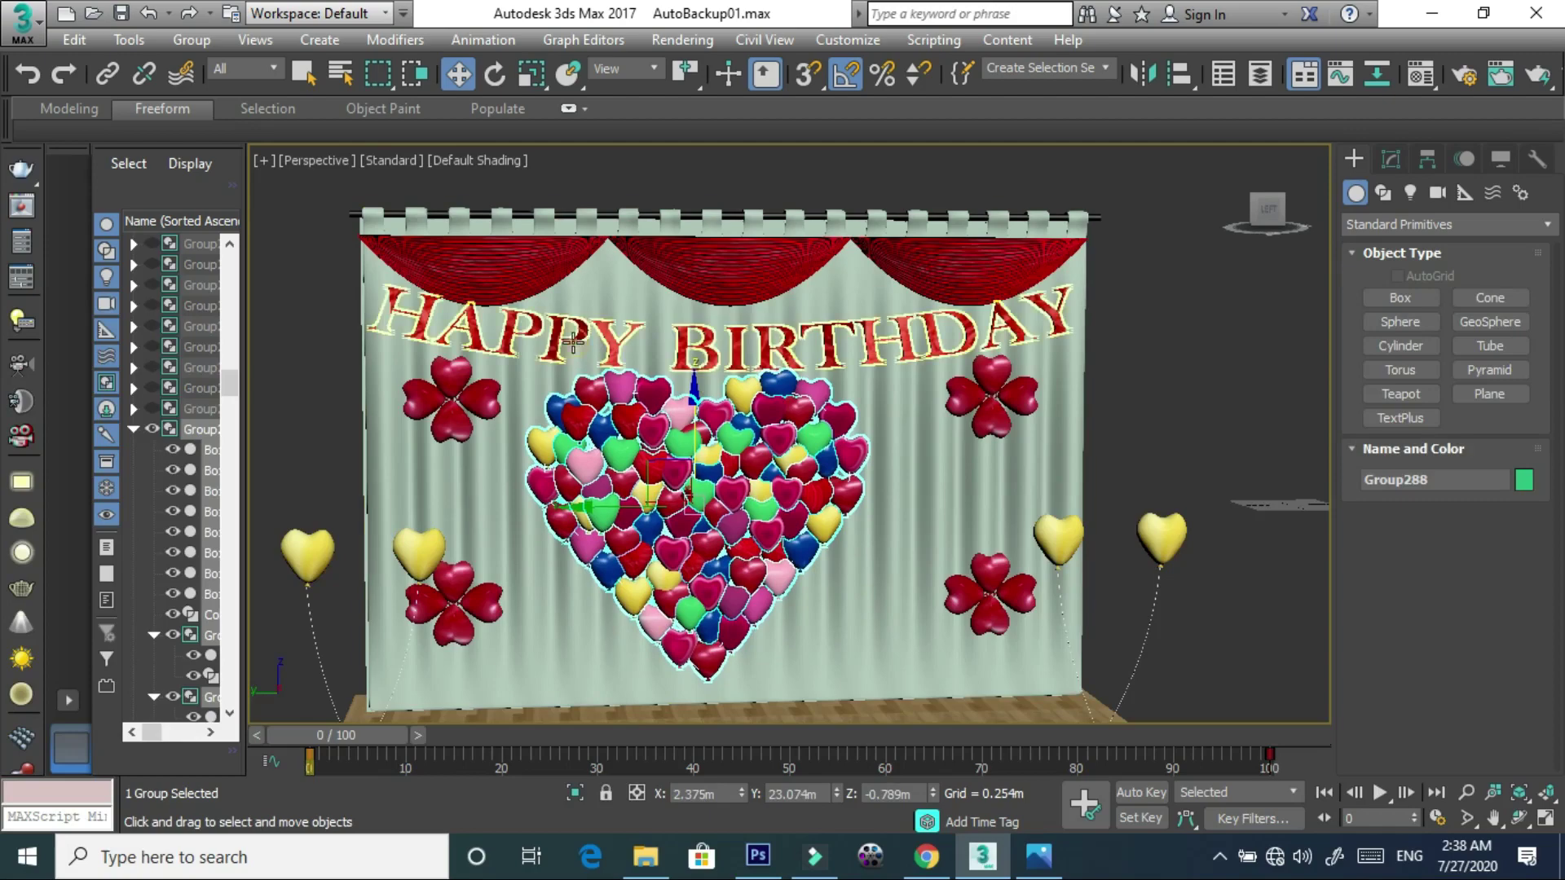
click(573, 343)
alt+middle_drag(619, 382, 679, 402)
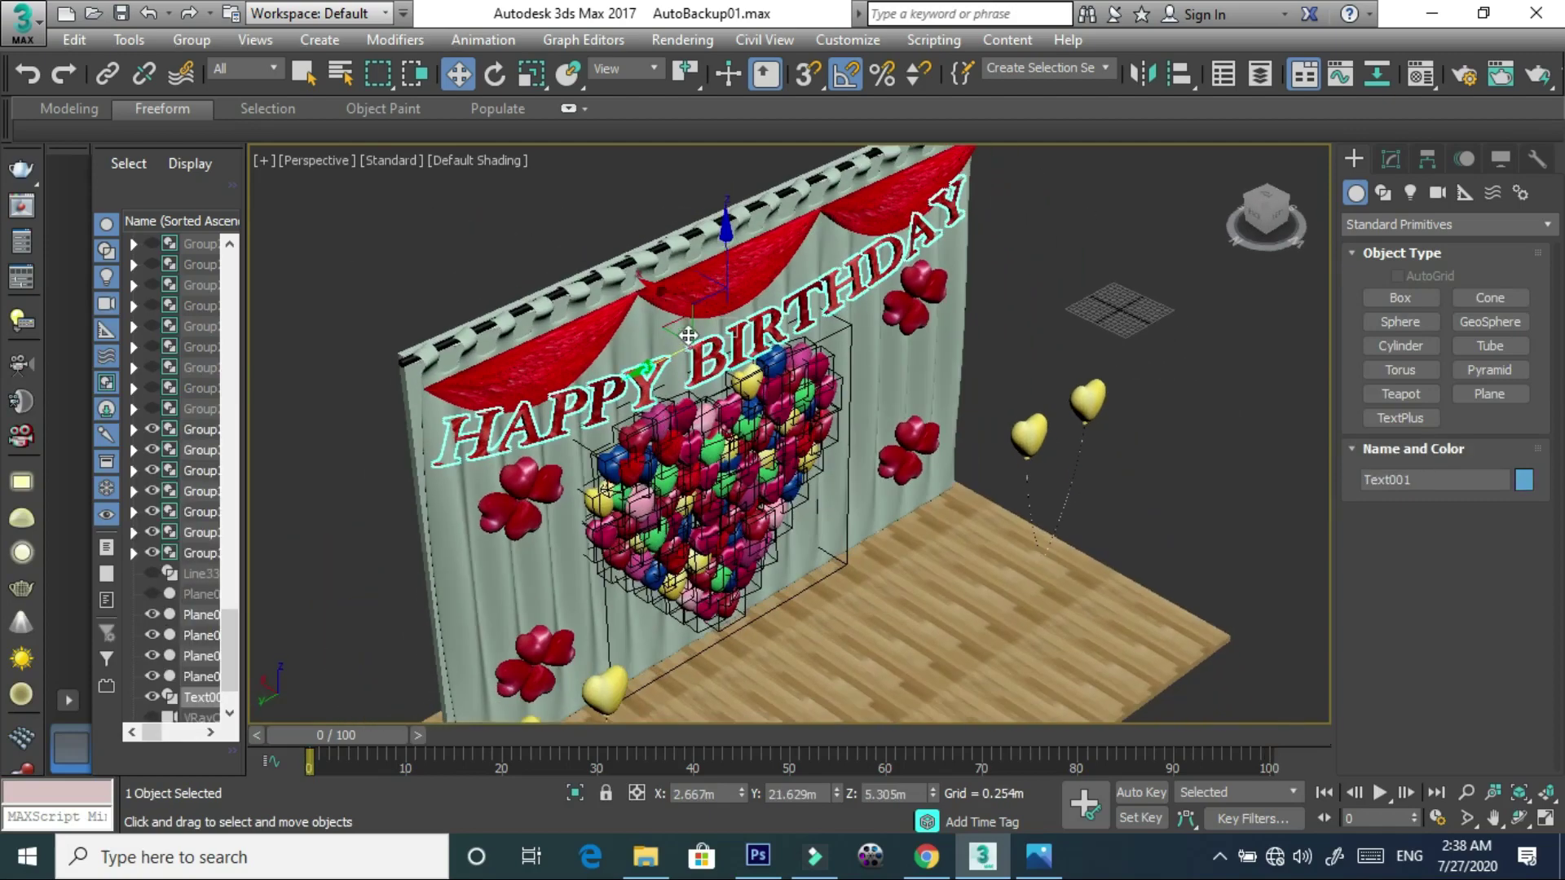
drag(688, 335, 690, 307)
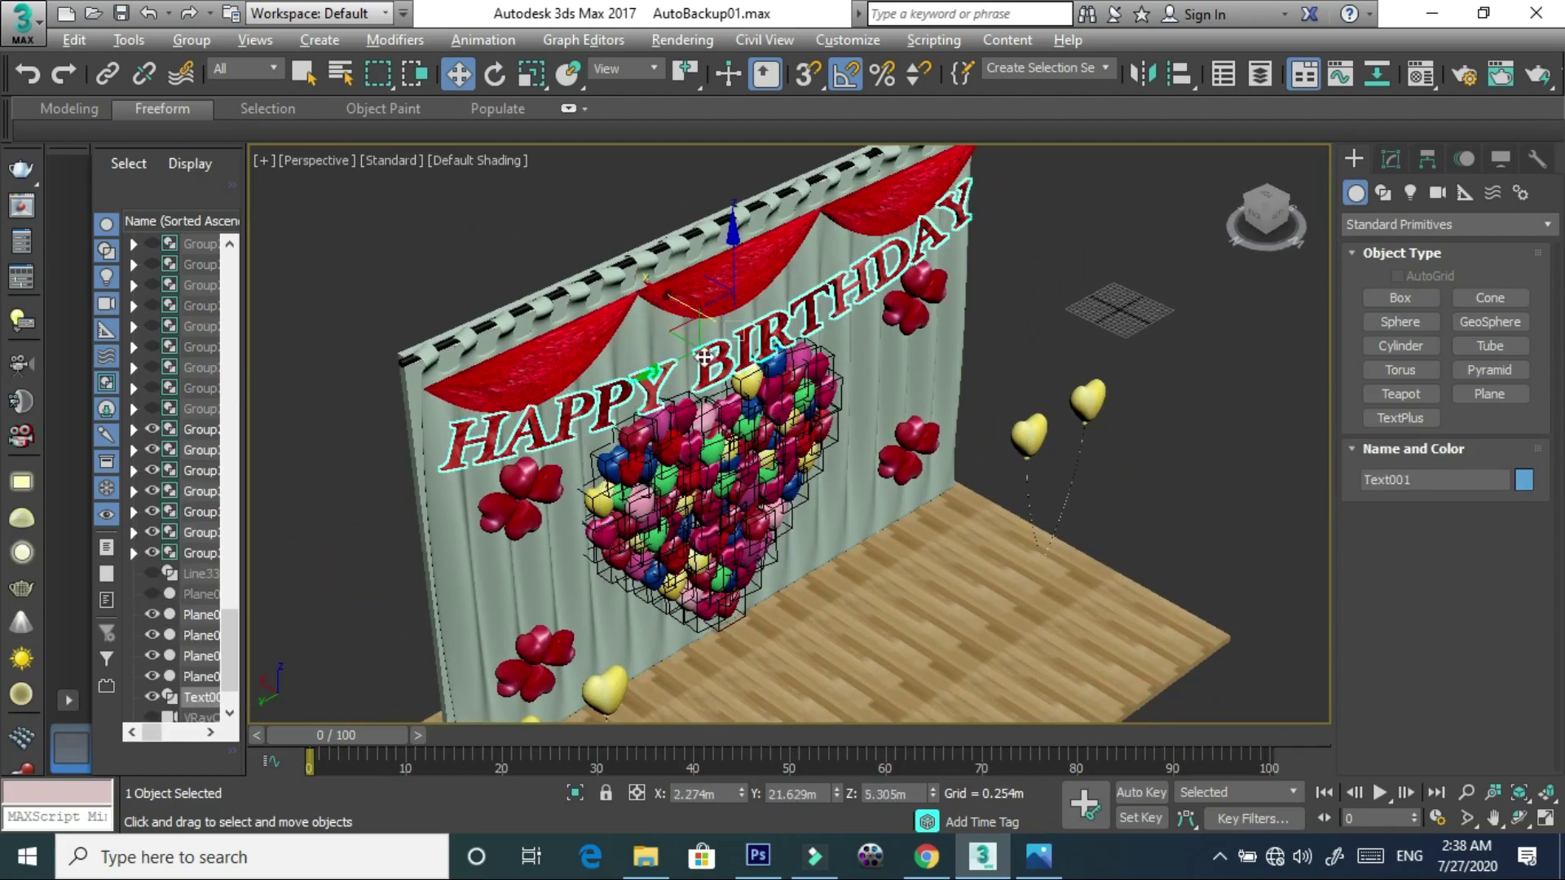
key(l)
key(p)
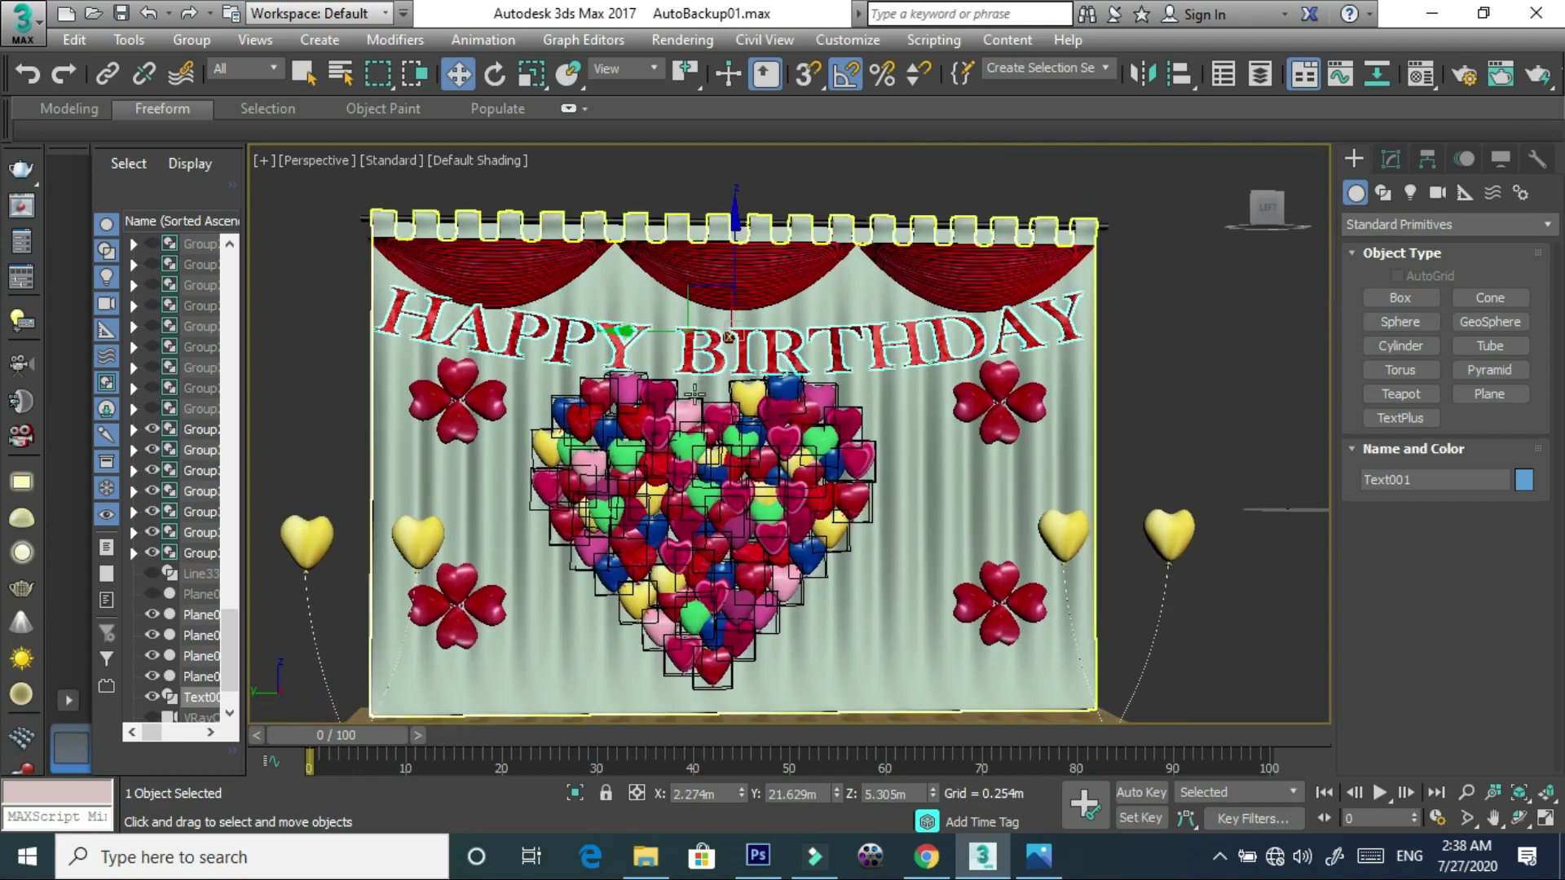
- Move the upper left and upper right flowers down slightly
click(999, 401)
ctrl+click(492, 391)
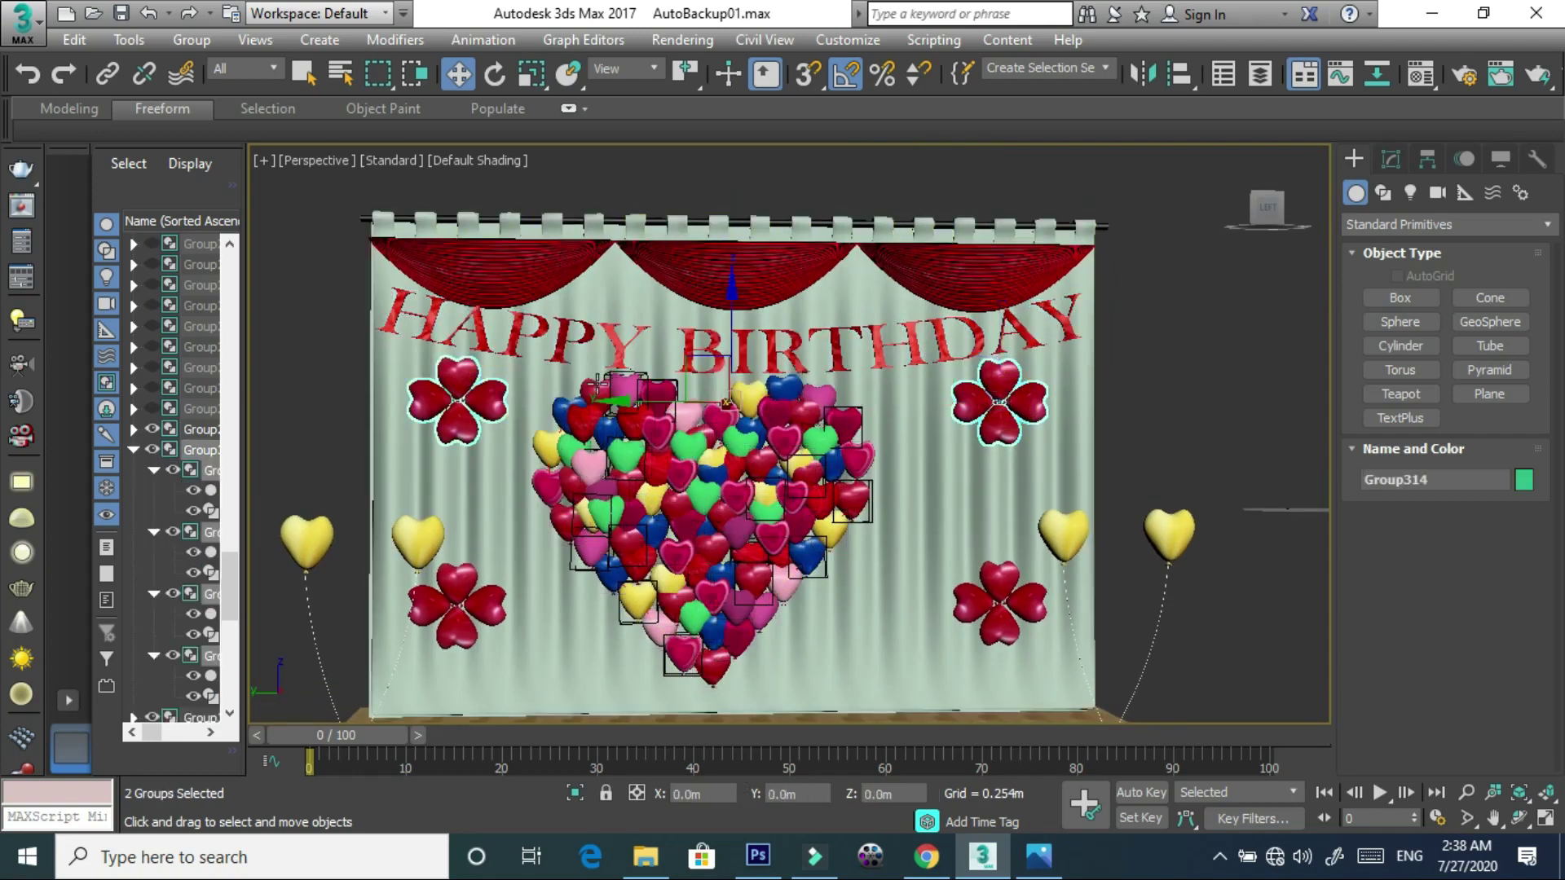
drag(731, 352, 729, 352)
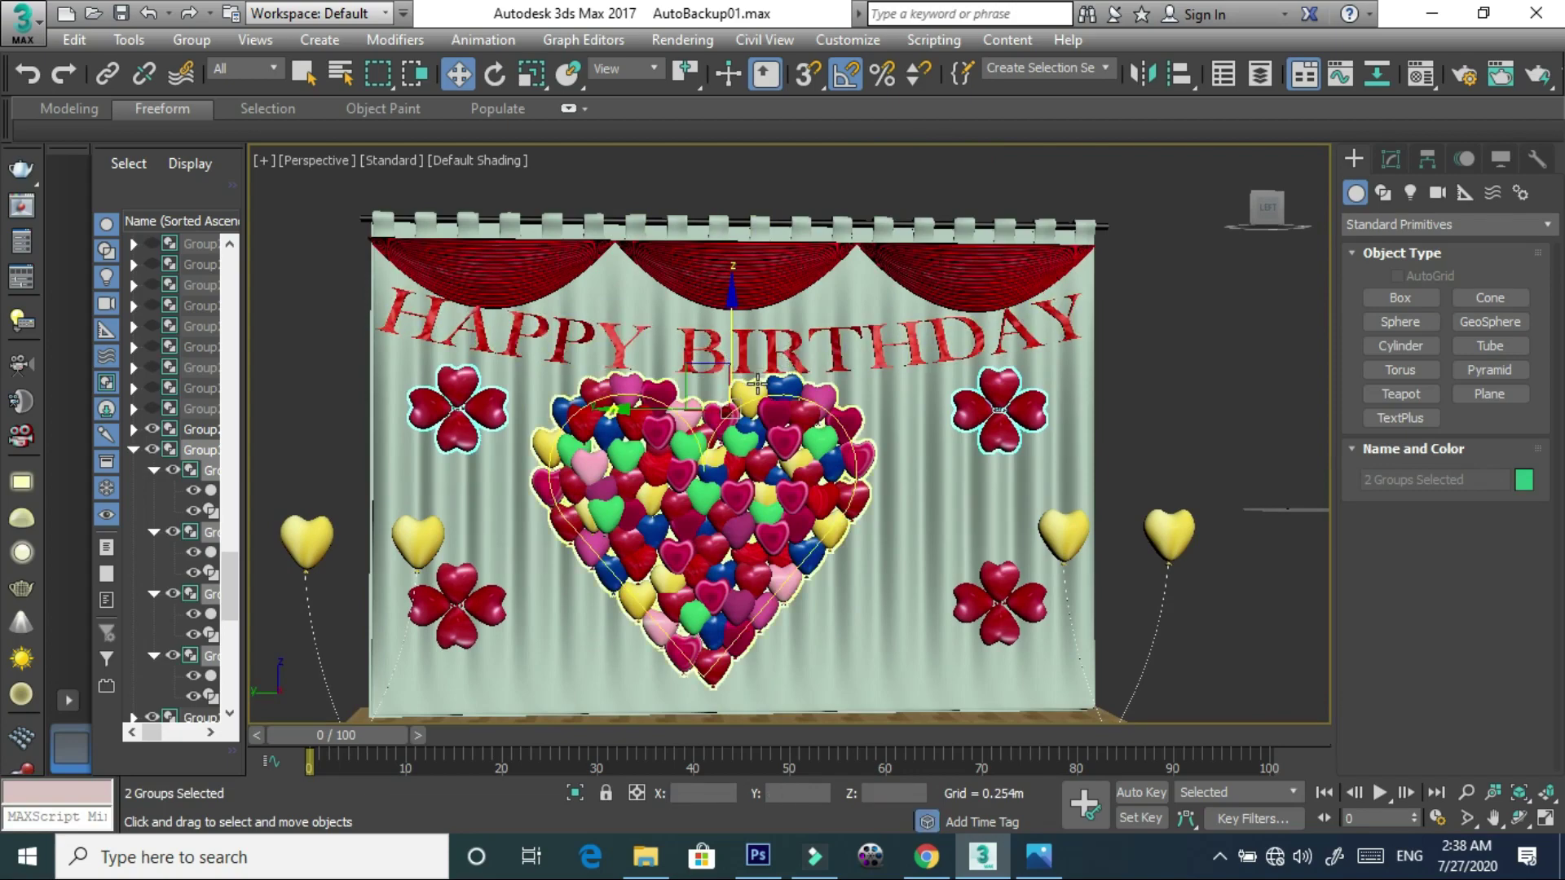
- Orbit, zoom and pan around the stage to inspect the swag and flower layout
alt+middle_drag(762, 388, 763, 408)
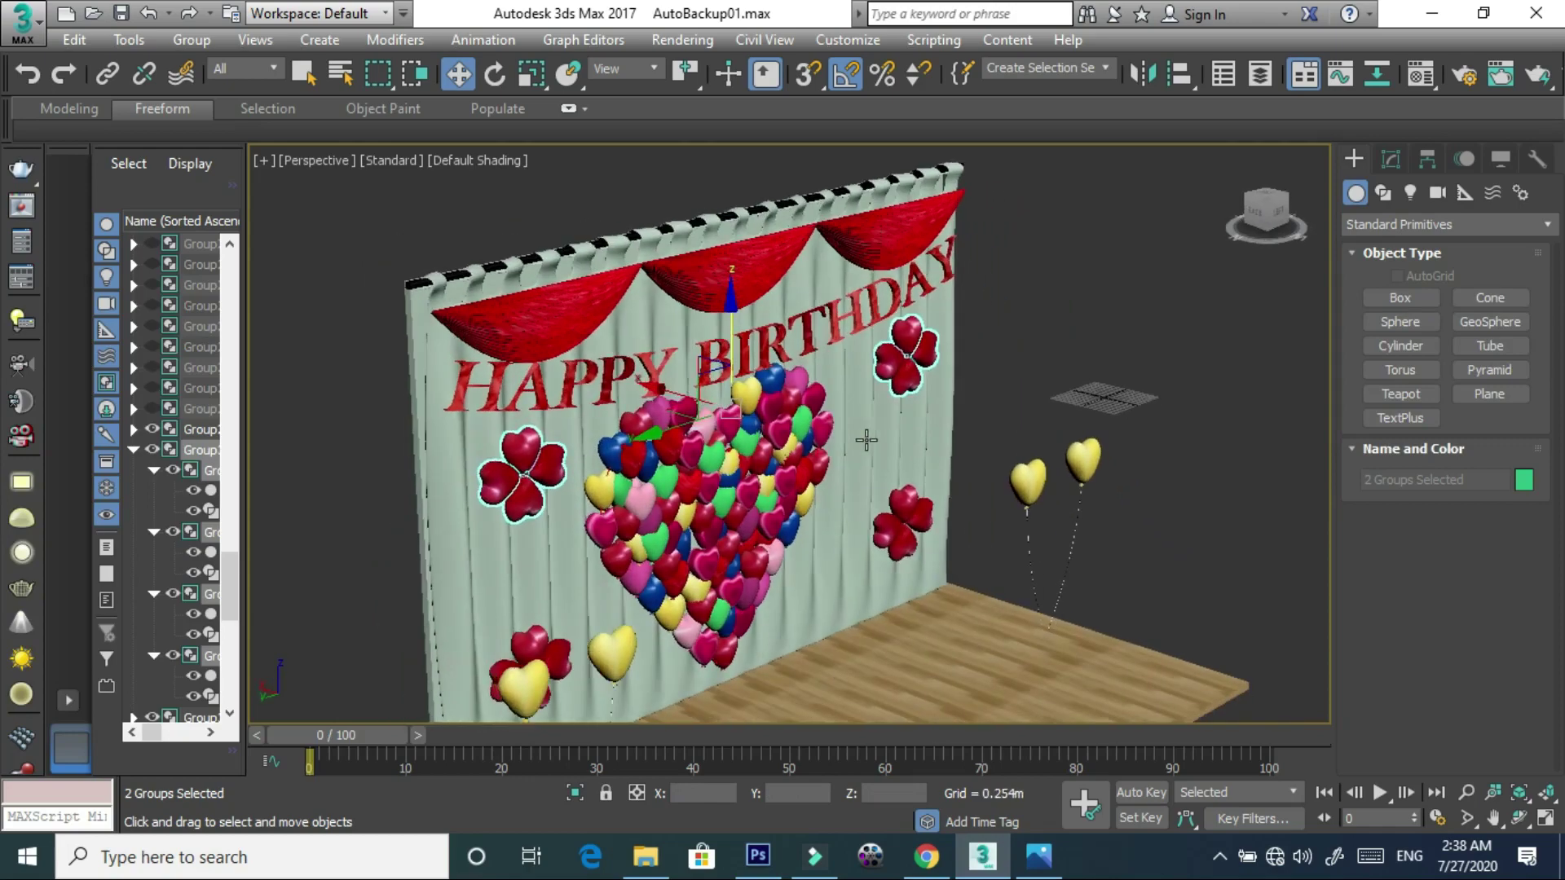
alt+middle_drag(761, 410, 765, 365)
scroll(765, 365, down, 3)
scroll(766, 363, down, 1)
scroll(765, 364, up, 3)
click(756, 212)
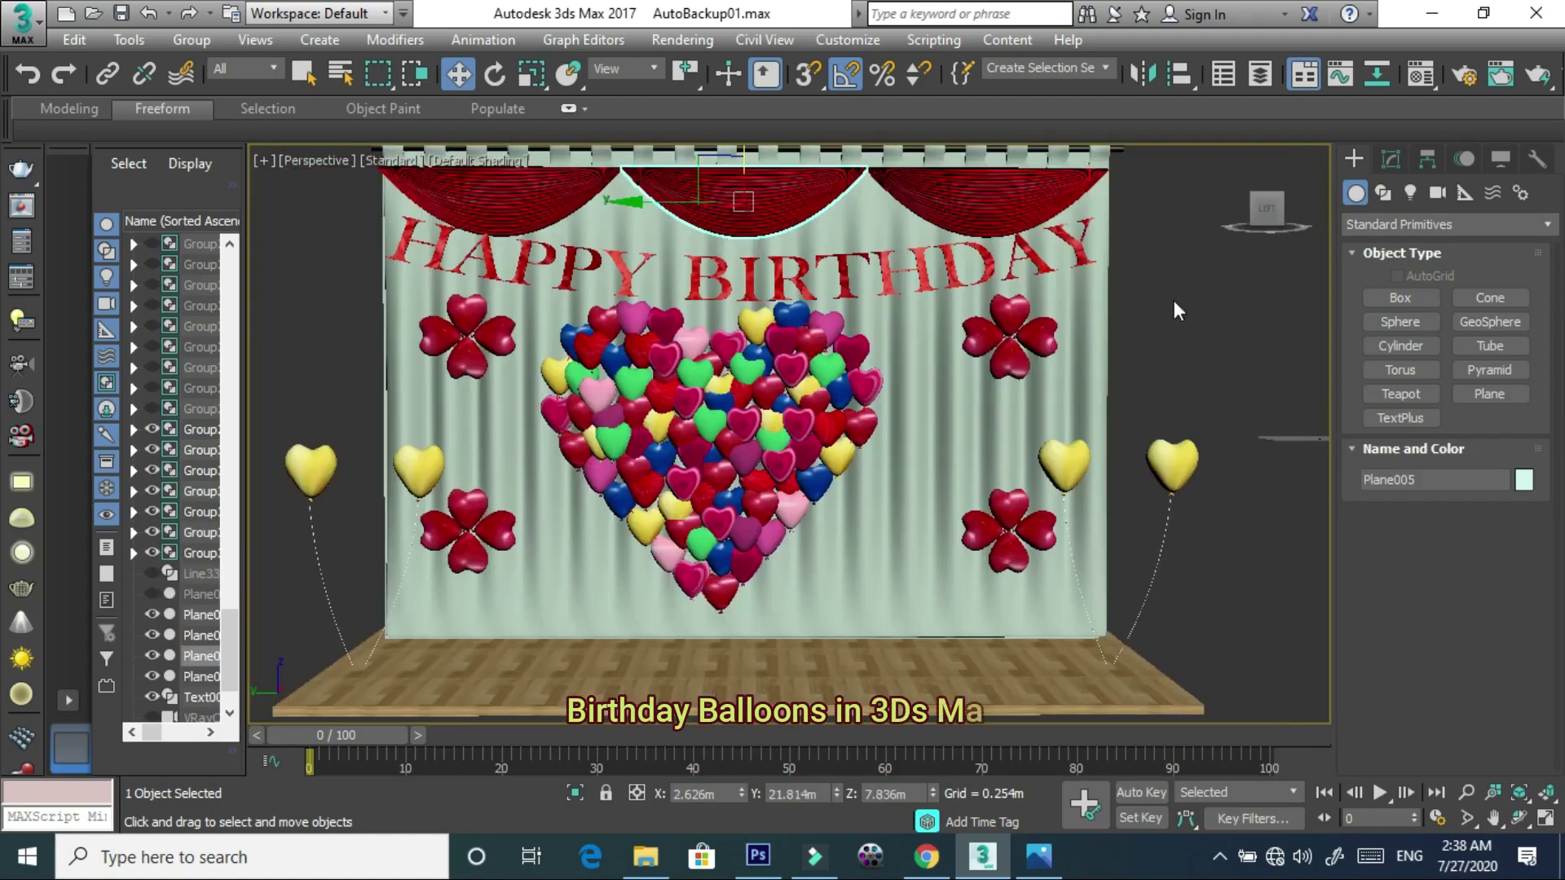
click(1173, 307)
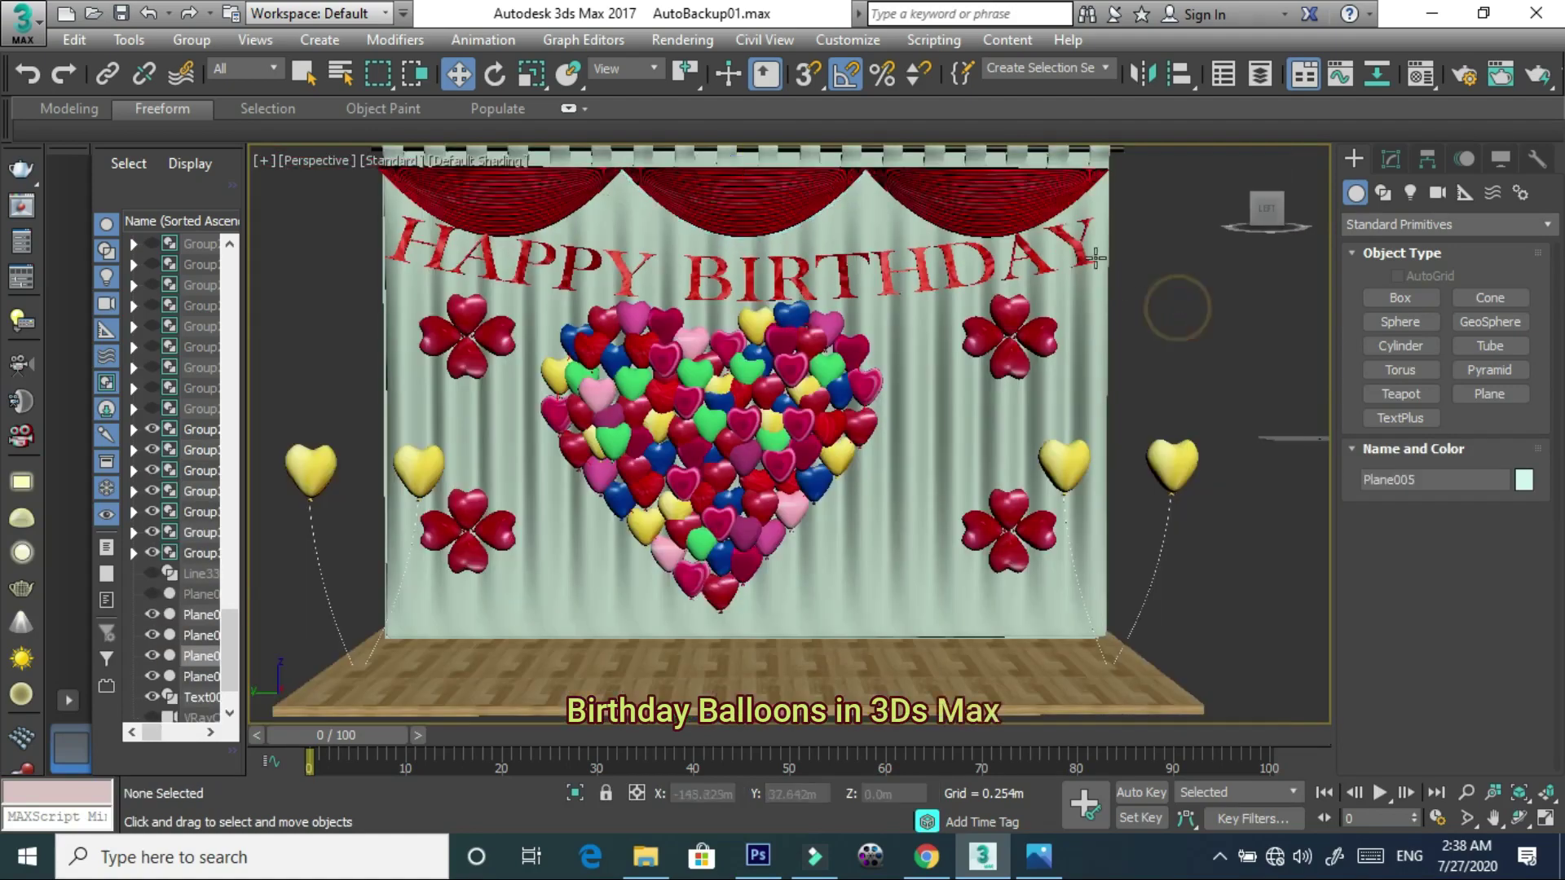
middle_drag(812, 269, 817, 295)
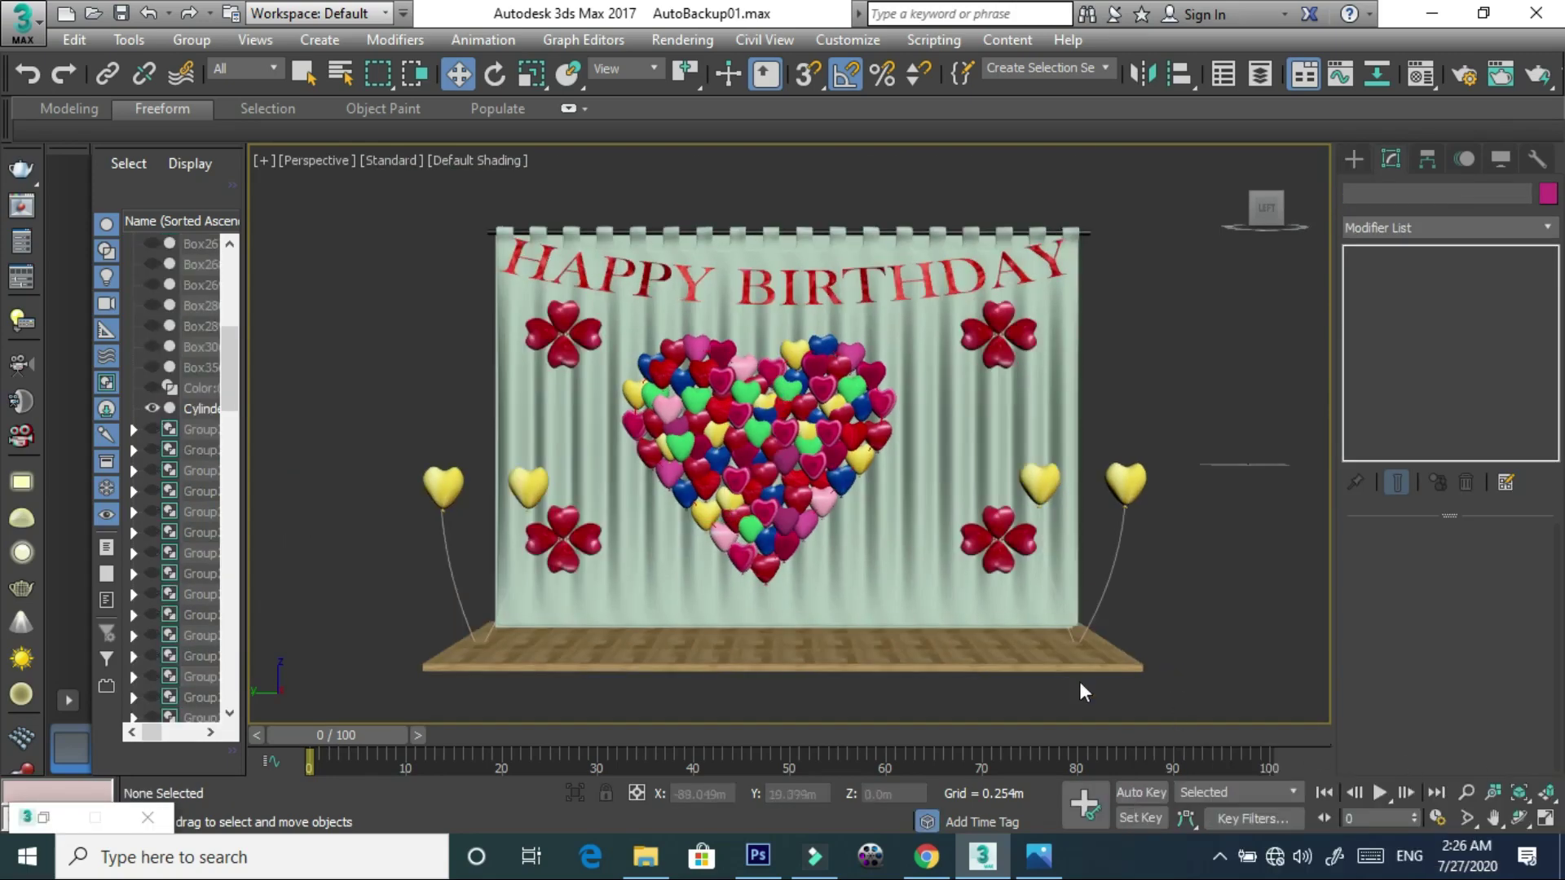
- Show the Splines buttons under Create > Shapes
scroll(849, 517, up, 3)
scroll(849, 516, up, 3)
scroll(849, 517, down, 5)
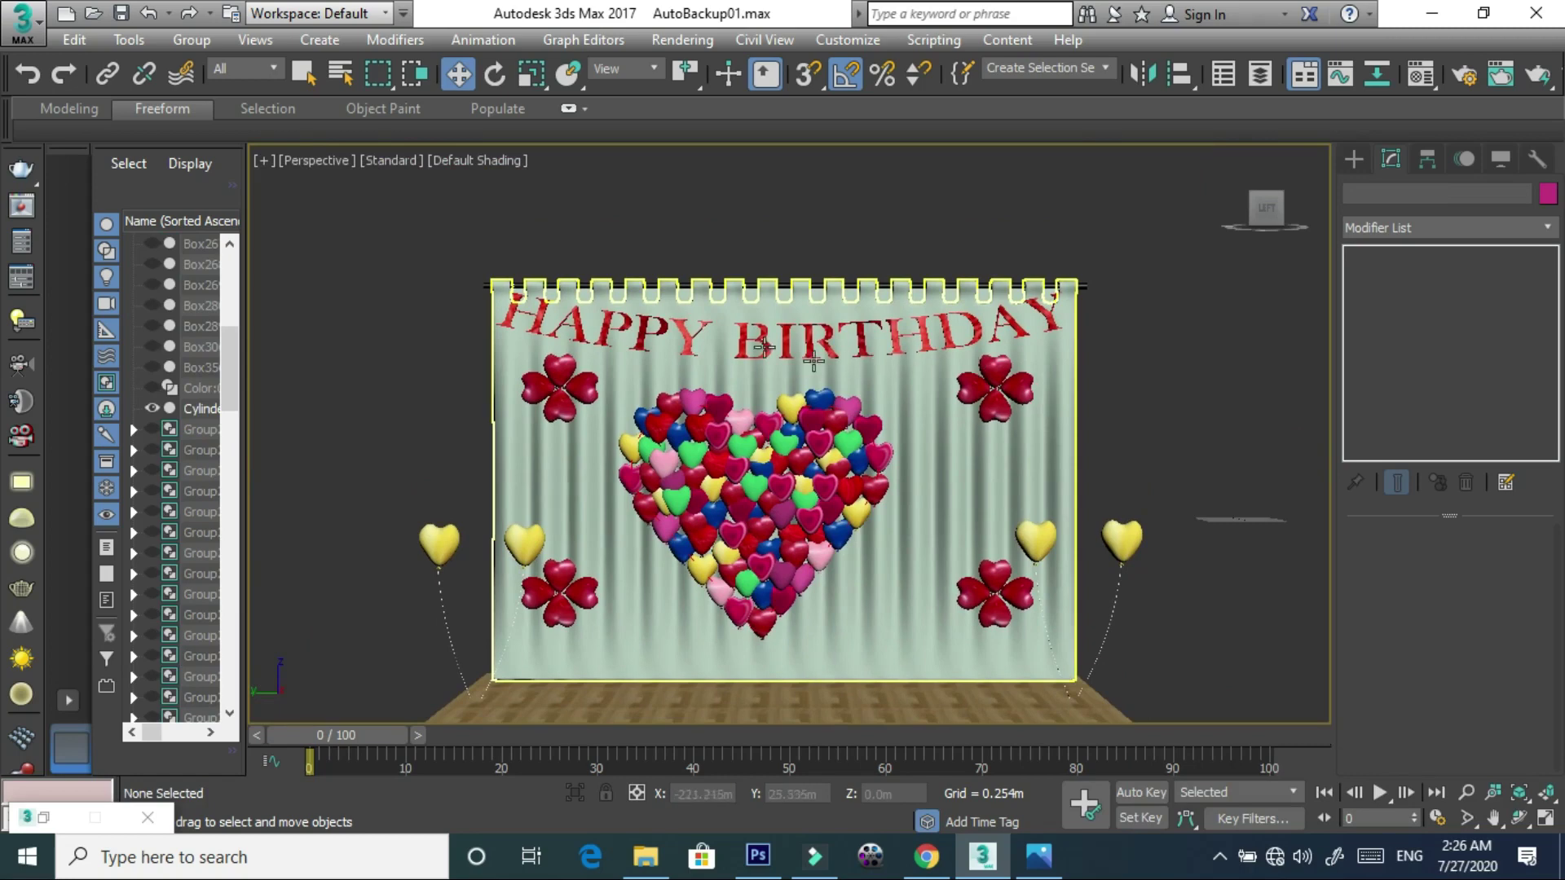
click(1354, 159)
click(1383, 193)
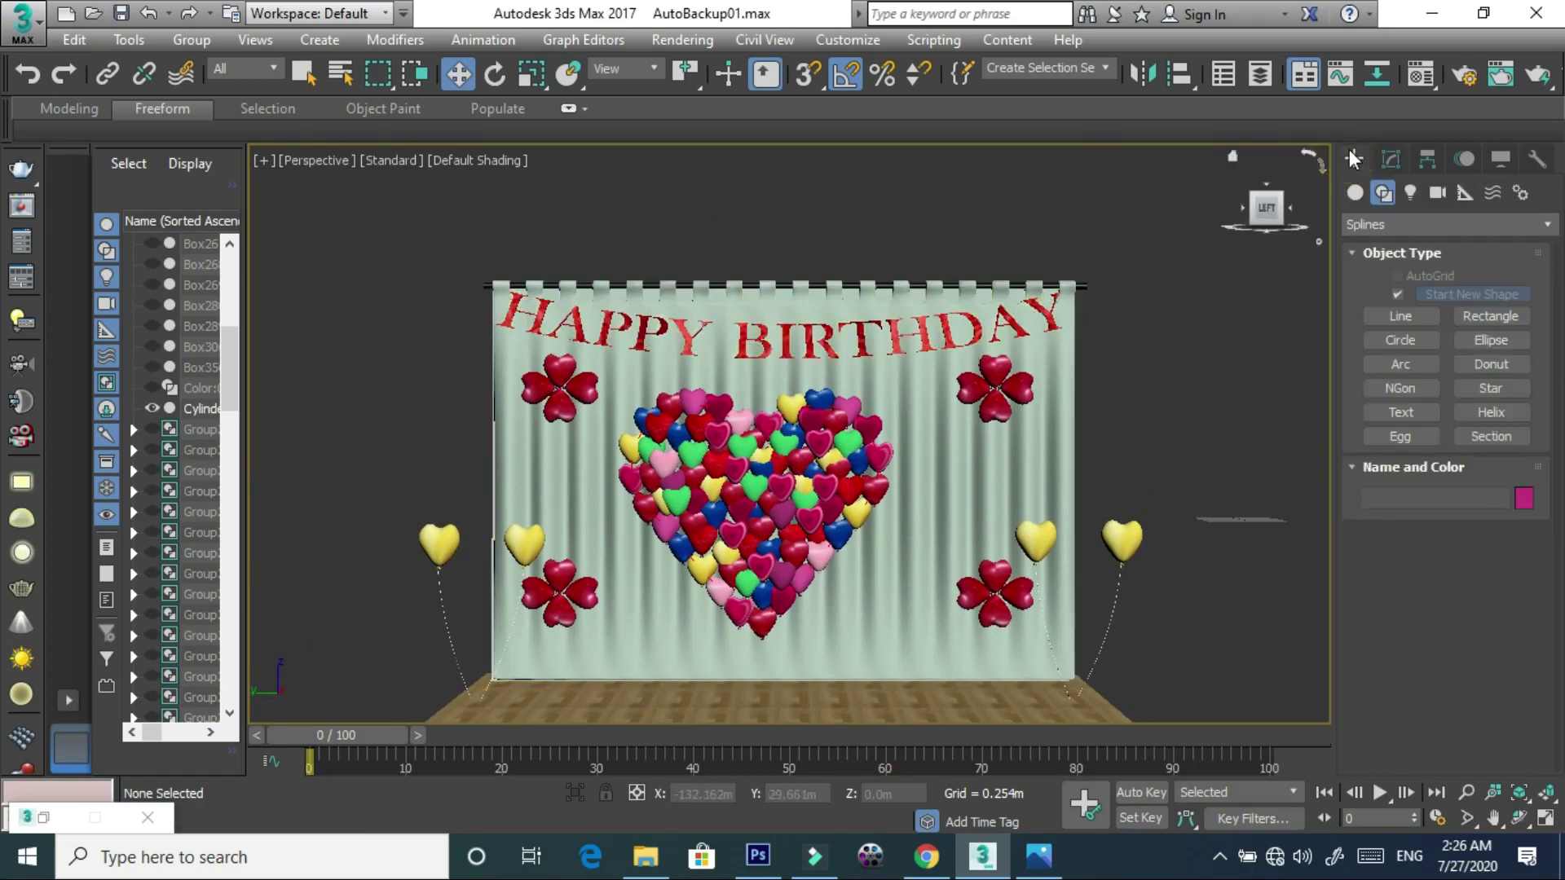
click(1400, 413)
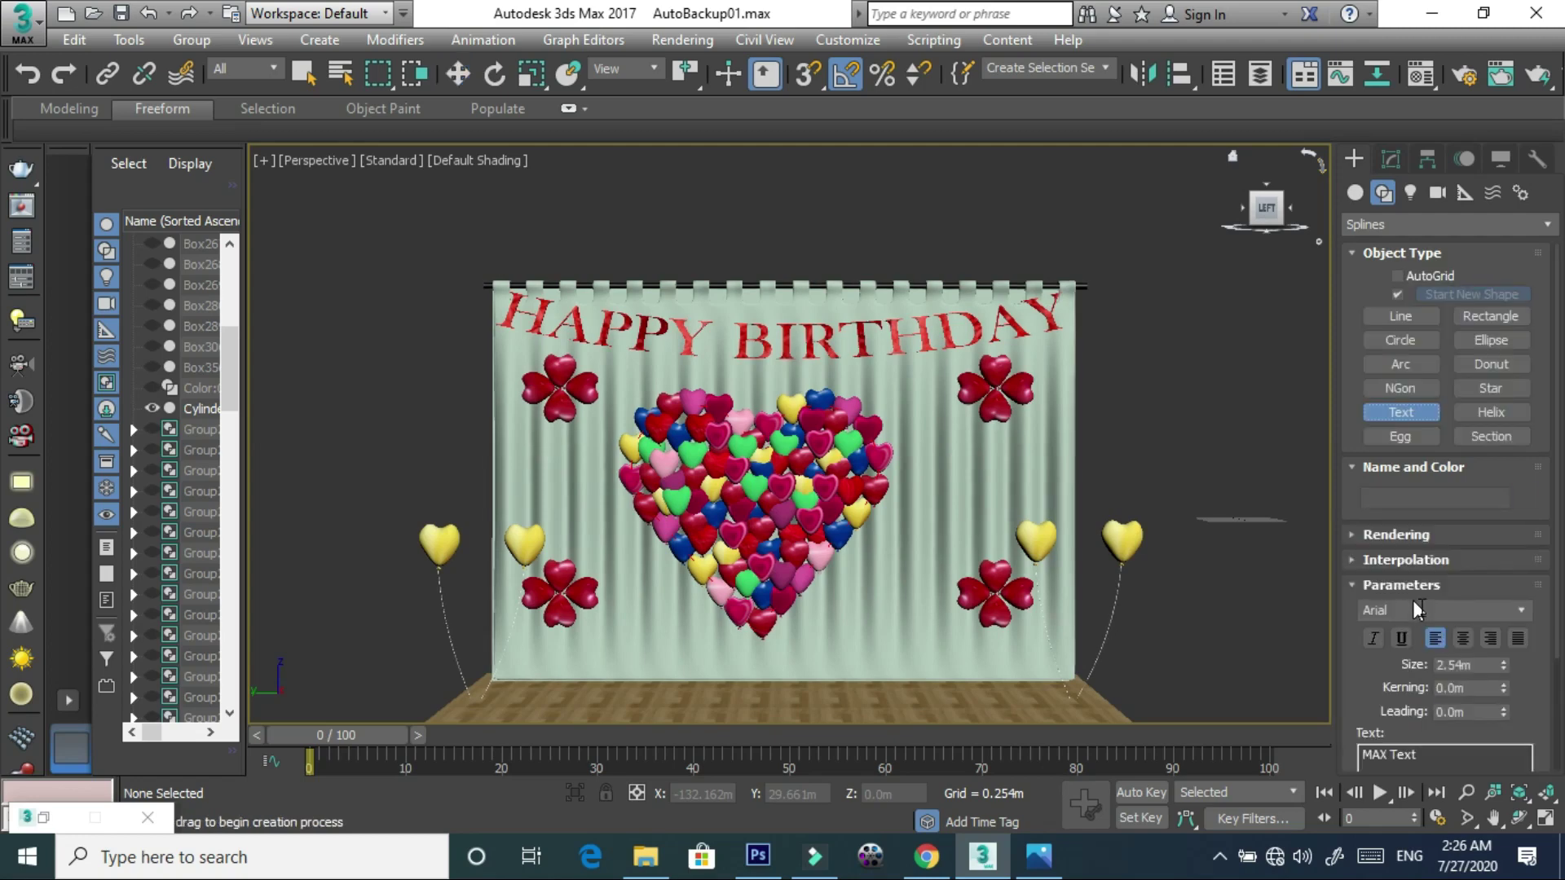
drag(1421, 758, 1309, 760)
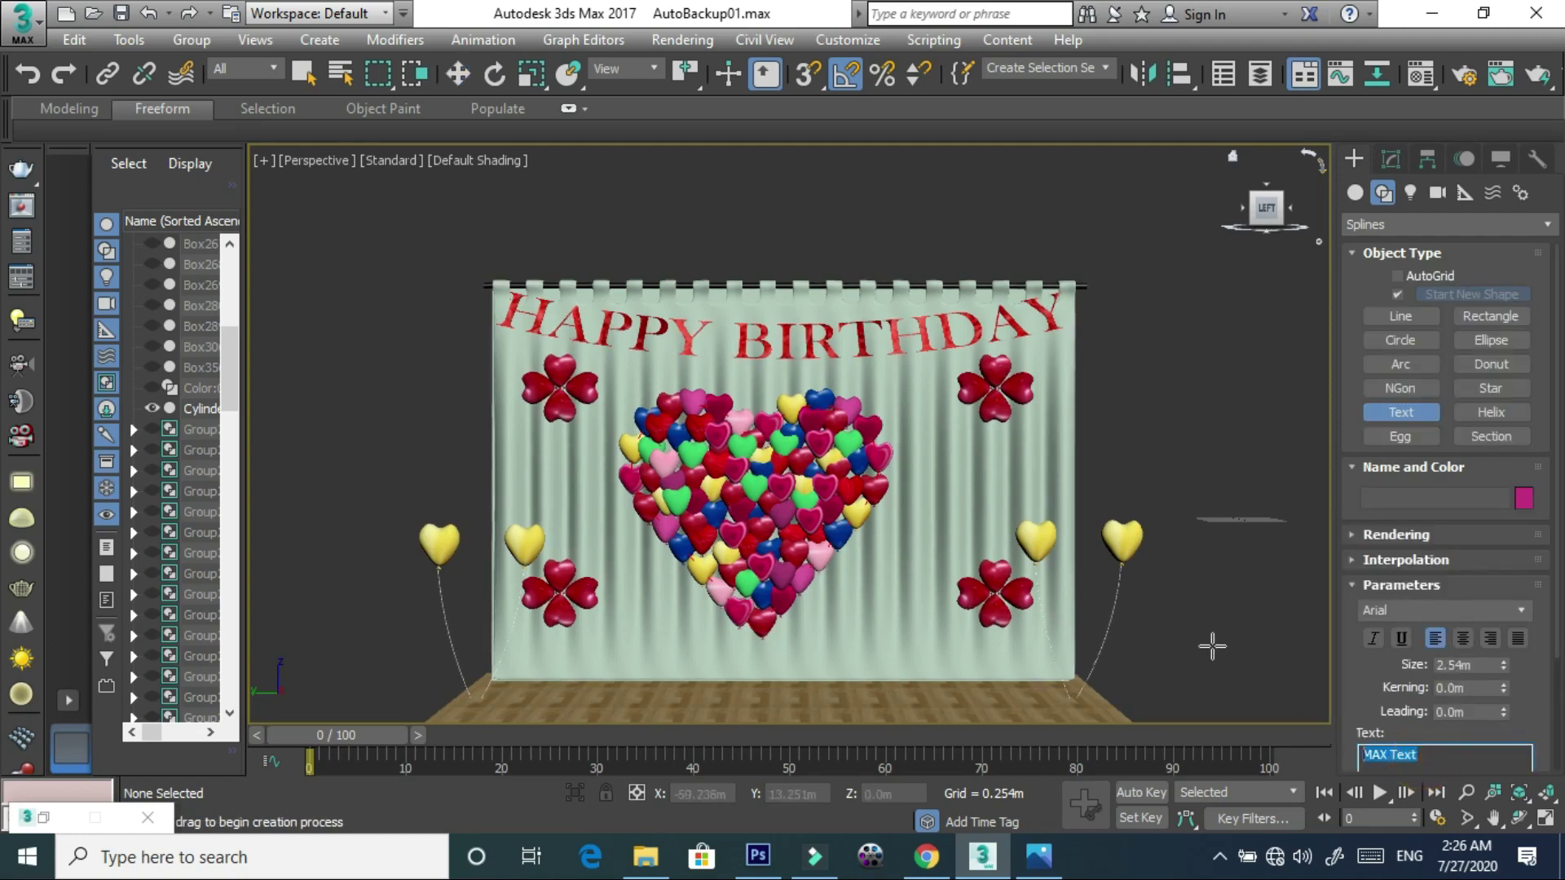
text(rtetertet)
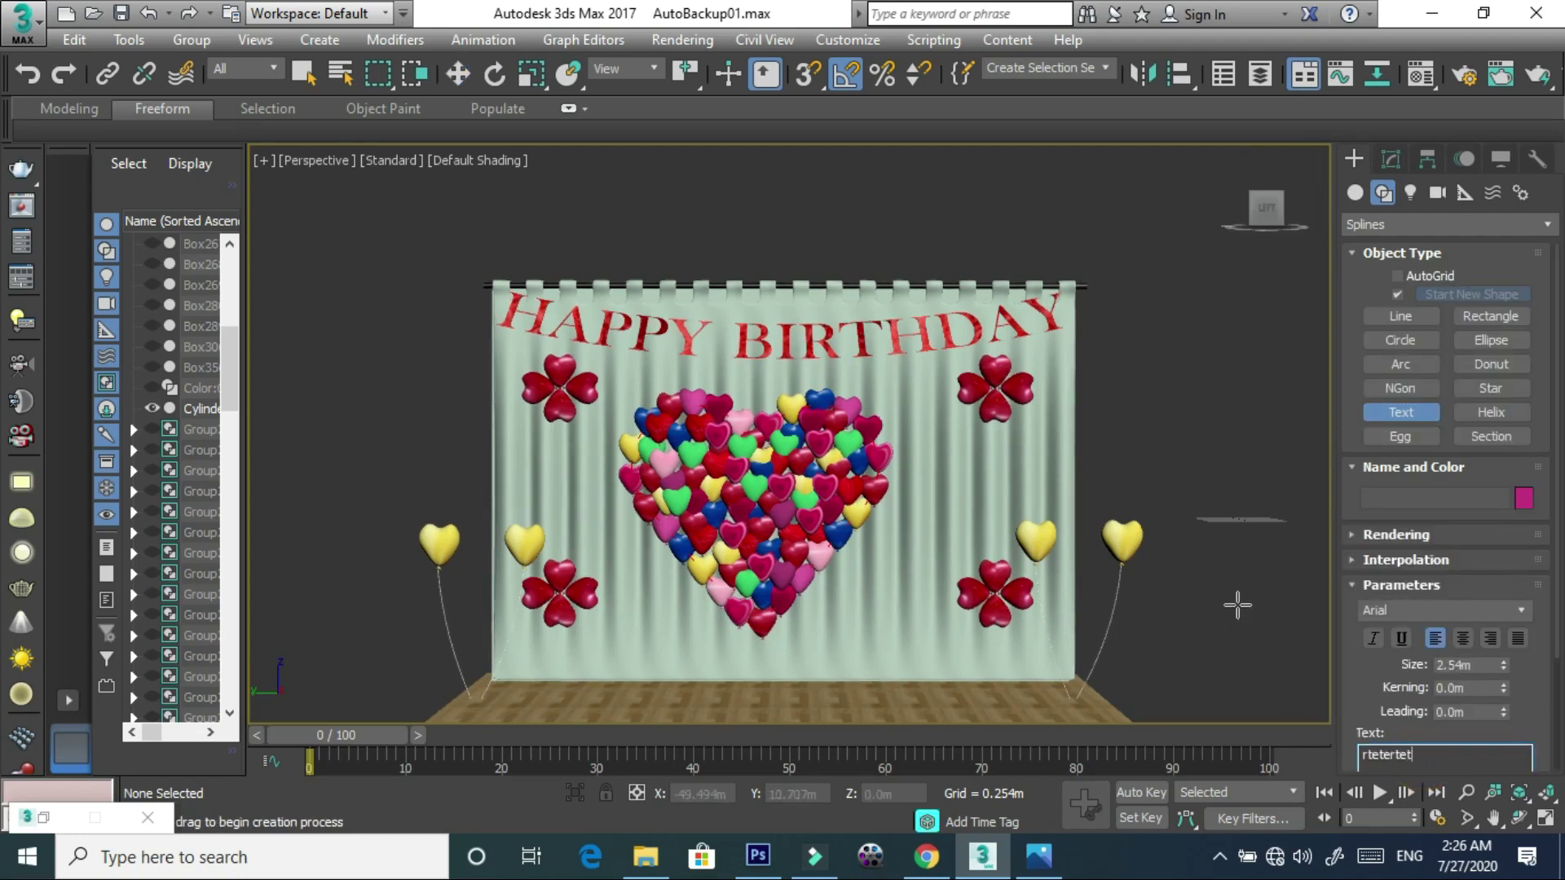
click(1206, 603)
alt+middle_drag(1186, 655, 1296, 652)
click(1390, 159)
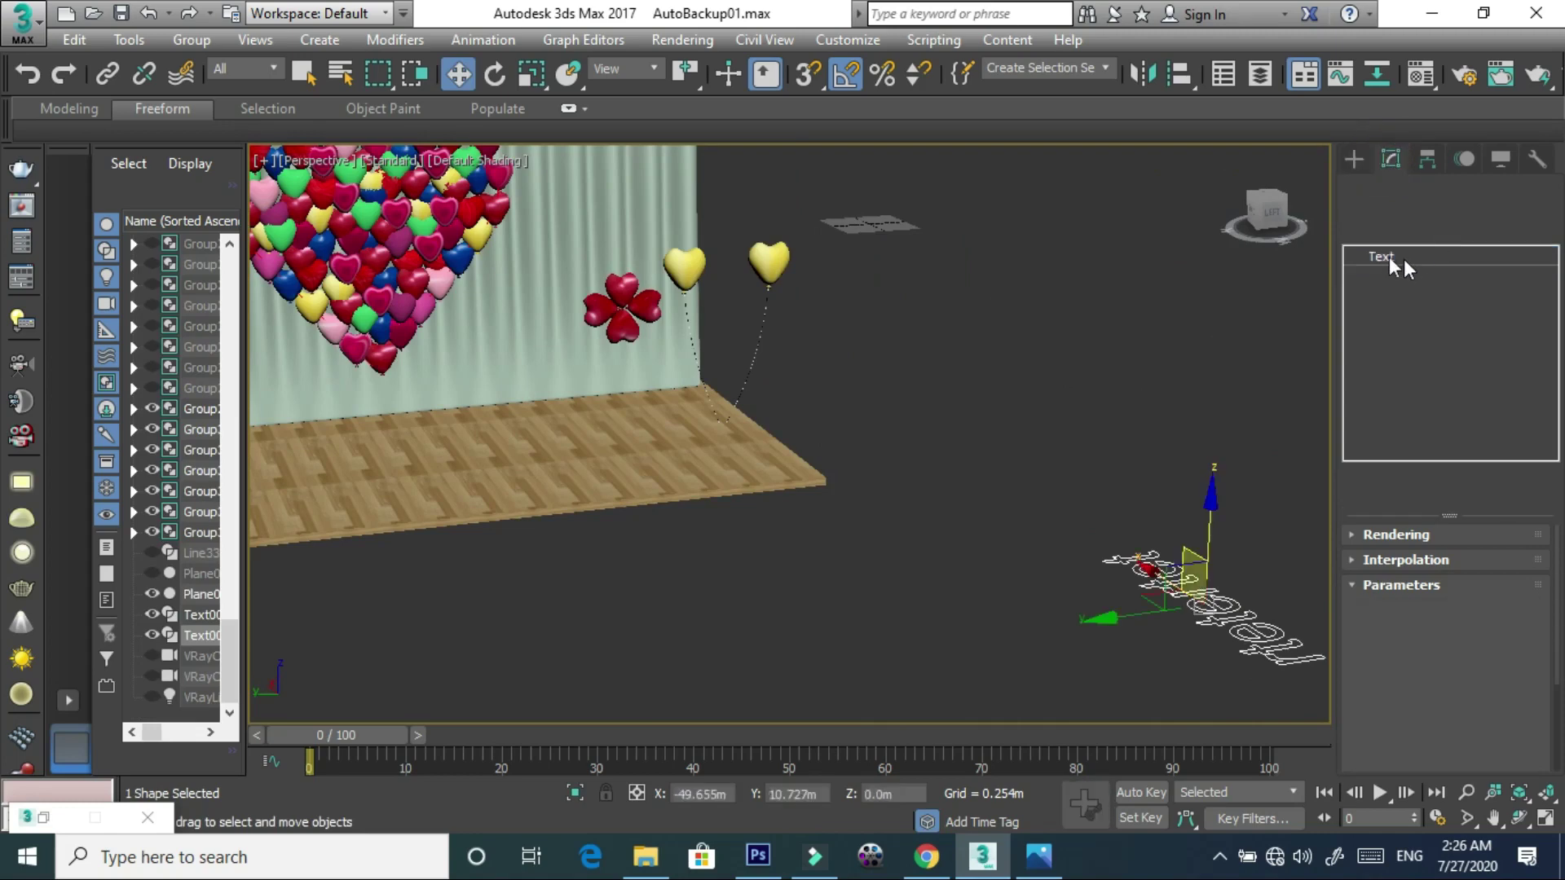
click(1440, 228)
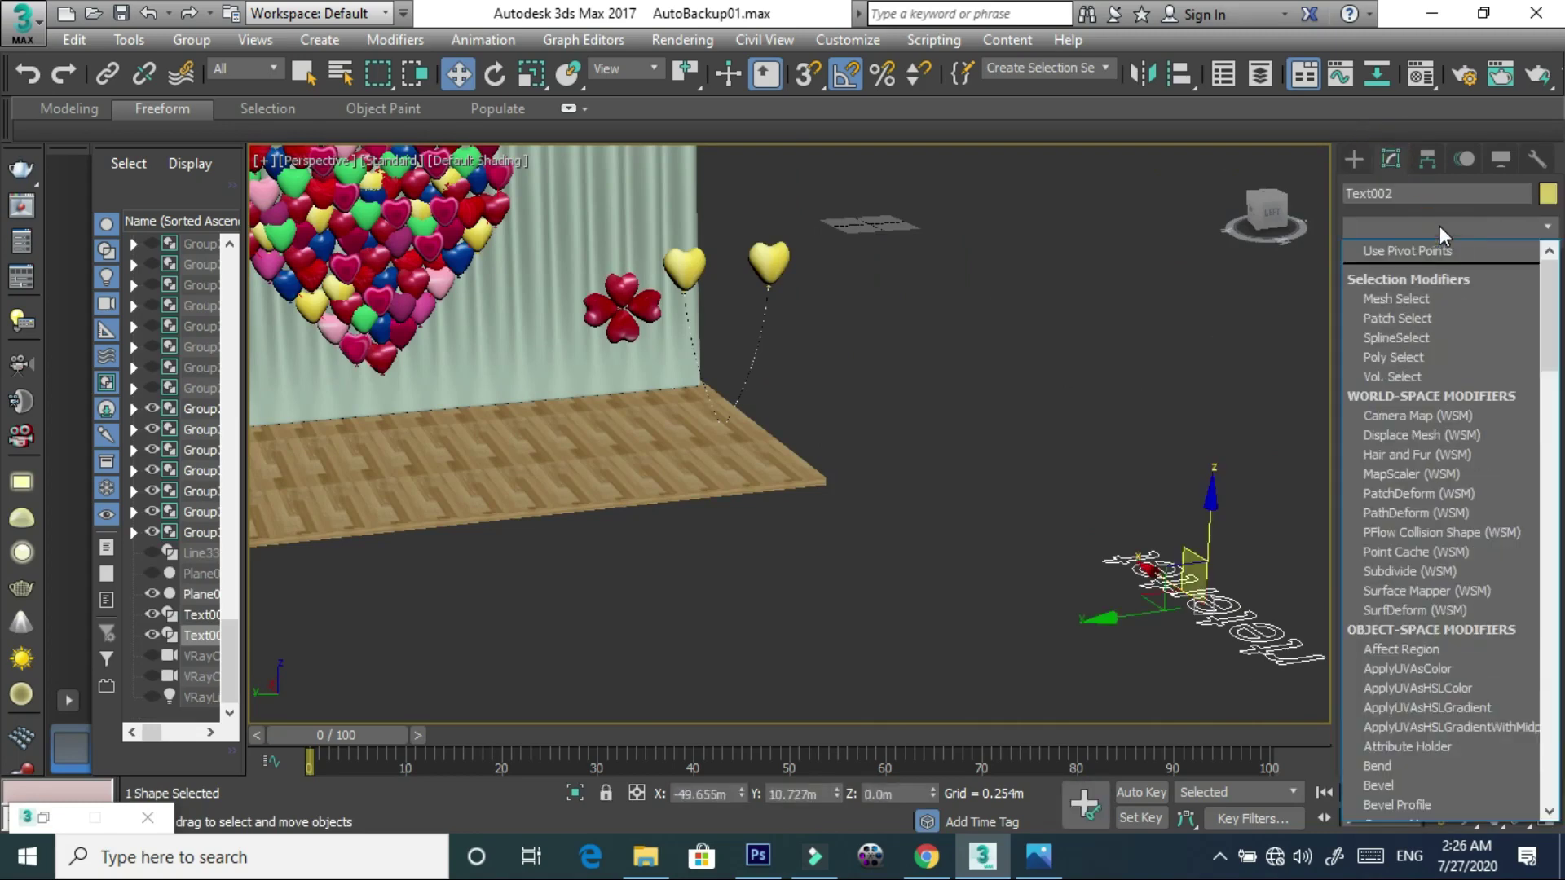
text(esh)
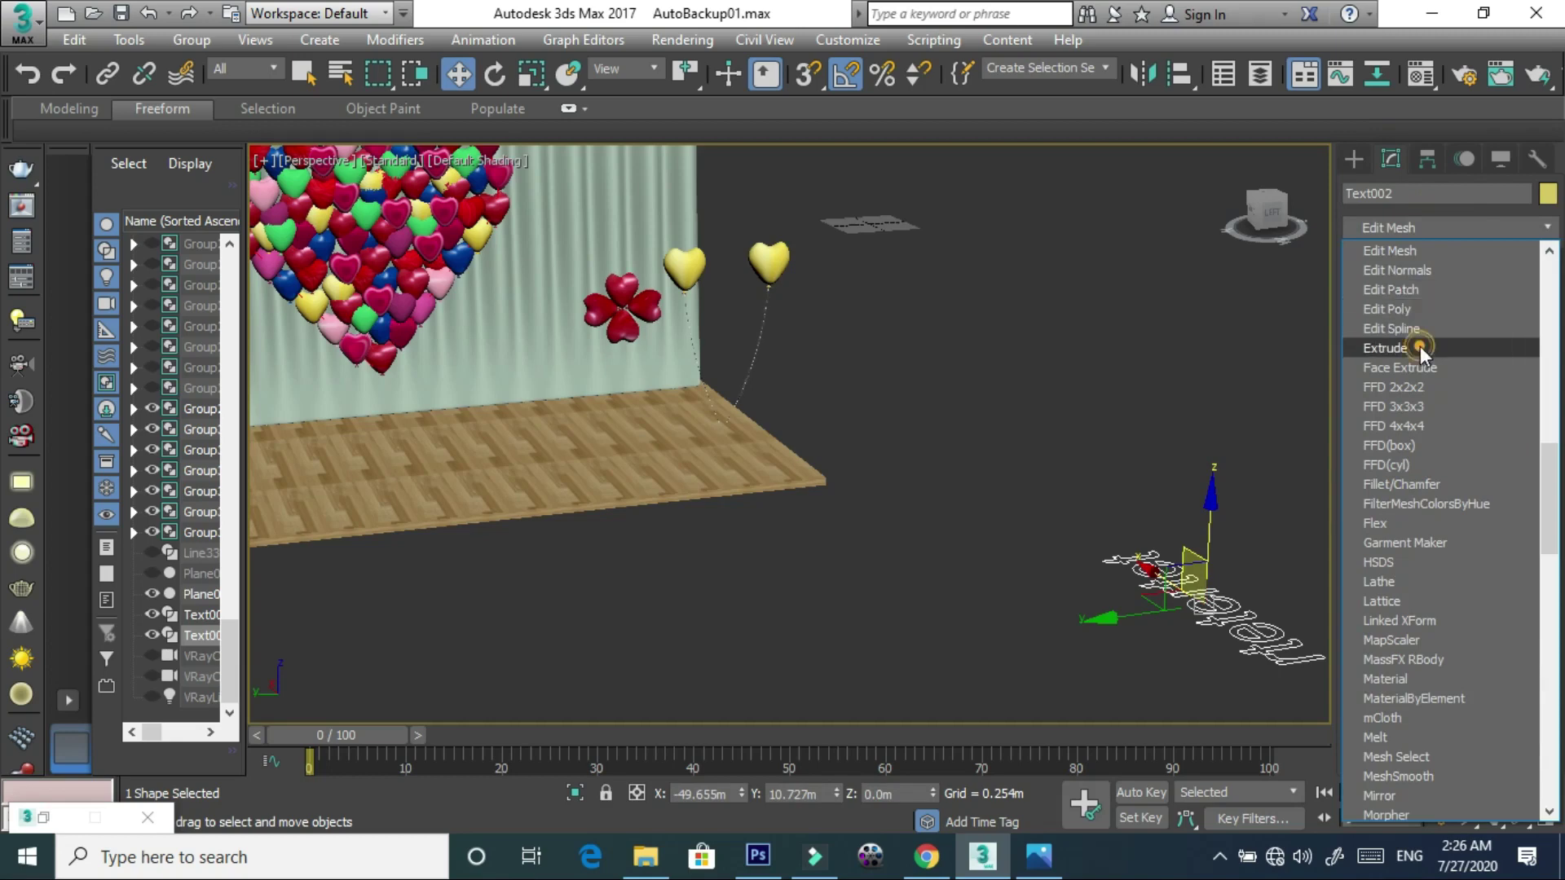
click(1420, 349)
scroll(1272, 609, up, 3)
scroll(1263, 607, up, 2)
middle_drag(1263, 605, 1222, 507)
drag(1508, 568, 1506, 575)
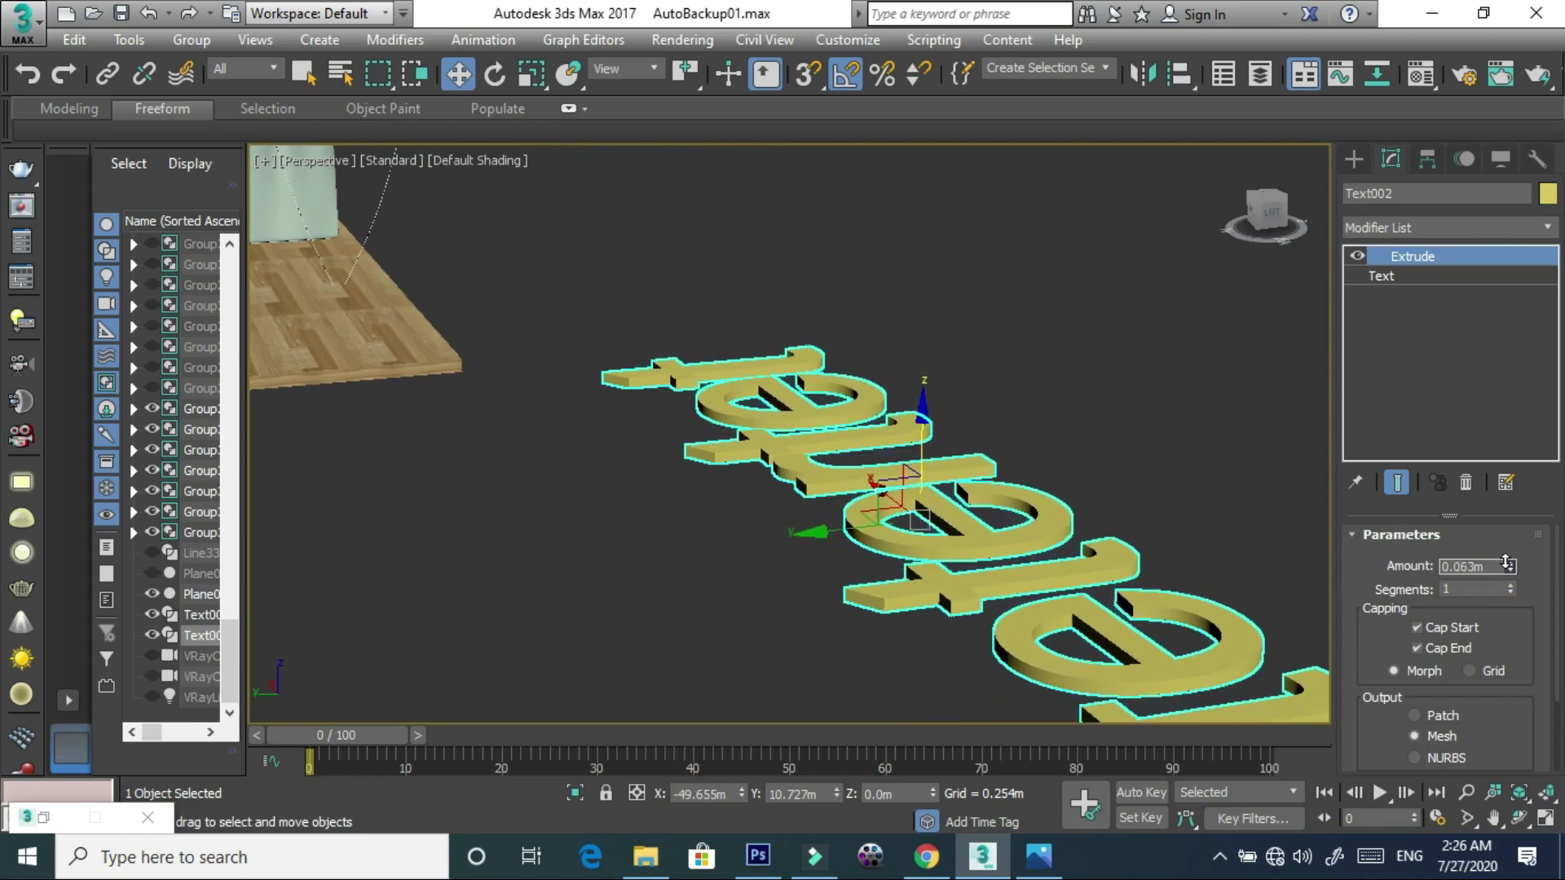
scroll(1054, 528, down, 3)
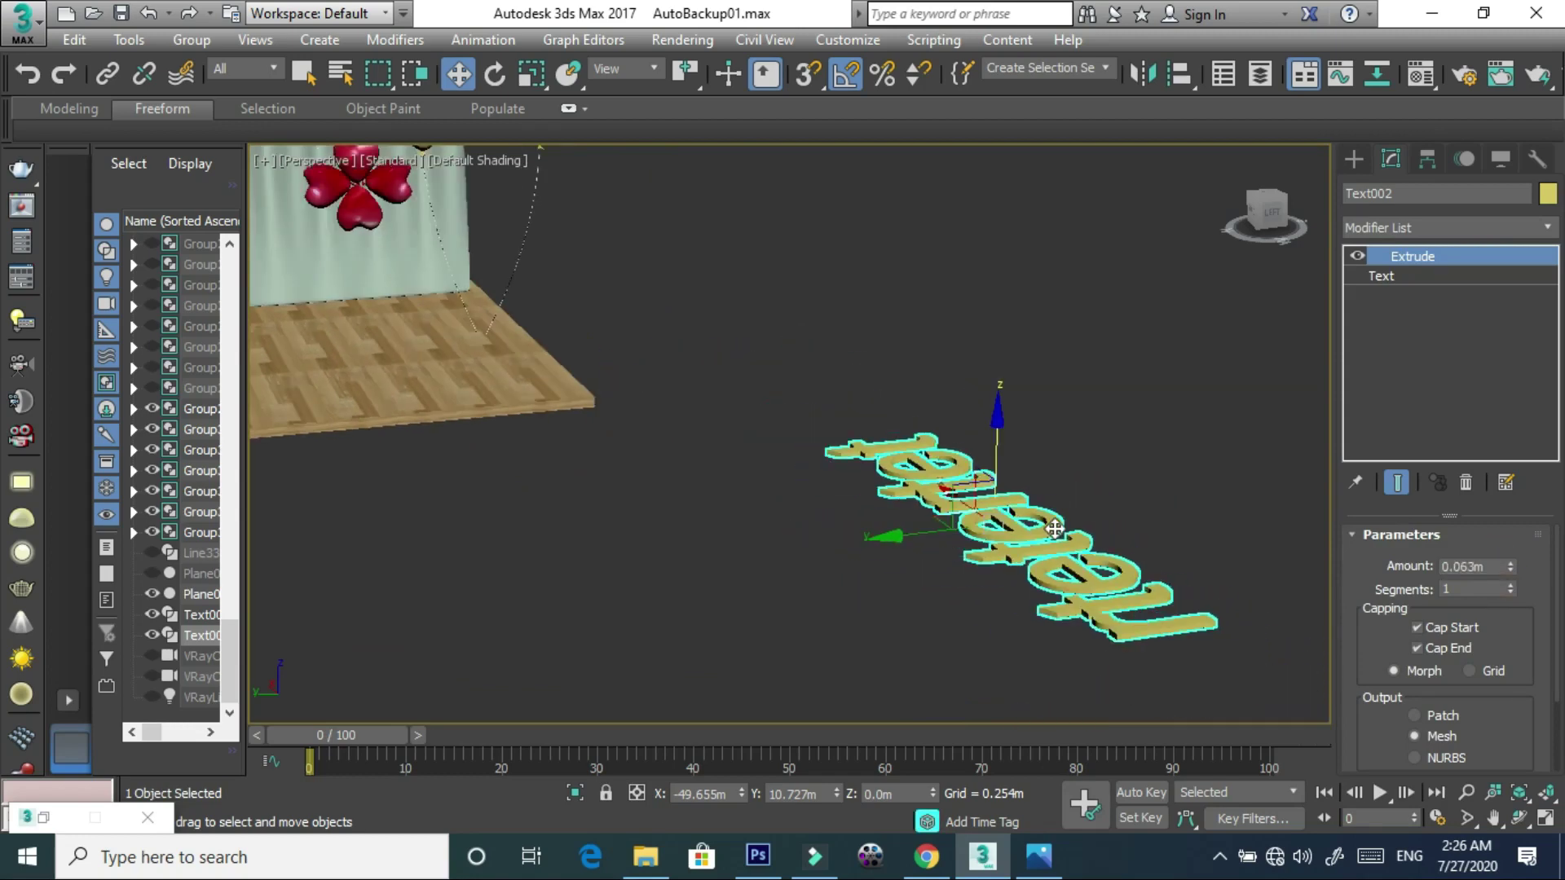
key(Delete)
middle_drag(740, 395, 1249, 532)
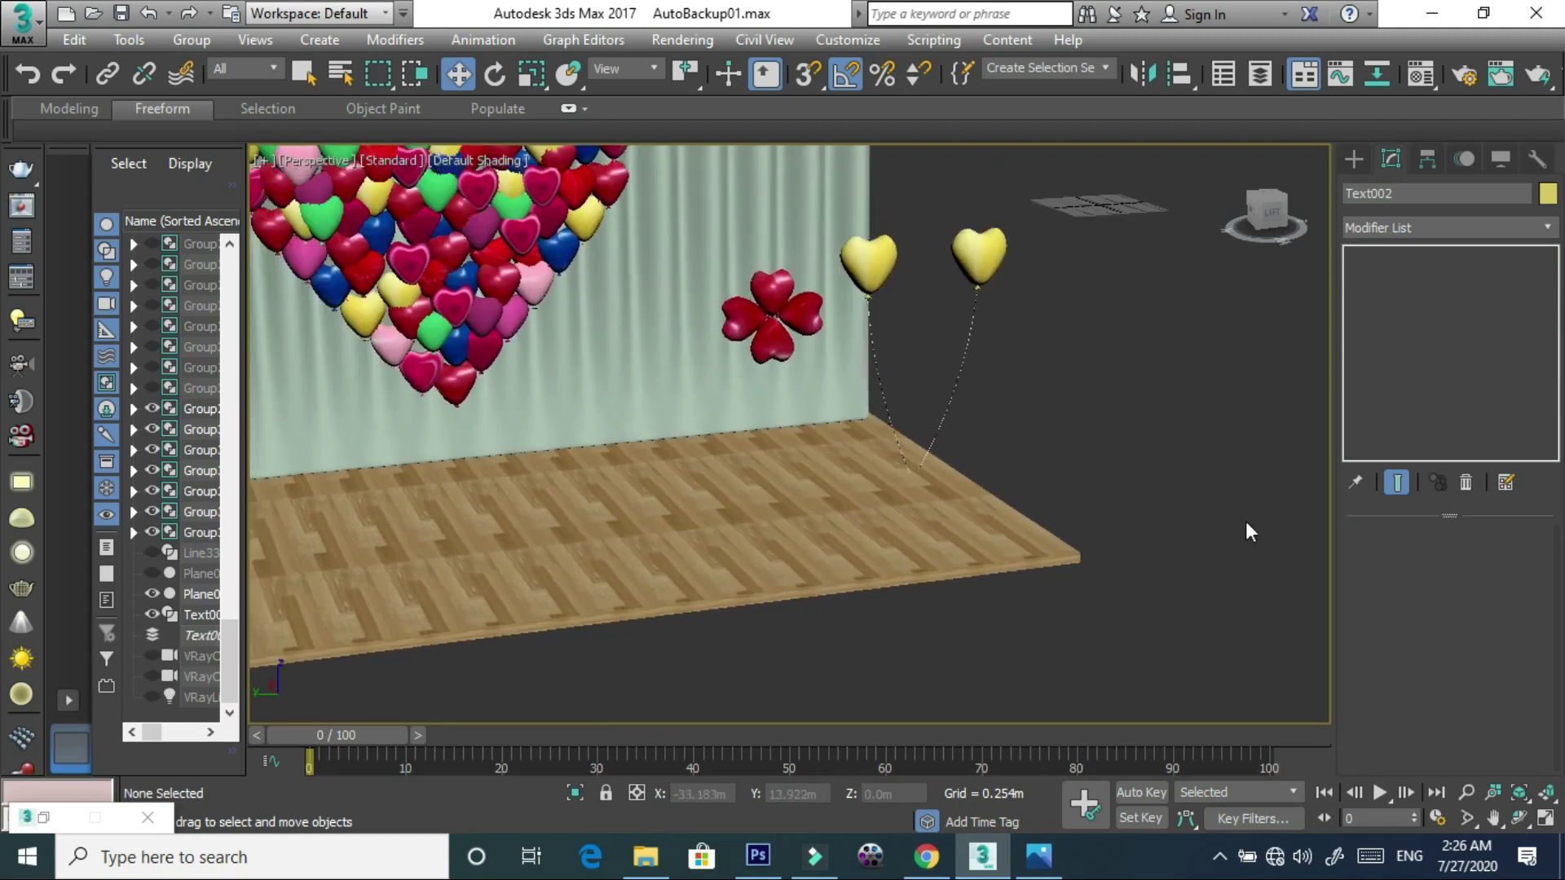
key(z)
click(915, 505)
mouse_move(915, 505)
alt+middle_down()
mouse_move(876, 495)
mouse_move(875, 441)
alt+middle_up()
middle_drag(888, 371, 908, 404)
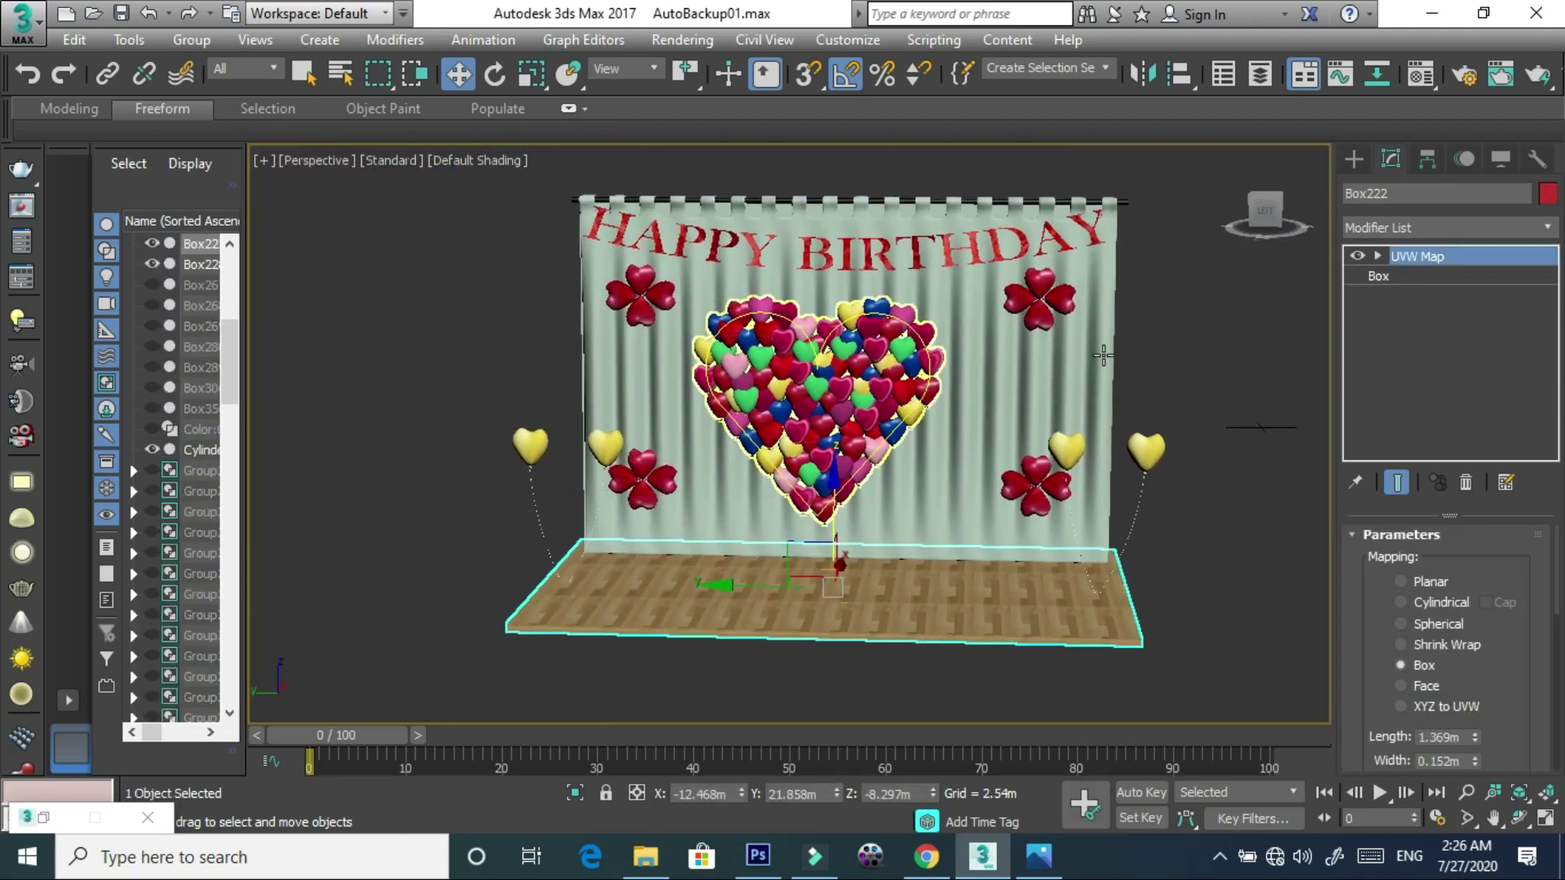
middle_drag(971, 360, 975, 429)
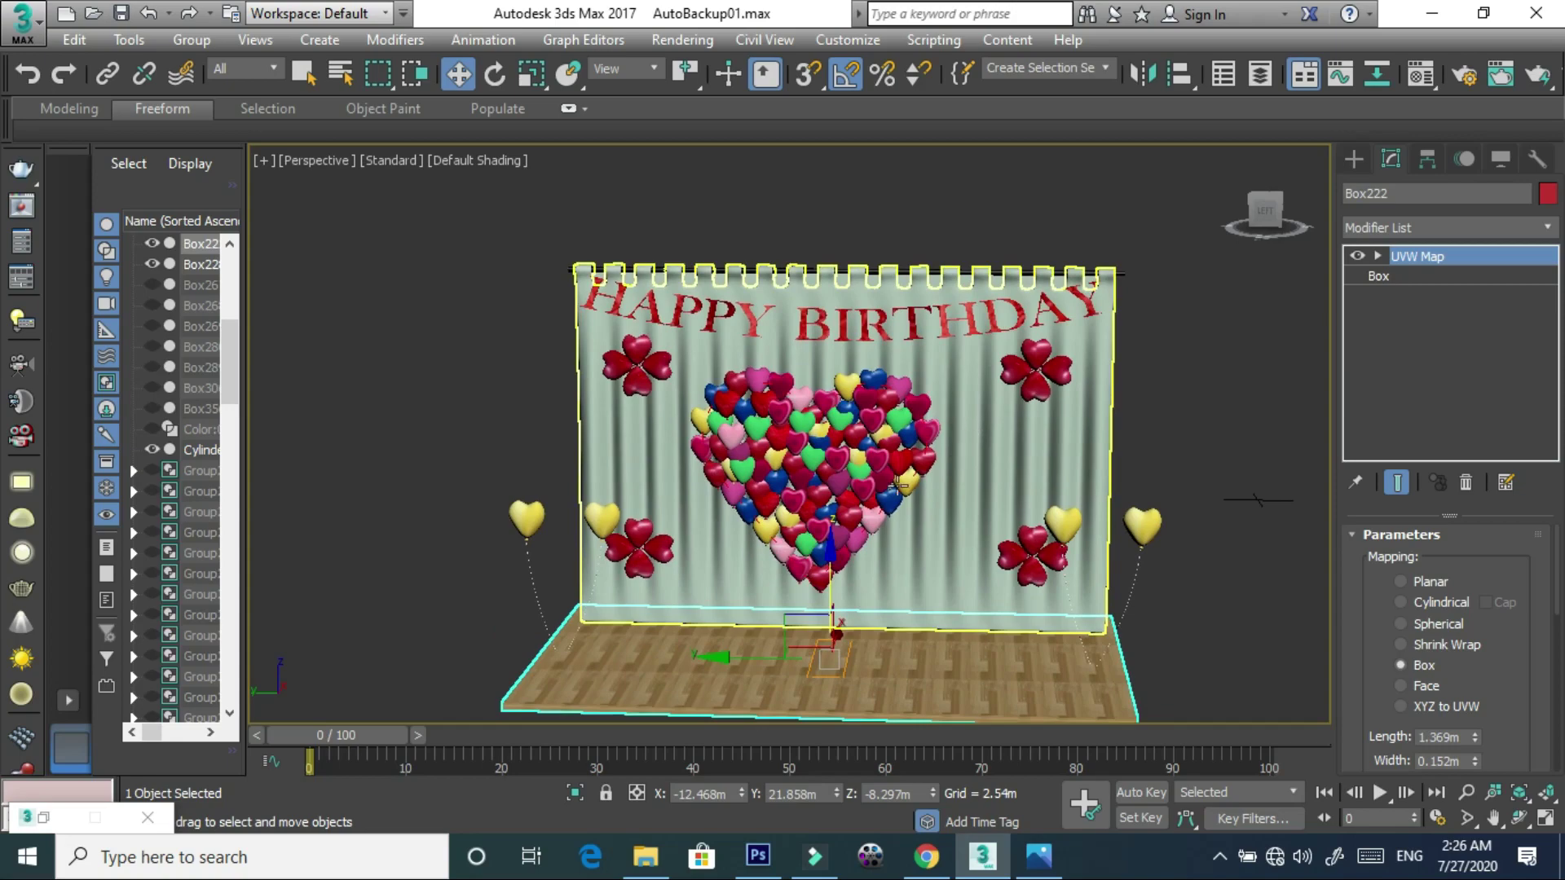
scroll(897, 484, up, 2)
scroll(877, 488, up, 2)
scroll(850, 492, up, 3)
scroll(850, 492, down, 3)
mouse_move(856, 489)
alt+middle_down()
mouse_move(889, 489)
mouse_move(857, 427)
alt+middle_up()
scroll(889, 489, down, 3)
scroll(862, 440, down, 2)
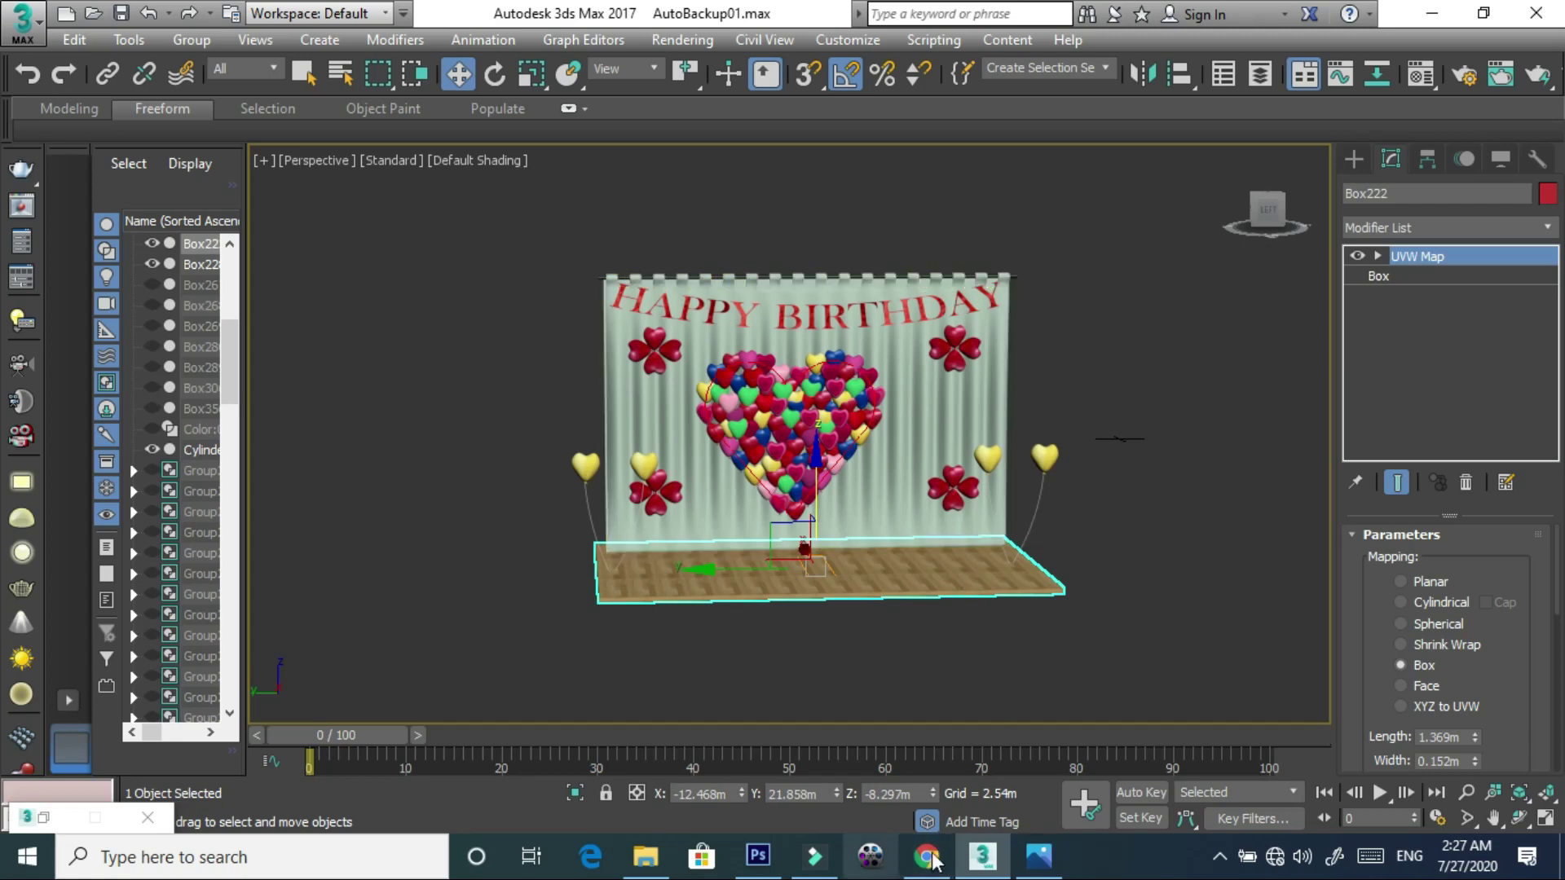
scroll(831, 522, up, 3)
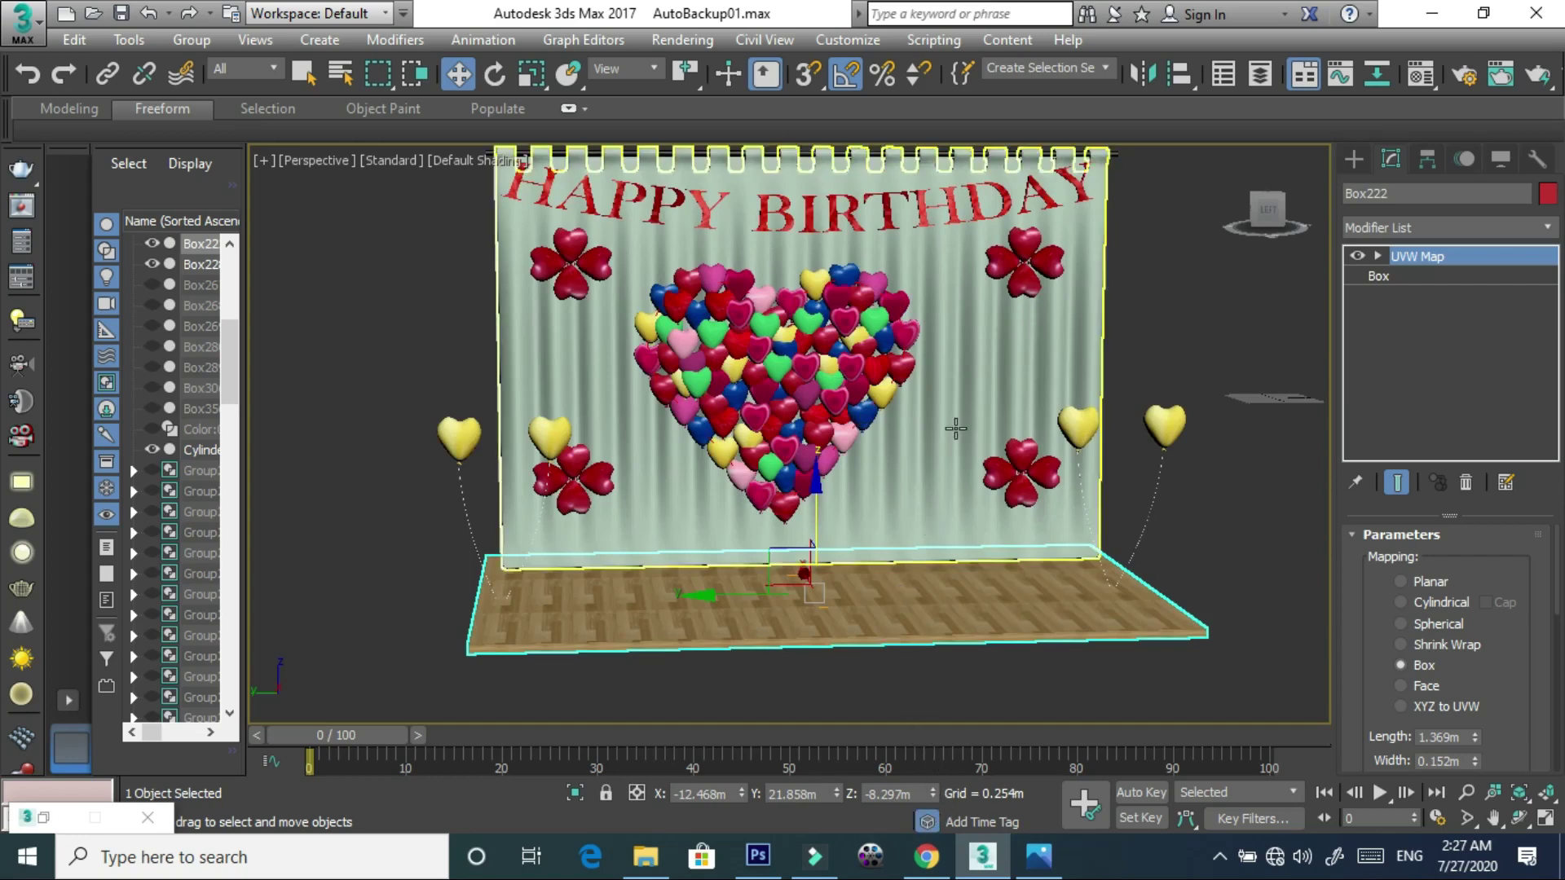
scroll(920, 481, down, 3)
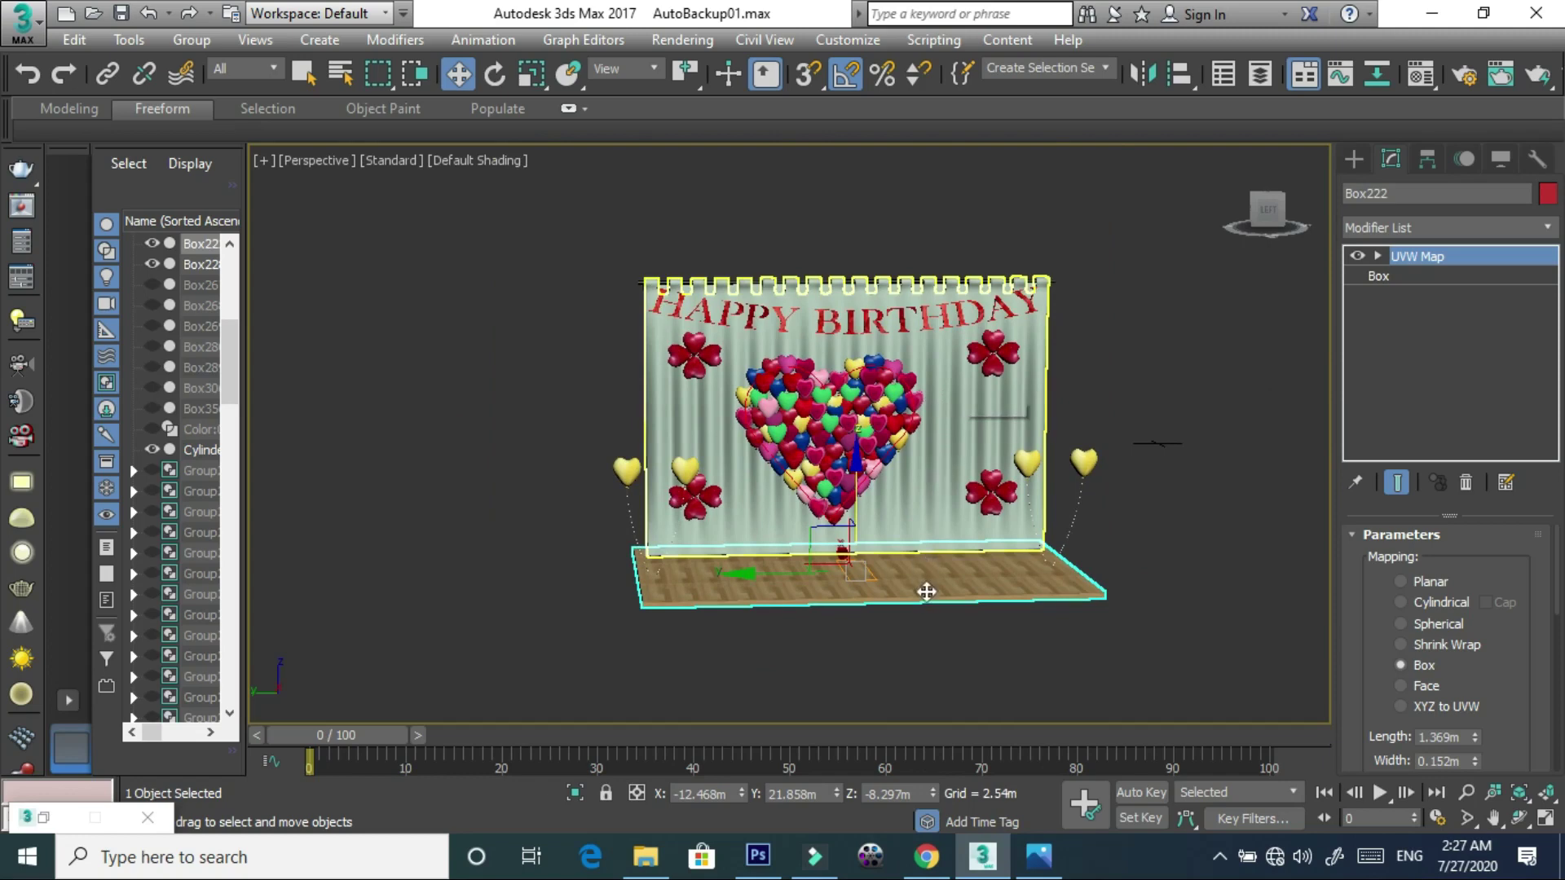
- Switch to Photoshop showing the bi.jpg birthday stage render
click(758, 856)
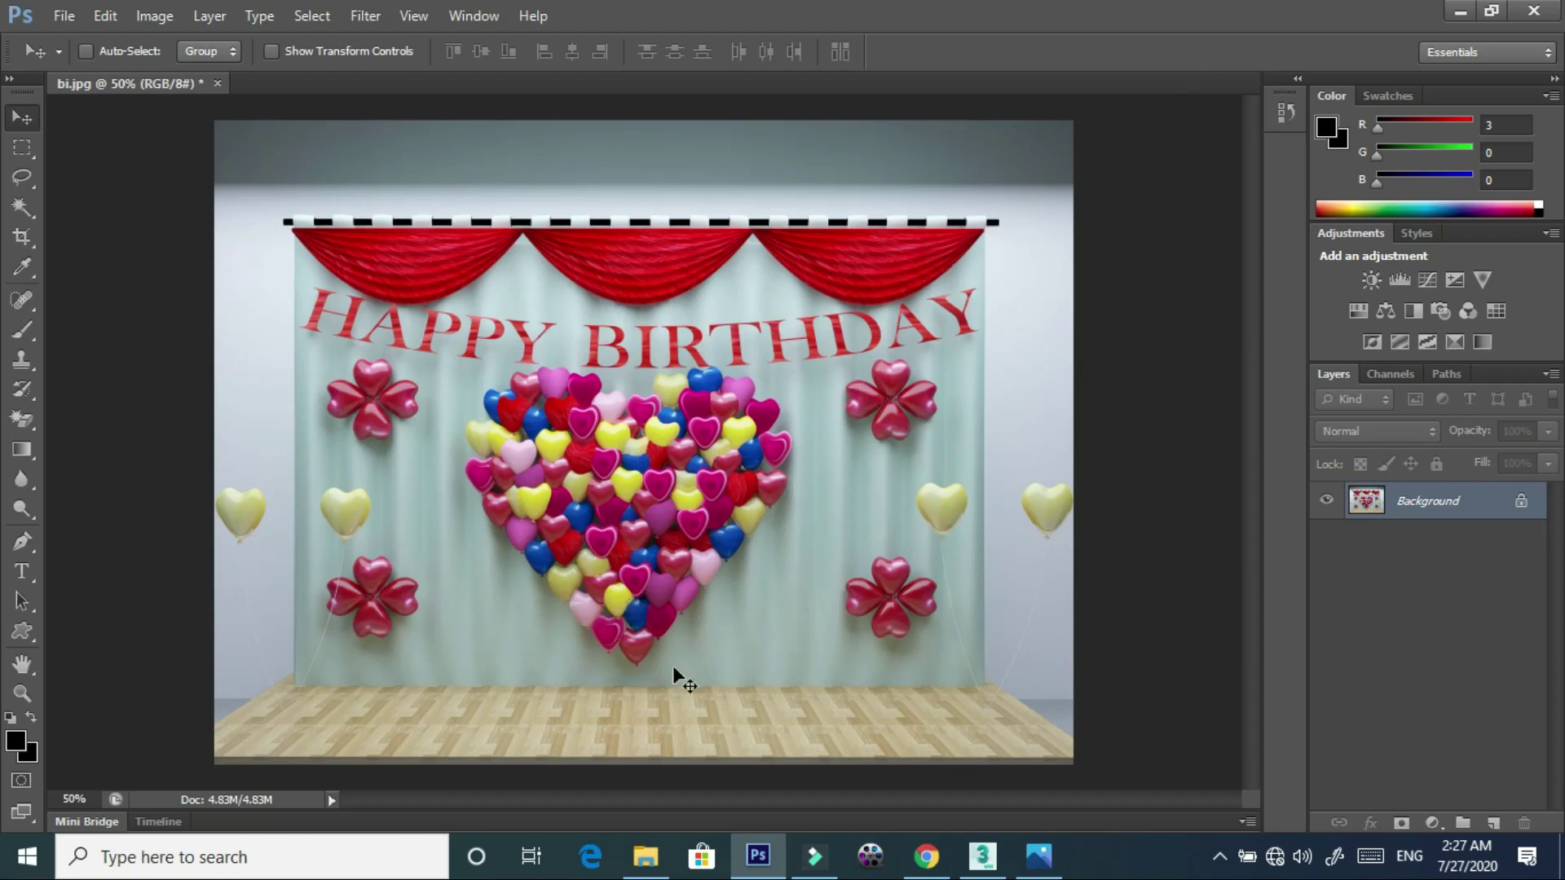
- Browse through the Thumble folder's images in File Explorer
click(645, 856)
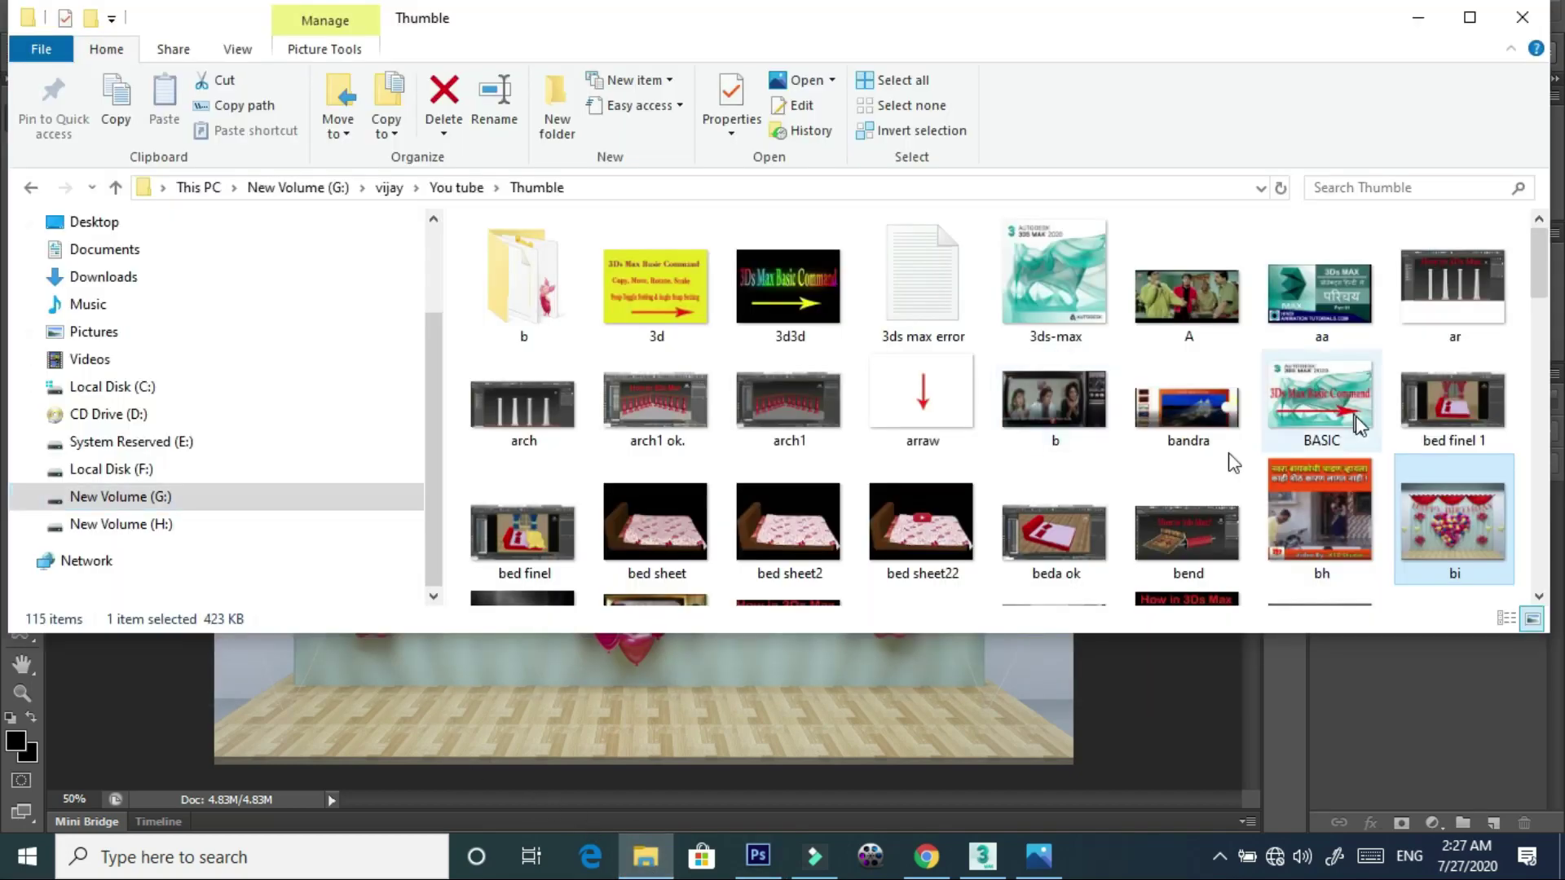
scroll(1327, 464, down, 3)
scroll(1327, 465, down, 2)
scroll(1443, 489, down, 5)
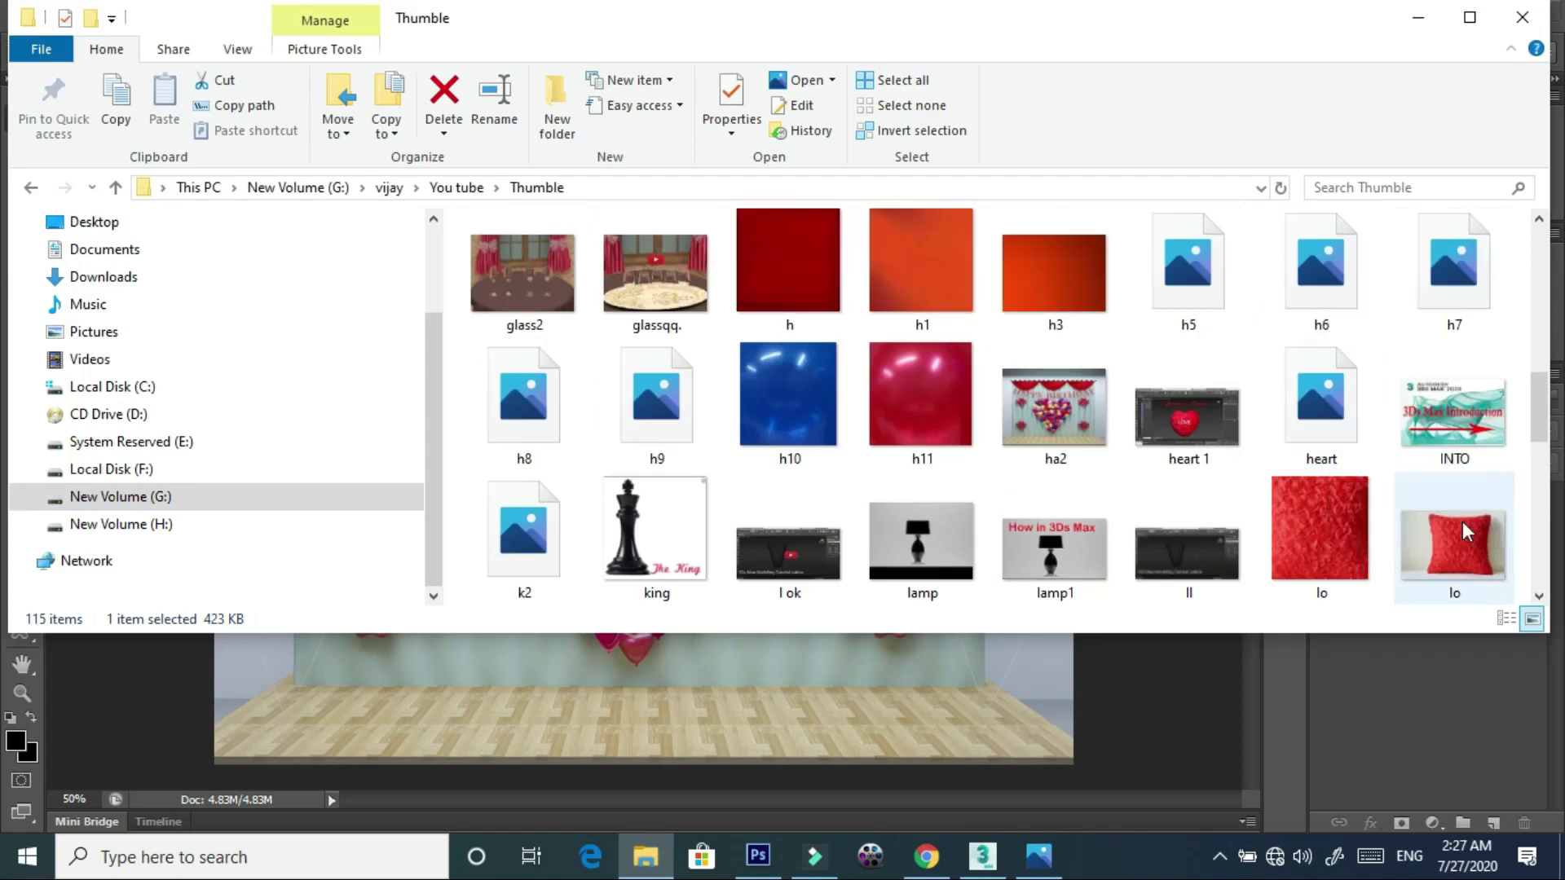
scroll(1463, 521, down, 2)
scroll(1462, 520, down, 2)
scroll(1462, 520, down, 5)
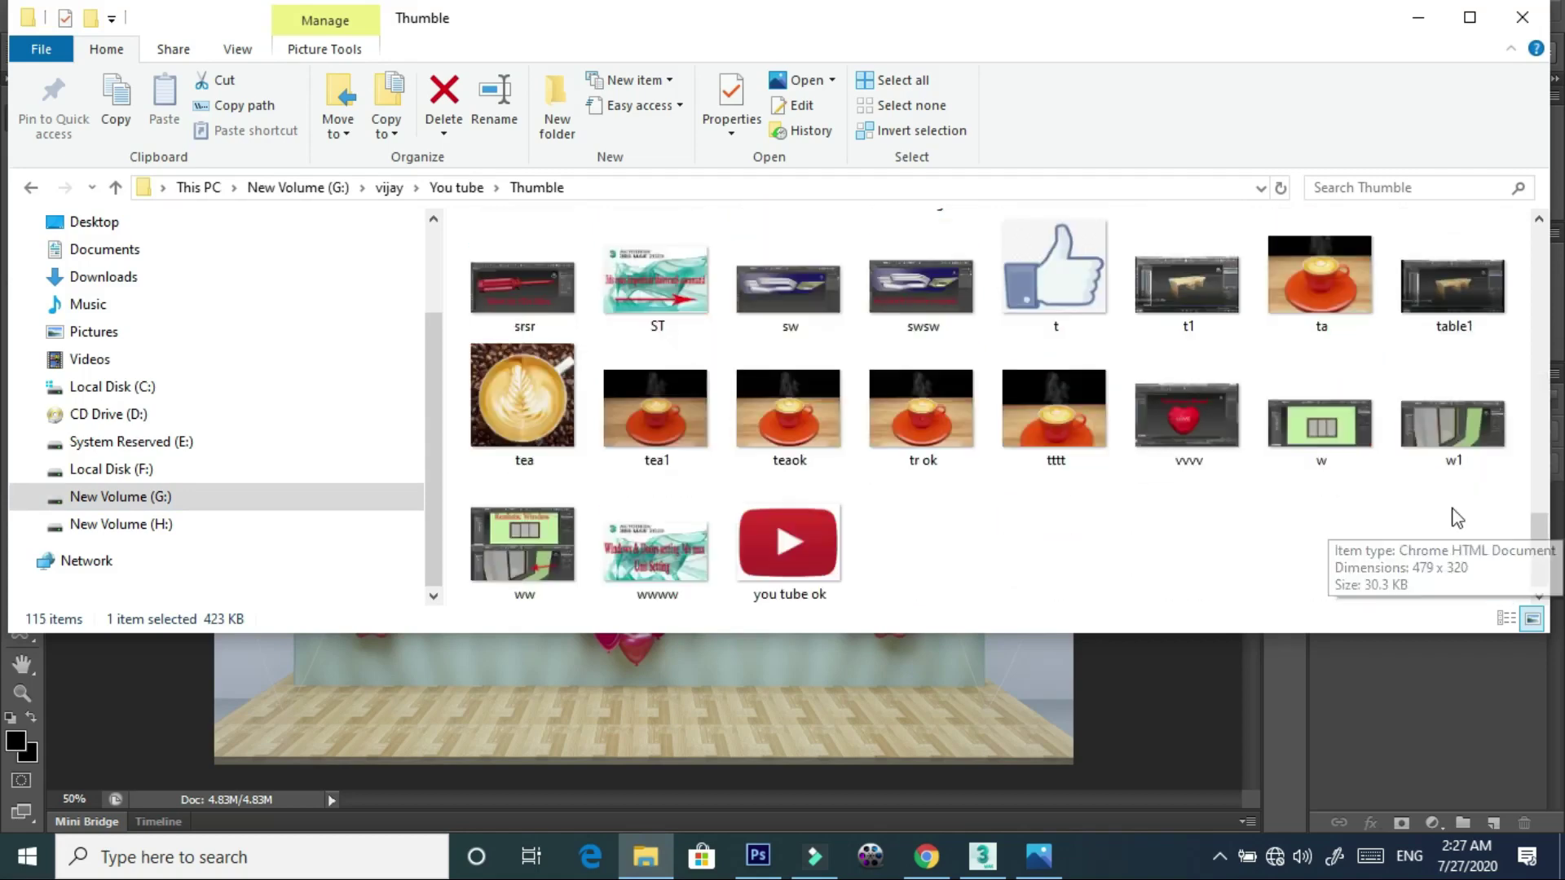
click(1426, 415)
scroll(1427, 420, up, 3)
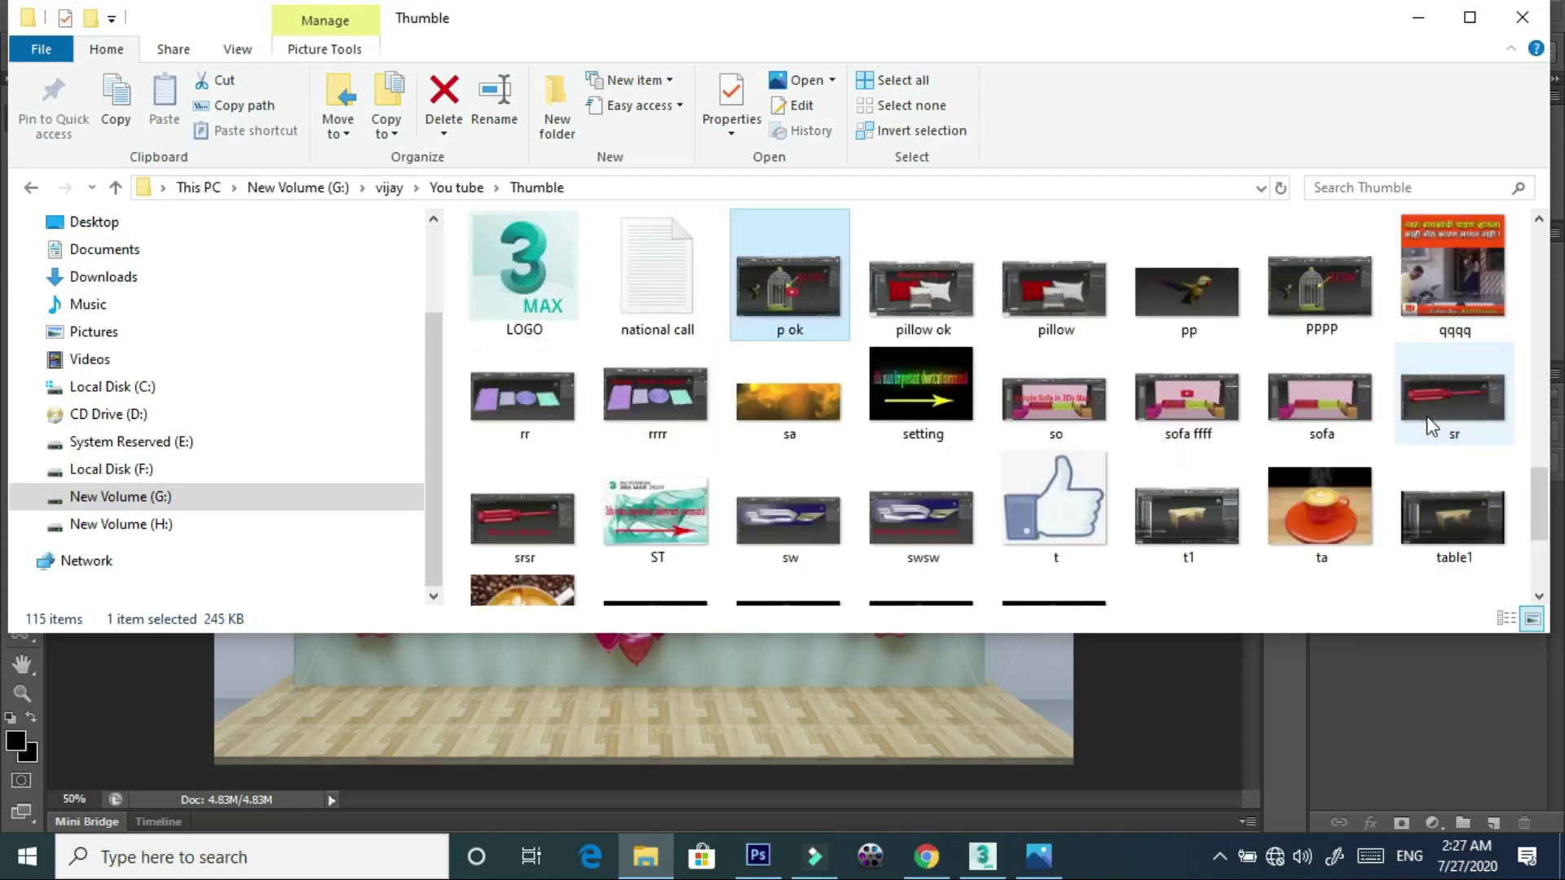
key(Right)
key(Right)
key(Right)
scroll(1327, 409, up, 2)
scroll(1328, 409, up, 2)
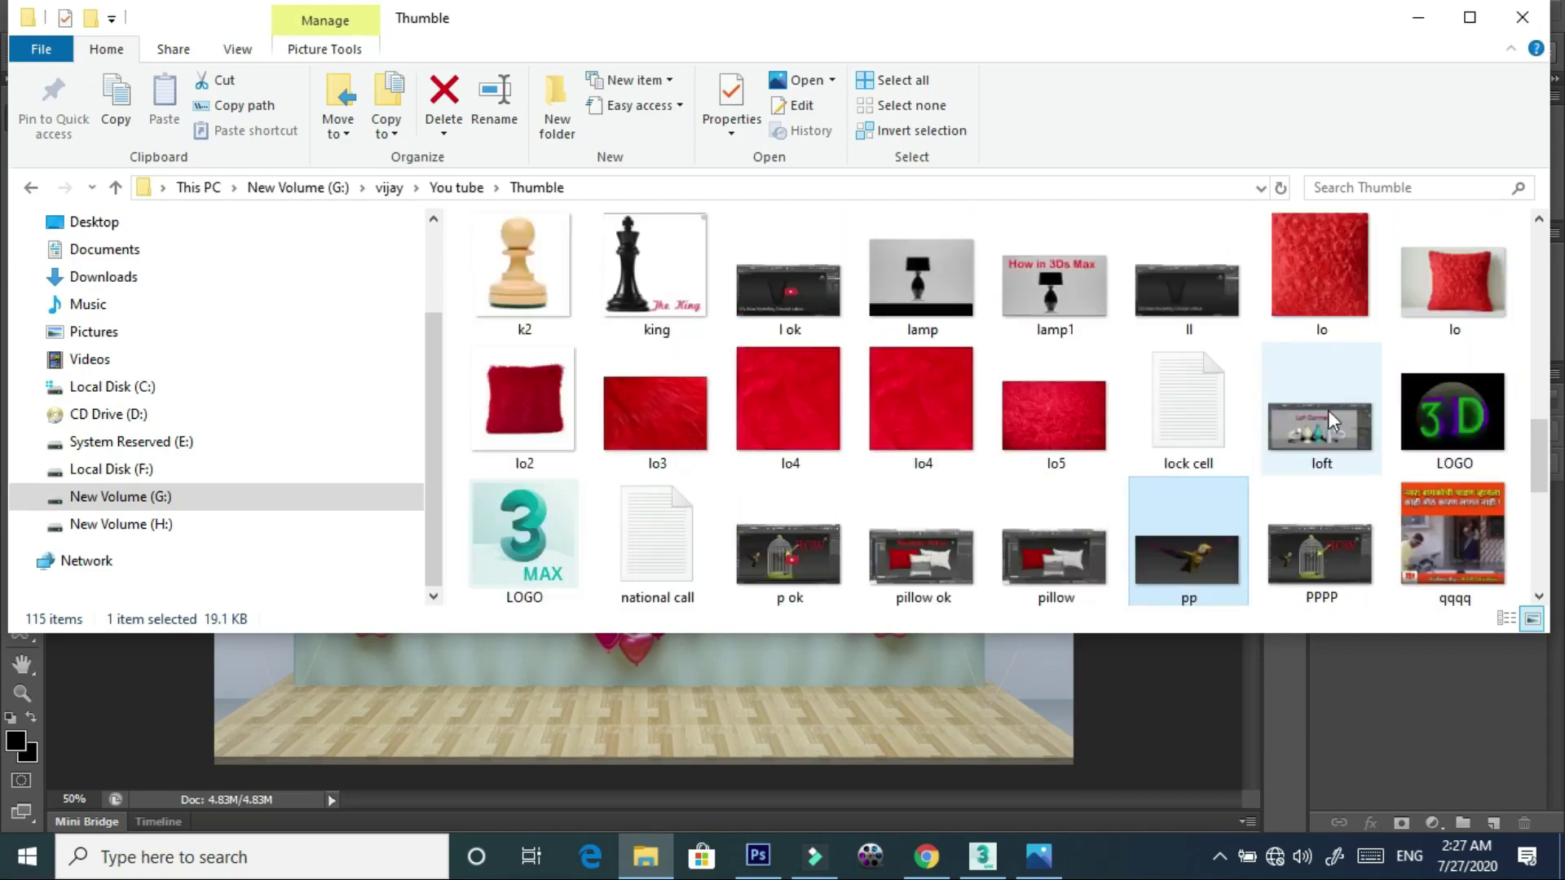
scroll(1327, 410, up, 2)
scroll(1328, 409, up, 2)
scroll(1328, 409, up, 5)
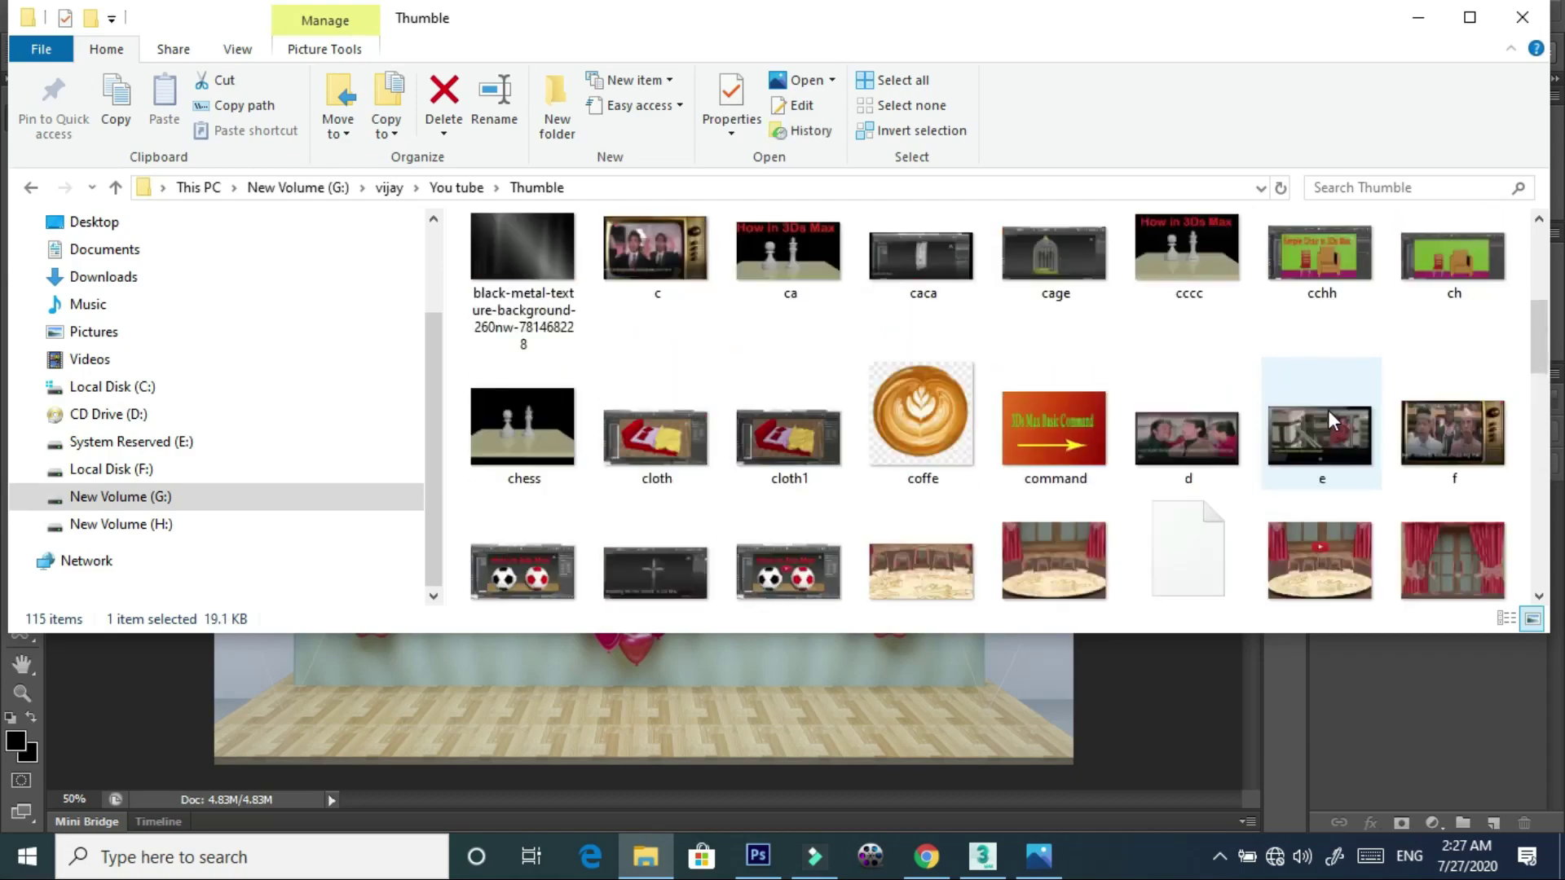
scroll(1328, 409, up, 5)
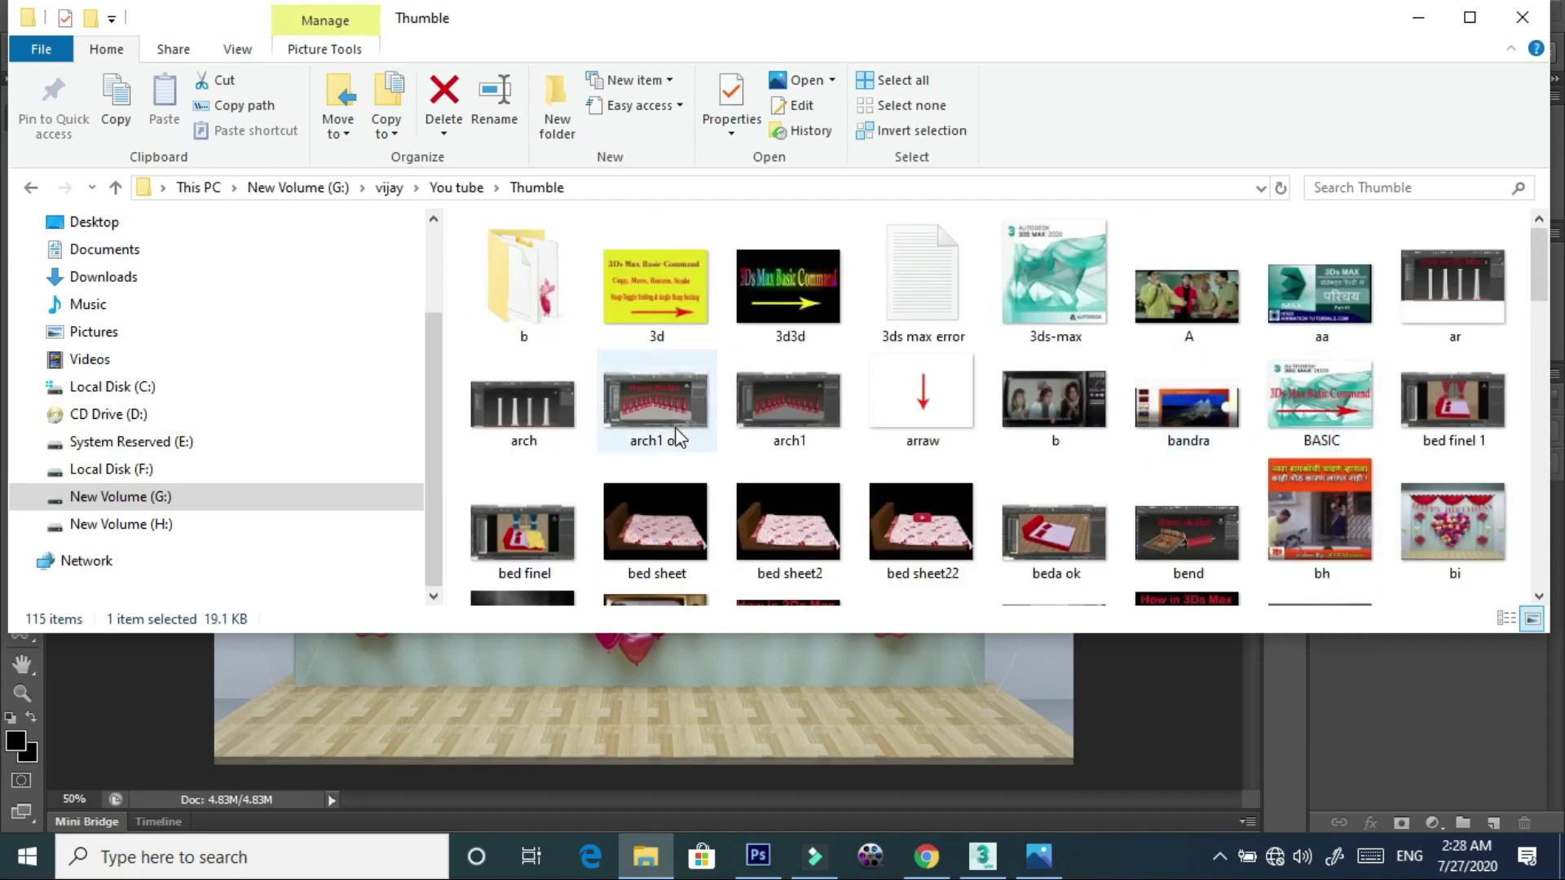
scroll(673, 416, down, 1)
scroll(674, 416, up, 1)
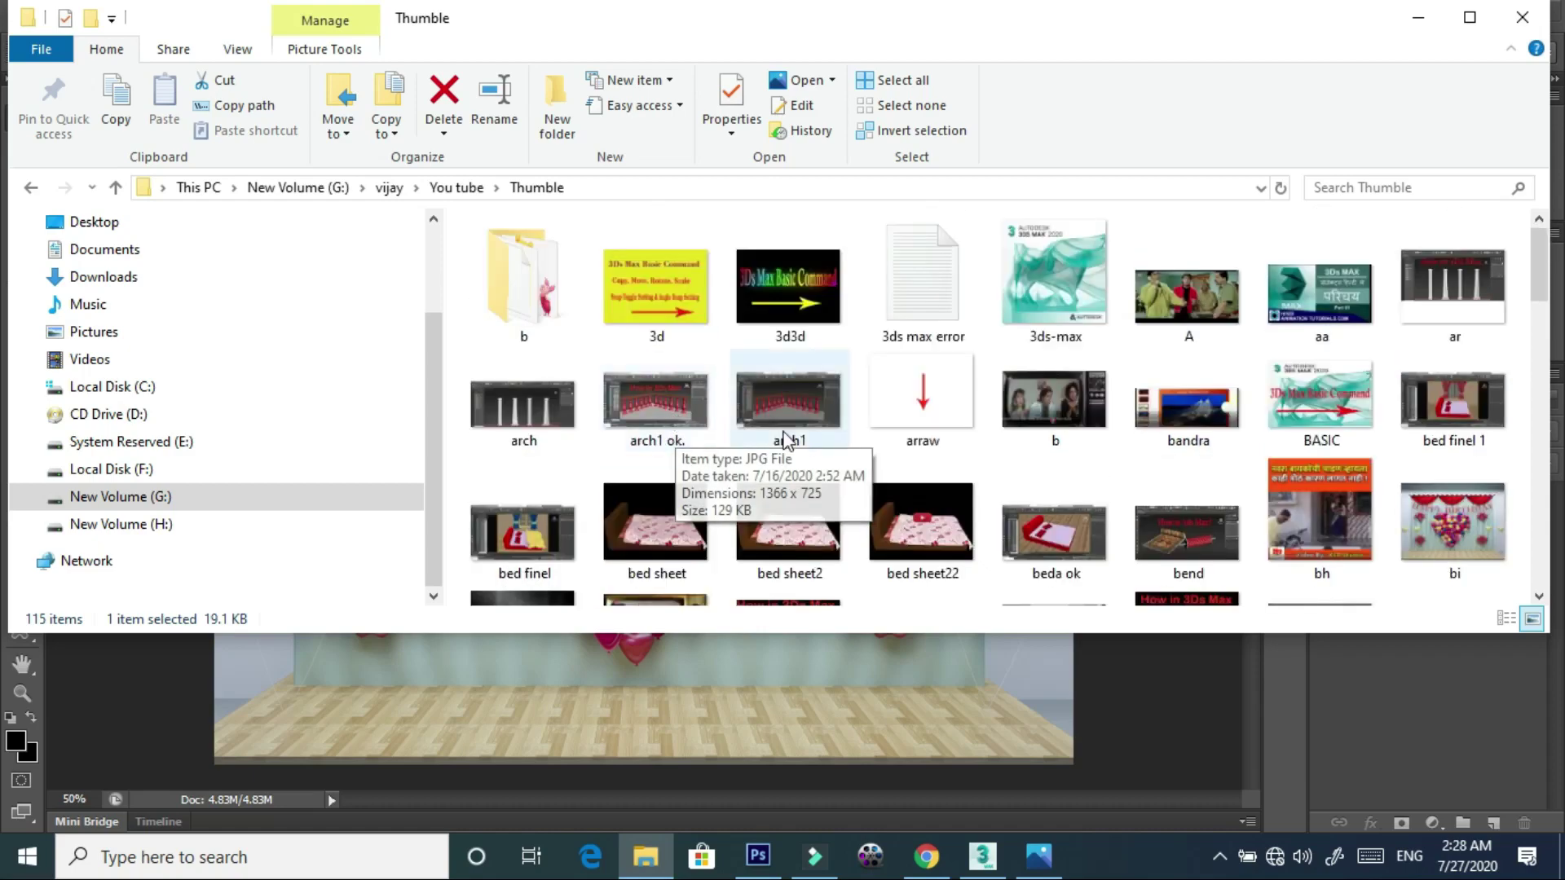
- Select the po2 Pooh and Piglet picture from the b folder
double_click(513, 287)
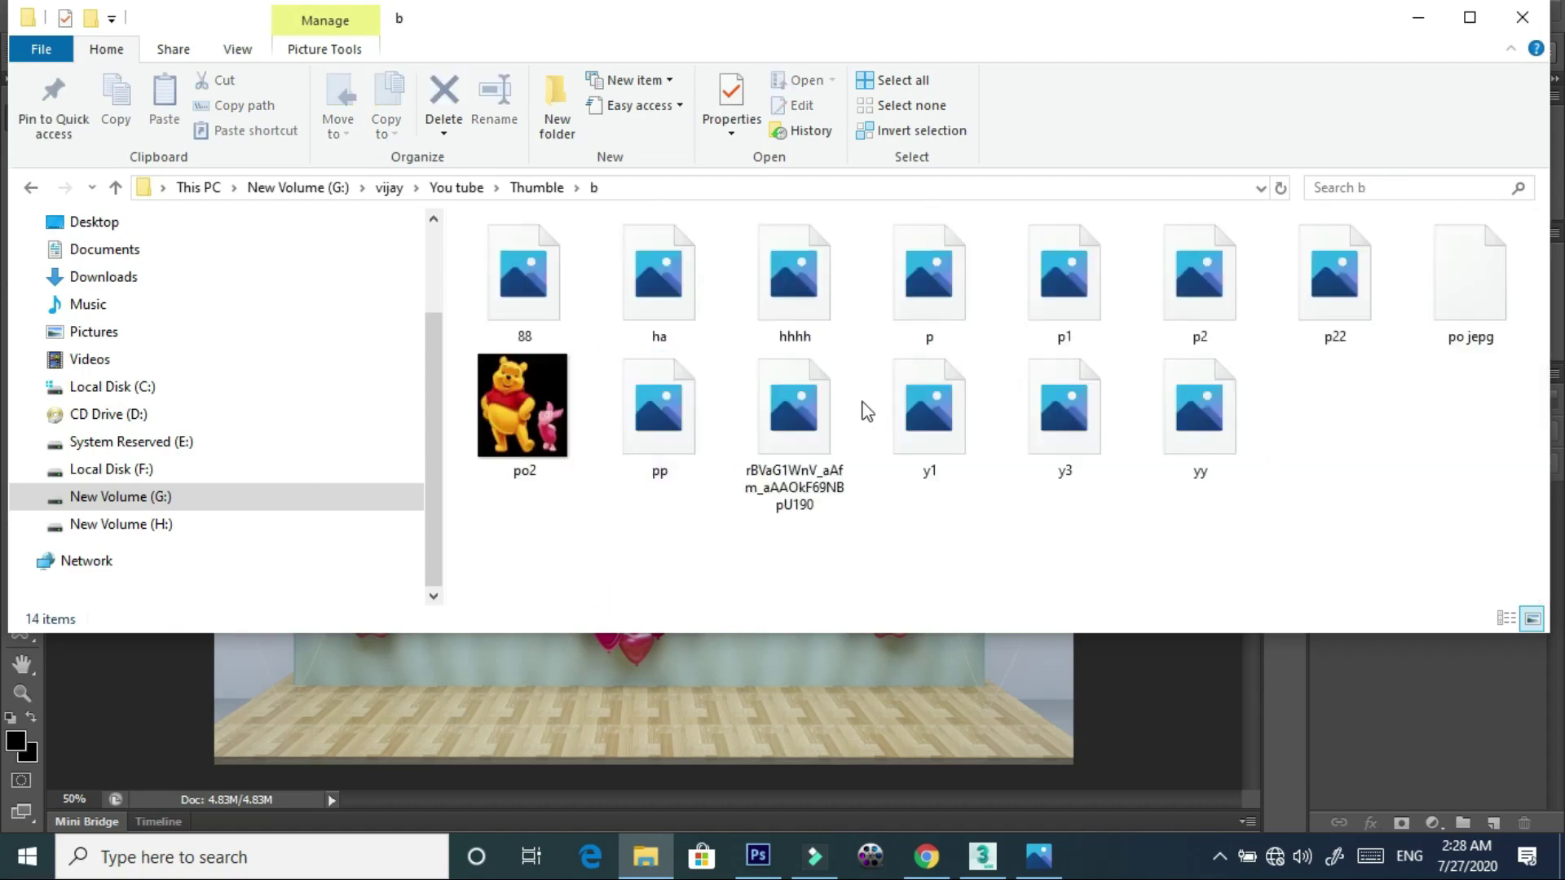
click(525, 401)
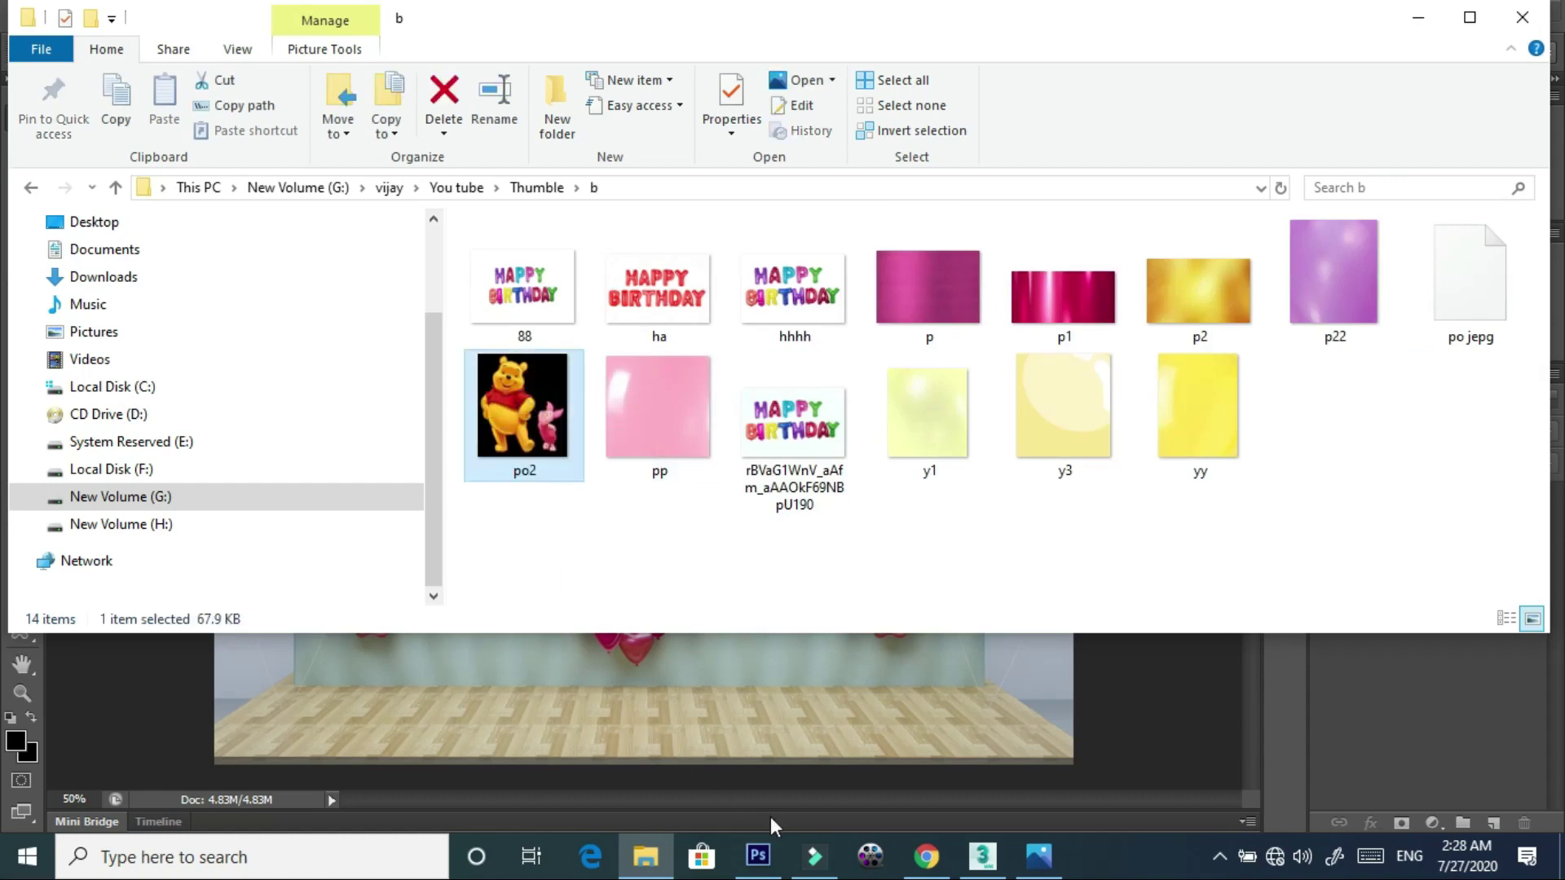
click(760, 856)
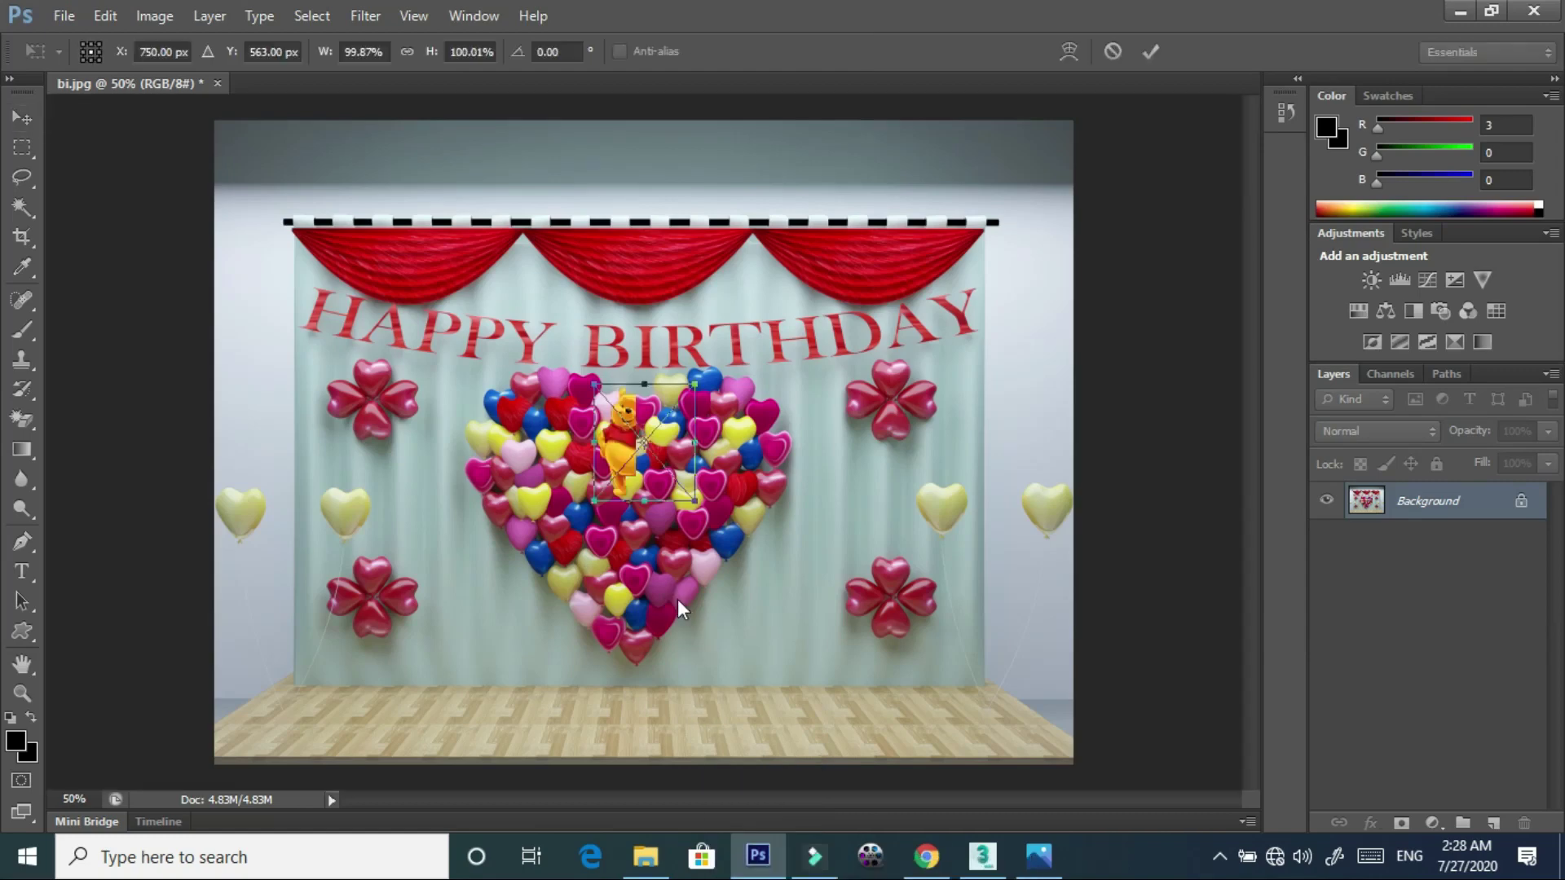
- Enlarge po2 onto the lower-right floor, commit, and duplicate it to the lower left
drag(633, 465, 886, 688)
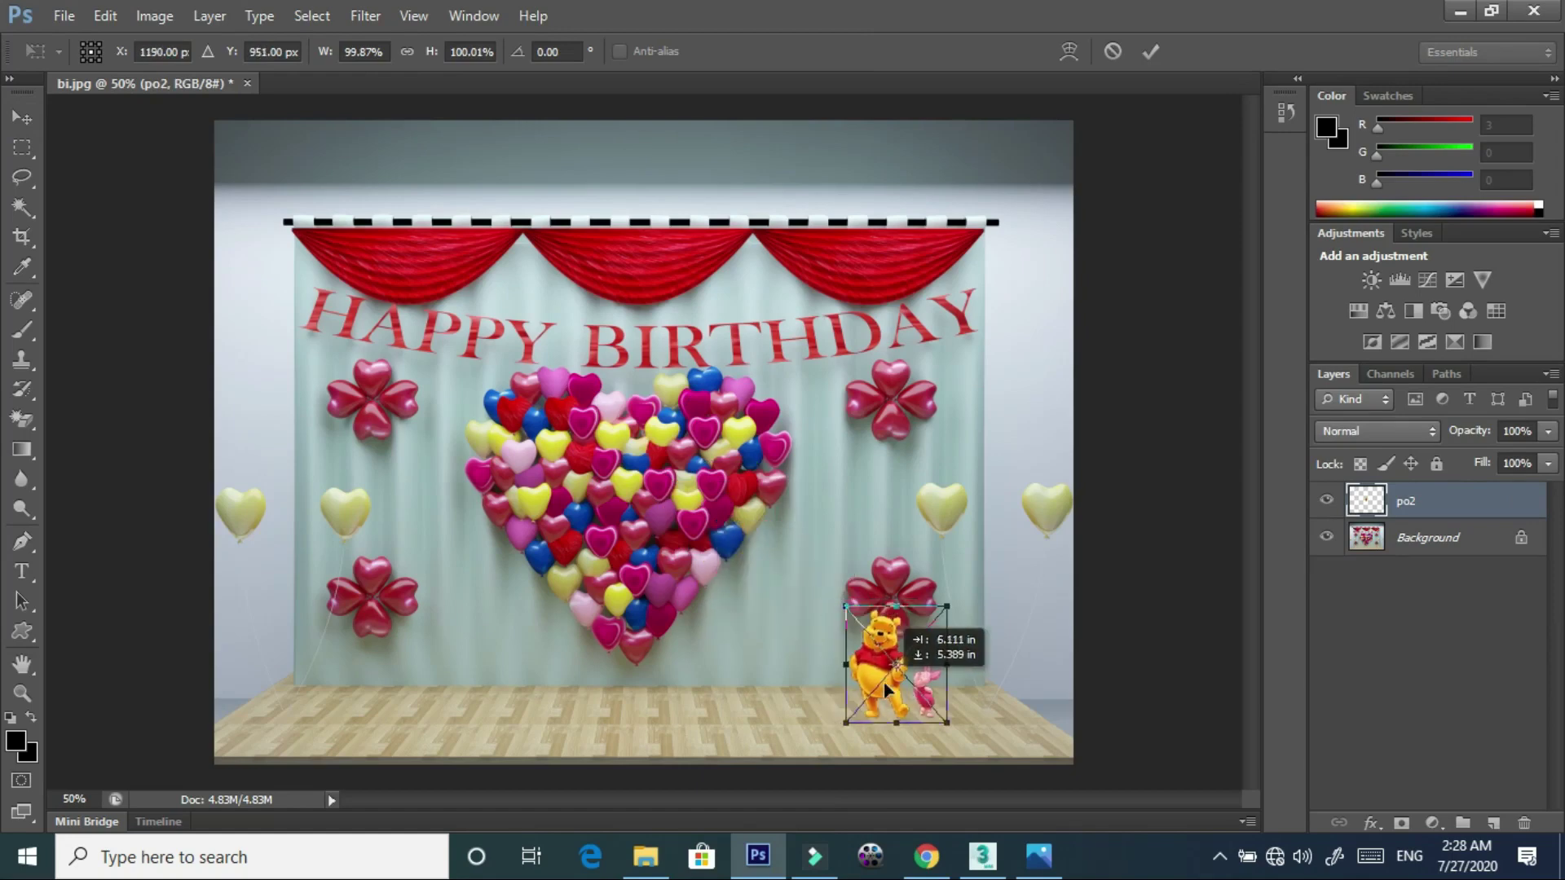
drag(885, 690, 905, 692)
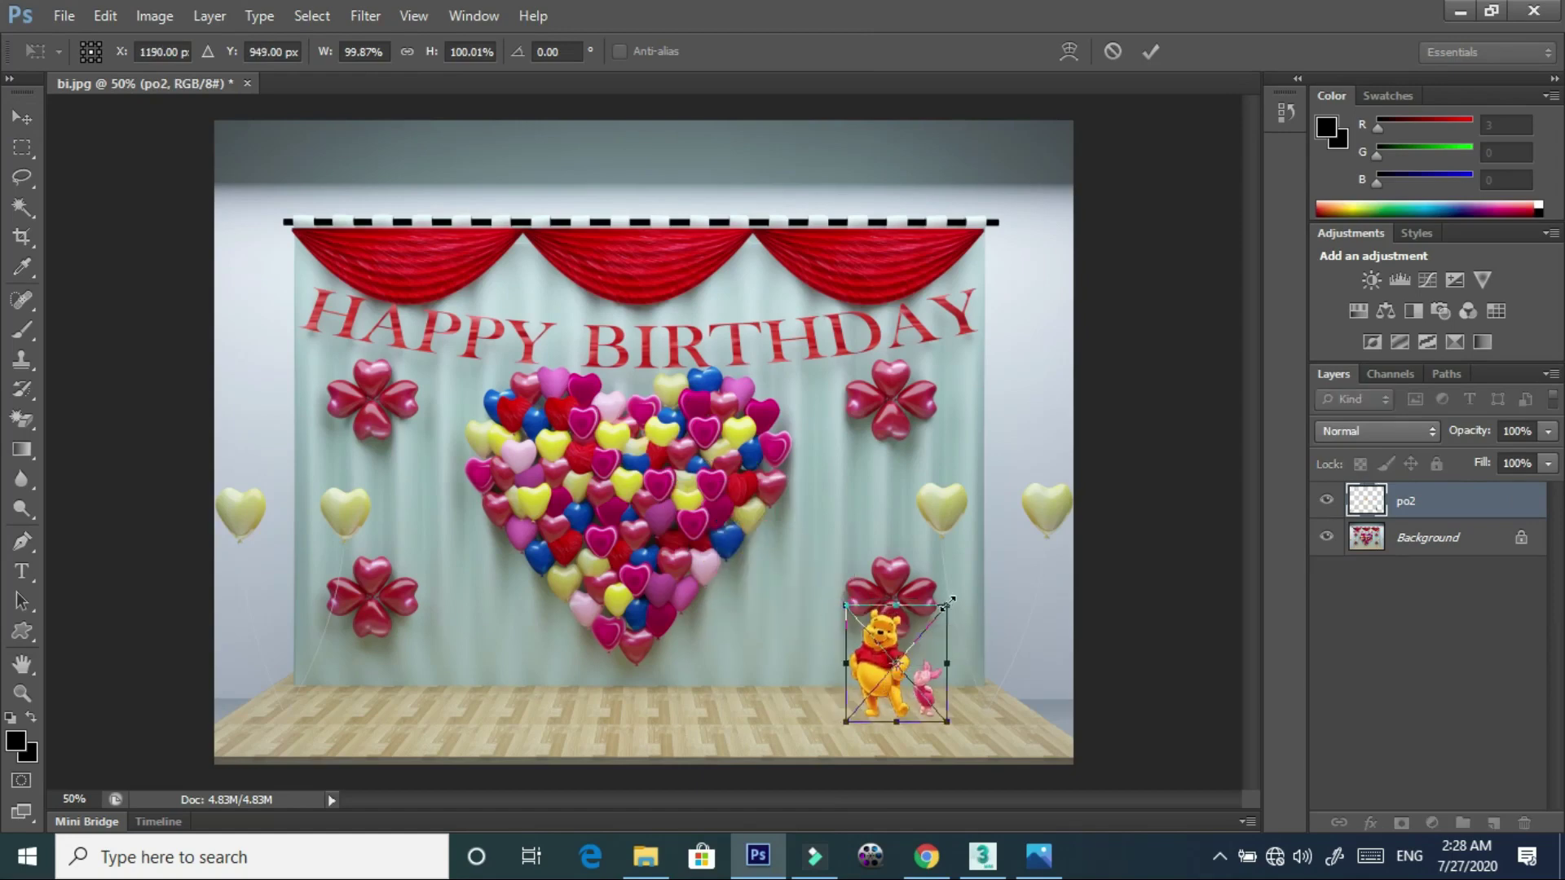
drag(944, 603, 995, 547)
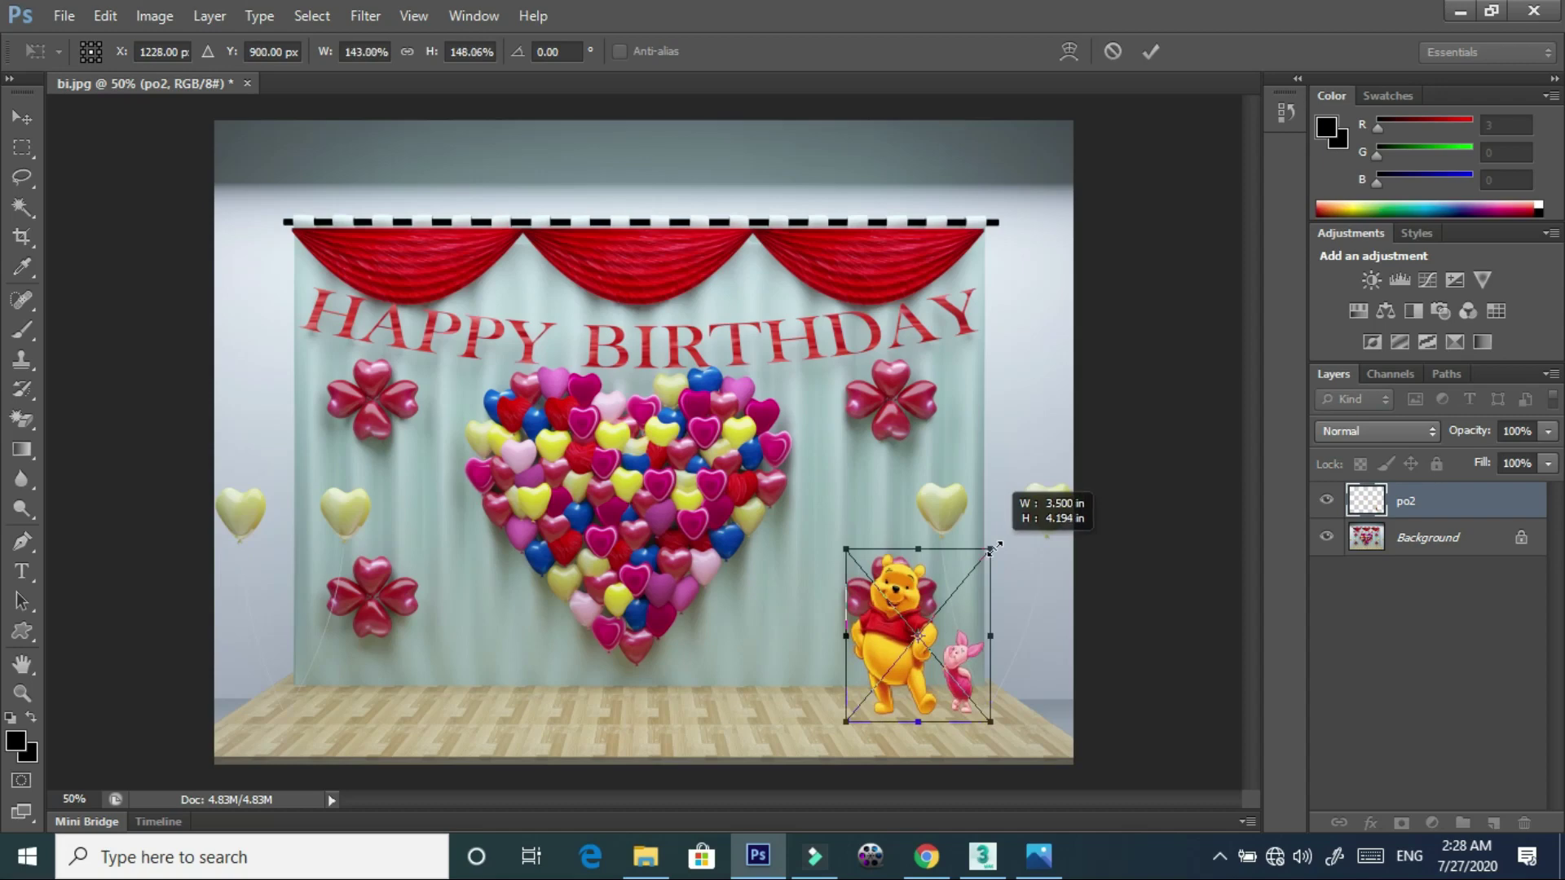
drag(907, 675, 942, 696)
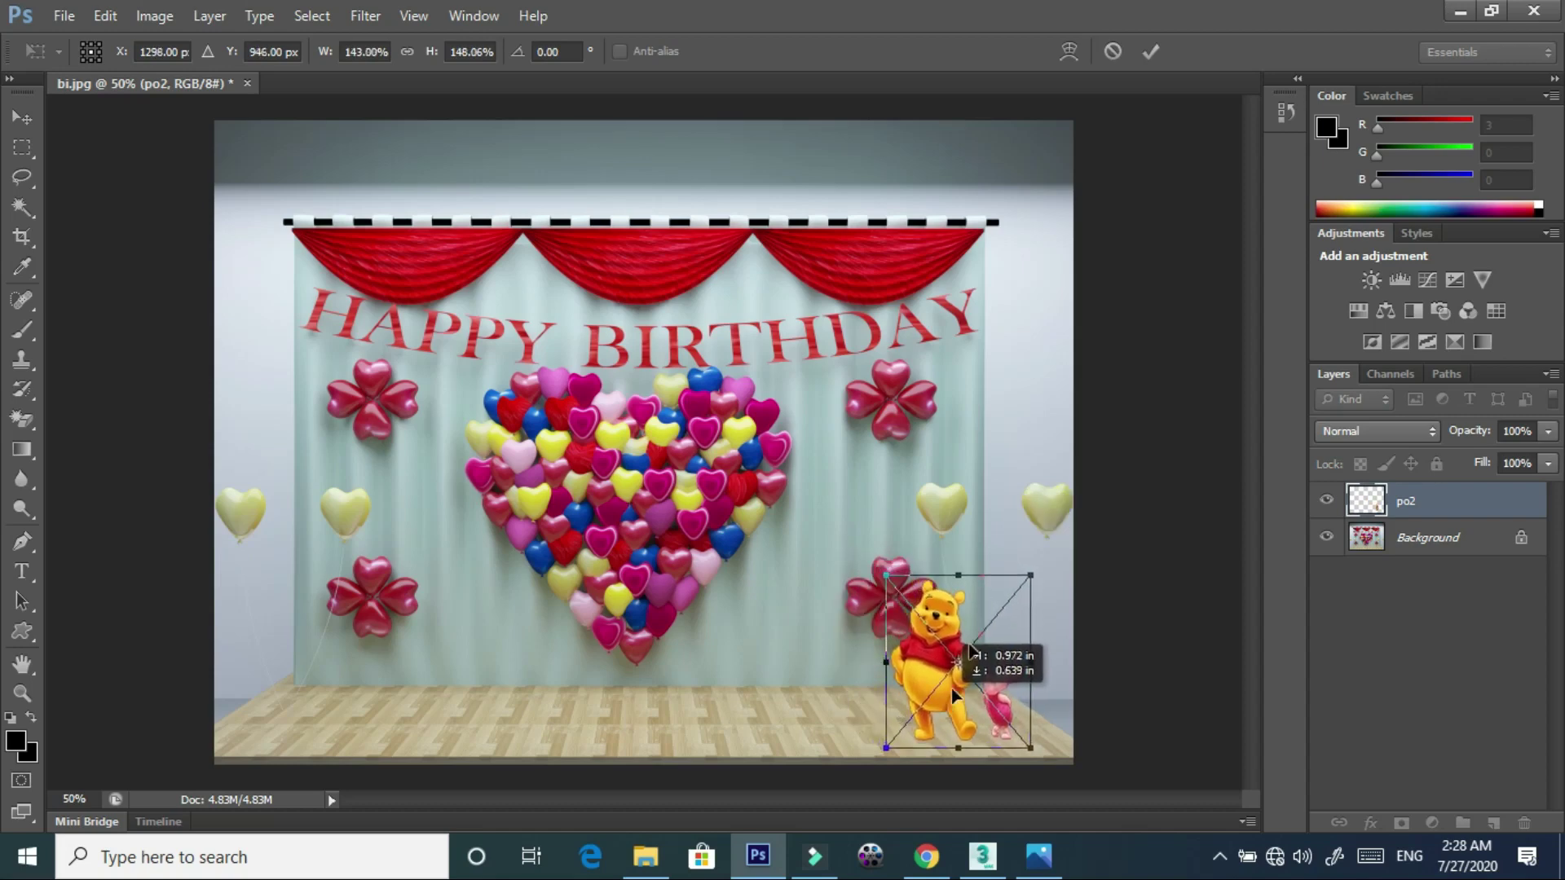
drag(942, 699, 943, 701)
drag(960, 563, 960, 552)
mouse_move(951, 658)
mouse_down()
mouse_move(910, 665)
mouse_move(930, 685)
mouse_move(990, 688)
mouse_up()
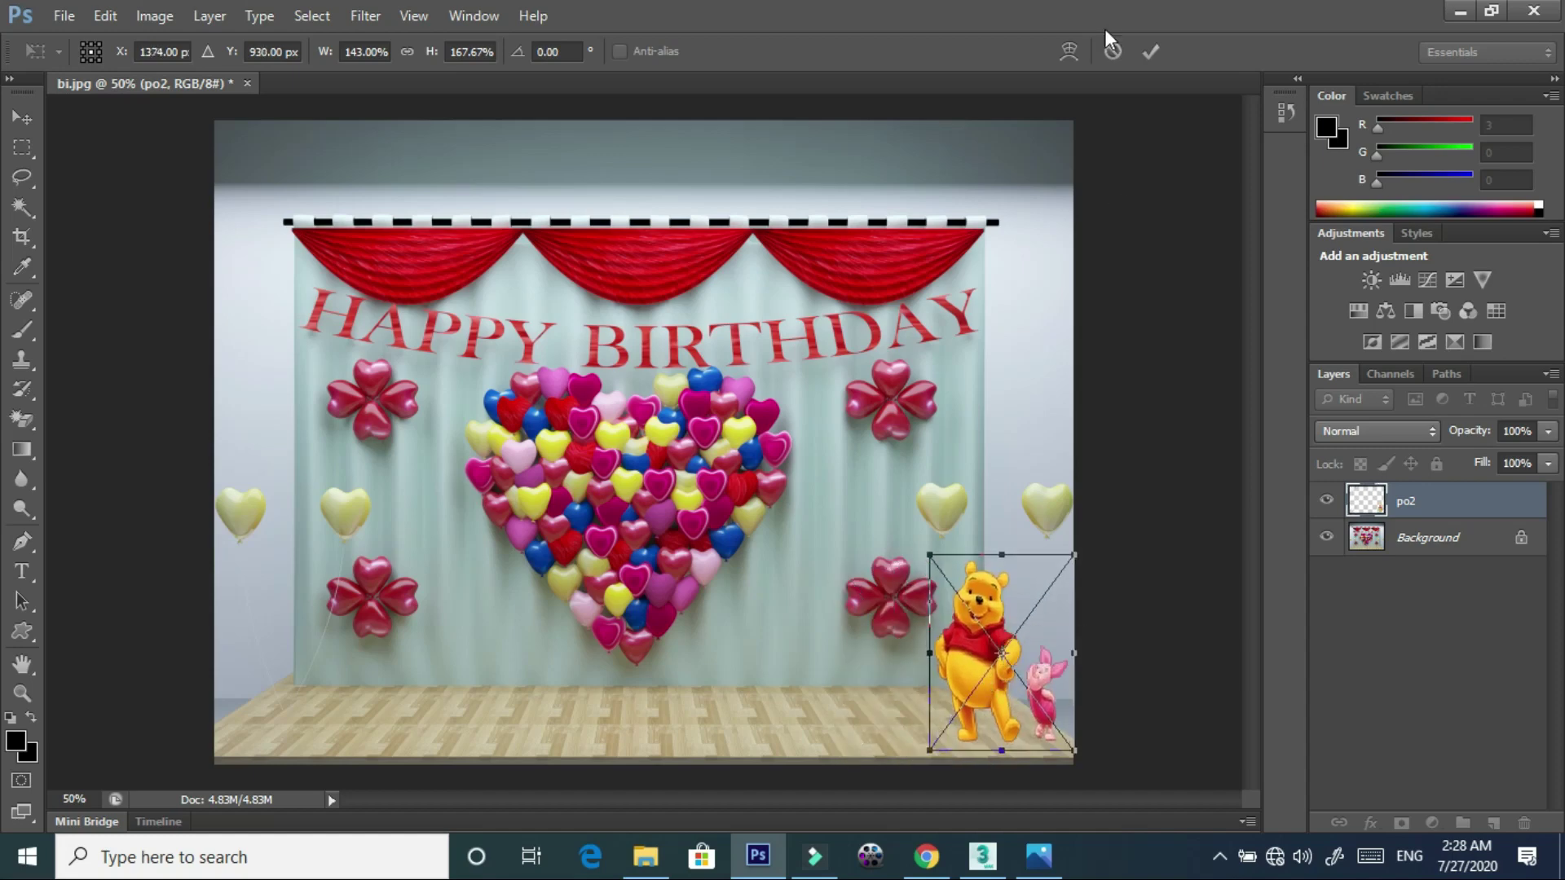
click(1161, 60)
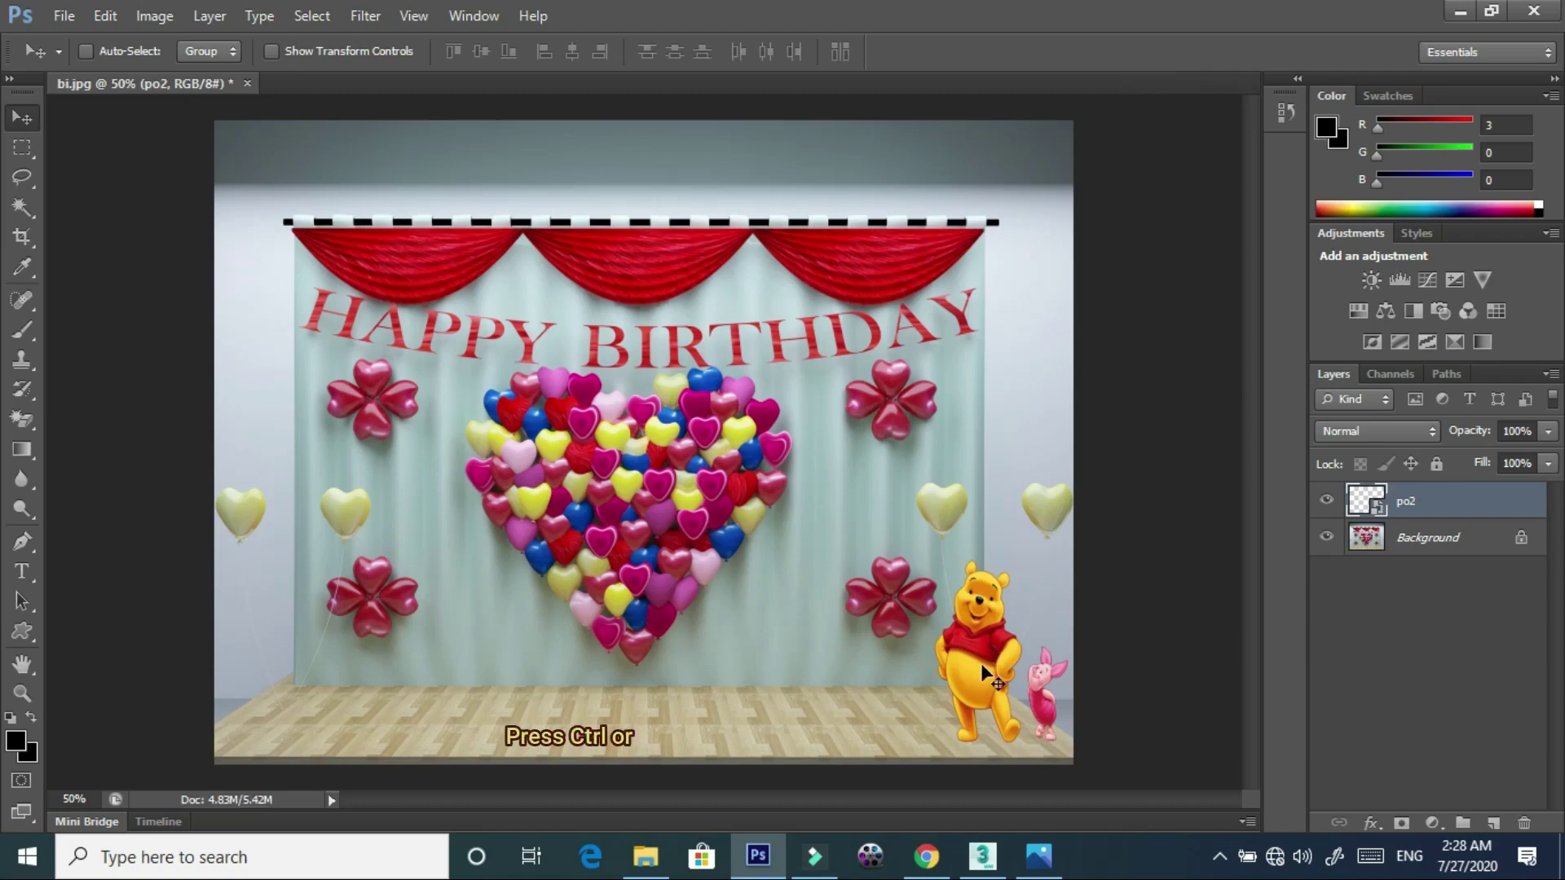
alt+drag(970, 670, 267, 683)
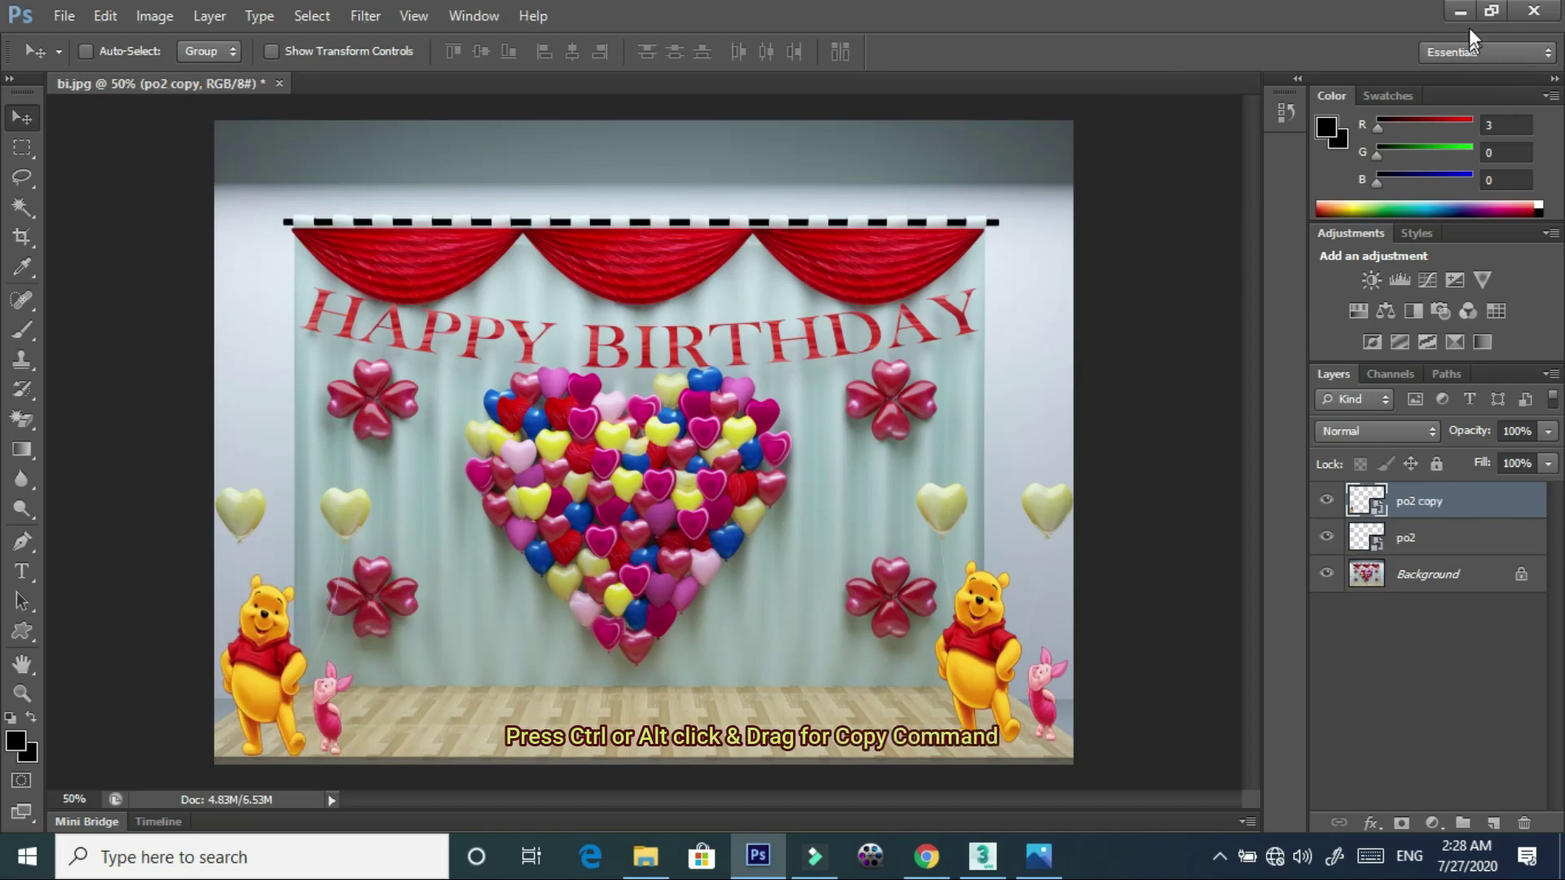
- Drag the hiclipart.com image from Downloads into the bi.jpg composition
click(645, 856)
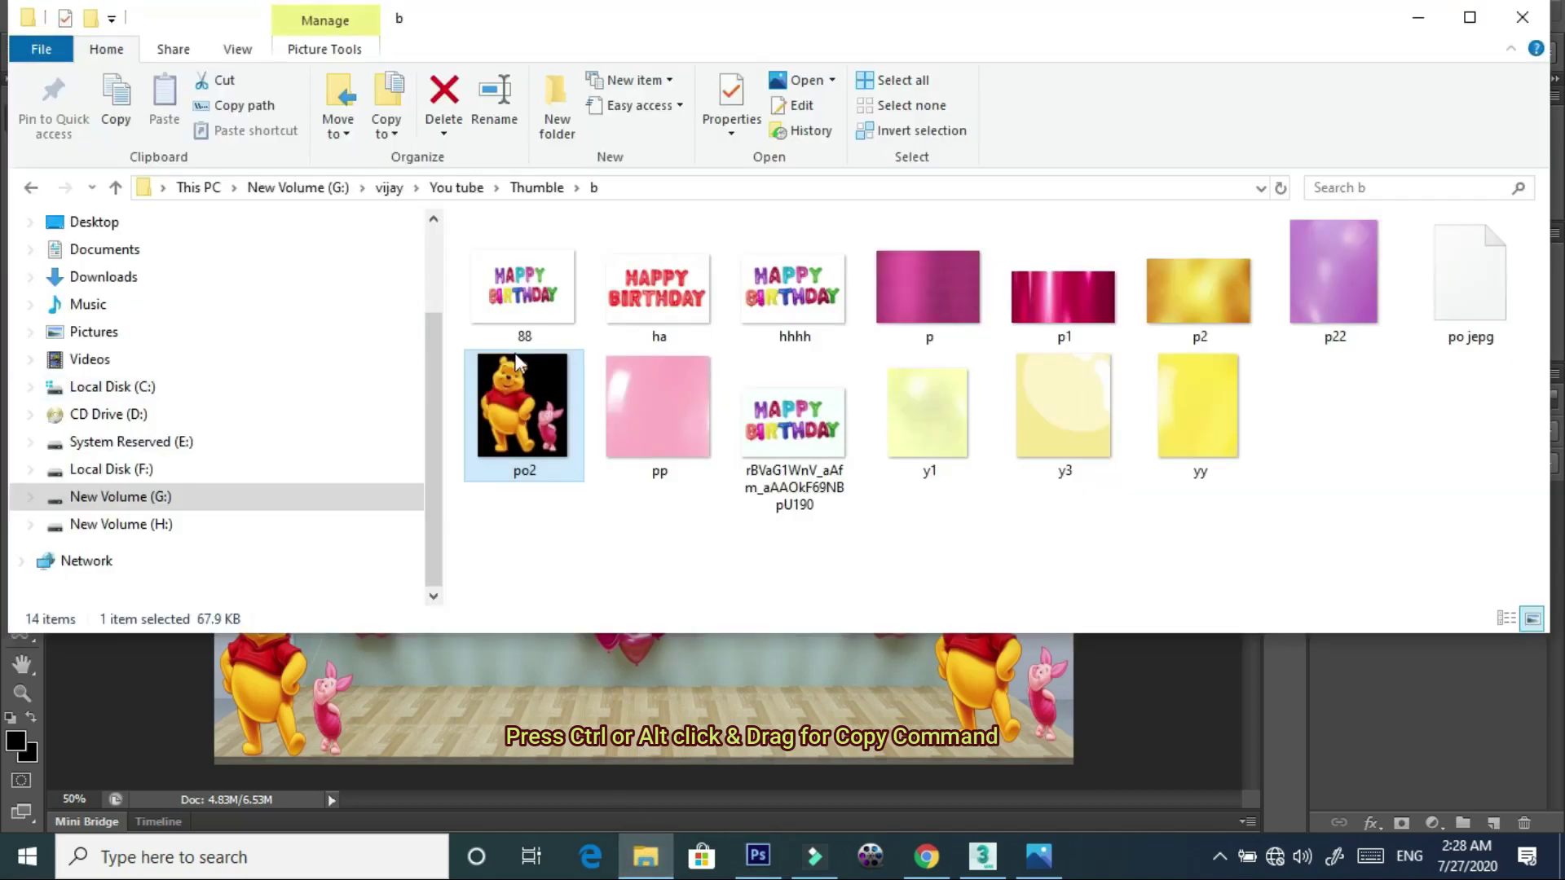
click(140, 278)
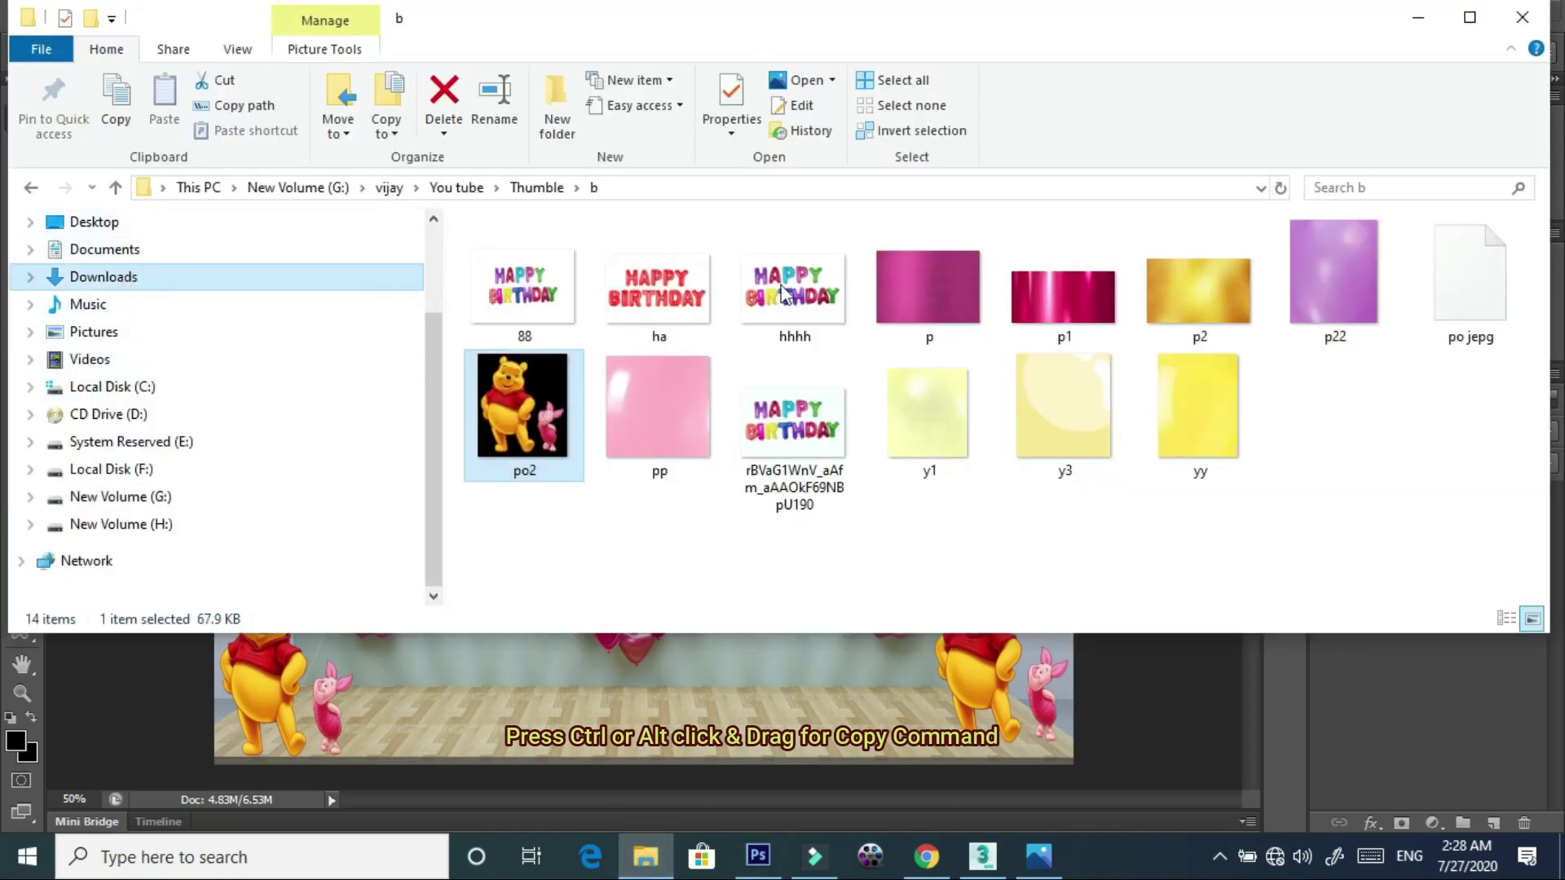
click(498, 295)
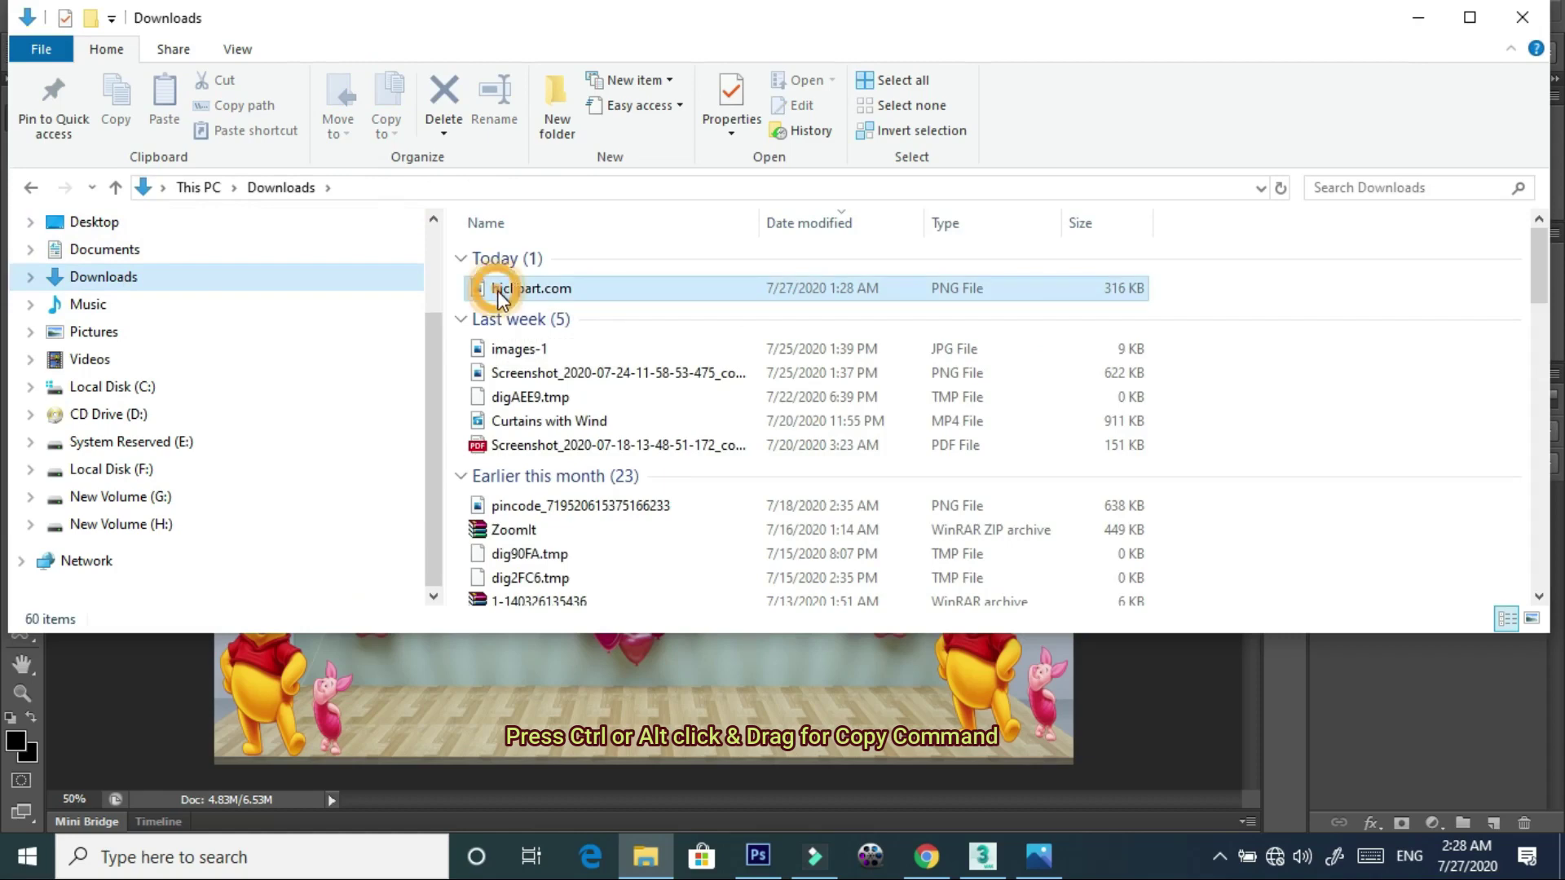
mouse_move(538, 289)
mouse_down()
mouse_move(785, 766)
mouse_move(671, 673)
mouse_move(644, 502)
mouse_move(645, 604)
mouse_up()
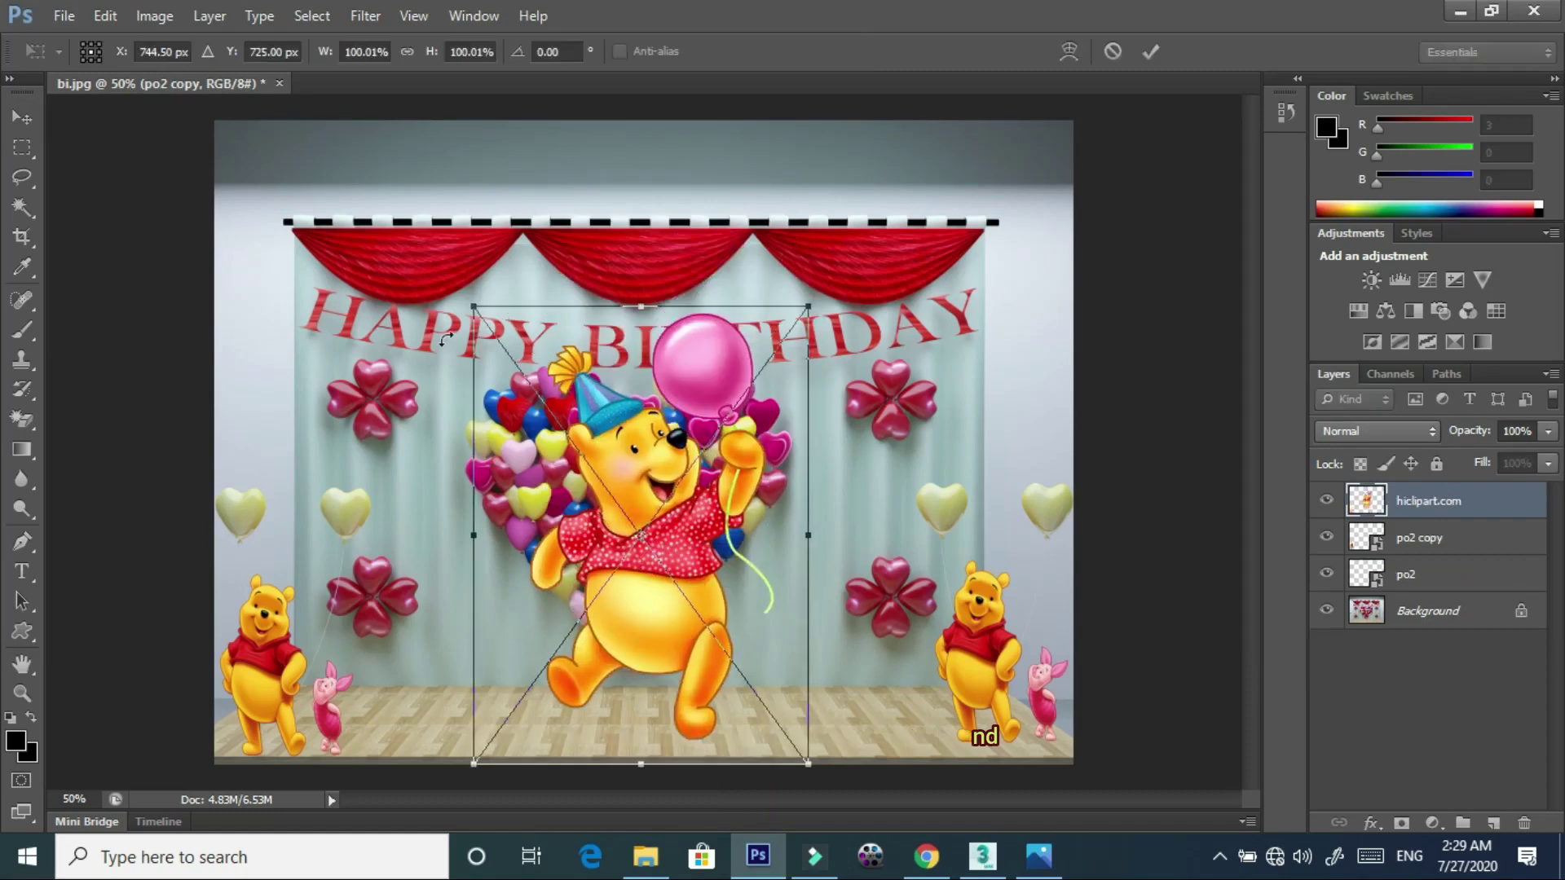
- Shrink the balloon Pooh and set it beside the left Pooh and Piglet
drag(472, 307, 611, 555)
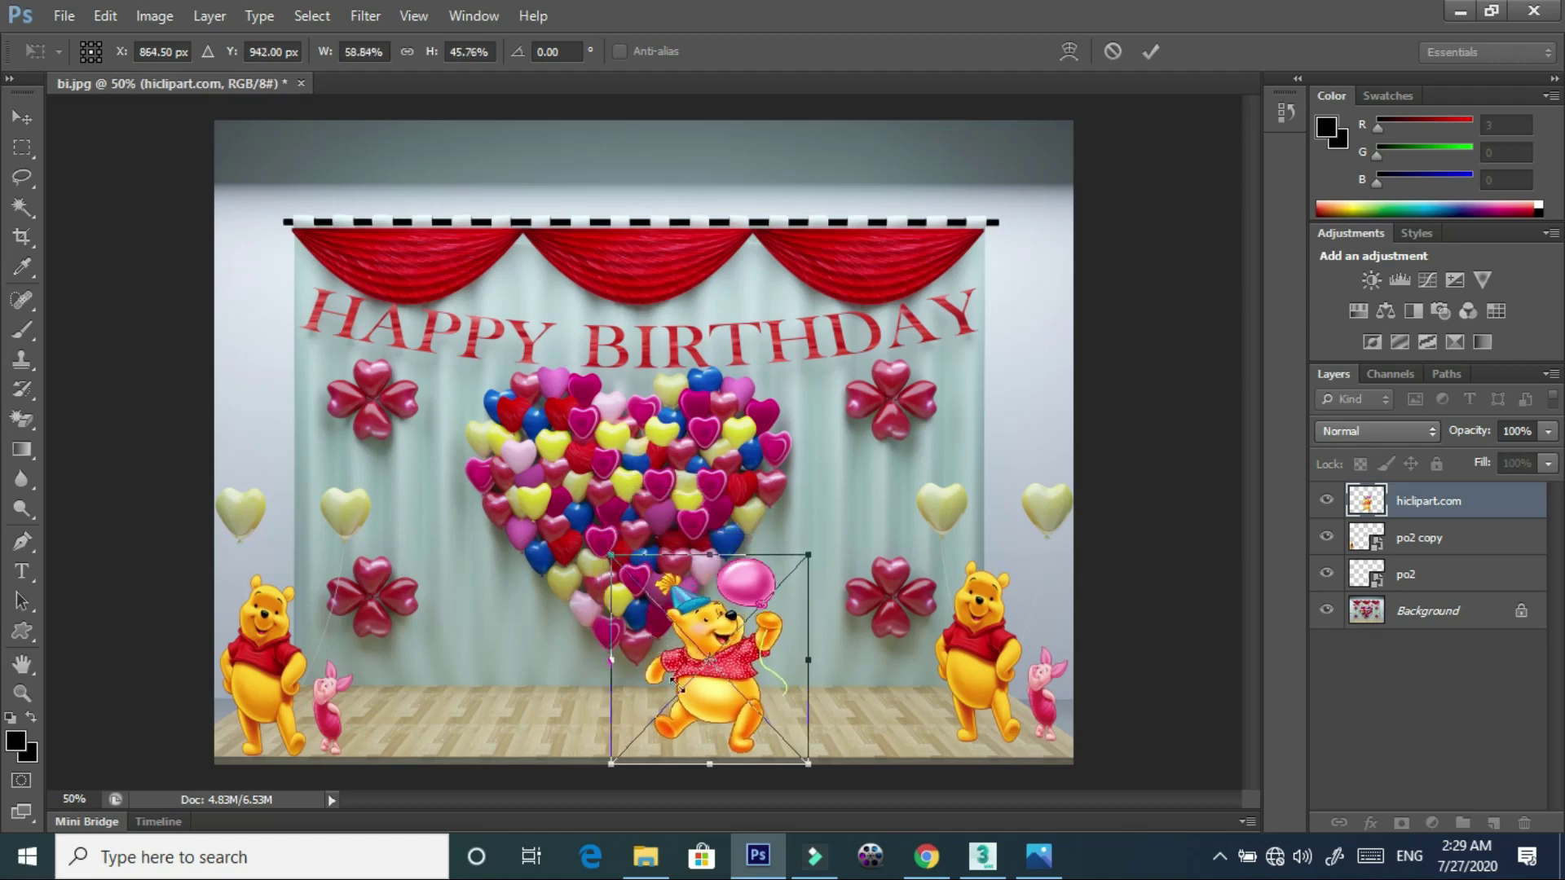
drag(691, 713, 461, 685)
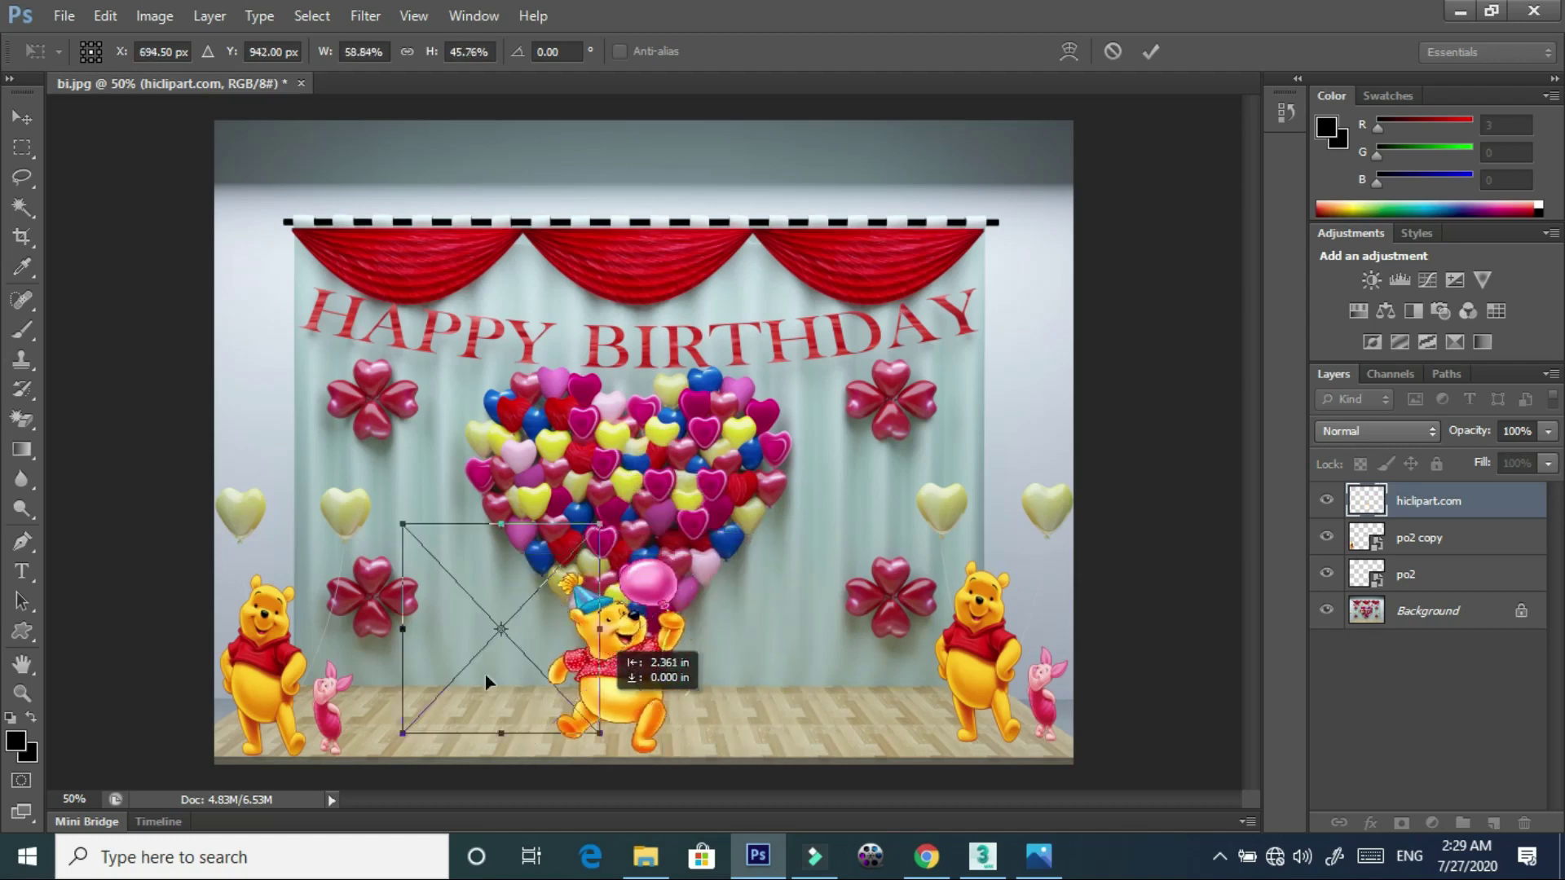
drag(461, 685, 337, 590)
drag(307, 511, 359, 579)
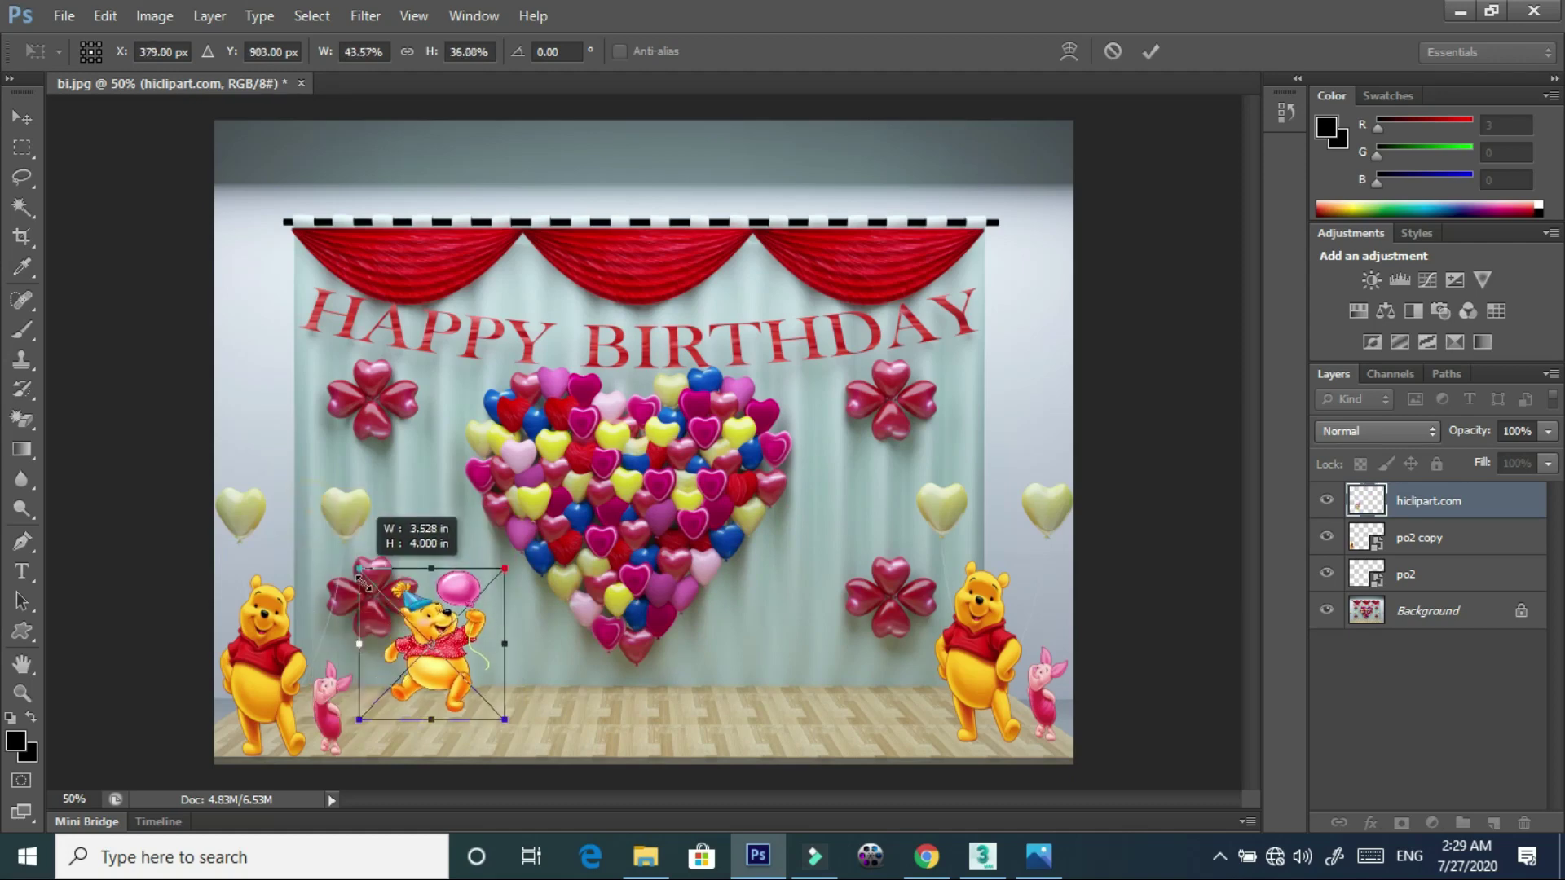
drag(430, 677, 421, 692)
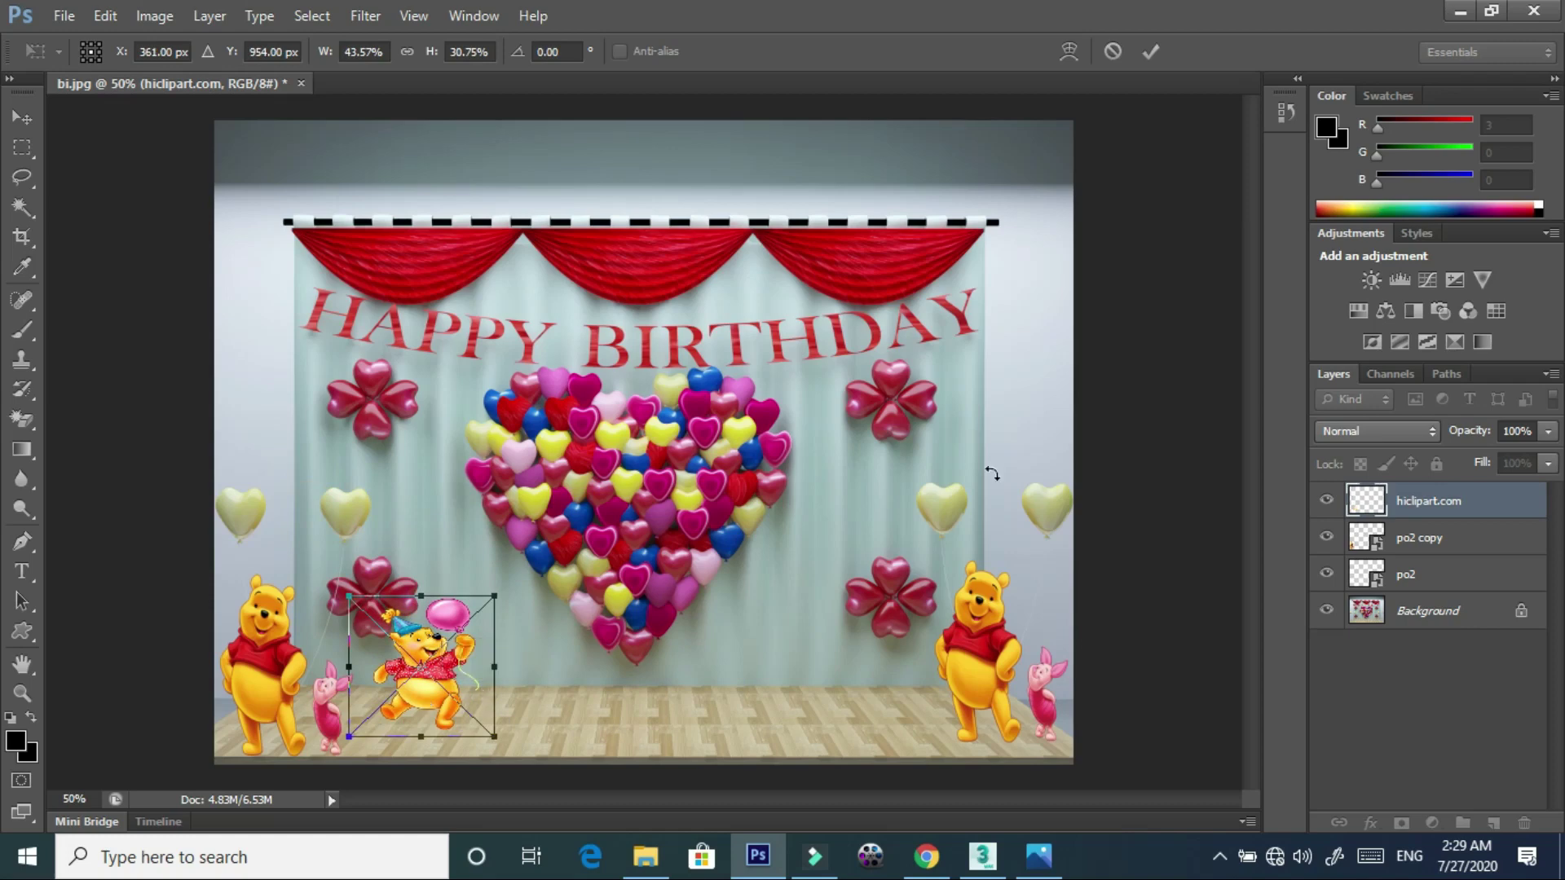
drag(421, 697, 392, 688)
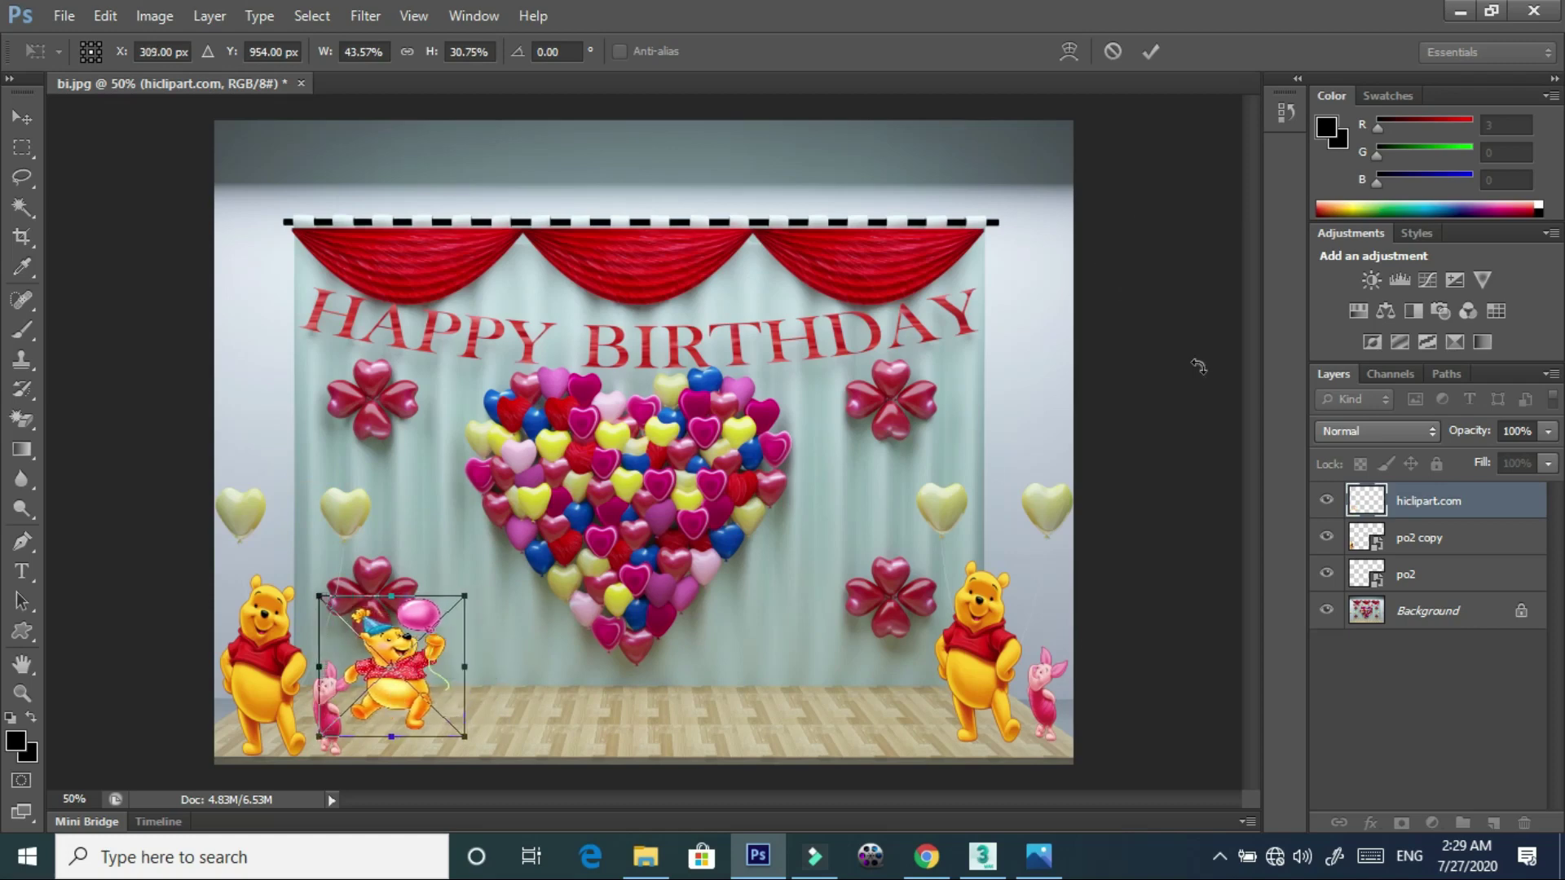
click(1154, 54)
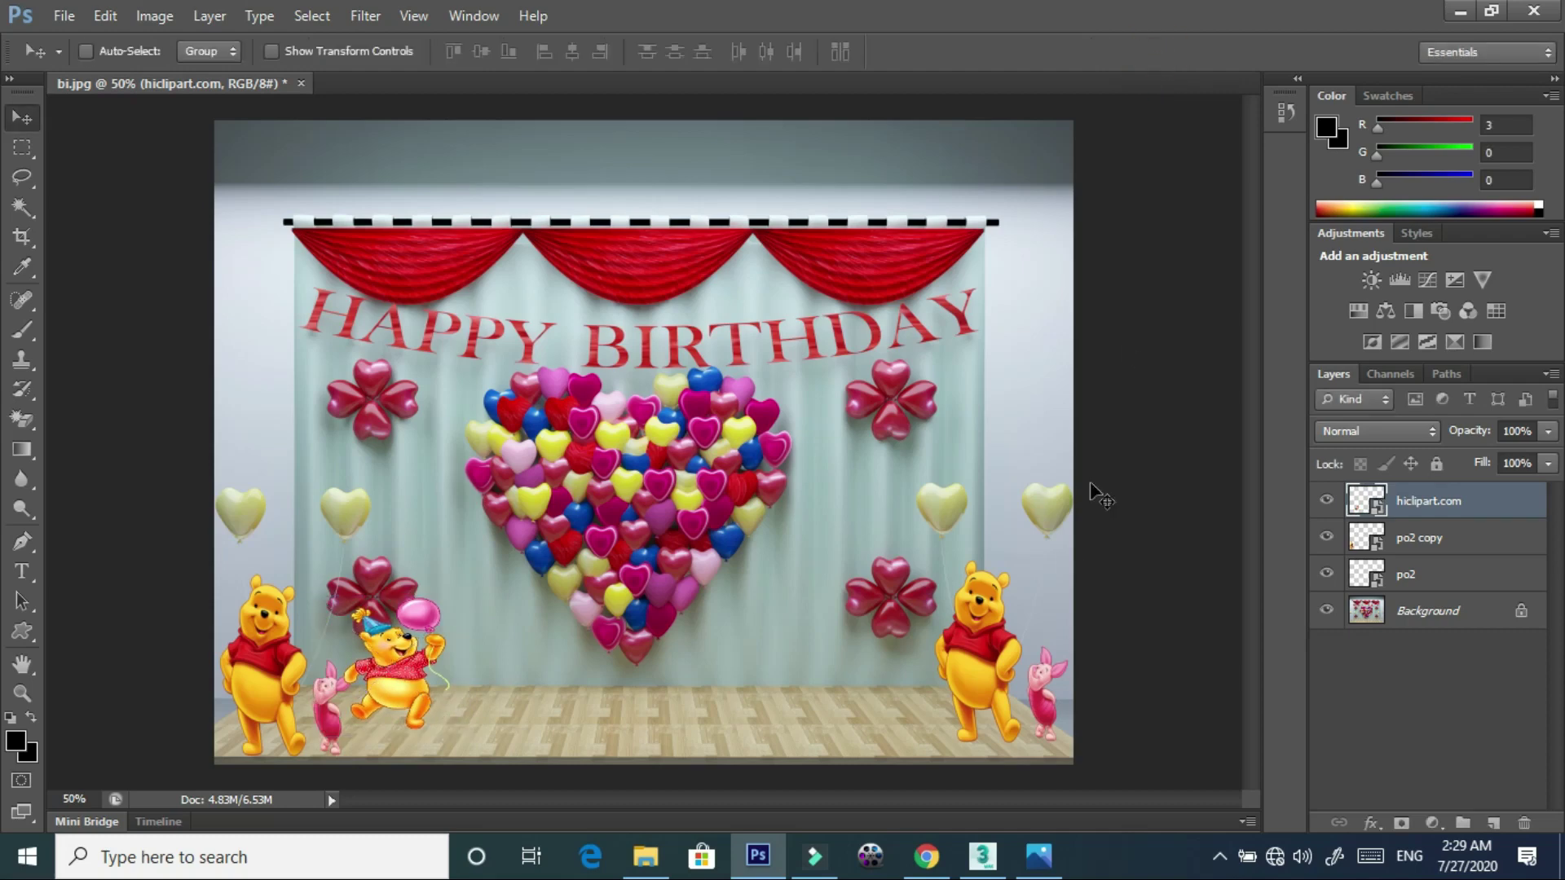